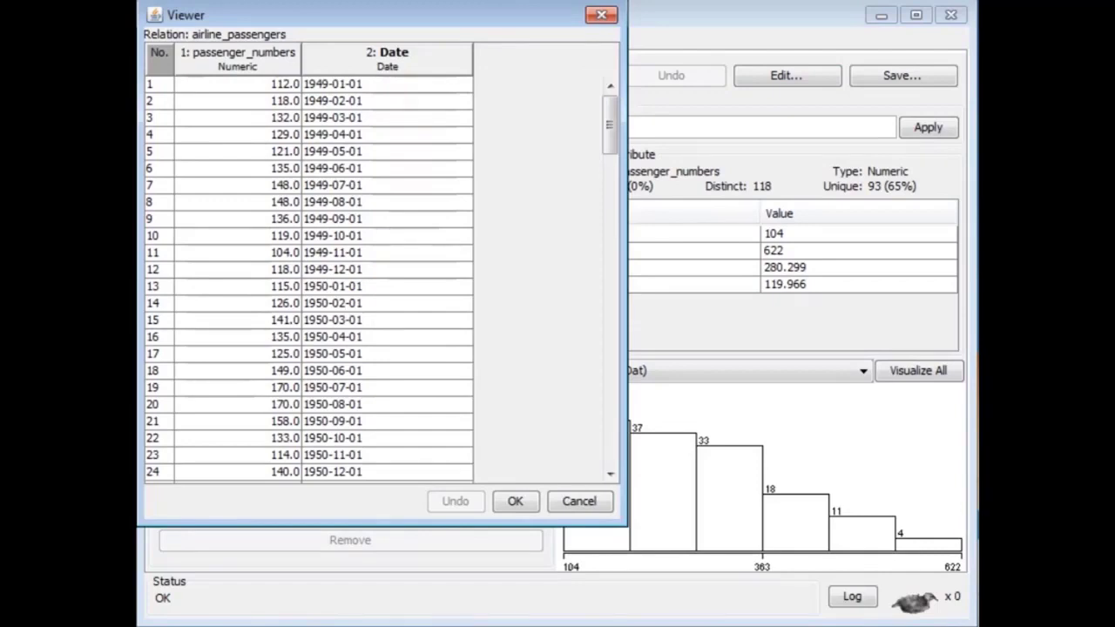
Step: Look through the airline_passengers records down to the last row, and close the data viewer
scroll(309, 279, down, 10)
scroll(309, 279, down, 20)
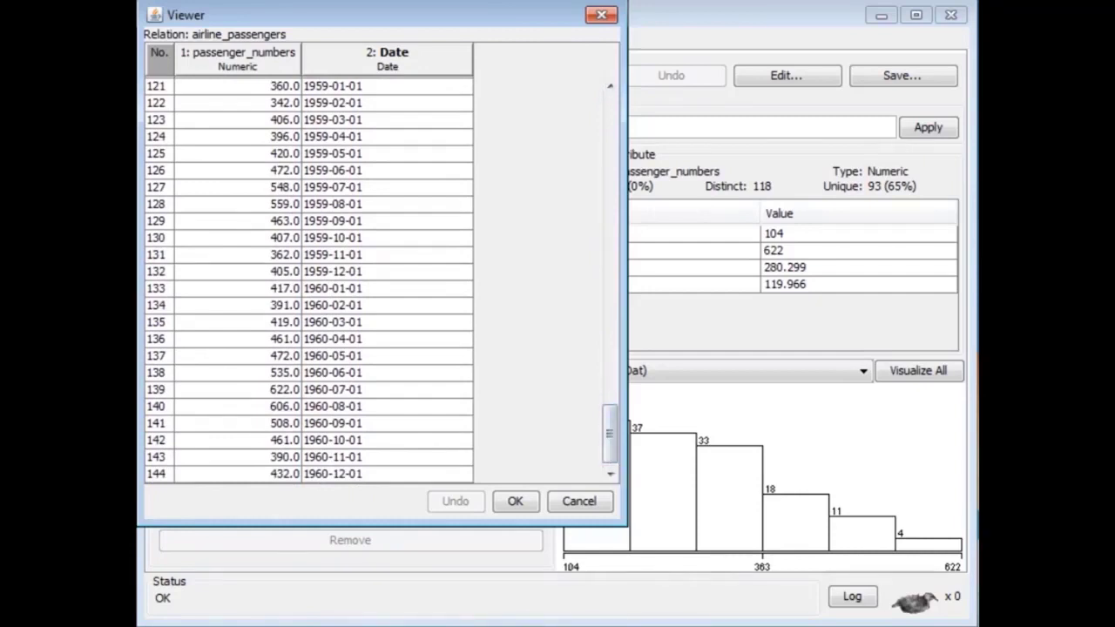
key(Return)
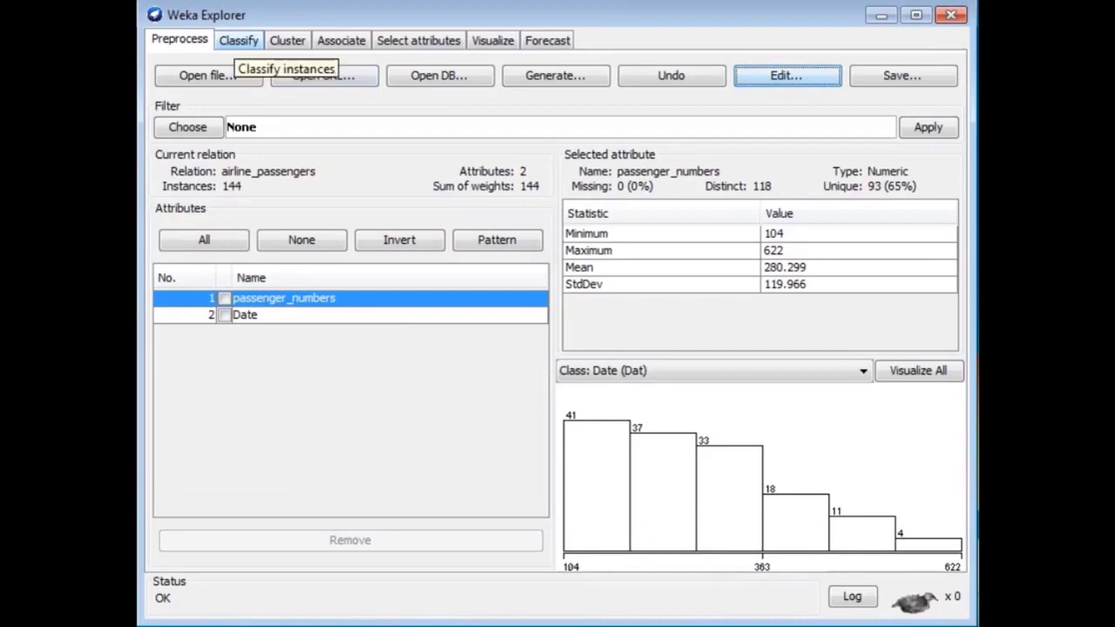
Step: Run the LinearRegression classifier with passenger_numbers as the class attribute, using 10-fold cross-validation
click(238, 40)
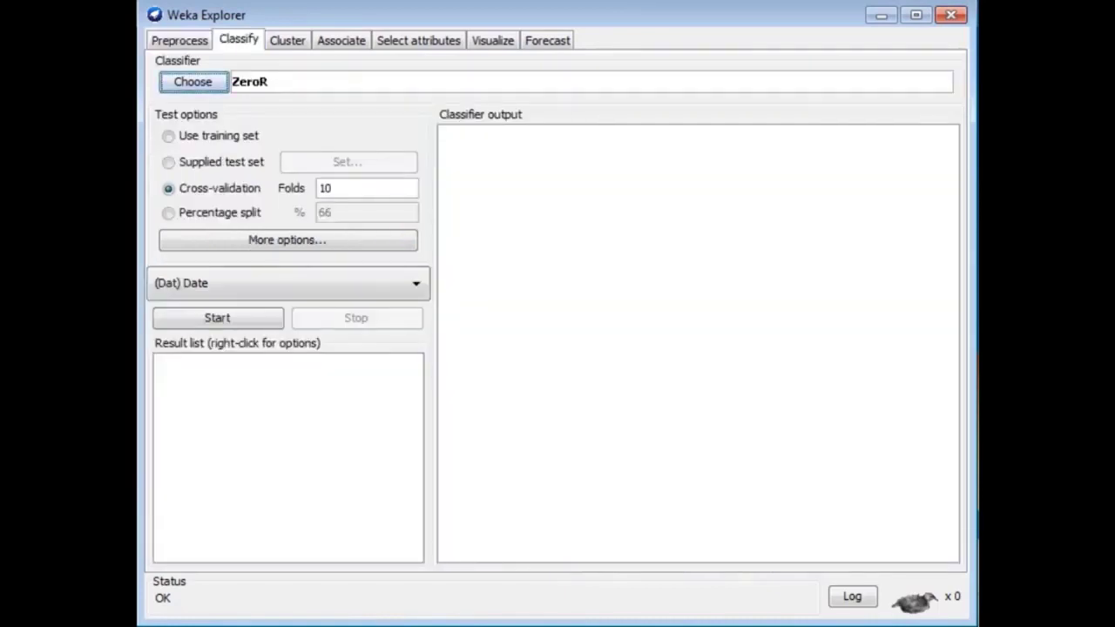
click(192, 81)
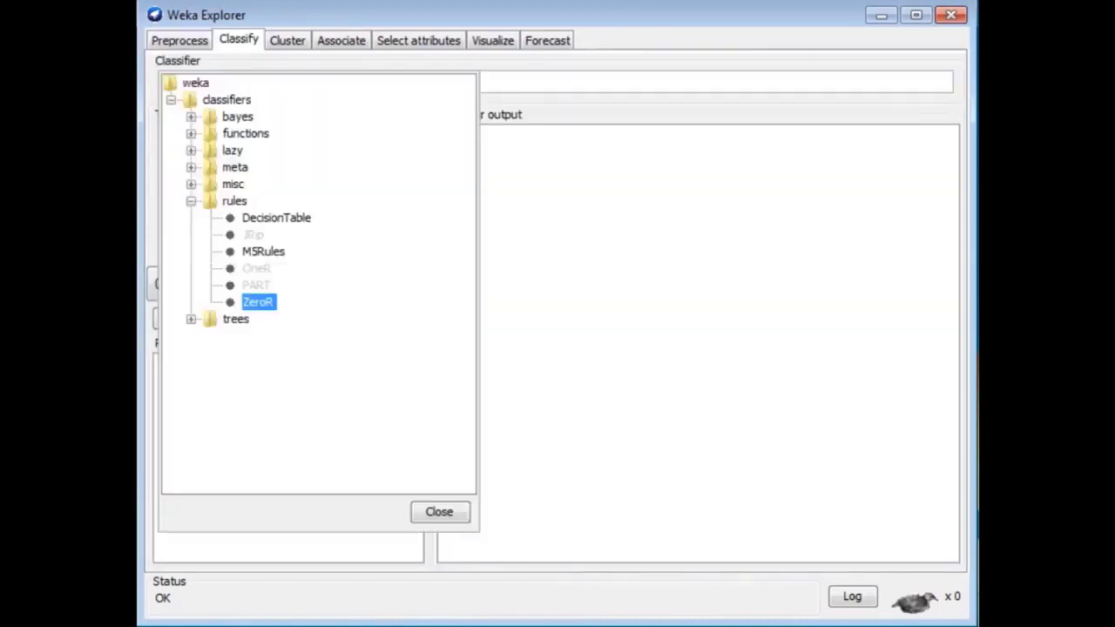
click(191, 133)
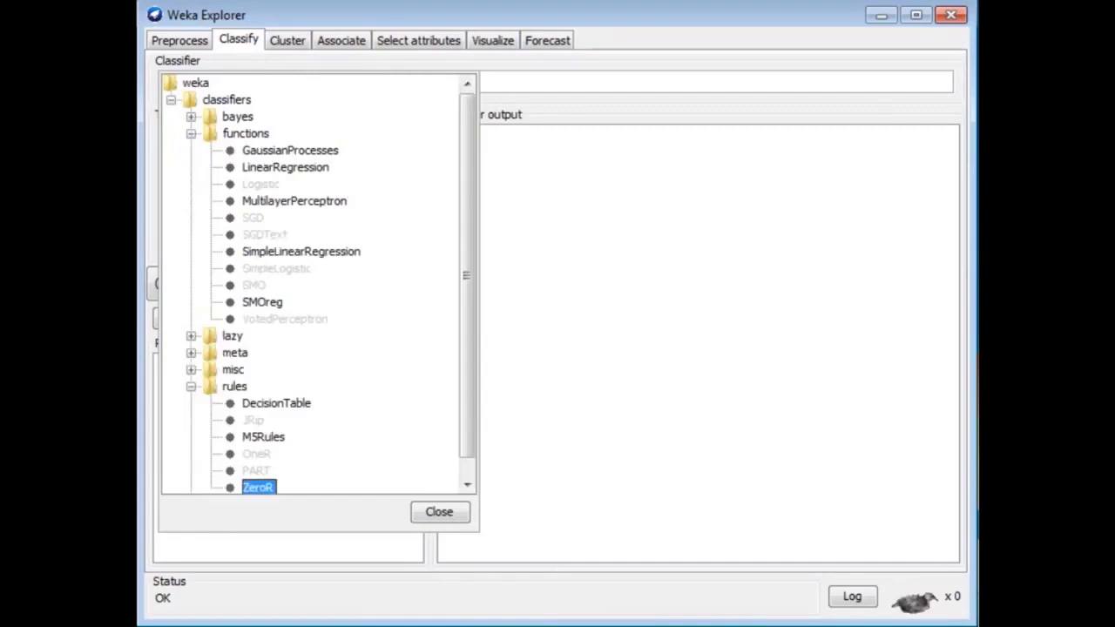
click(285, 166)
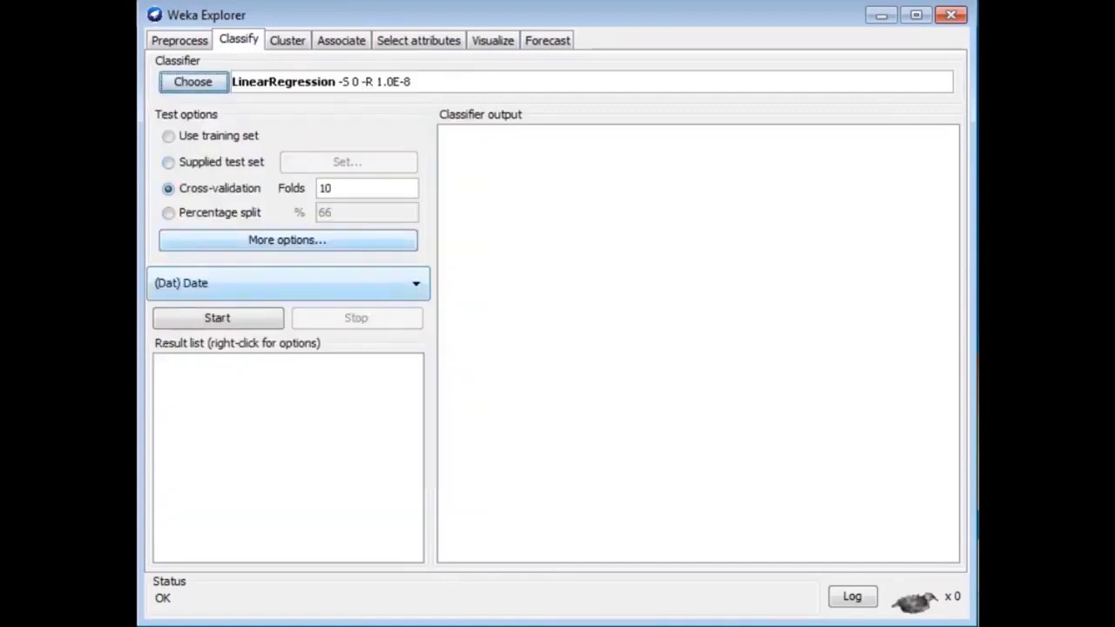
click(287, 283)
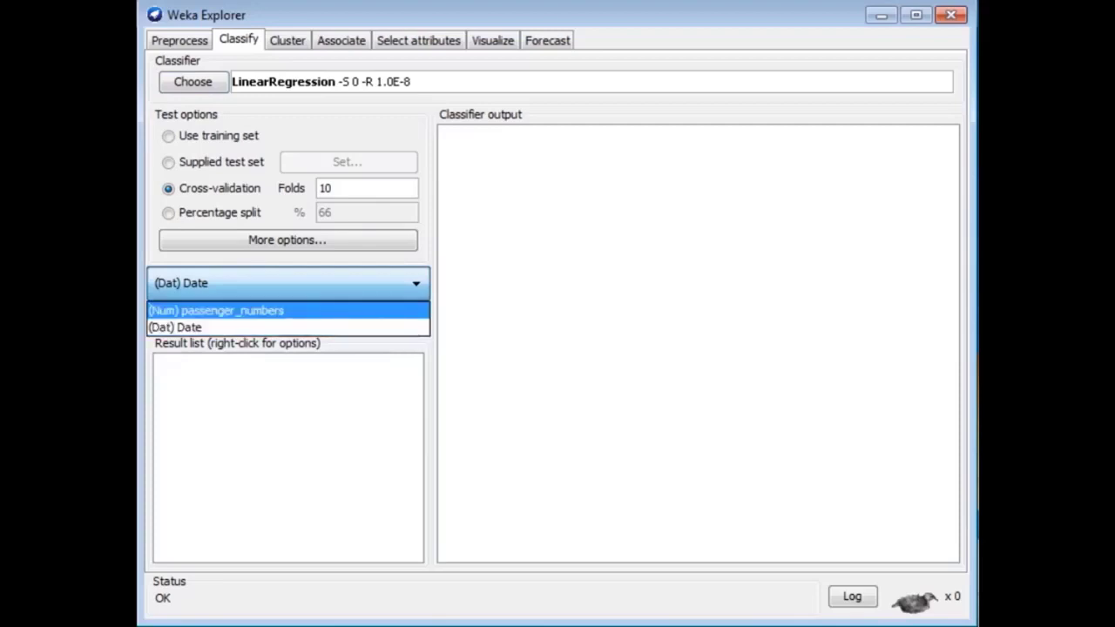
click(216, 310)
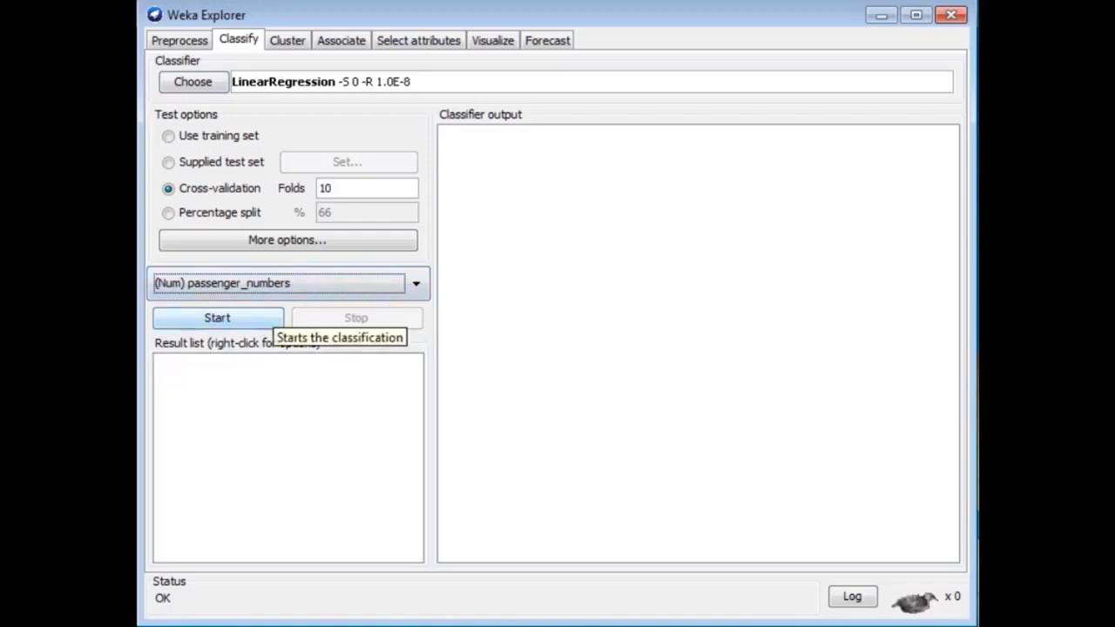
click(261, 318)
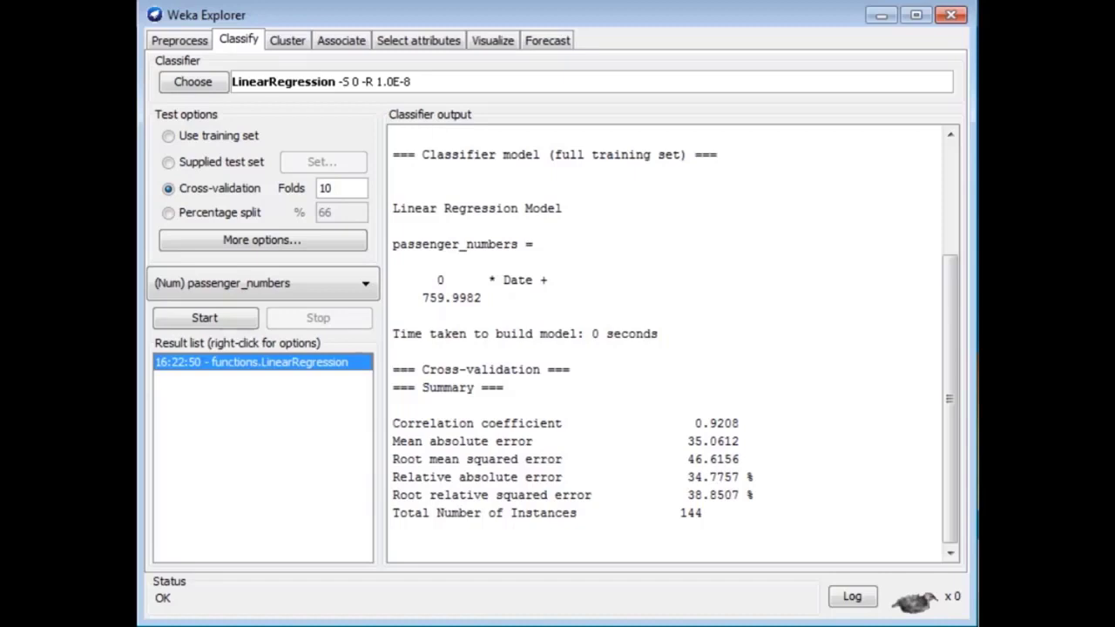
Step: Visualize the linear regression's classifier errors with Date on the X axis, and close the plot
right_click(323, 362)
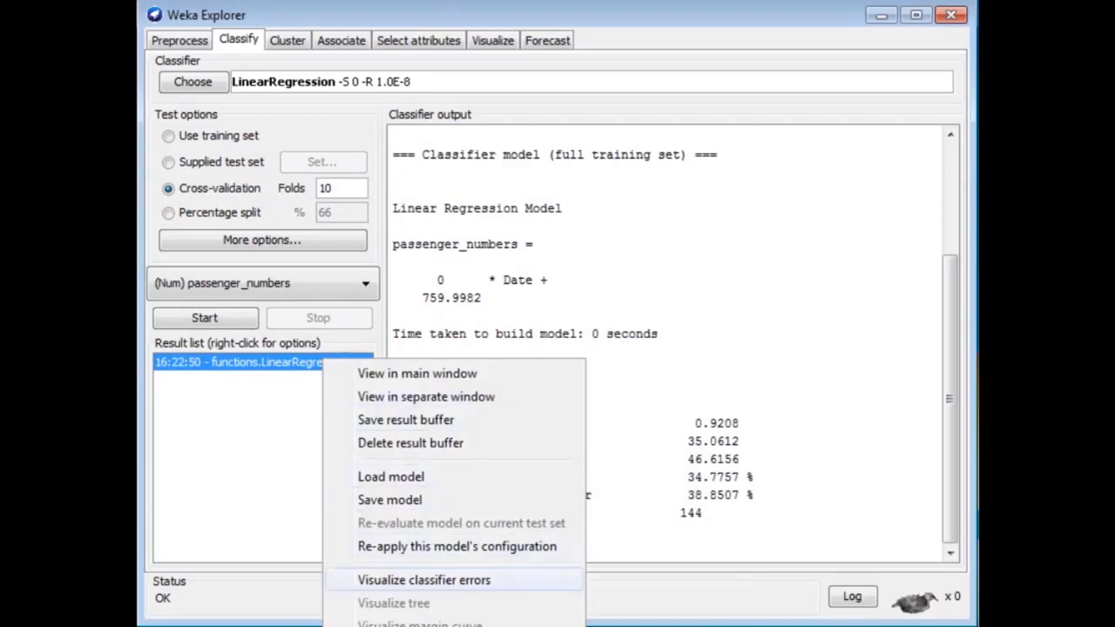
click(425, 580)
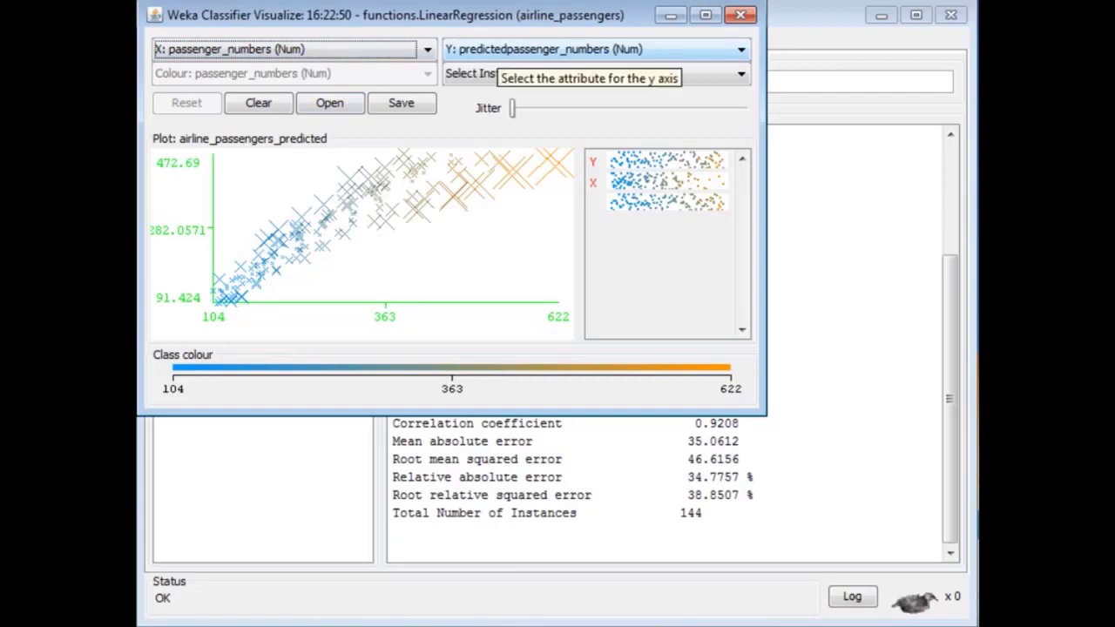
click(427, 49)
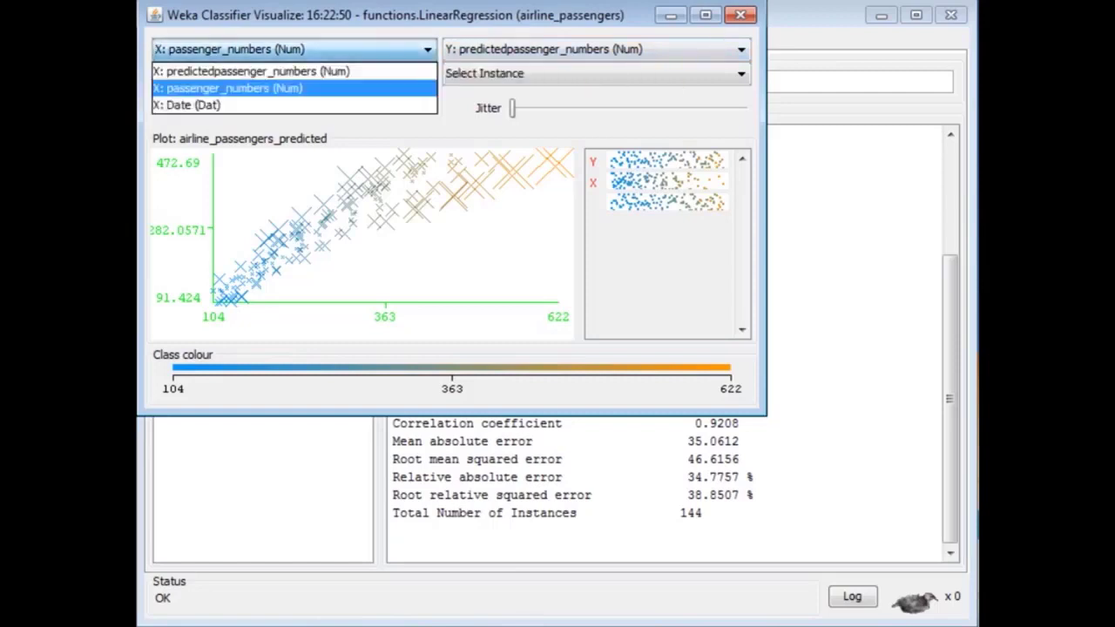
key(Return)
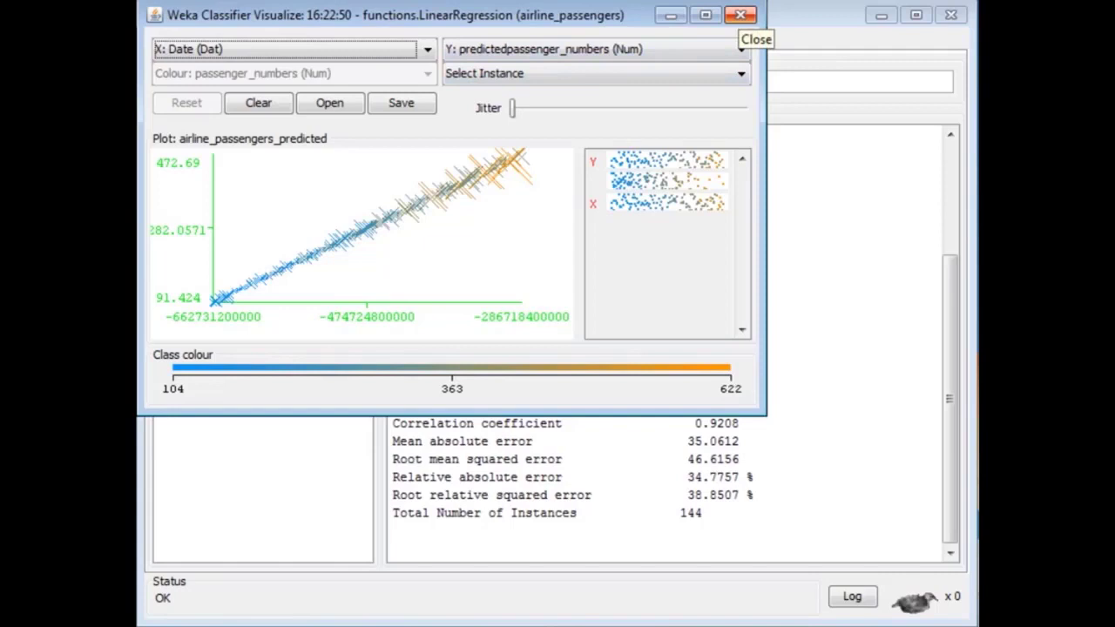
click(740, 16)
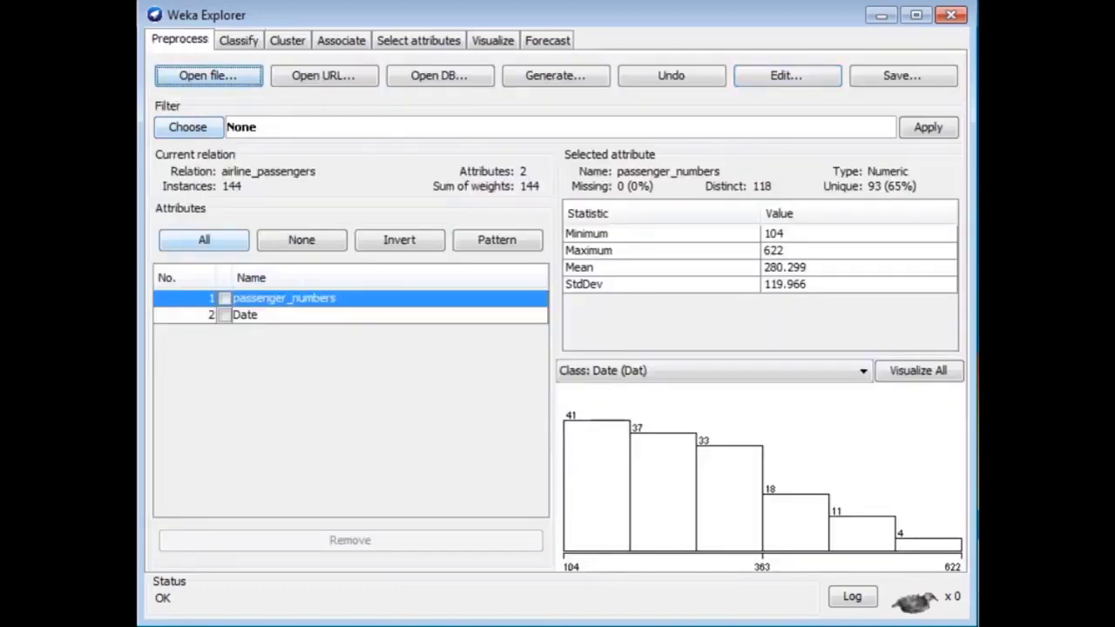
Step: View the Date attribute's statistics and choose the unsupervised attribute filter AddExpression
click(245, 315)
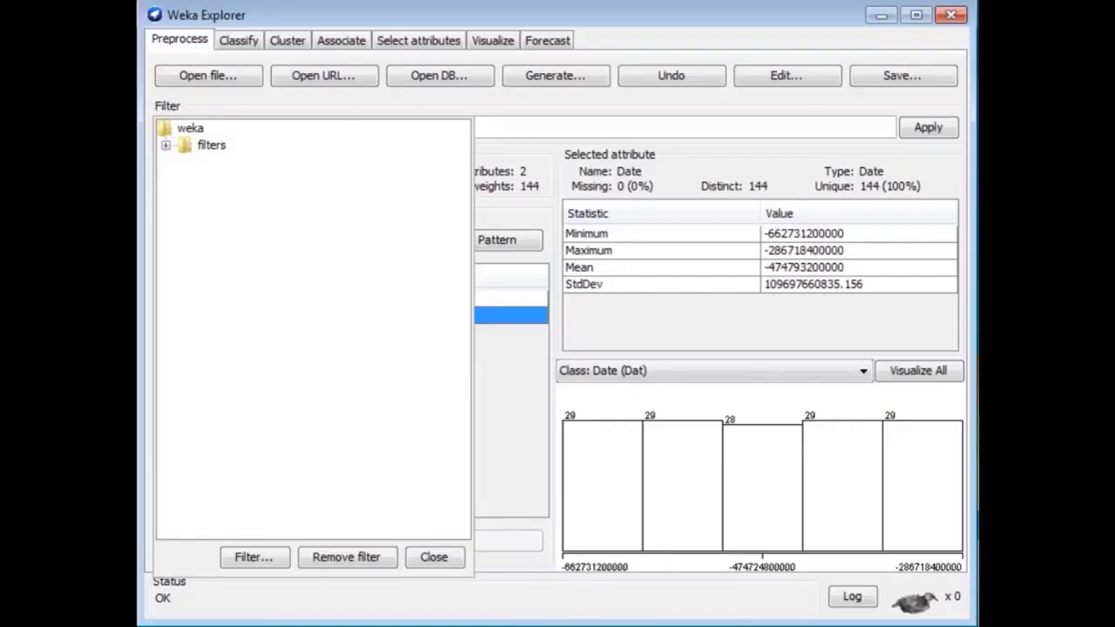
click(166, 145)
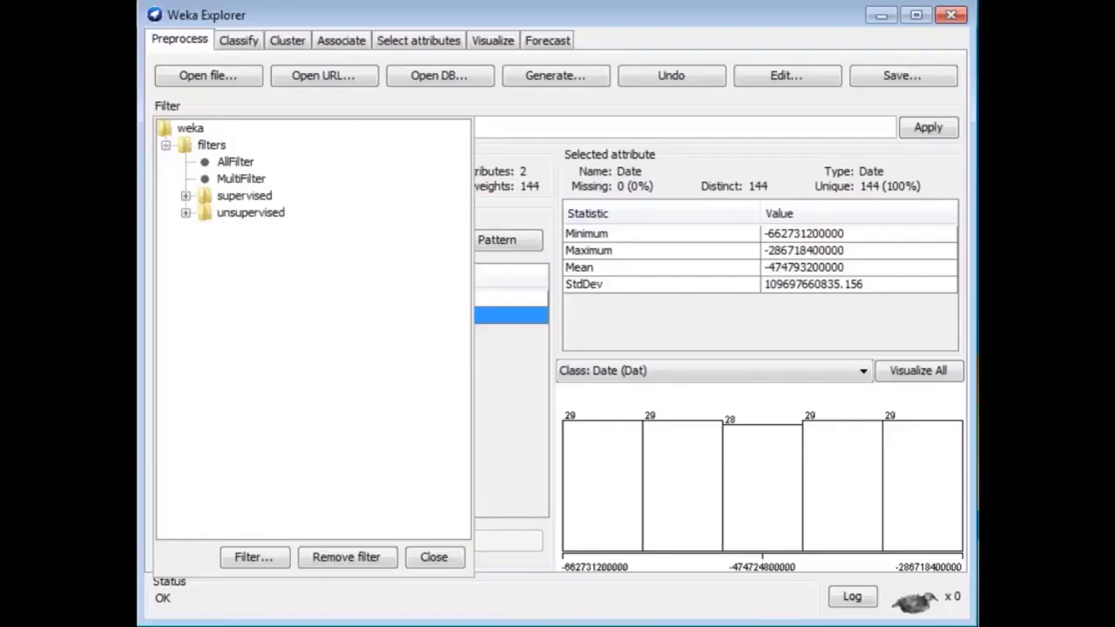
click(186, 213)
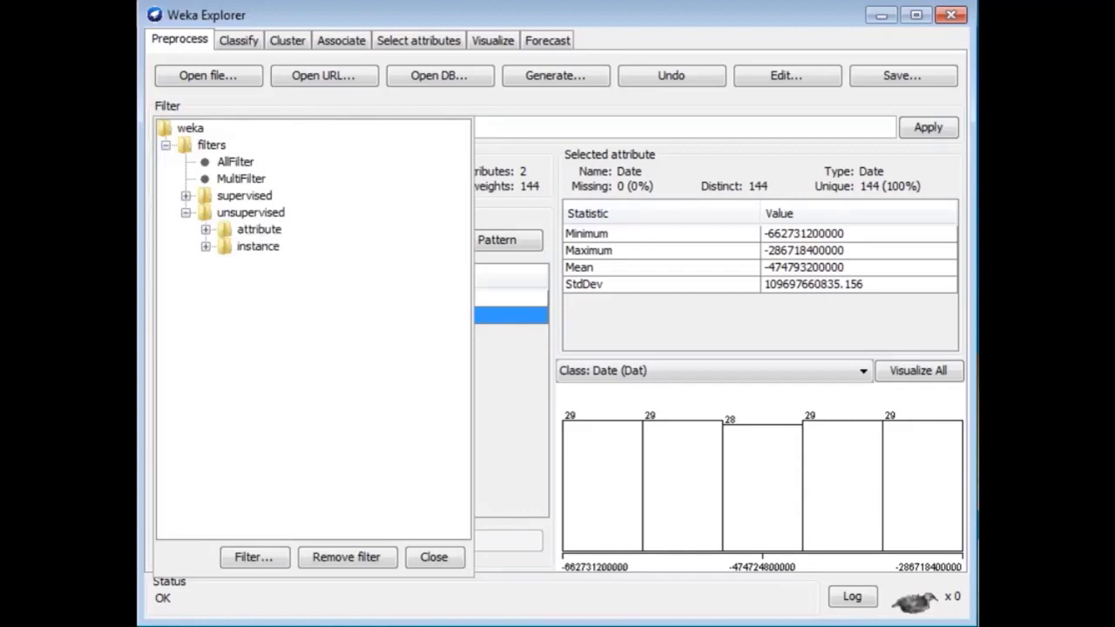
click(206, 229)
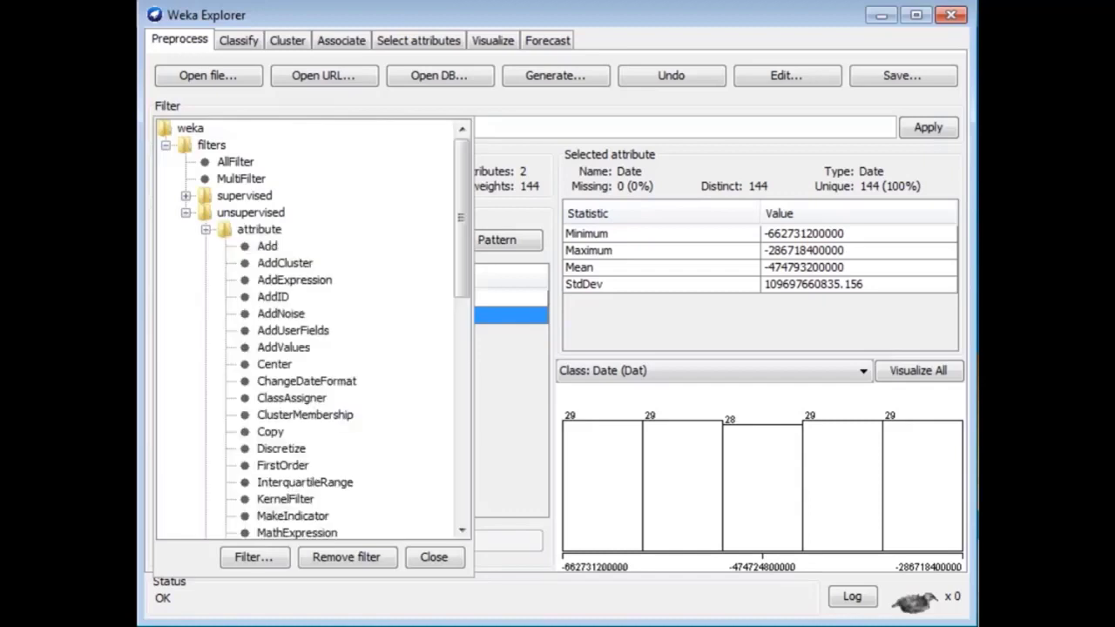
click(294, 279)
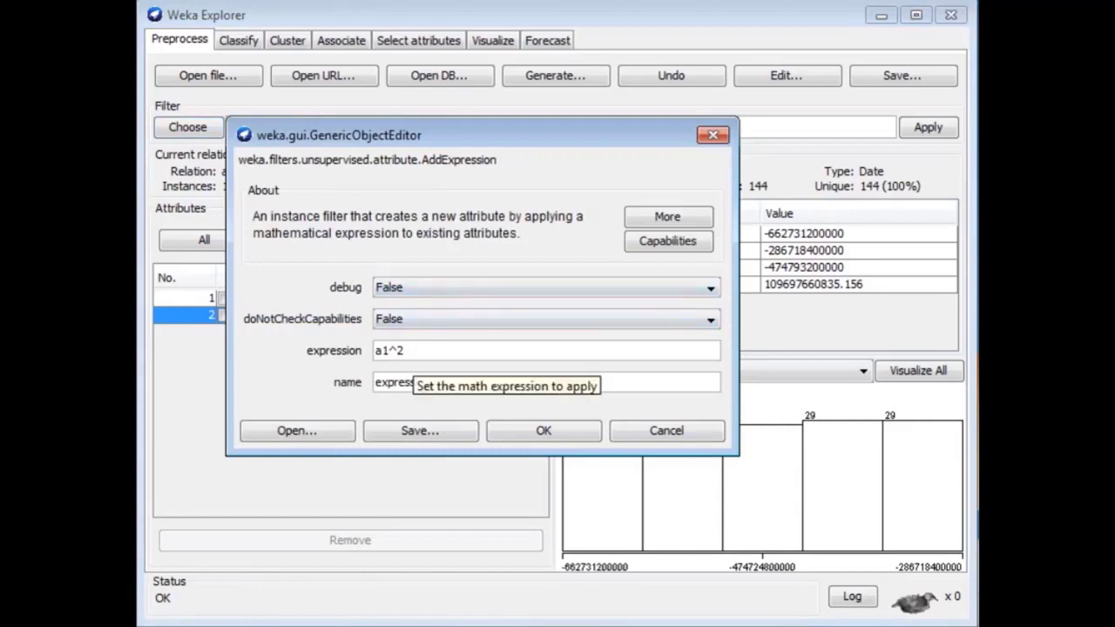
Step: Set the AddExpression filter's expression to (a2/(1000*60*60*24*365.25)+21)*12 and its name to NewDate, and apply it
triple_click(389, 350)
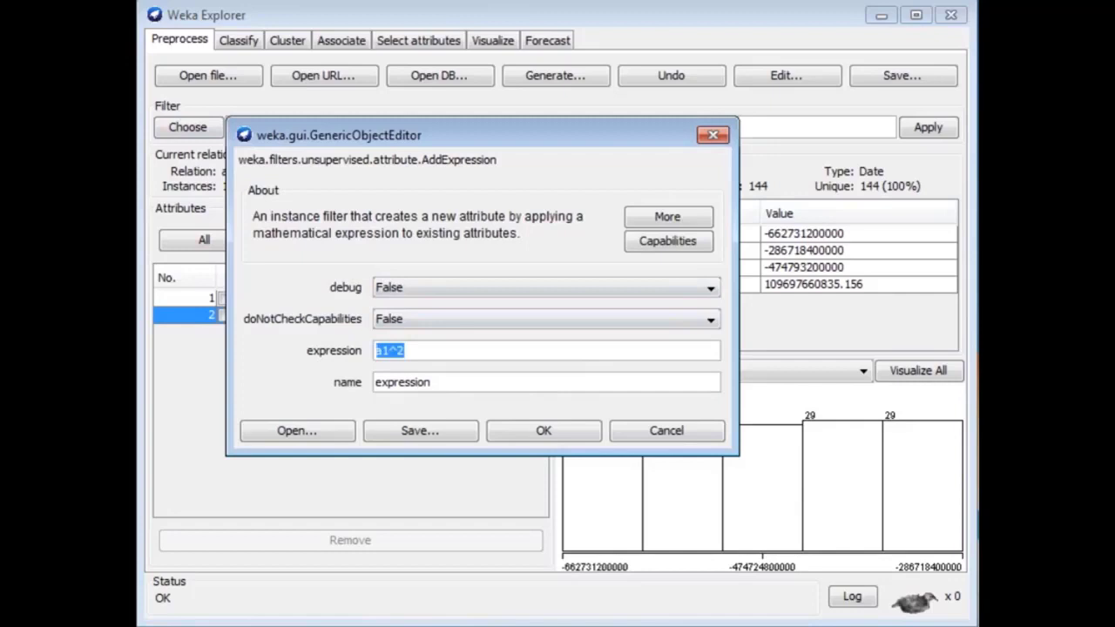
key(BackSpace)
text((a2/(1000*60)
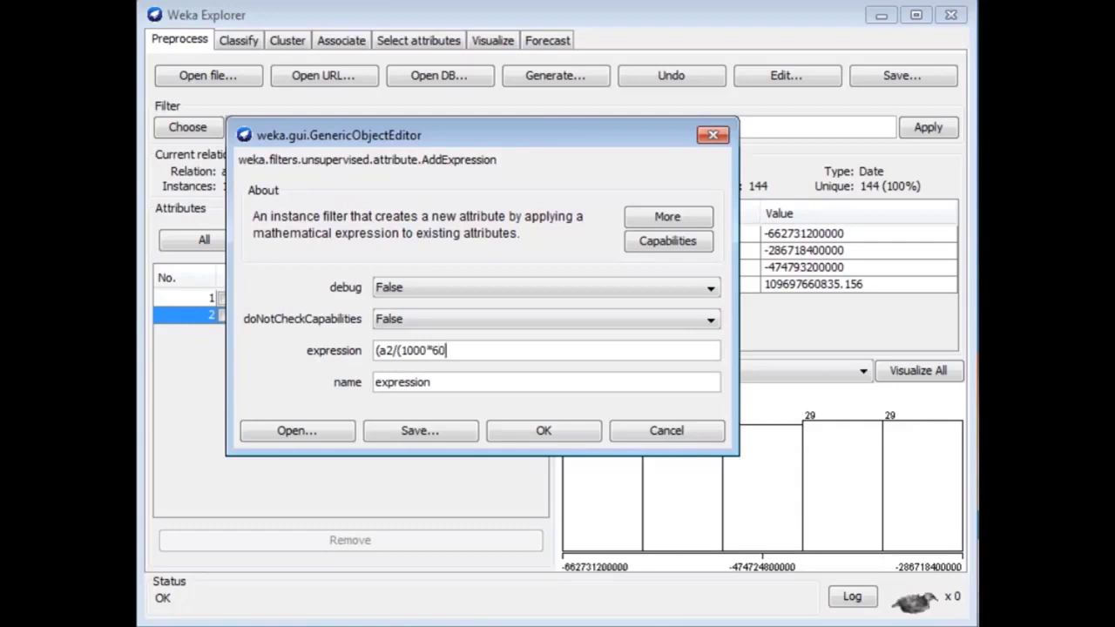
text(*60*24*365.2)
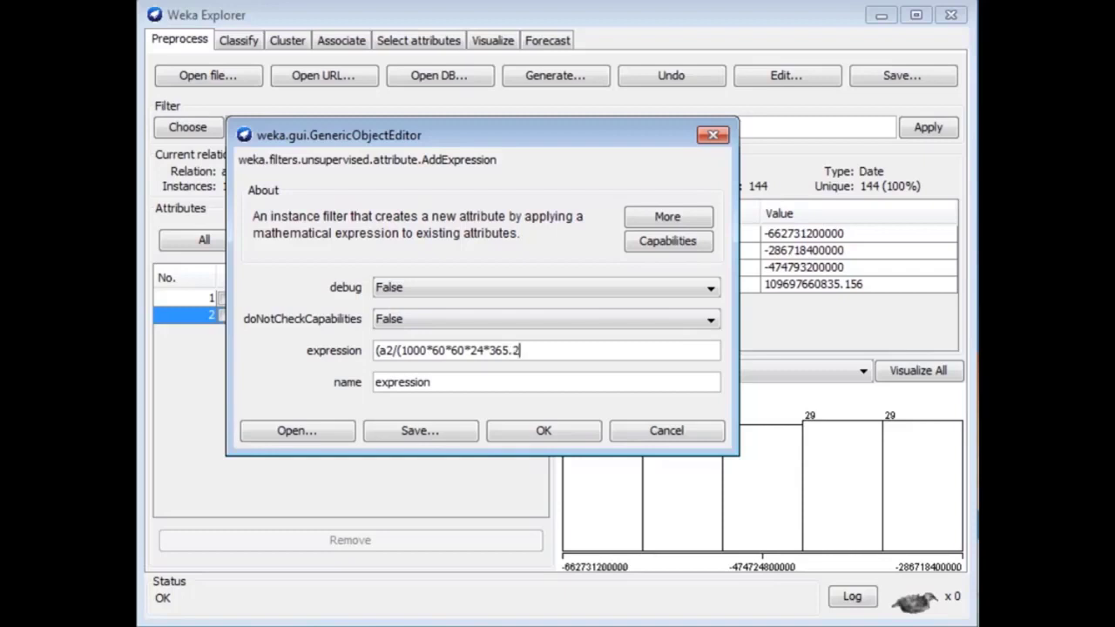
text(5))
text(+21)*12)
key(Tab)
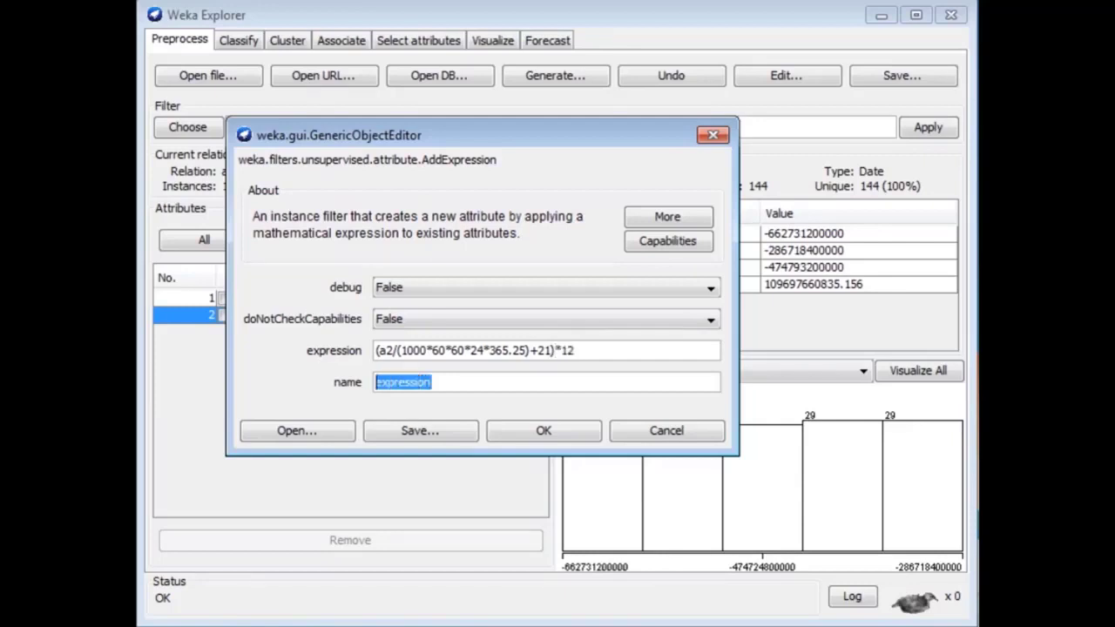
text(NewDate)
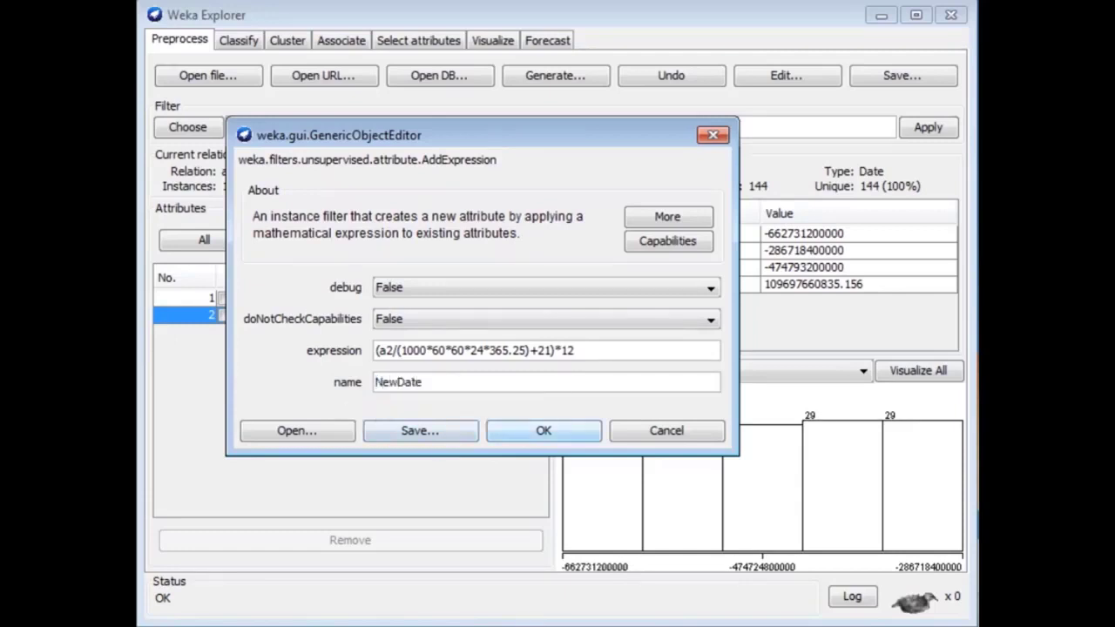
key(Return)
click(928, 128)
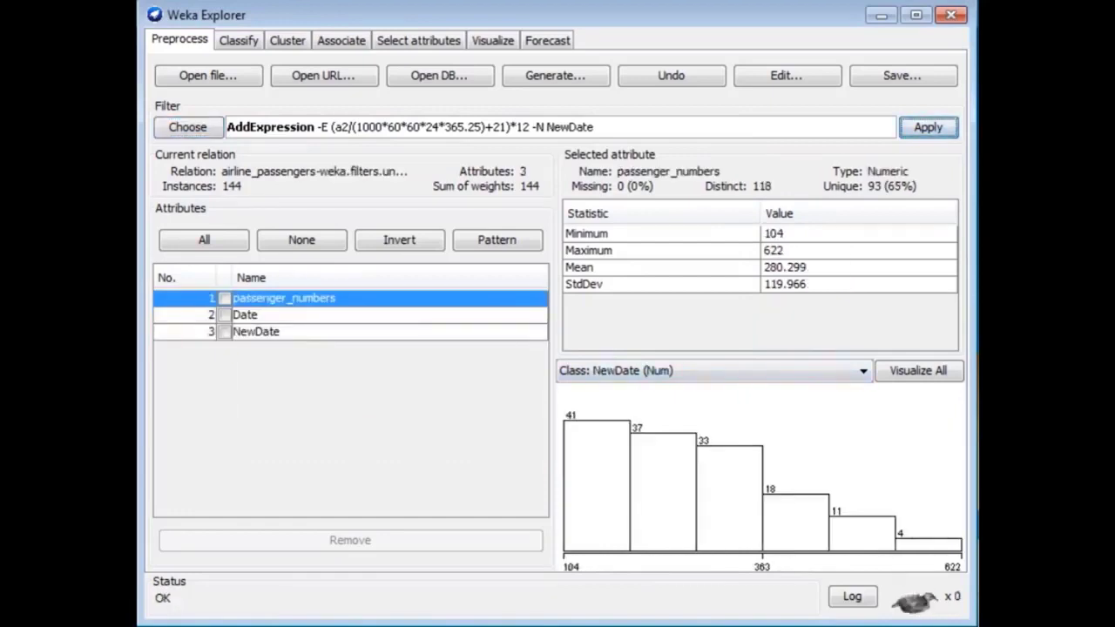
Step: Check the NewDate attribute's statistics and remove the original Date attribute from the dataset
click(256, 331)
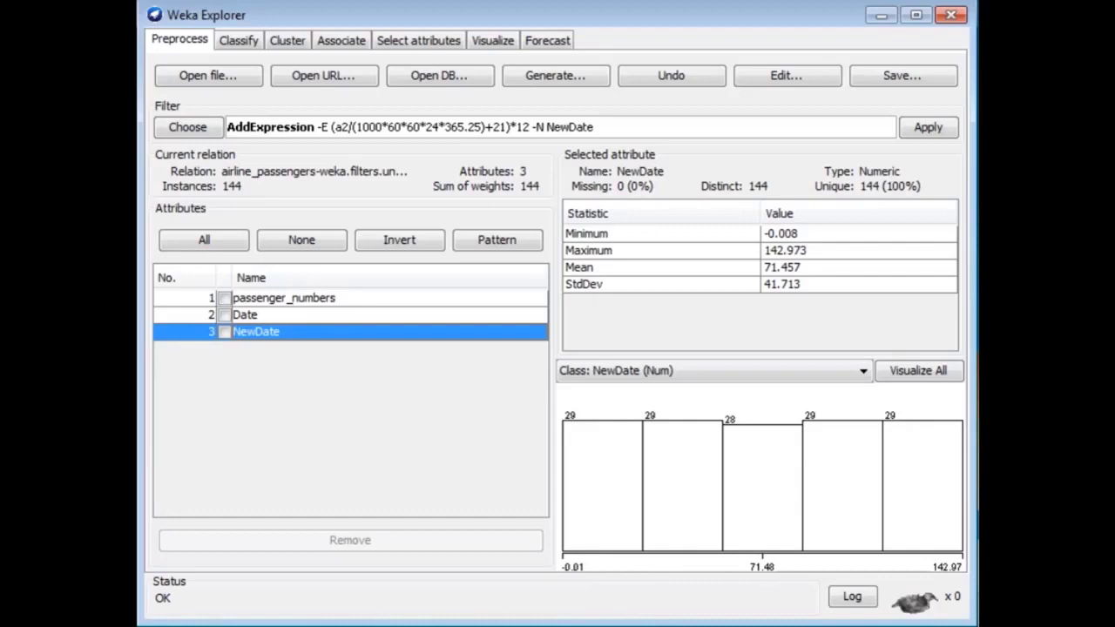
click(225, 314)
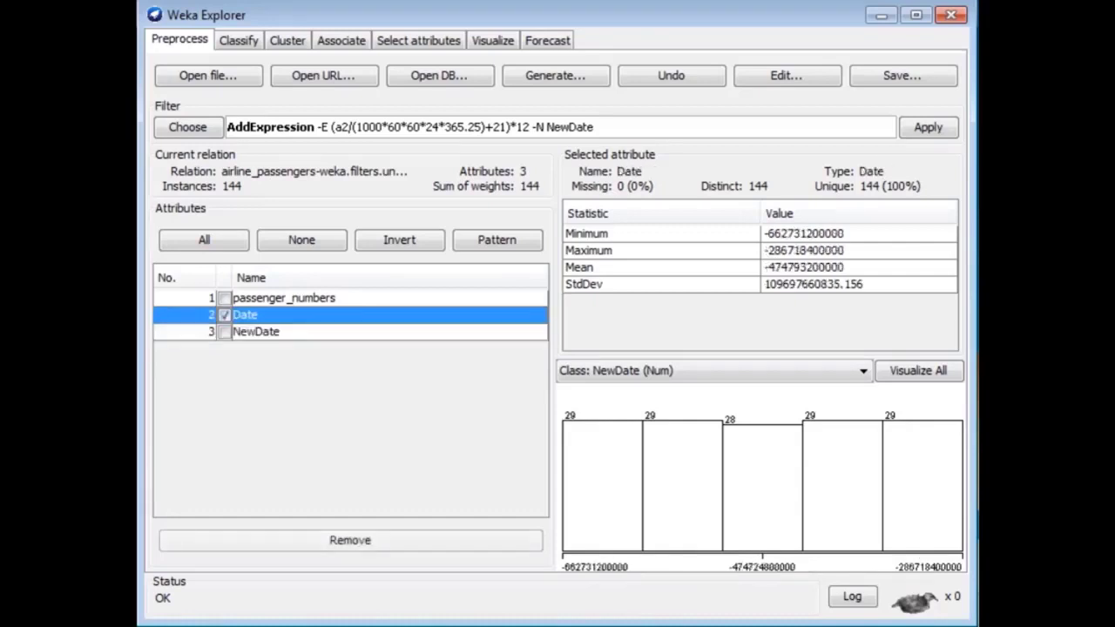
click(350, 540)
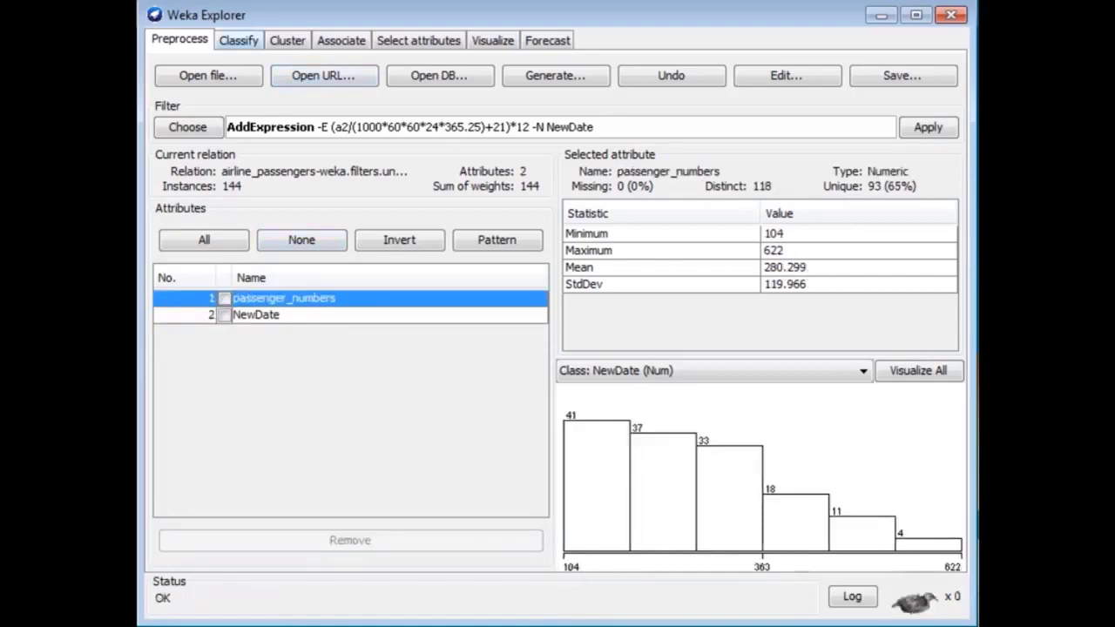
Step: Rerun LinearRegression on the modified dataset with passenger_numbers as the class attribute
click(239, 40)
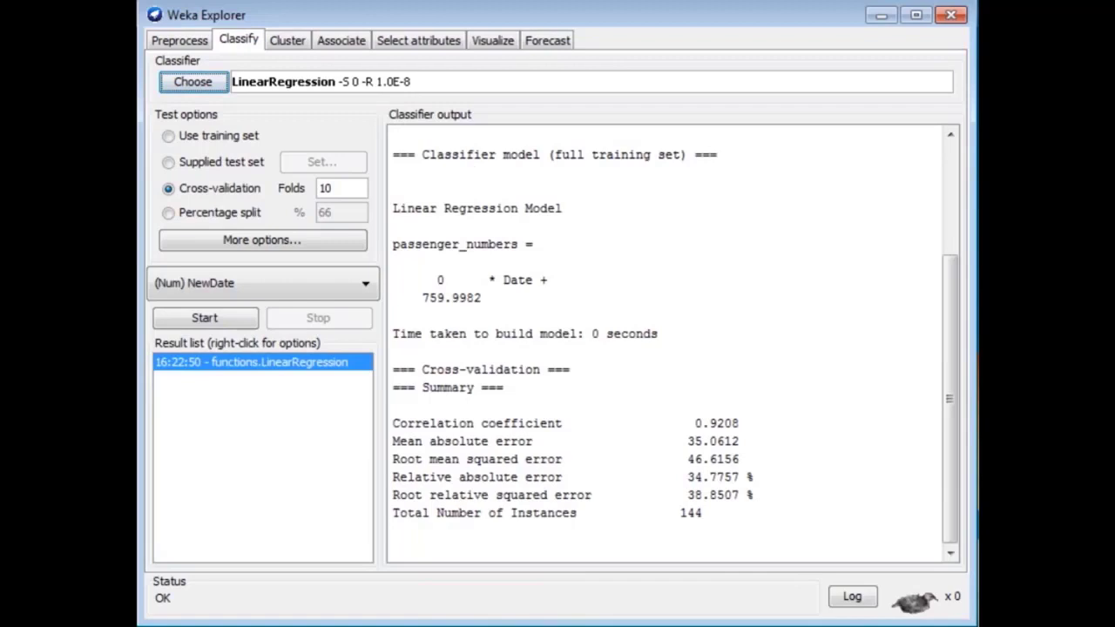
click(261, 283)
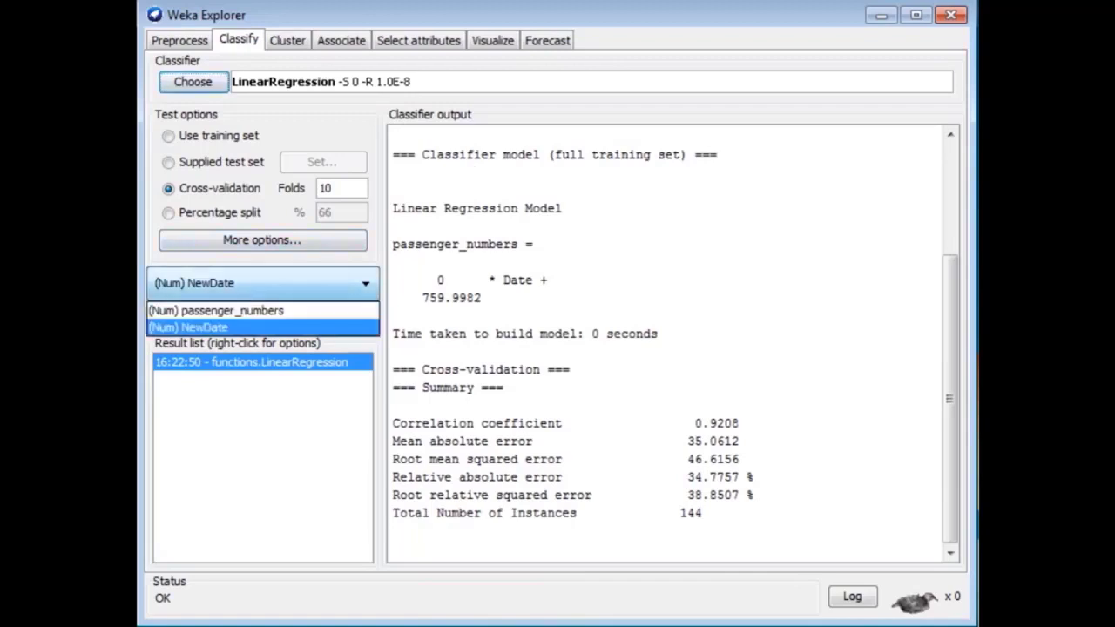
click(216, 310)
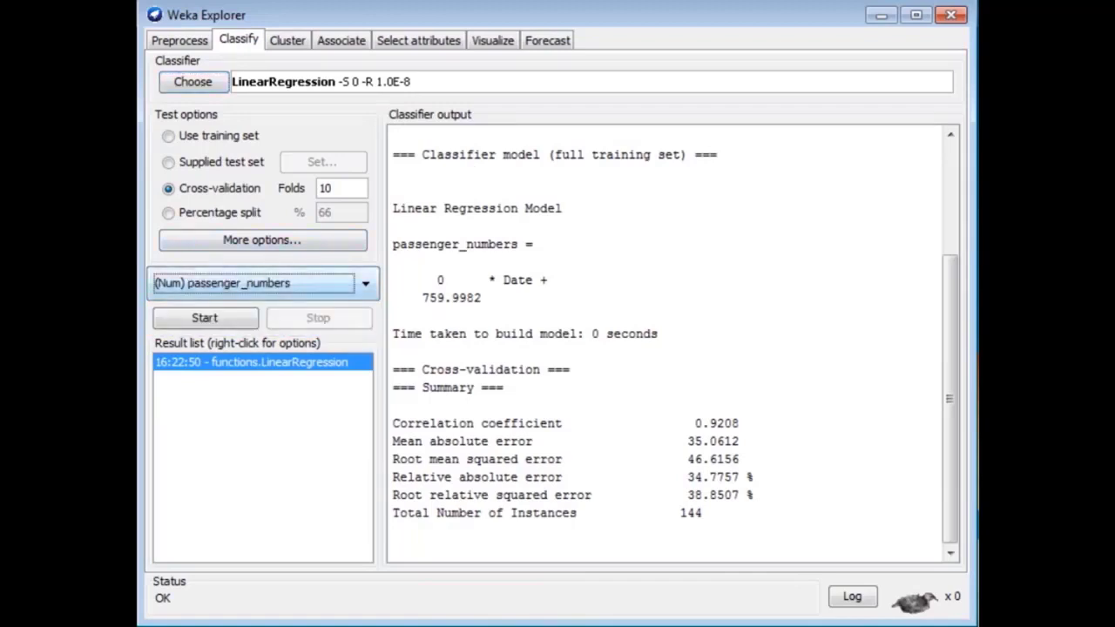
click(204, 317)
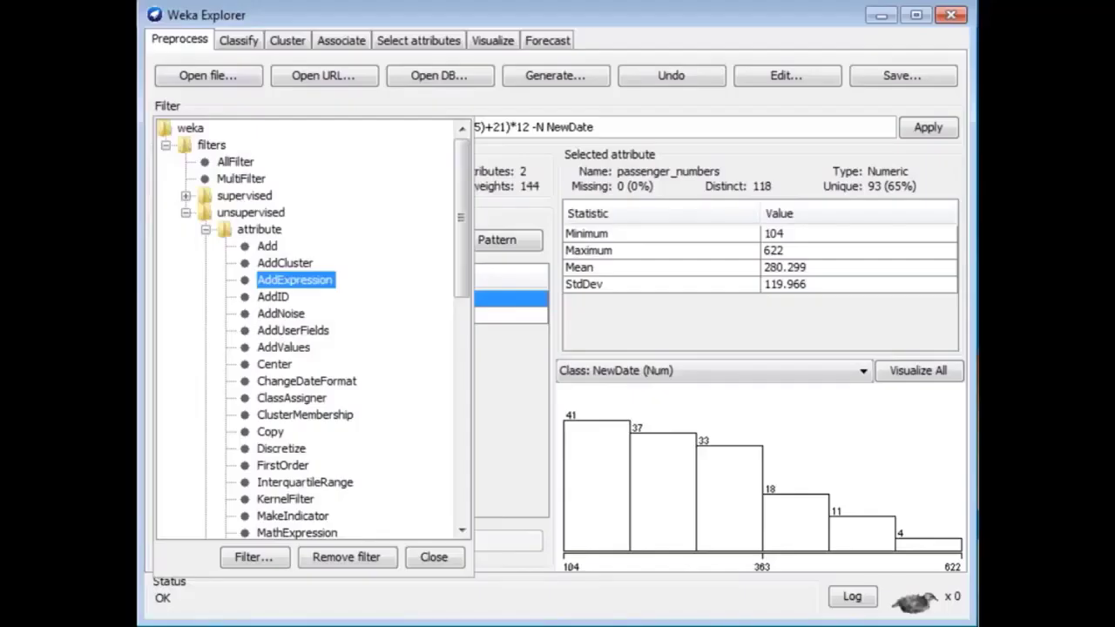
Step: Duplicate the passenger_numbers attribute by applying the unsupervised Copy filter with attribute index 1
click(270, 431)
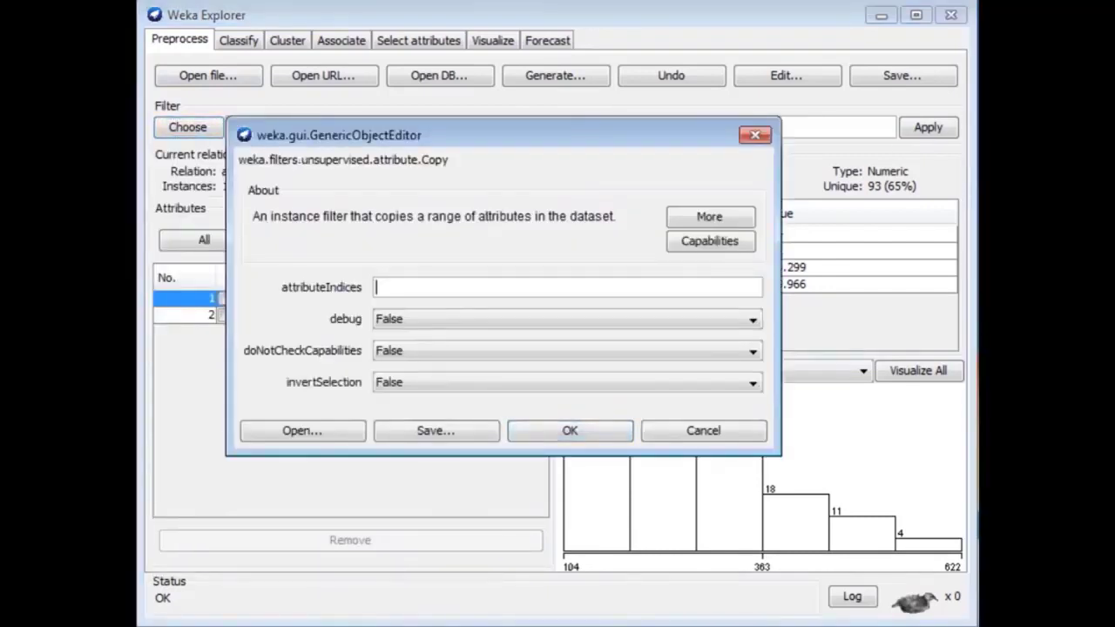
text(1)
click(570, 431)
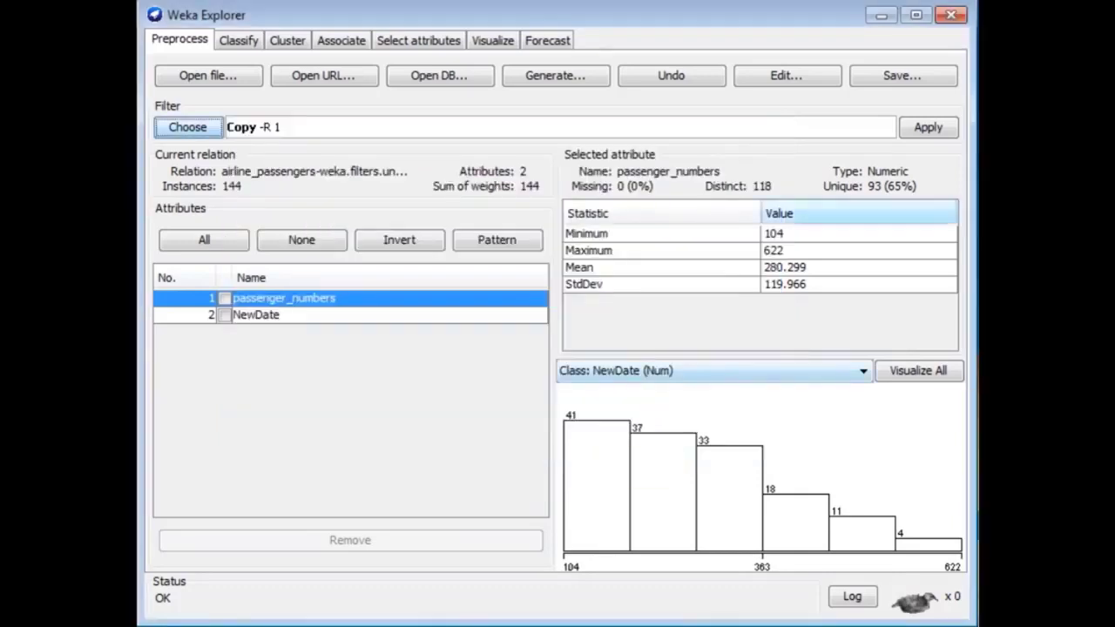
click(928, 127)
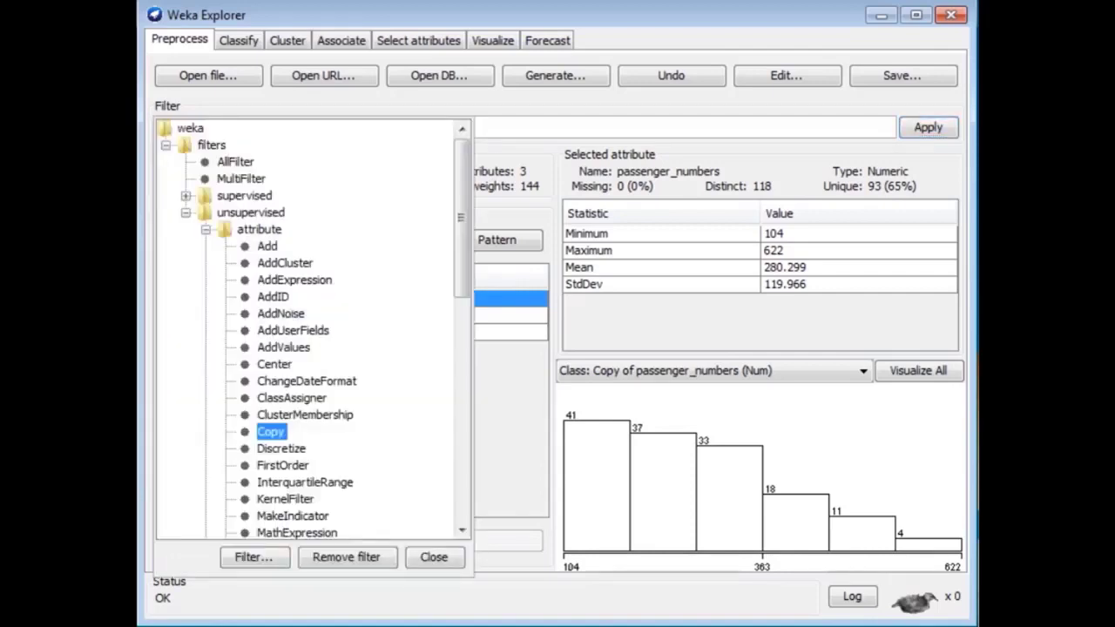
Step: Choose the unsupervised TimeSeriesTranslate attribute filter and set its attributeIndices to 3 and instanceRange to -12
scroll(313, 331, down, 10)
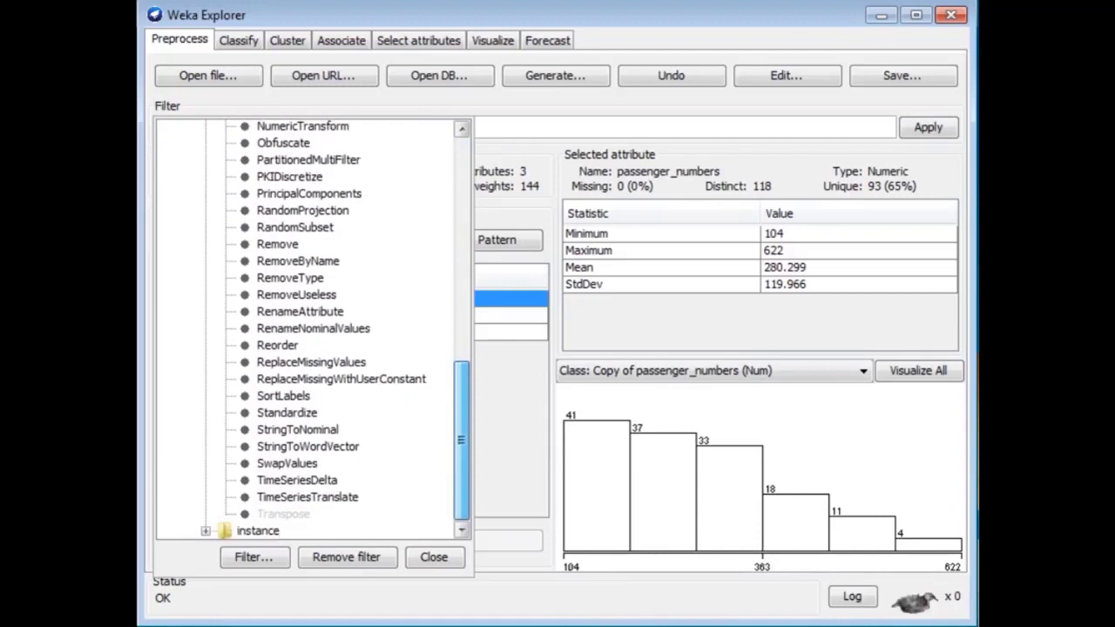
click(307, 496)
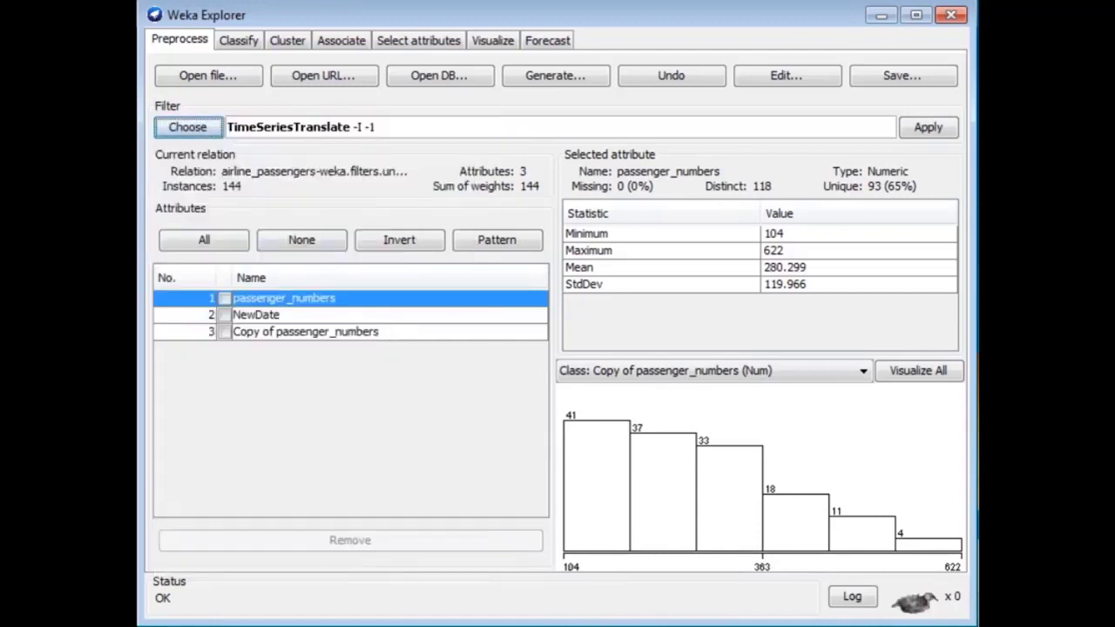
click(296, 127)
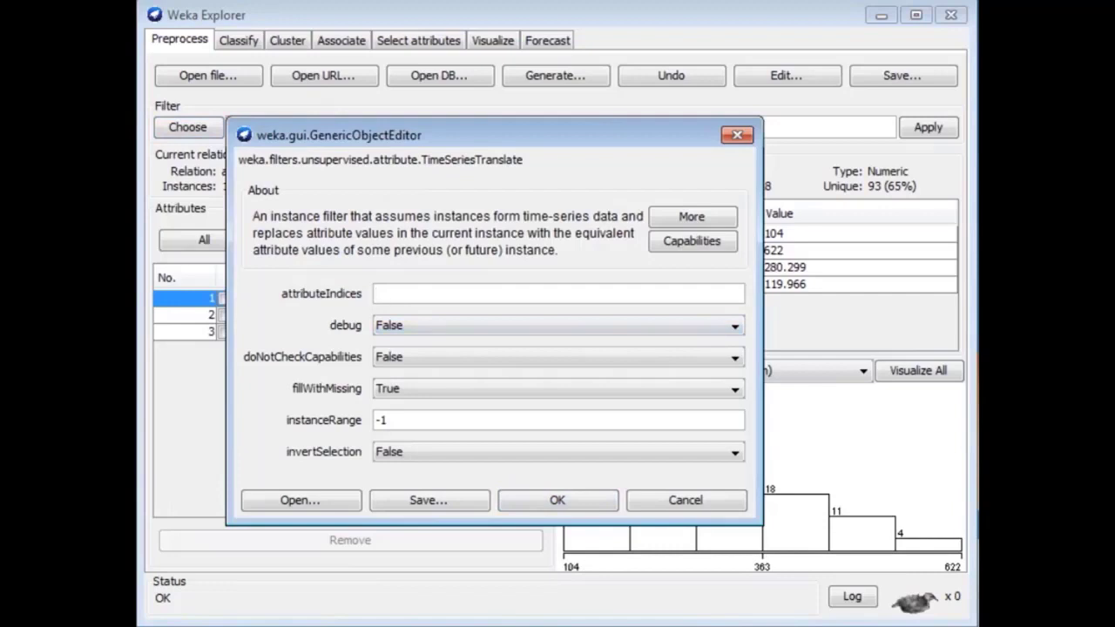
text(3)
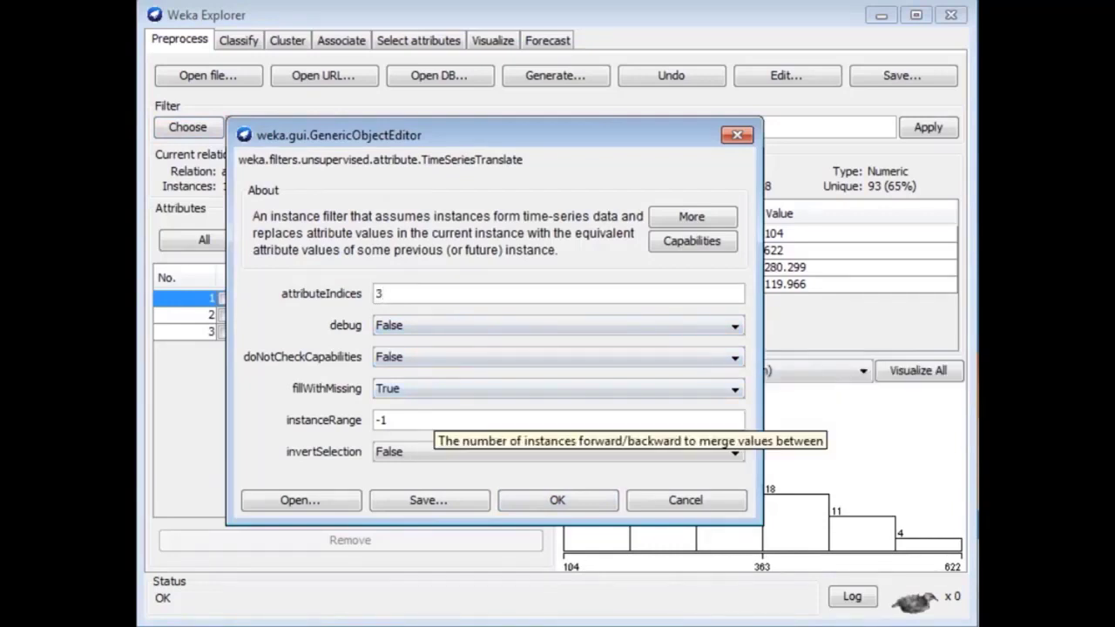
click(386, 420)
double_click(383, 420)
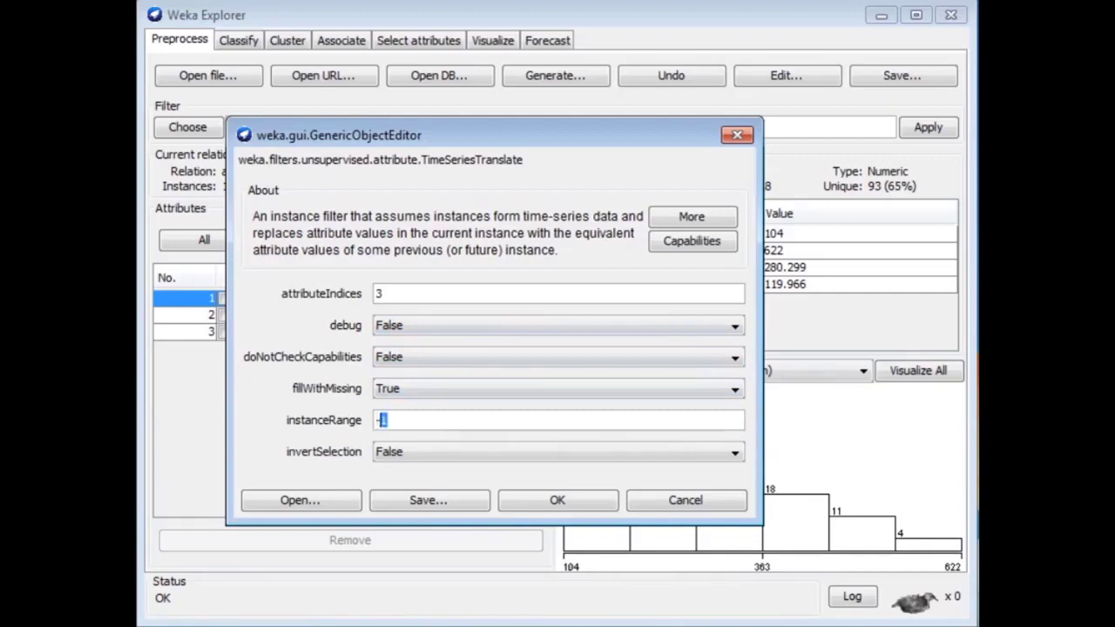
text(12)
click(558, 500)
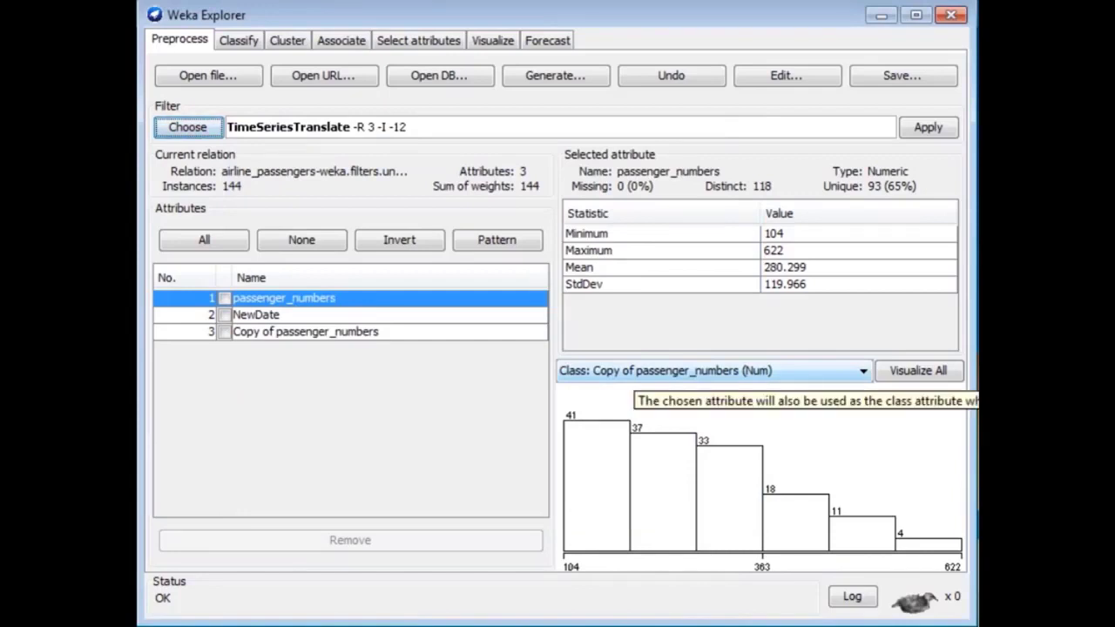
Step: Set passenger_numbers as the class, apply the TimeSeriesTranslate filter, and inspect the shifted column in the data viewer
click(640, 370)
click(641, 409)
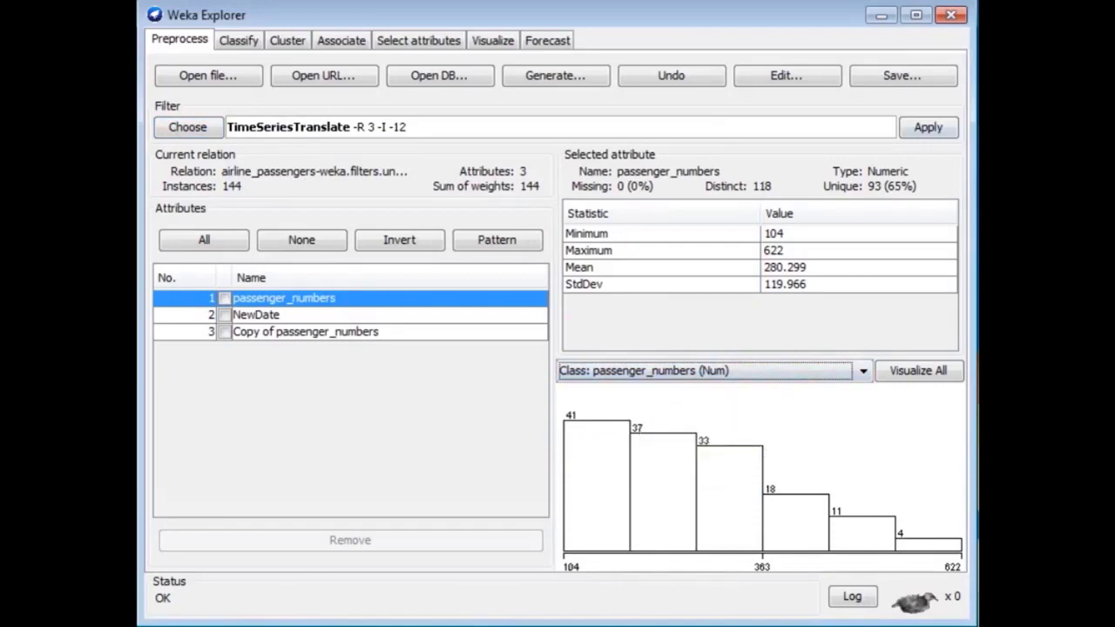
click(928, 127)
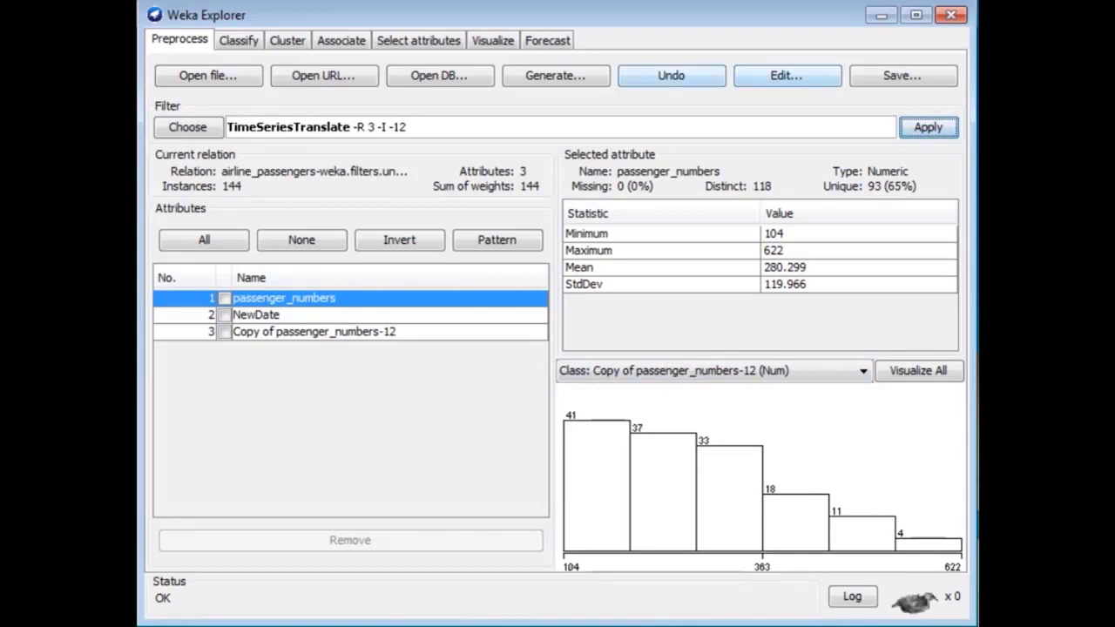
click(786, 75)
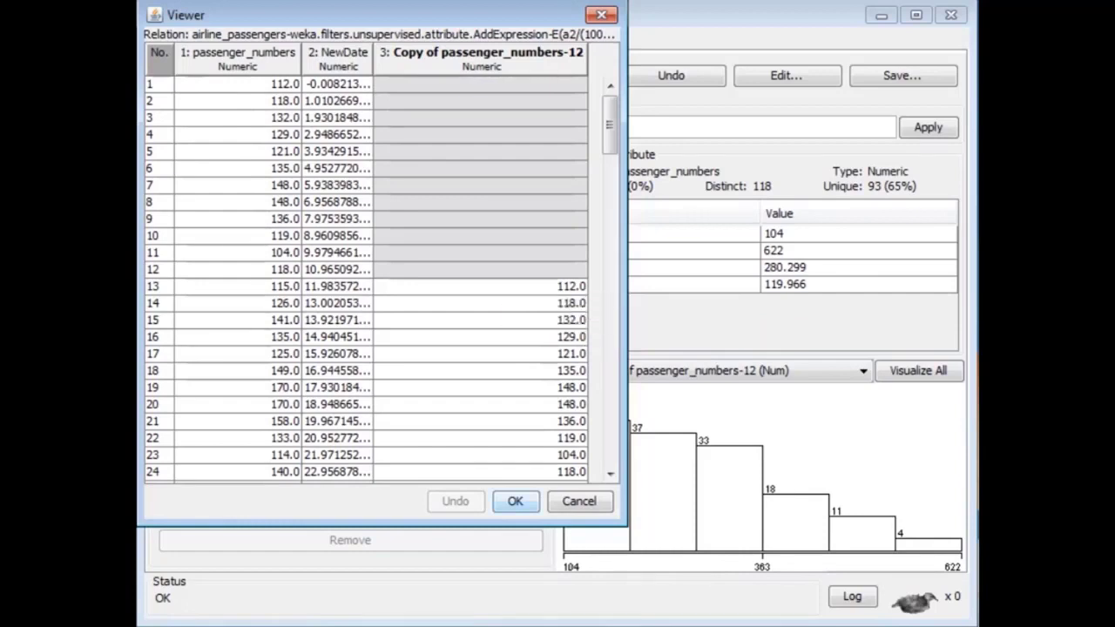
click(515, 501)
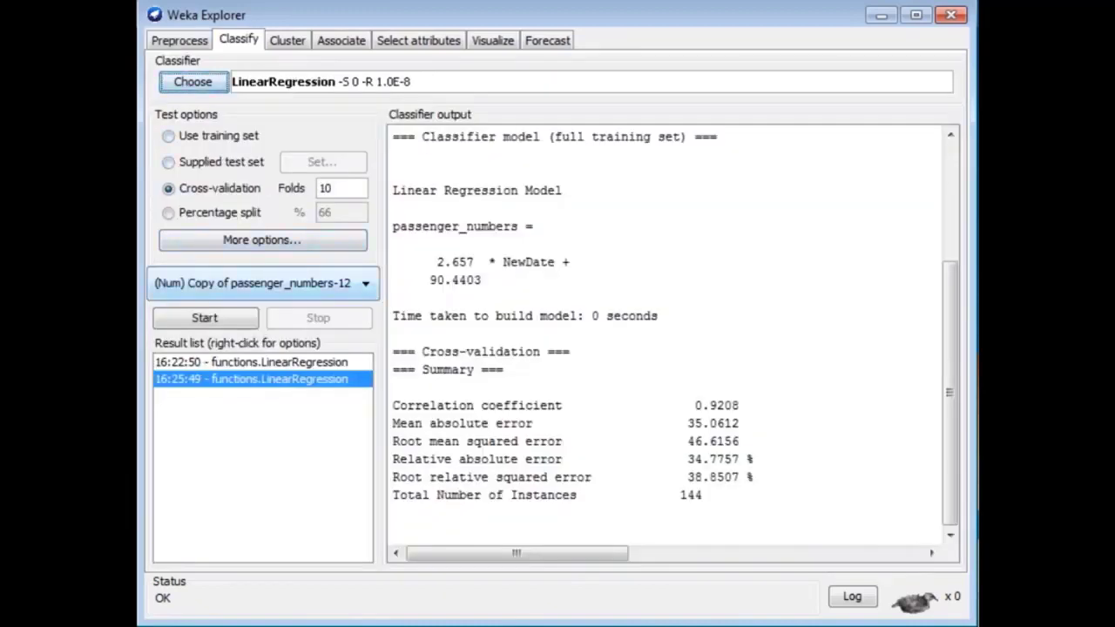
Step: Run LinearRegression on the dataset with the lagged attribute, using passenger_numbers as the class attribute
click(261, 283)
click(226, 310)
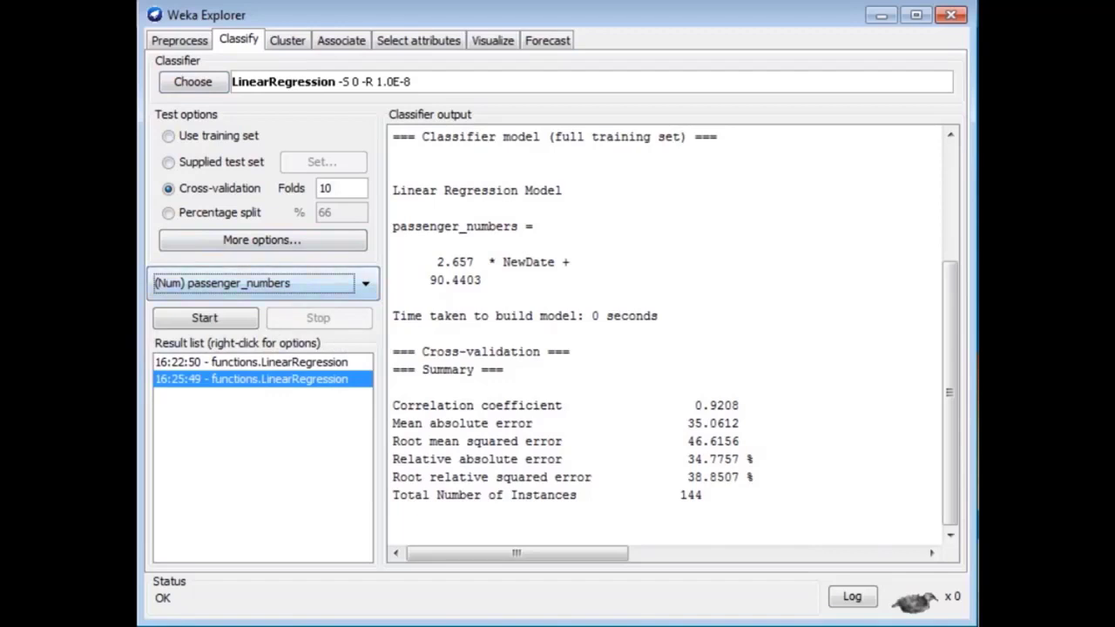
click(205, 318)
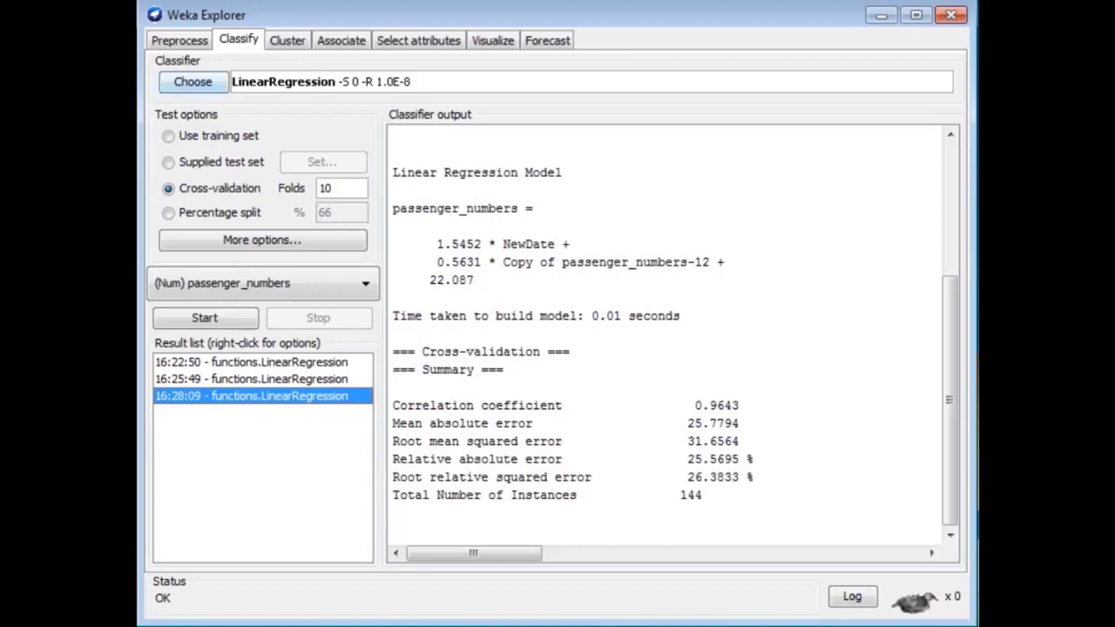
Step: Remove instances 1-12 with the unsupervised RemoveRange instance filter and check the remaining rows in the data viewer
click(180, 40)
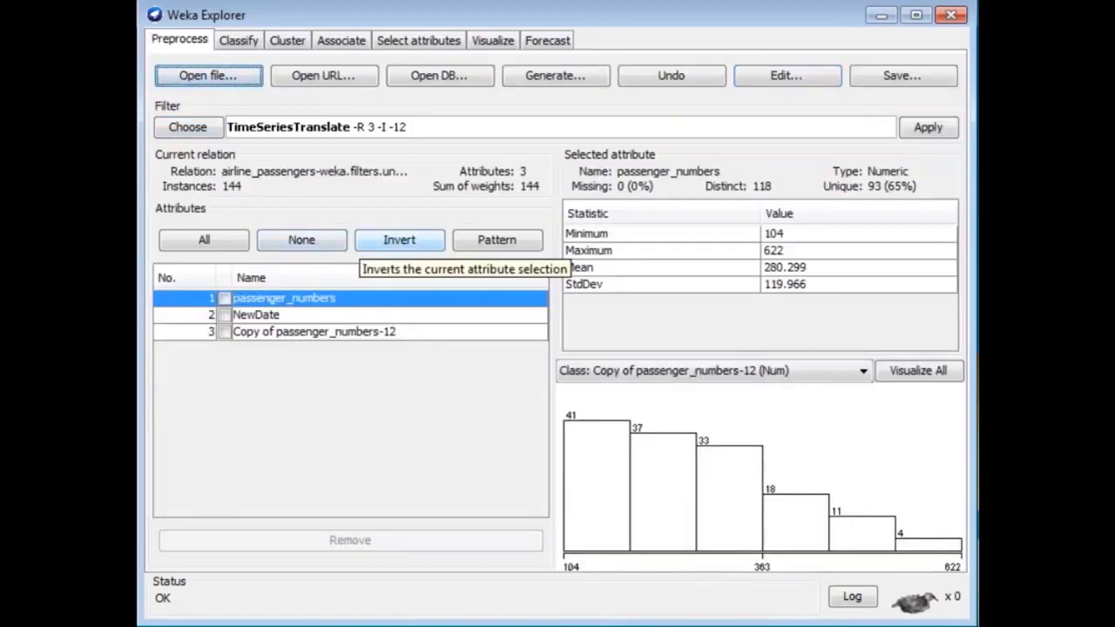
click(188, 128)
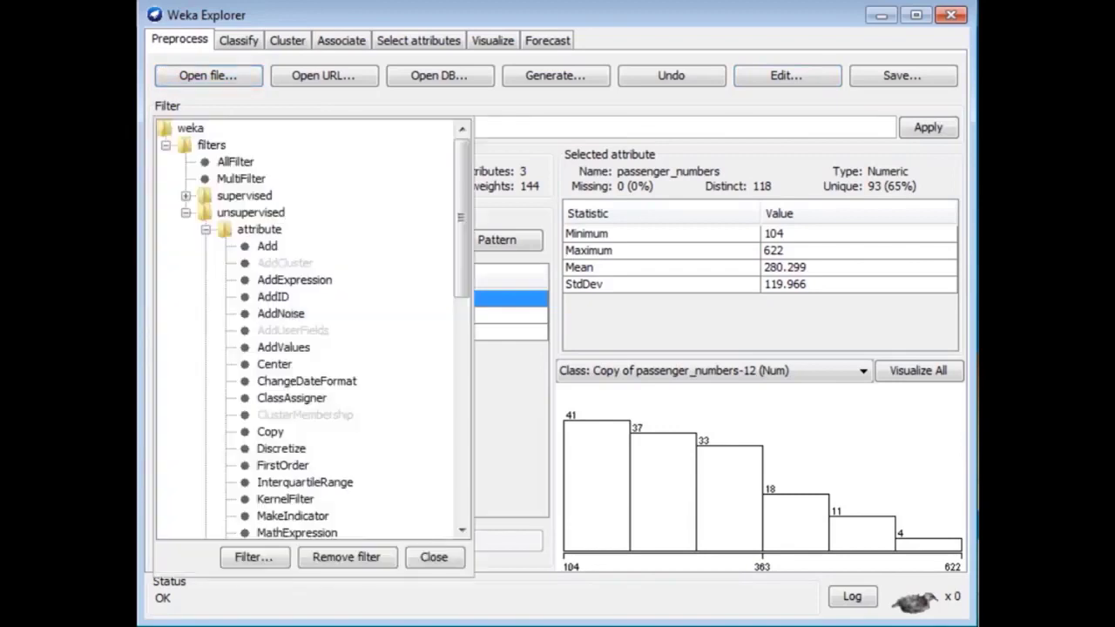
double_click(258, 229)
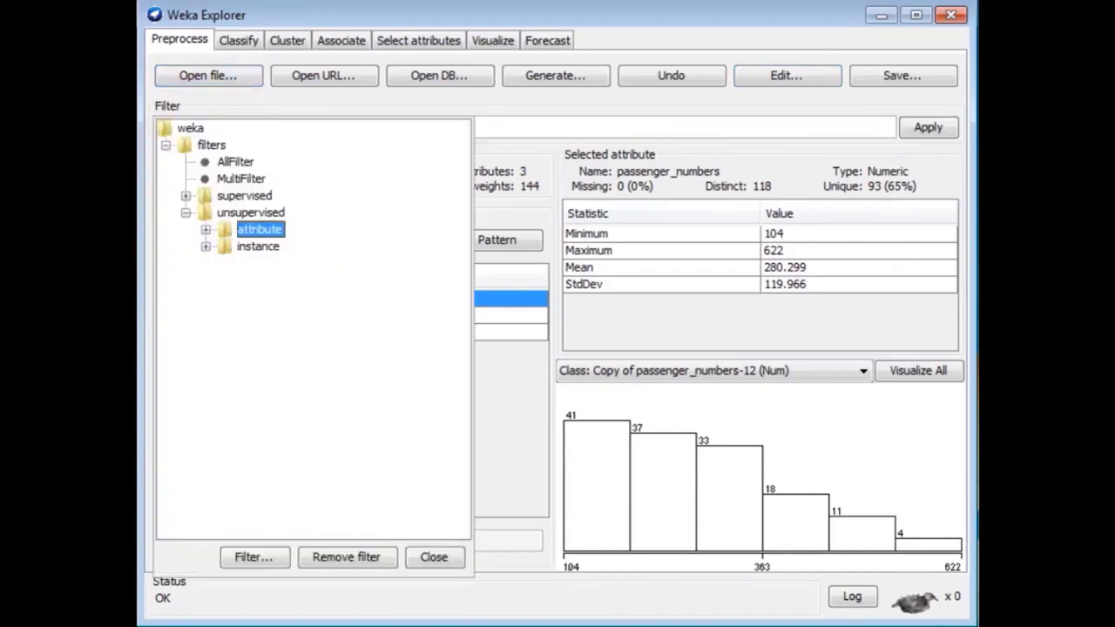
click(206, 247)
click(294, 380)
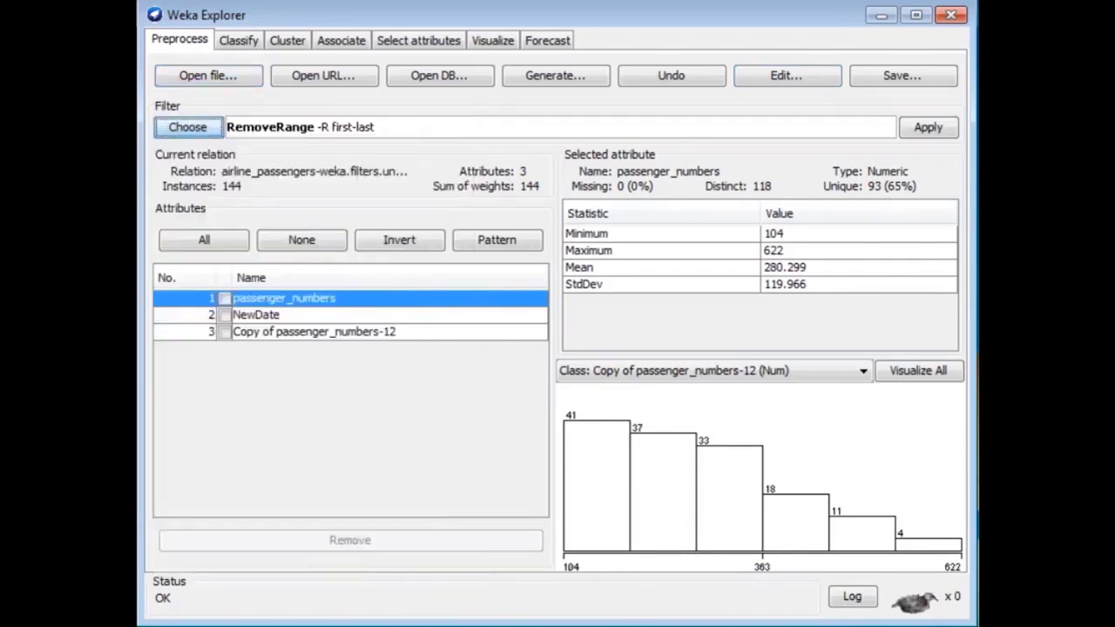
click(375, 127)
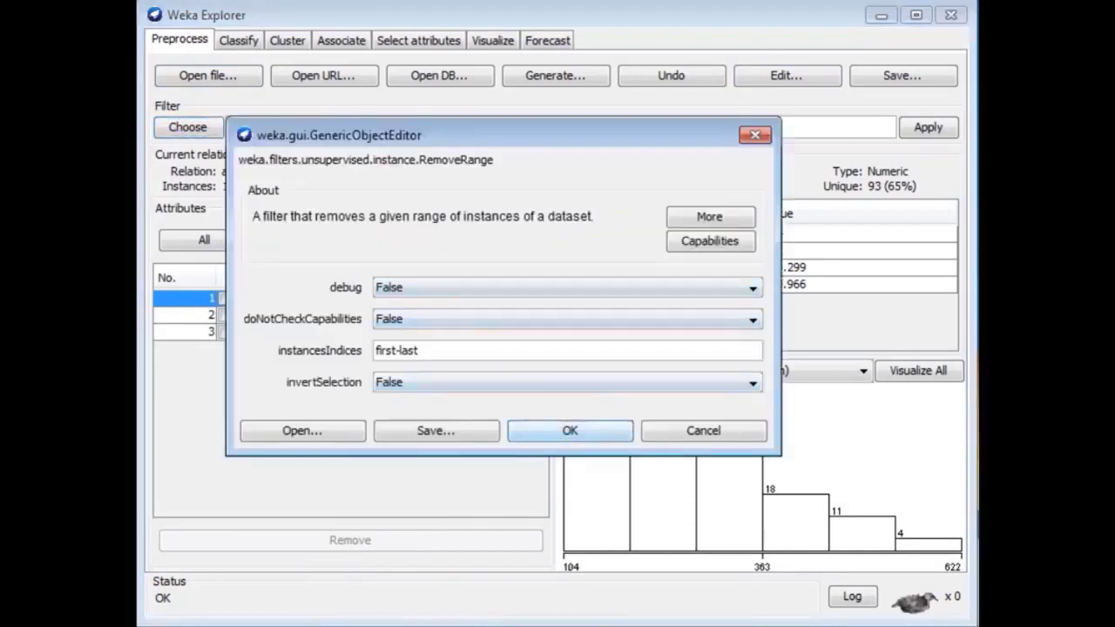
drag(420, 350, 374, 351)
text(-12)
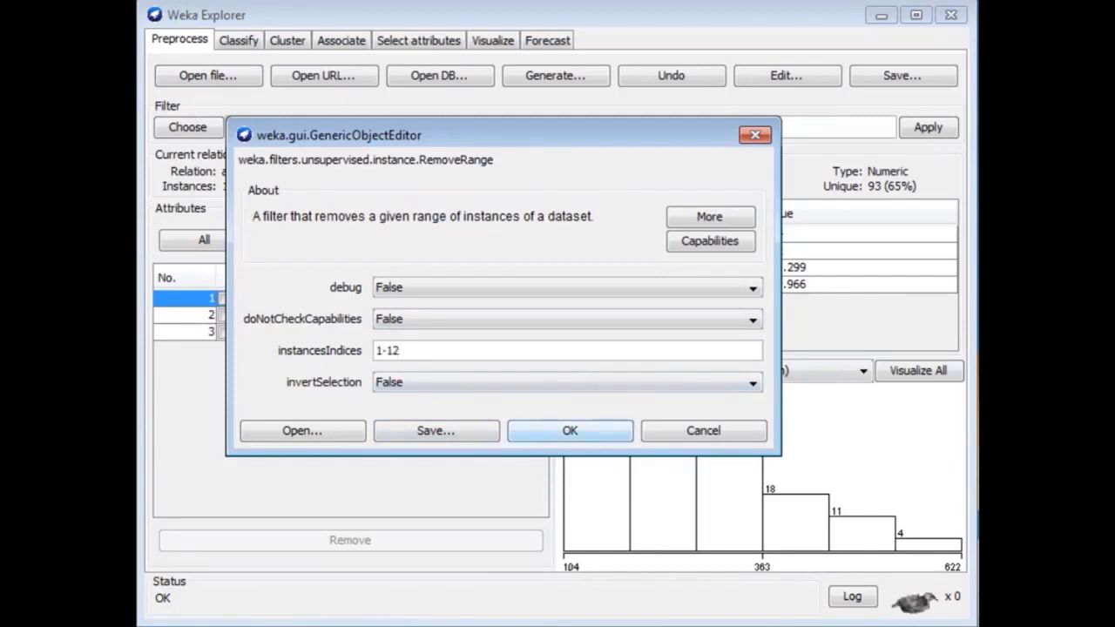
key(Return)
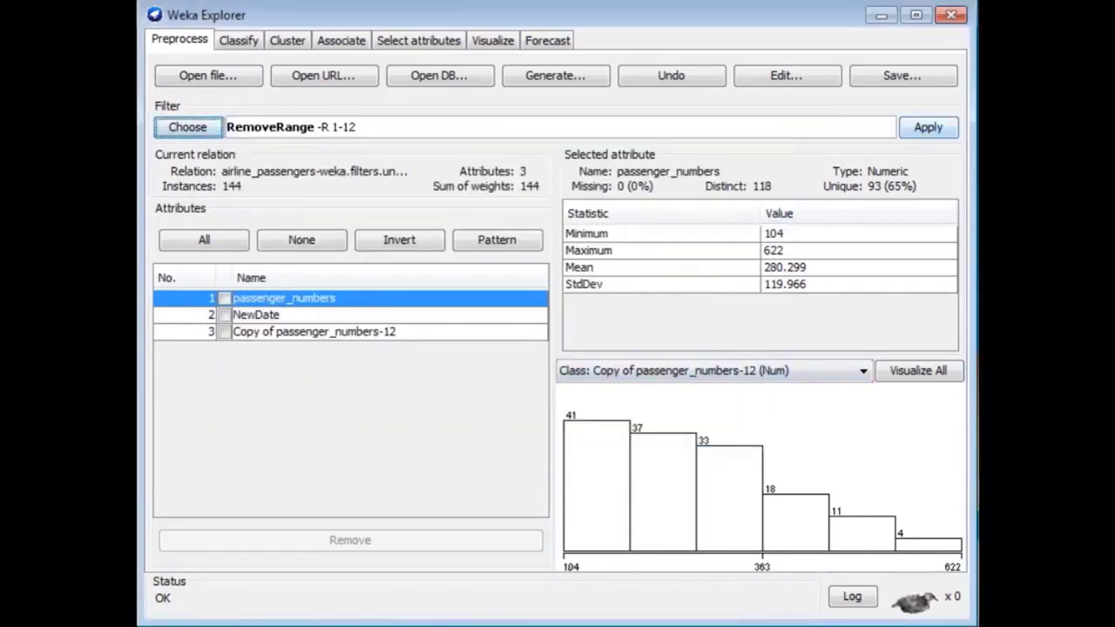
click(928, 128)
click(786, 75)
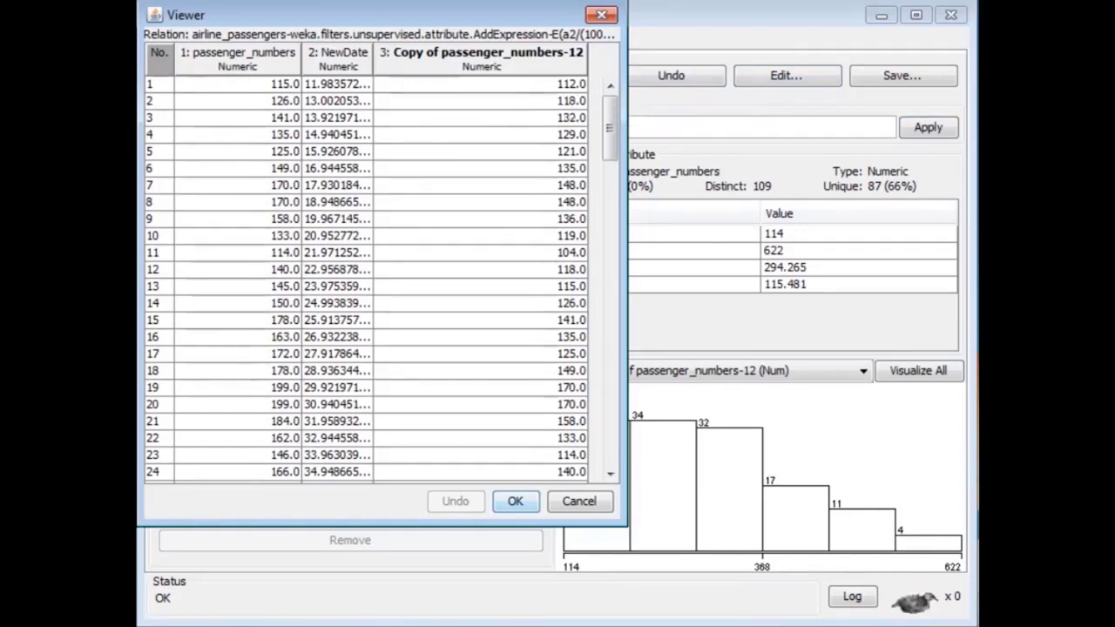
key(Return)
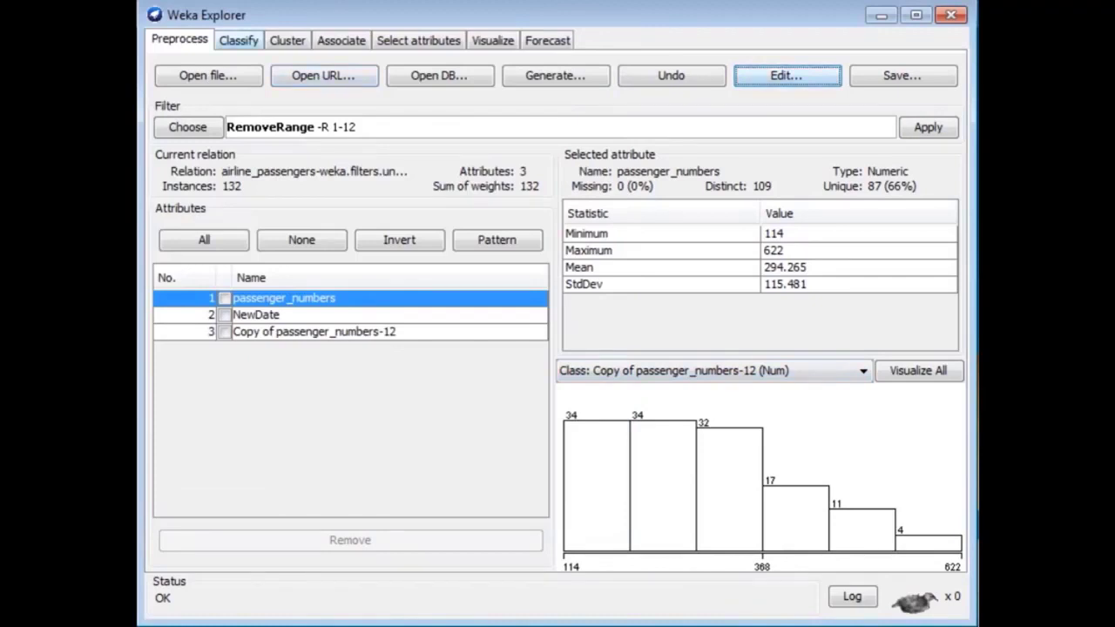
Step: Rerun LinearRegression on the trimmed dataset with passenger_numbers as the class attribute
click(239, 40)
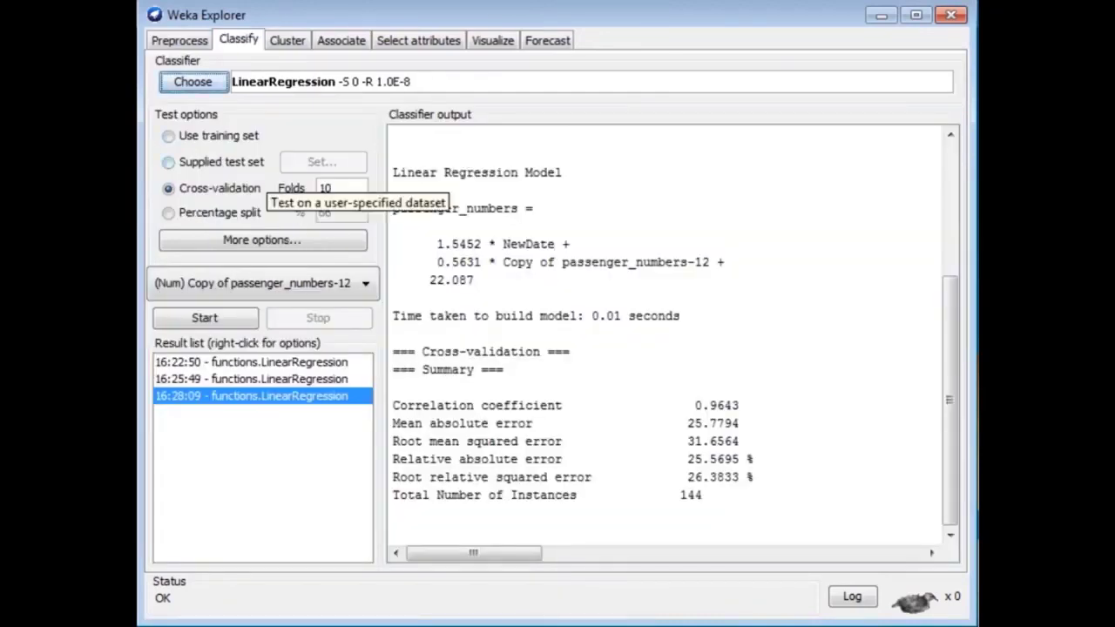
click(261, 284)
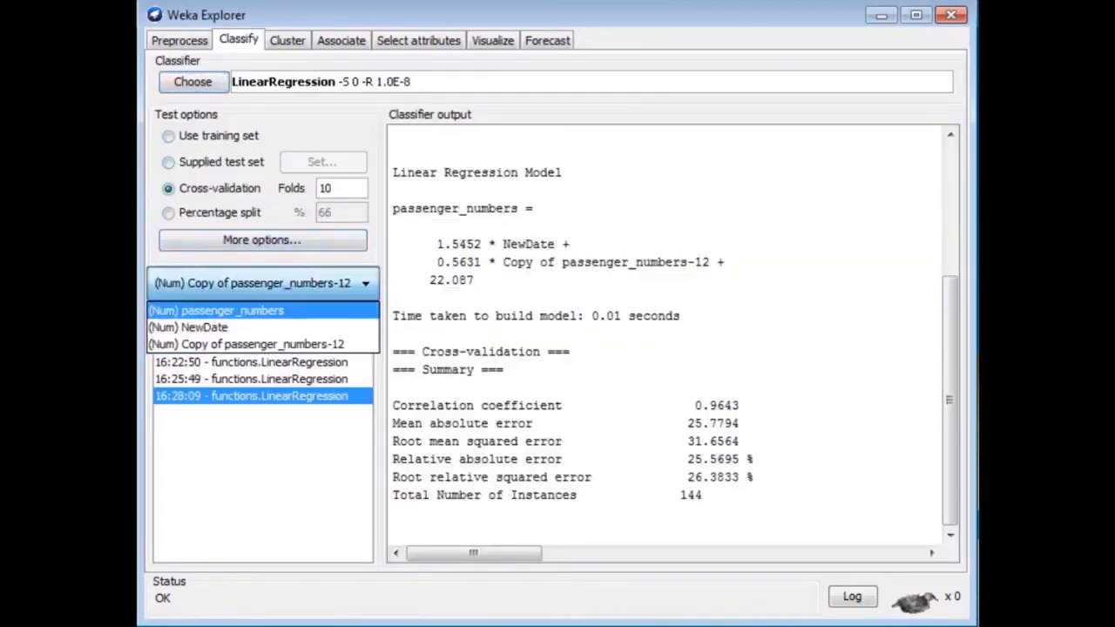
click(216, 310)
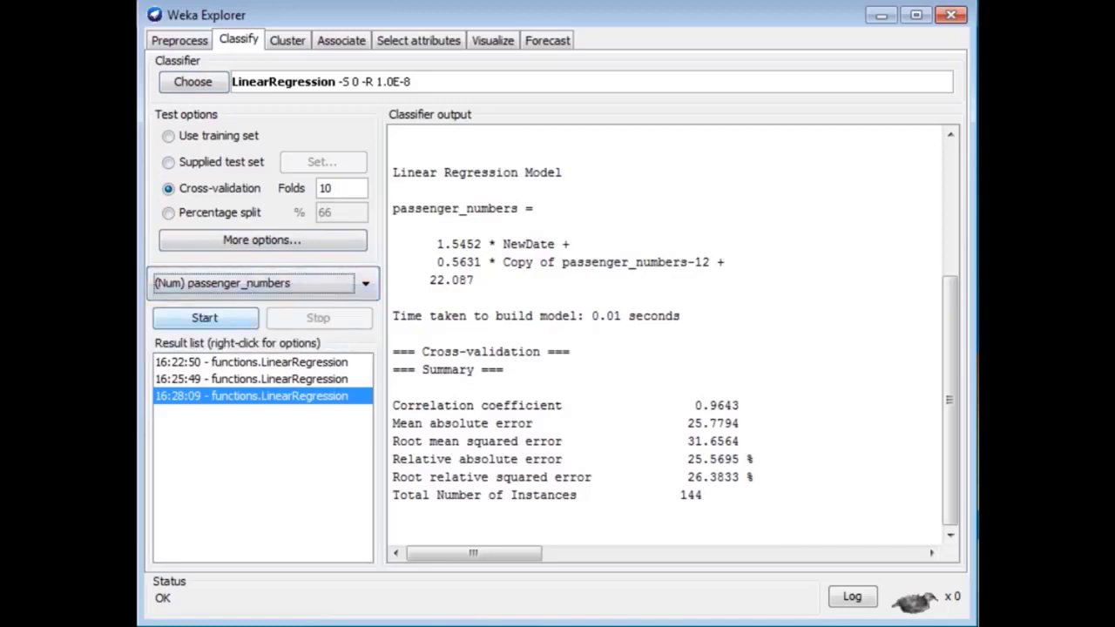
click(205, 318)
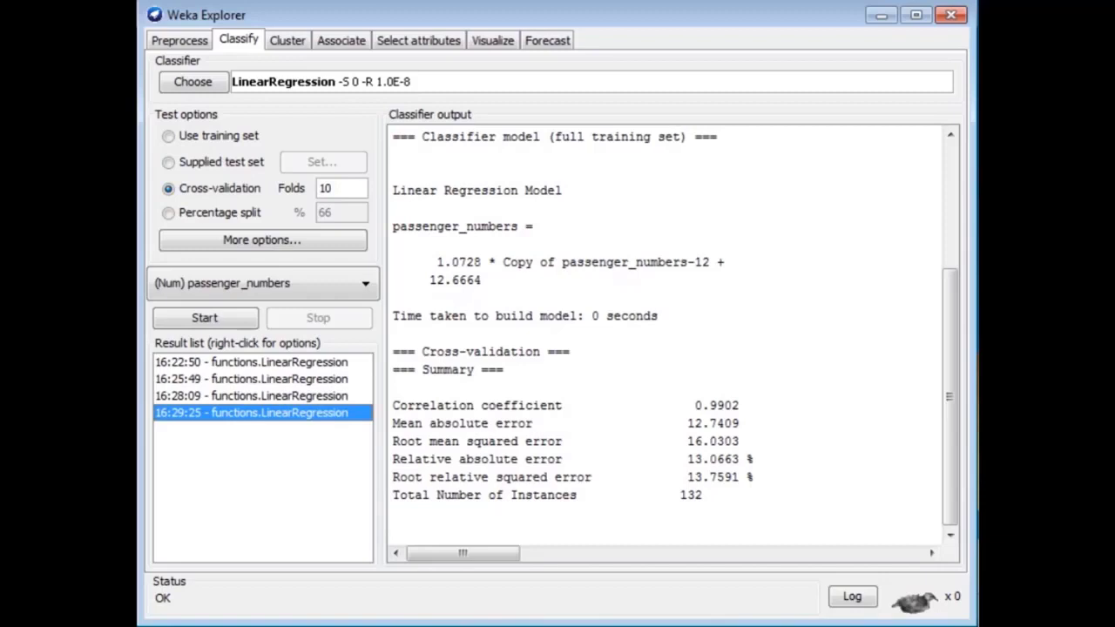
Step: Visualize the classifier errors of the latest LinearRegression result and change the plot's X-axis attribute
right_click(338, 412)
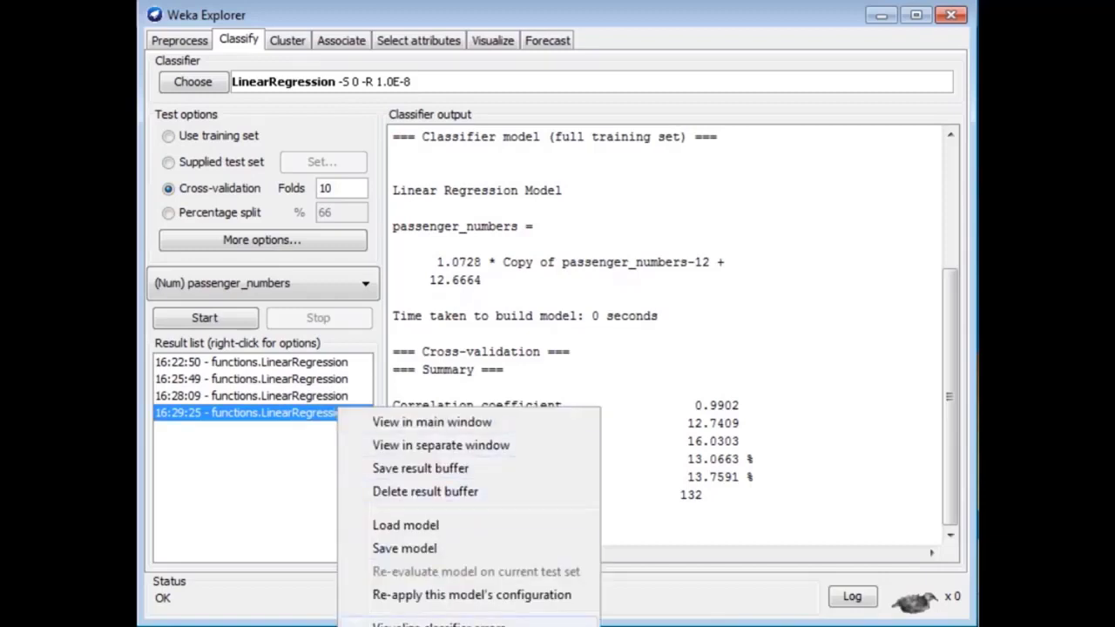
click(440, 624)
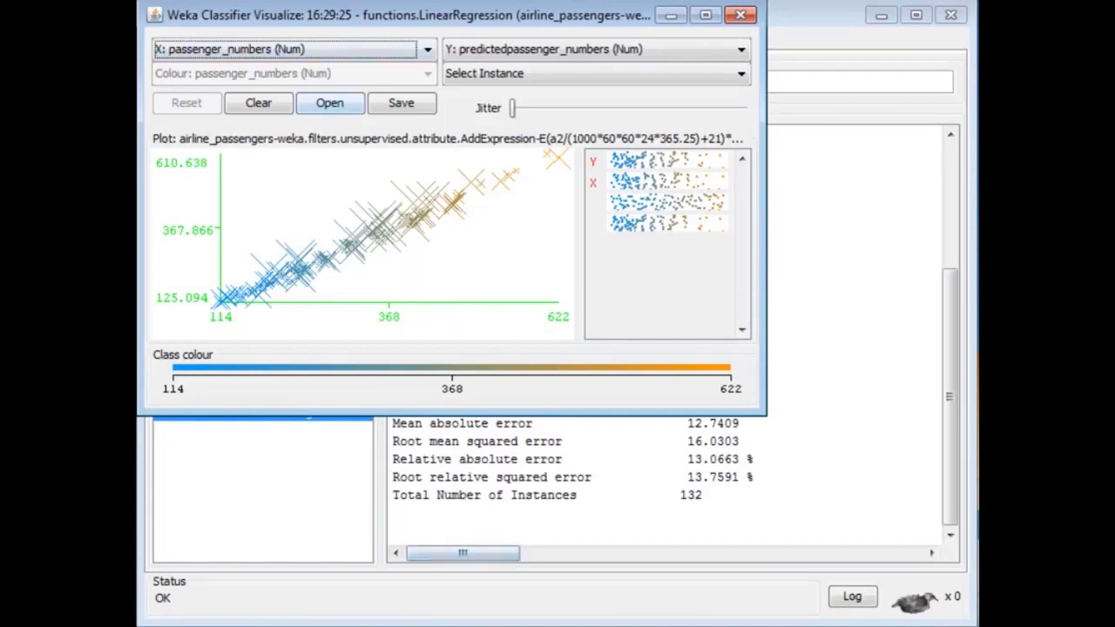
key(alt+Down)
key(Down)
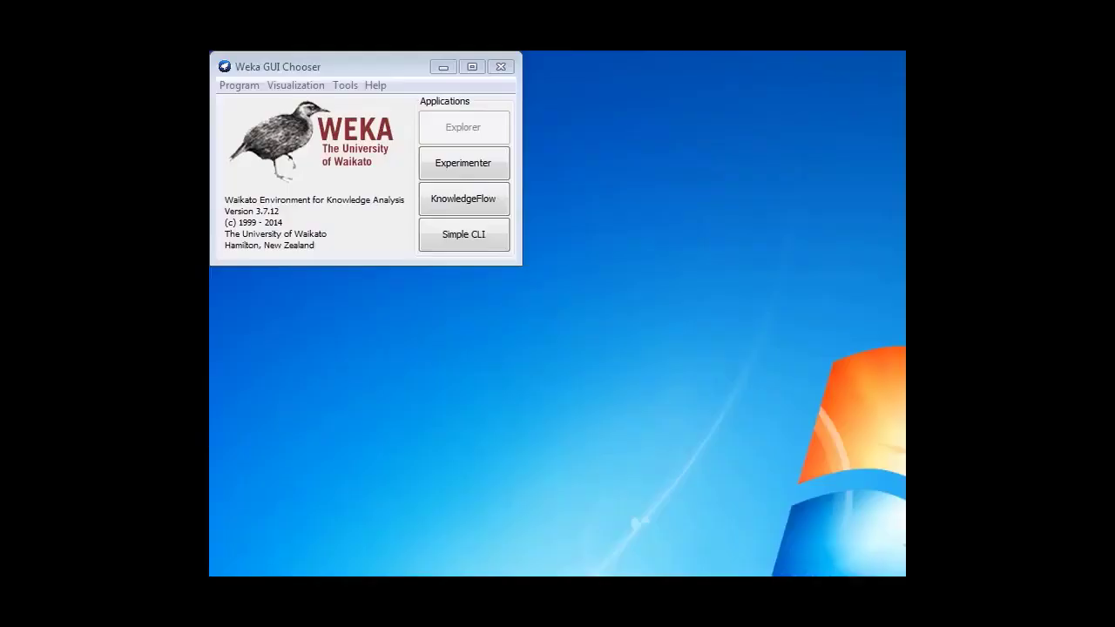
Step: Look up the timeseriesForecasting package in Weka's Package Manager, view its description, and close the manager
click(345, 84)
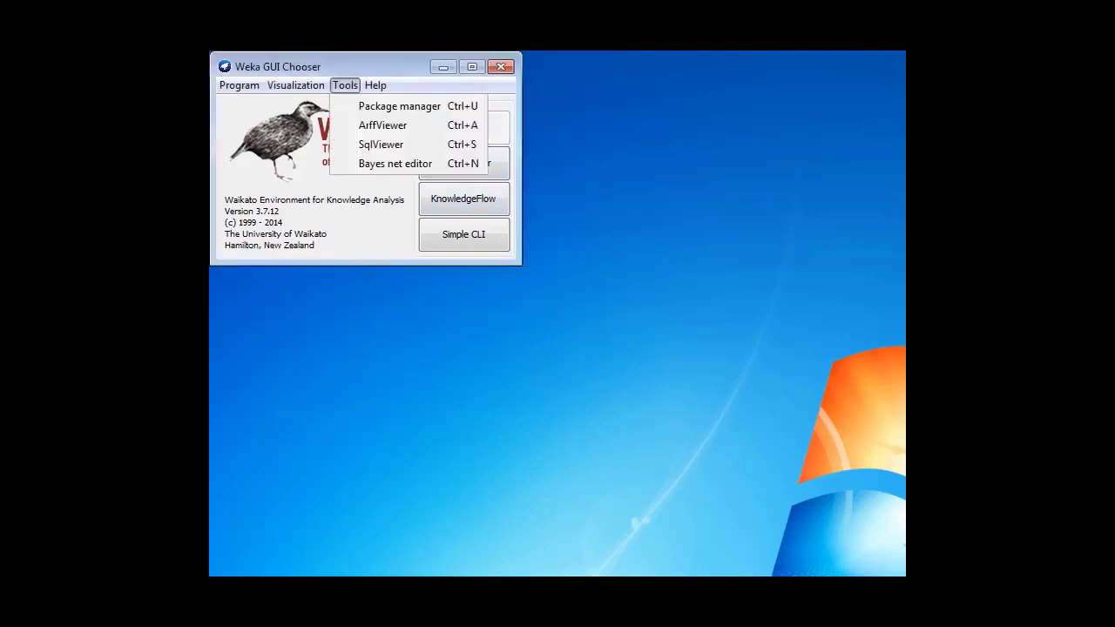
key(Escape)
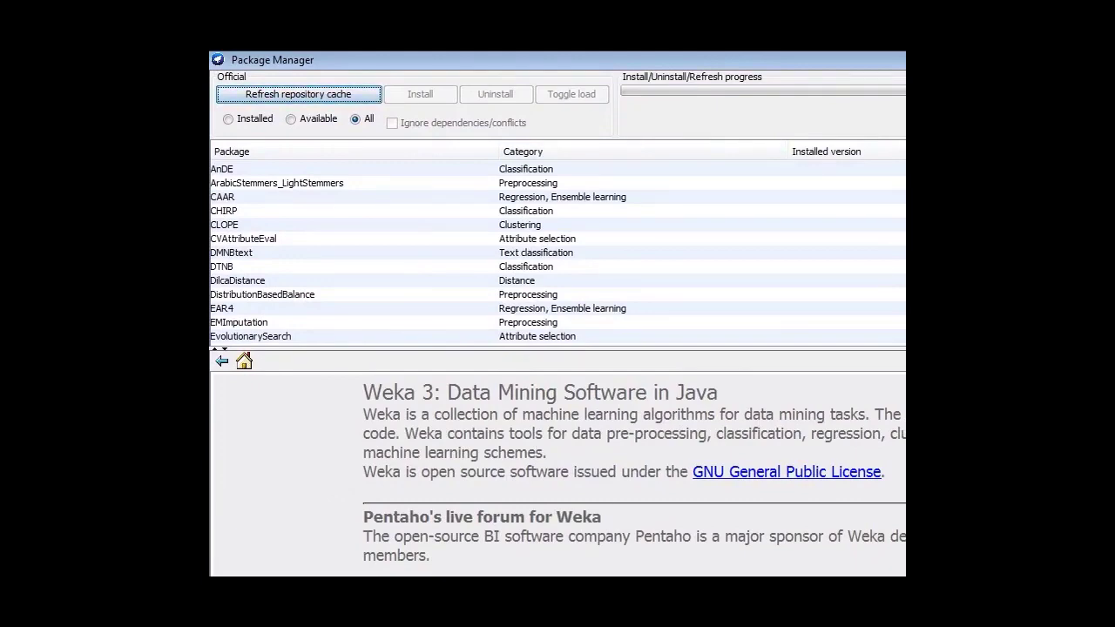
scroll(558, 253, down, 20)
scroll(558, 253, down, 20)
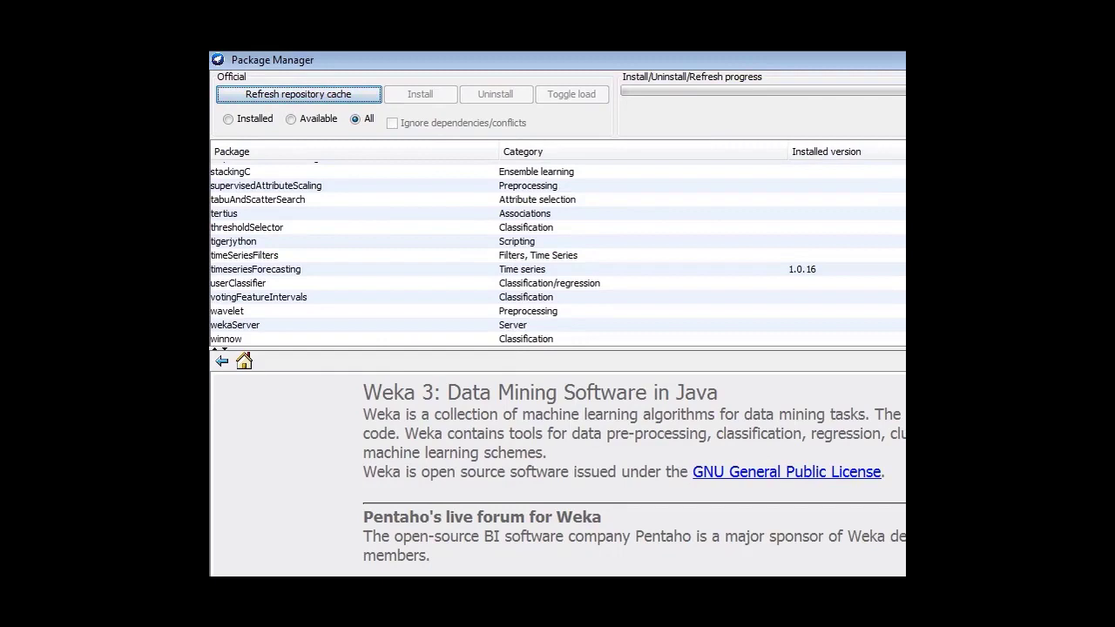
click(255, 269)
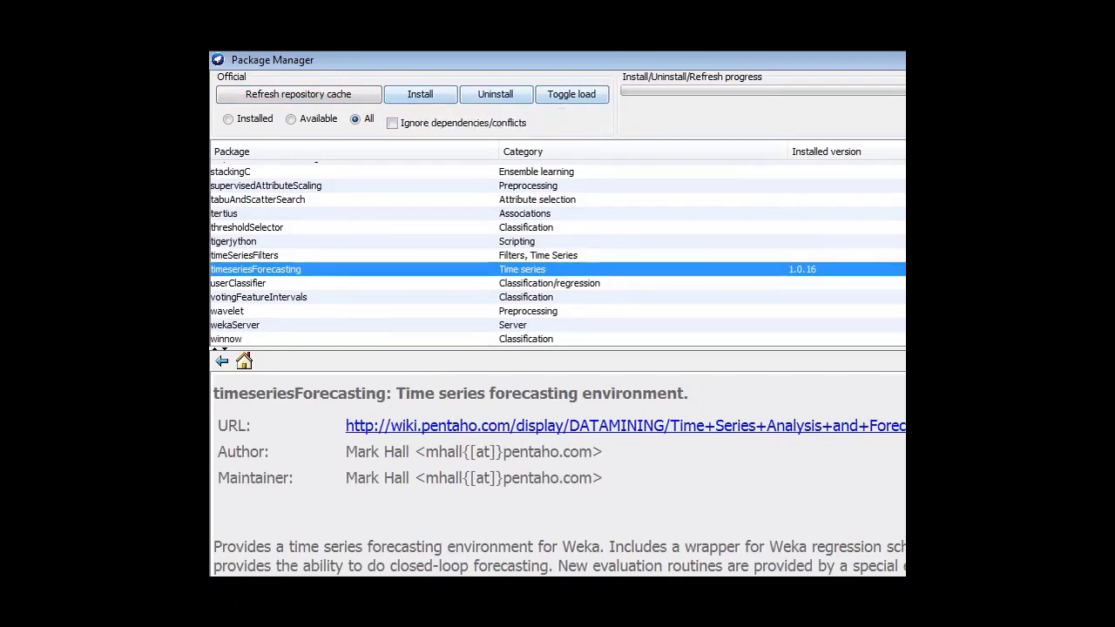
key(alt+F4)
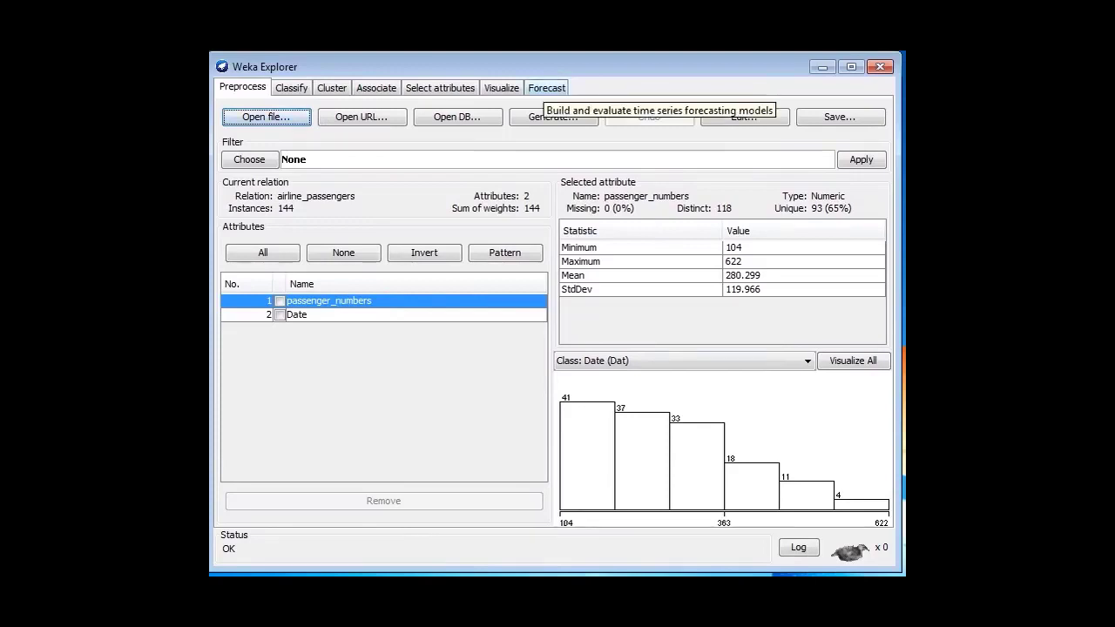
Step: Run a time series forecast of passenger_numbers on the original airline dataset with Date as the time stamp
click(546, 88)
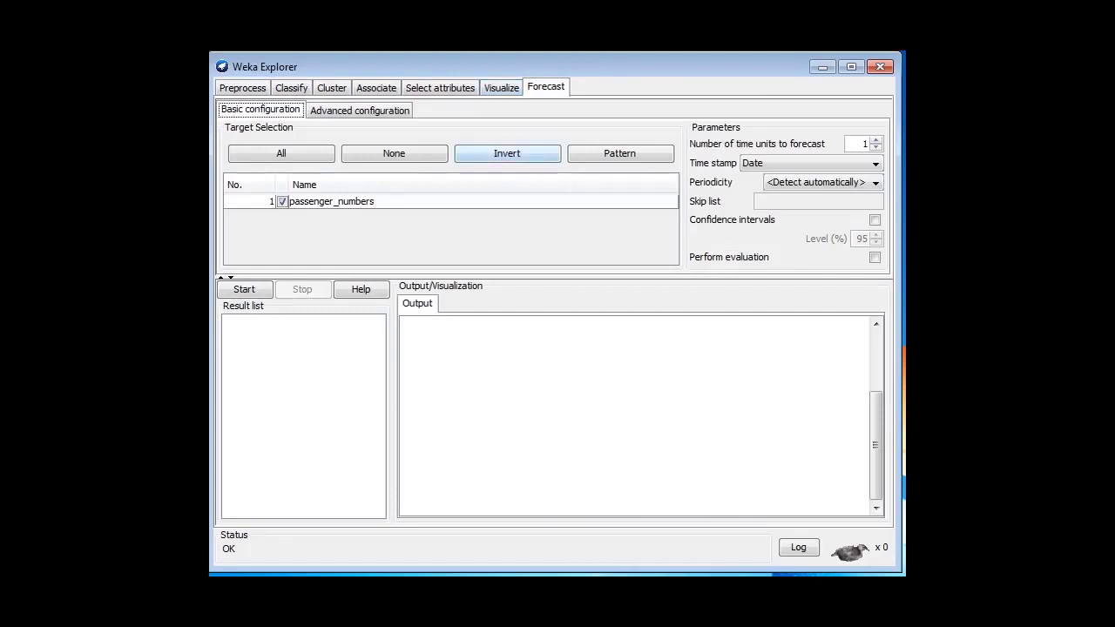
click(244, 289)
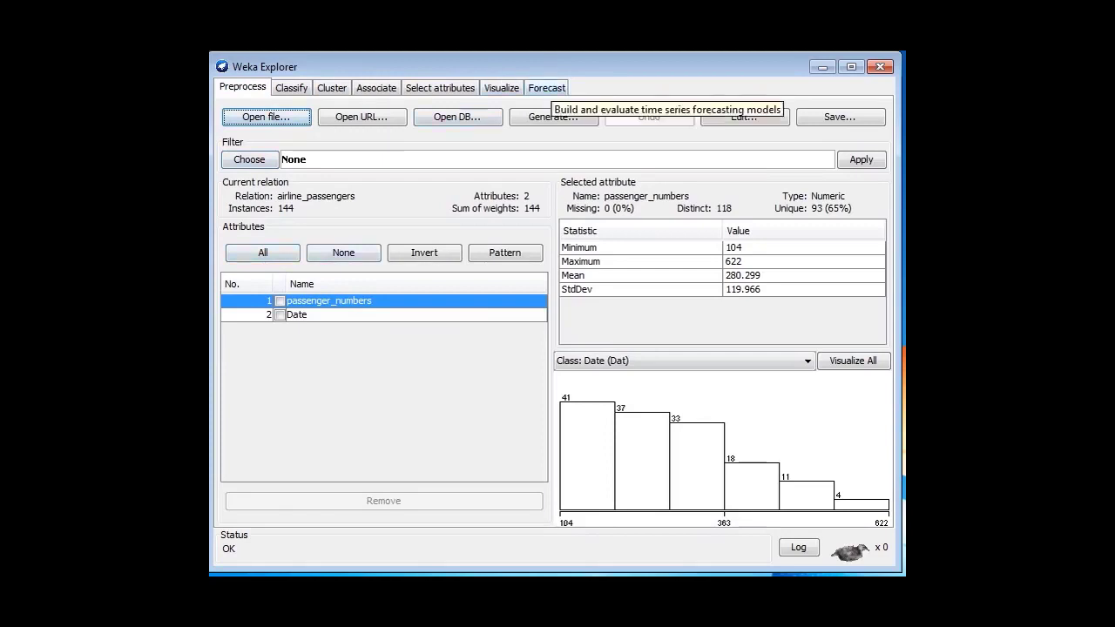
Step: Examine the forecast output's transformed training attributes, linear regression model and future predictions
click(546, 87)
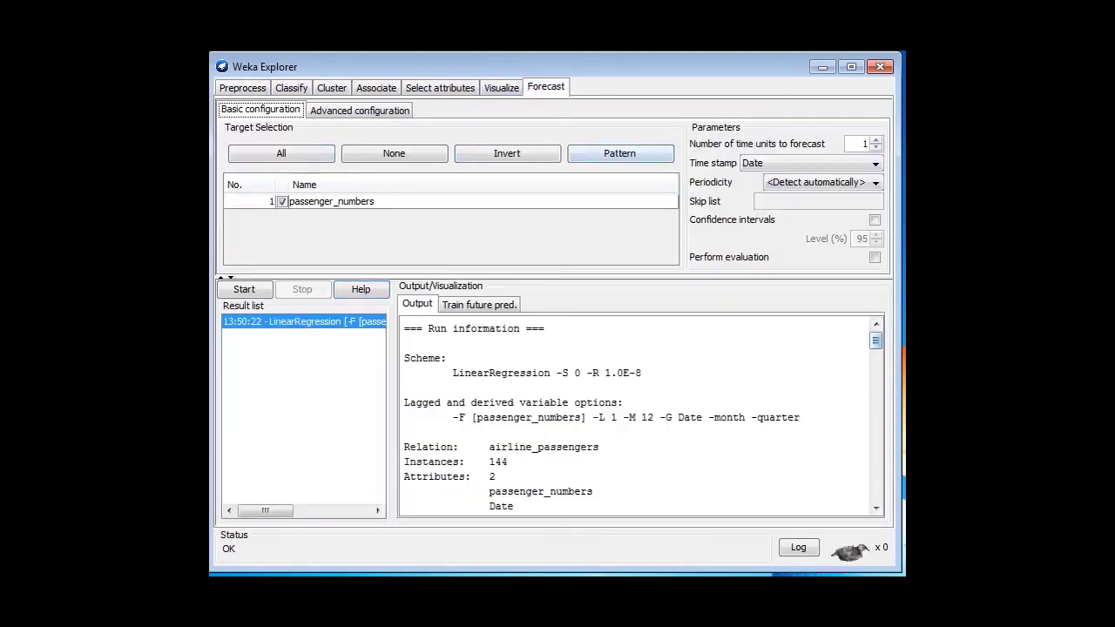
scroll(636, 416, down, 3)
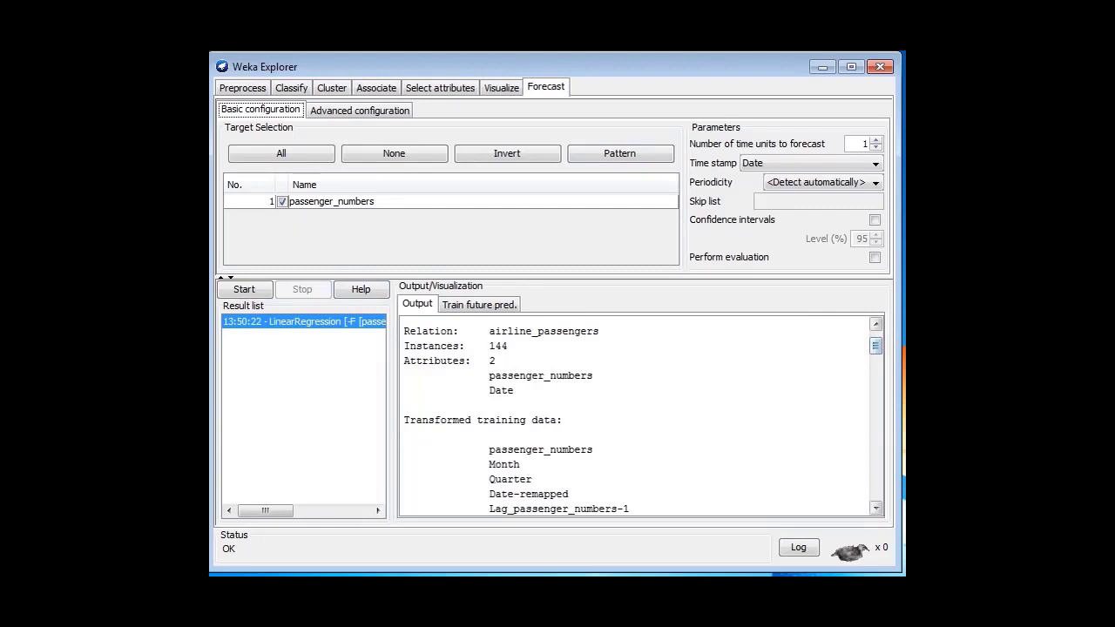
scroll(636, 416, down, 2)
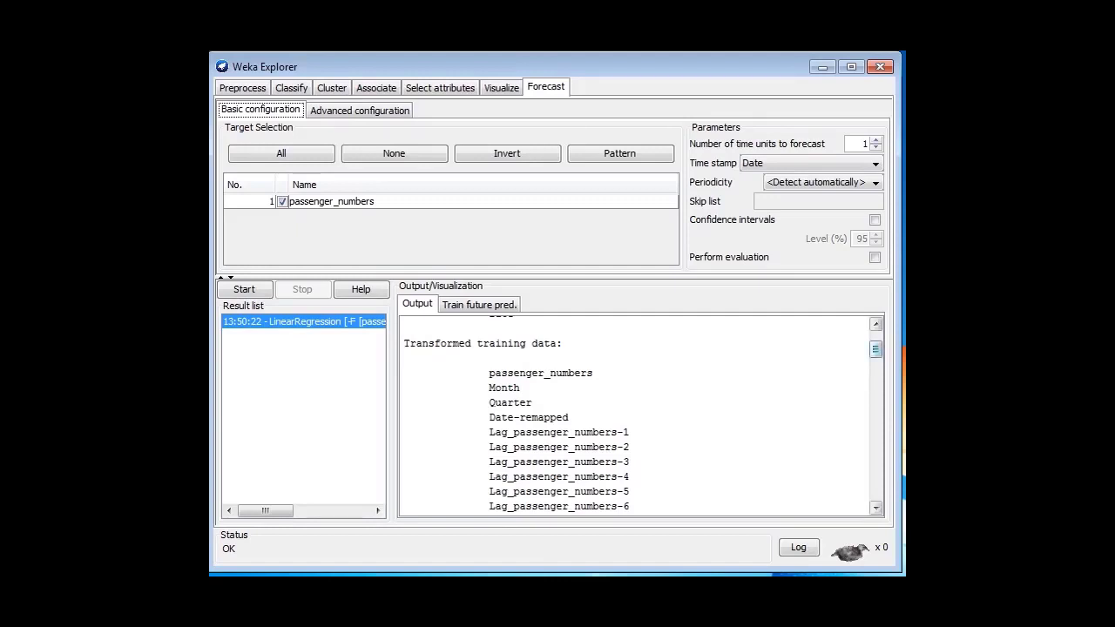
scroll(640, 416, down, 2)
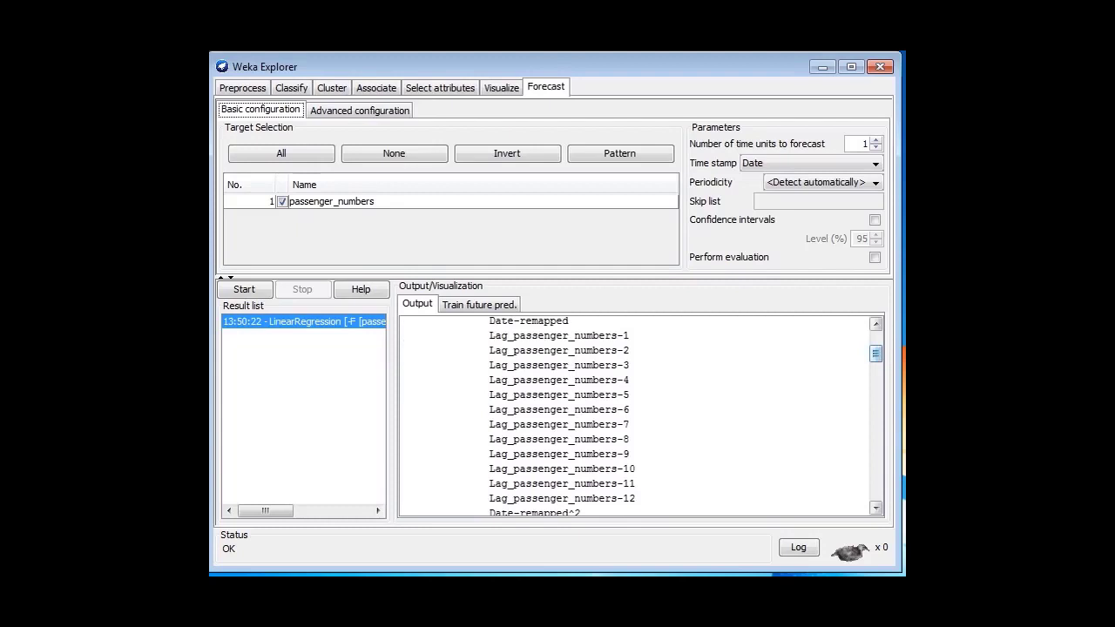
scroll(641, 417, down, 4)
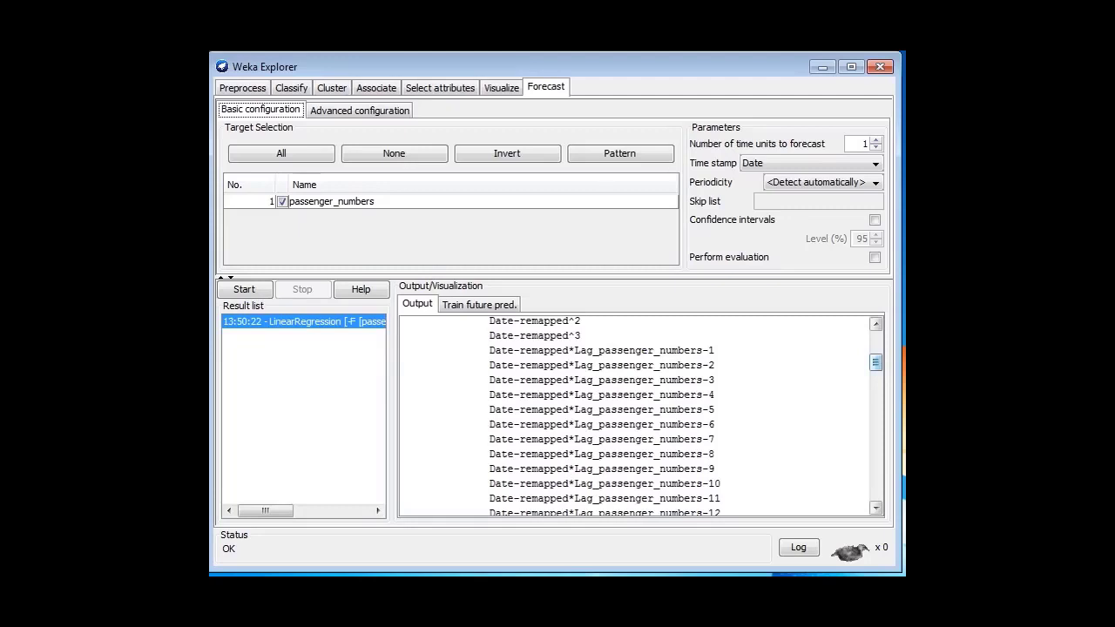
scroll(641, 415, down, 6)
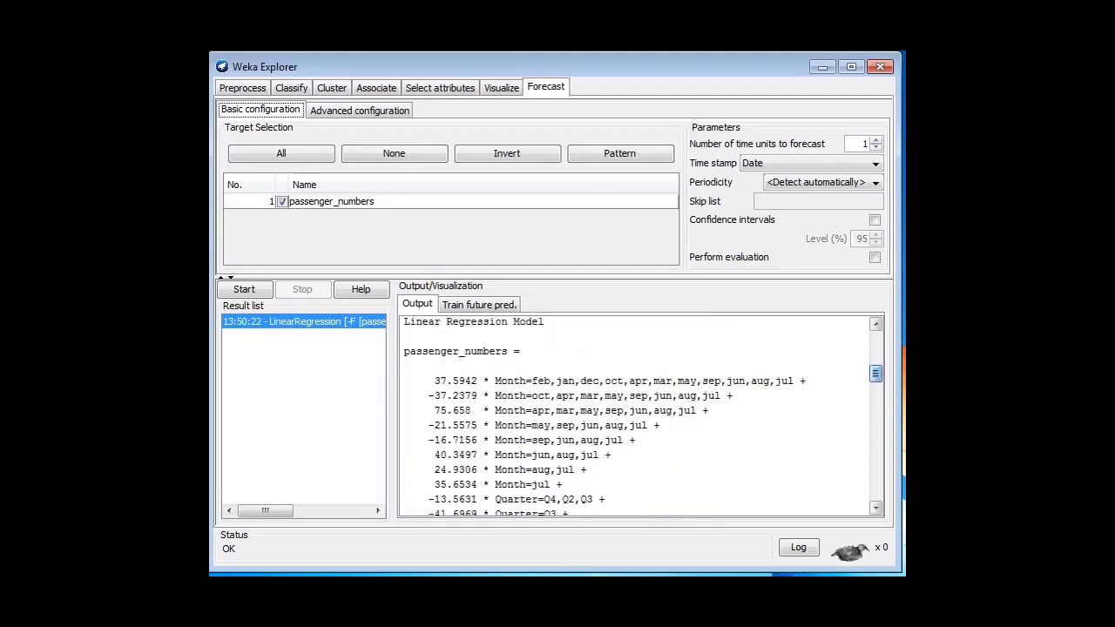
scroll(641, 415, down, 7)
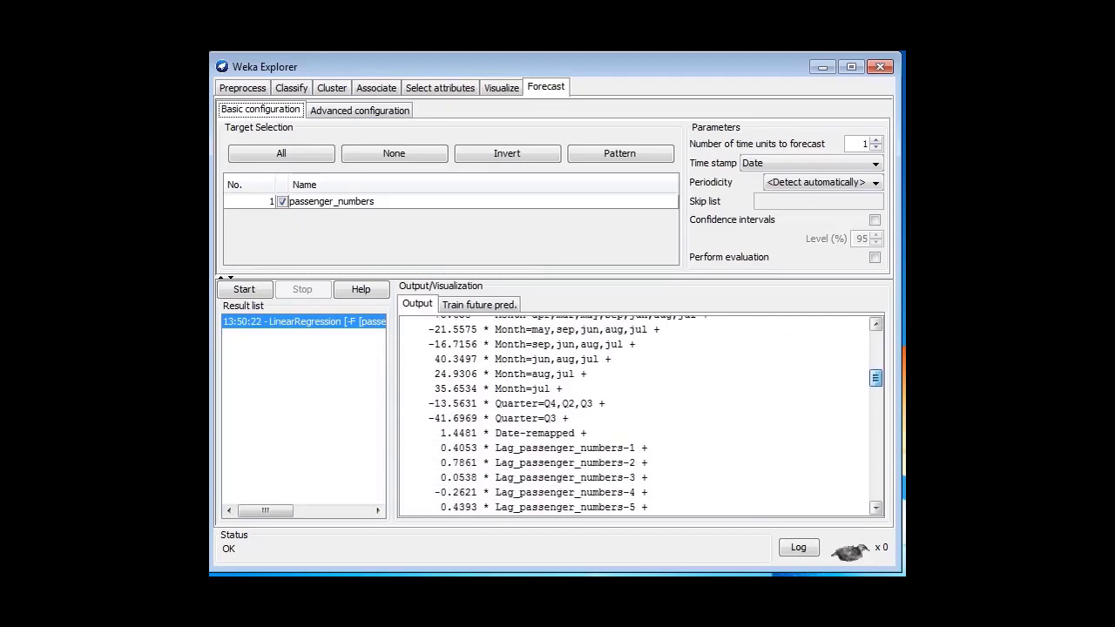
scroll(641, 414, down, 1)
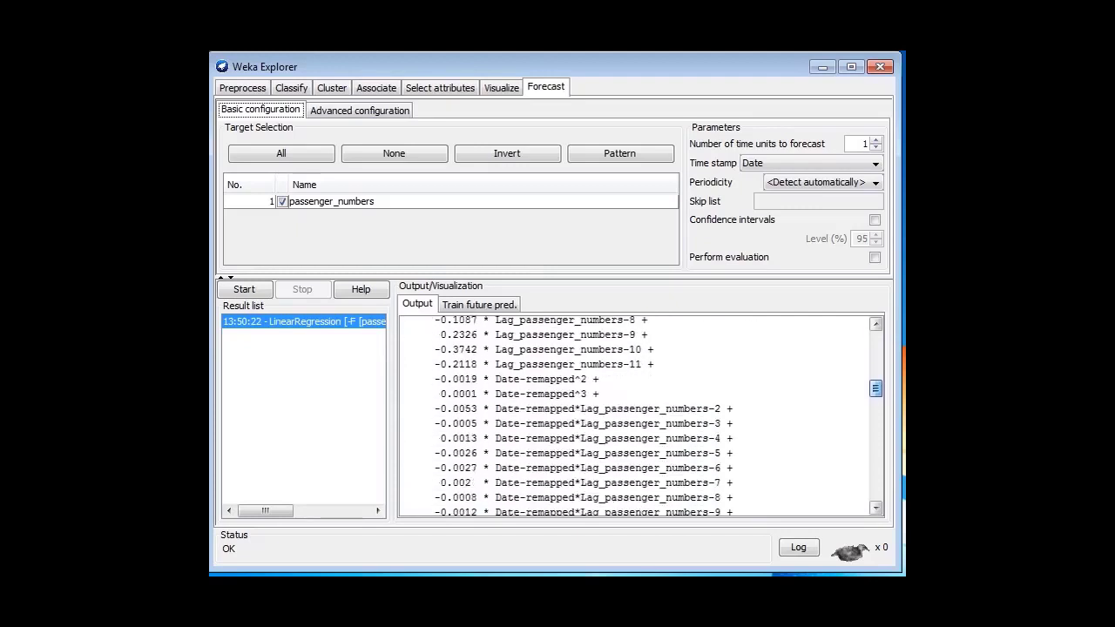
scroll(641, 415, down, 15)
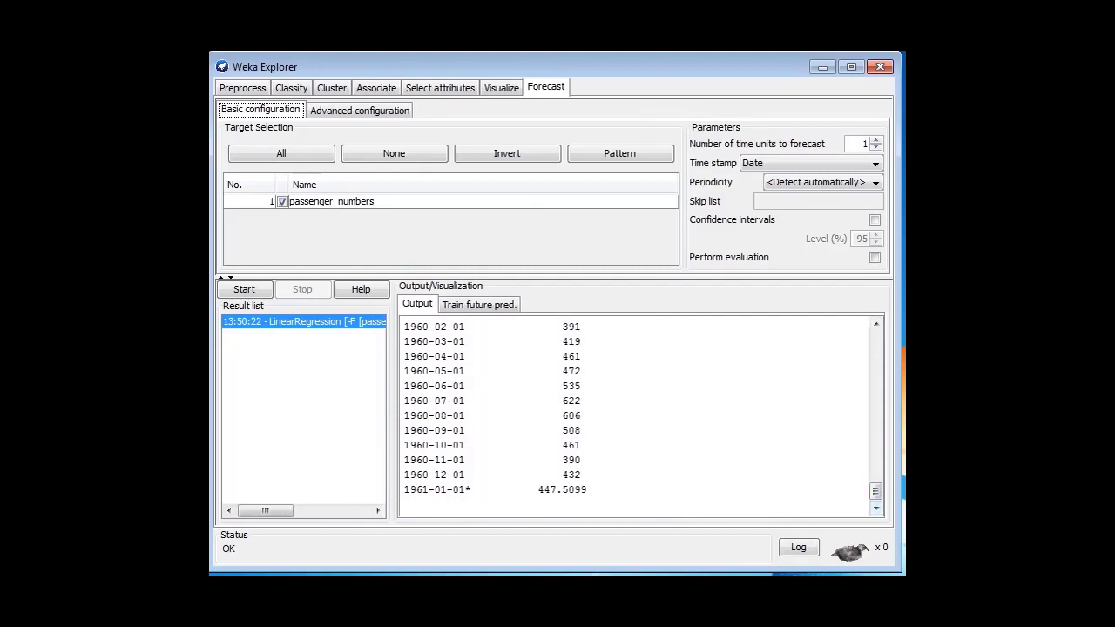
Step: Enable evaluation for the forecast and rerun it on the airline data
click(875, 257)
click(244, 289)
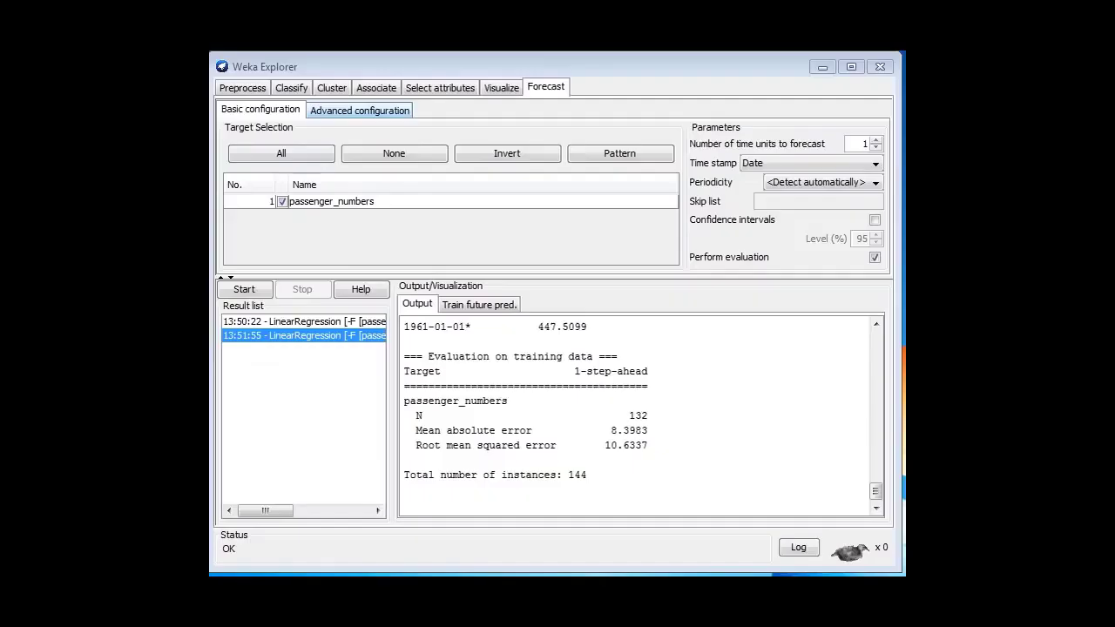
Step: Set the forecast's base learner to the meta FilteredClassifier with LinearRegression as its inner classifier
click(359, 110)
click(253, 166)
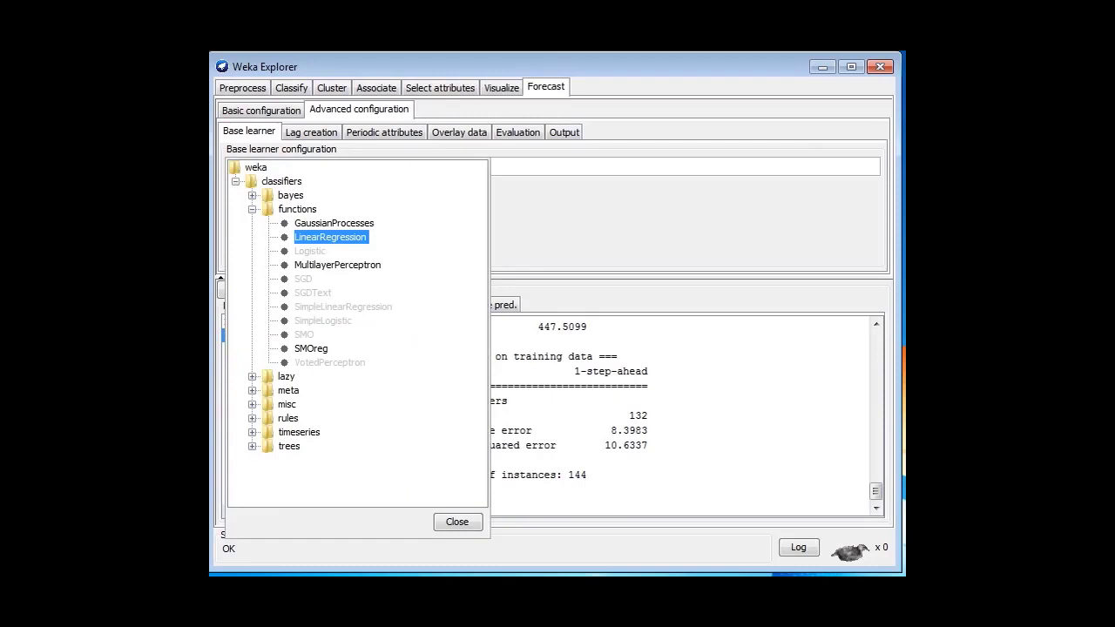
click(252, 391)
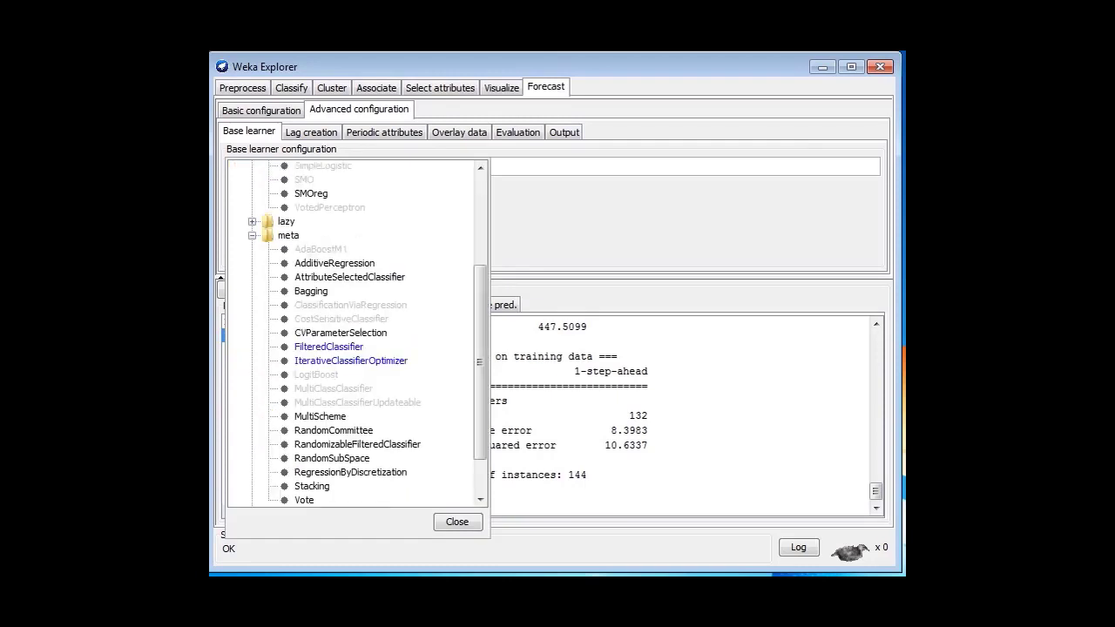
click(328, 347)
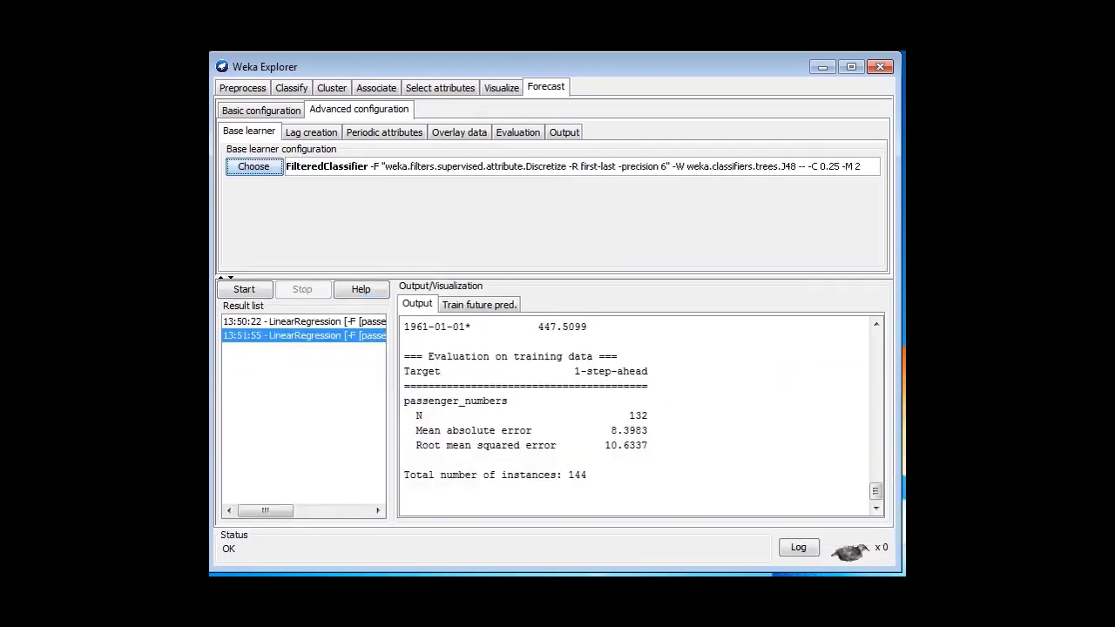
click(327, 167)
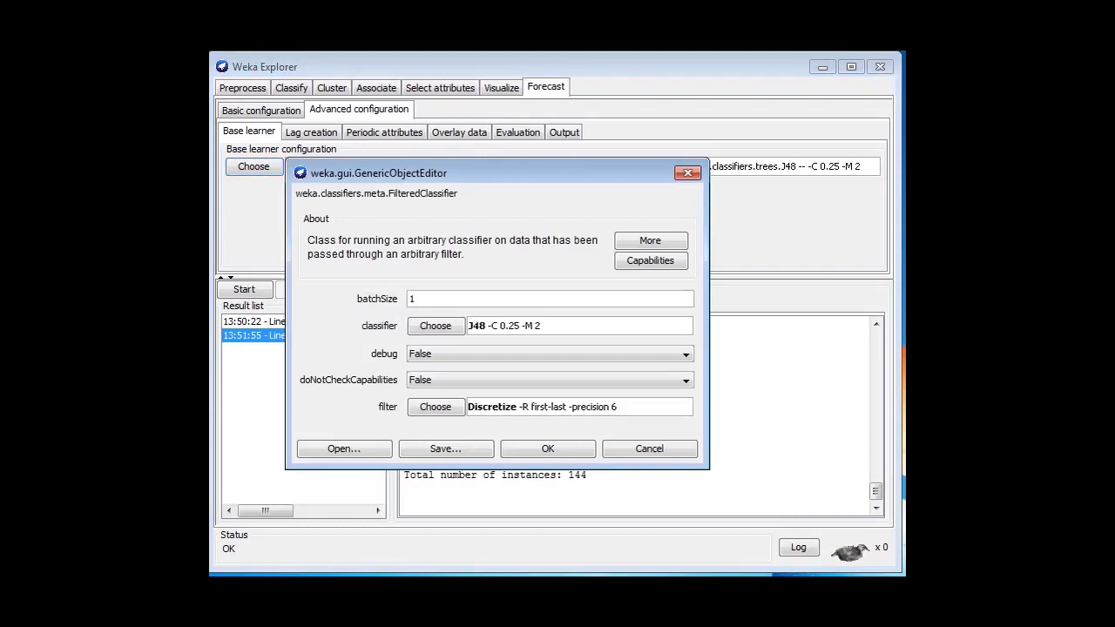
click(435, 325)
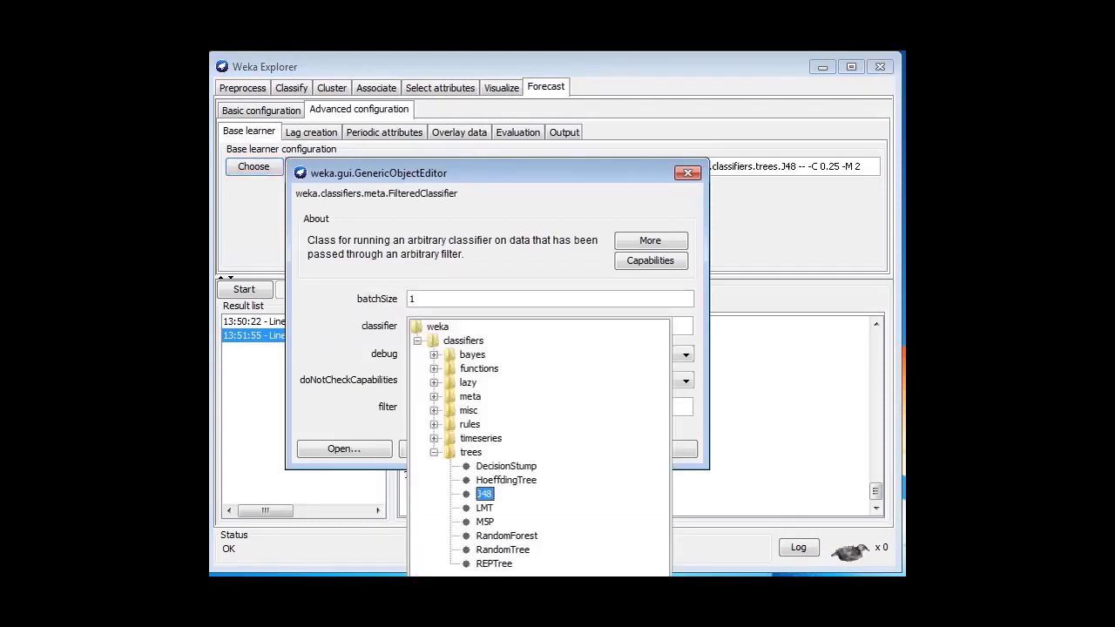
click(433, 368)
click(511, 396)
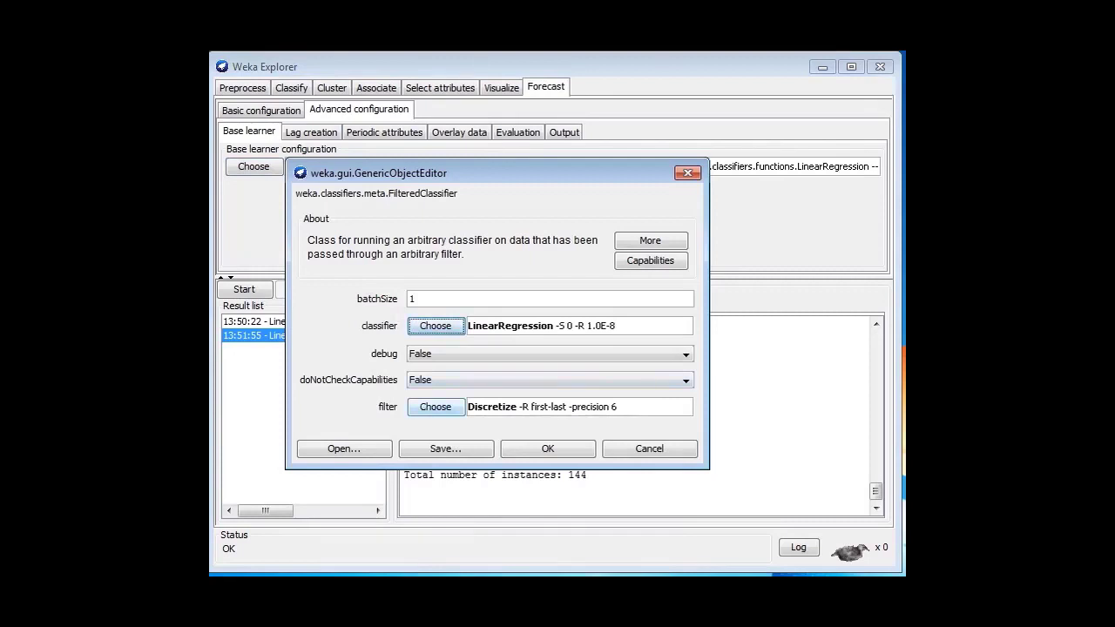
Step: Give the FilteredClassifier an unsupervised Remove filter with attributeIndices 1,4,16 and invertSelection set to True
click(436, 406)
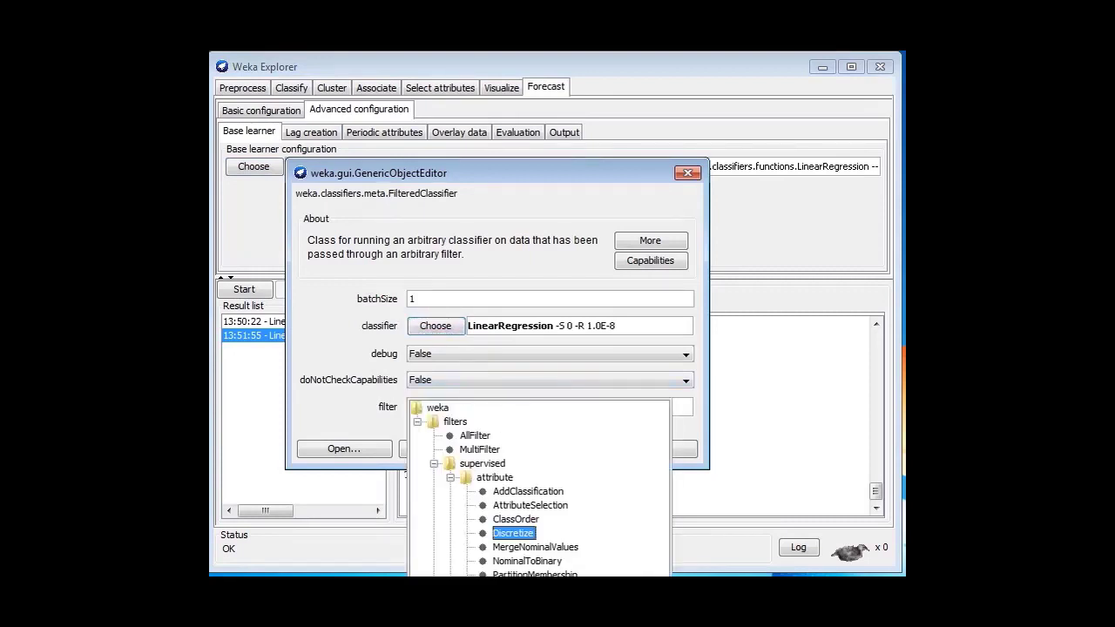
scroll(539, 488, down, 3)
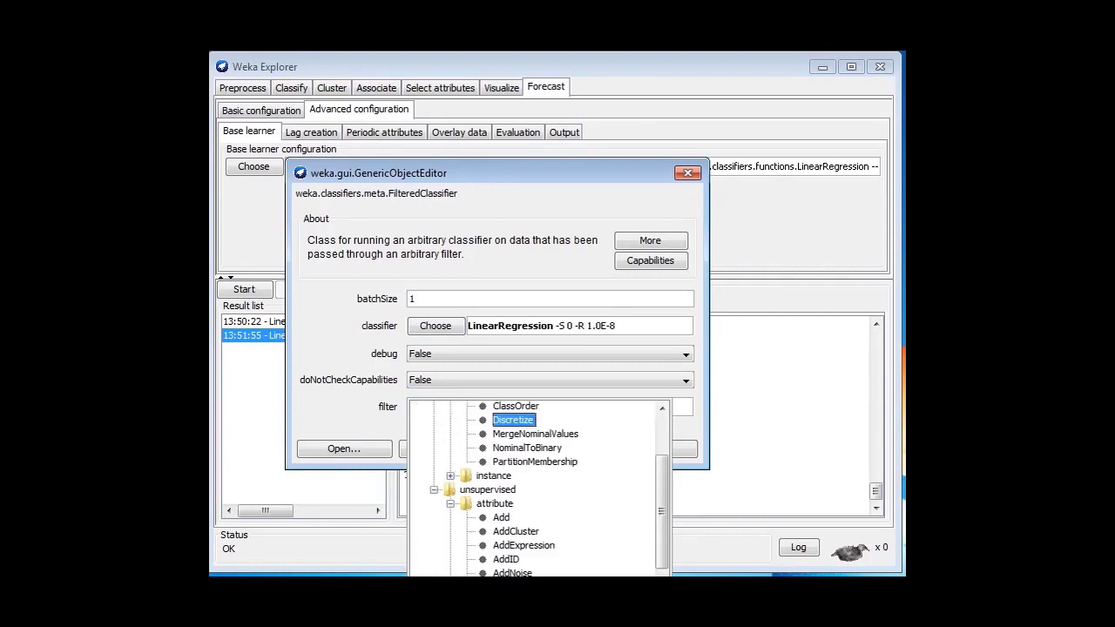
scroll(539, 488, down, 10)
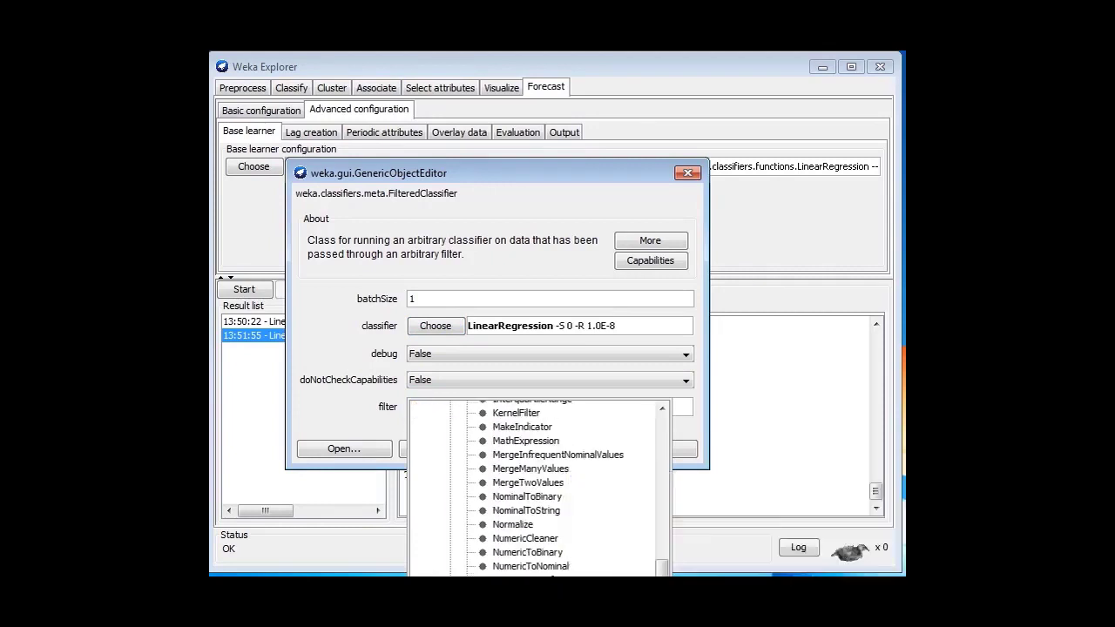
click(532, 523)
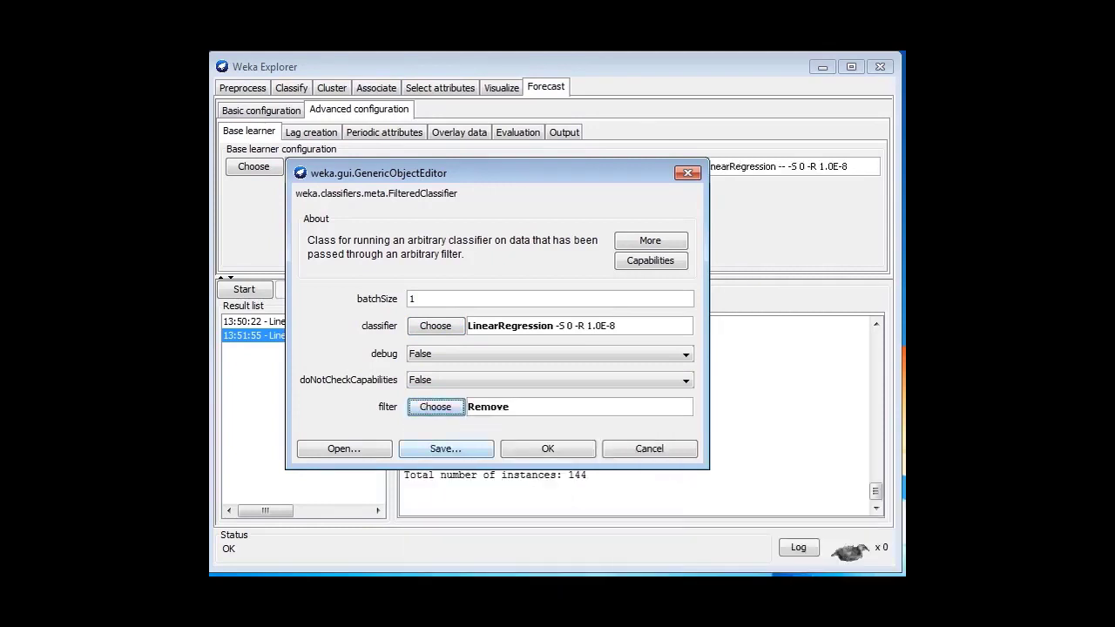
click(523, 407)
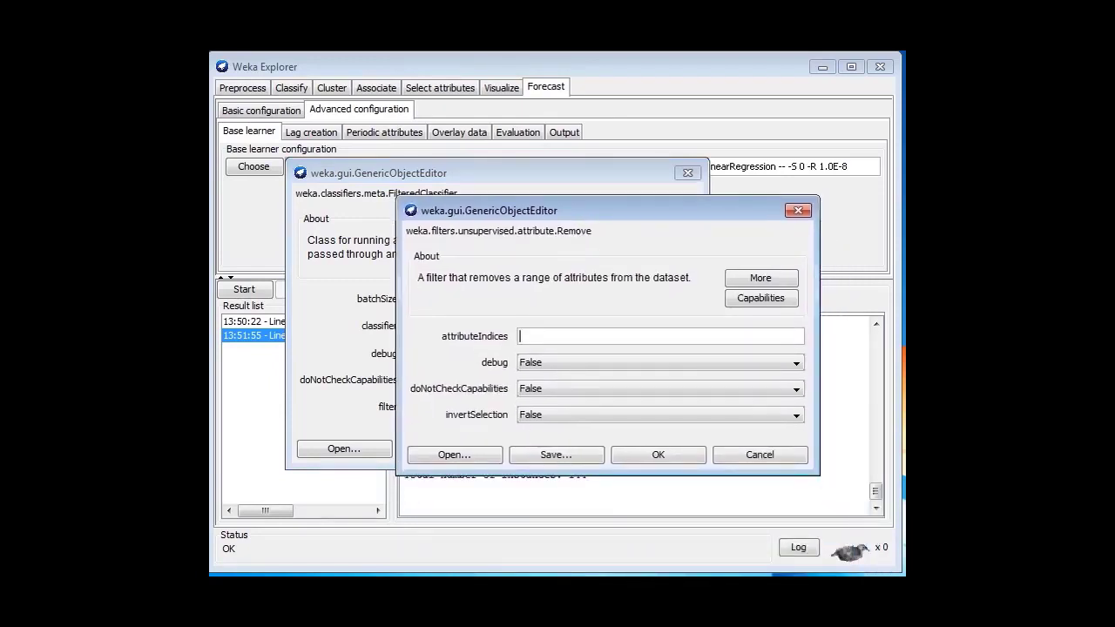
text(1,)
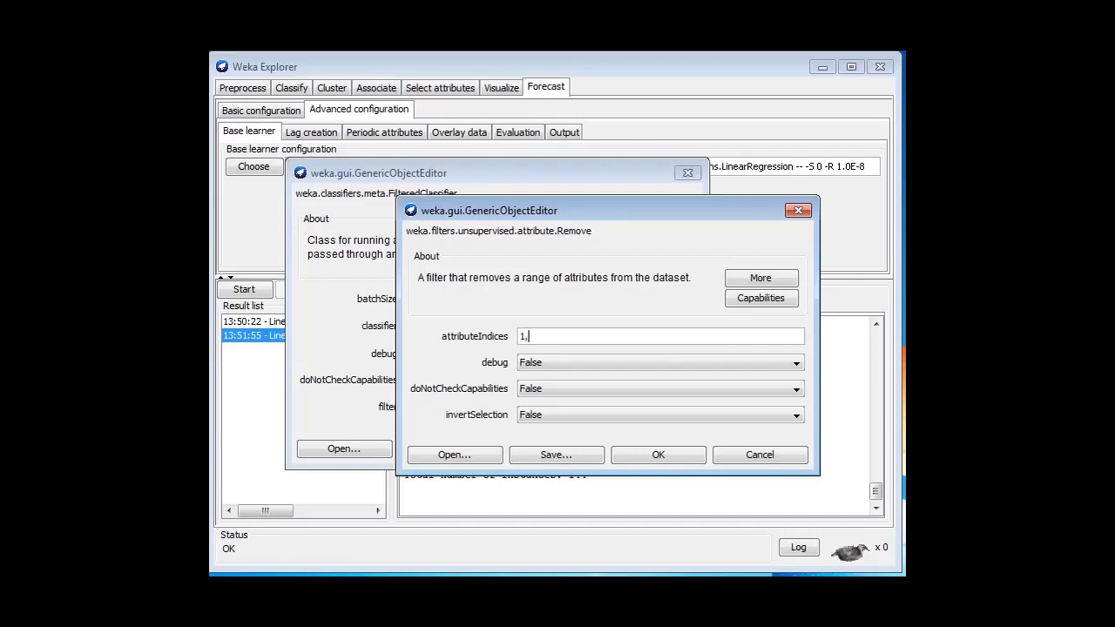
text(4,16)
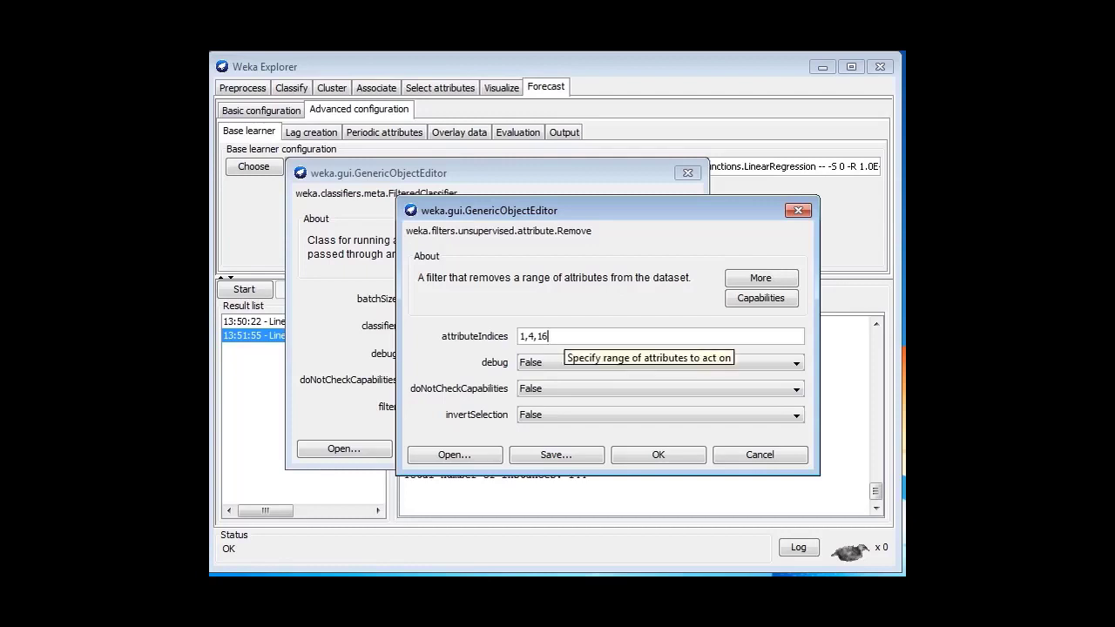
click(610, 415)
click(610, 442)
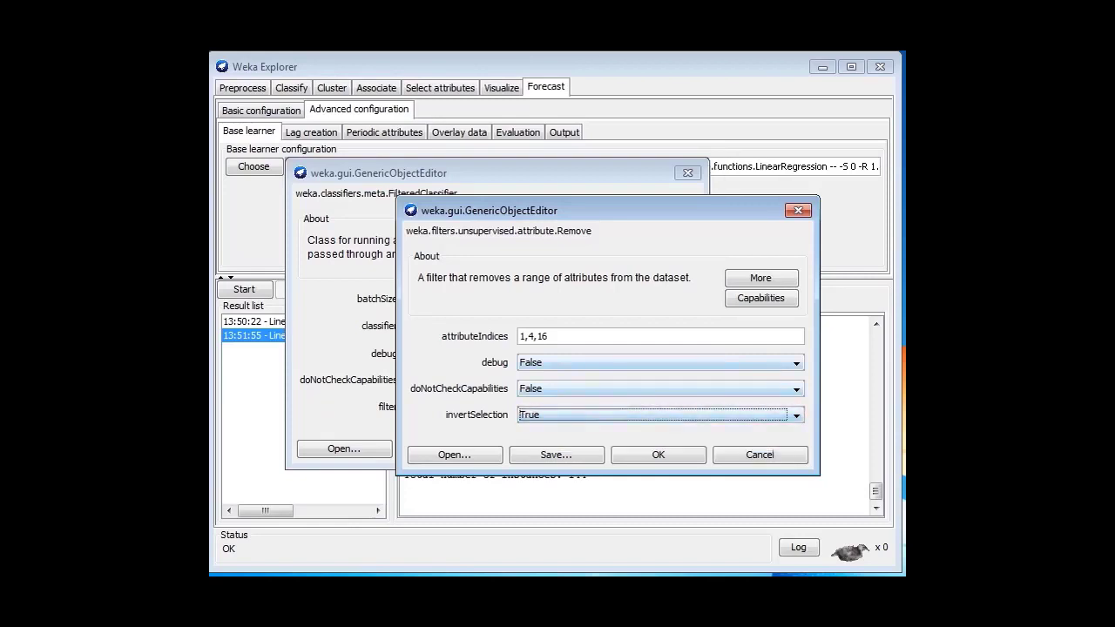
click(659, 455)
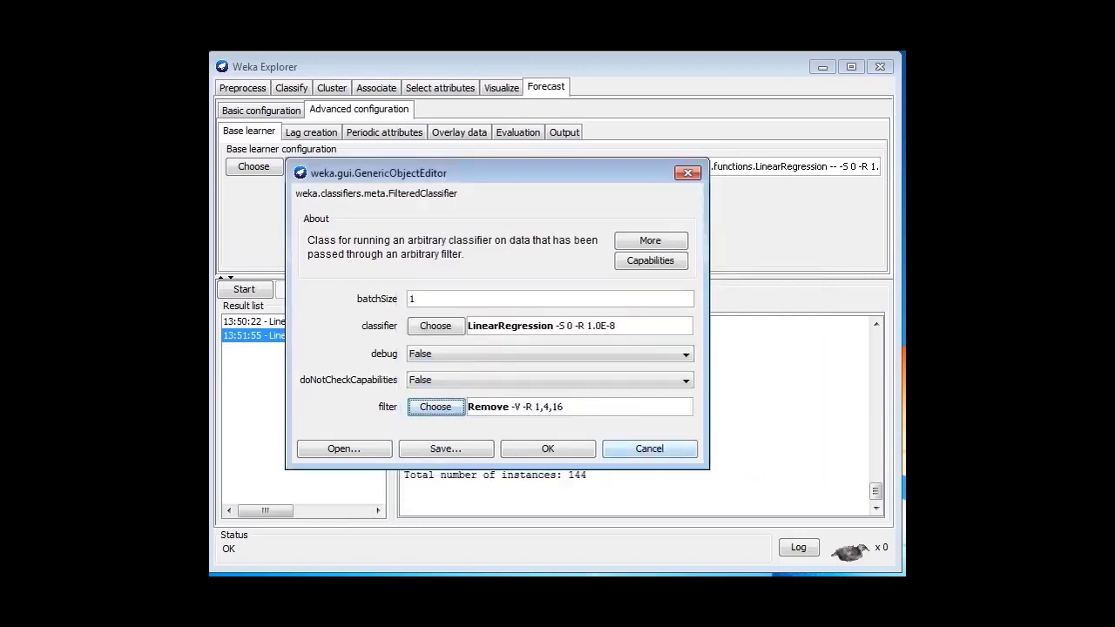
click(543, 448)
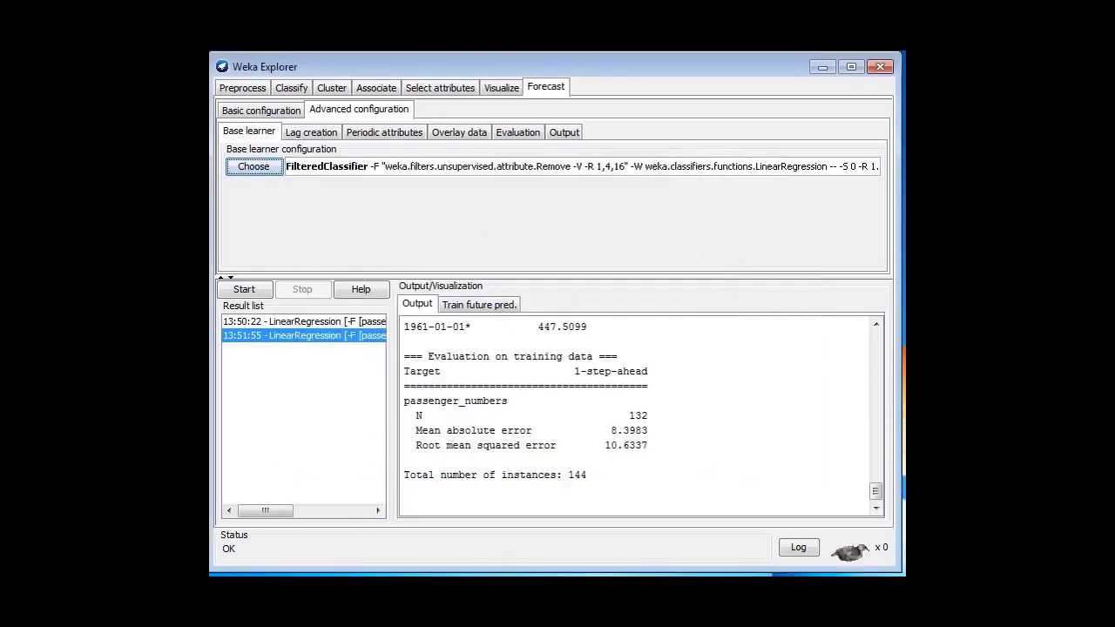
Step: Run the forecast with the FilteredClassifier and review its filtered attributes, model and training-data evaluation
click(244, 290)
scroll(636, 410, up, 15)
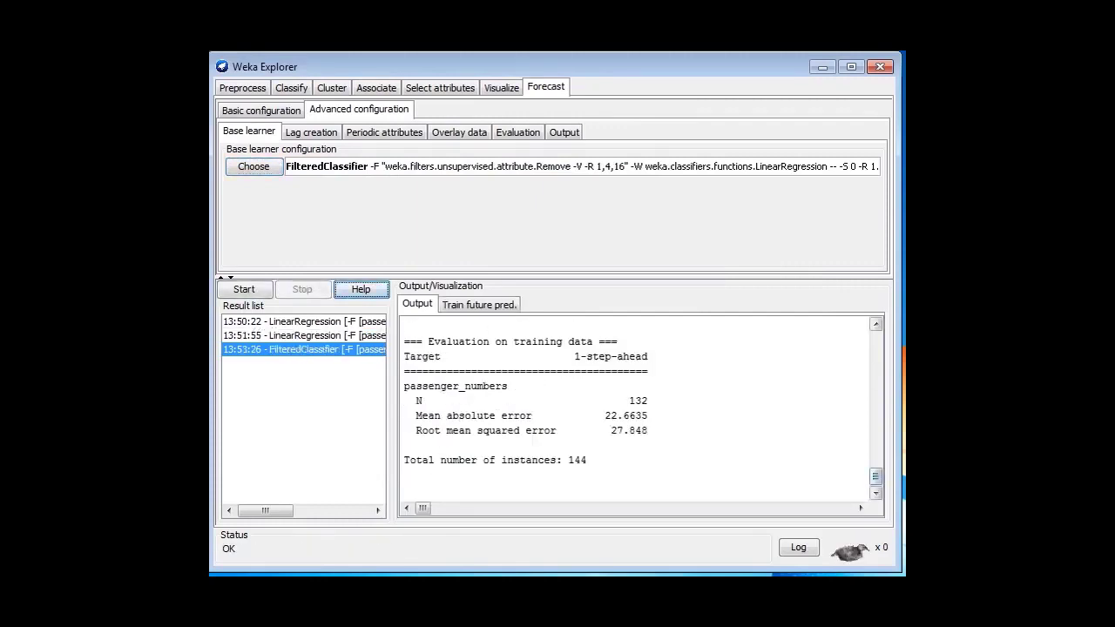
scroll(635, 409, up, 3)
scroll(636, 410, down, 6)
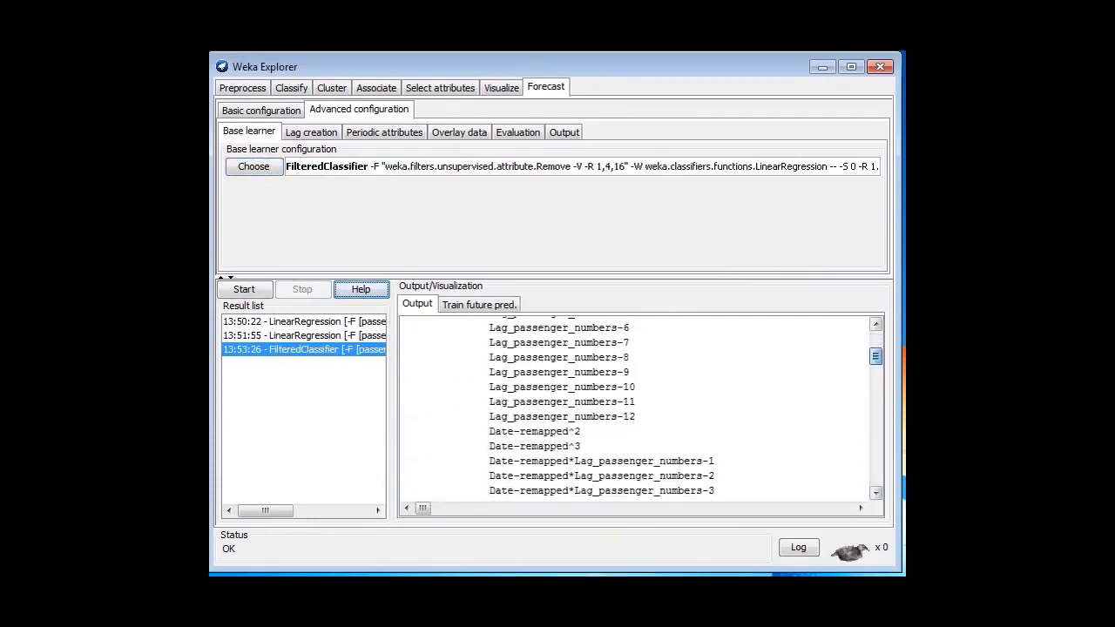
scroll(636, 410, down, 4)
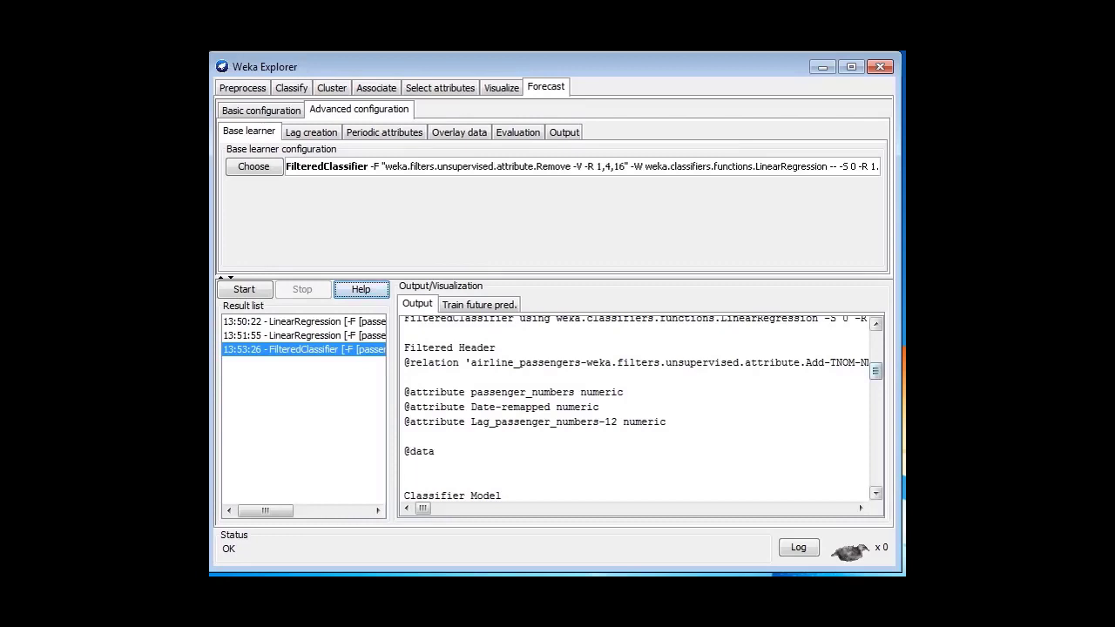
scroll(636, 410, down, 20)
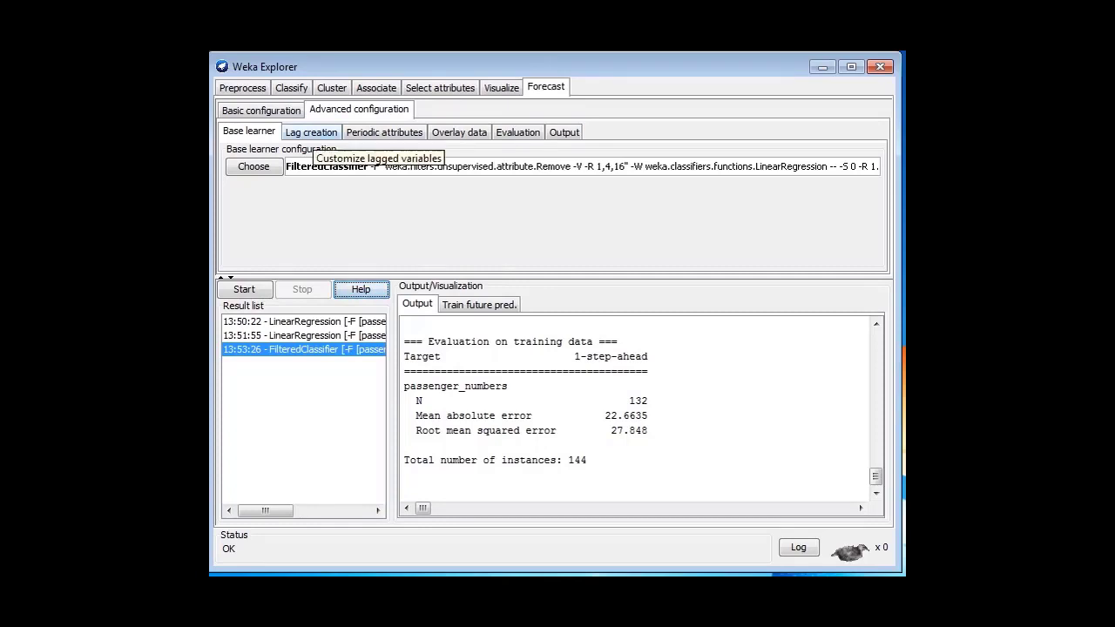
Step: Enable removal of leading instances with unknown lag values, rerun the forecast and review its evaluation and model
click(311, 132)
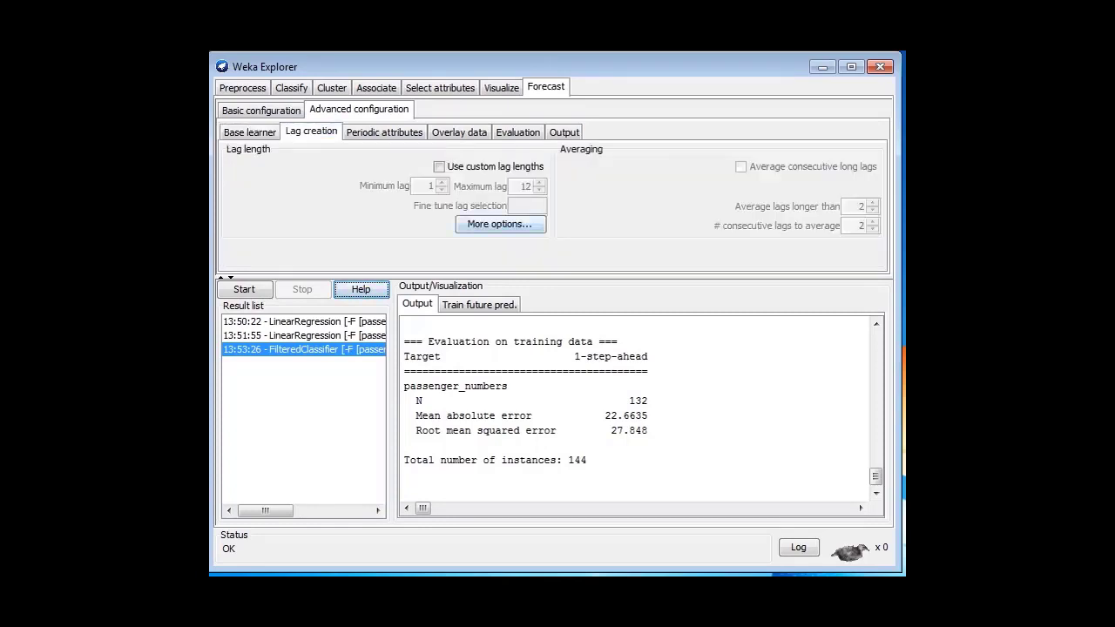
click(499, 224)
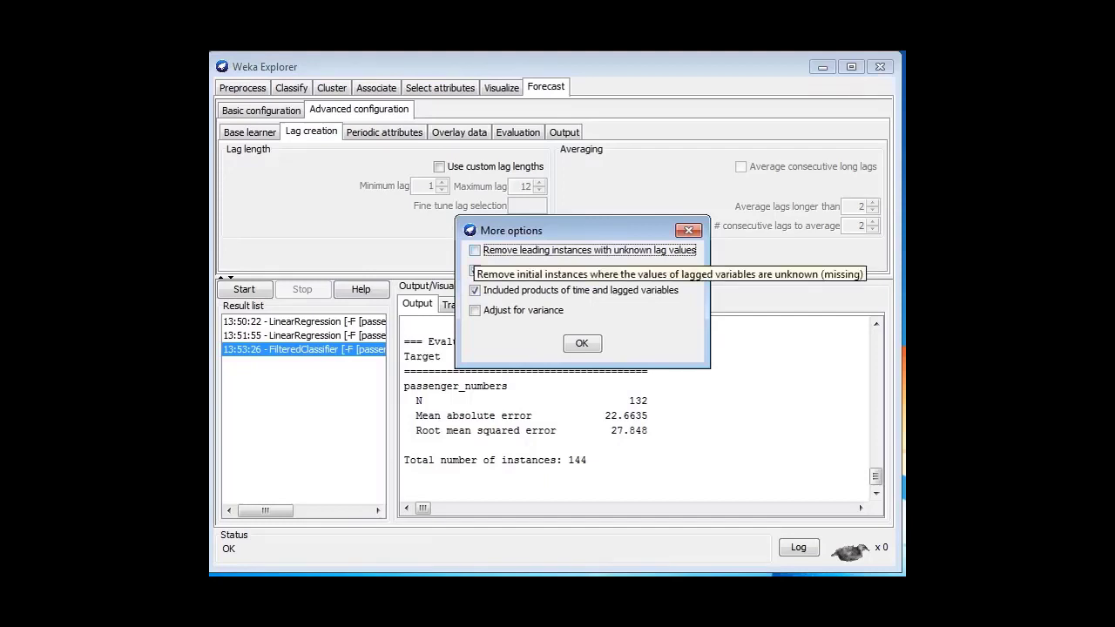
click(475, 250)
click(582, 343)
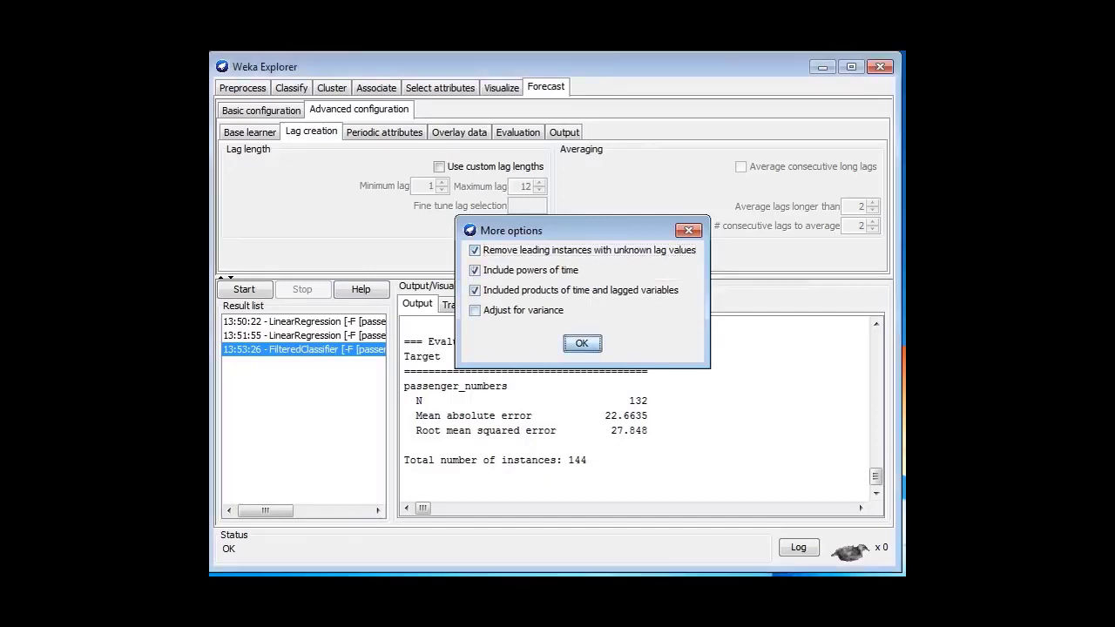
click(244, 289)
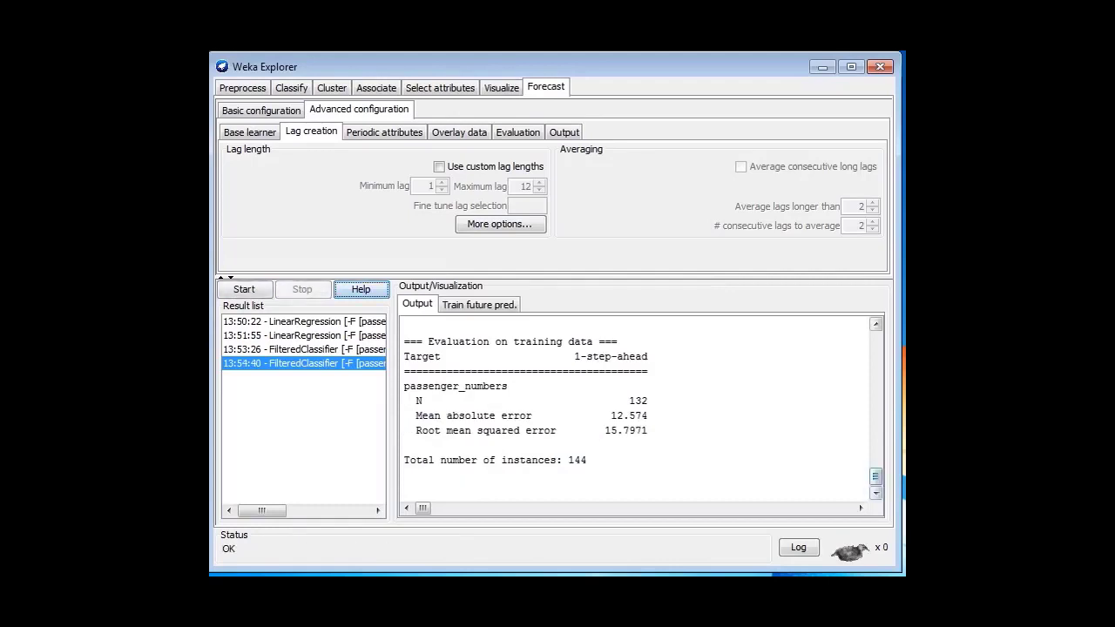
scroll(636, 409, up, 10)
scroll(636, 410, up, 20)
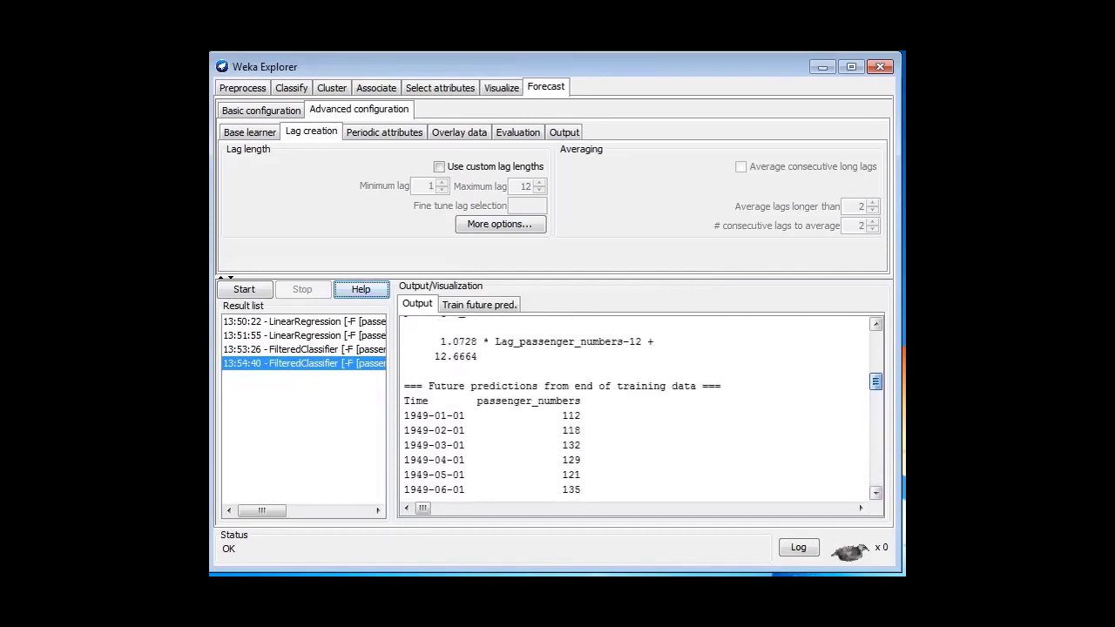
scroll(636, 410, down, 4)
scroll(636, 410, up, 3)
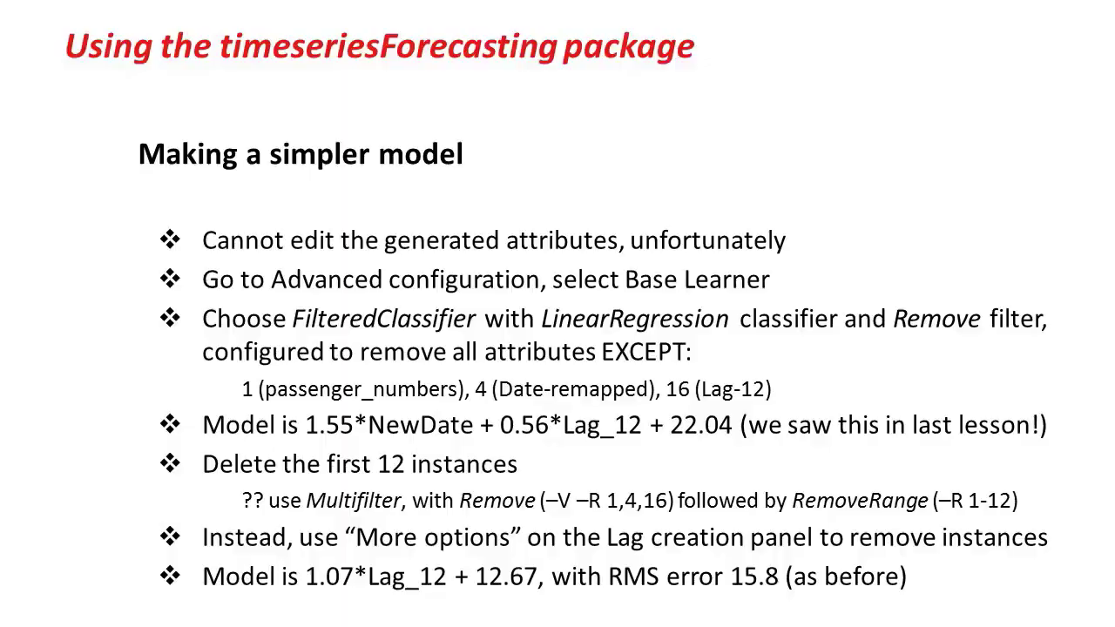
key(Right)
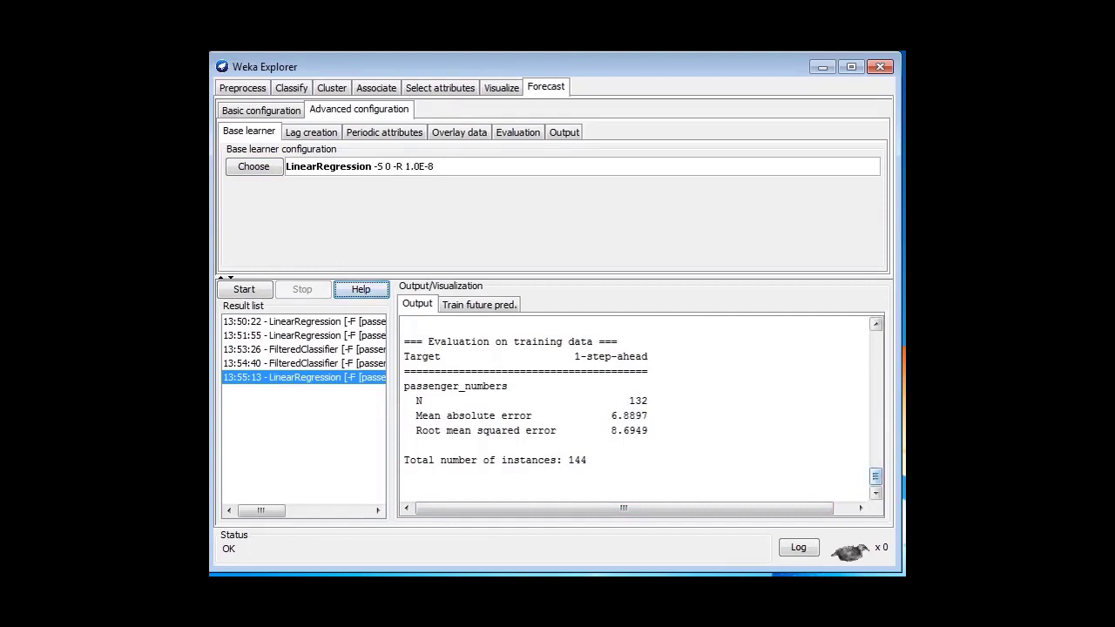
Step: Review the latest LinearRegression forecast's model, including its lagged passenger number terms and time products
scroll(636, 405, up, 10)
scroll(641, 409, up, 5)
scroll(641, 410, down, 4)
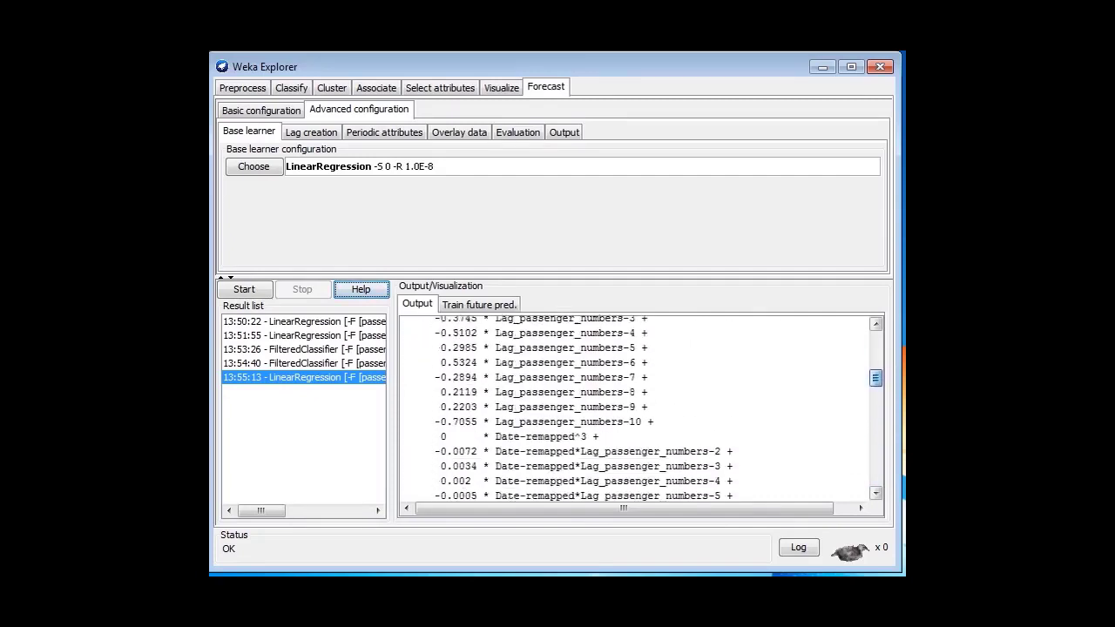
scroll(641, 410, down, 4)
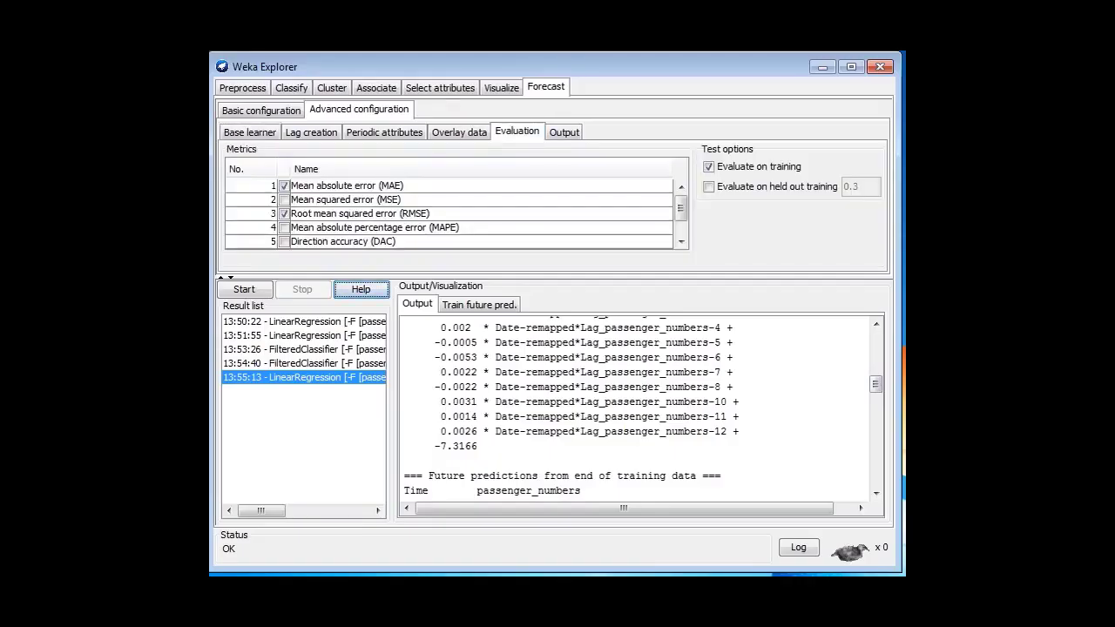
Step: Enable evaluation on held out training with 24 instances, rerun the forecast and review its training and test evaluations
click(708, 186)
key(Tab)
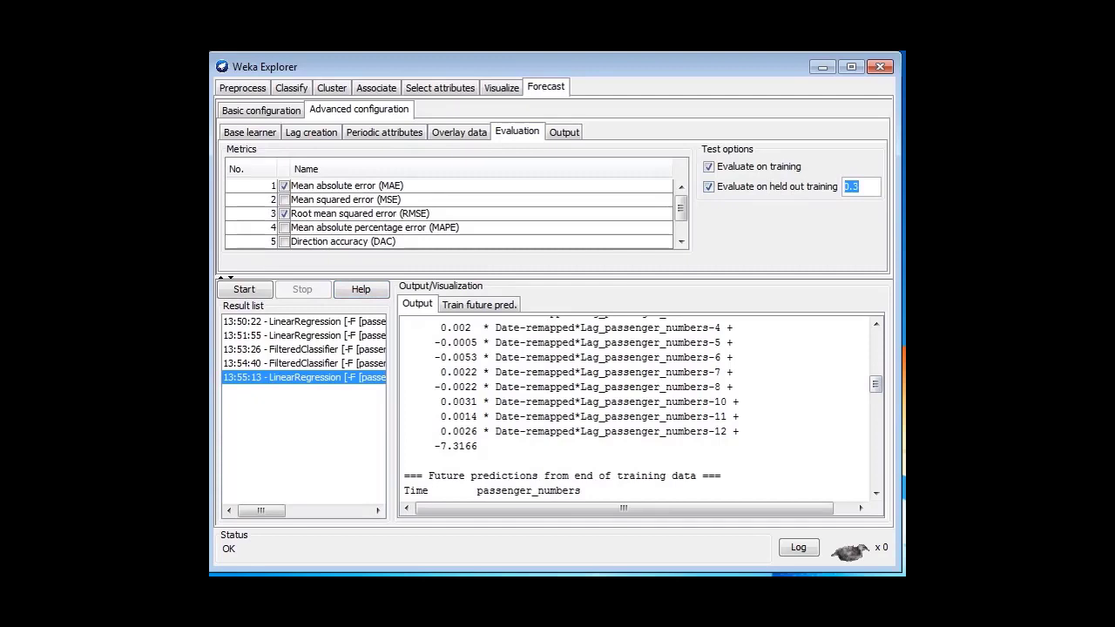
text(24)
click(244, 289)
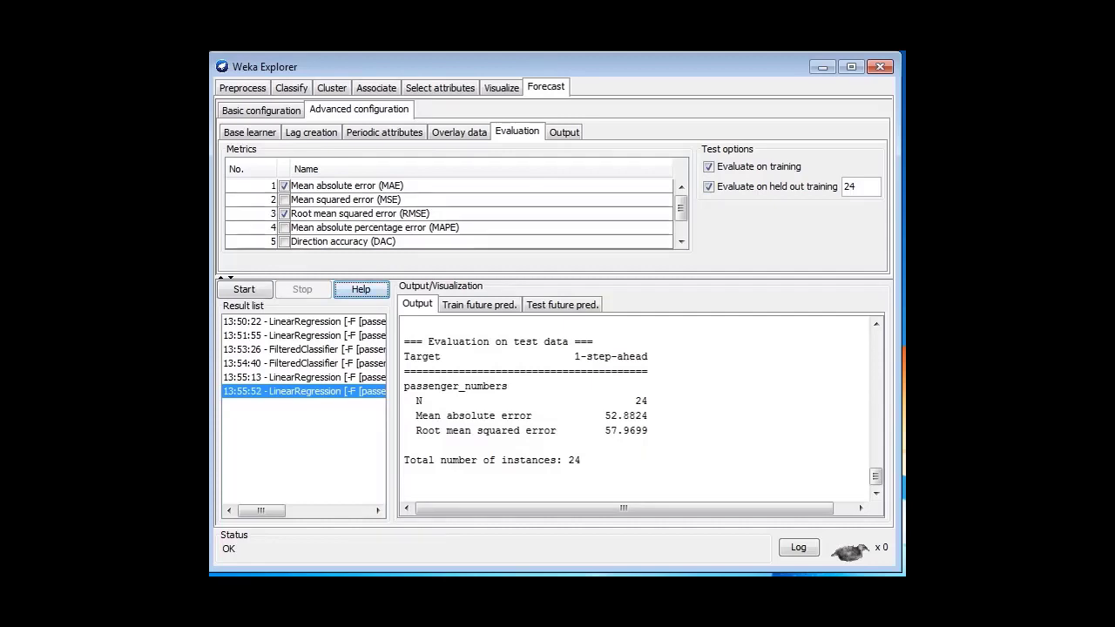
scroll(641, 410, up, 3)
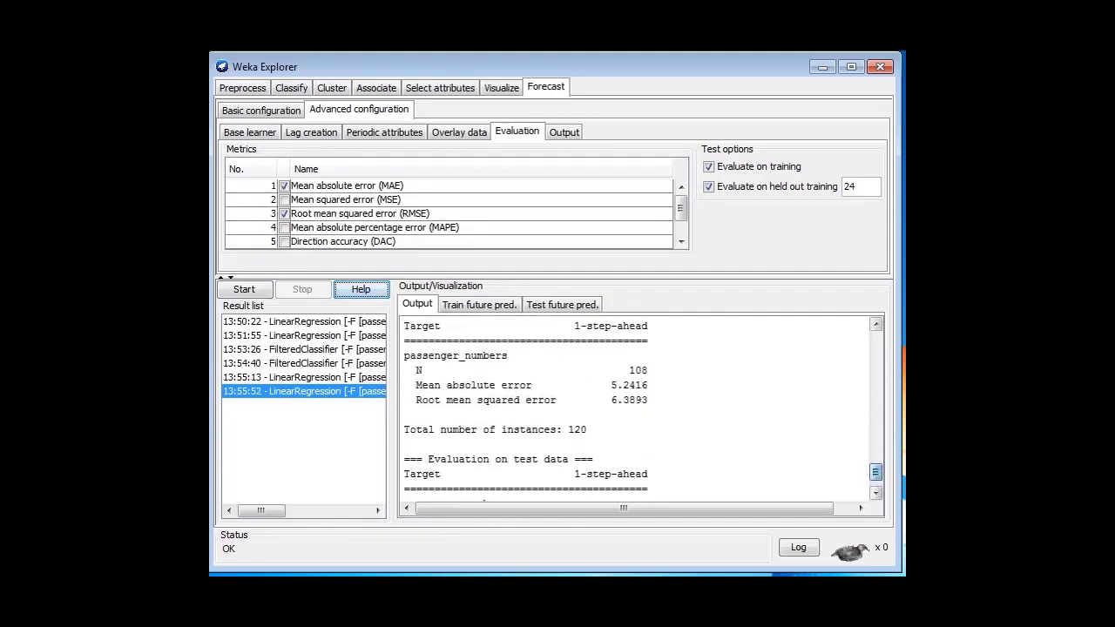
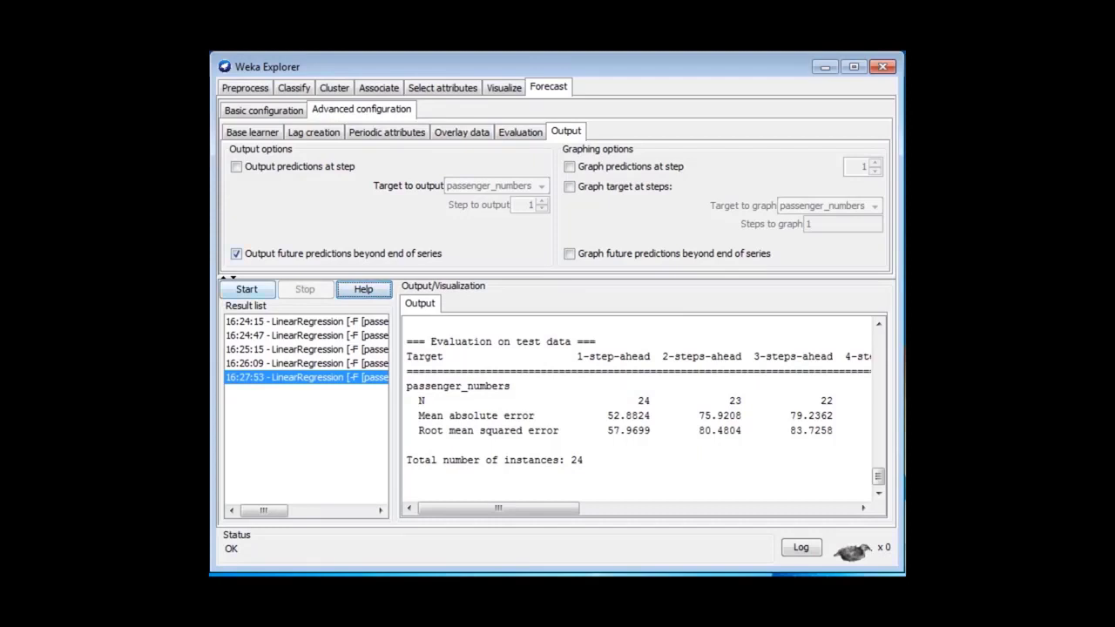
Step: Enable graphing of predictions at step 1, rerun the forecast and view the test predictions graph for the target
click(569, 167)
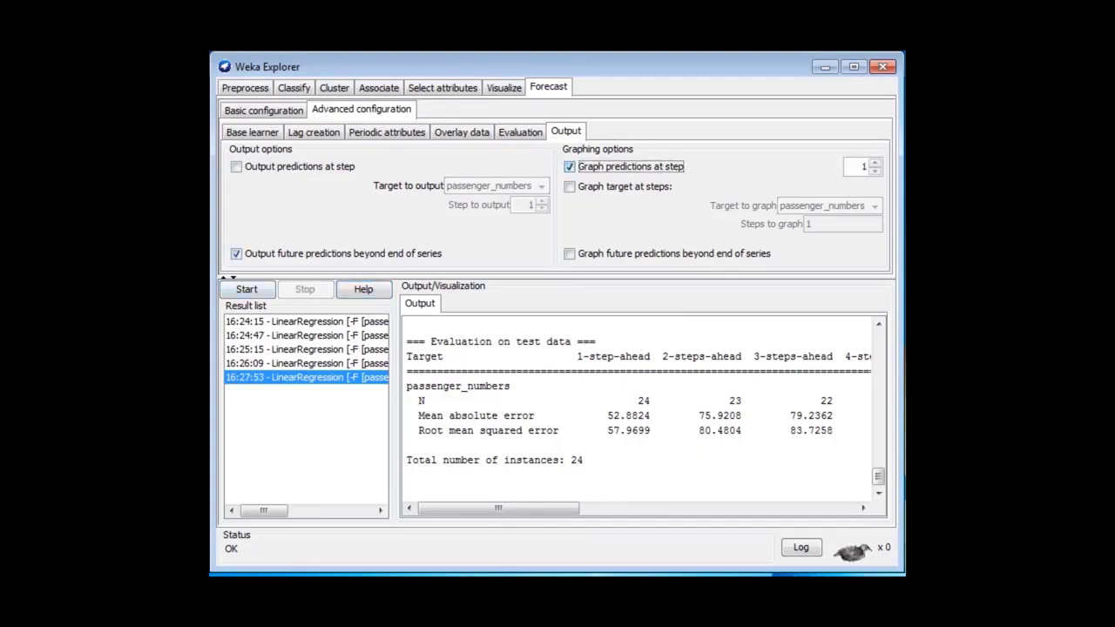
click(247, 289)
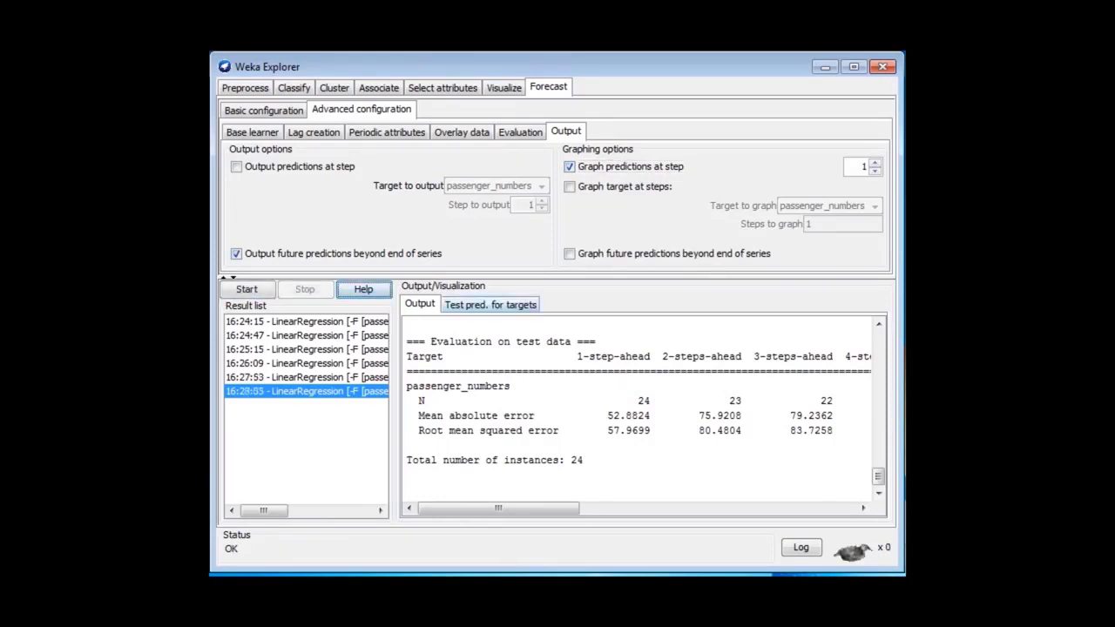
click(490, 304)
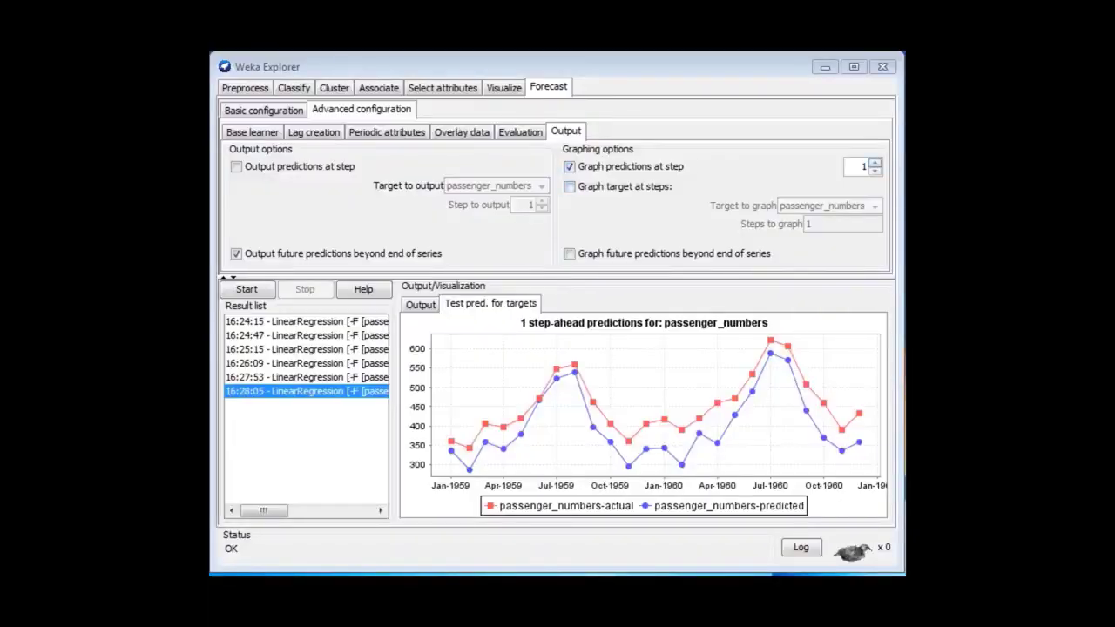
Step: Set the graphed prediction step to 12, rerun the forecast and view the test predictions graph
click(863, 166)
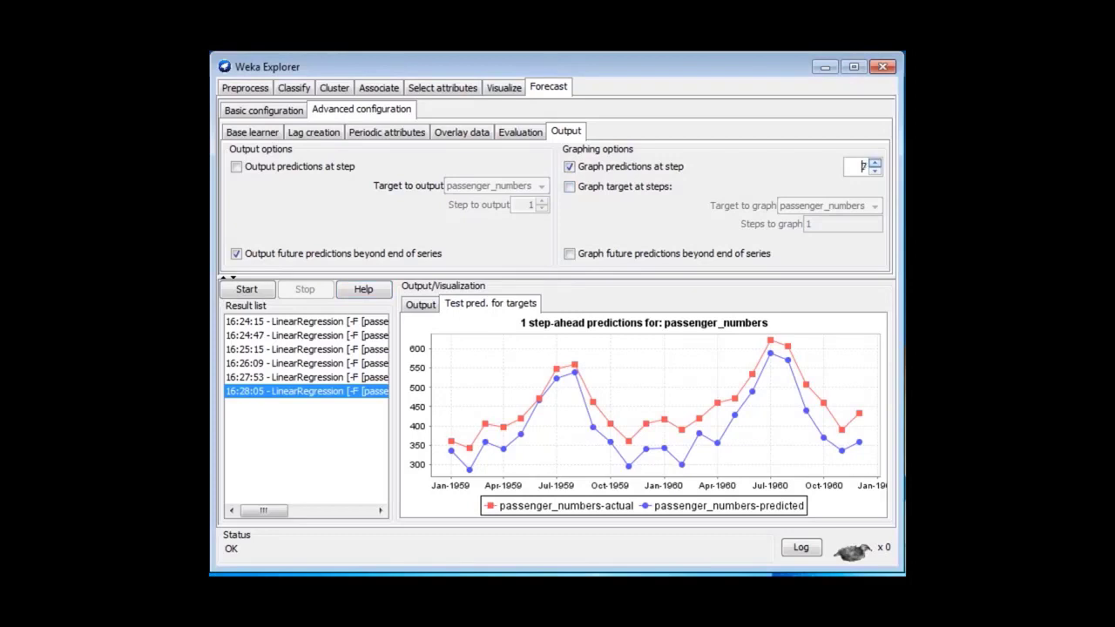
text(2)
click(247, 289)
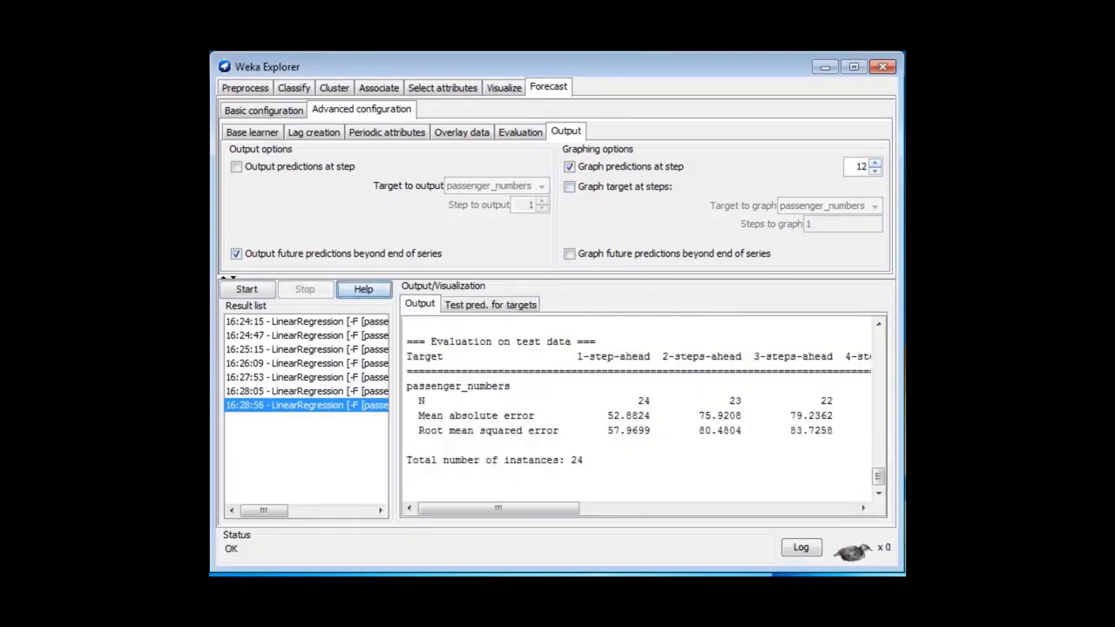
click(491, 304)
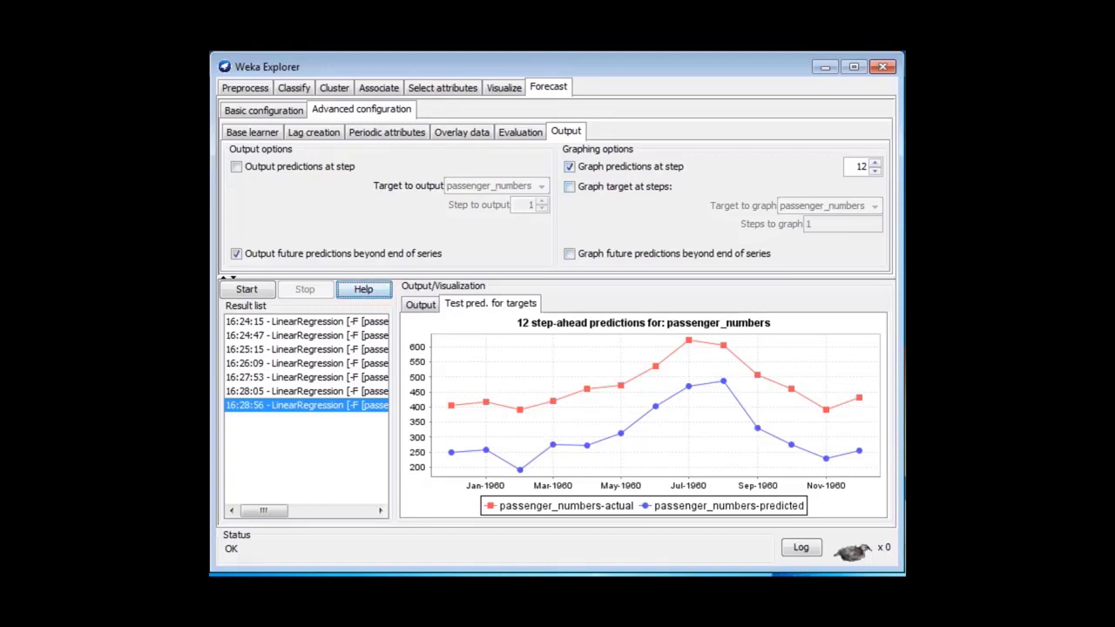
Step: Enable graphing the passenger_numbers target at step 12, rerun the forecast and compare the two test prediction graphs
click(570, 187)
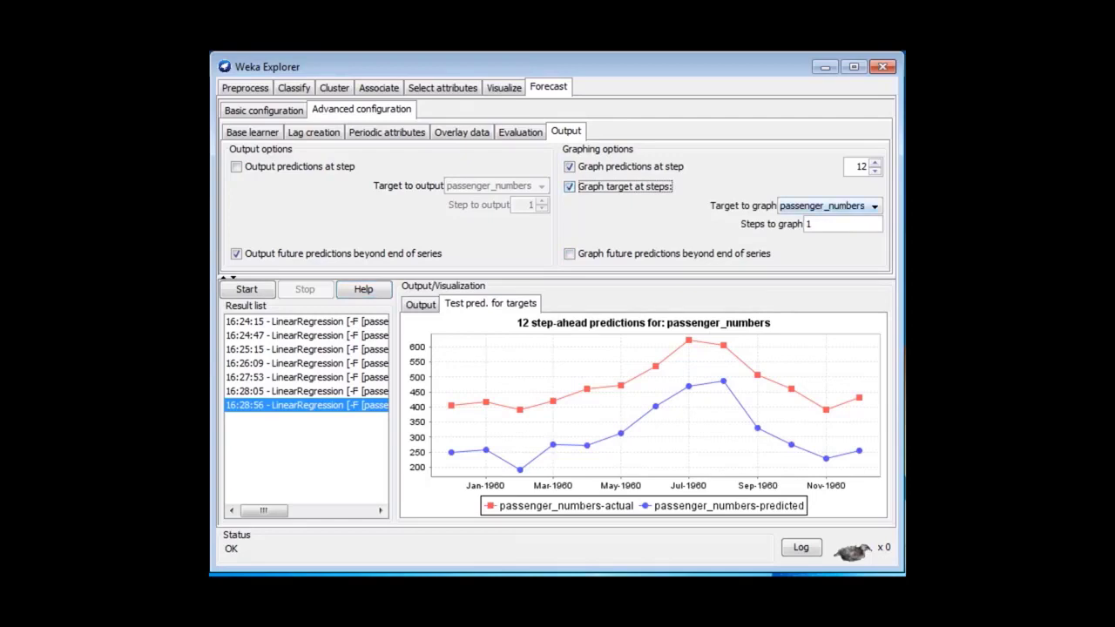
click(874, 206)
key(Return)
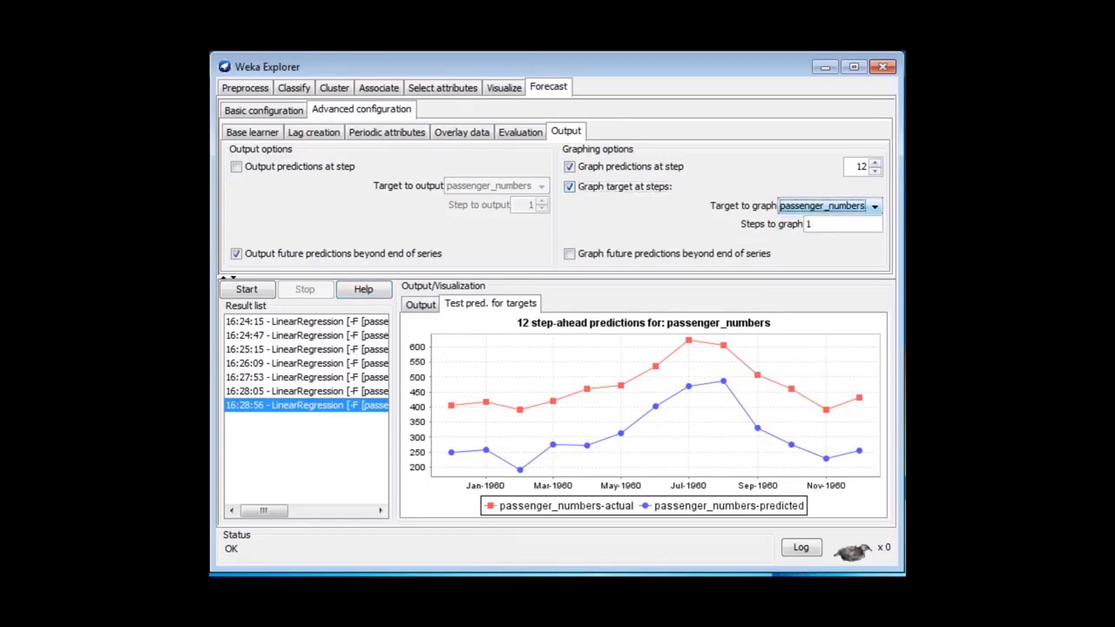
key(Tab)
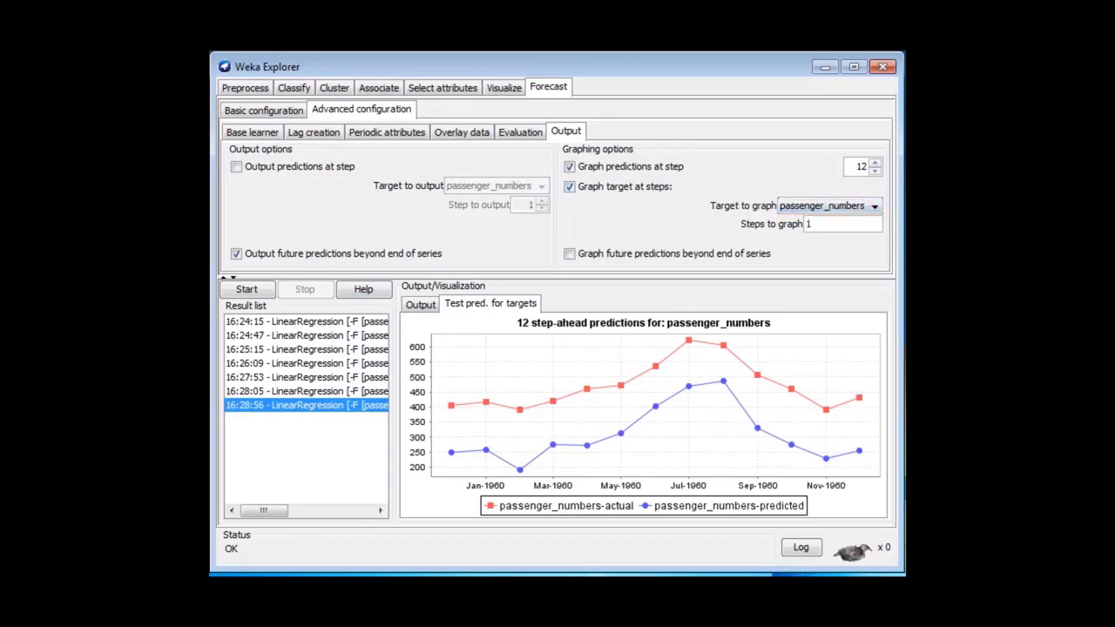
text(2)
click(246, 290)
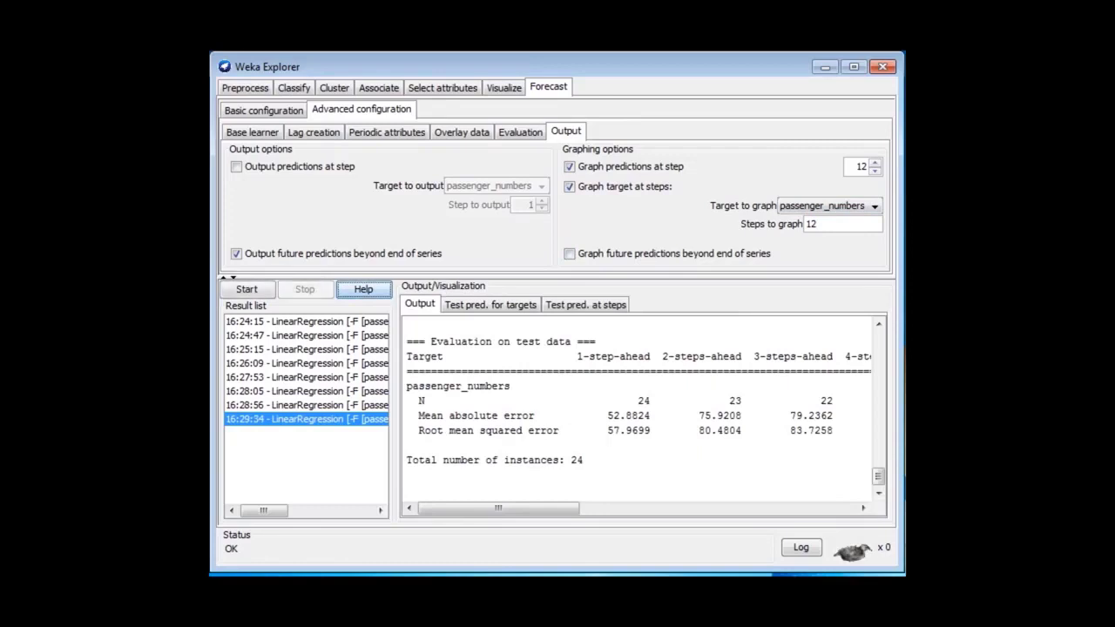
click(490, 305)
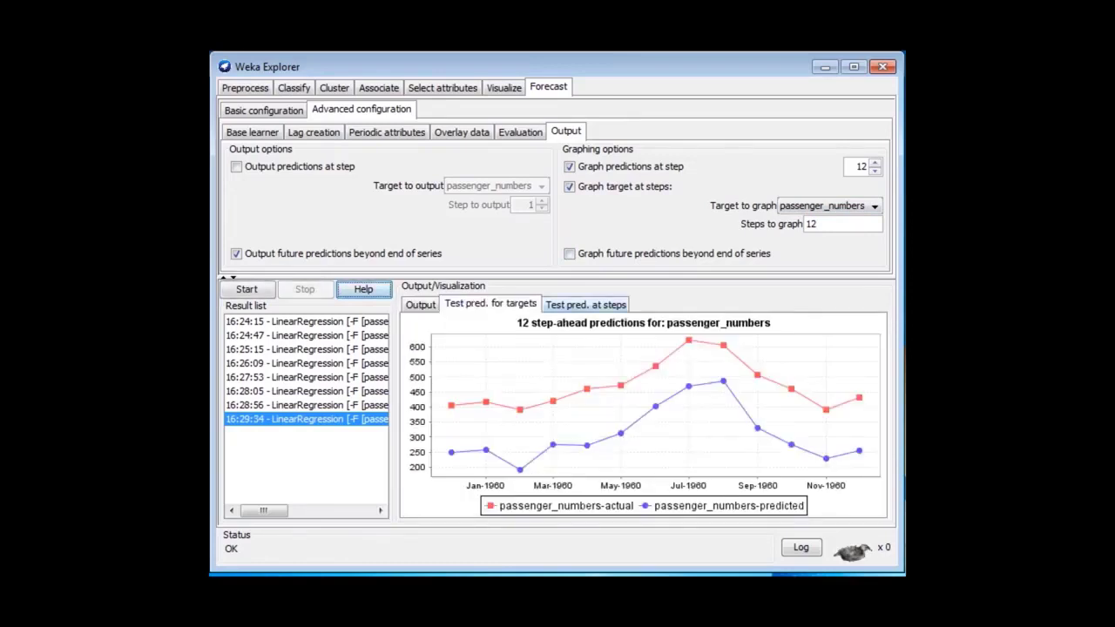
click(586, 305)
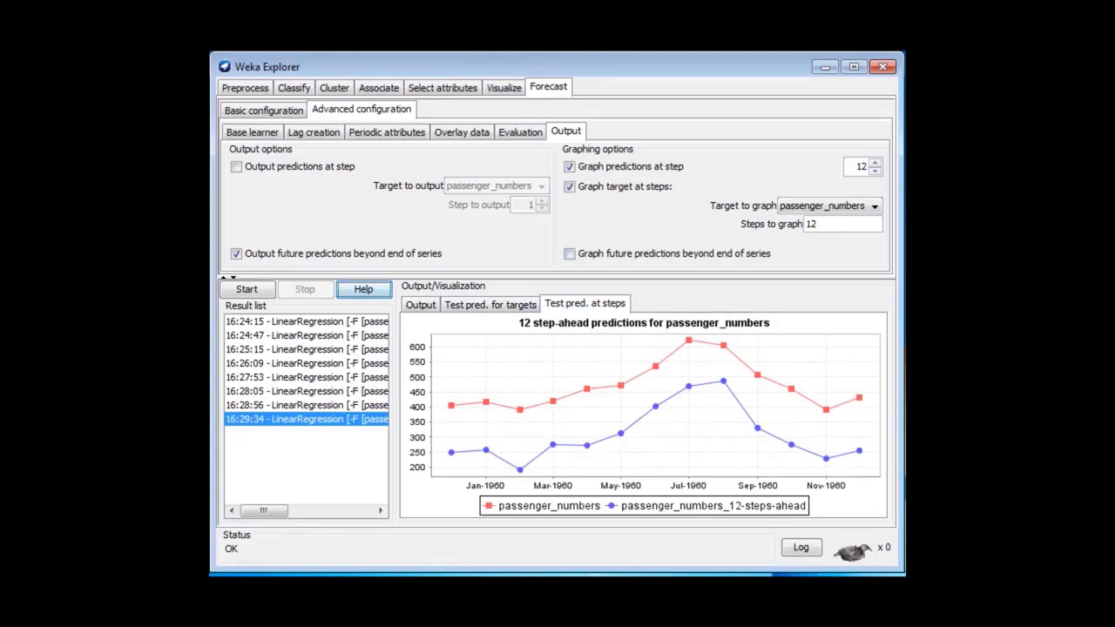
Step: Turn off graphing predictions at a single step, graph the target at steps 1,6,12, rerun the forecast and view the graph
click(570, 167)
click(835, 224)
key(ctrl+a)
text(1,12)
key(Left)
key(Left)
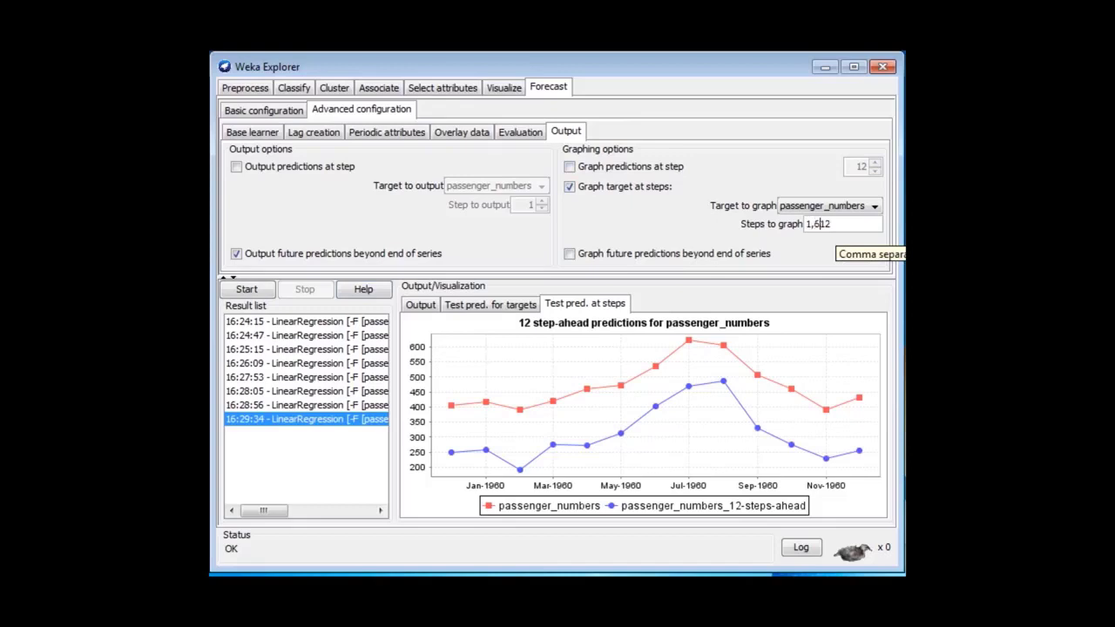
text(6,)
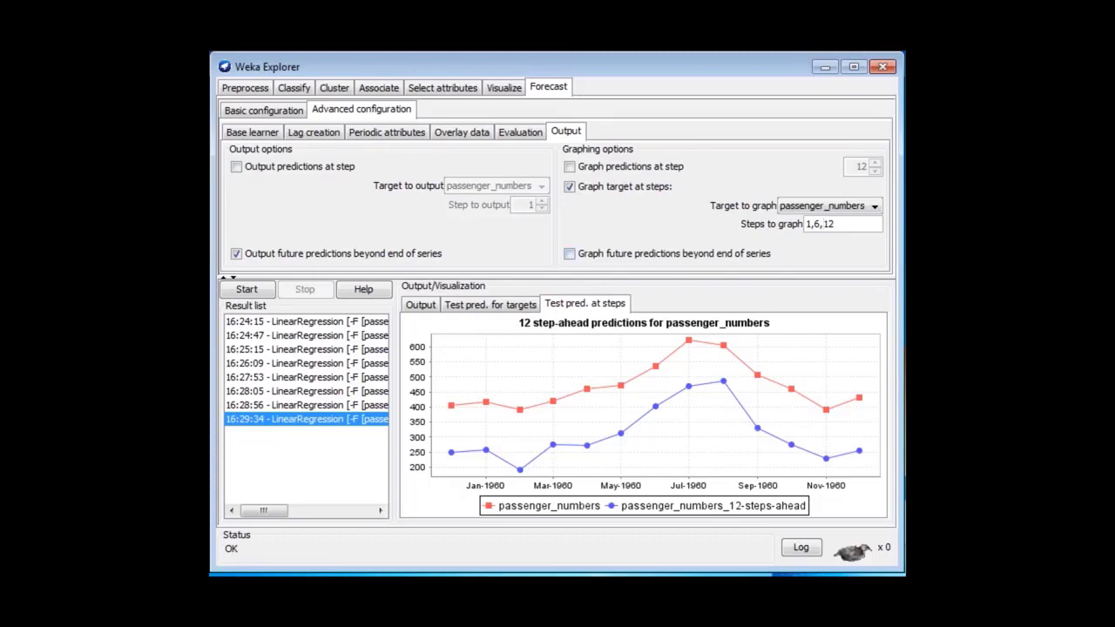
click(248, 291)
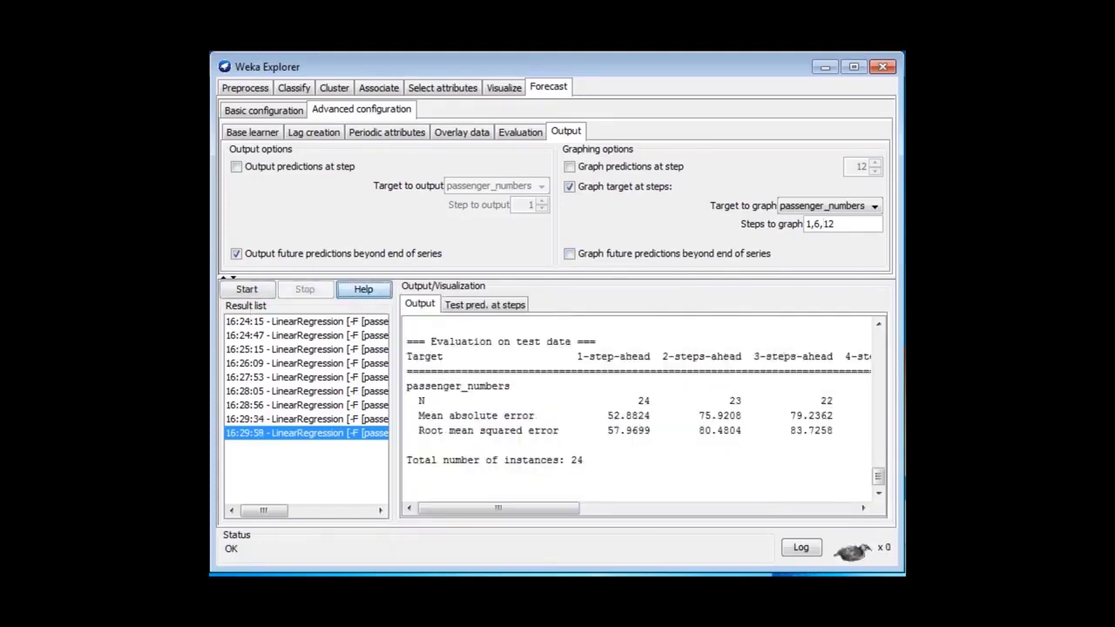
click(484, 304)
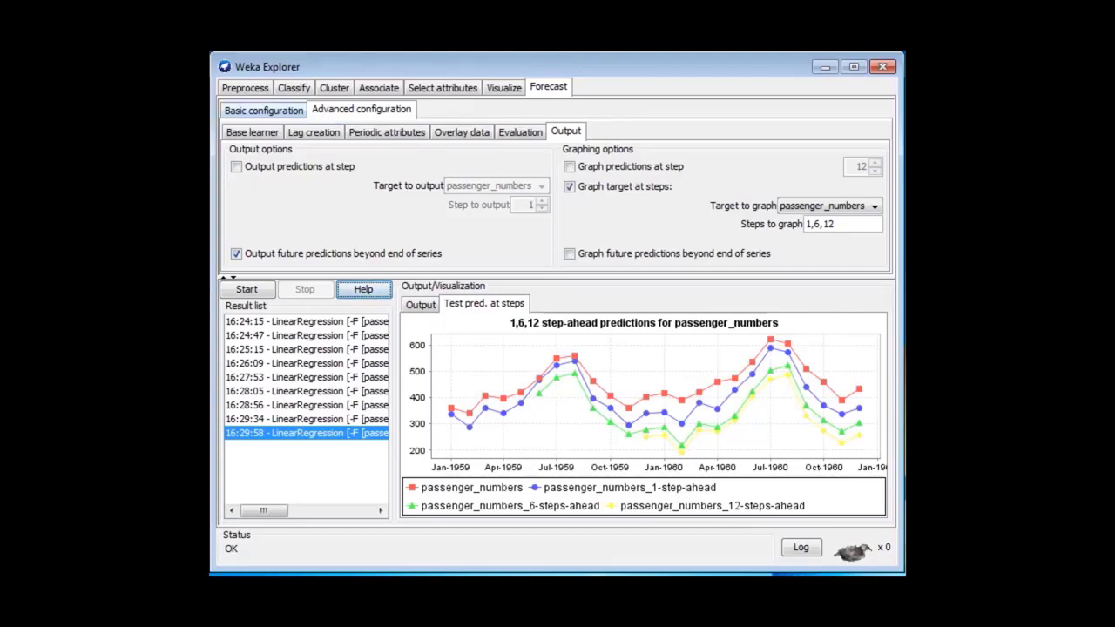
Step: Change the forecast's base learner to SMOreg and rerun the forecast
click(252, 131)
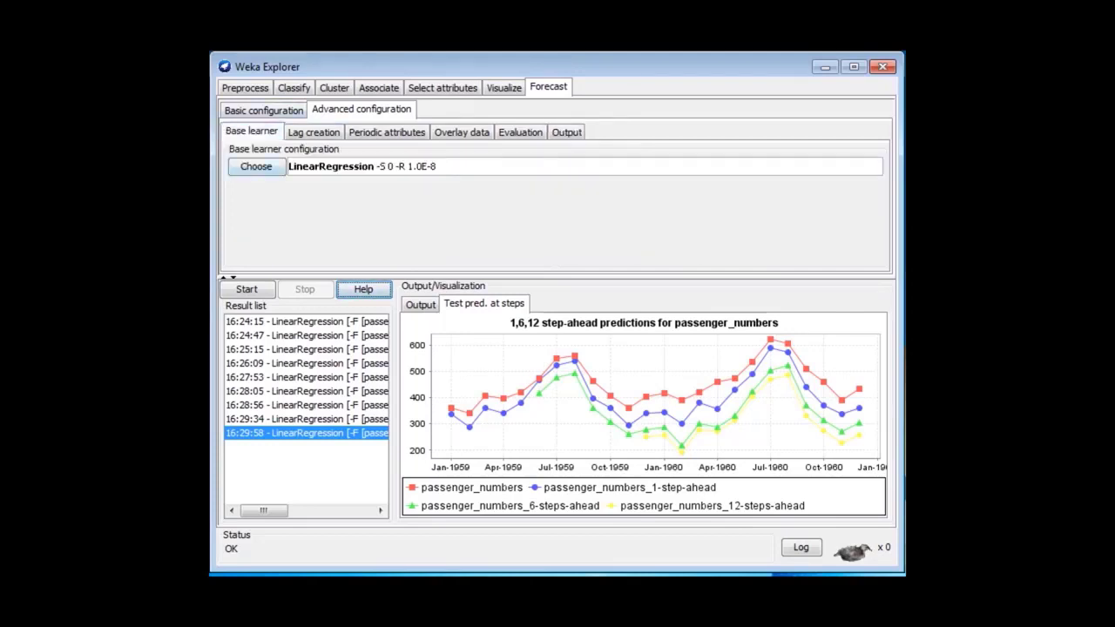
click(256, 167)
click(313, 348)
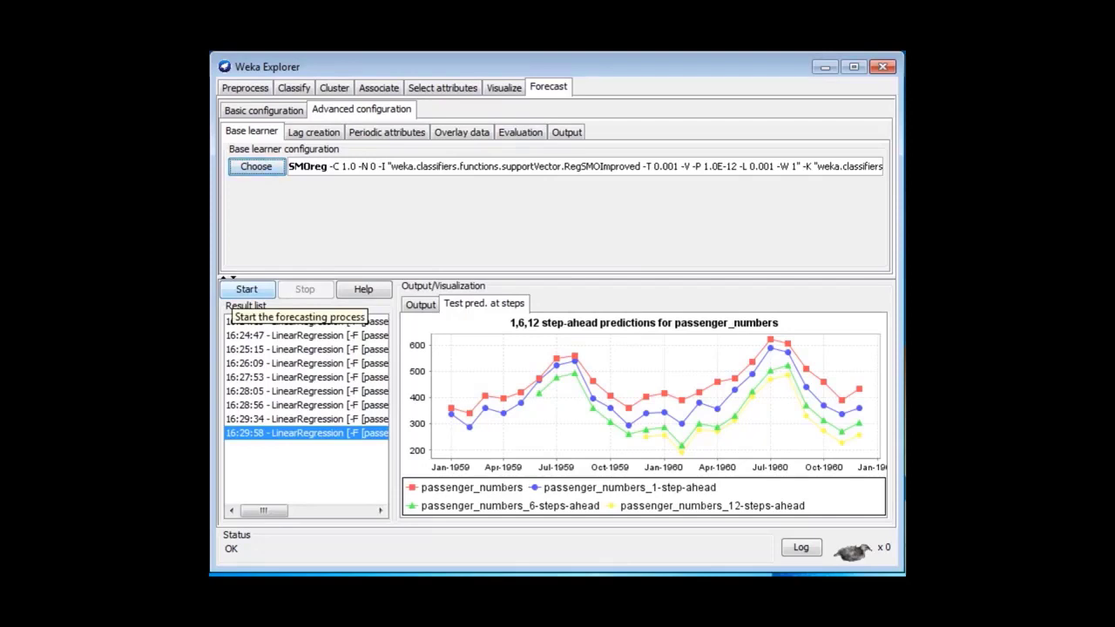
click(247, 290)
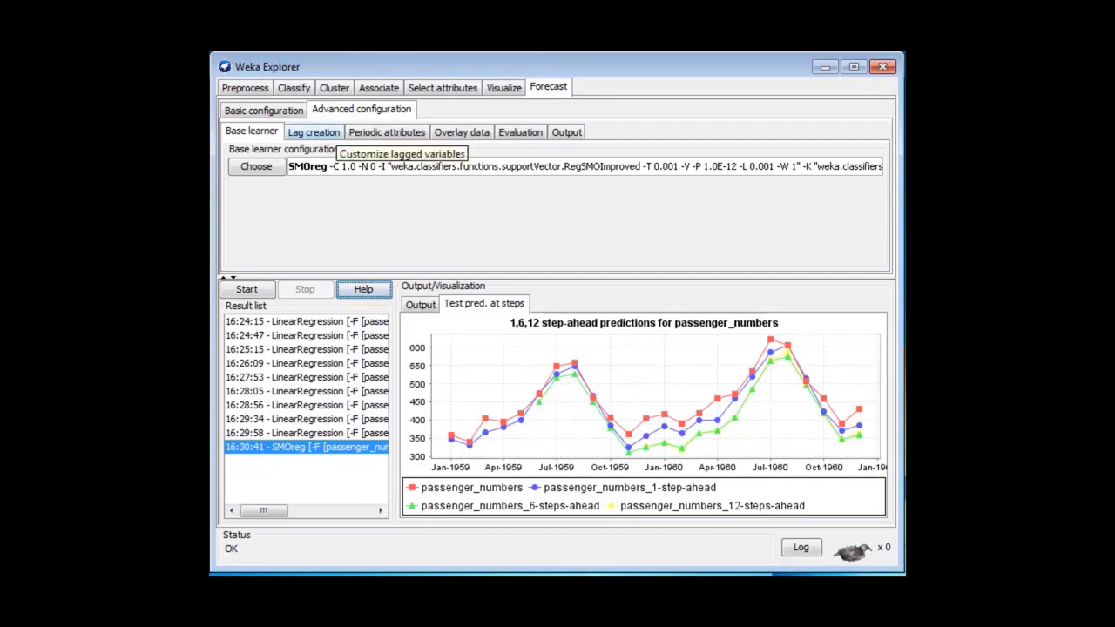
Step: Enable custom lag lengths and set the minimum lag to 12
click(315, 133)
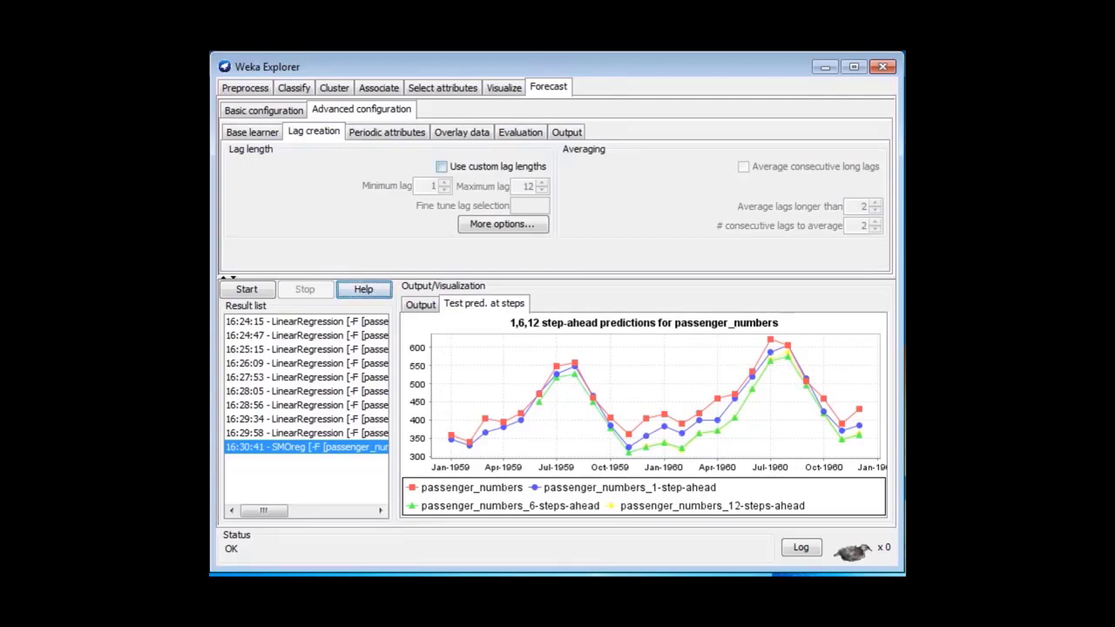
click(442, 166)
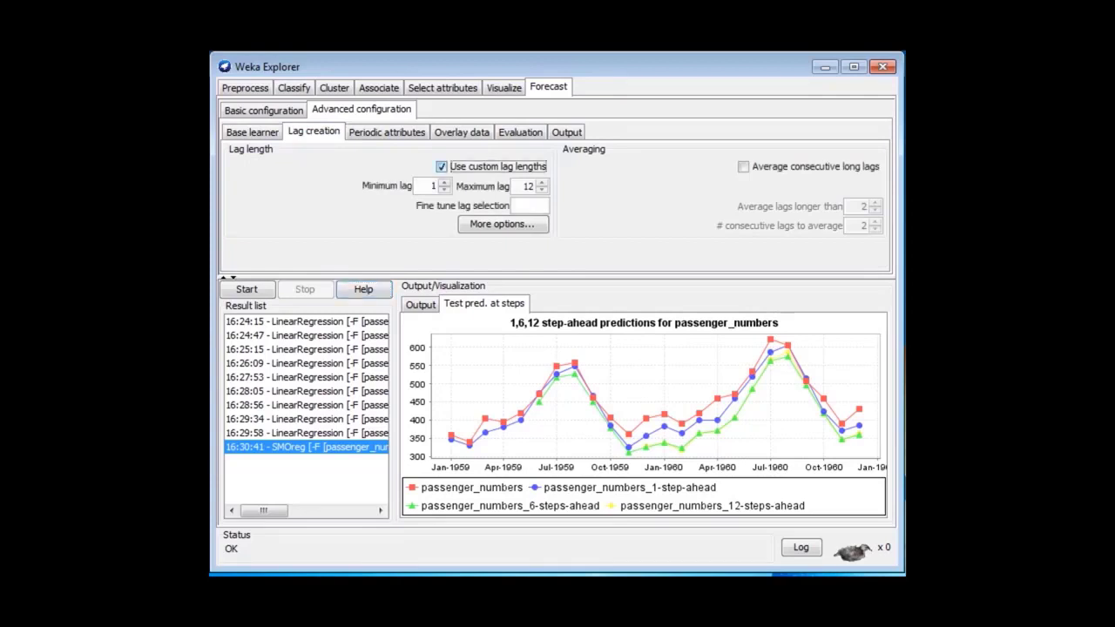
click(432, 186)
text(0)
click(444, 182)
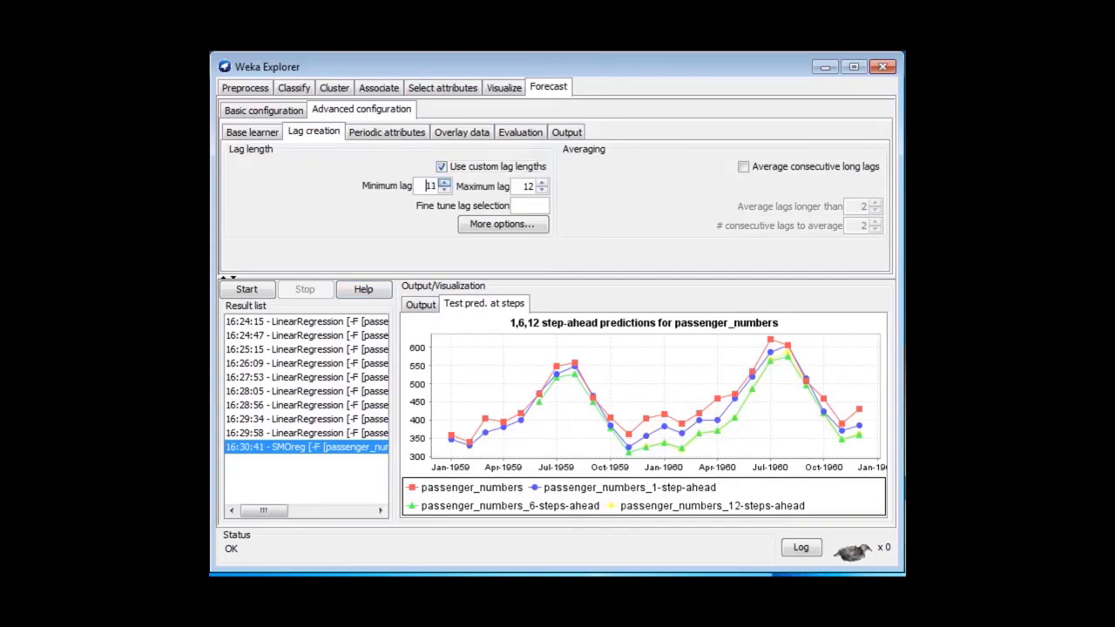
Step: Exclude powers of time and products of time and lagged variables from the lag creation options
click(502, 224)
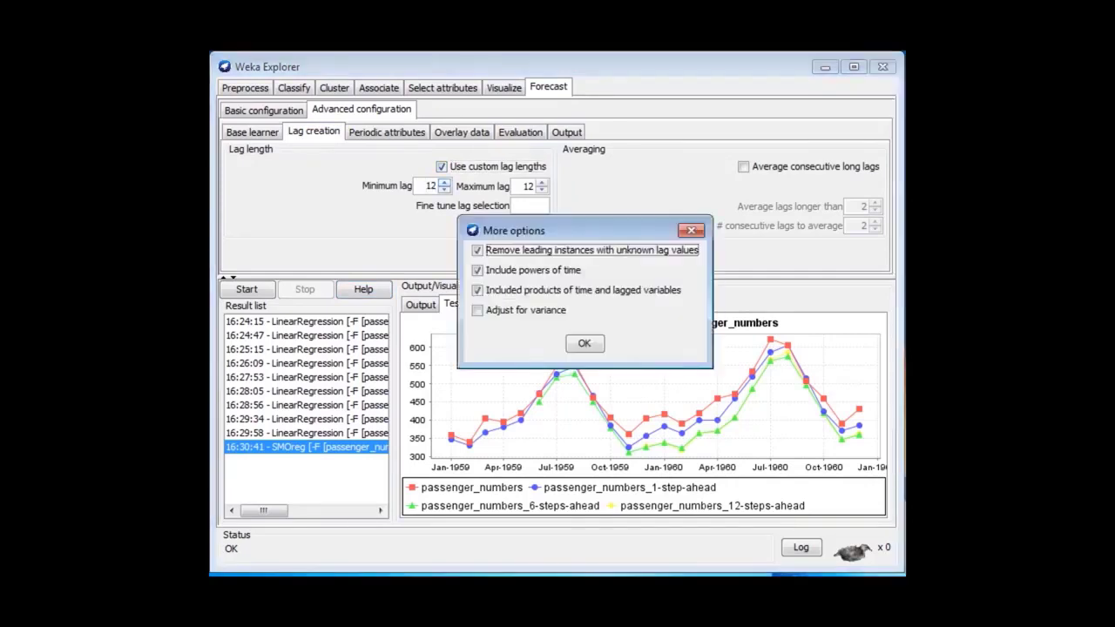
click(477, 270)
click(478, 290)
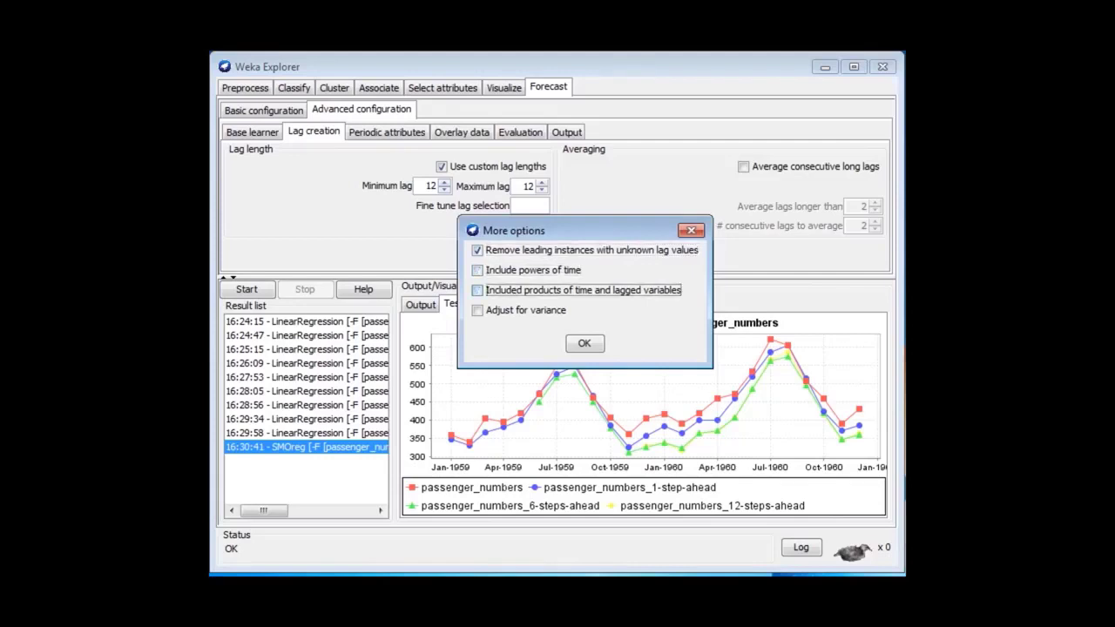
key(Return)
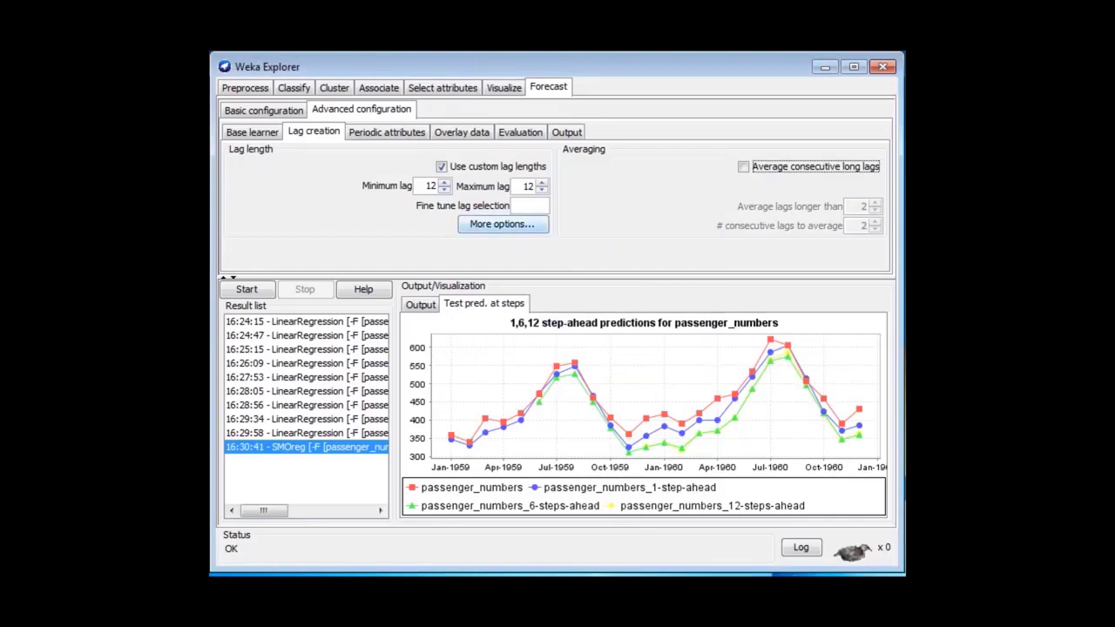
Step: Enable customization of the date-derived periodic attributes without selecting any of them, and rerun the forecast
click(386, 131)
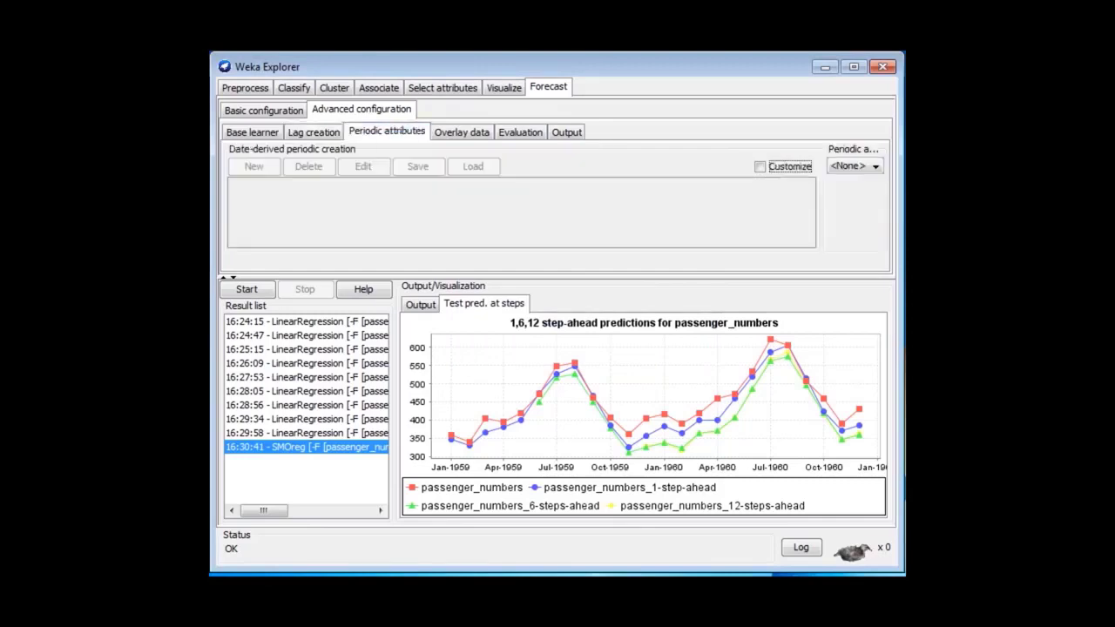
key(space)
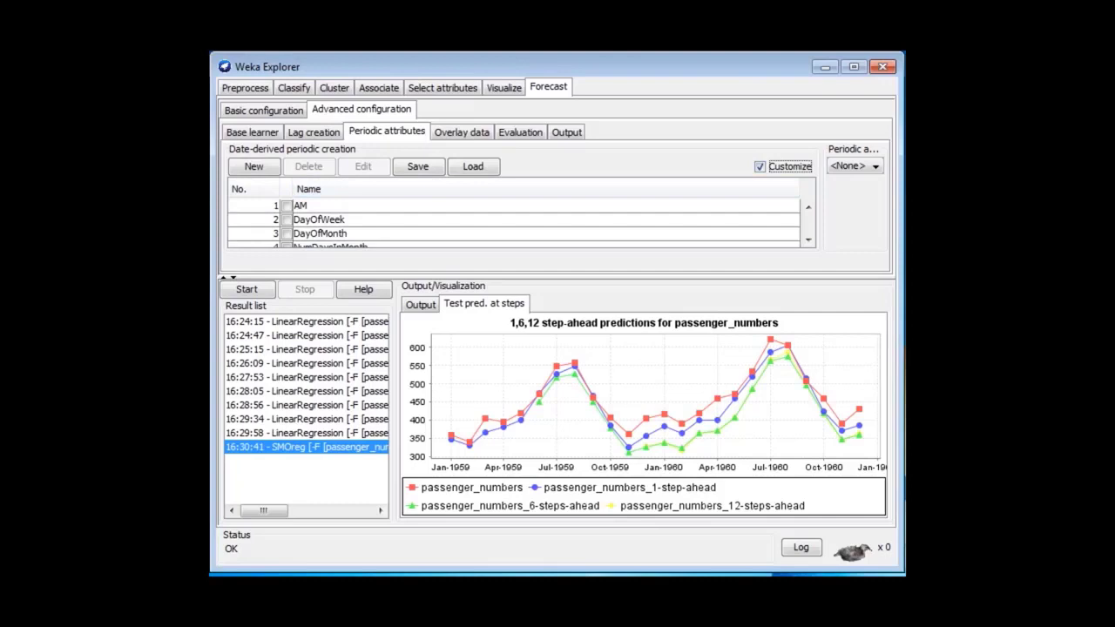
click(246, 290)
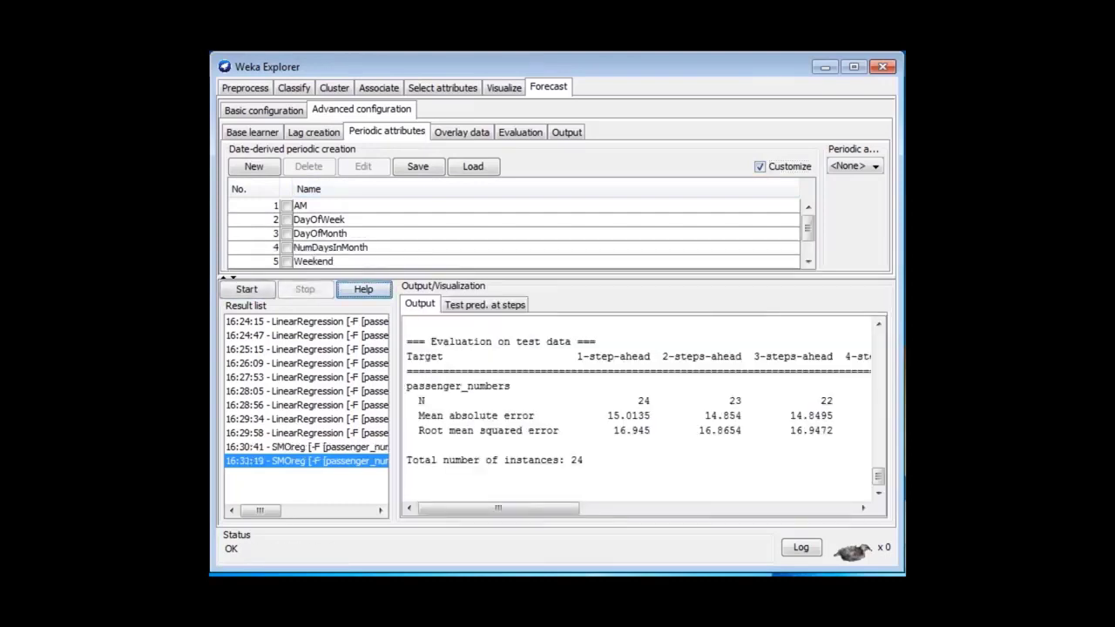
Step: Examine the SMOreg model's attributes and weights, and view the graph of test predictions at steps 1, 6 and 12
scroll(644, 410, up, 20)
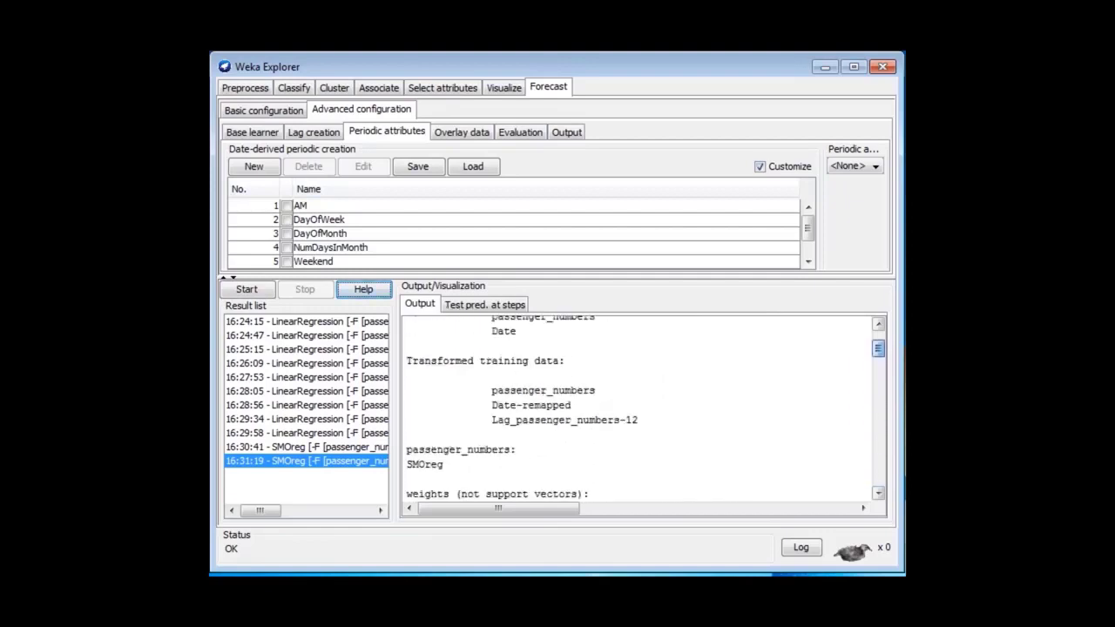
scroll(644, 410, down, 2)
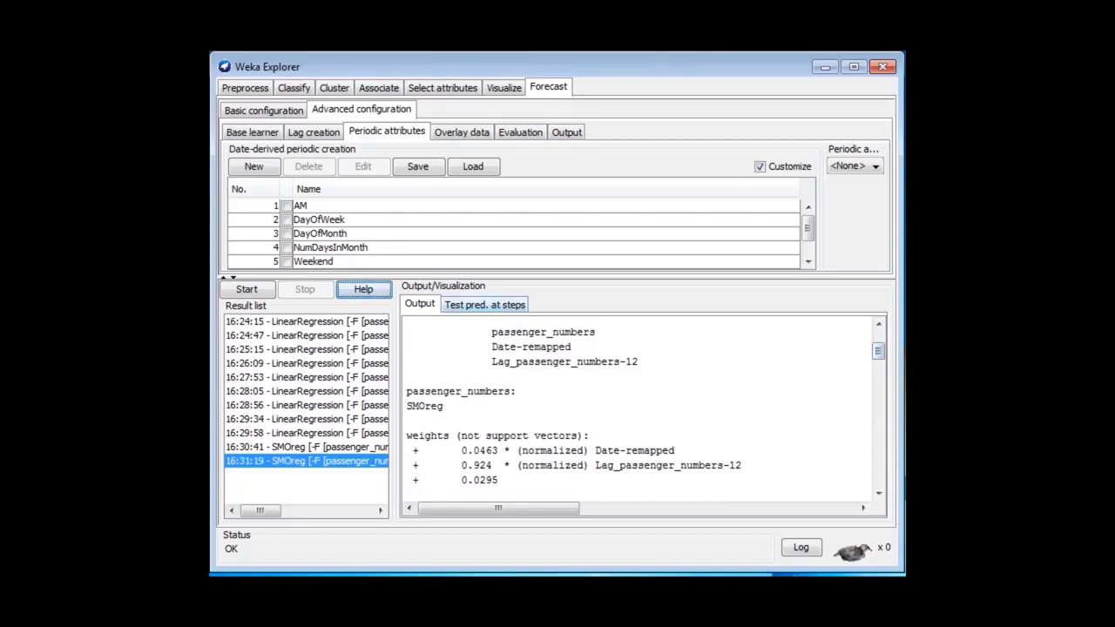
click(485, 305)
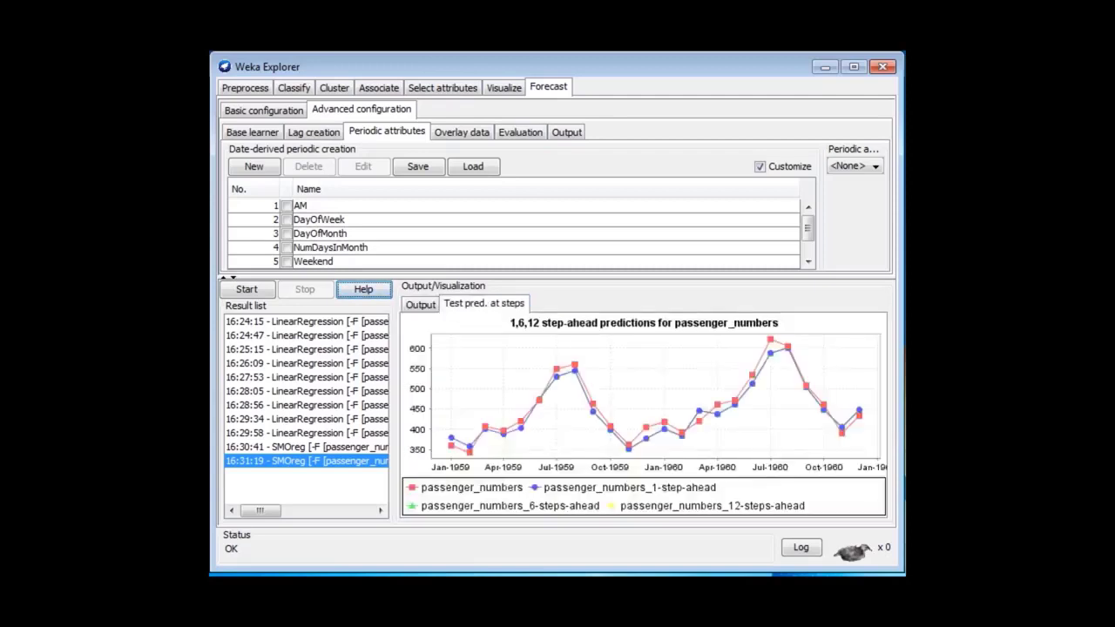
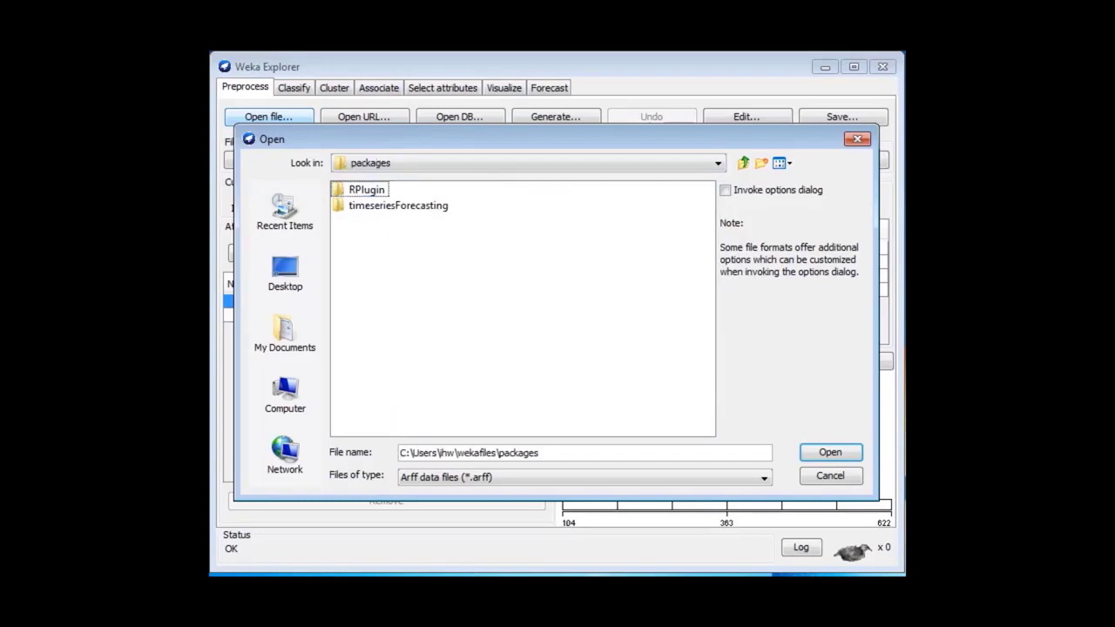
Step: Load the appleStocks2011.arff dataset from the sample-data folder of the timeseriesForecasting package
key(Down)
key(Return)
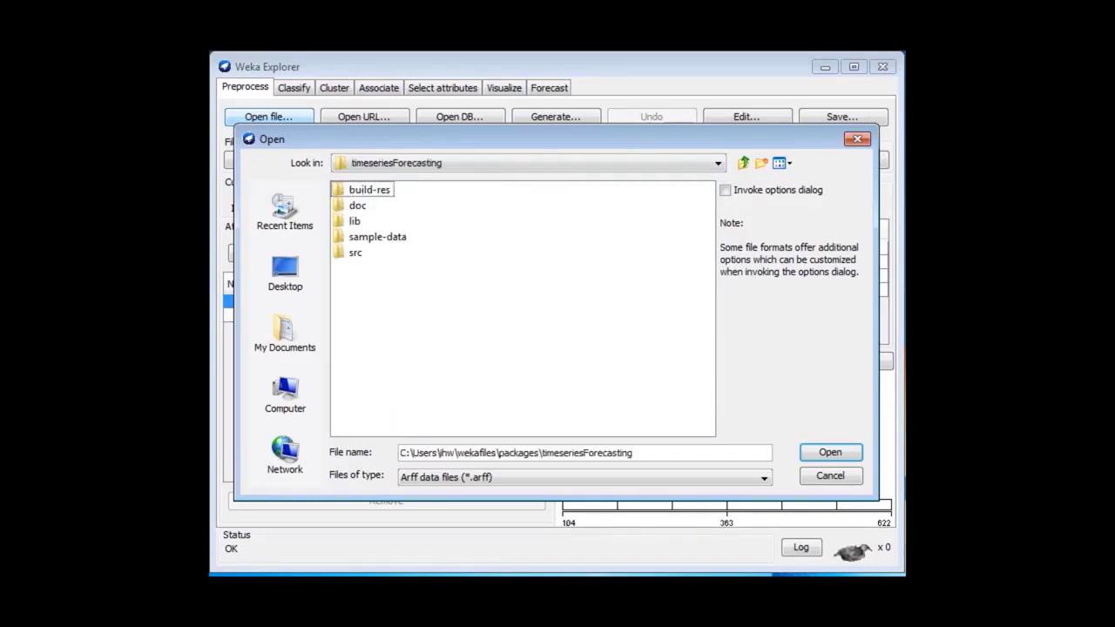
key(Down)
key(Down)
key(Down)
key(Return)
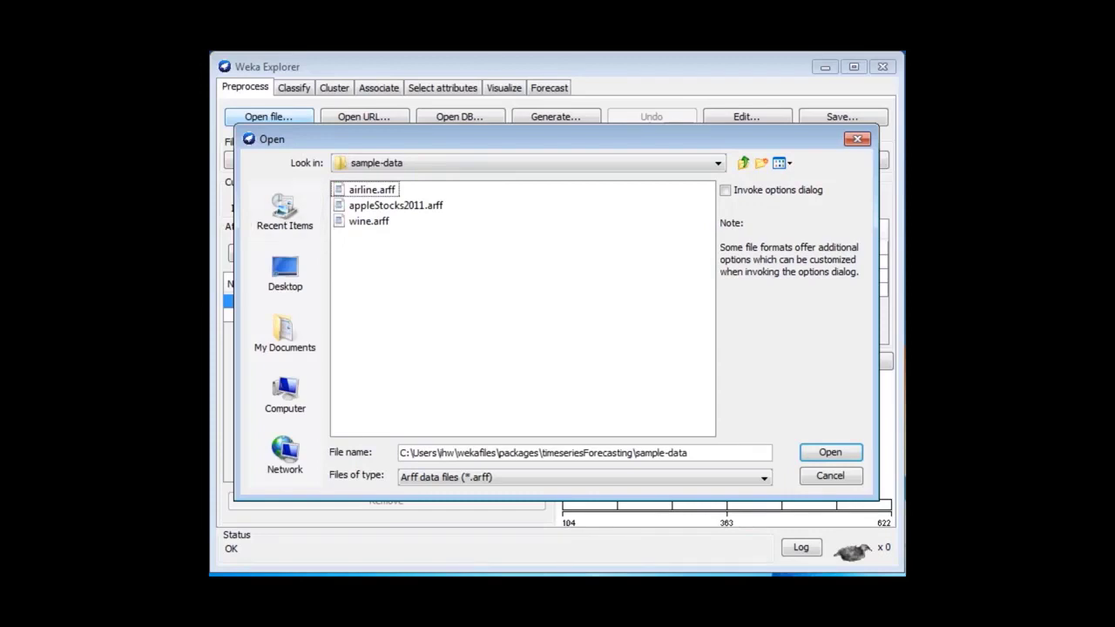
key(Down)
key(Return)
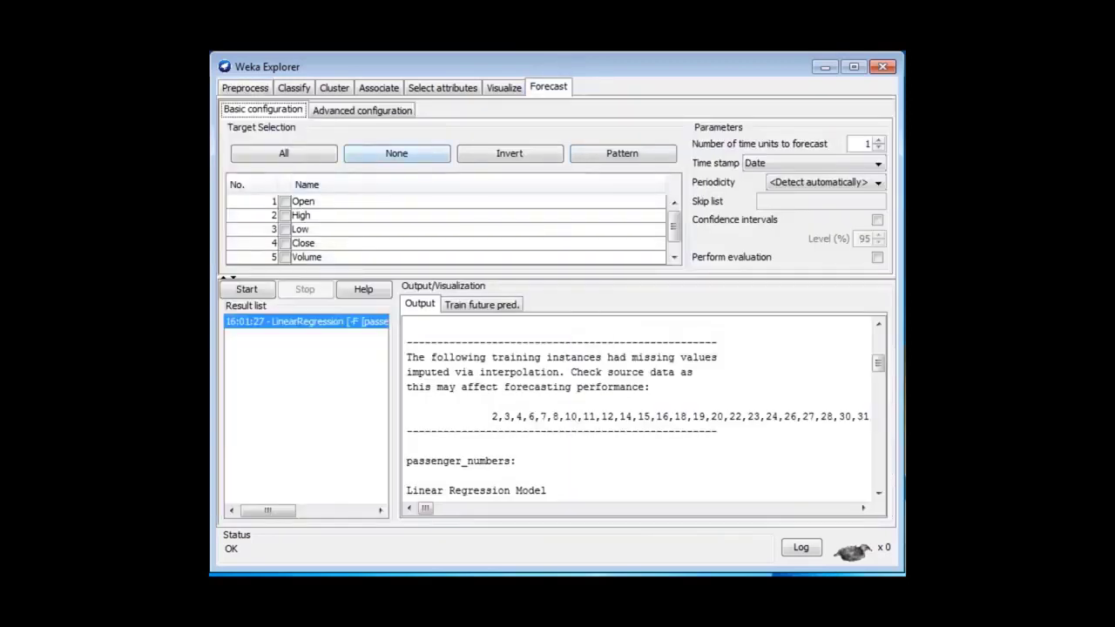
Step: Select Close as the forecast target, run the forecast and review the generated lag attributes
click(479, 243)
key(space)
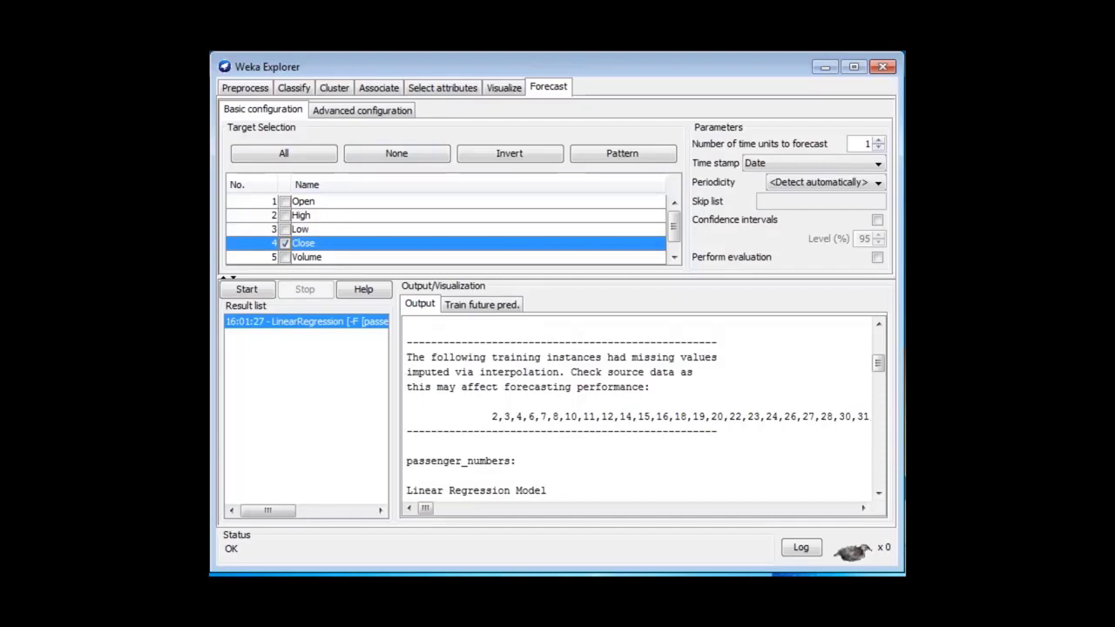
click(246, 289)
scroll(643, 416, up, 20)
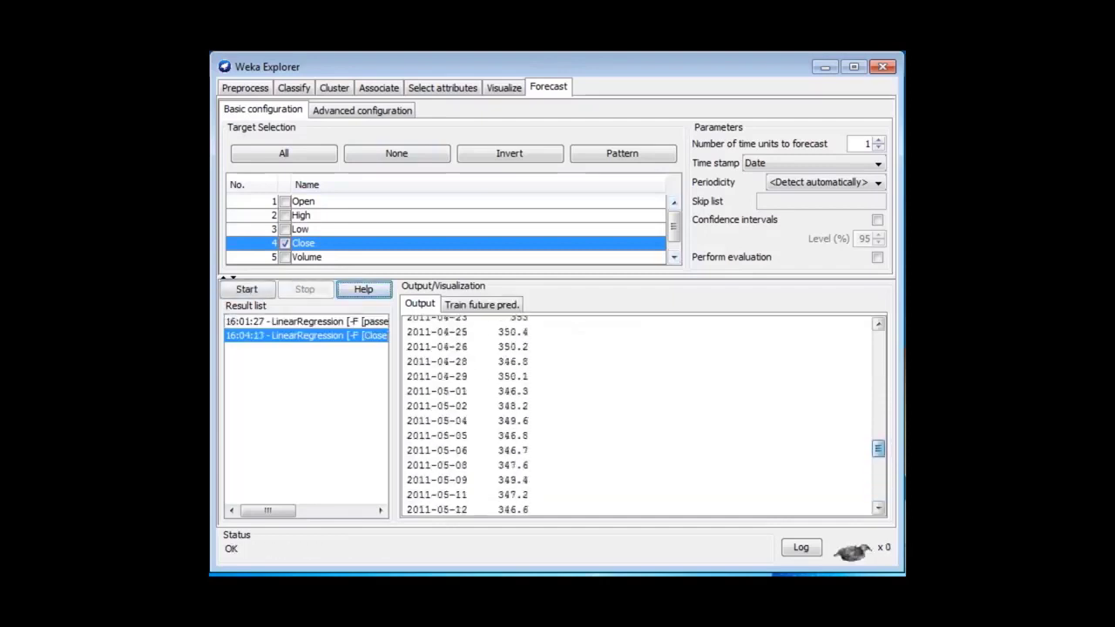
scroll(643, 417, down, 1)
scroll(643, 416, down, 6)
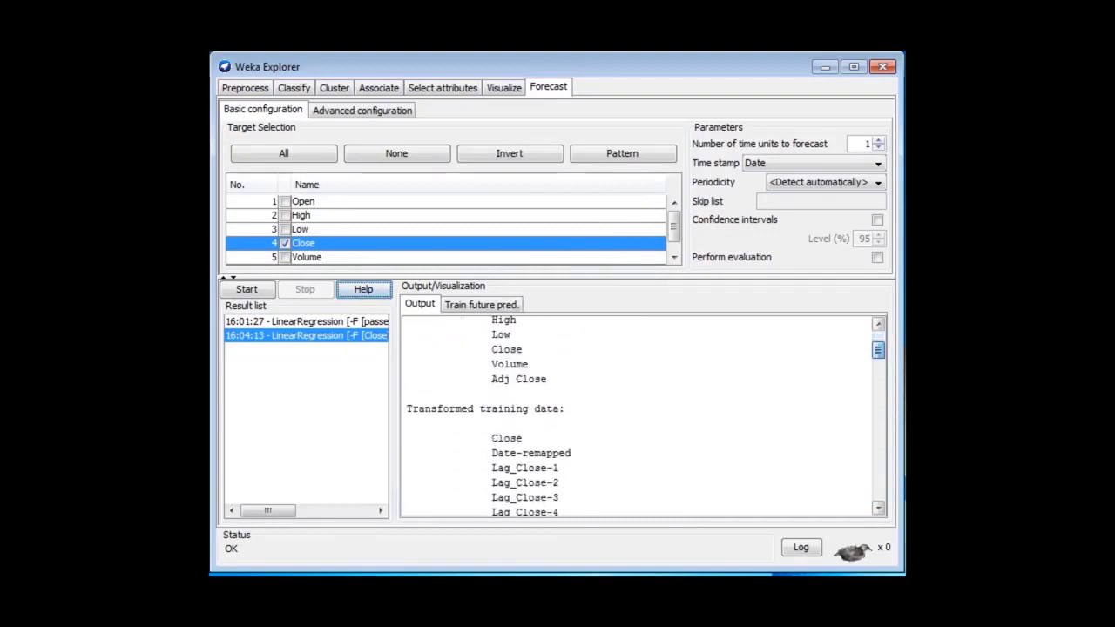
scroll(643, 416, down, 1)
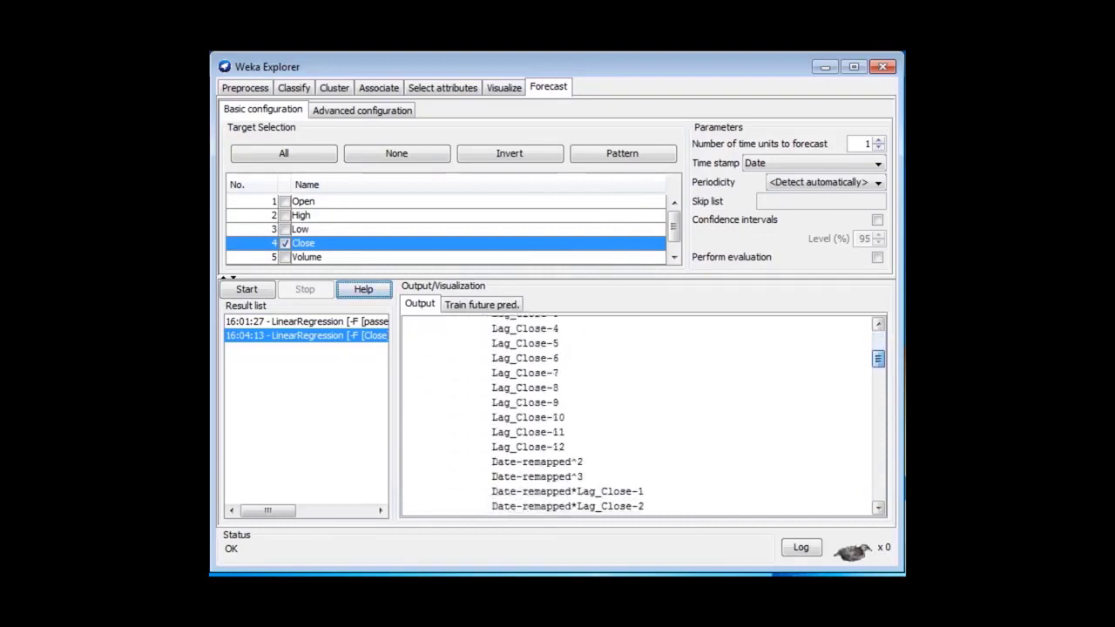
scroll(643, 416, down, 4)
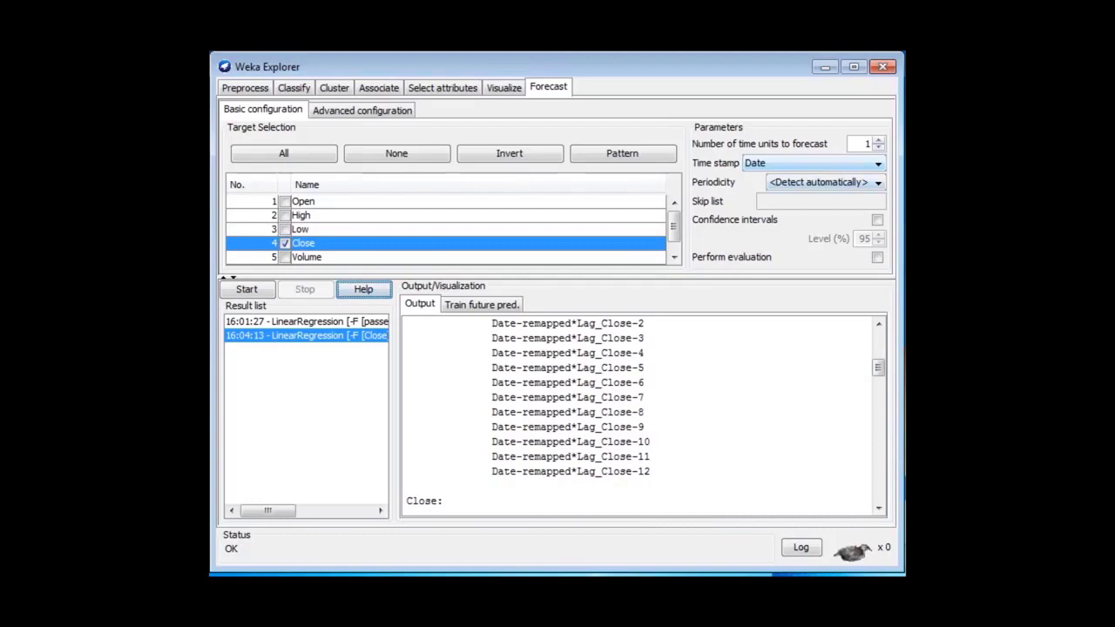
Step: Set the forecast's periodicity to Daily and rerun it
click(878, 182)
click(782, 253)
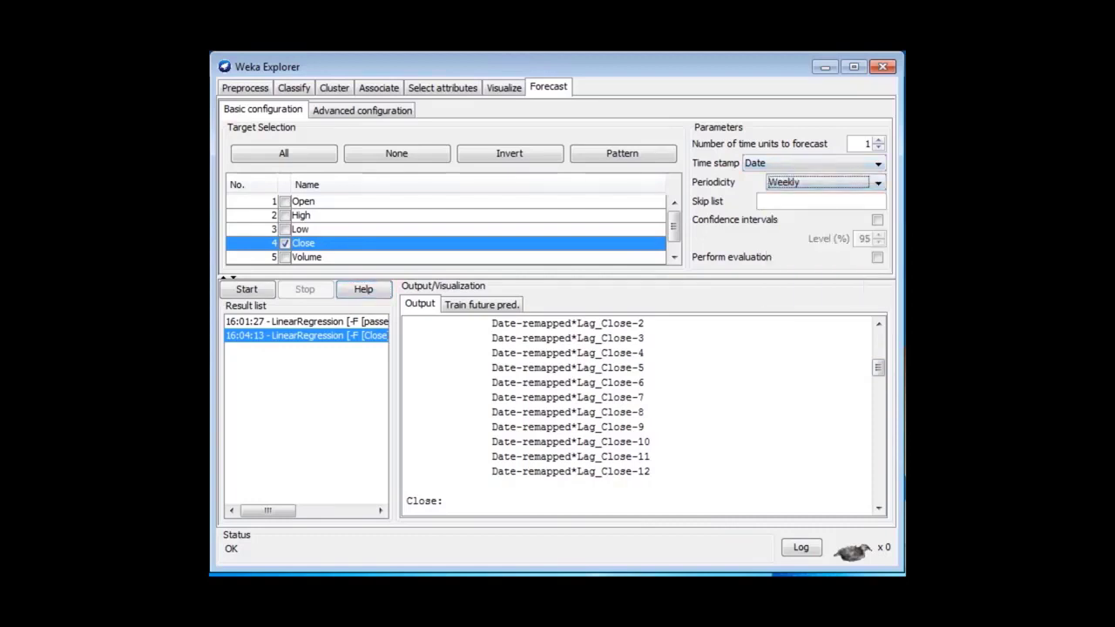
key(alt+Down)
key(Up)
key(Return)
click(247, 289)
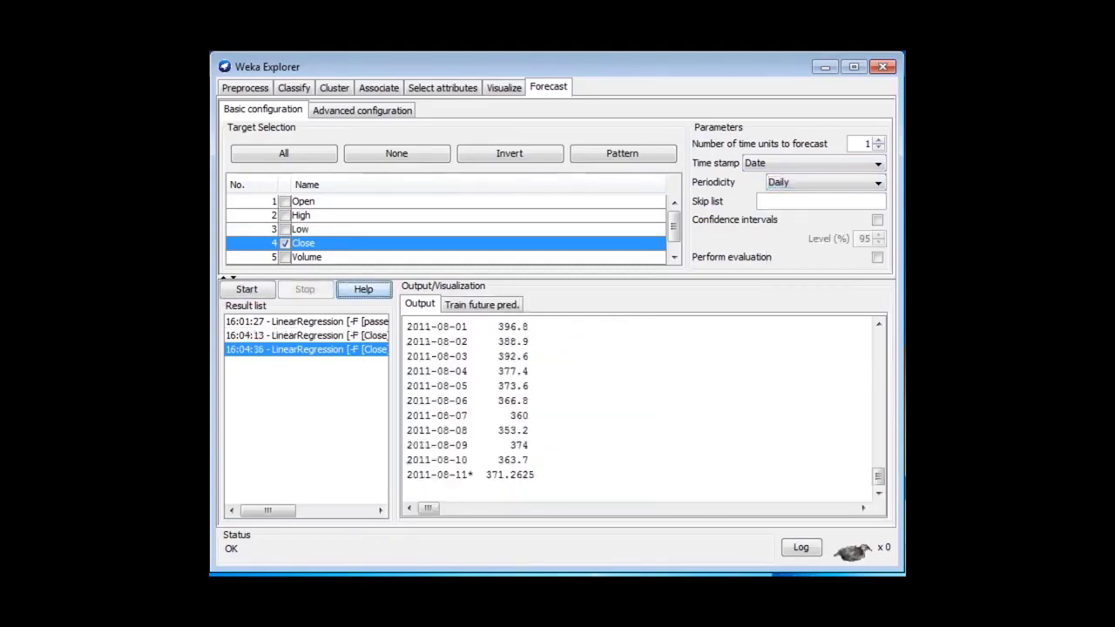
Step: Examine the daily forecast's transformed attributes, the inserted time stamps and the training instances imputed by interpolation
scroll(641, 410, up, 15)
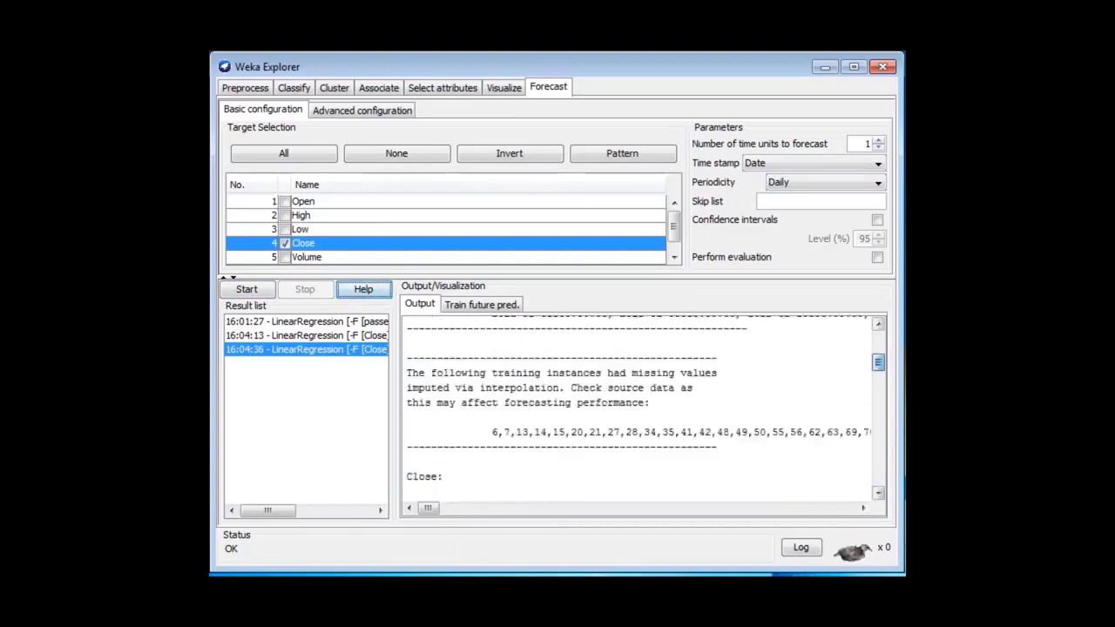
scroll(640, 410, down, 6)
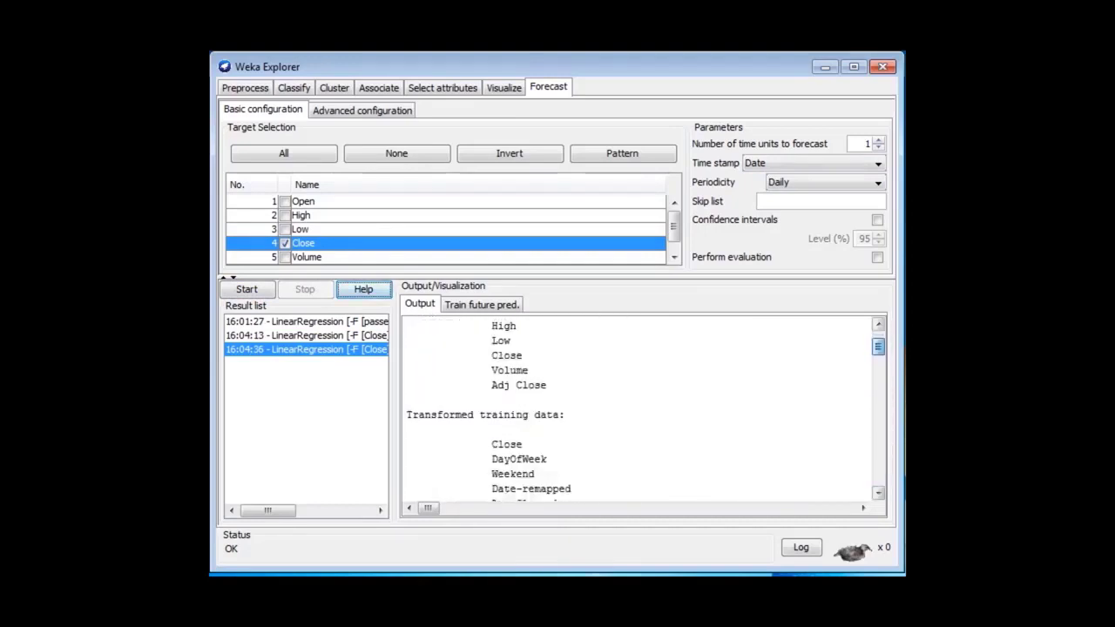
scroll(640, 409, down, 3)
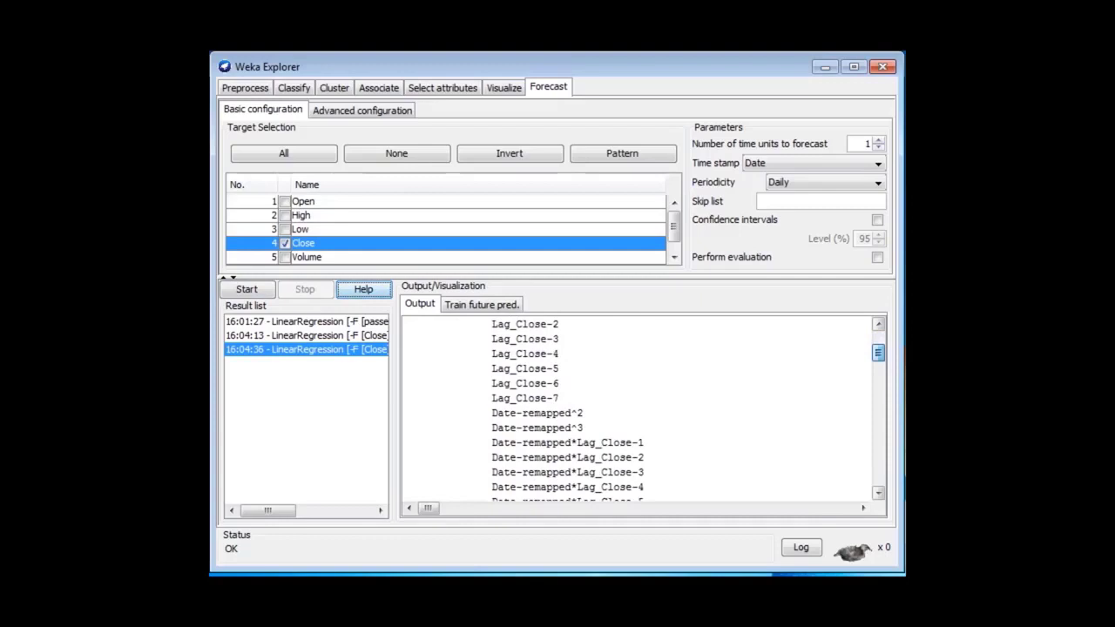
scroll(641, 409, up, 4)
scroll(641, 409, down, 2)
scroll(640, 410, down, 1)
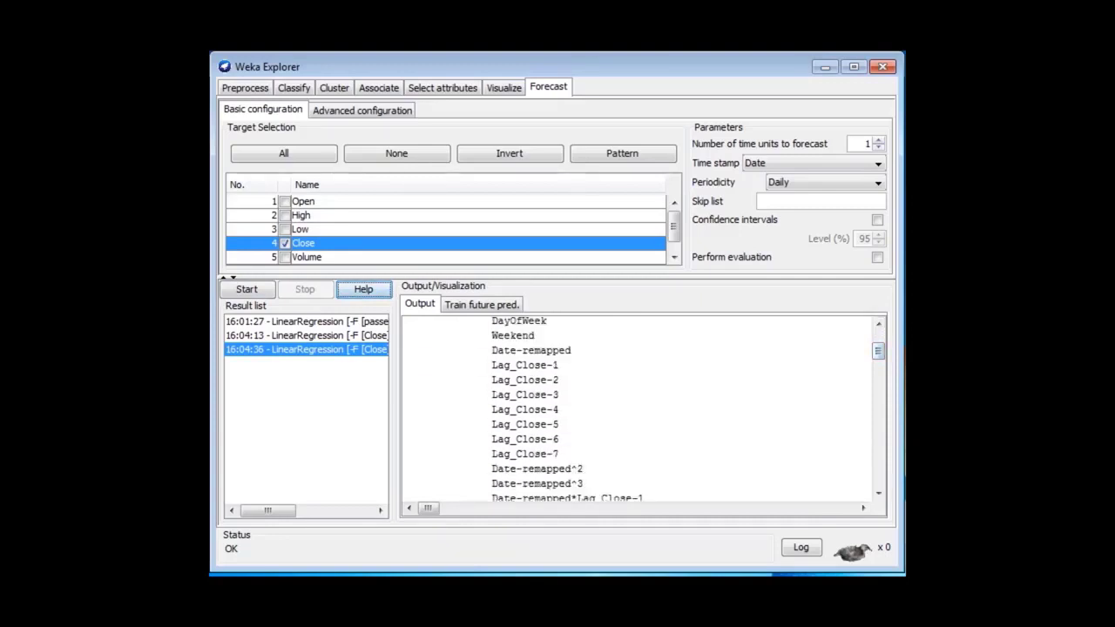
scroll(640, 409, down, 4)
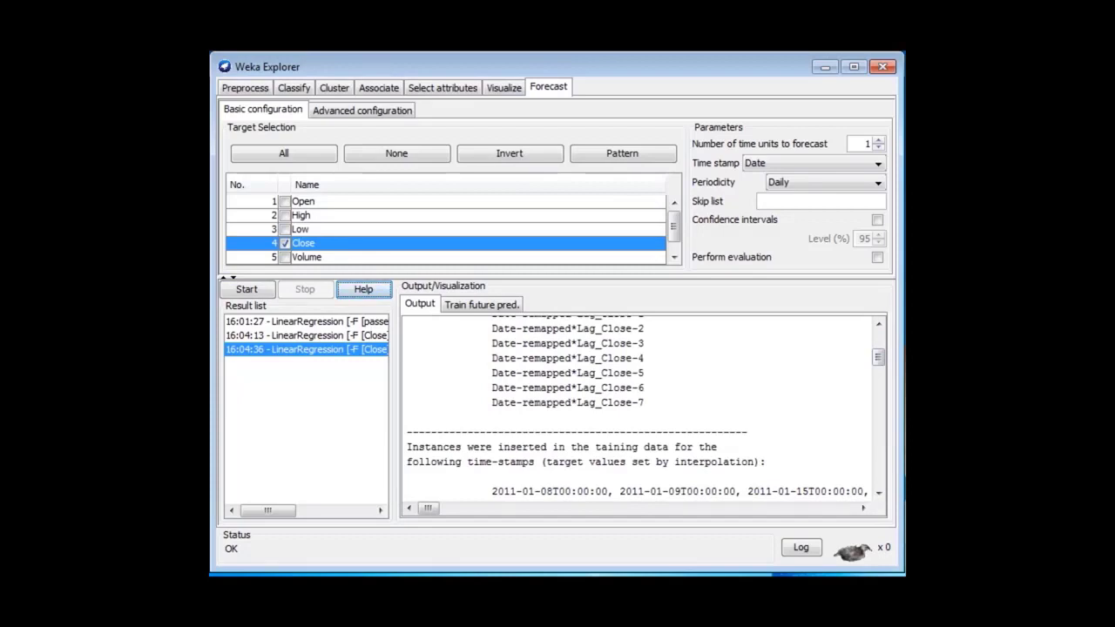
scroll(640, 409, right, 10)
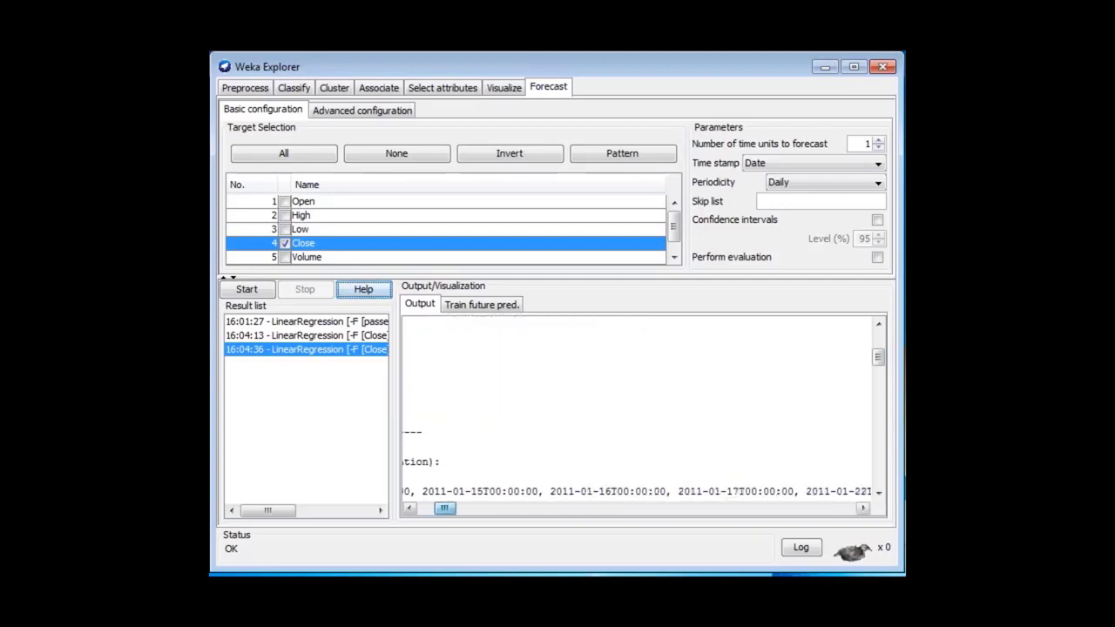
scroll(640, 410, left, 10)
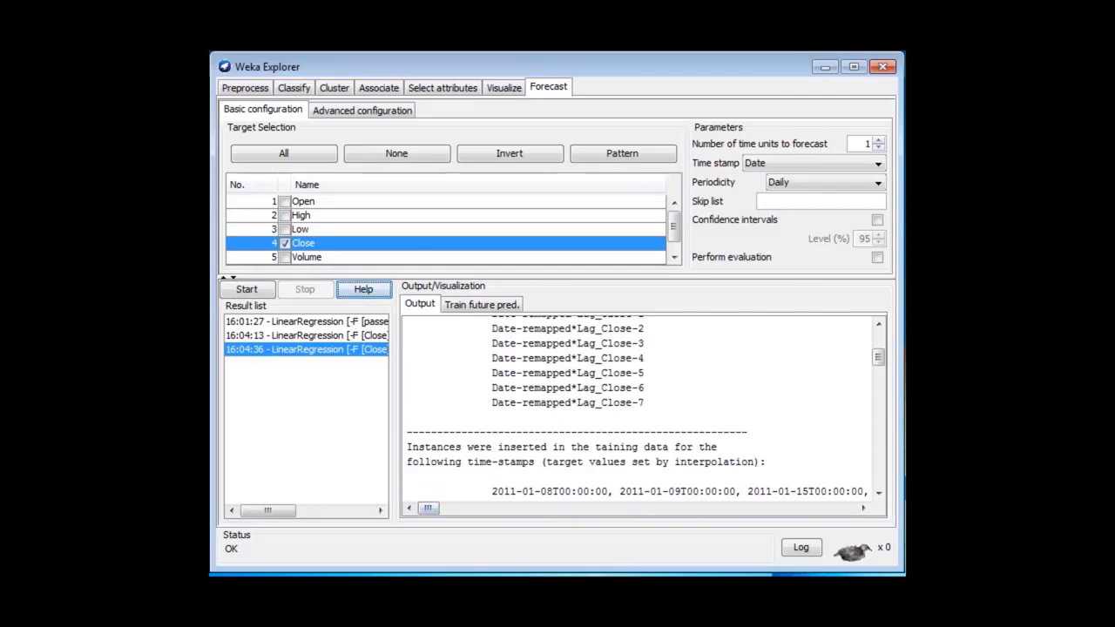
Step: Set the skip list to weekend, rerun the forecast and check which dates are still interpolated
click(760, 201)
text(weekend)
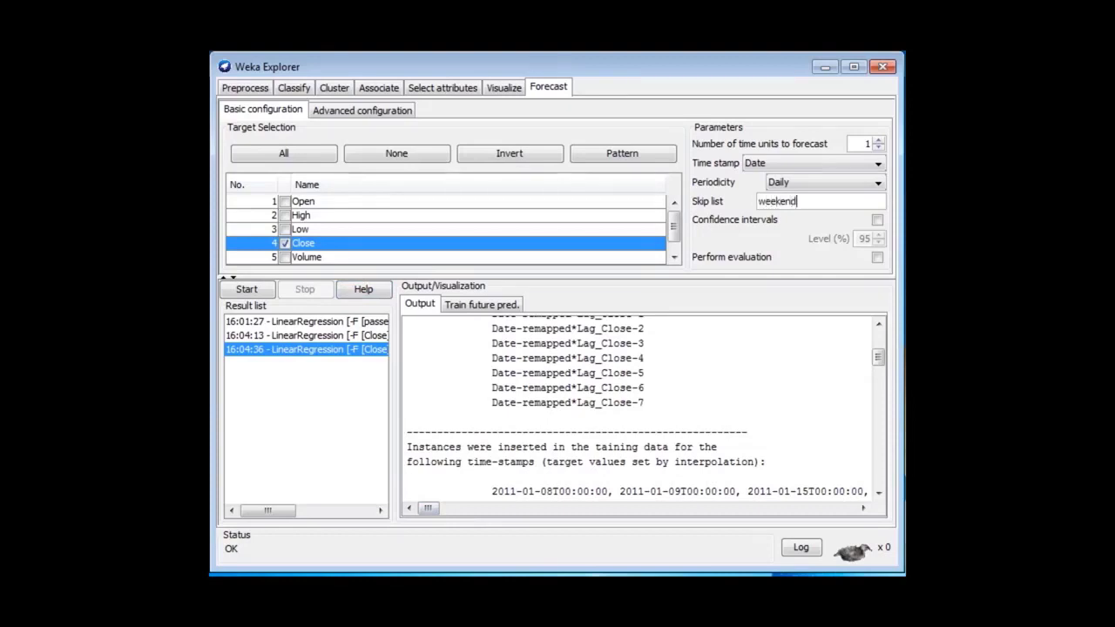
click(247, 288)
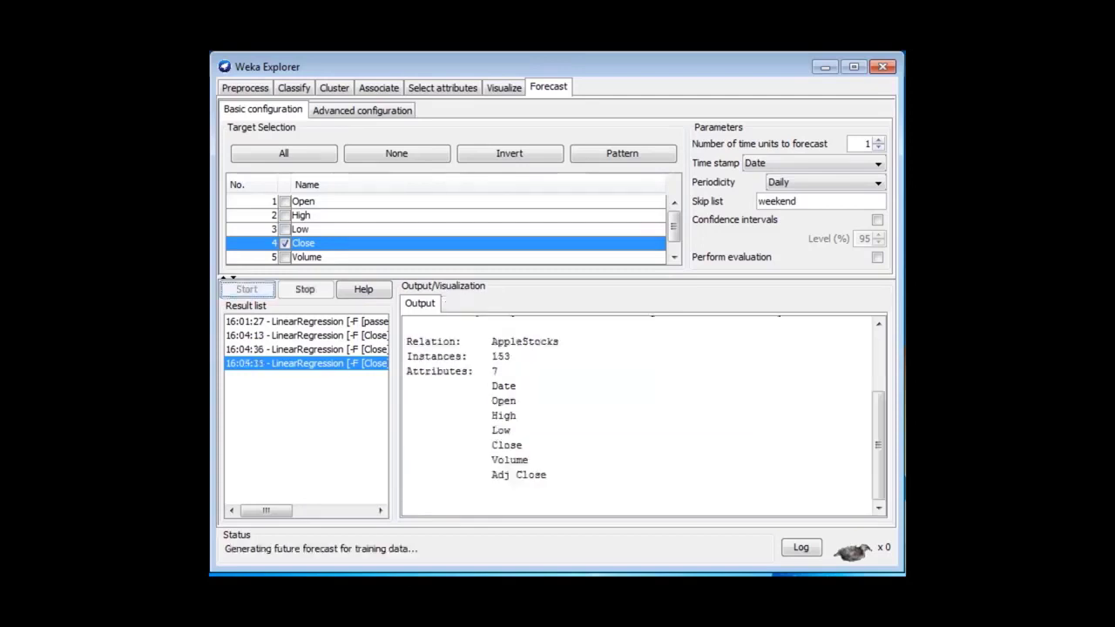
drag(879, 477, 878, 342)
scroll(645, 410, down, 9)
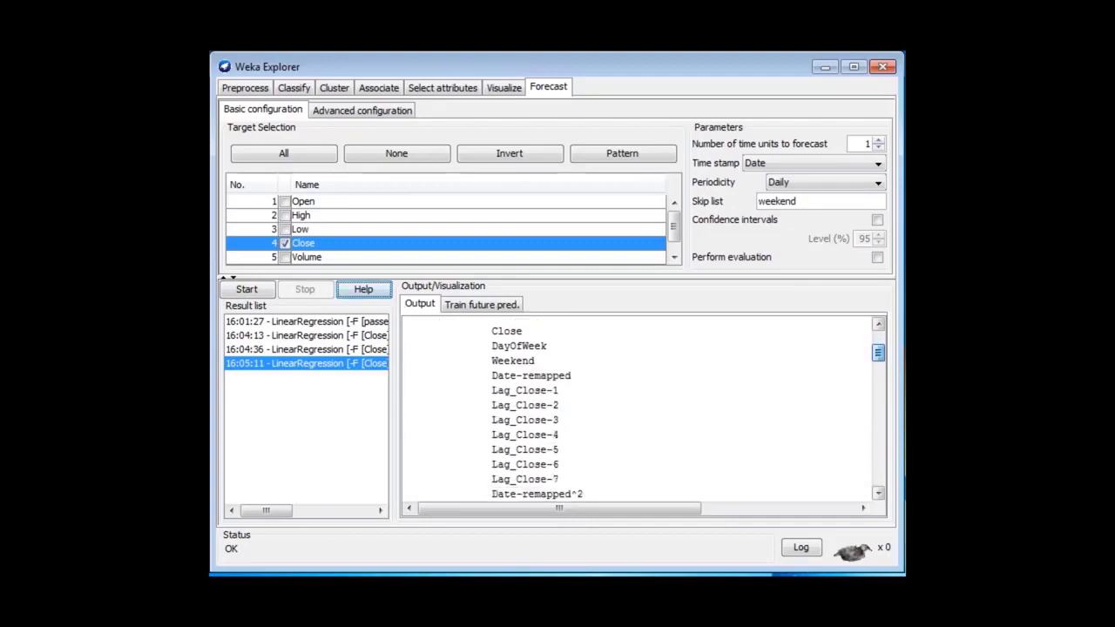
scroll(645, 409, down, 4)
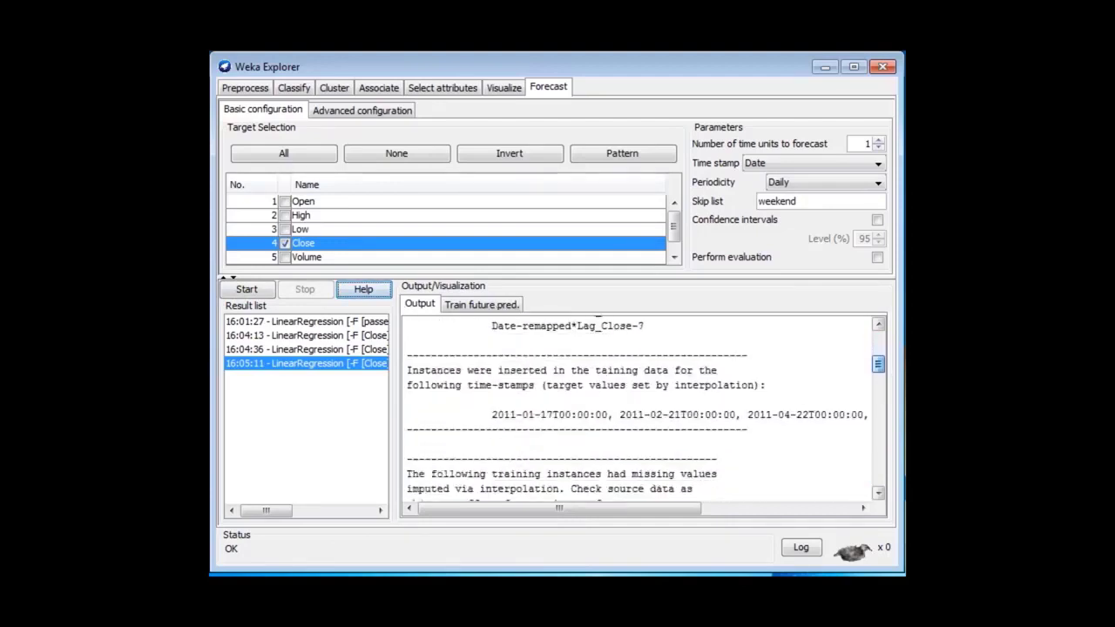
scroll(644, 410, down, 2)
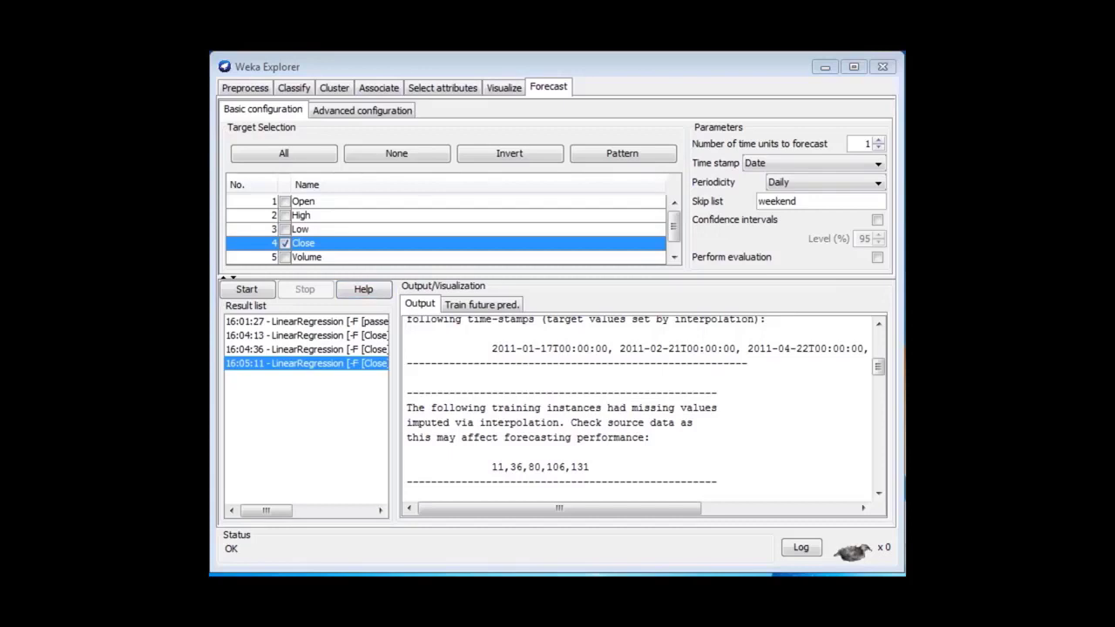
Step: Set the skip list to weekend, 2011-01-17@yyyy-MM-dd, 2011-02-21, 2011-04-22, 2011-05-30, 2011-07-04, and rerun the forecast
key(ctrl+v)
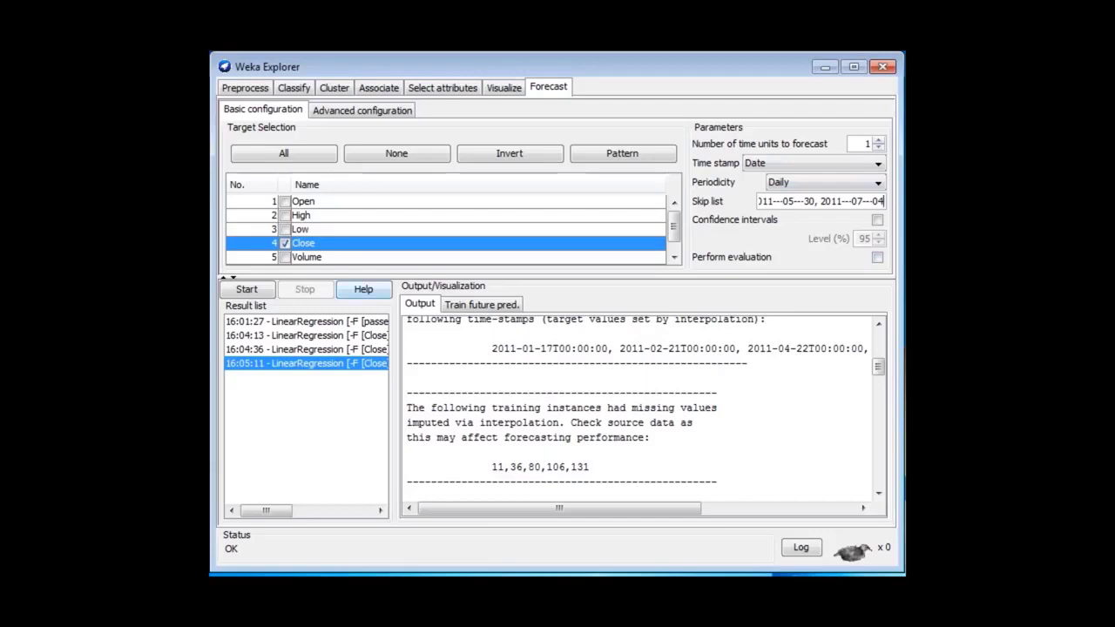
click(246, 288)
scroll(645, 410, up, 20)
scroll(645, 410, down, 6)
scroll(644, 409, down, 7)
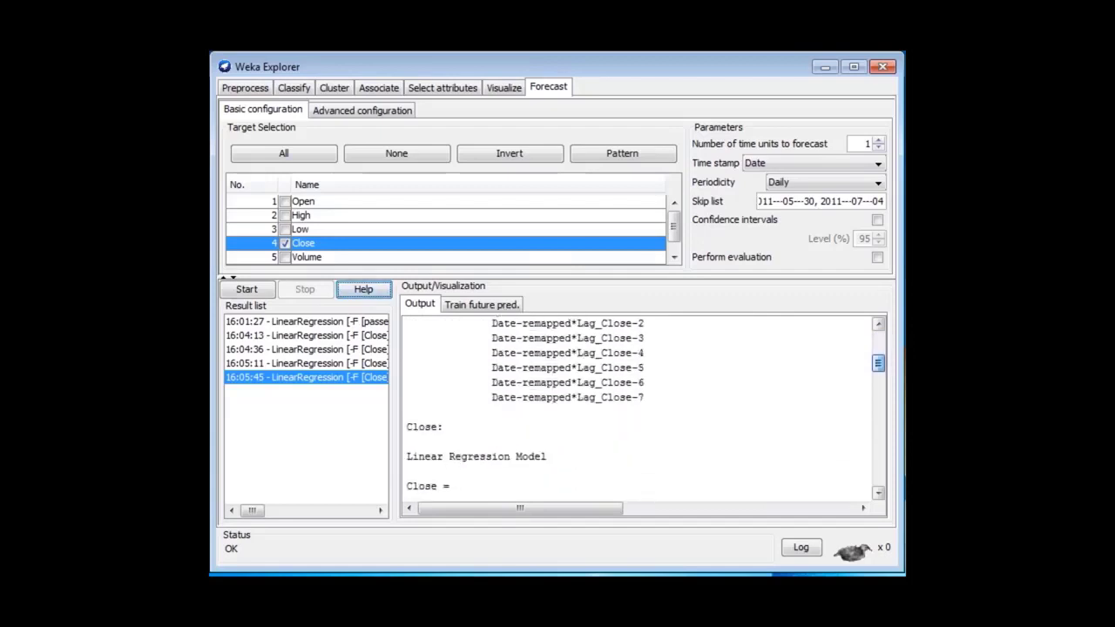
scroll(645, 410, down, 2)
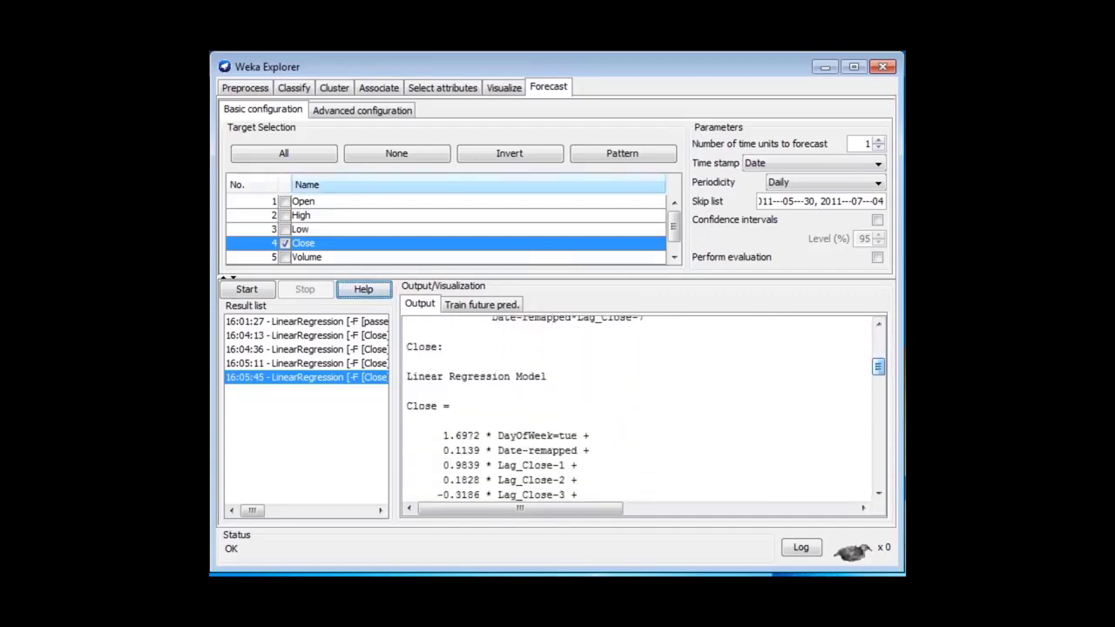
Step: Enable custom lag lengths in the forecast's lag creation settings
click(361, 110)
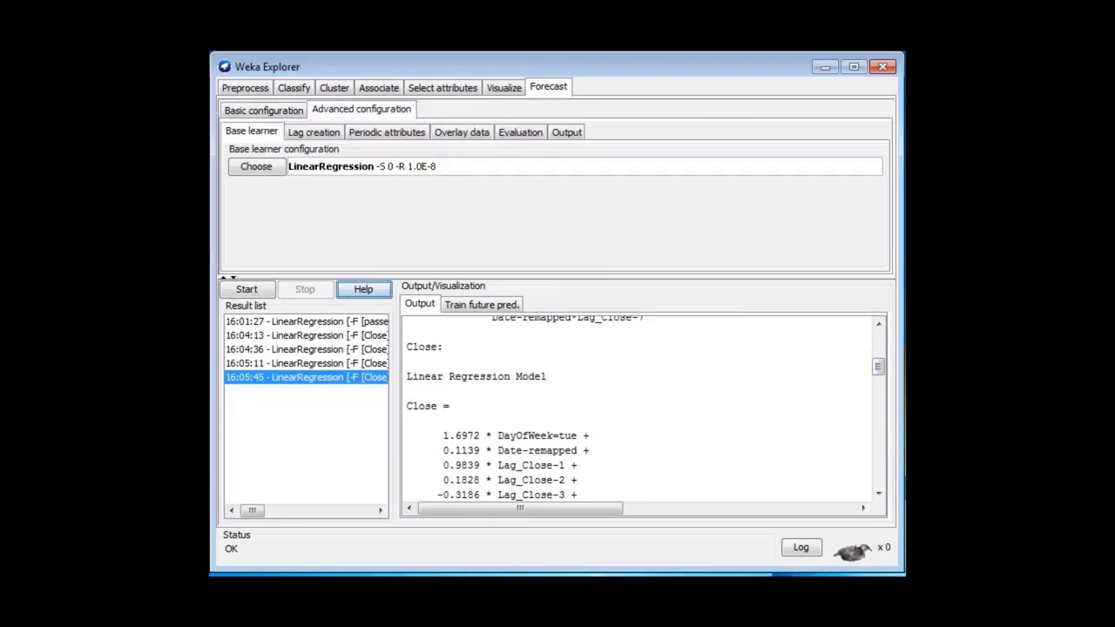
click(313, 133)
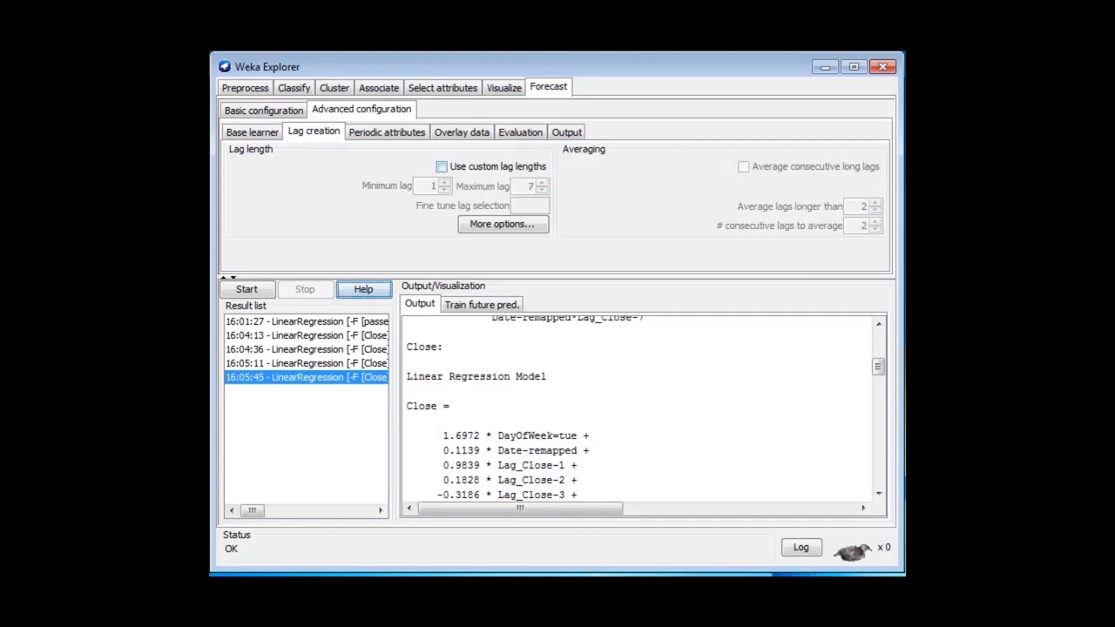
click(442, 166)
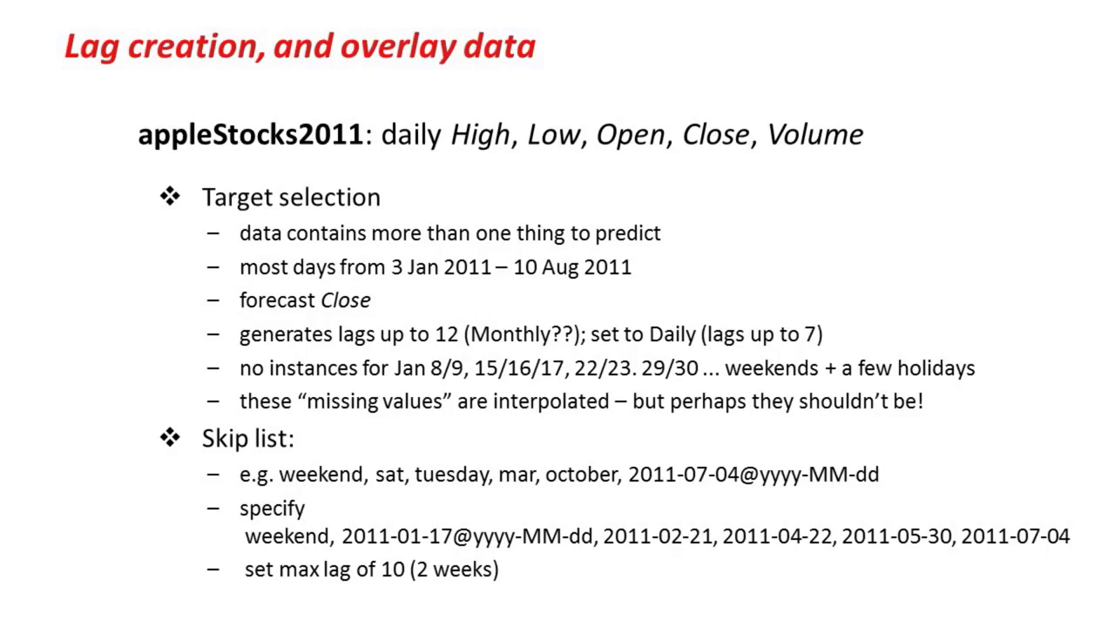
Step: Turn on removal of leading instances with unknown lag values in the additional lag creation options
key(Page_Down)
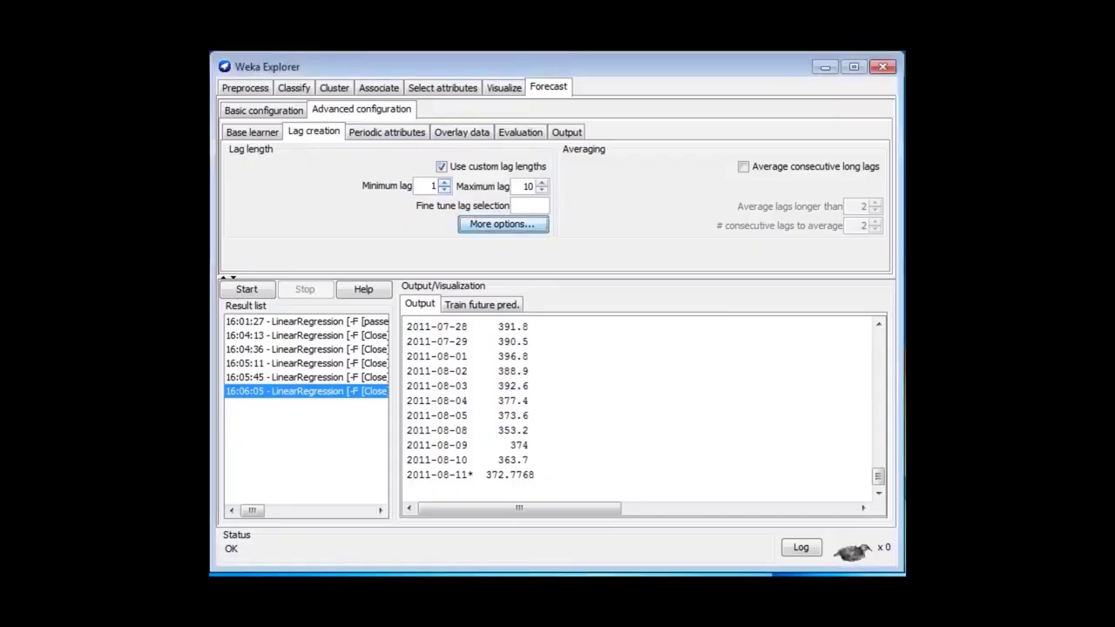
click(515, 224)
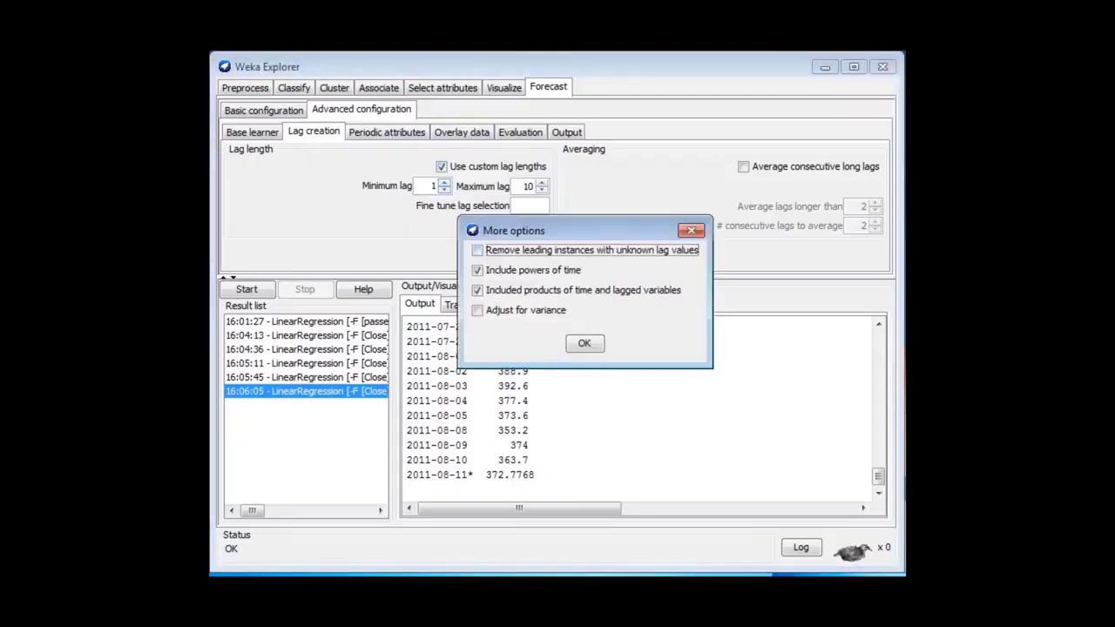
key(space)
key(Return)
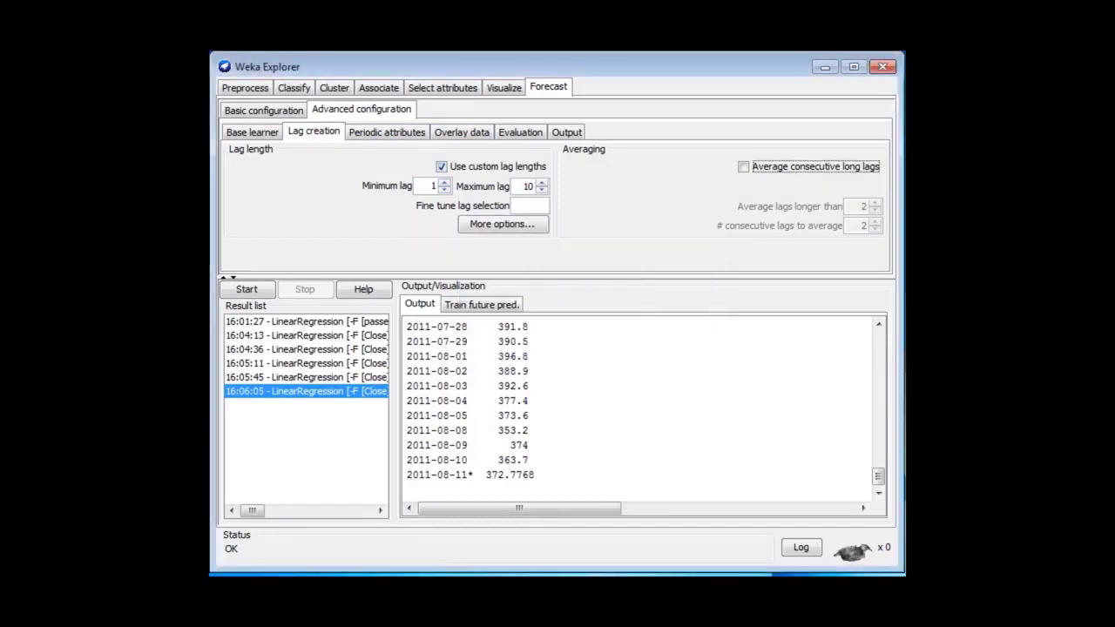
Step: Enable evaluation on training and on held out training with a 0.3 fraction, and rerun the forecast
click(520, 132)
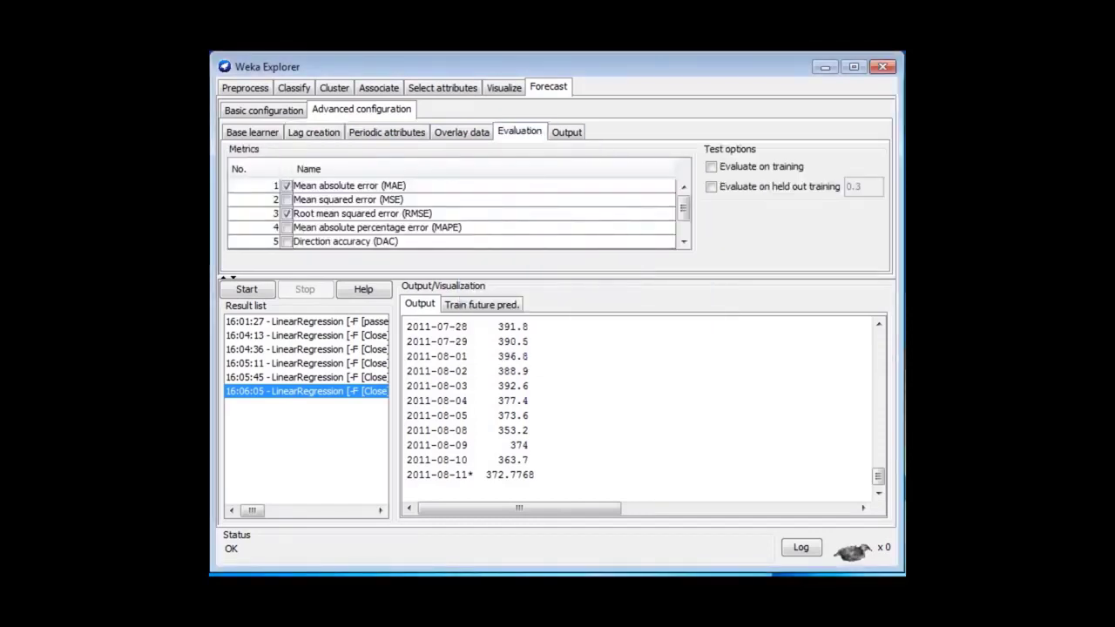
click(712, 166)
click(712, 186)
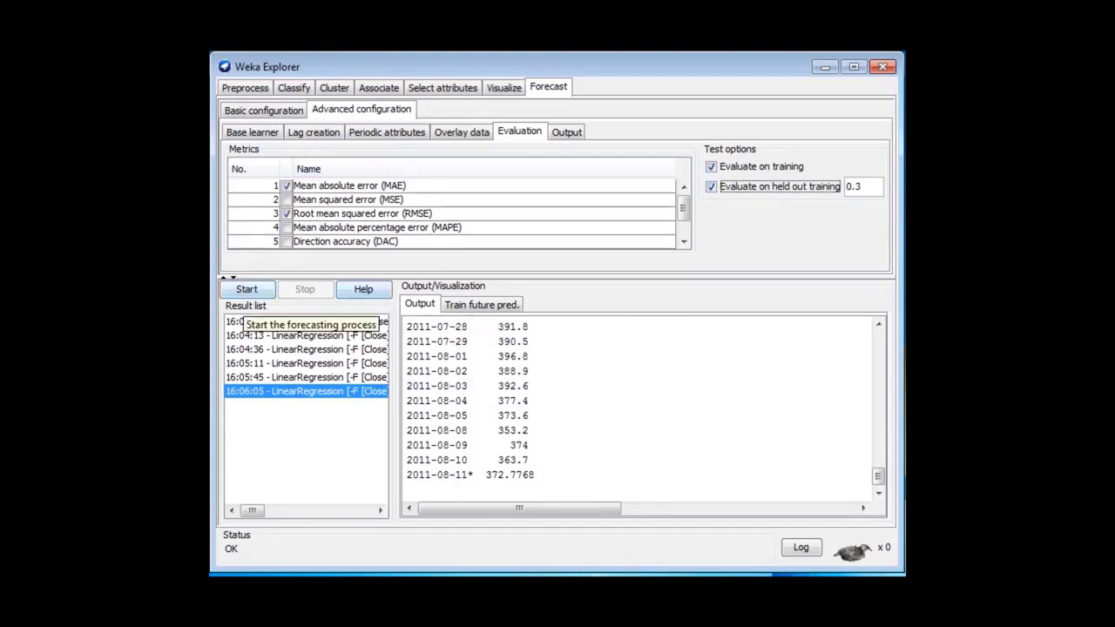
click(247, 289)
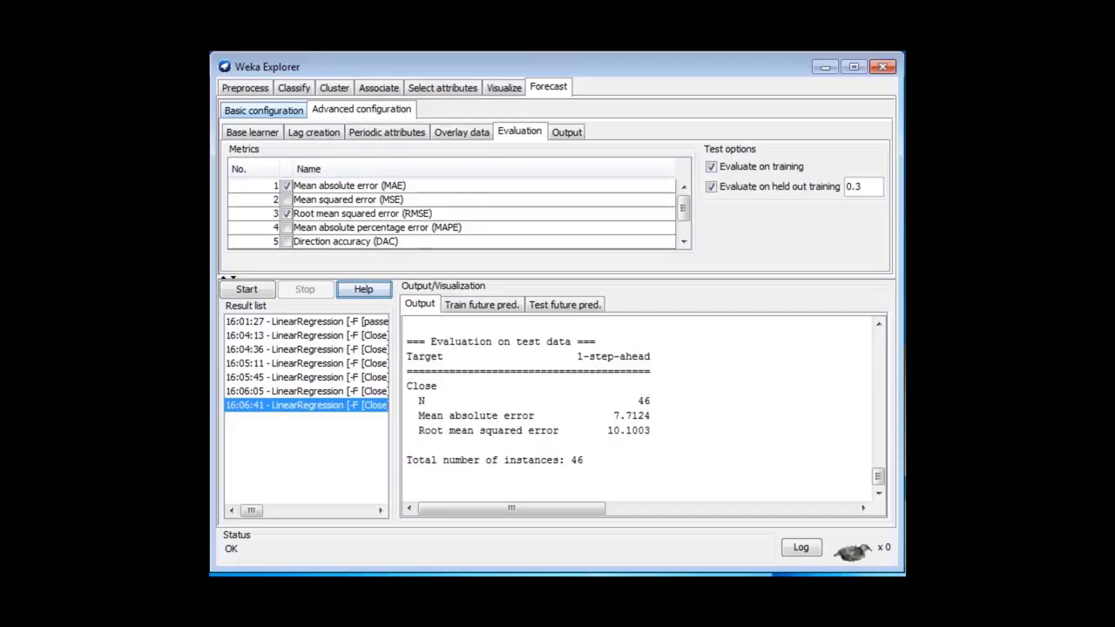
Step: Add High as a forecast target alongside Close and rerun the forecast
click(264, 110)
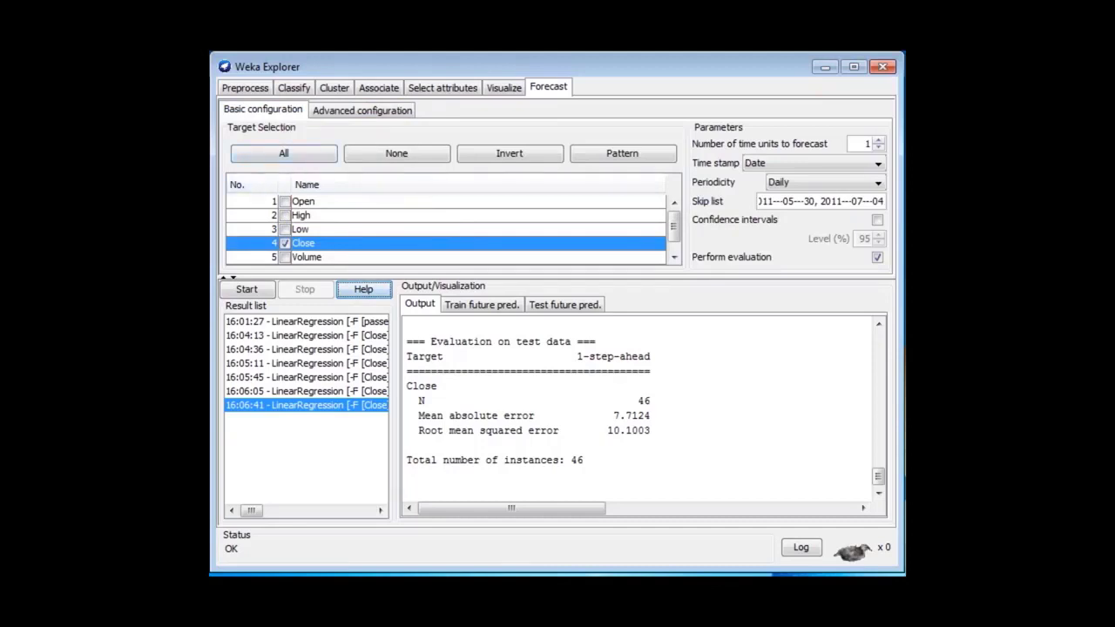
click(285, 215)
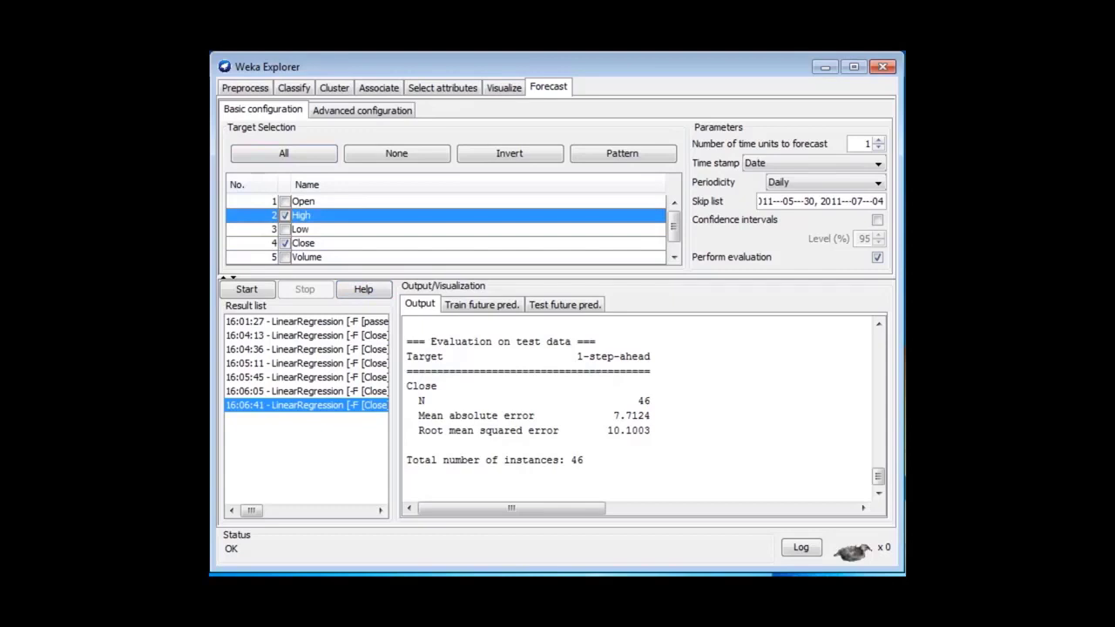
click(247, 290)
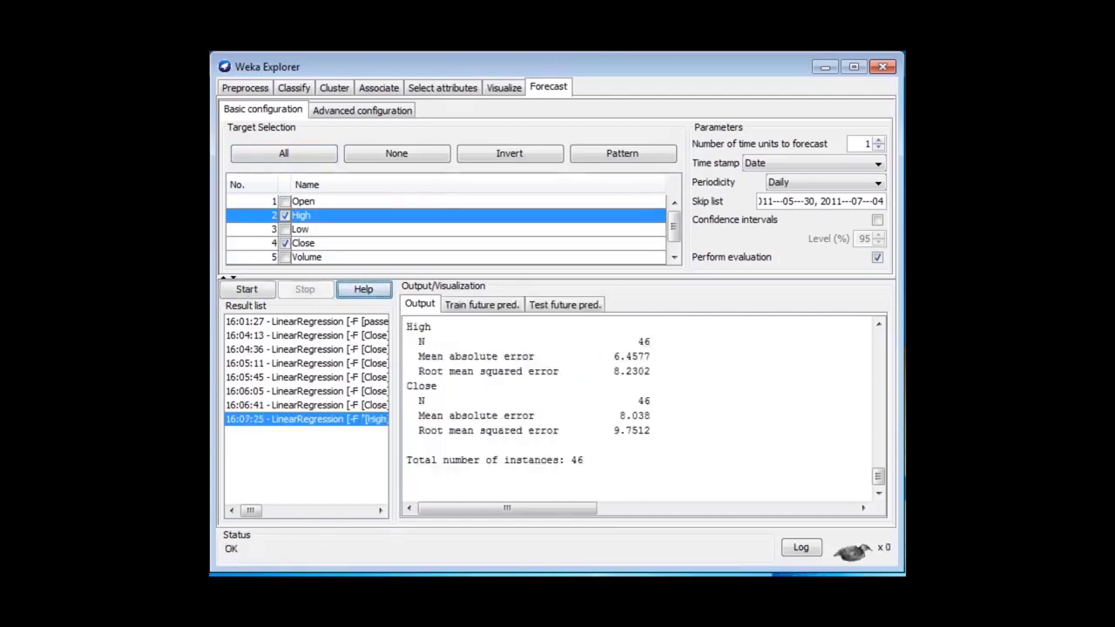
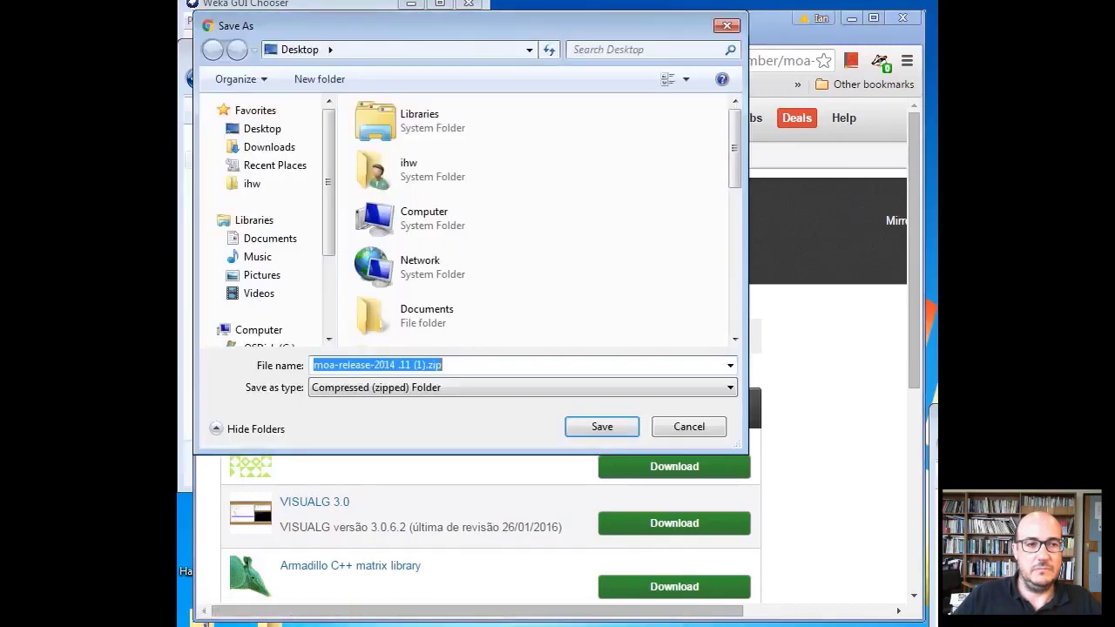
Step: Cancel saving the MOA release zip and launch MOA by running moa.bat from the bin folder, accepting the security warning
key(Escape)
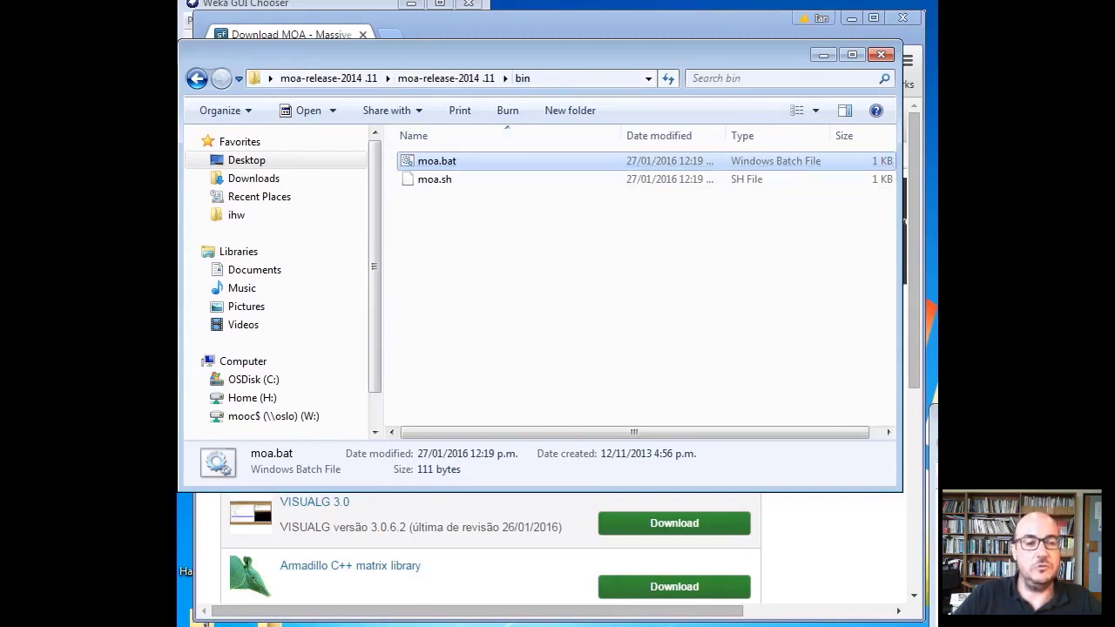
click(434, 178)
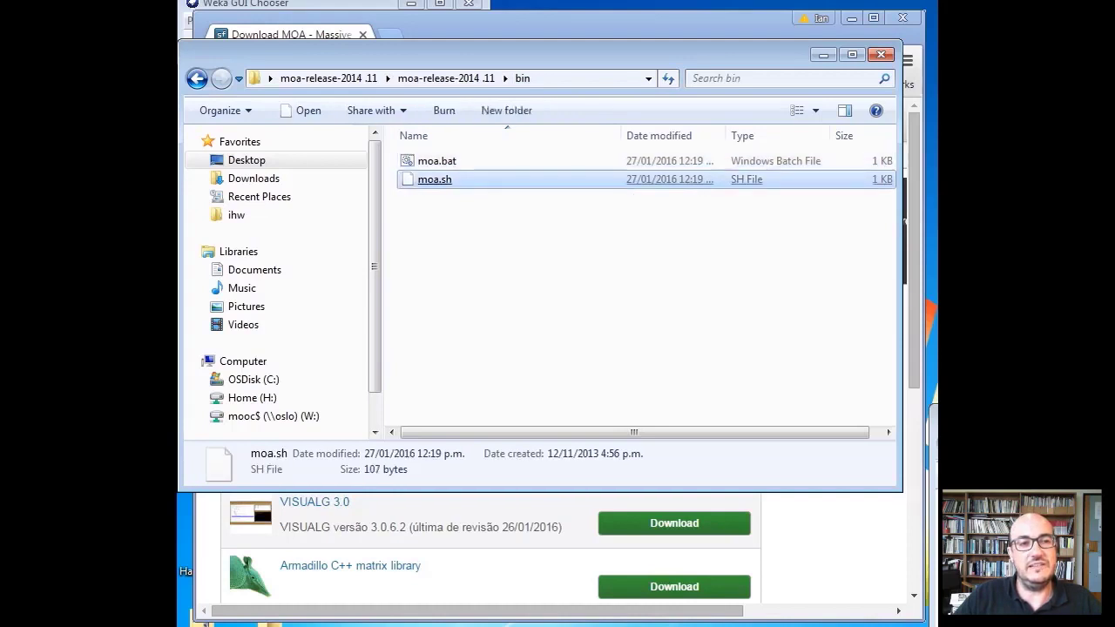
double_click(436, 160)
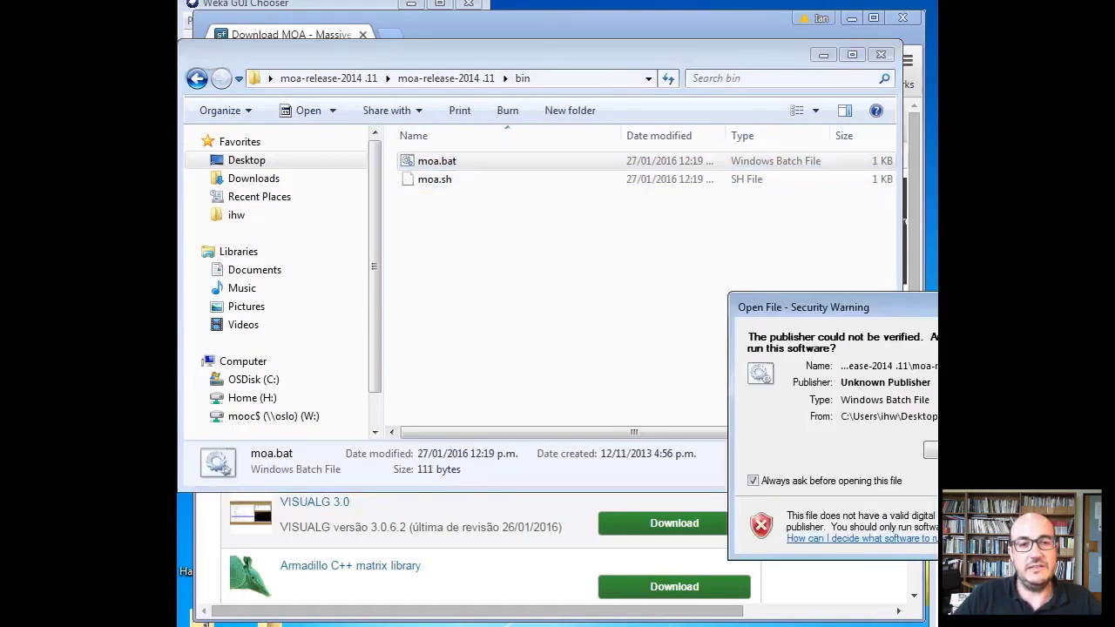
click(930, 450)
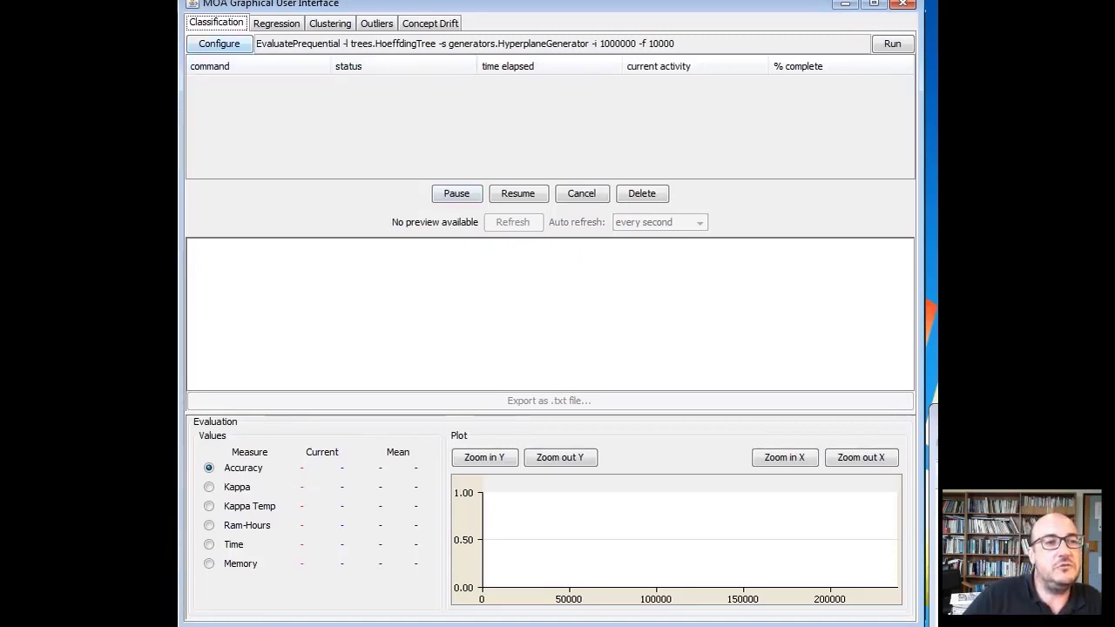
Step: Look through MOA's Regression, Clustering, Outliers and Concept Drift sections and return to Classification
click(270, 24)
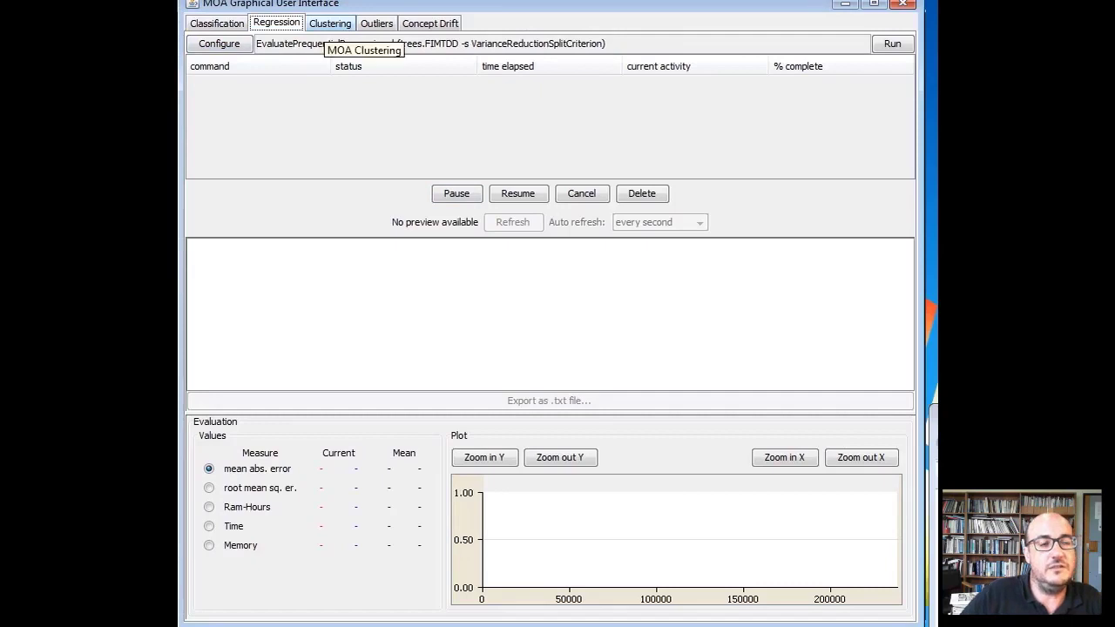
click(330, 24)
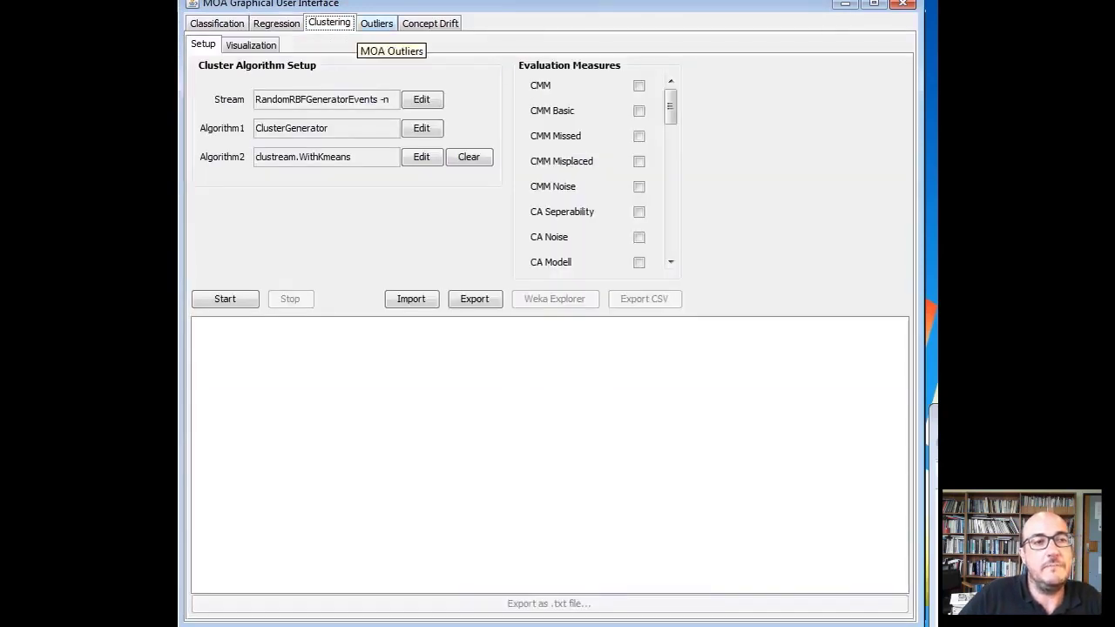
click(376, 23)
click(430, 24)
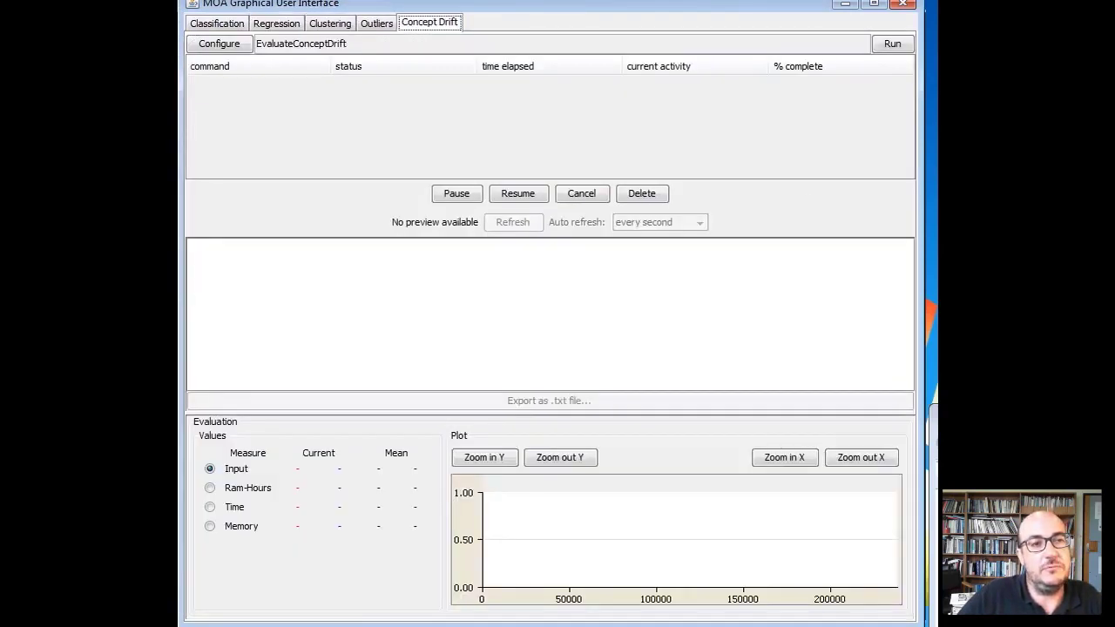
click(217, 23)
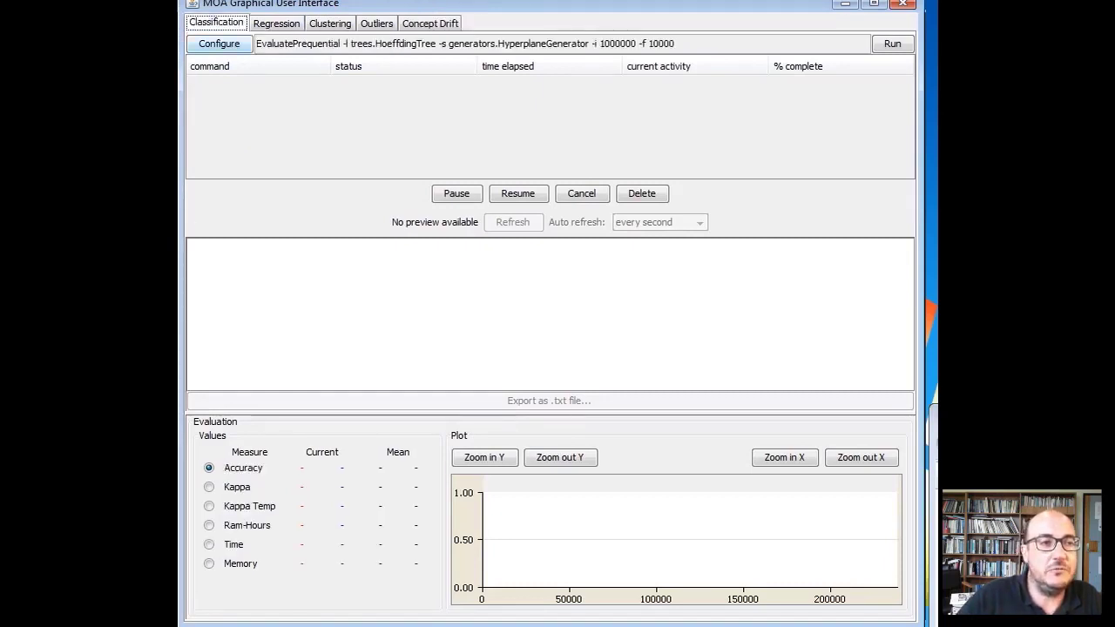
Step: Configure the classification task as EvaluatePeriodicHeldOutTest, keeping trees.HoeffdingTree as the learner with its default options
click(219, 43)
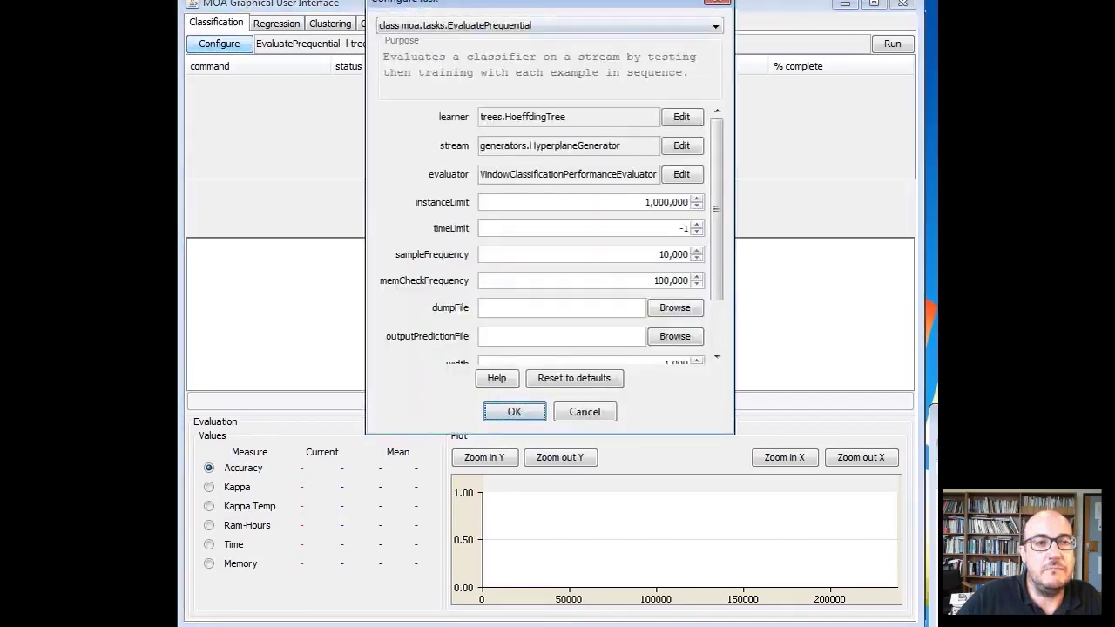
click(549, 25)
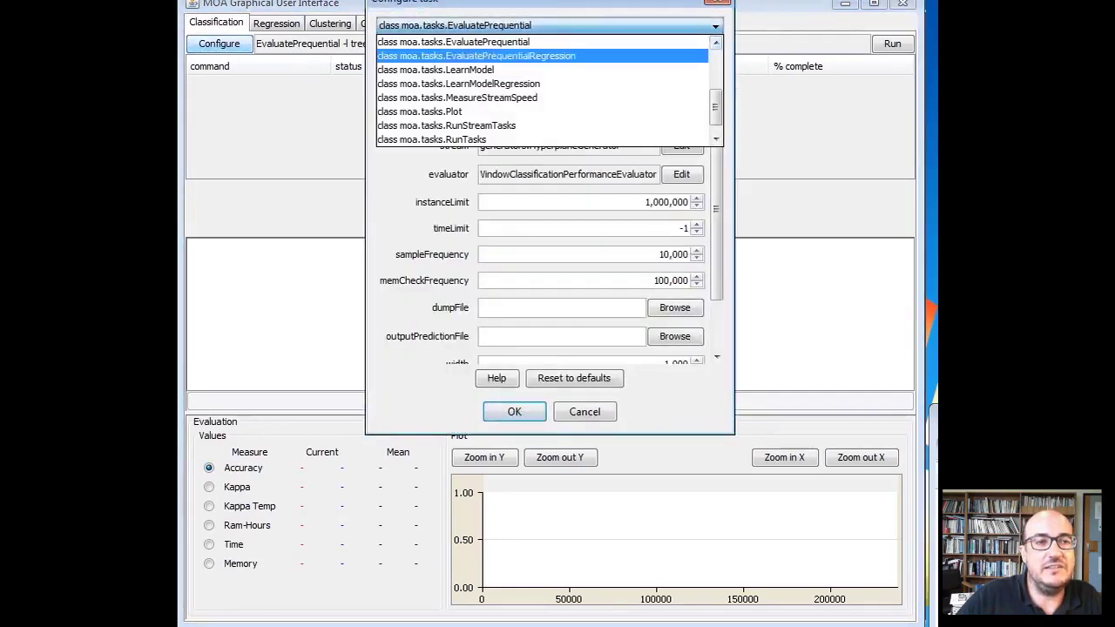
scroll(544, 87, down, 1)
scroll(545, 87, up, 1)
scroll(544, 87, up, 1)
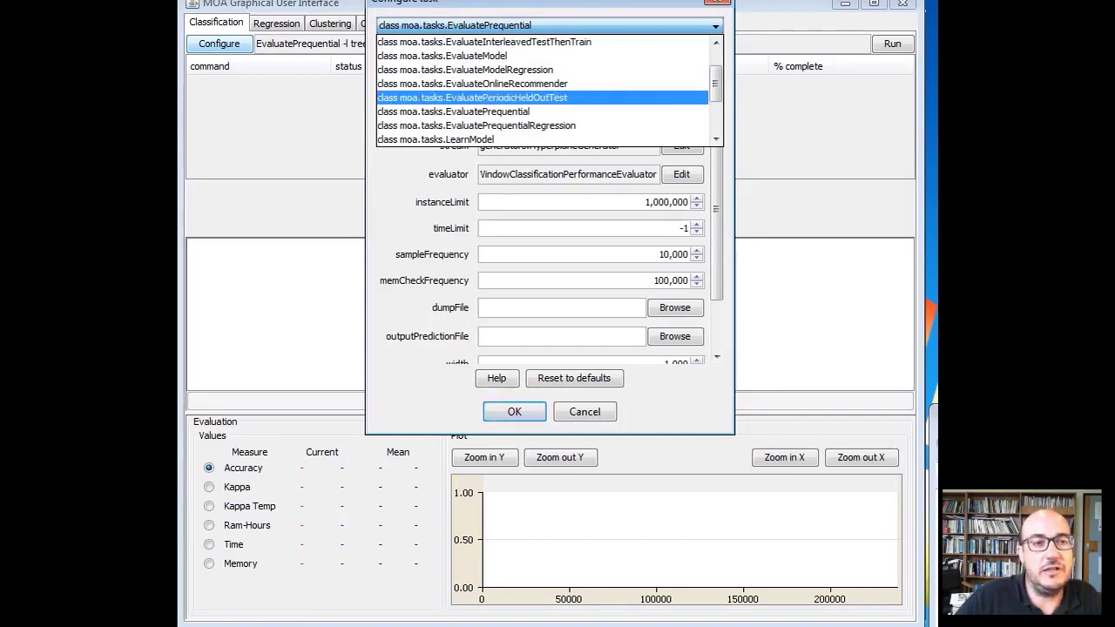
click(473, 98)
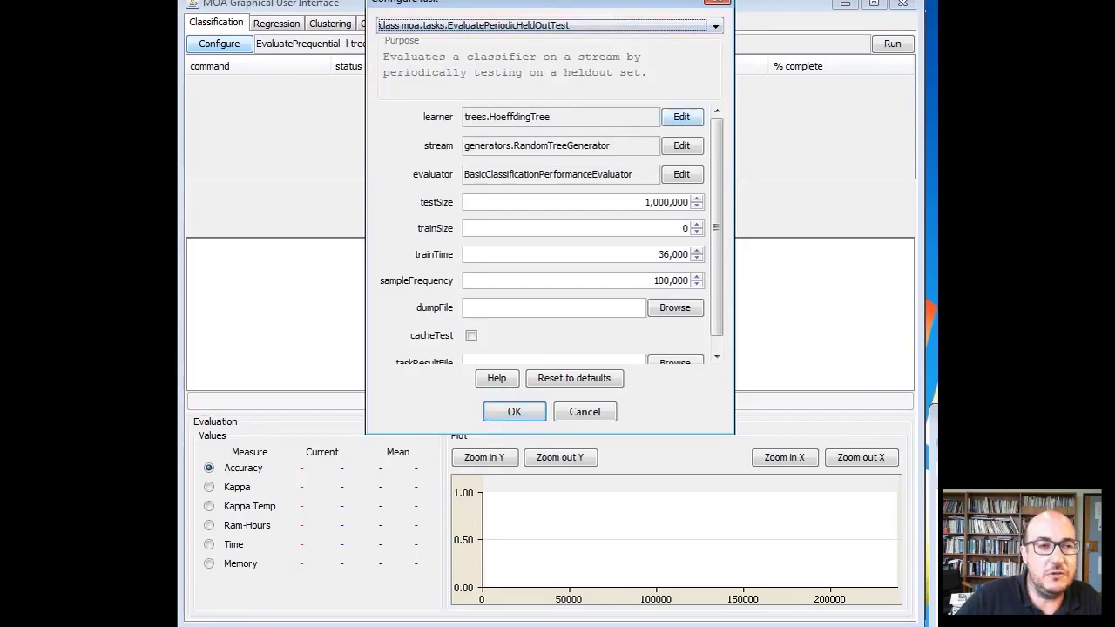
click(681, 115)
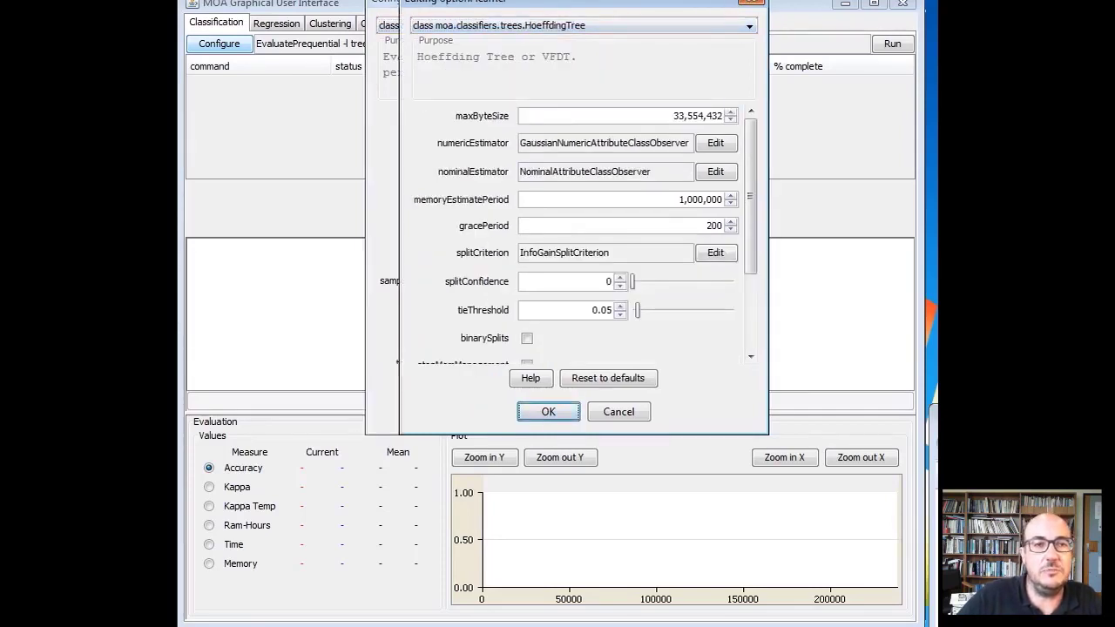
click(548, 411)
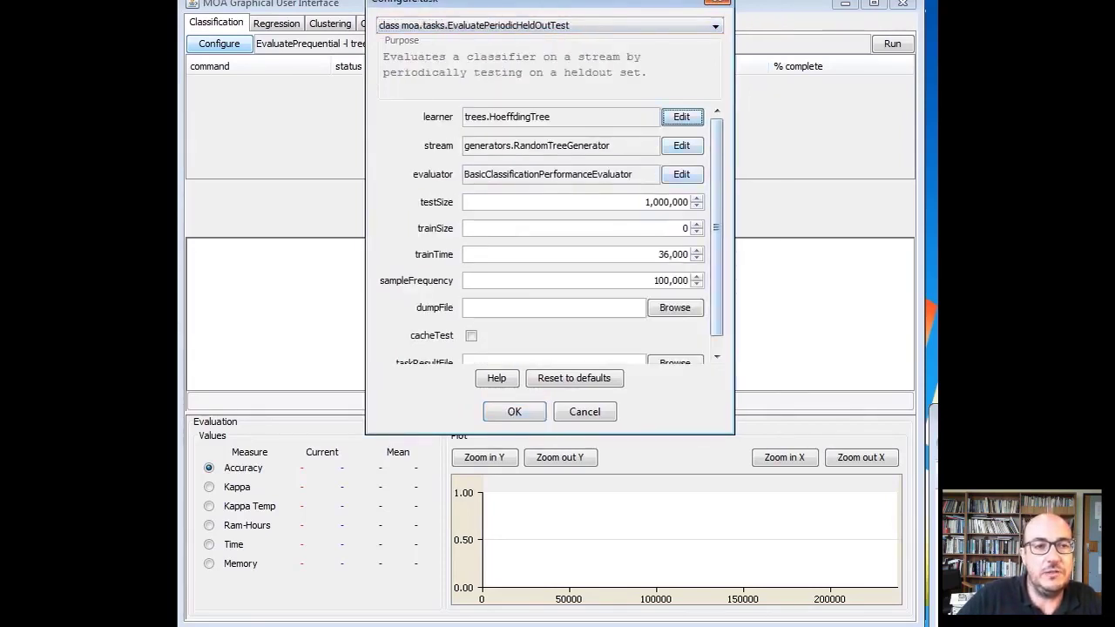
Step: Set the task's stream to generators.HyperplaneGenerator with its default options
key(Tab)
key(space)
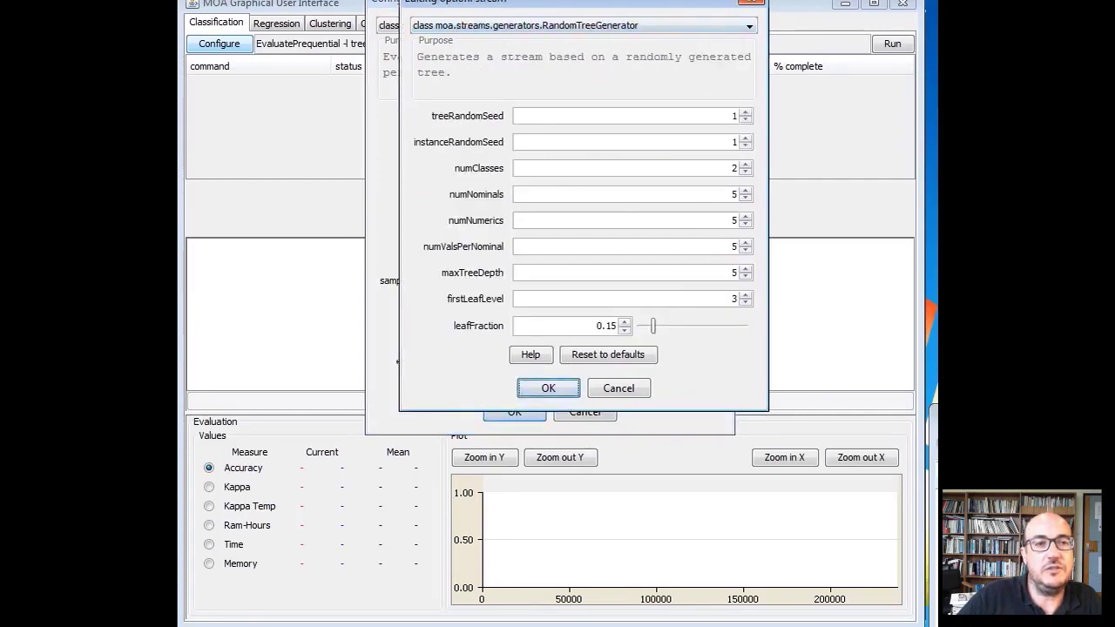
key(Down)
key(Down)
key(Down)
key(Down)
key(Down)
key(Down)
key(Down)
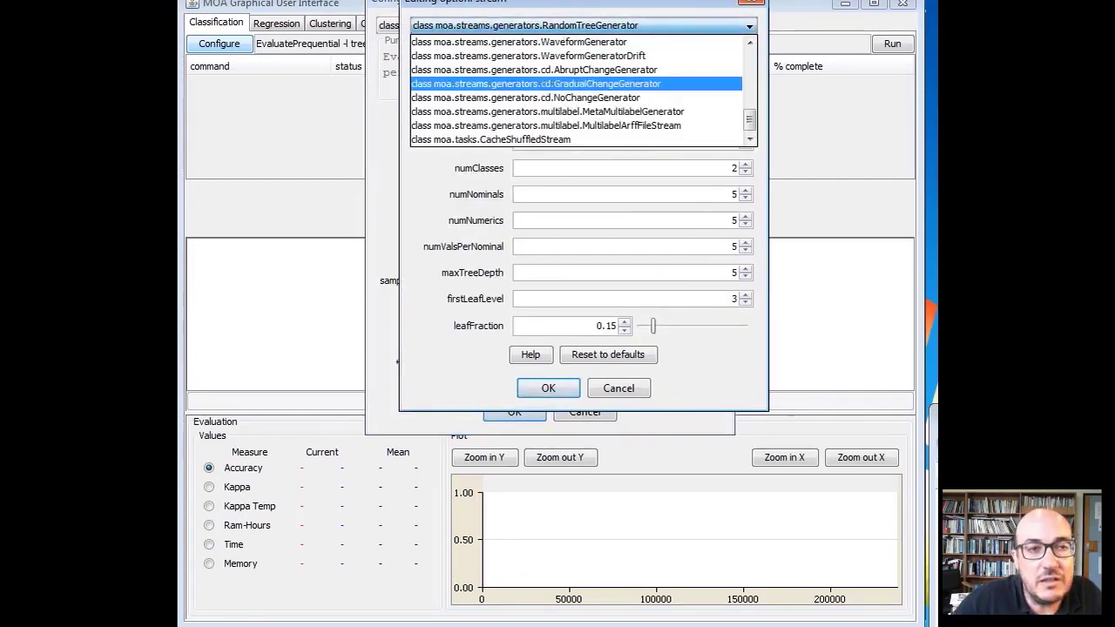
key(Up)
key(Up)
key(Up)
key(Up)
key(Up)
key(Up)
key(Up)
key(Up)
key(Up)
key(Up)
key(Up)
key(Up)
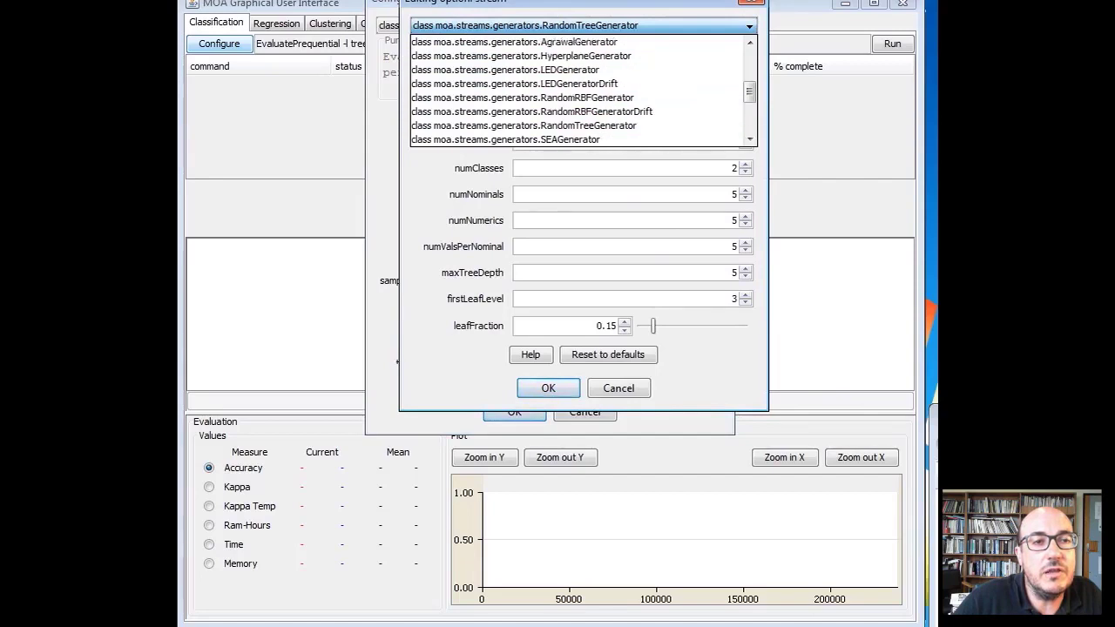
key(Down)
key(Return)
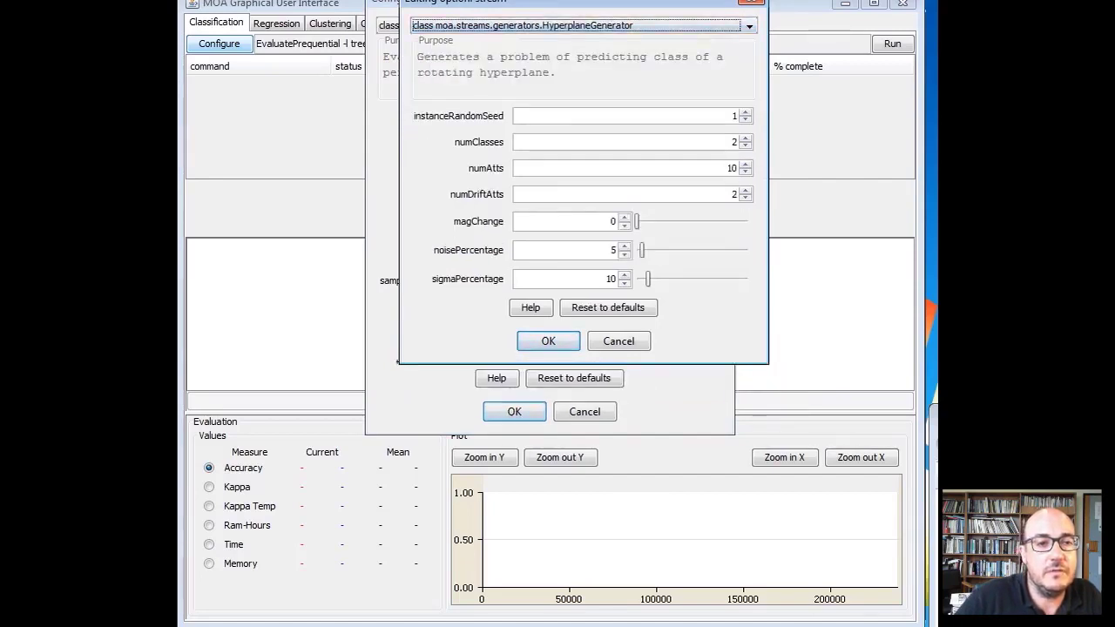
key(Return)
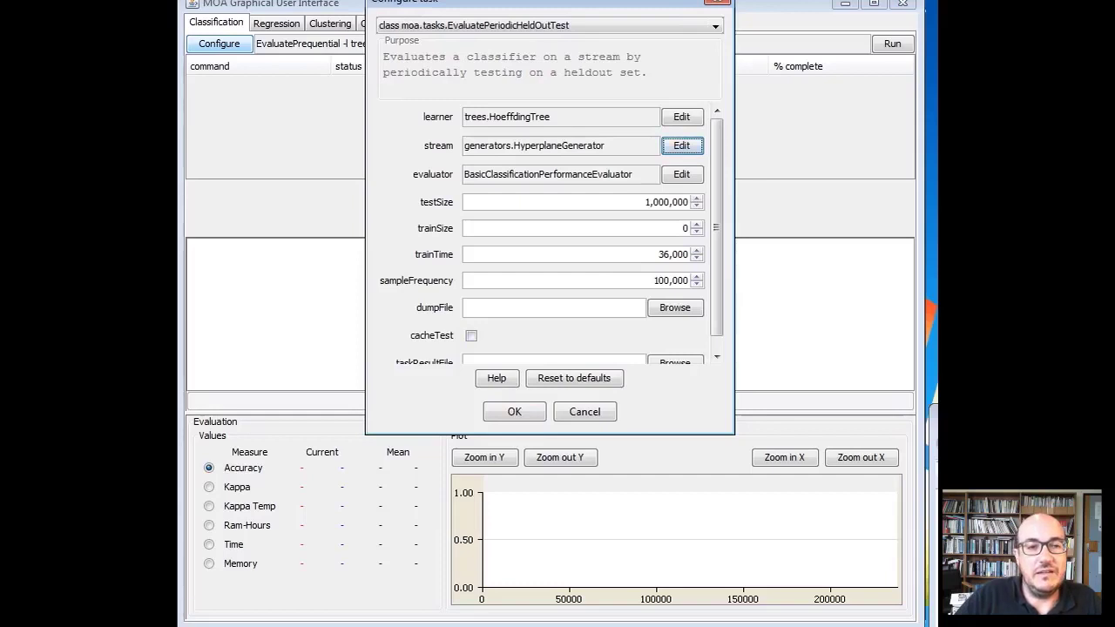
Step: Set the held-out task's testSize to 1,000 and trainSize to 1,000,000
key(Tab)
key(Tab)
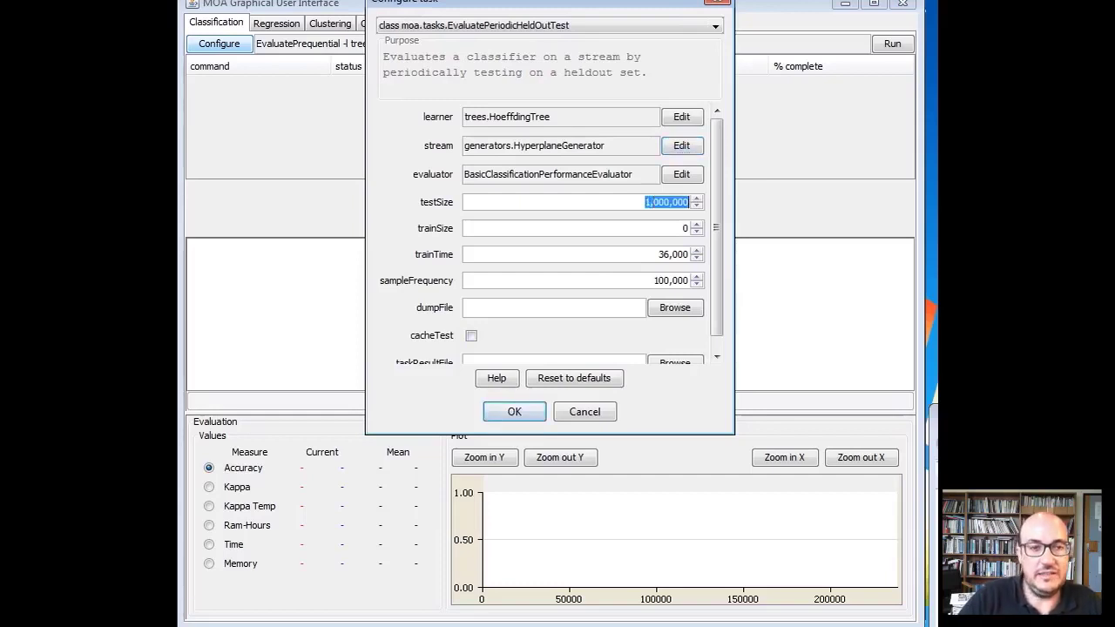
text(1000)
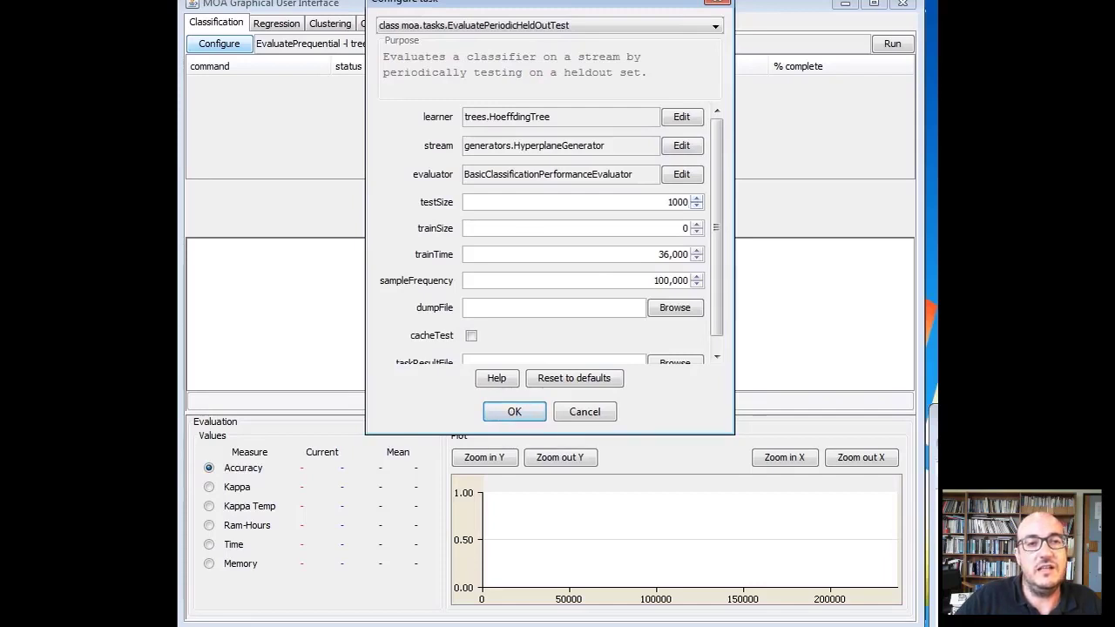
key(Tab)
text(100000)
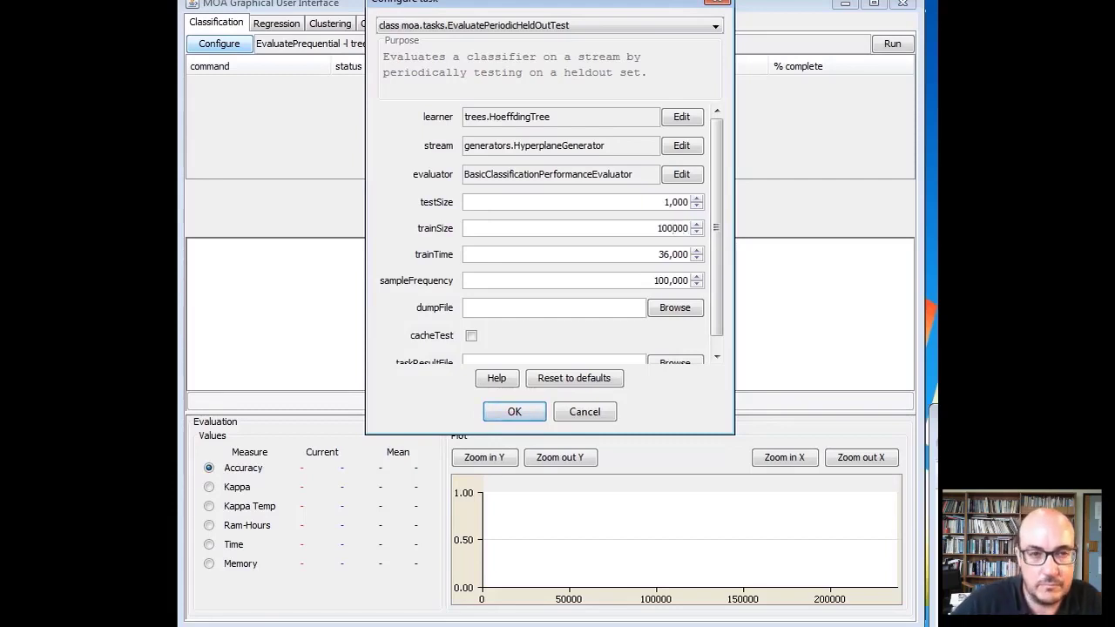
text(0)
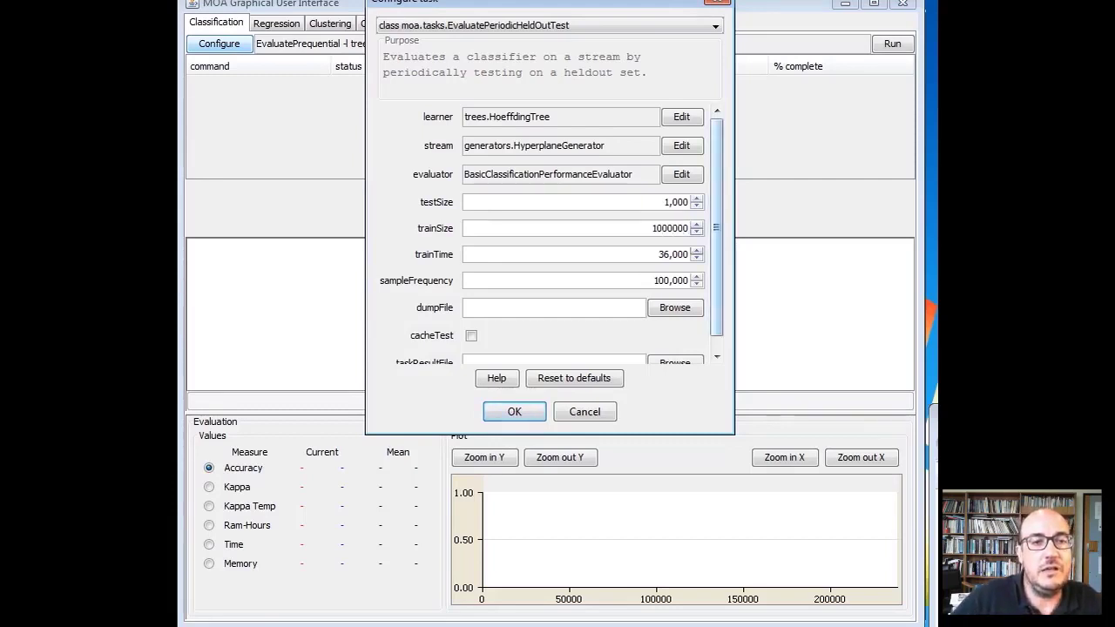
Step: Set the held-out task's sampleFrequency to 10,000
click(654, 280)
double_click(656, 279)
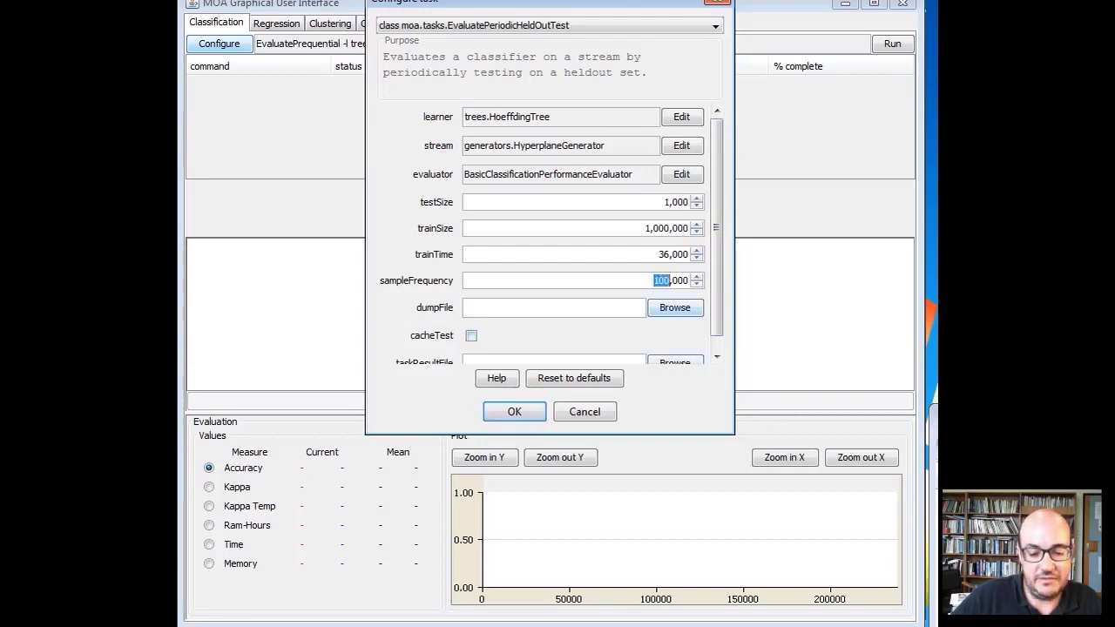
text(10)
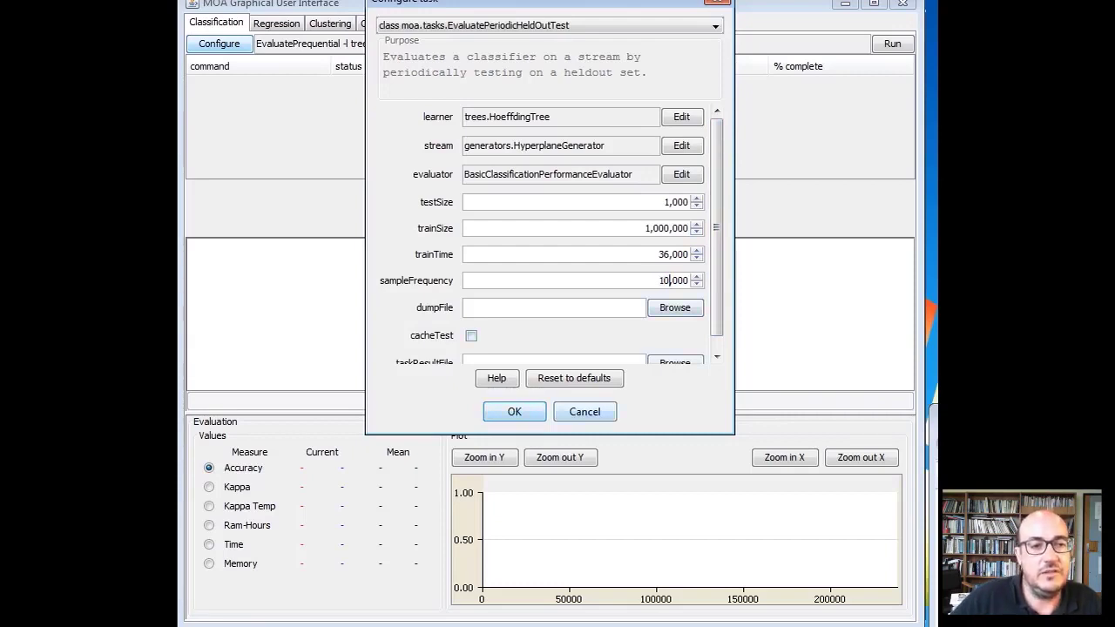
Step: Accept the periodic held-out test configuration and run the evaluation task
click(514, 412)
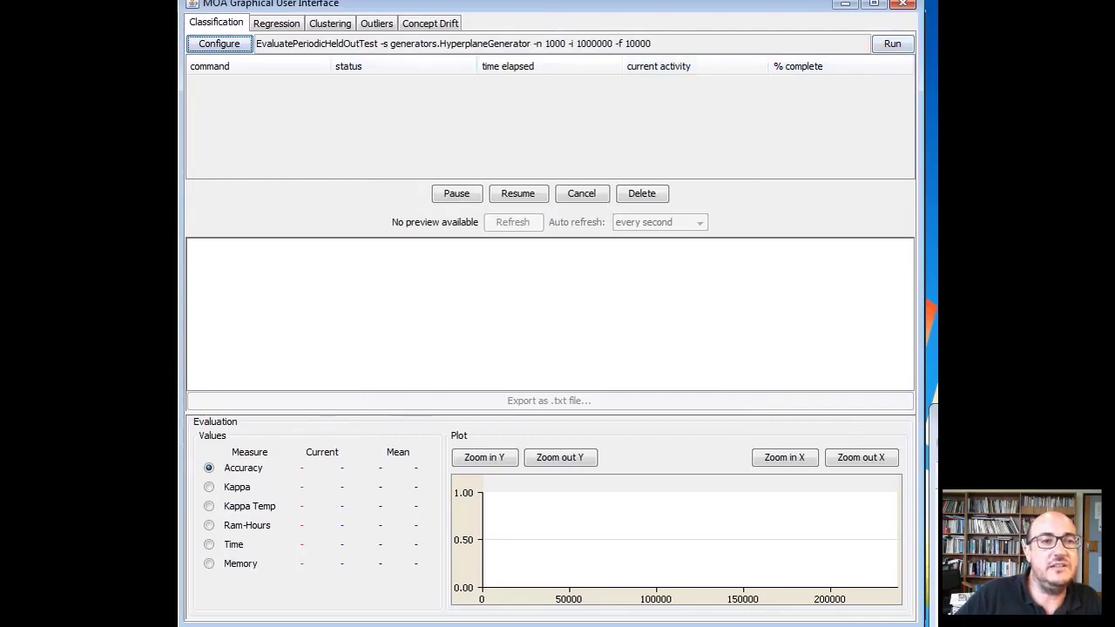
drag(654, 43, 255, 43)
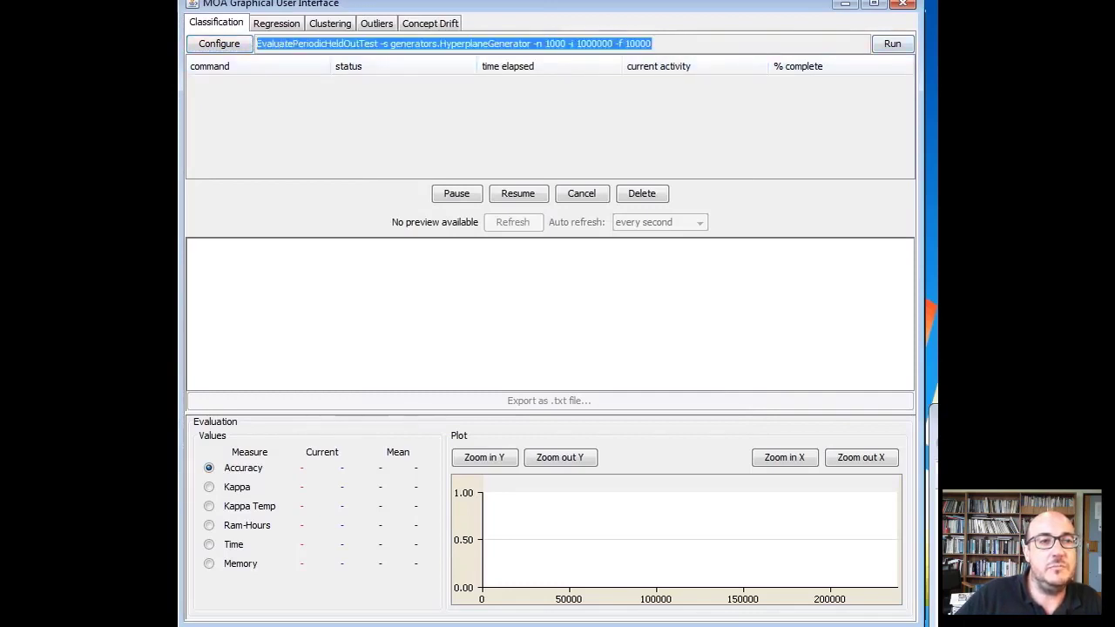
click(892, 43)
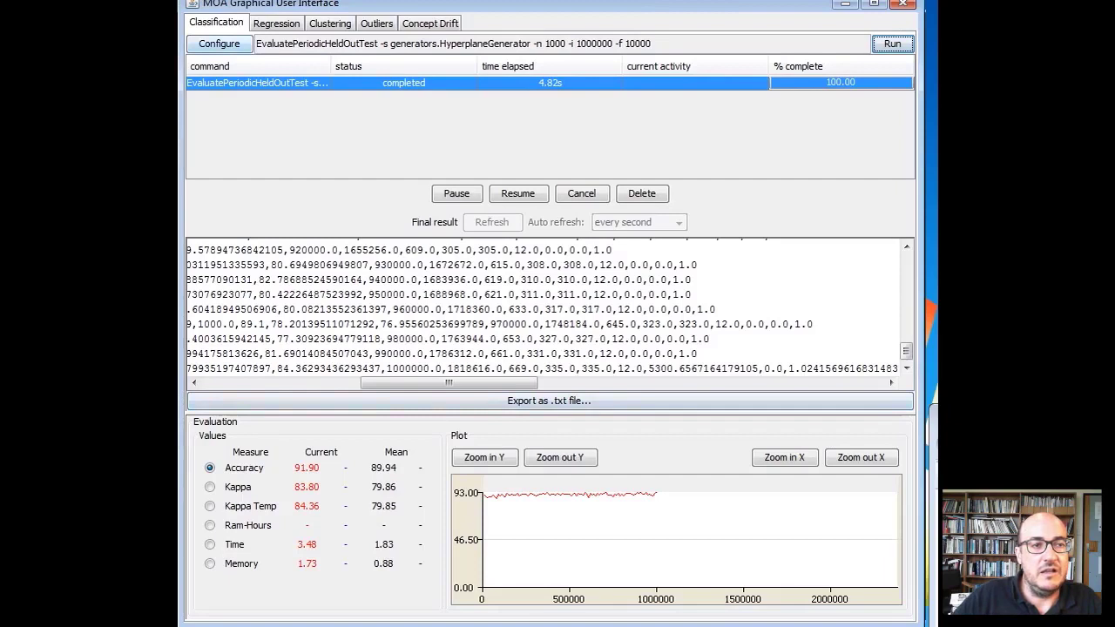
Step: Reconfigure the classification task as EvaluatePrequential with trees.HoeffdingTree as the learner, keeping the learner's default options
click(219, 43)
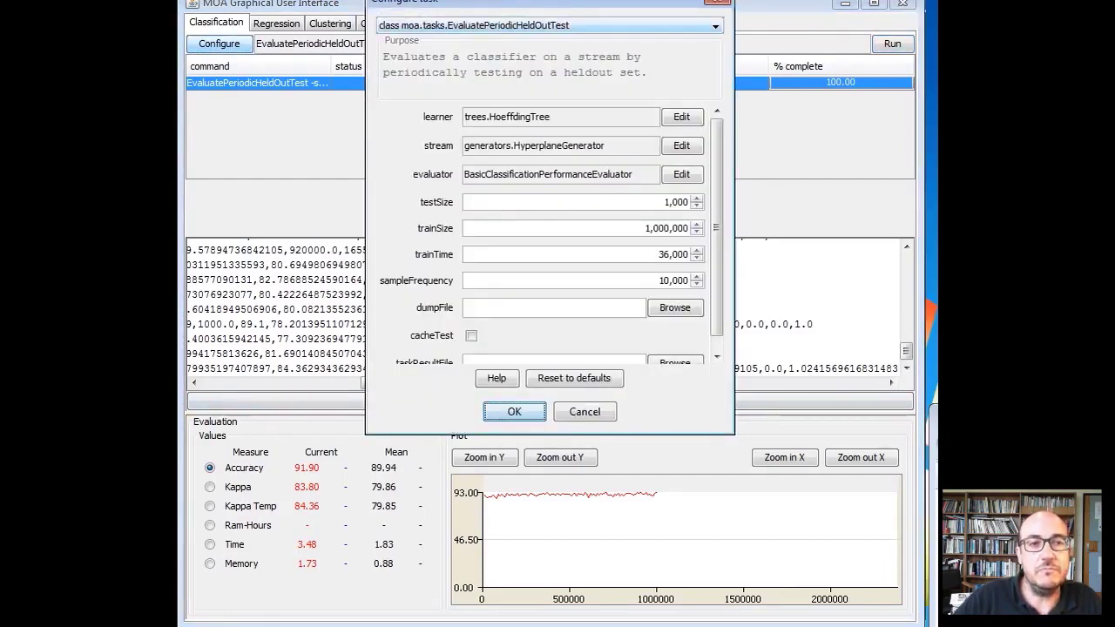
click(549, 25)
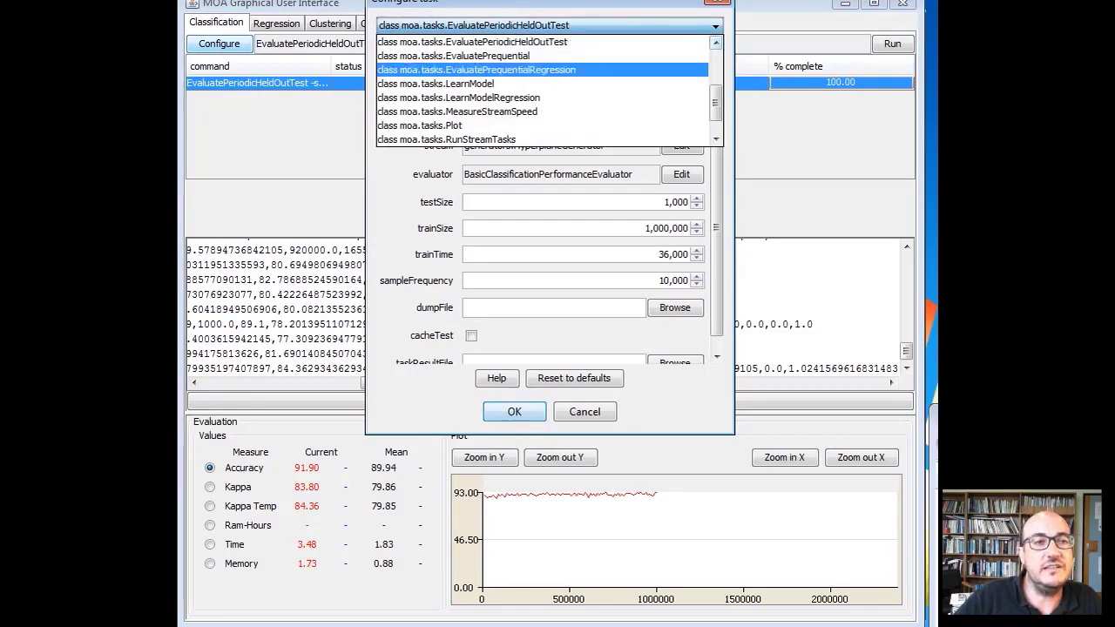
click(453, 56)
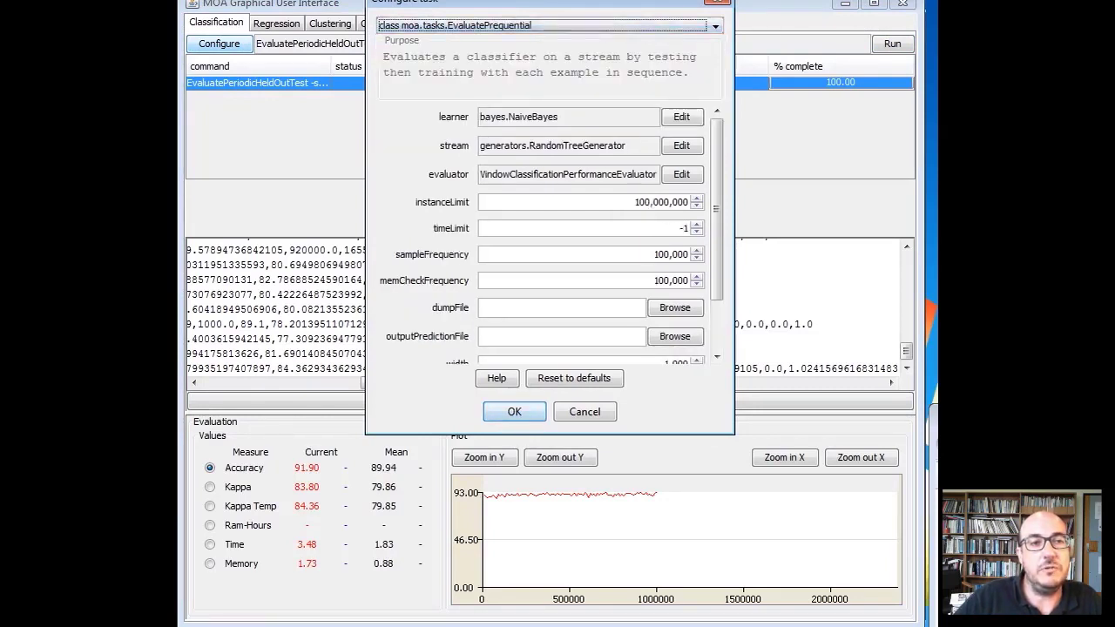
click(681, 116)
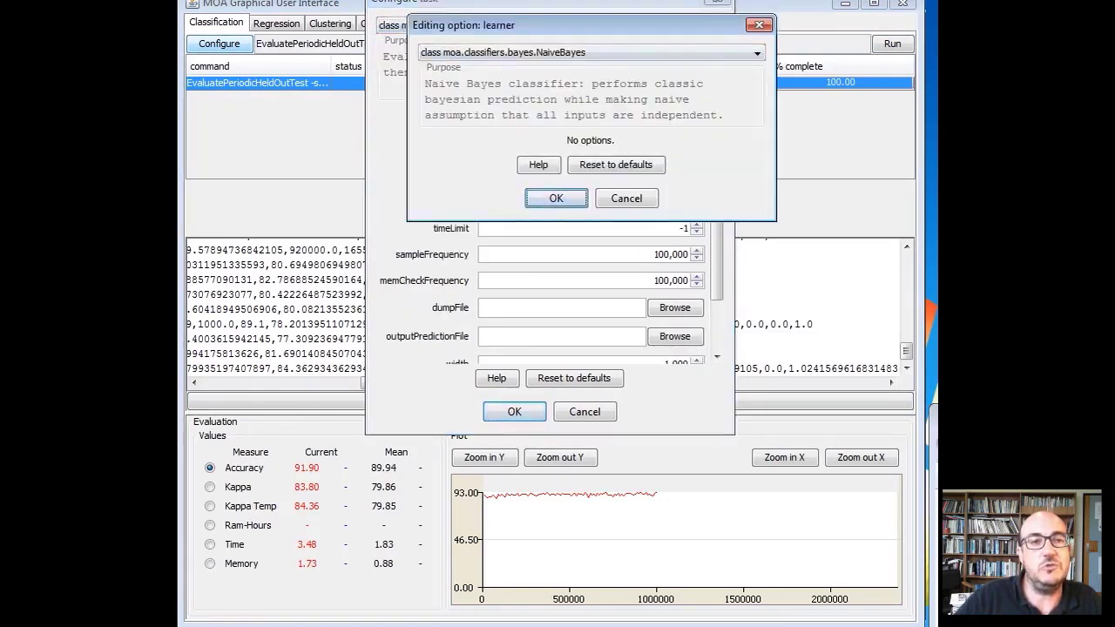
click(523, 53)
scroll(583, 117, down, 2)
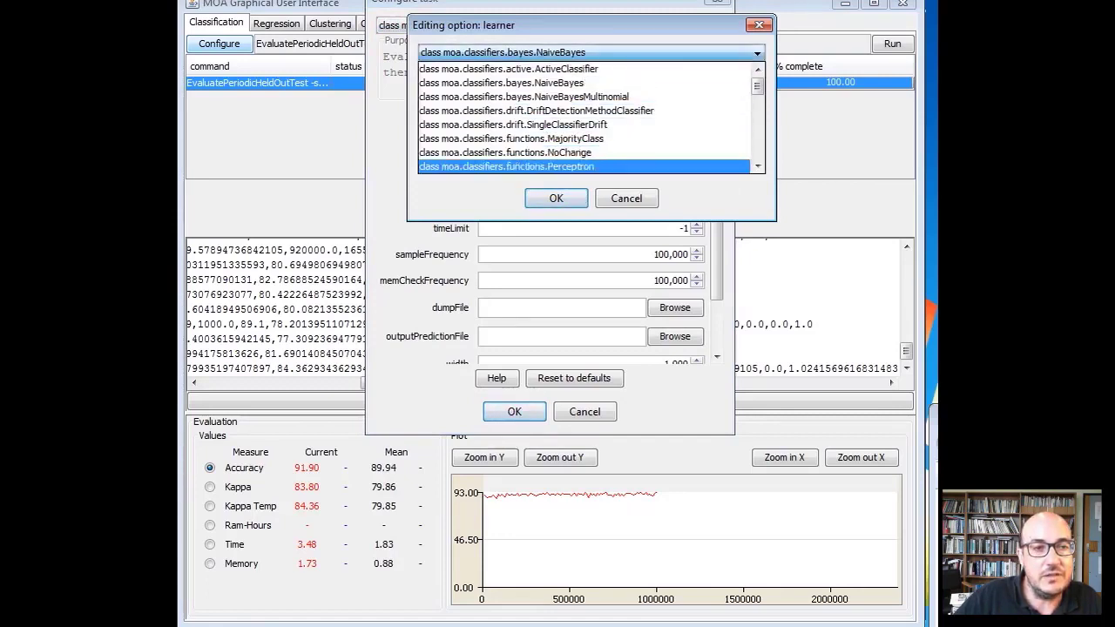
scroll(584, 117, down, 10)
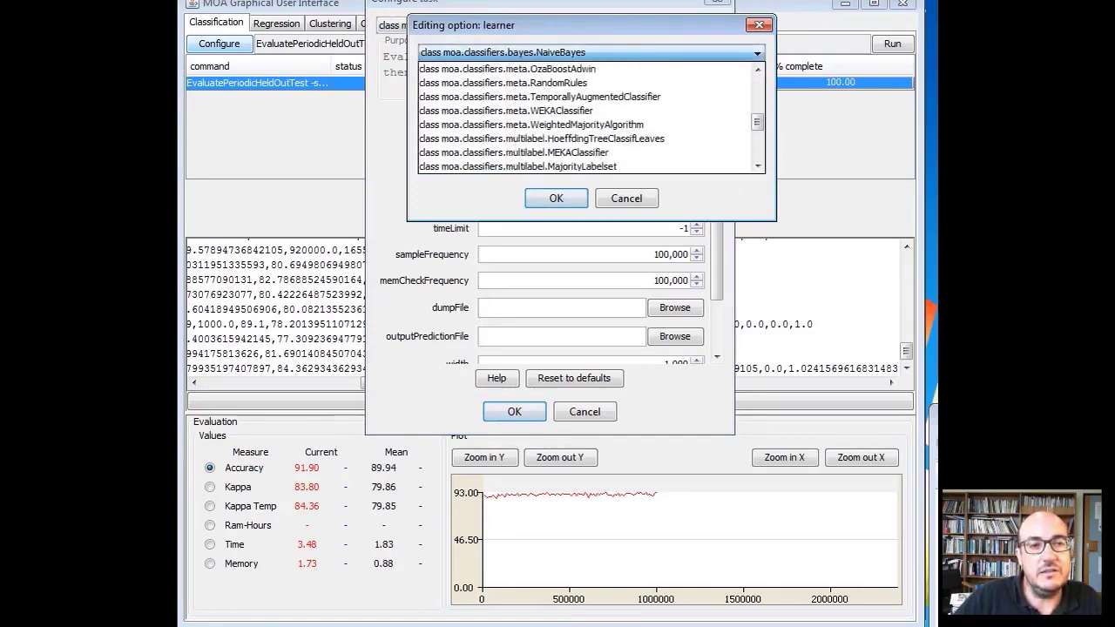
scroll(584, 117, down, 2)
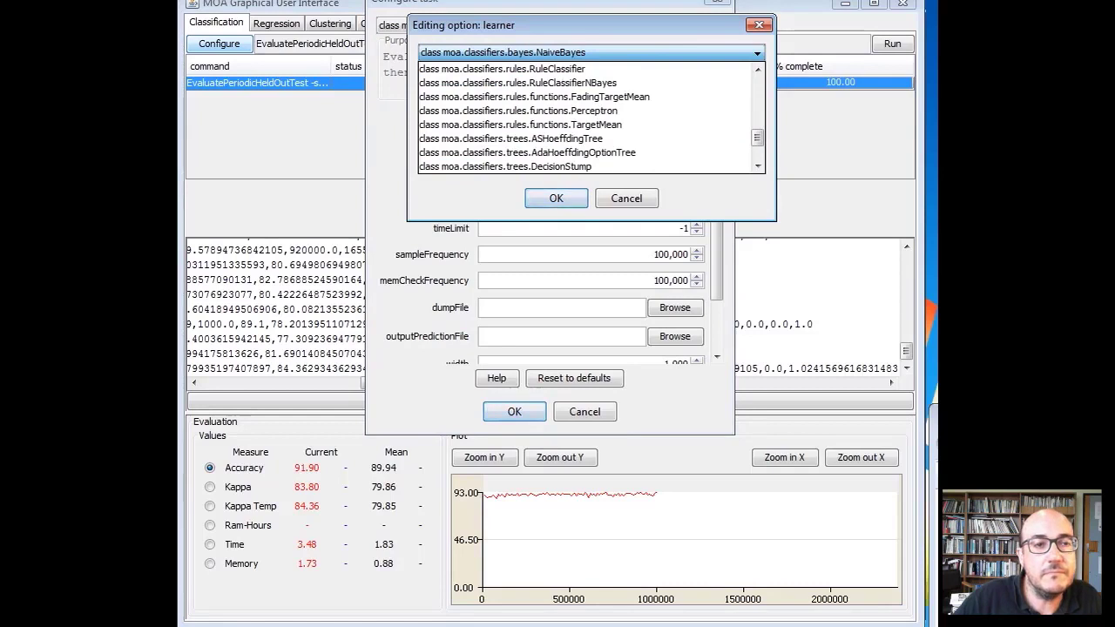
scroll(583, 117, down, 3)
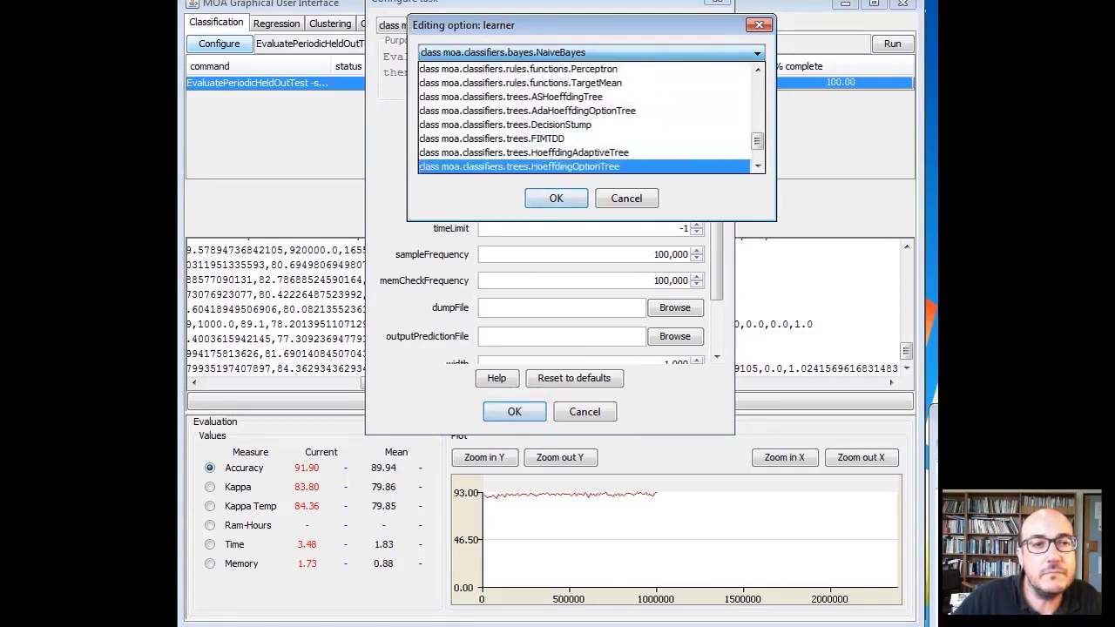
scroll(593, 118, down, 1)
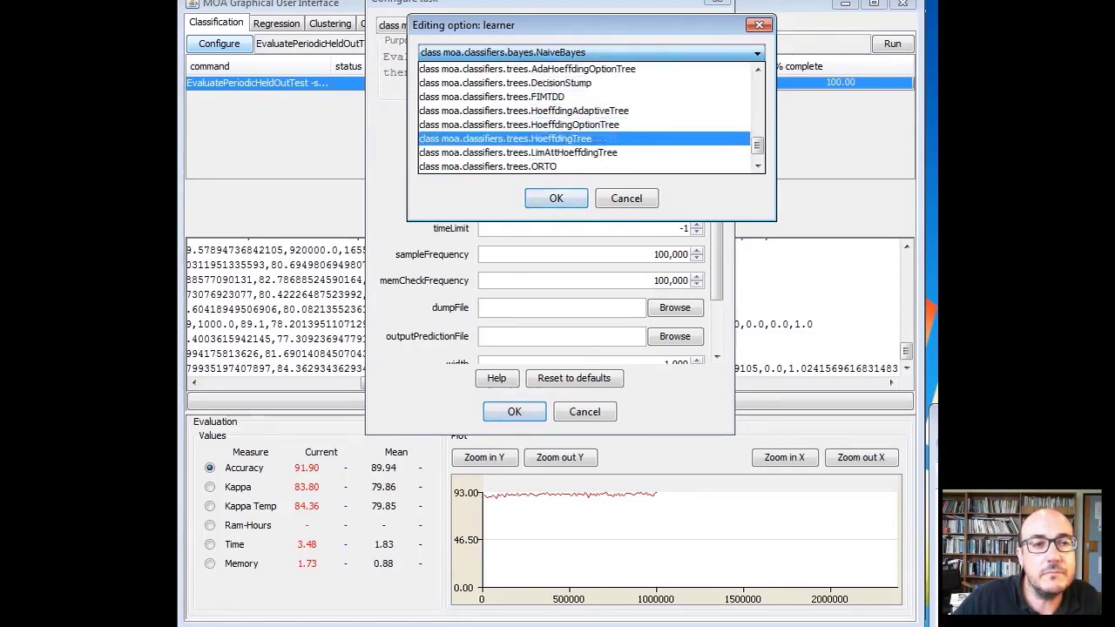
click(523, 139)
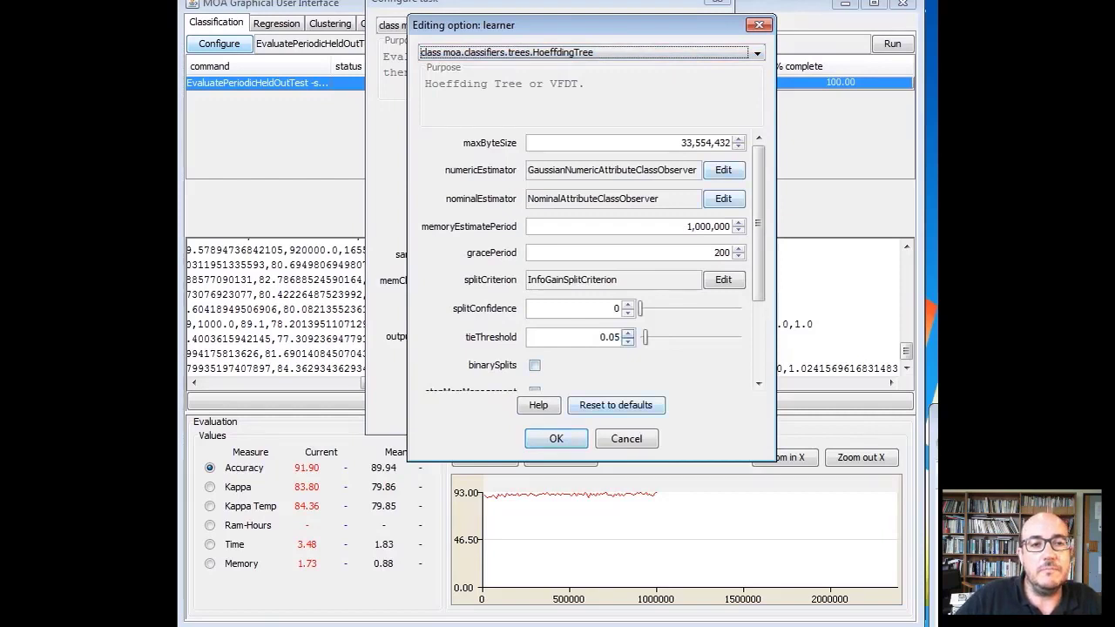
click(555, 439)
Step: Set the prequential task's stream to generators.HyperplaneGenerator with its default options
click(681, 146)
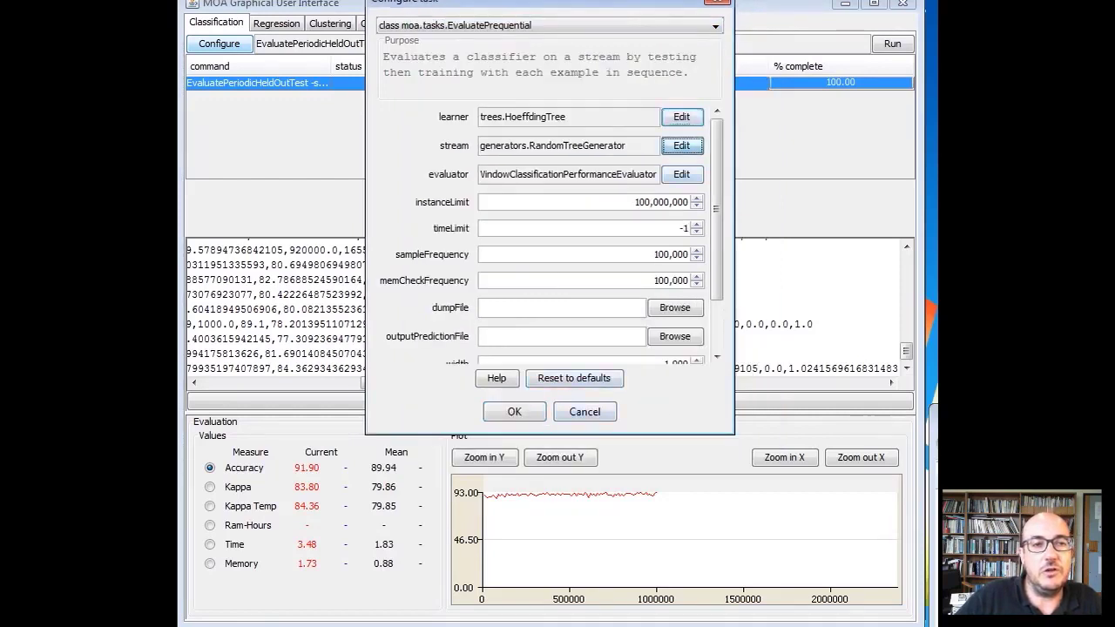
click(592, 25)
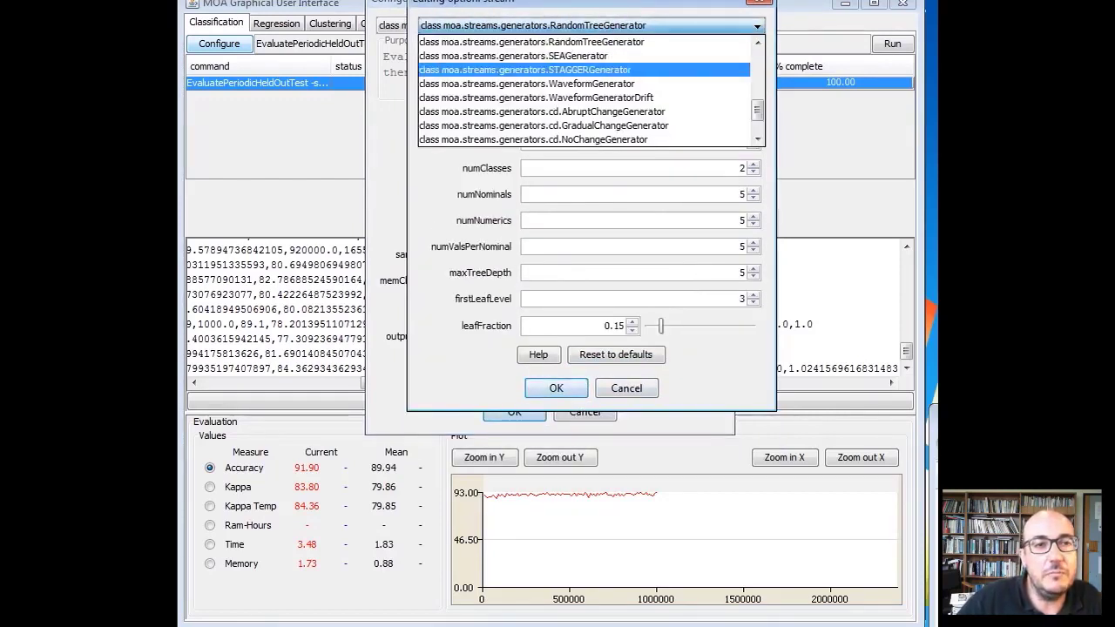
scroll(588, 87, down, 3)
scroll(588, 87, up, 3)
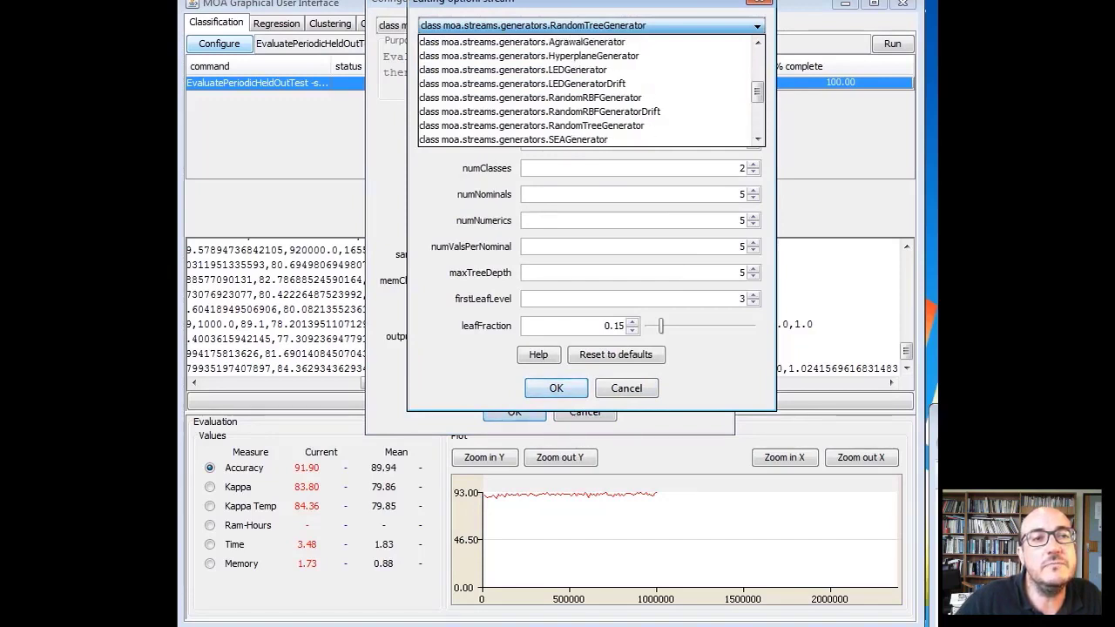
scroll(588, 87, down, 1)
scroll(588, 87, up, 2)
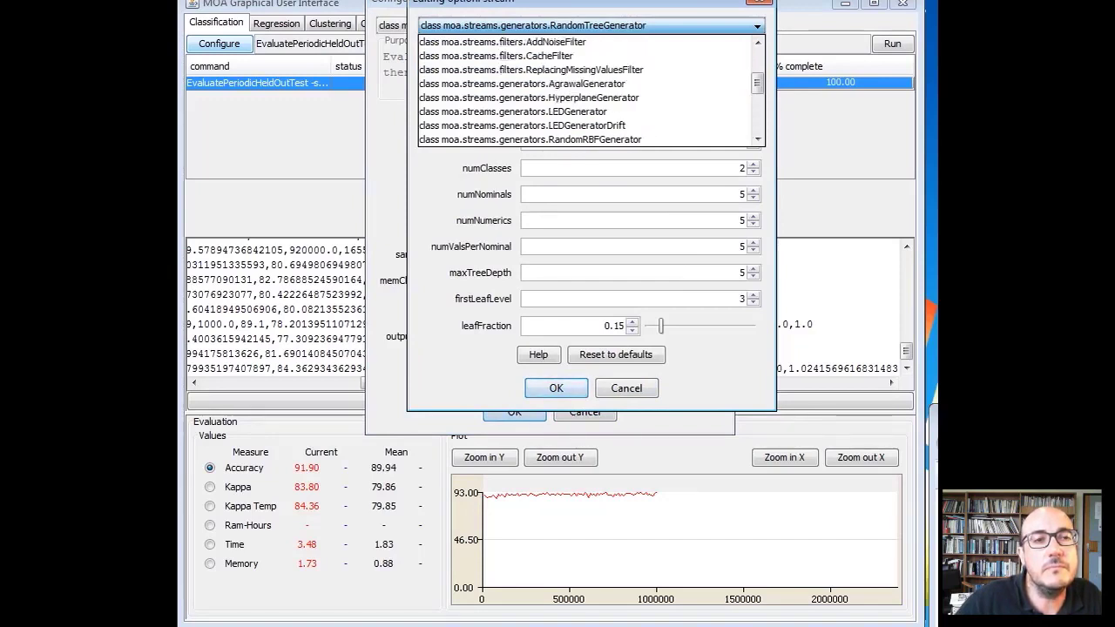
scroll(588, 87, down, 2)
scroll(540, 125, down, 1)
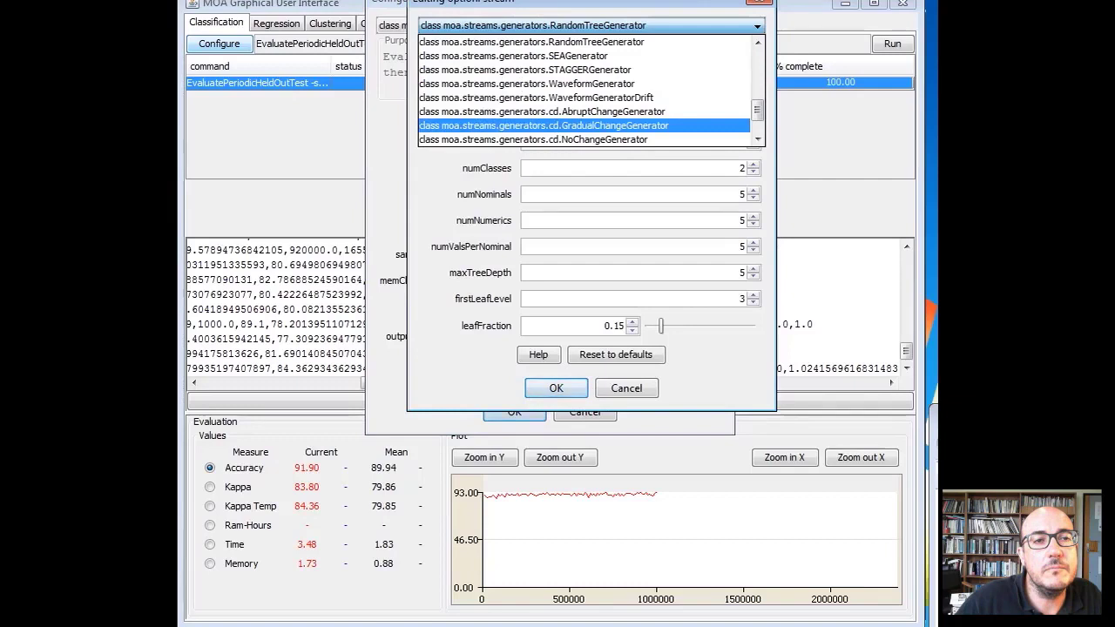
scroll(540, 126, up, 1)
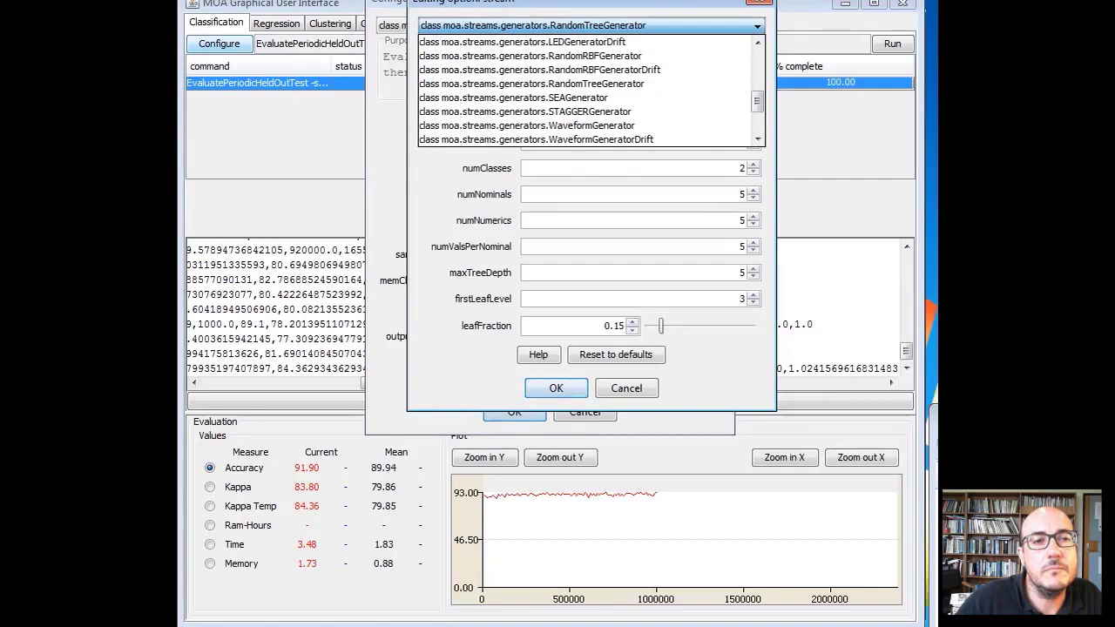
scroll(588, 87, up, 1)
click(532, 56)
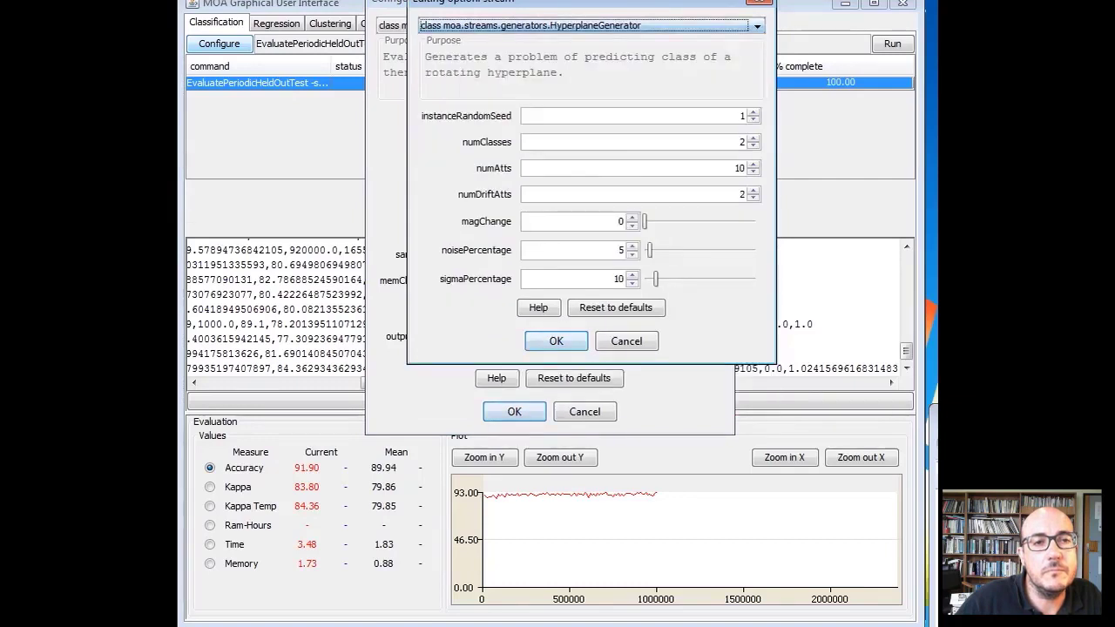
key(Return)
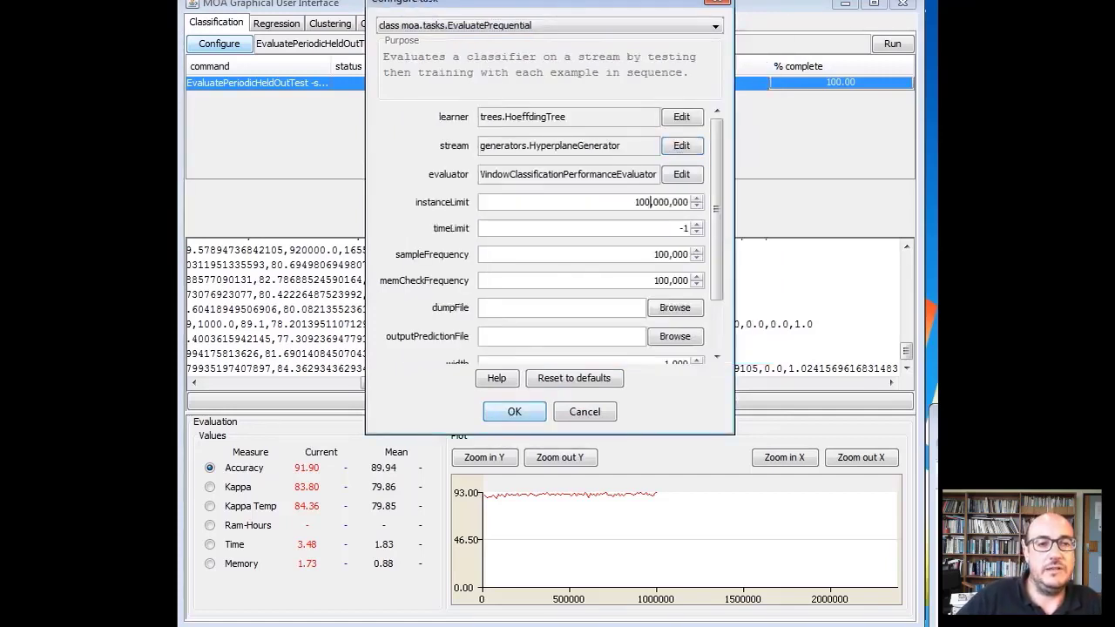
Step: Set the prequential task's instanceLimit to 1,000,000 and sampleFrequency to 10,000, and run the task
key(Delete)
key(Delete)
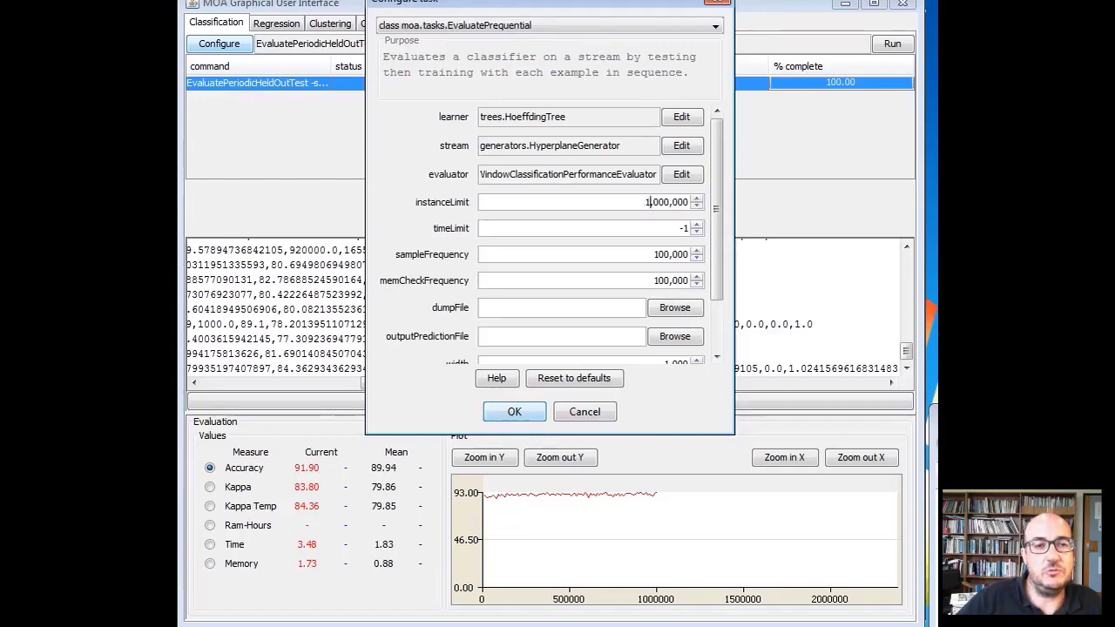
drag(654, 254, 666, 254)
click(666, 254)
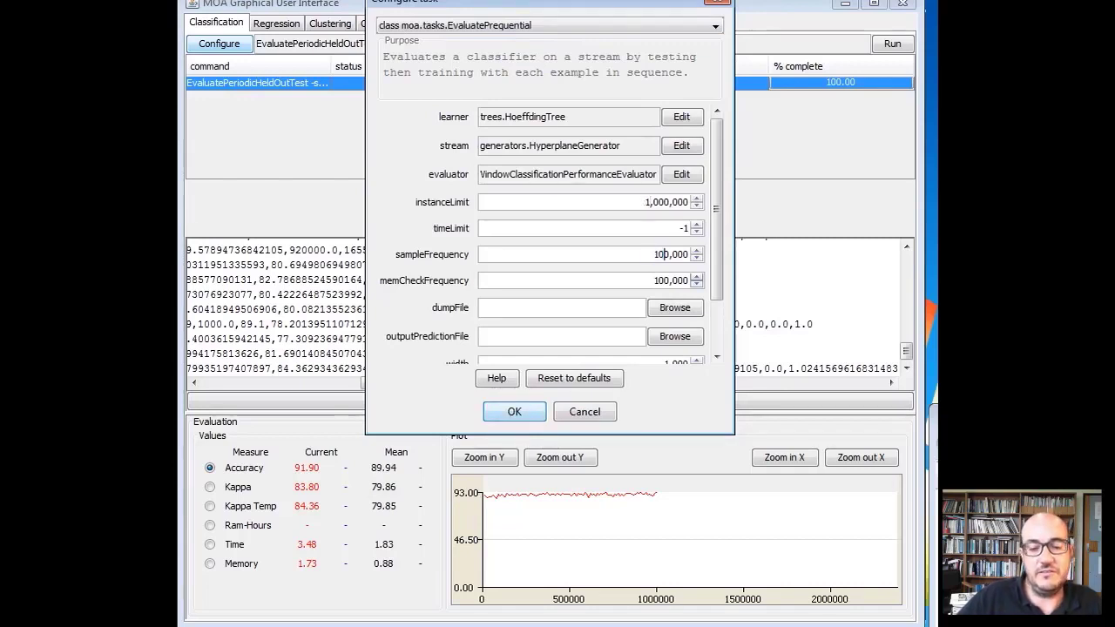
key(BackSpace)
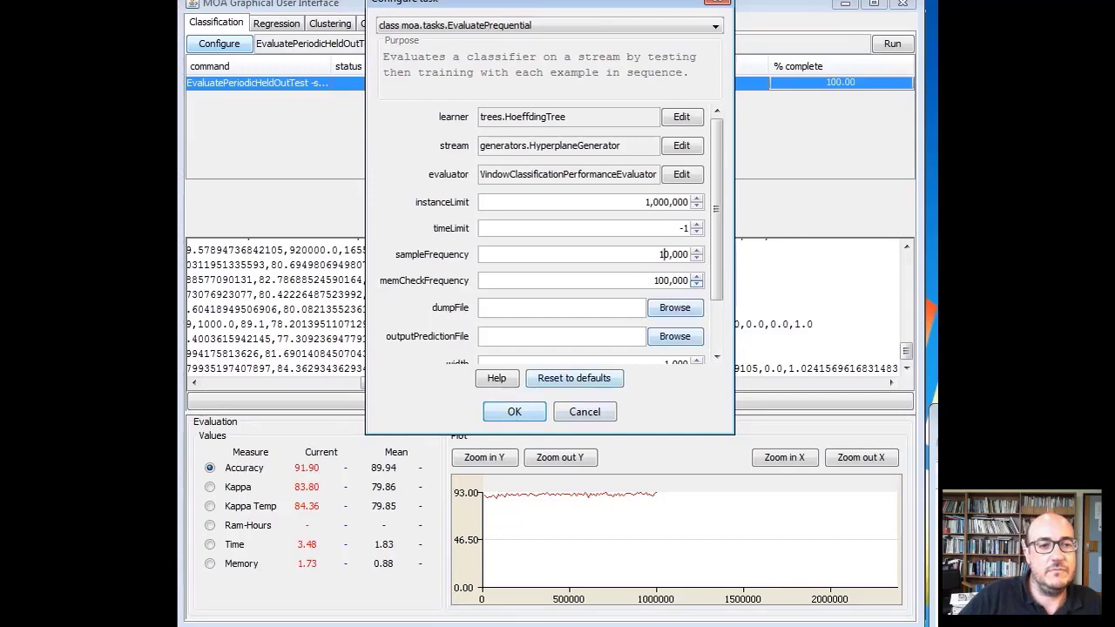
click(514, 411)
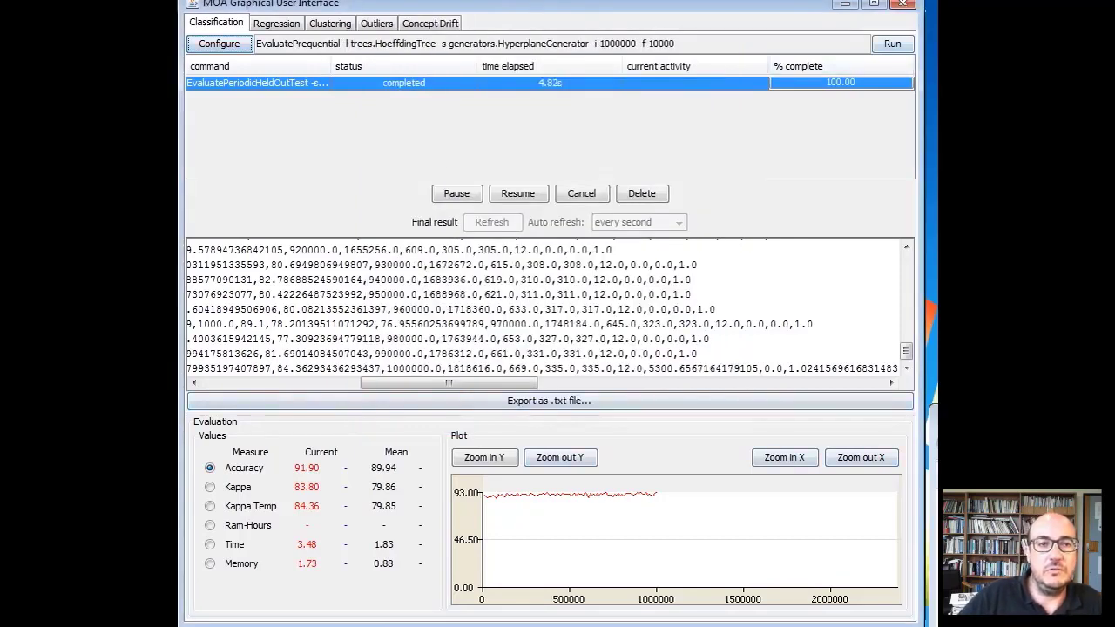
click(892, 43)
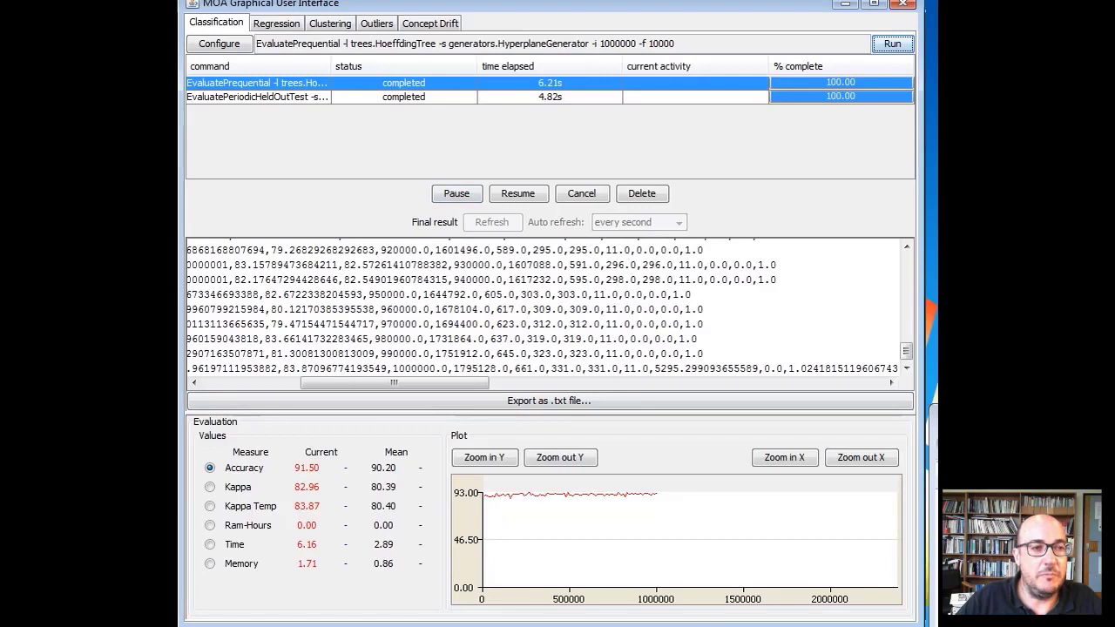
Step: Compare the results of the held-out and prequential runs, magnifying the accuracy plot along both axes
click(257, 97)
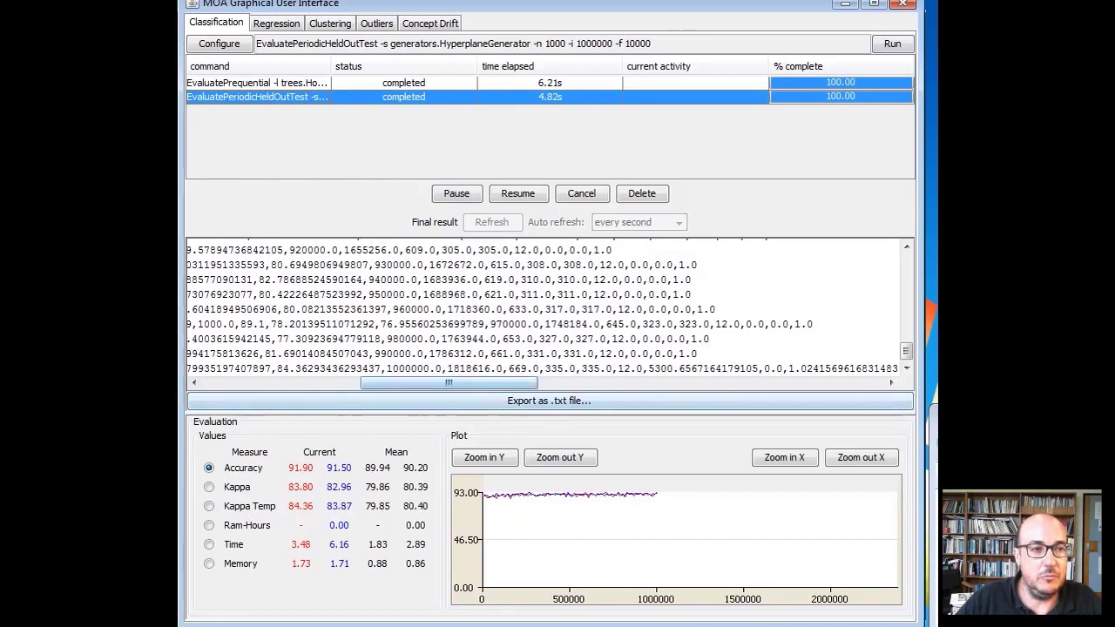
click(257, 83)
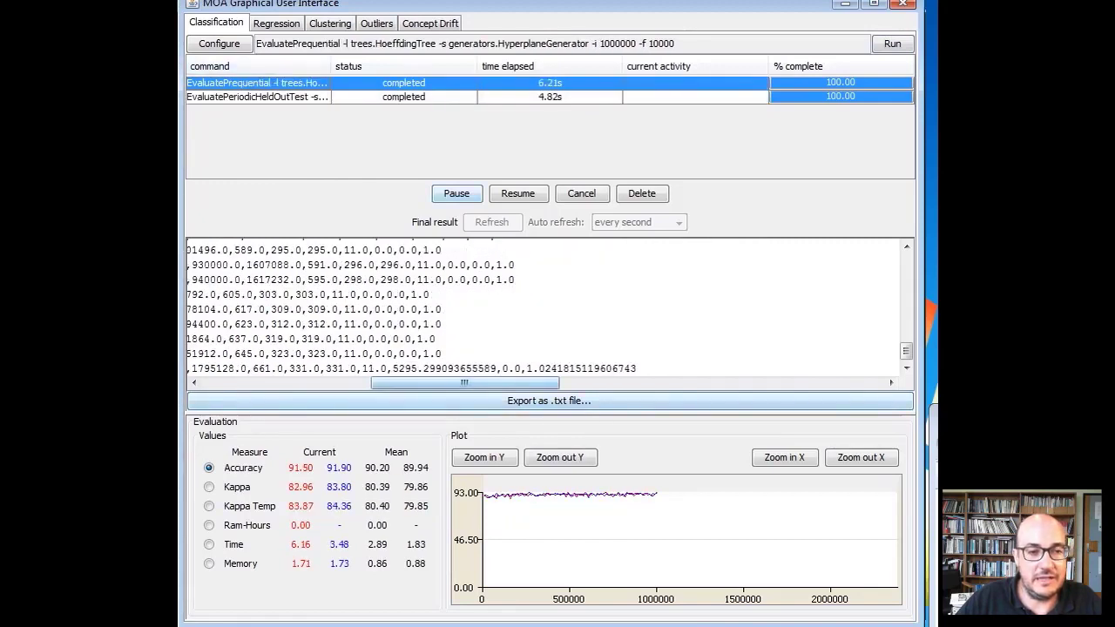
click(485, 457)
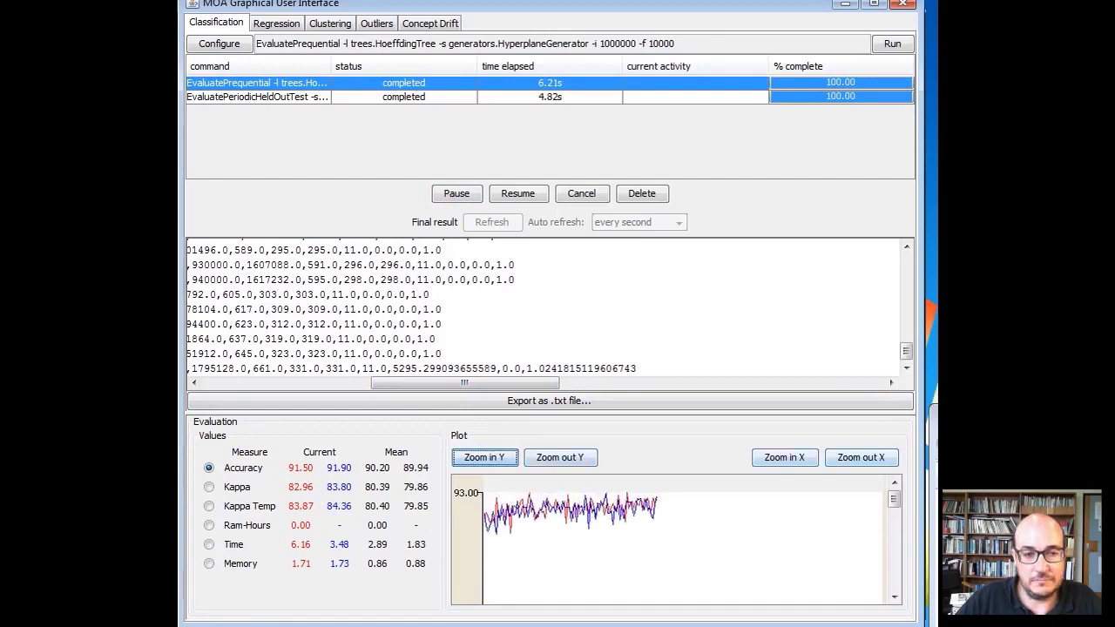
click(784, 457)
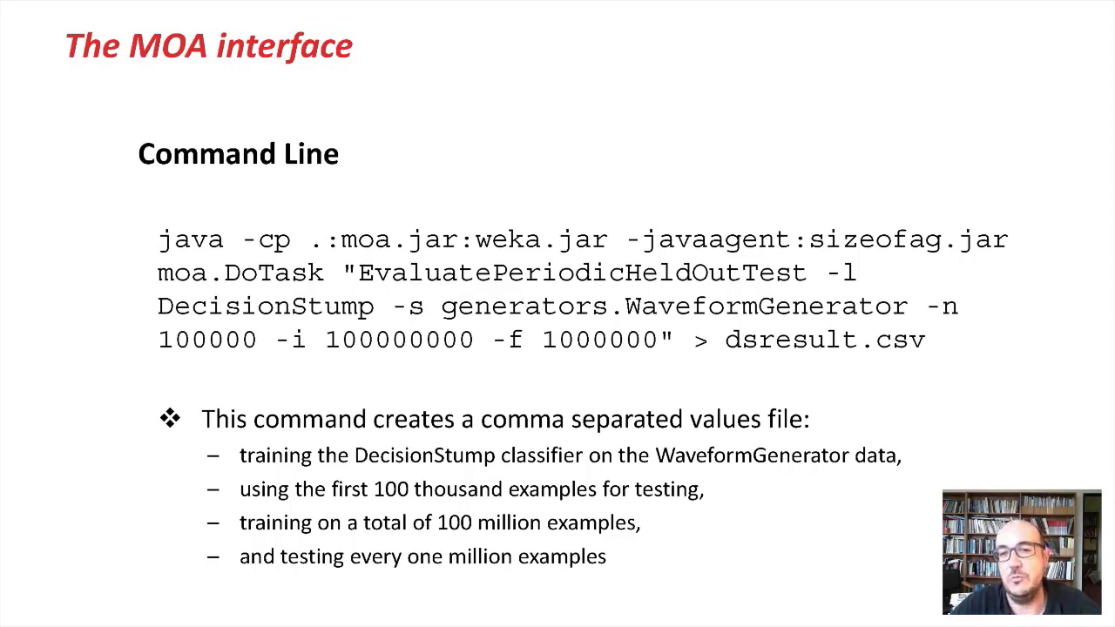
key(Right)
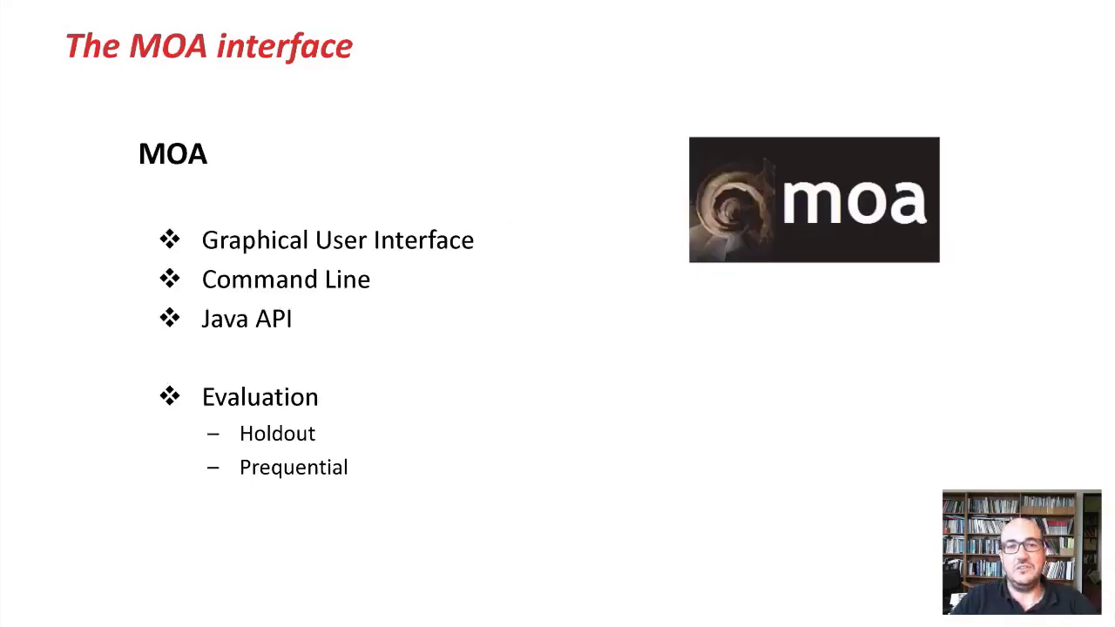
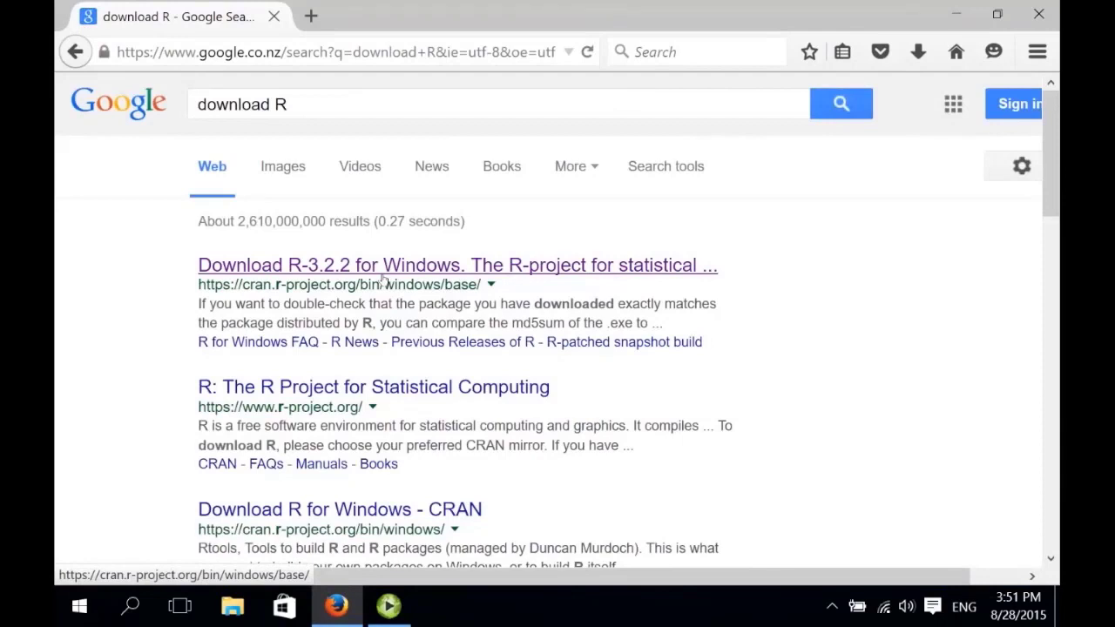
Step: In Firefox, open the R-3.2.2 for Windows download page from the search results and show all browser downloads
click(388, 270)
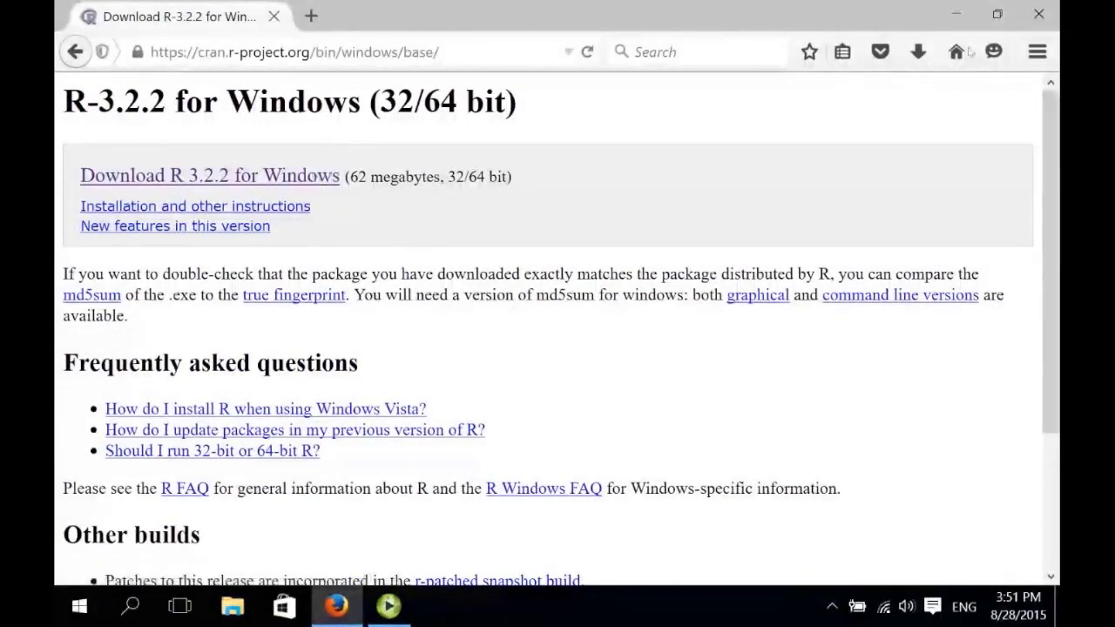
click(917, 54)
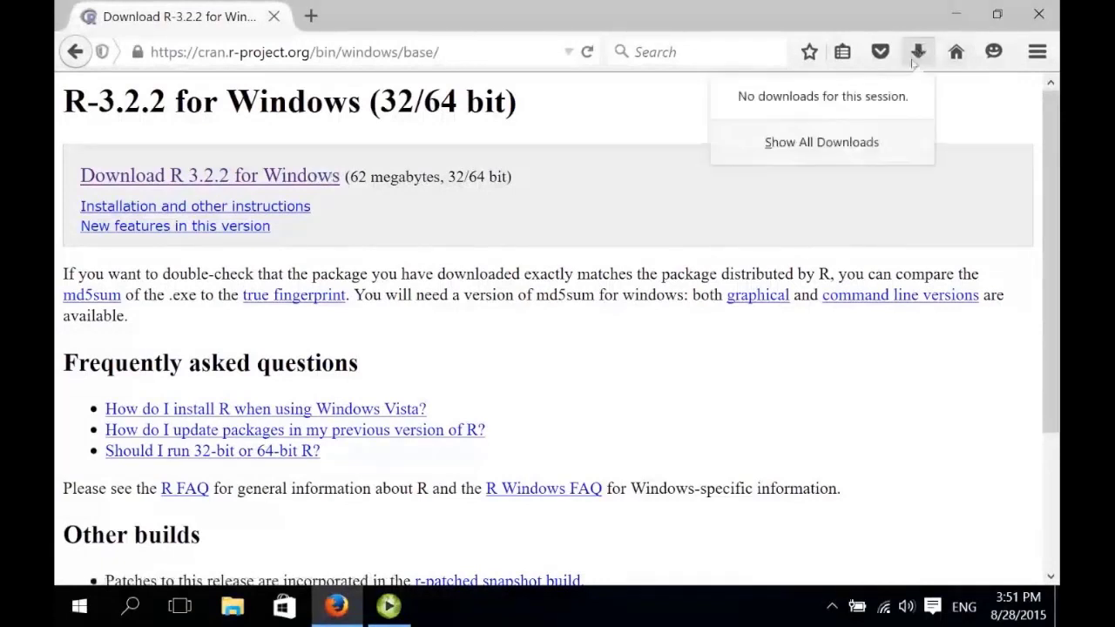
click(824, 144)
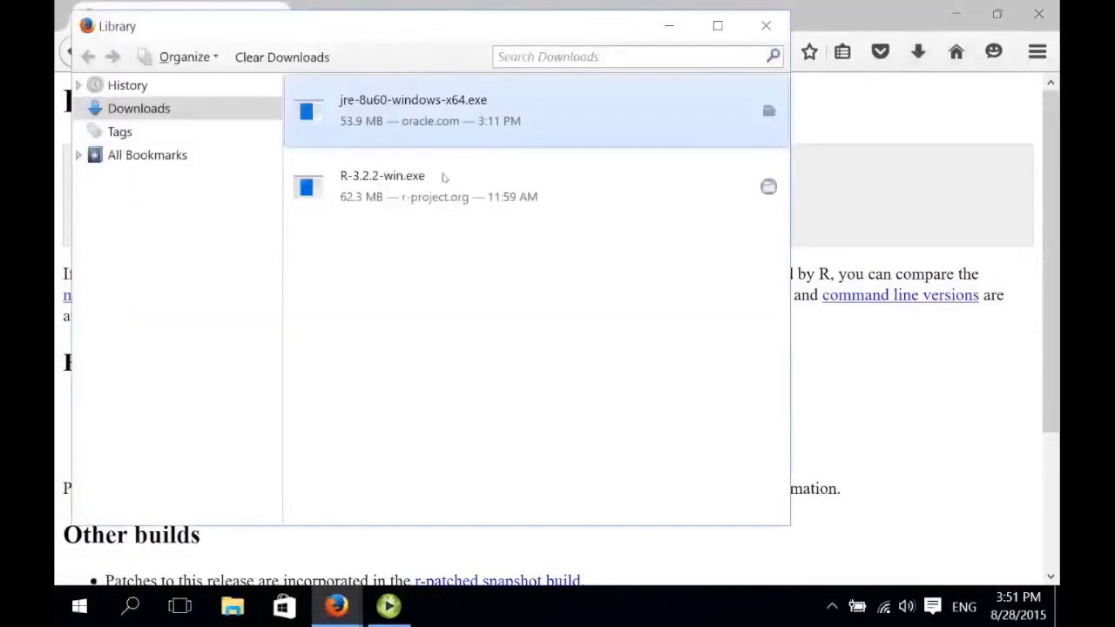
Step: Run the downloaded R-3.2.2-win.exe installer in English and accept the licence information and the destination folder C:\Program Files\R\R-3.2.2
click(412, 184)
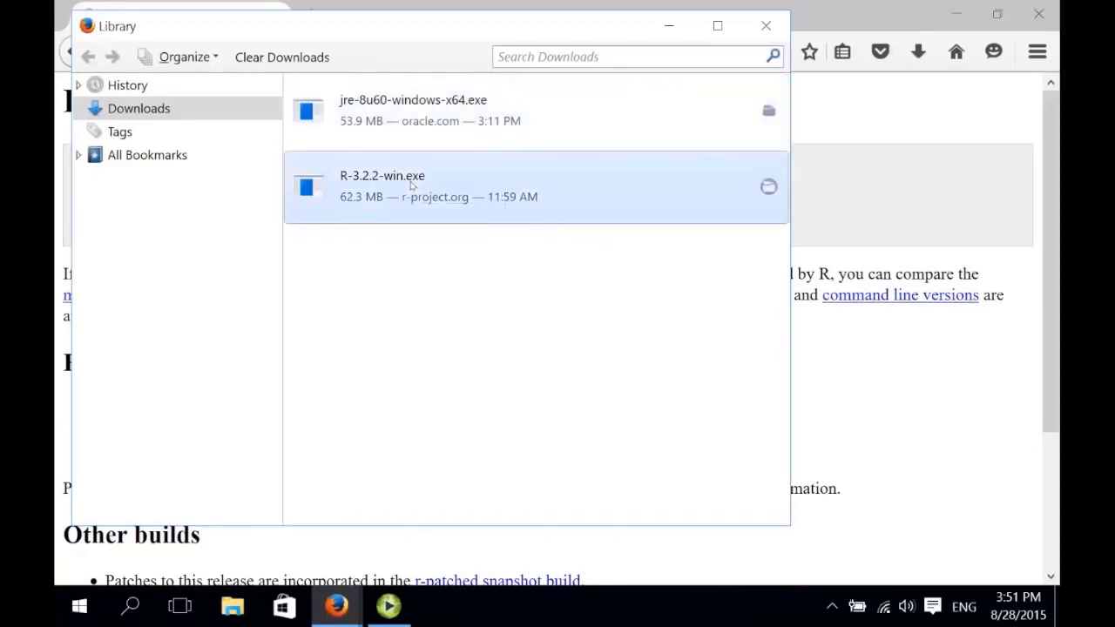
double_click(412, 184)
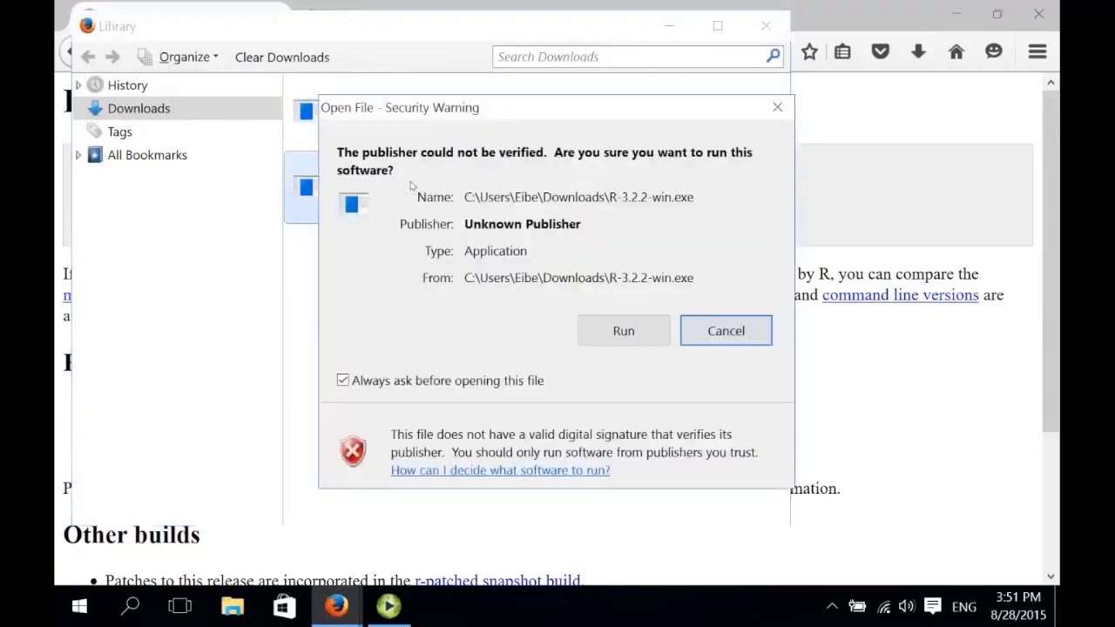
click(612, 331)
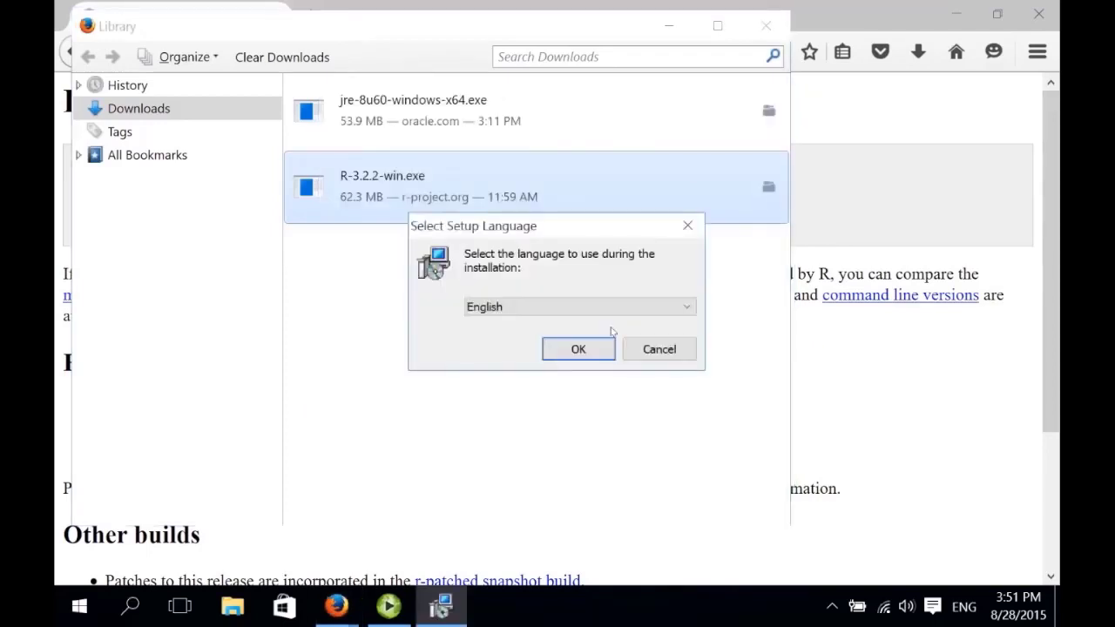
click(590, 350)
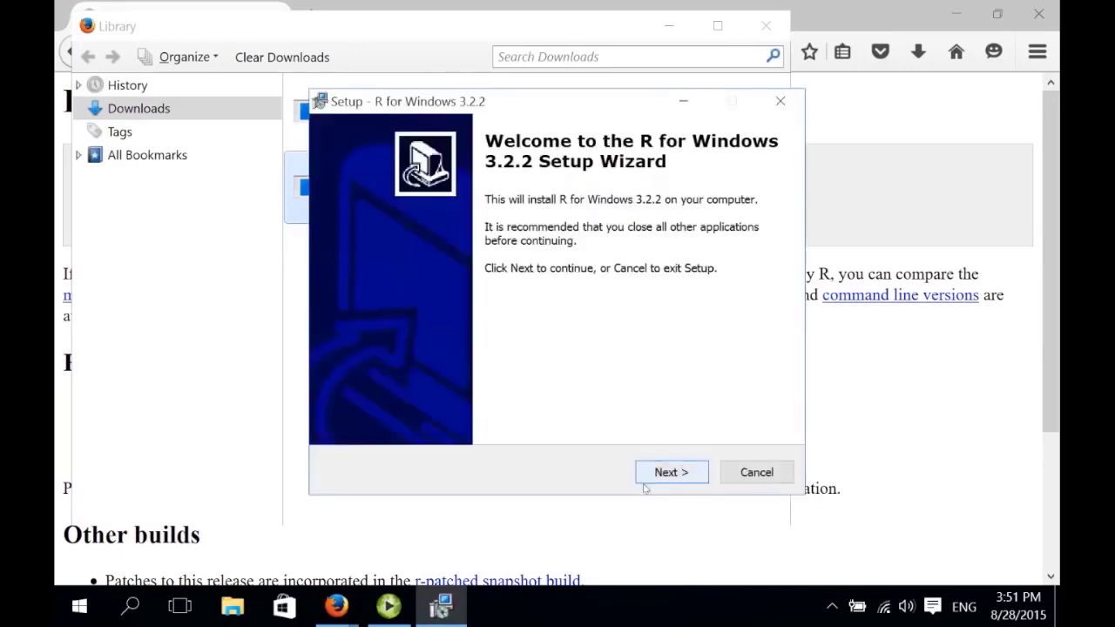
click(671, 472)
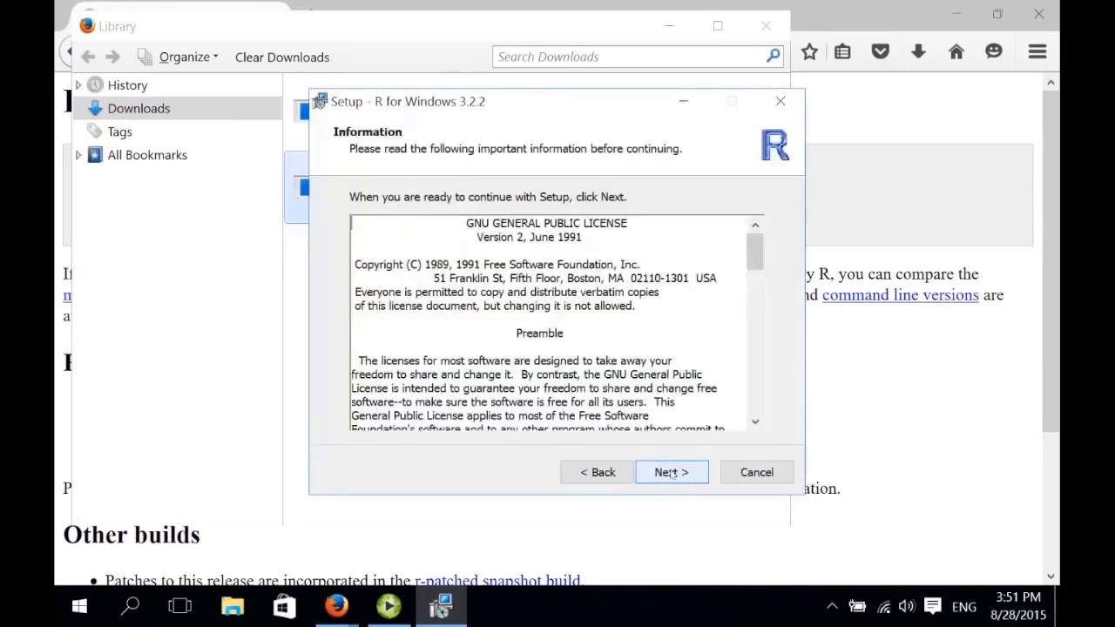
click(670, 472)
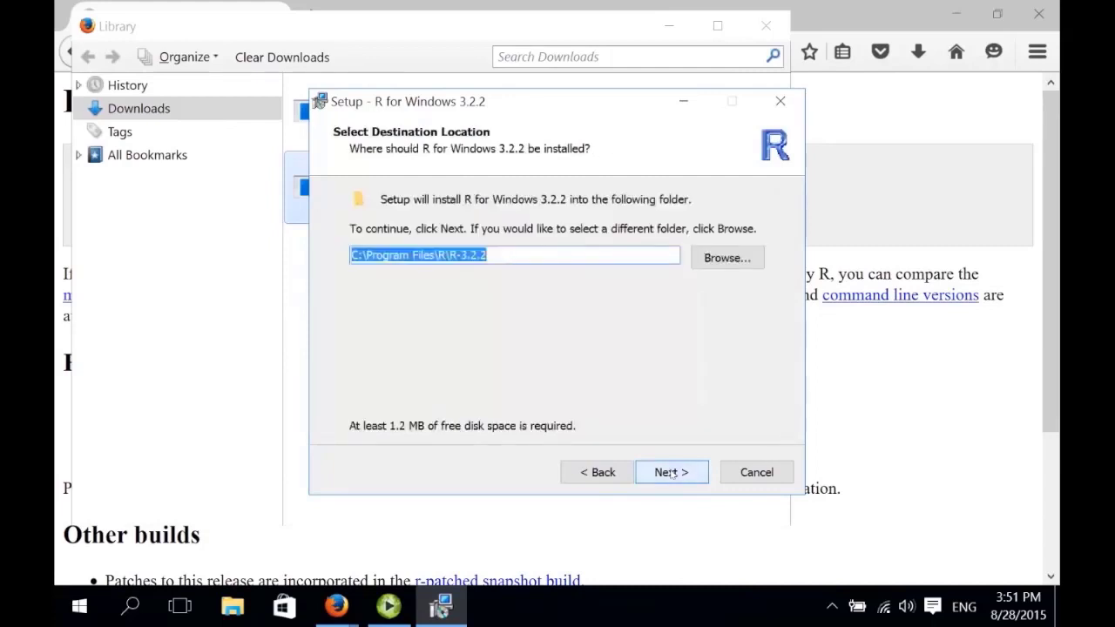
click(671, 472)
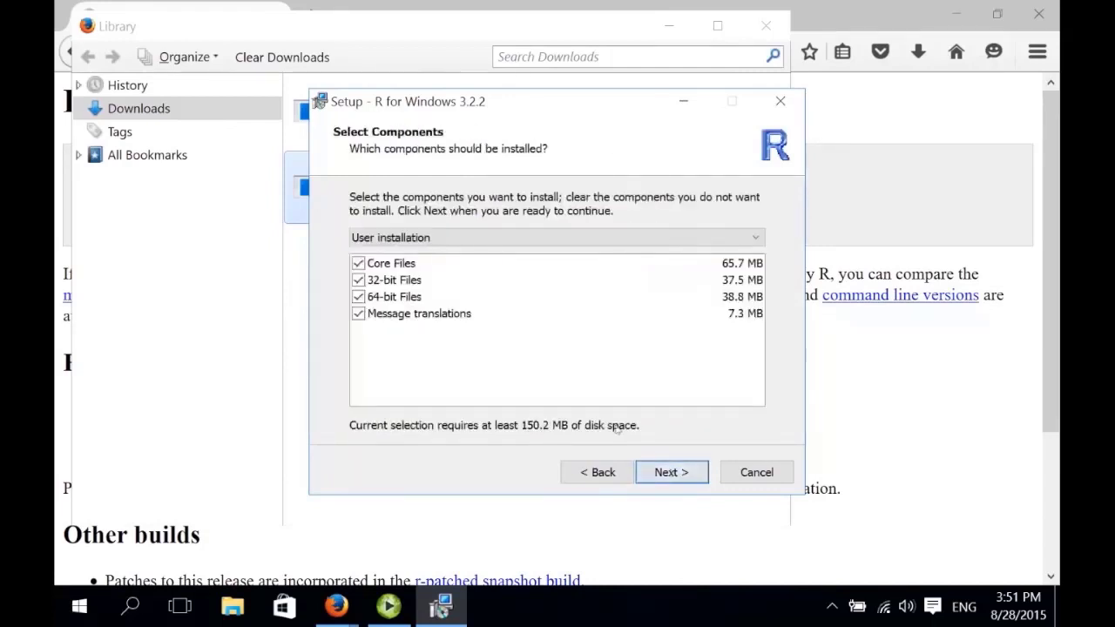
Step: Exclude the 32-bit Files component, keep the default startup options, Start Menu folder and additional tasks, and complete the R installation
click(358, 280)
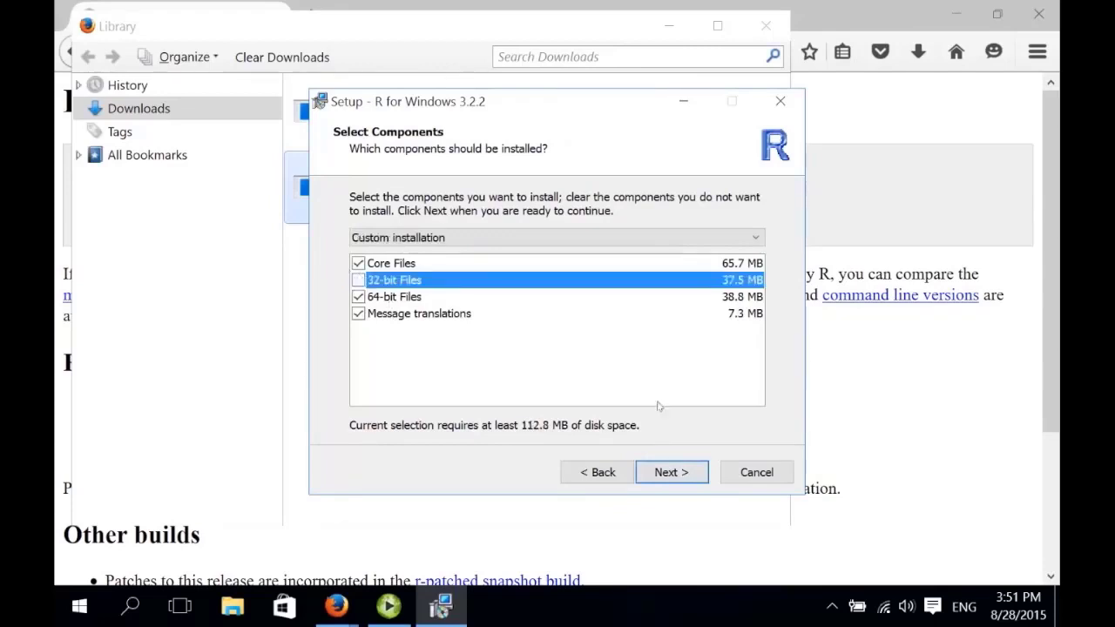
click(671, 473)
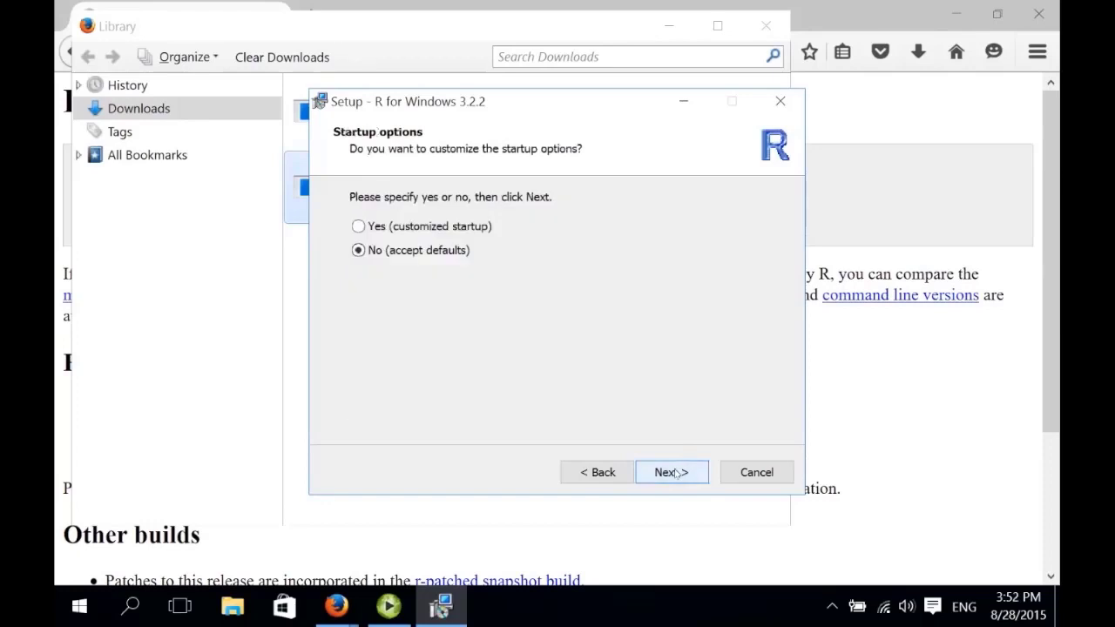
click(673, 472)
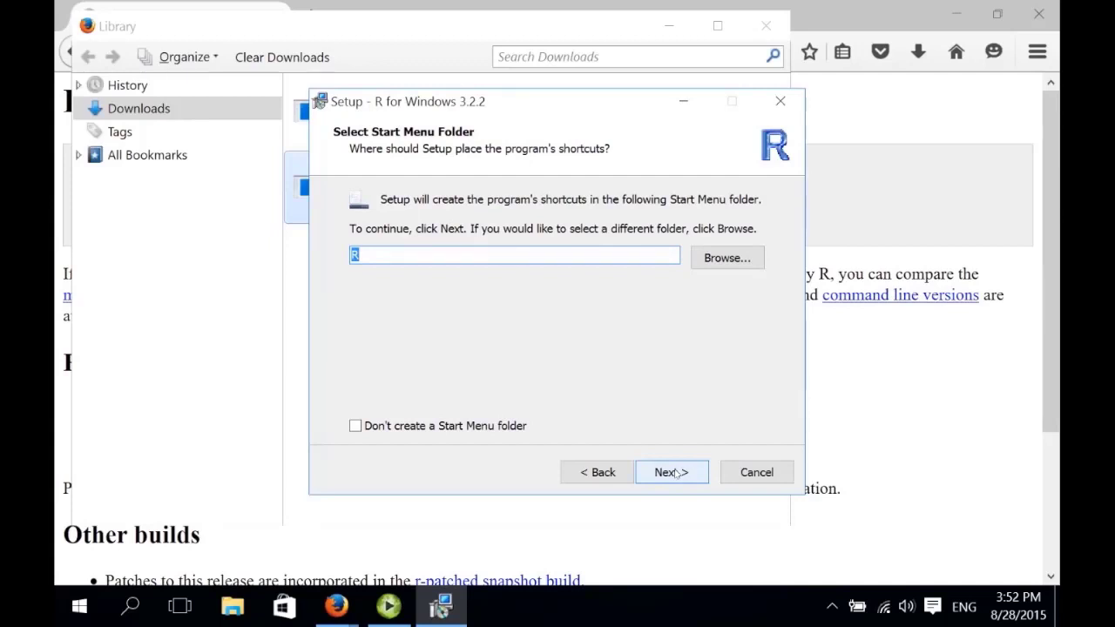
click(676, 472)
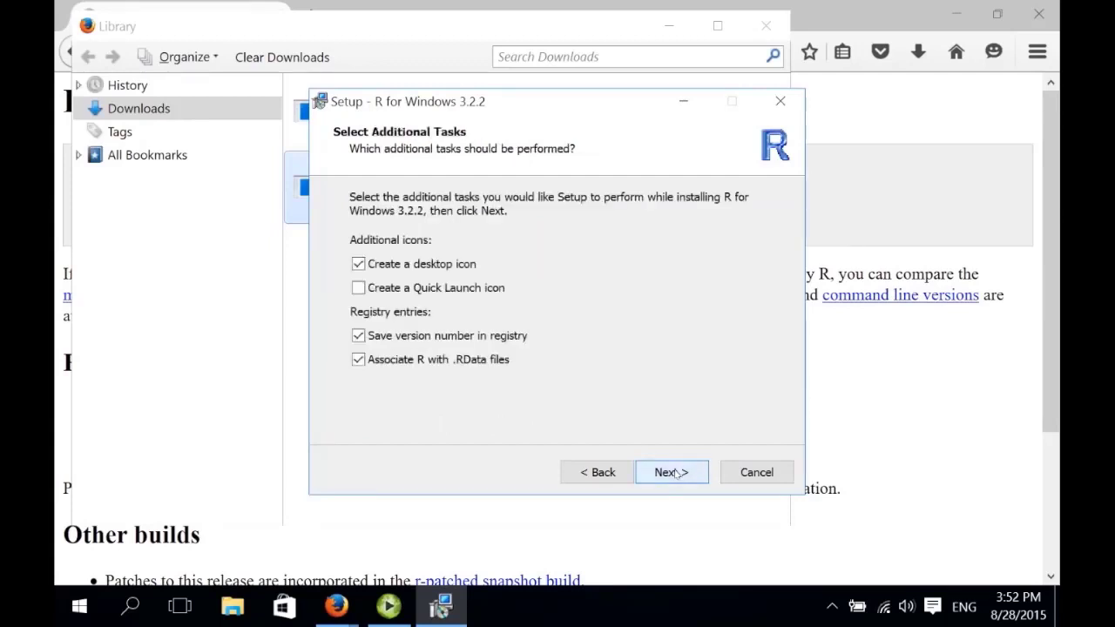
click(676, 472)
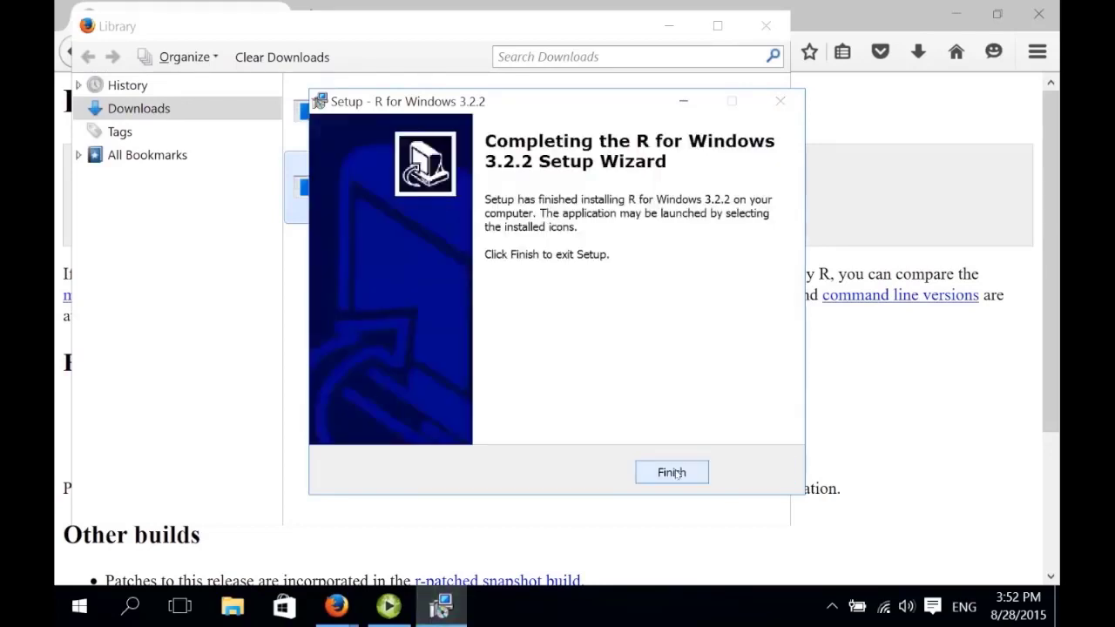
click(676, 472)
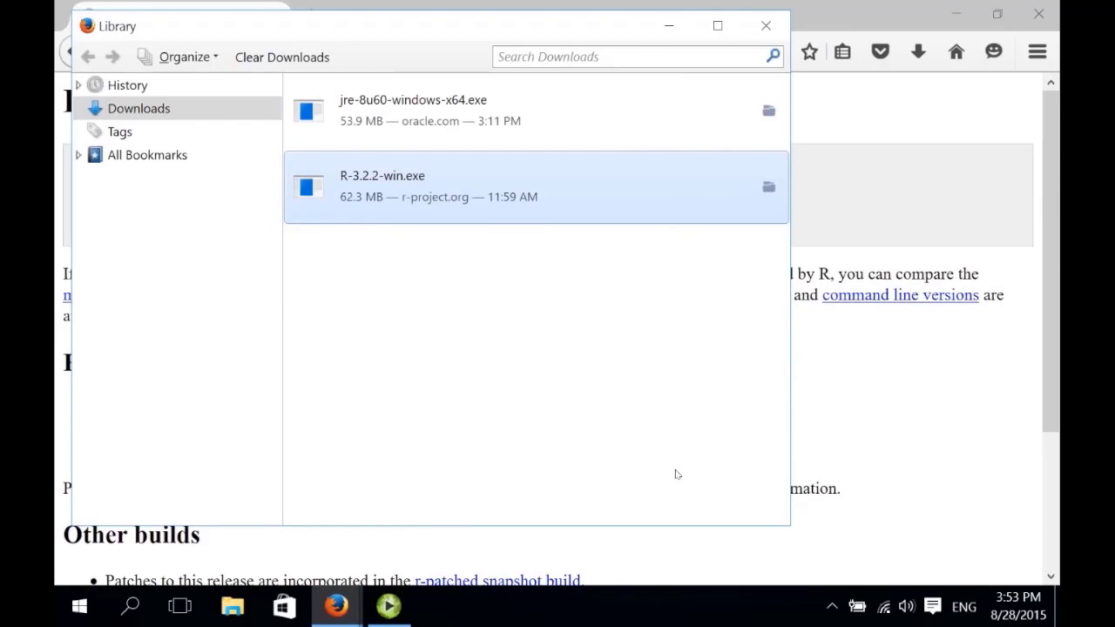
Step: Close the downloads library and Firefox, and launch R x64 3.2.2 from the desktop
click(767, 26)
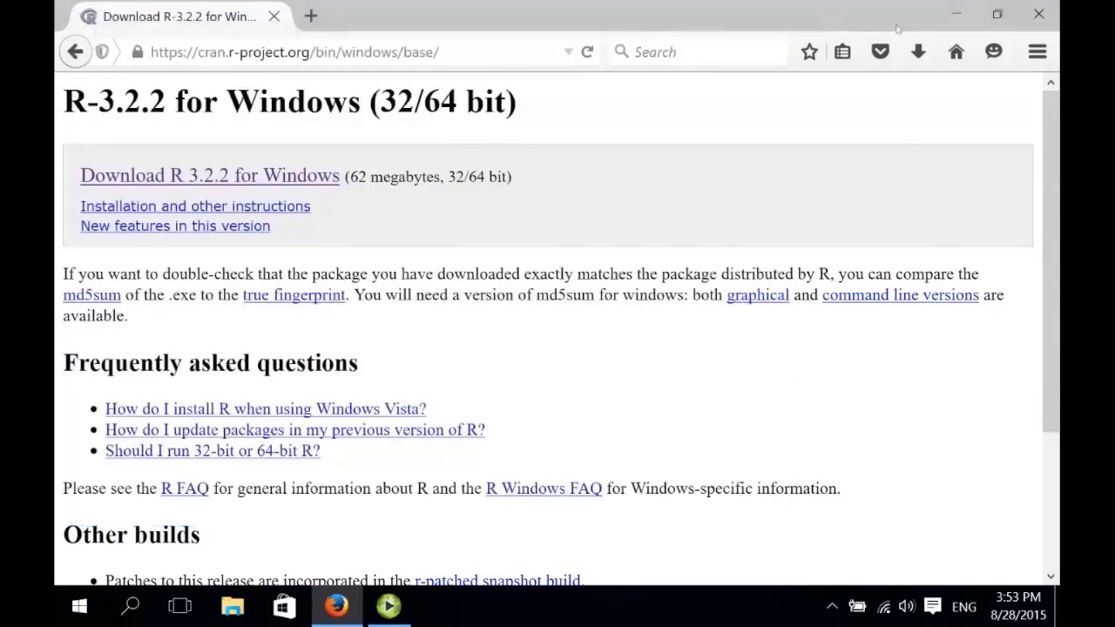
click(1037, 14)
double_click(92, 131)
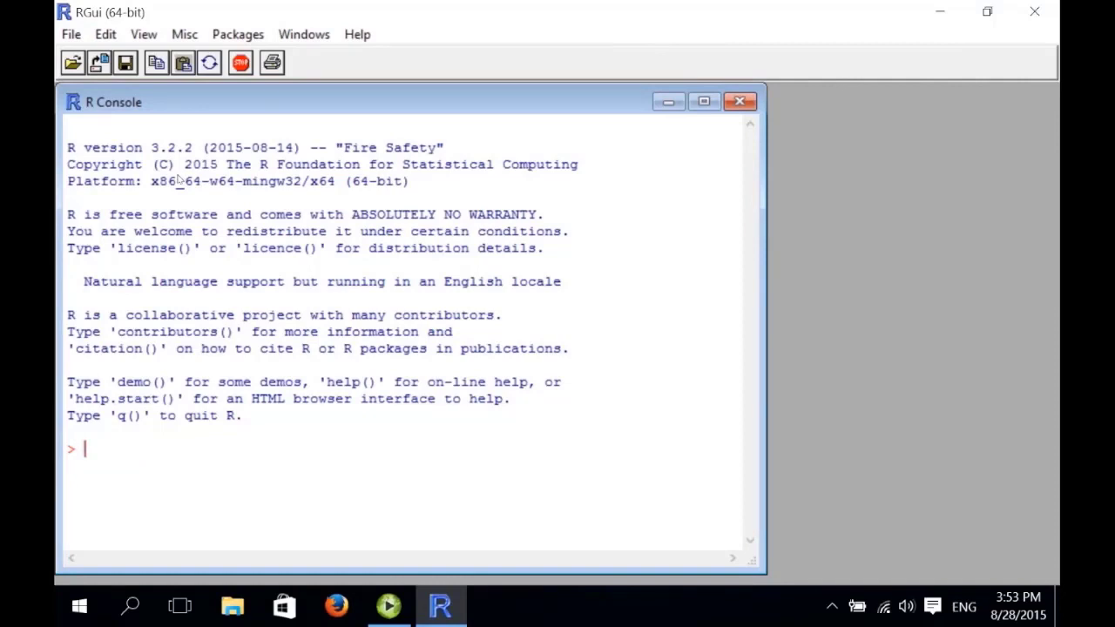
Step: Run install.packages("rJava") in the R console and agree to create and use a personal library
text(install.pa)
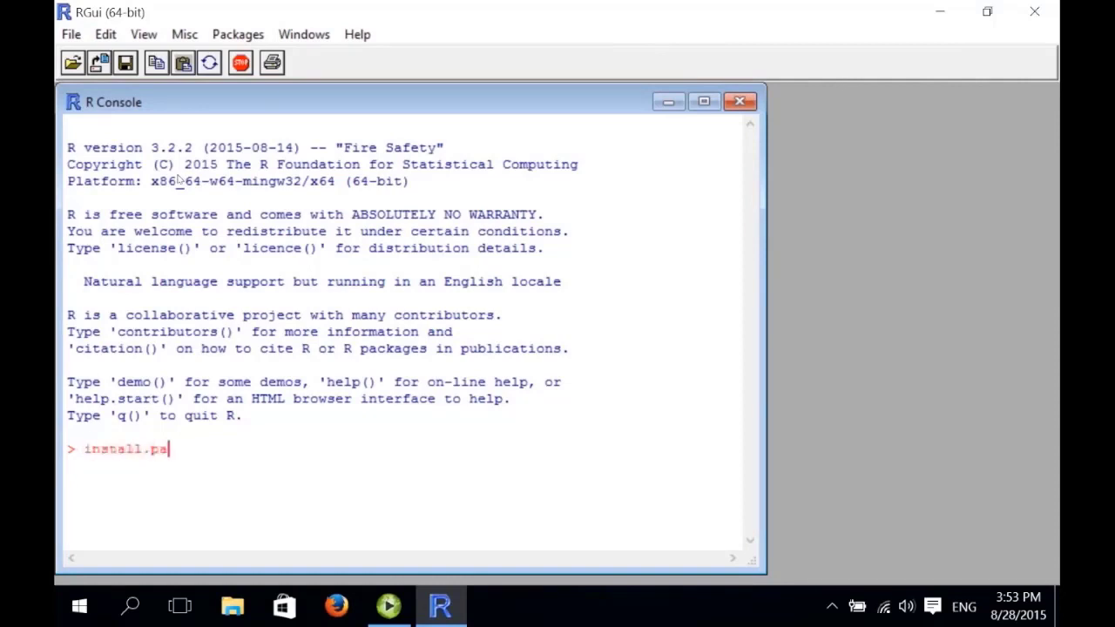
text(ckages("r)
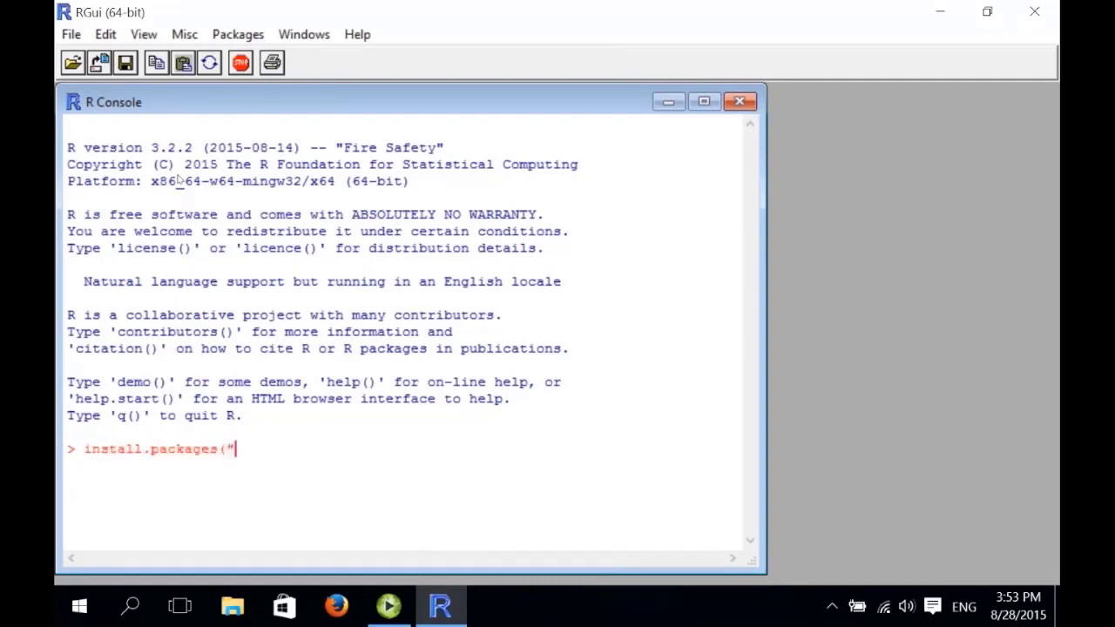
text(Java"))
key(BackSpace)
text("))
key(Return)
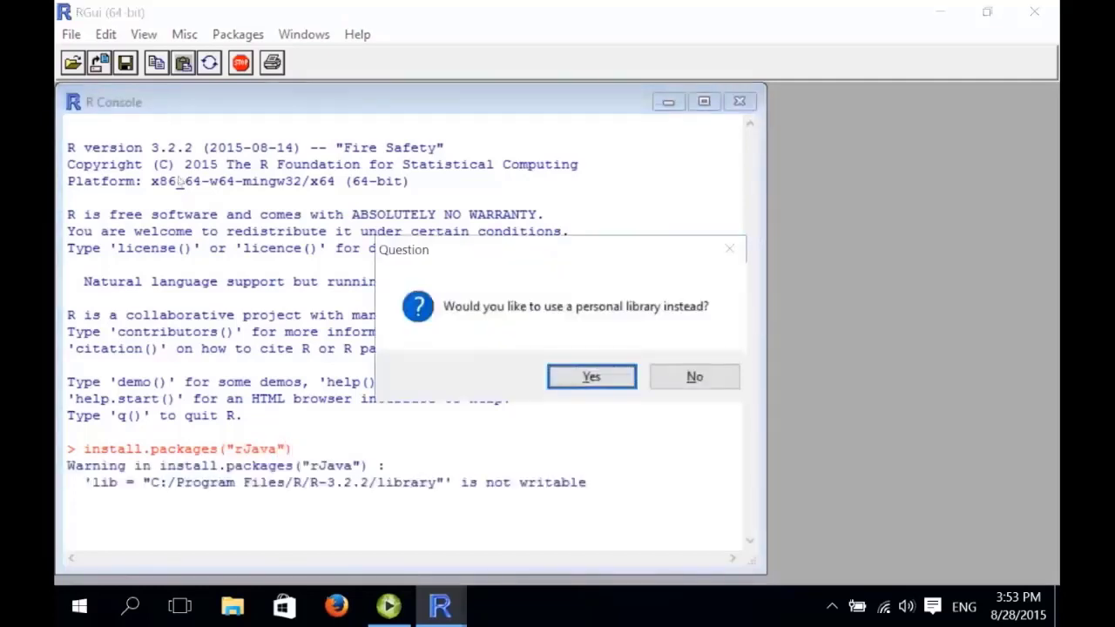
click(592, 376)
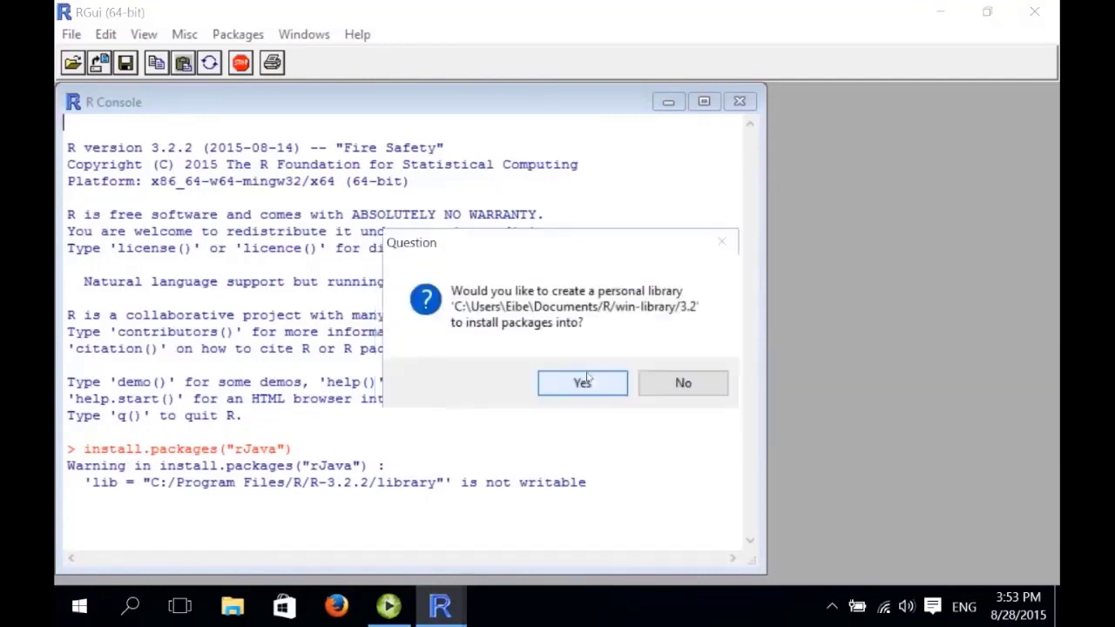
click(587, 385)
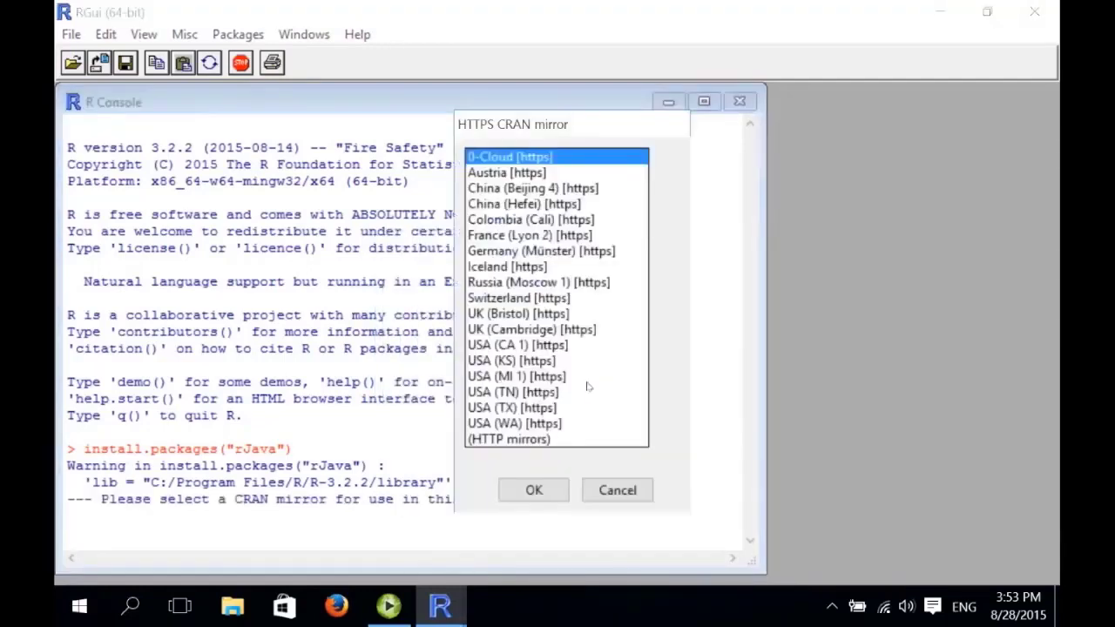
Step: Choose the New Zealand HTTP CRAN mirror to install rJava from, and close R once the package is installed
click(535, 440)
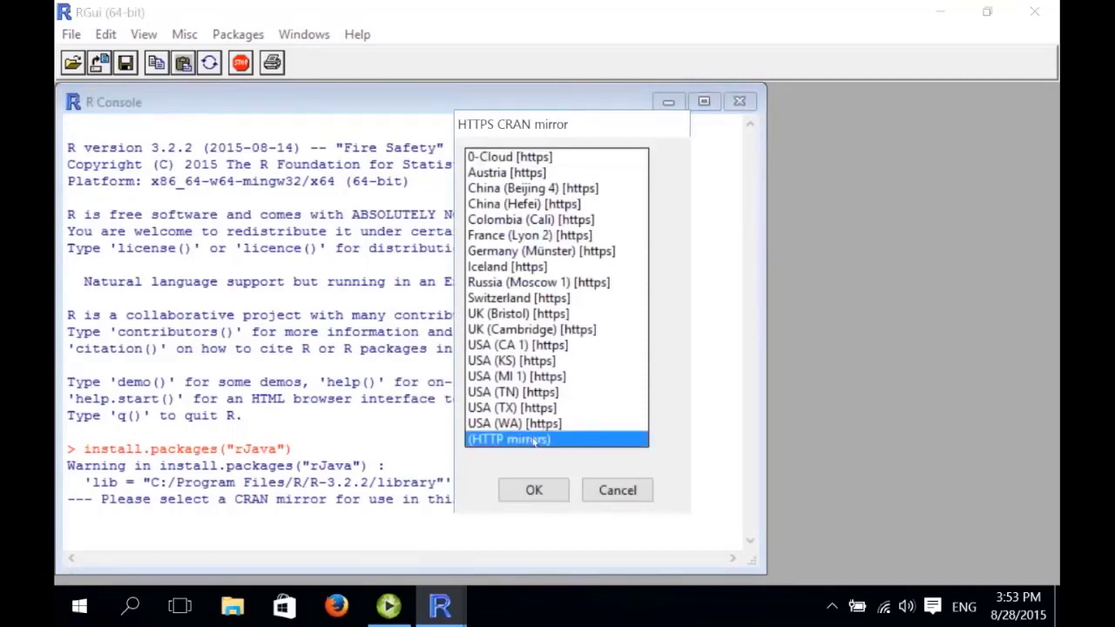
click(534, 490)
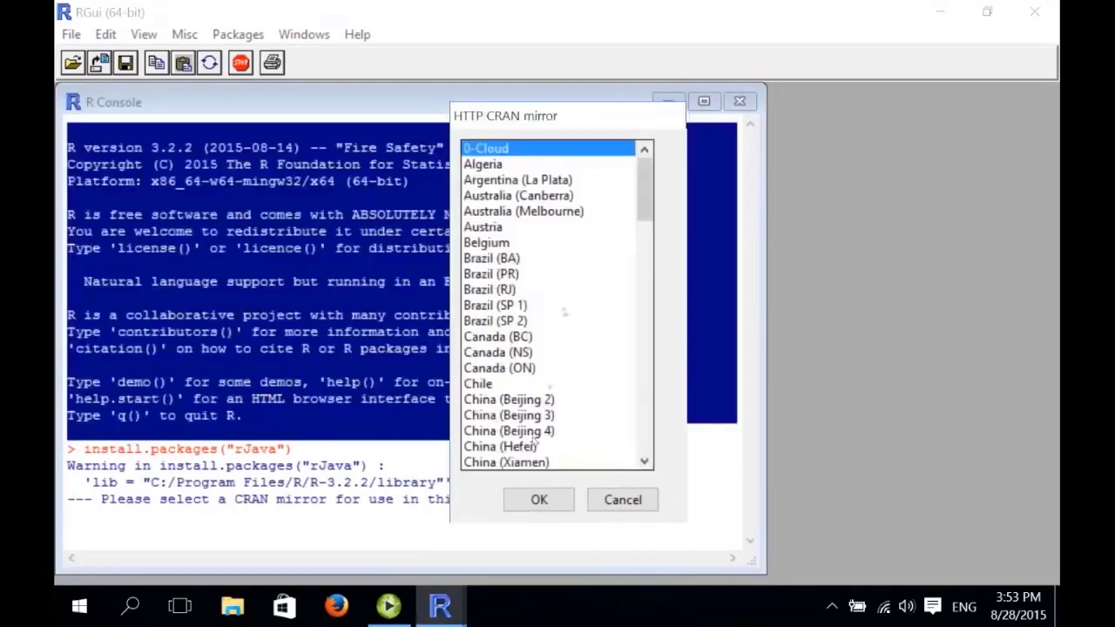
drag(643, 183, 635, 310)
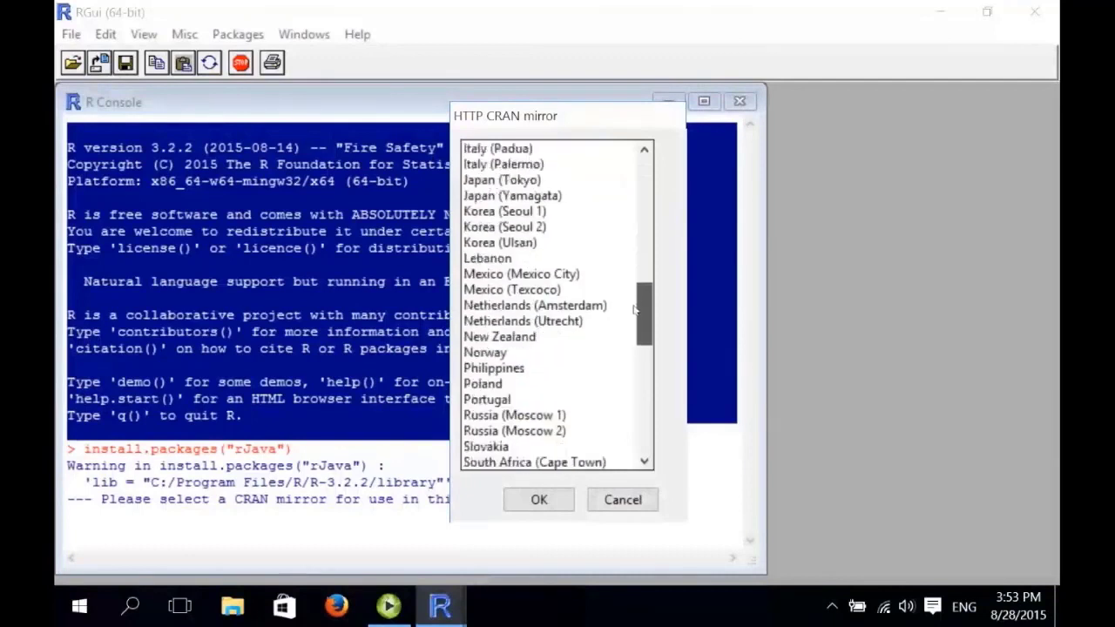
click(533, 338)
click(539, 500)
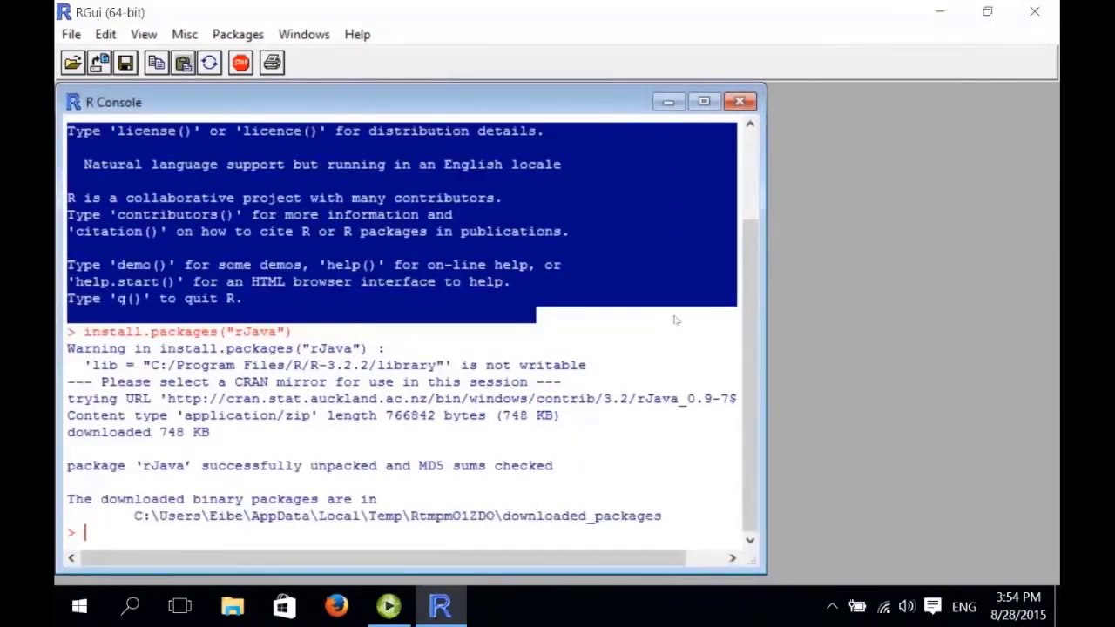
click(1051, 16)
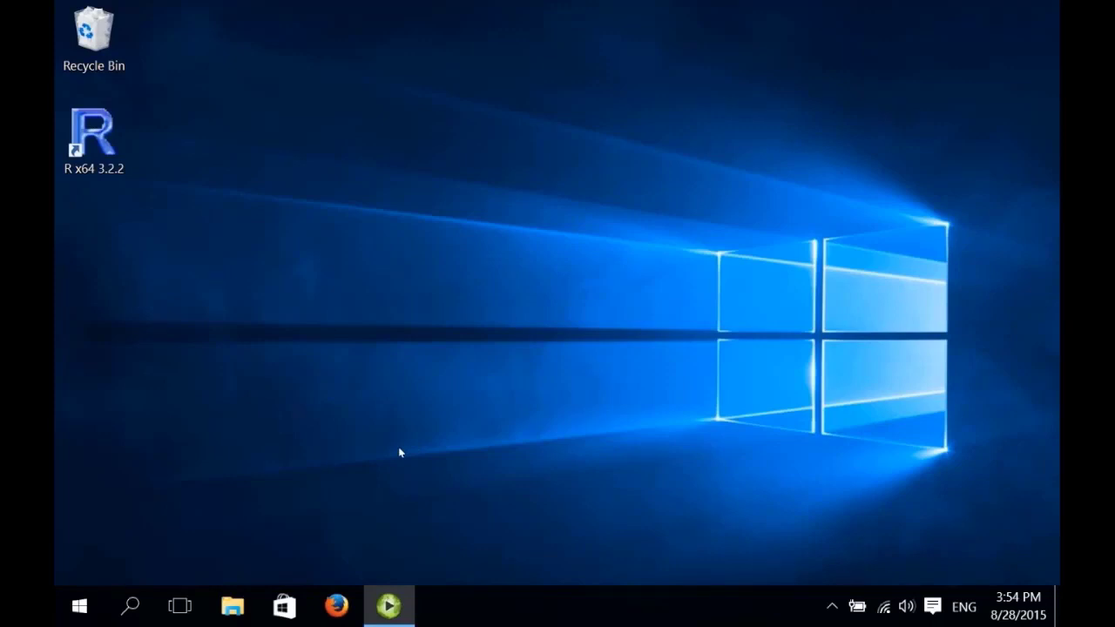
Step: Search Windows for "variables" and open the environment variables for the current account
click(130, 605)
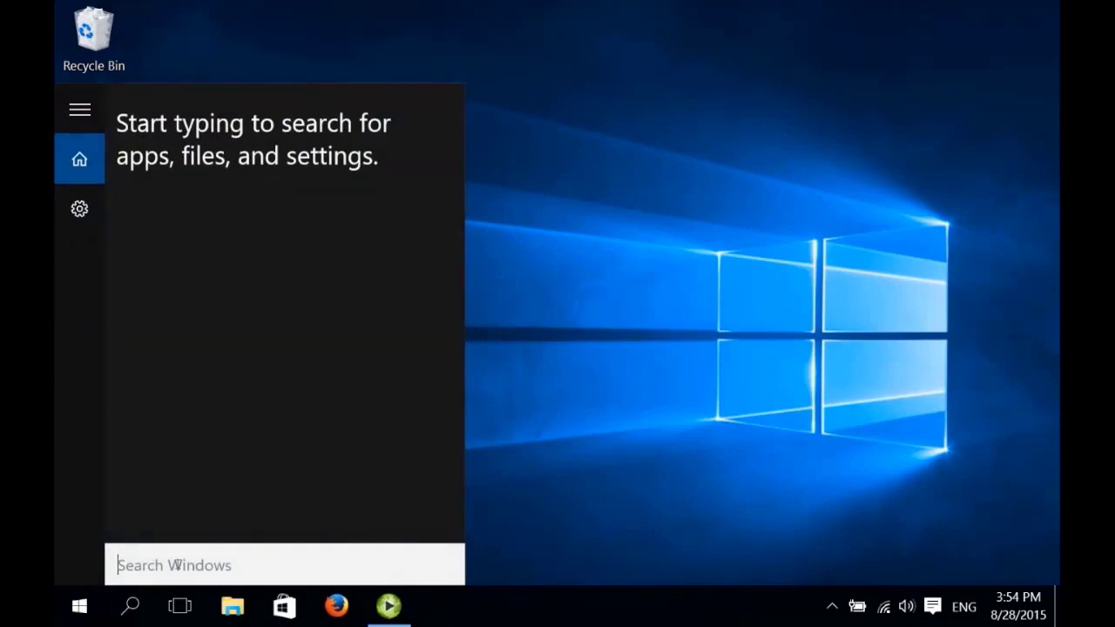
text(variab)
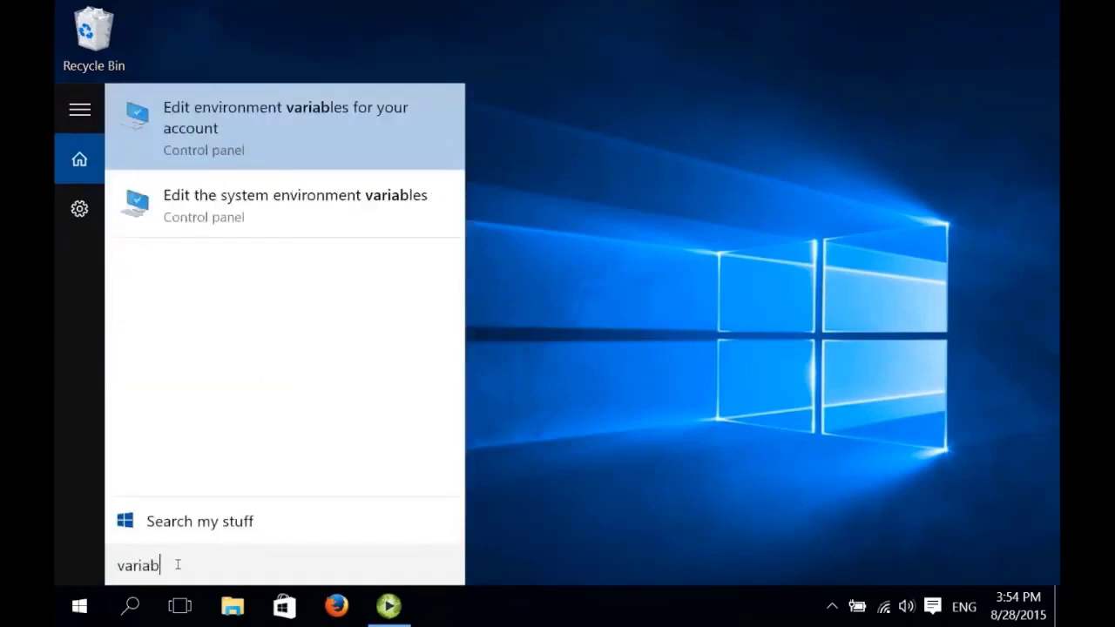
text(les)
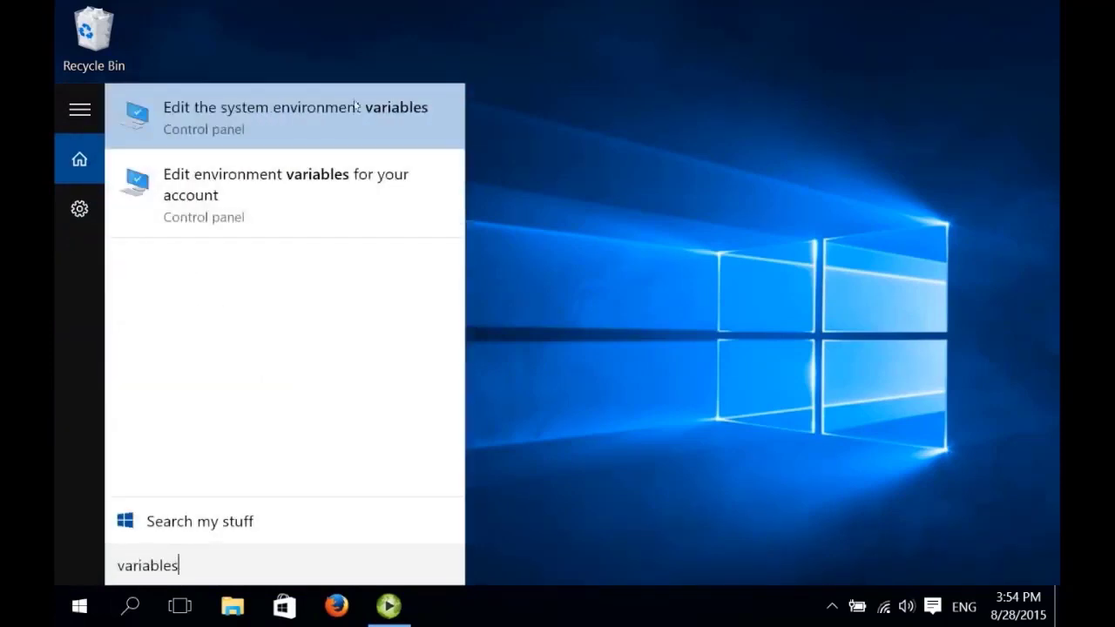
click(293, 179)
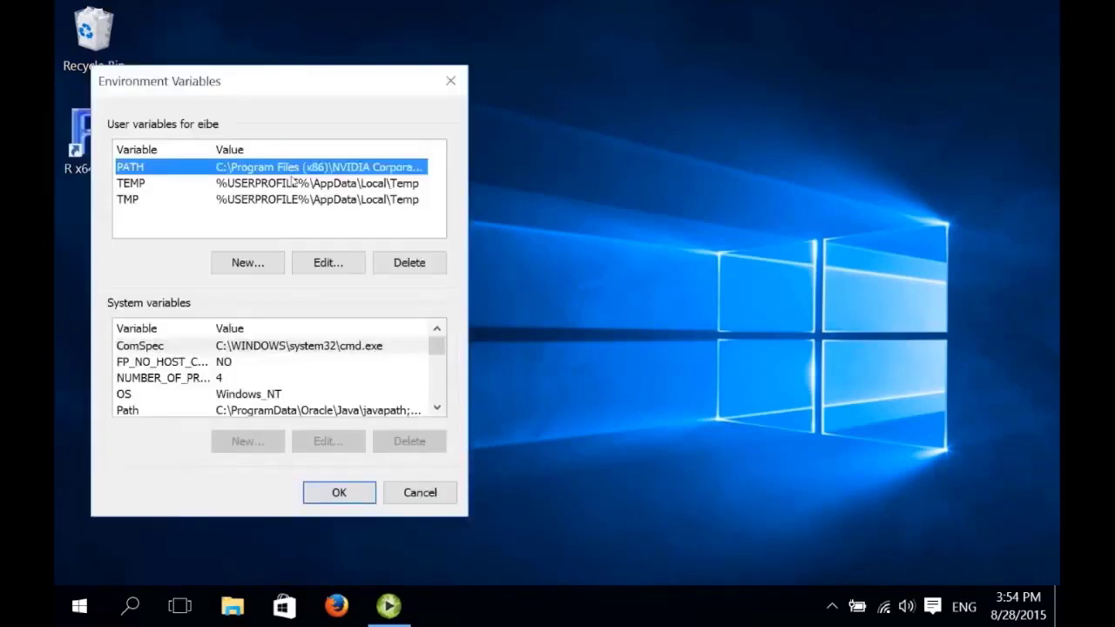
Step: Start a new user variable and name it R_HOME
click(256, 263)
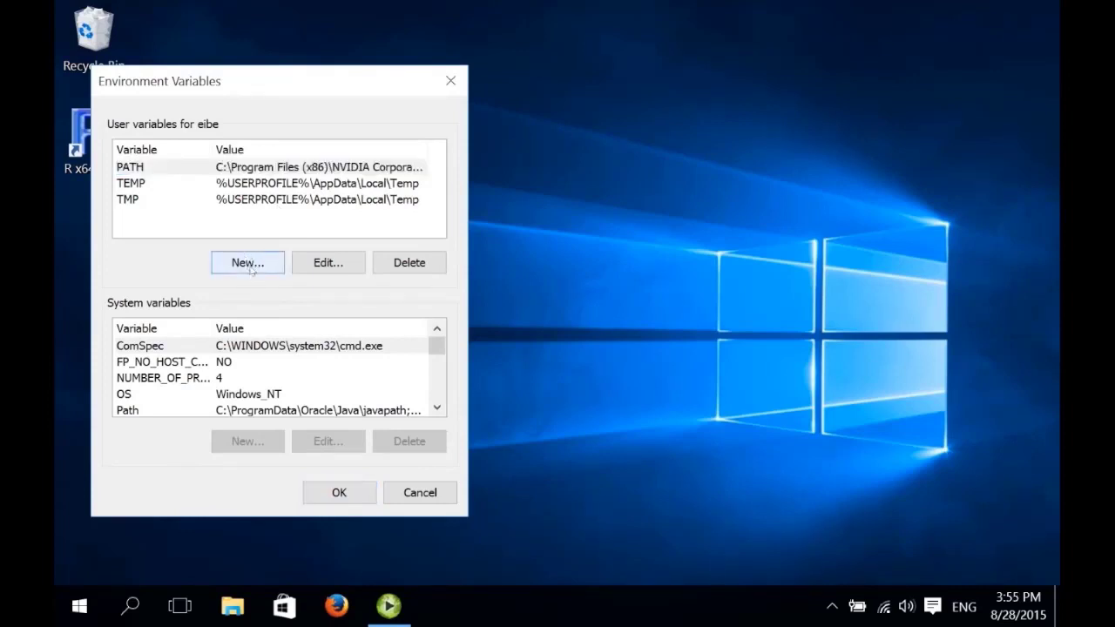
click(251, 271)
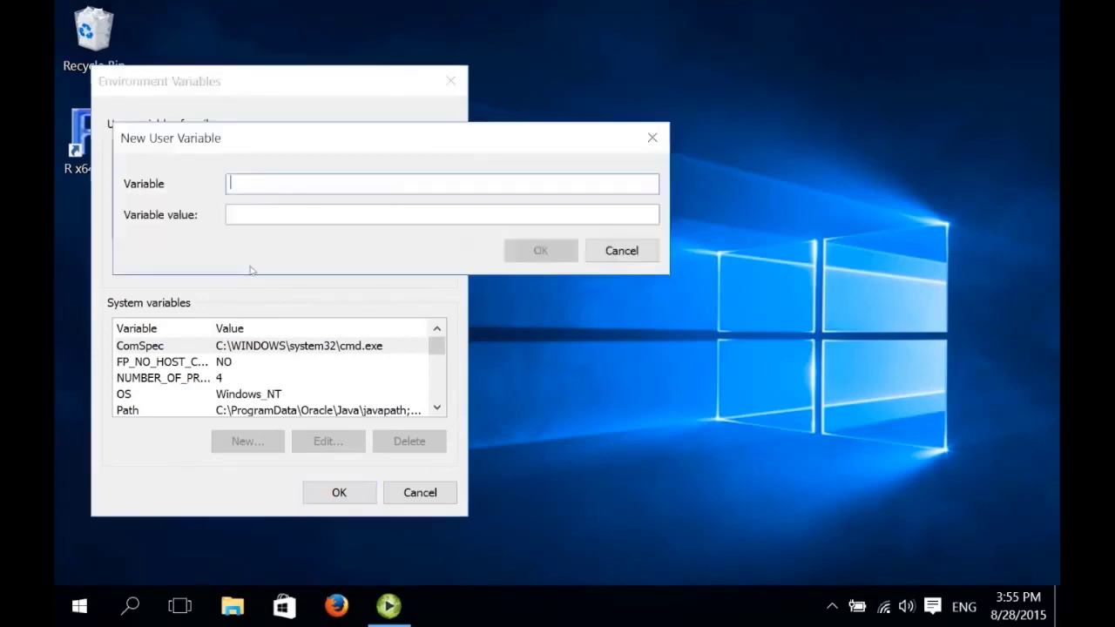
text(R_HOME)
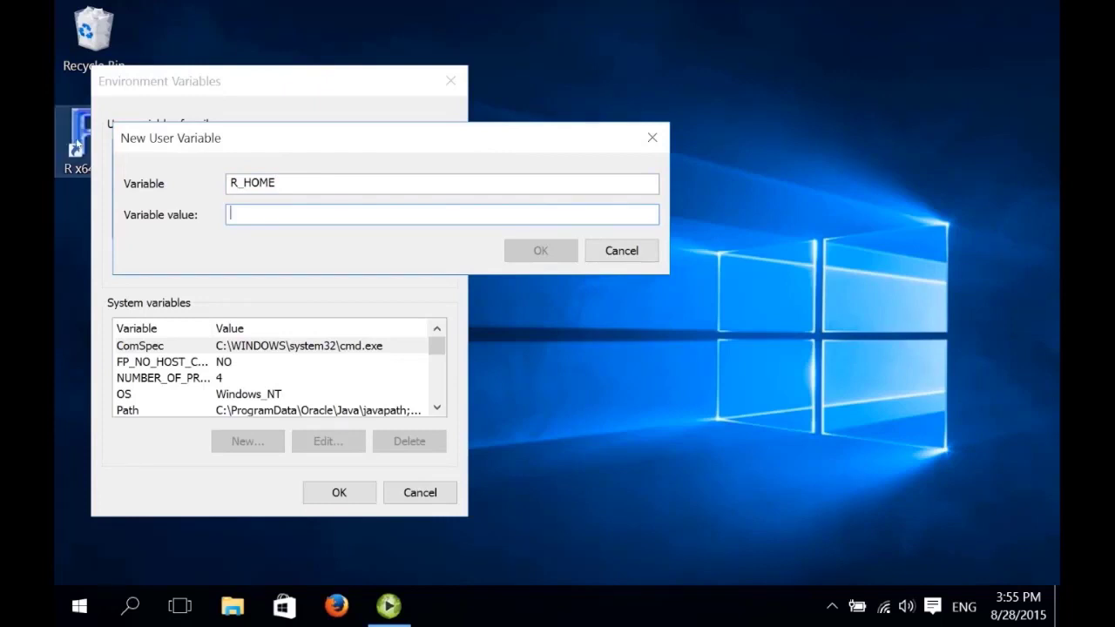
Step: Copy the path C:\Program Files\R\R-3.2.2 from the target of the desktop R x64 3.2.2 shortcut and close its properties
right_click(80, 128)
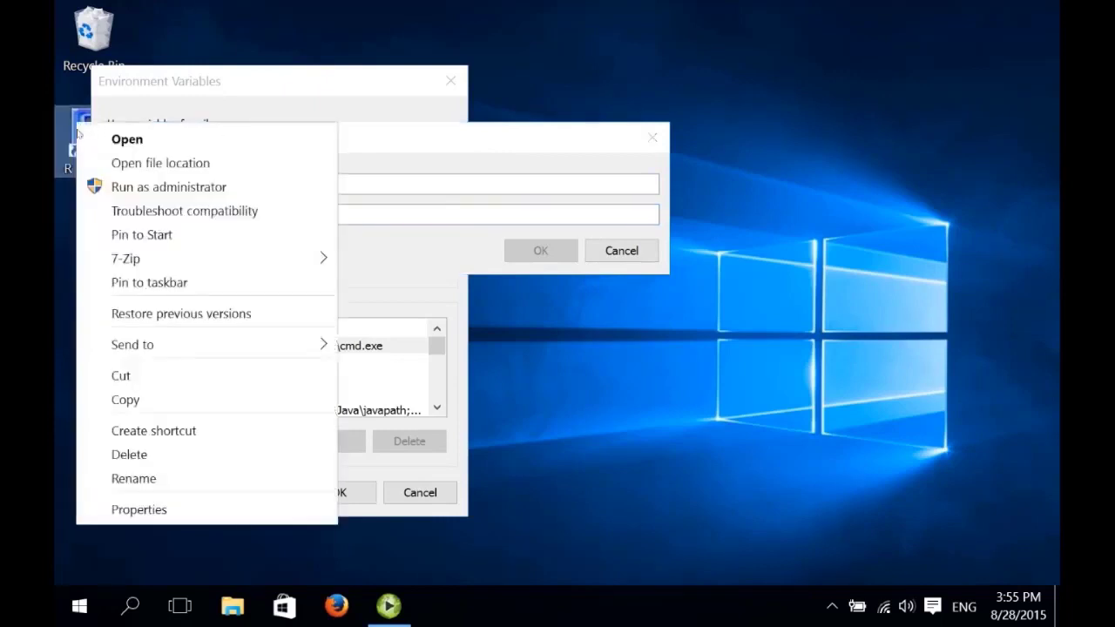
click(165, 516)
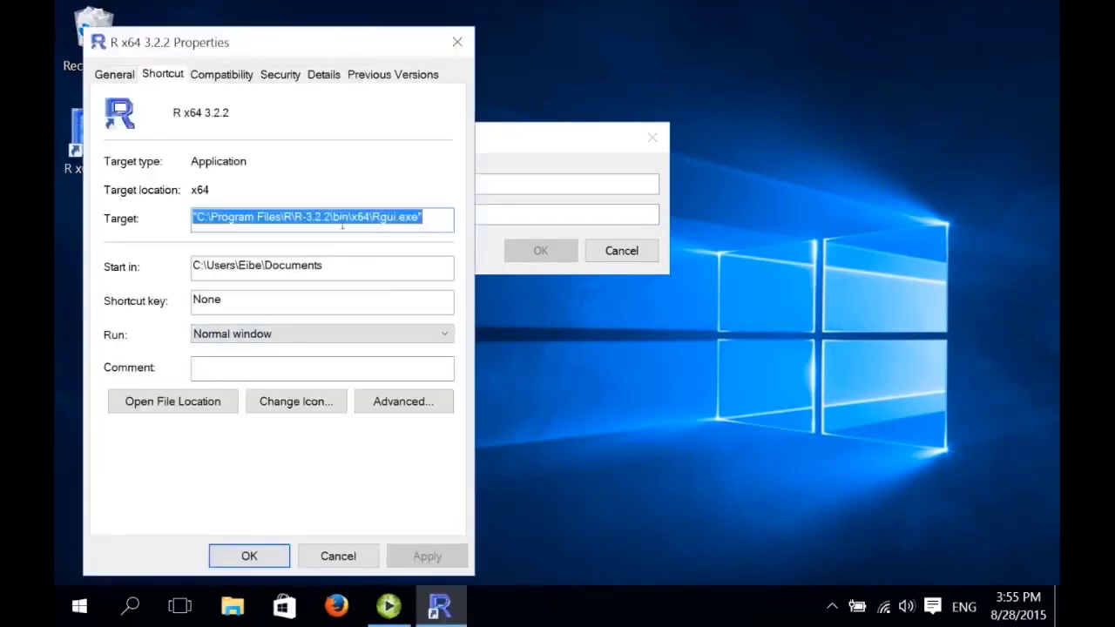
click(200, 219)
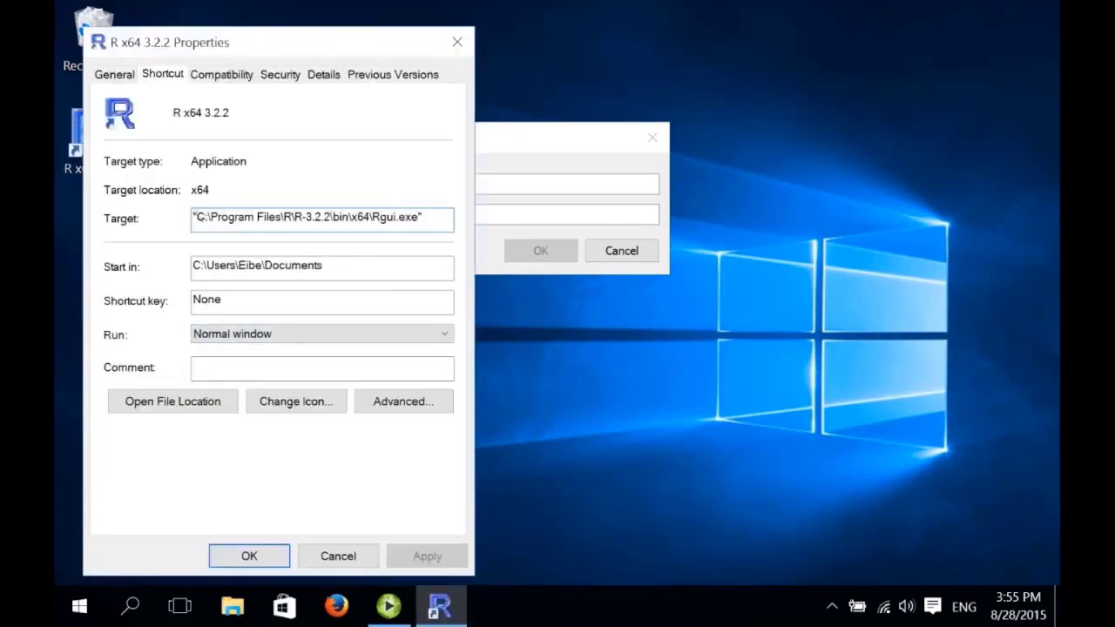
drag(200, 220, 335, 222)
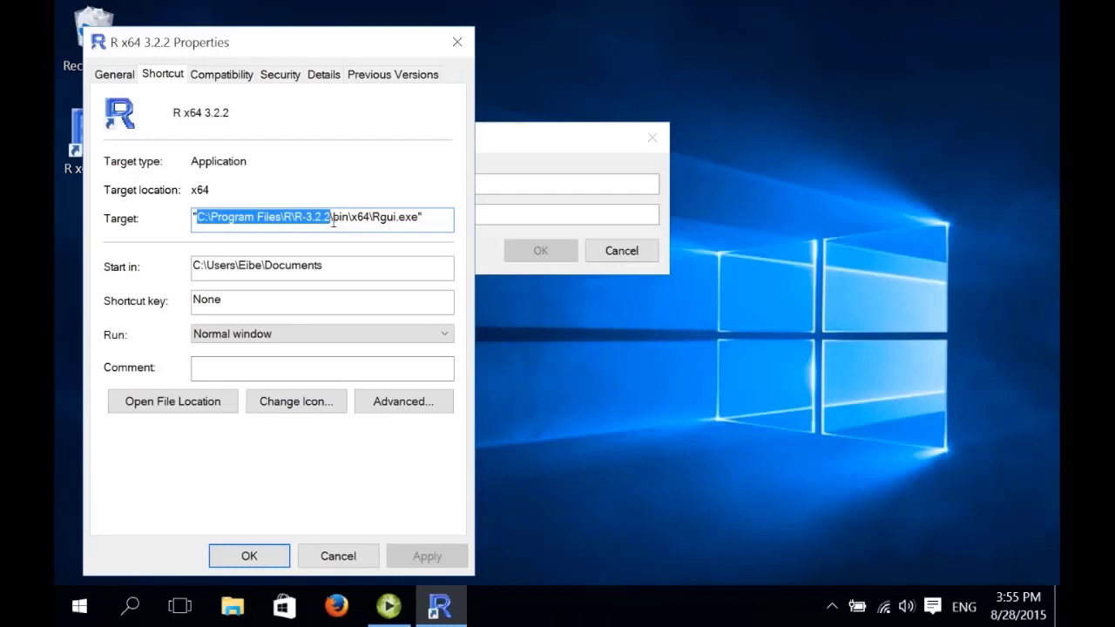
right_click(308, 223)
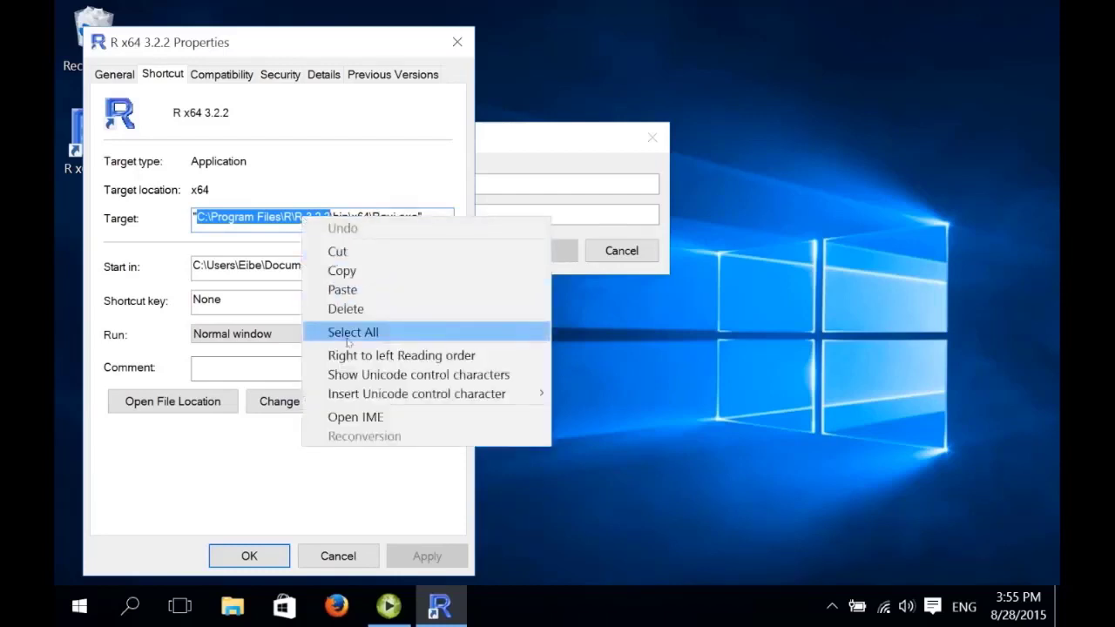
click(339, 271)
click(249, 557)
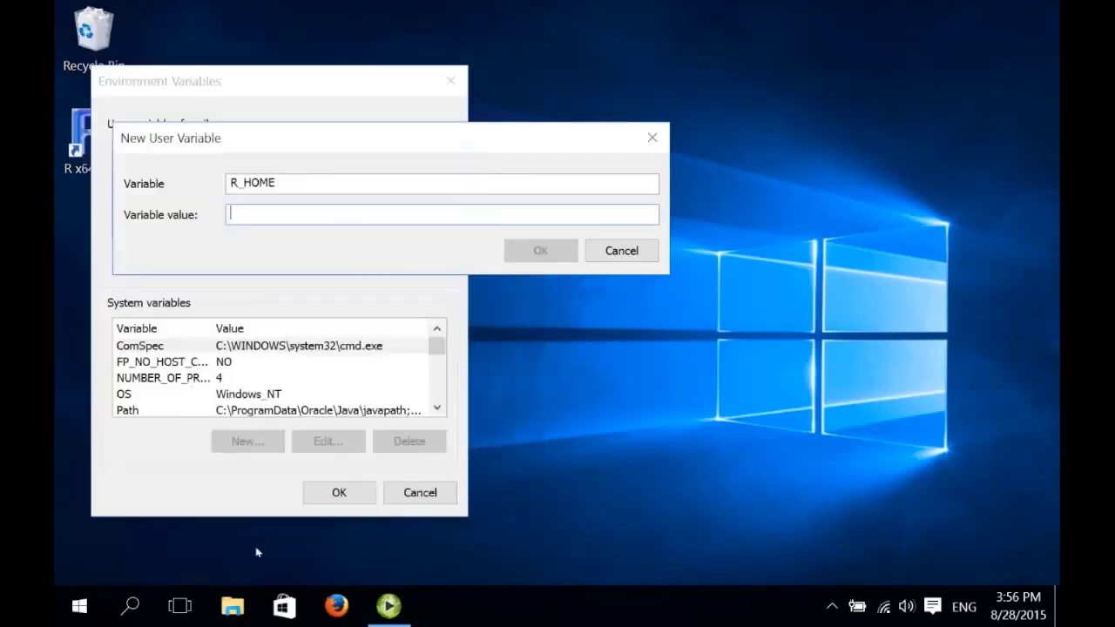
Step: Paste C:\Program Files\R\R-3.2.2 as the value of R_HOME and save the new user variable
right_click(303, 222)
click(352, 288)
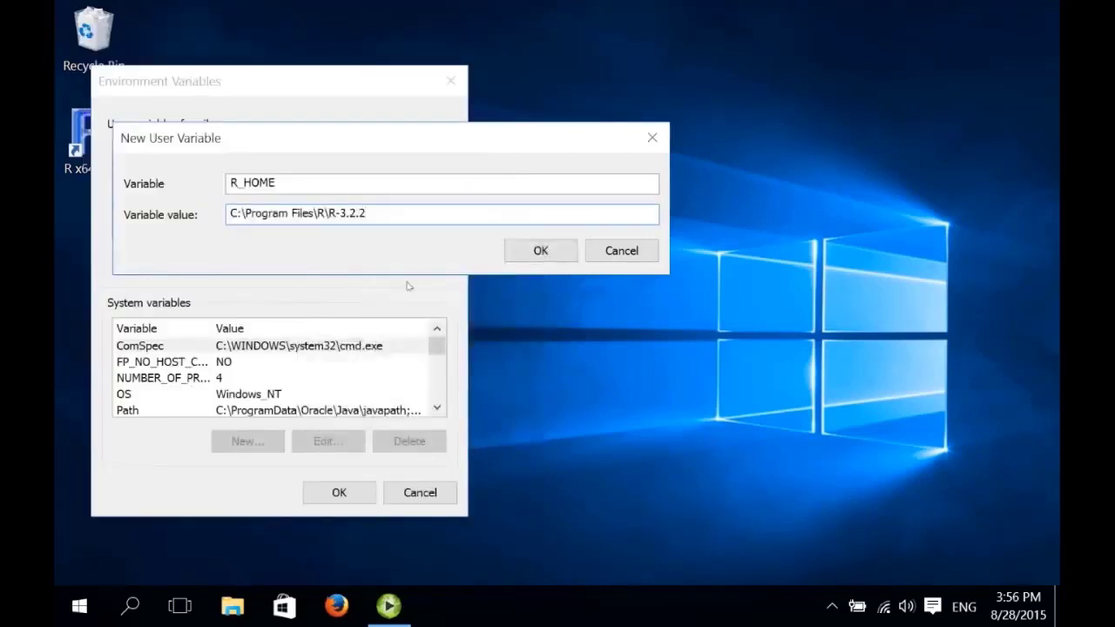
click(540, 250)
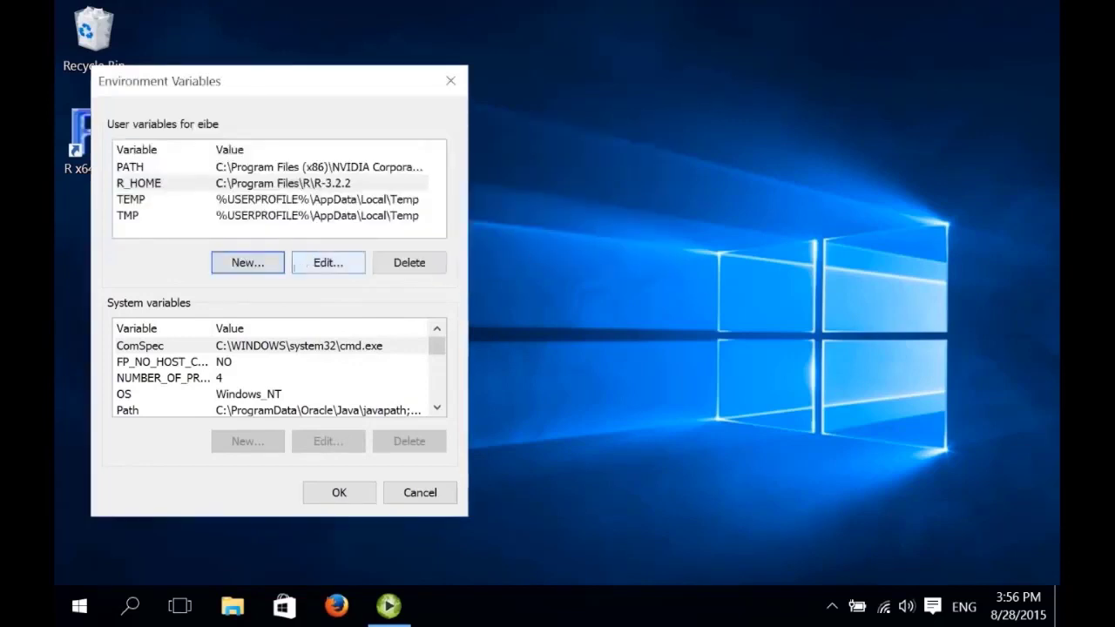
Step: Start another new user variable and name it R_LIBS_USER
click(249, 264)
text(R)
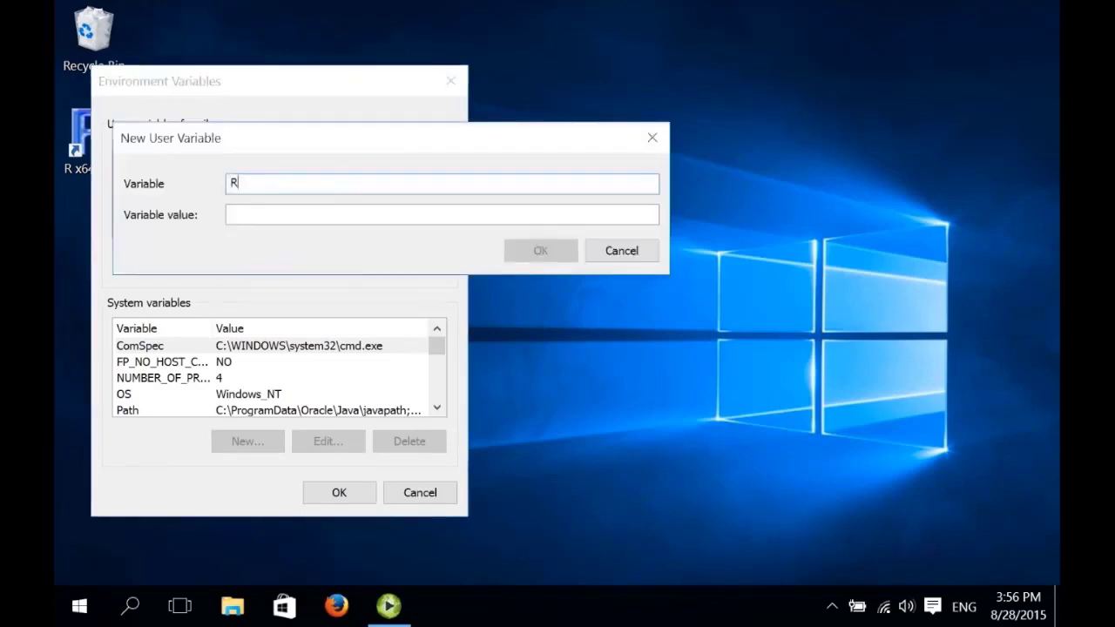
text(_LIBS_USER)
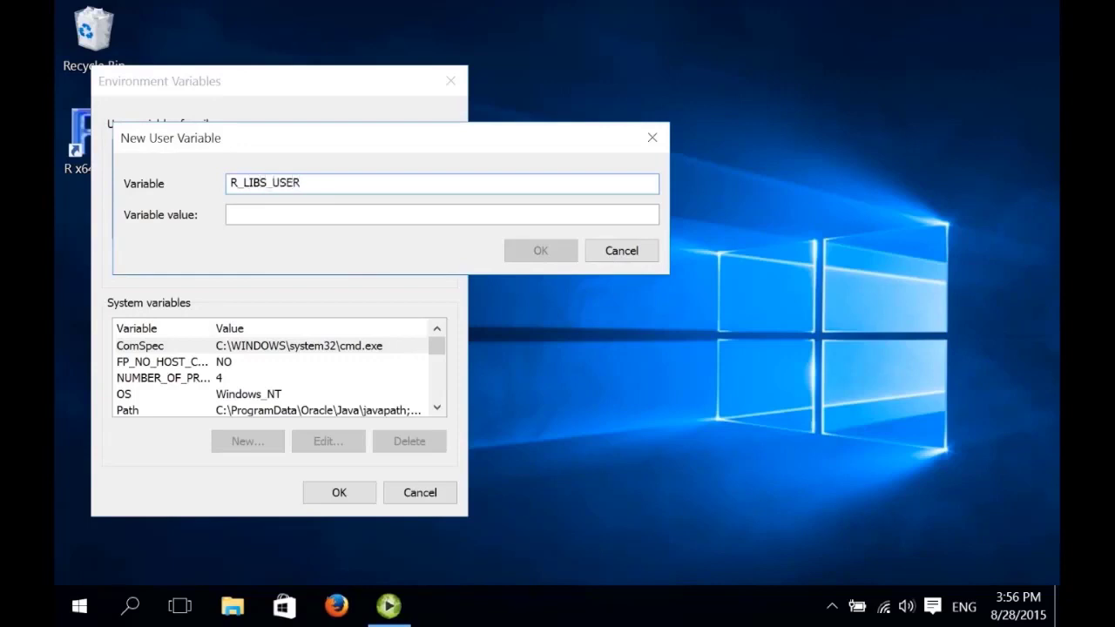
click(317, 216)
Step: Search Windows for "rJava", open the rJava folder, and copy the address of its parent folder 3.2 as text
click(131, 606)
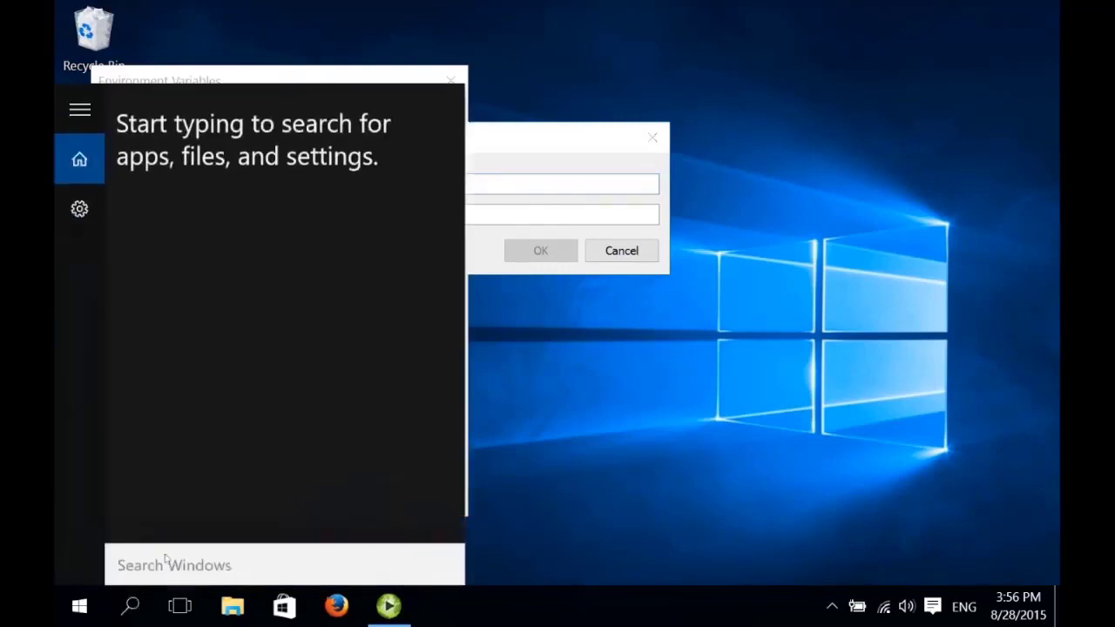
text(r)
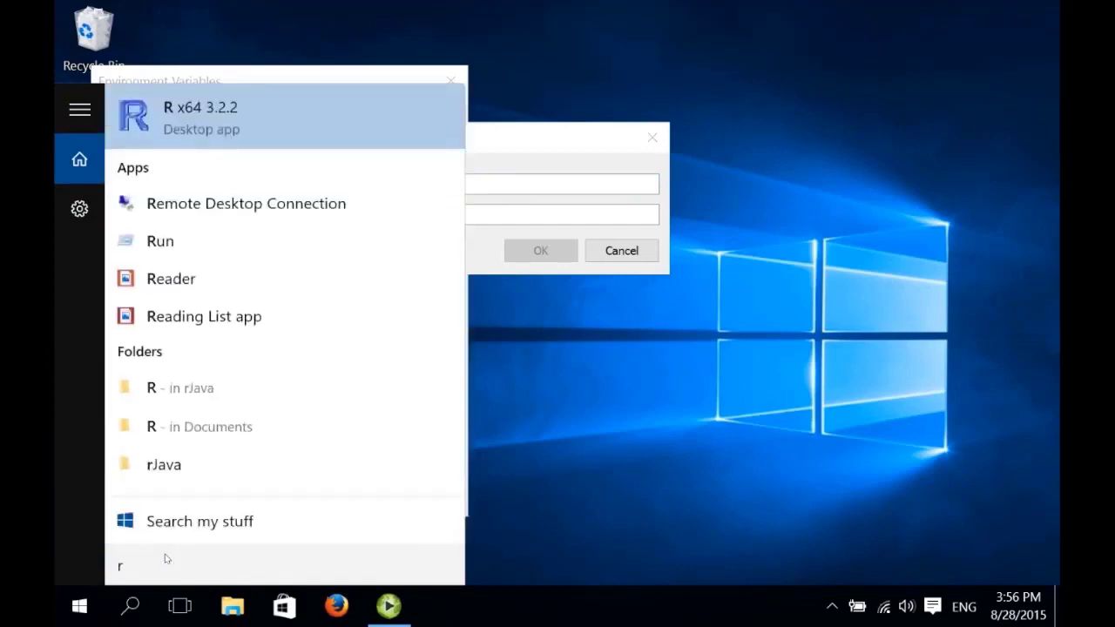
text(Java)
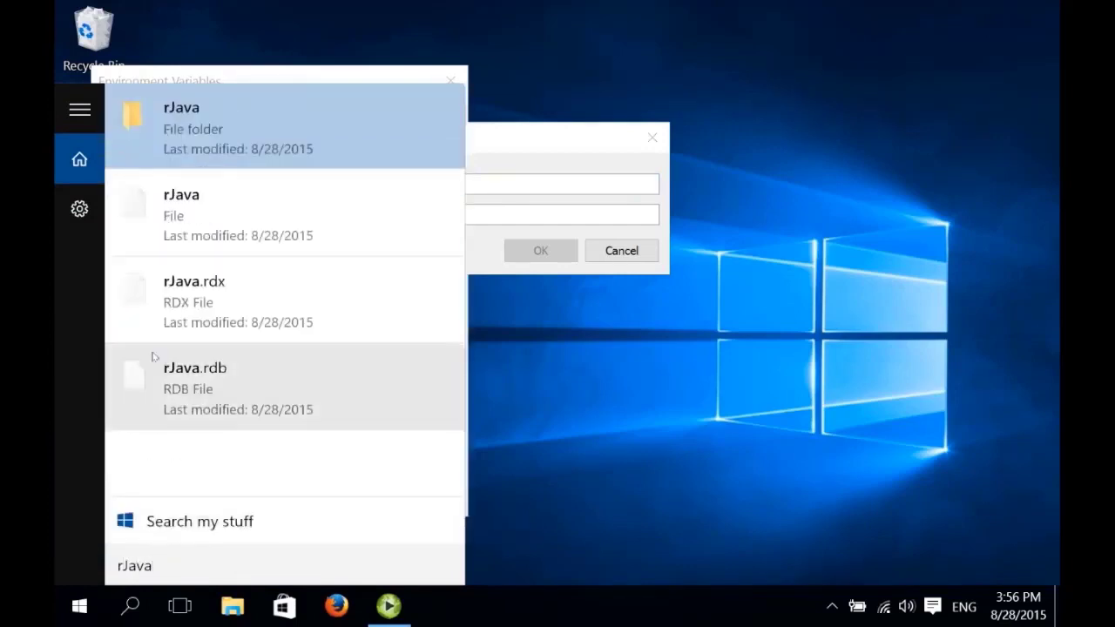
click(168, 111)
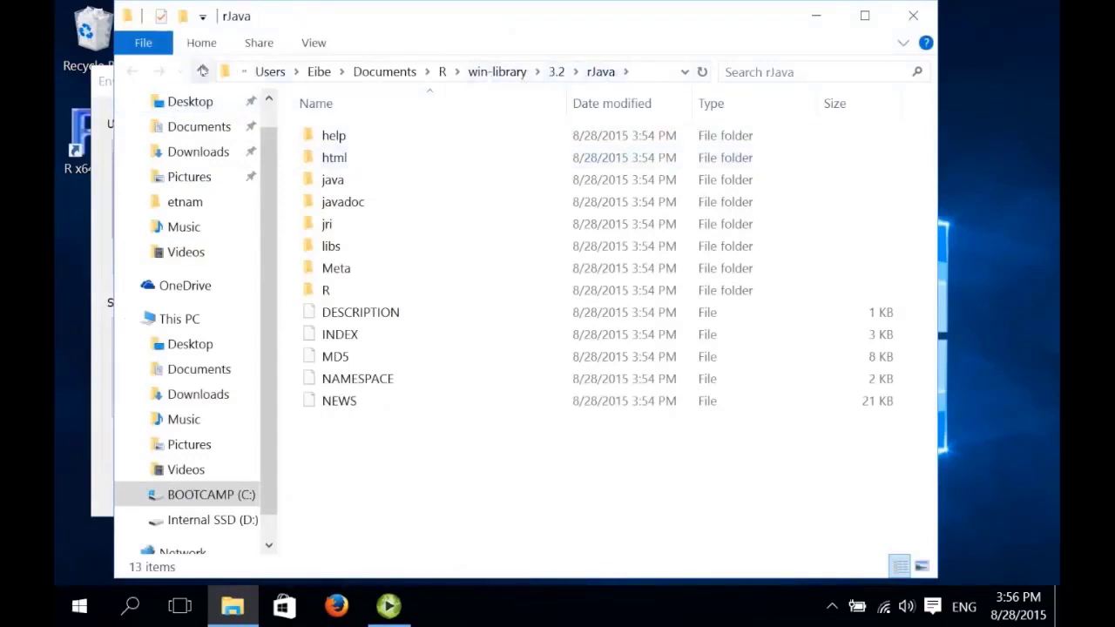
click(202, 72)
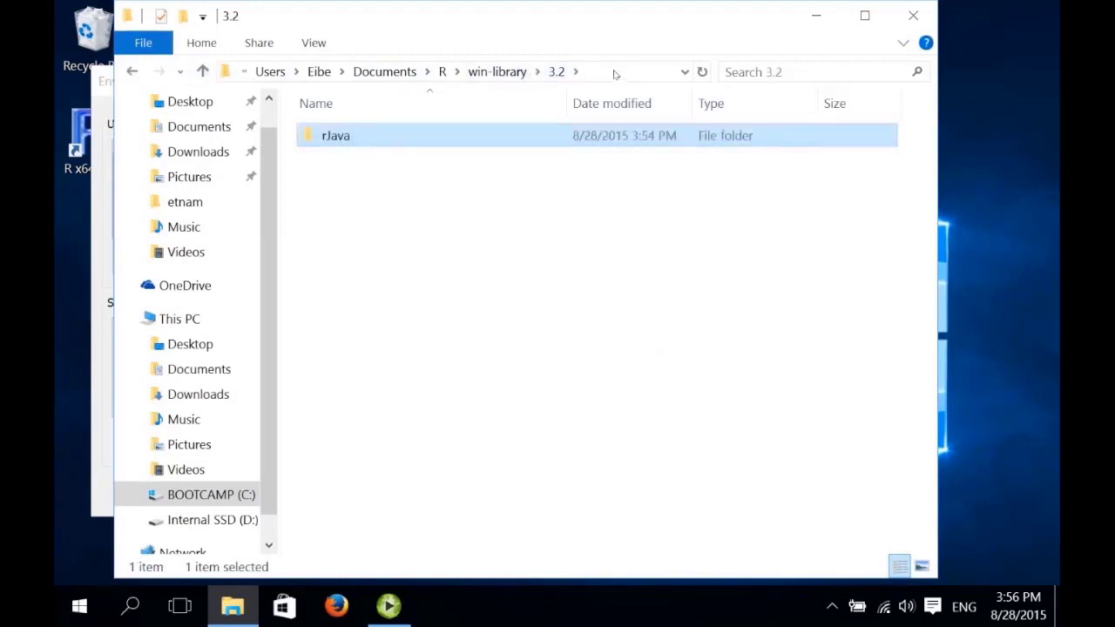
right_click(614, 74)
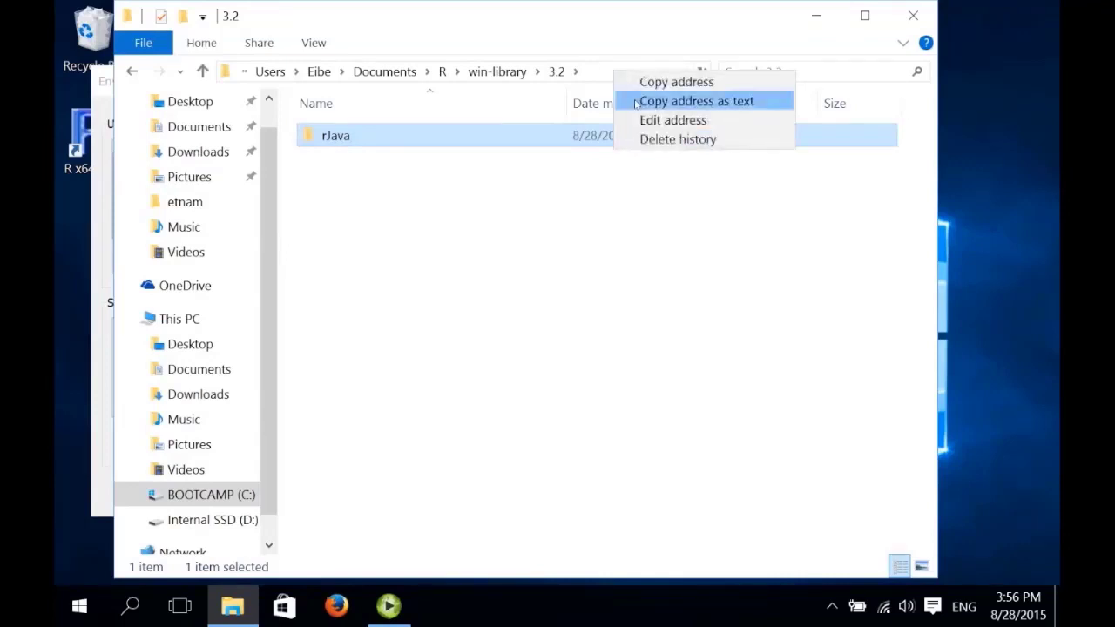
click(636, 102)
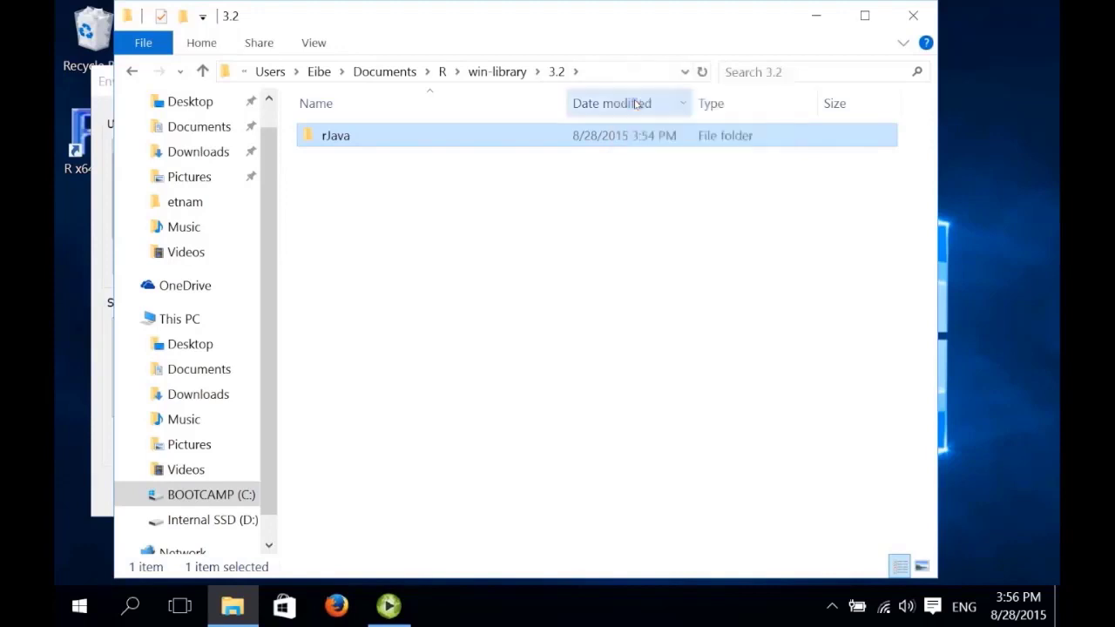
Step: Paste the copied win-library\3.2 folder path as the value of R_LIBS_USER and save the variable
click(97, 175)
click(265, 217)
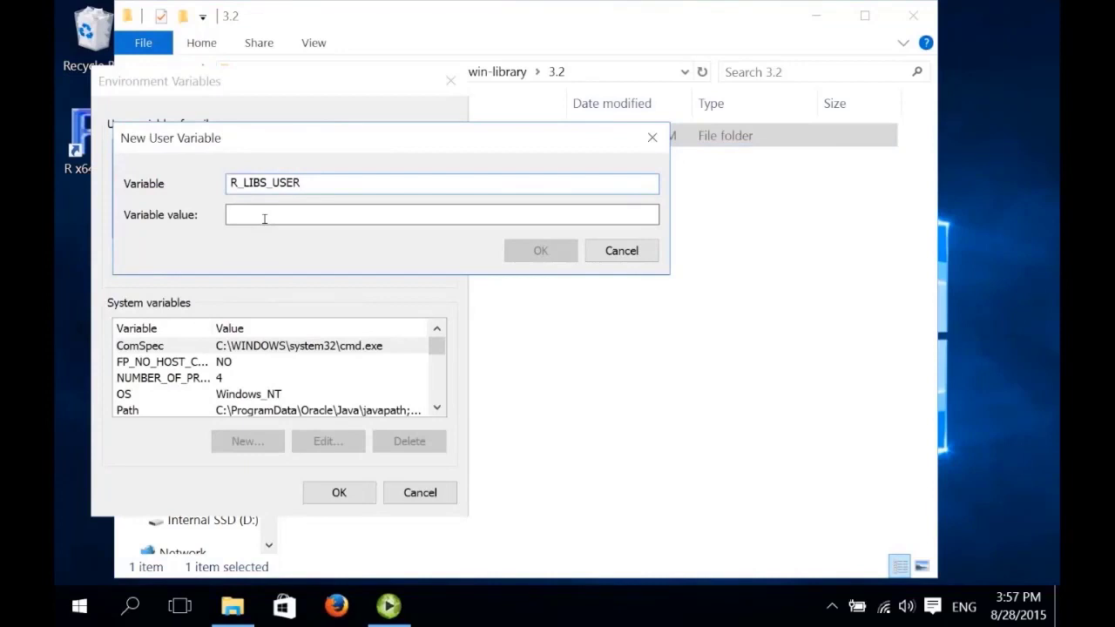
click(265, 219)
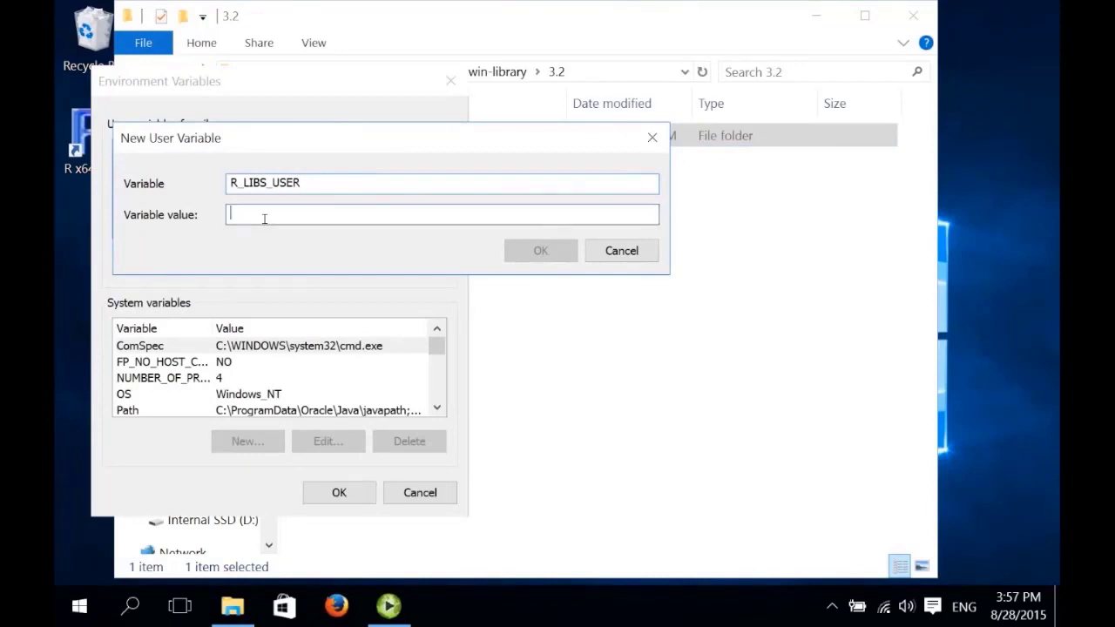
right_click(263, 217)
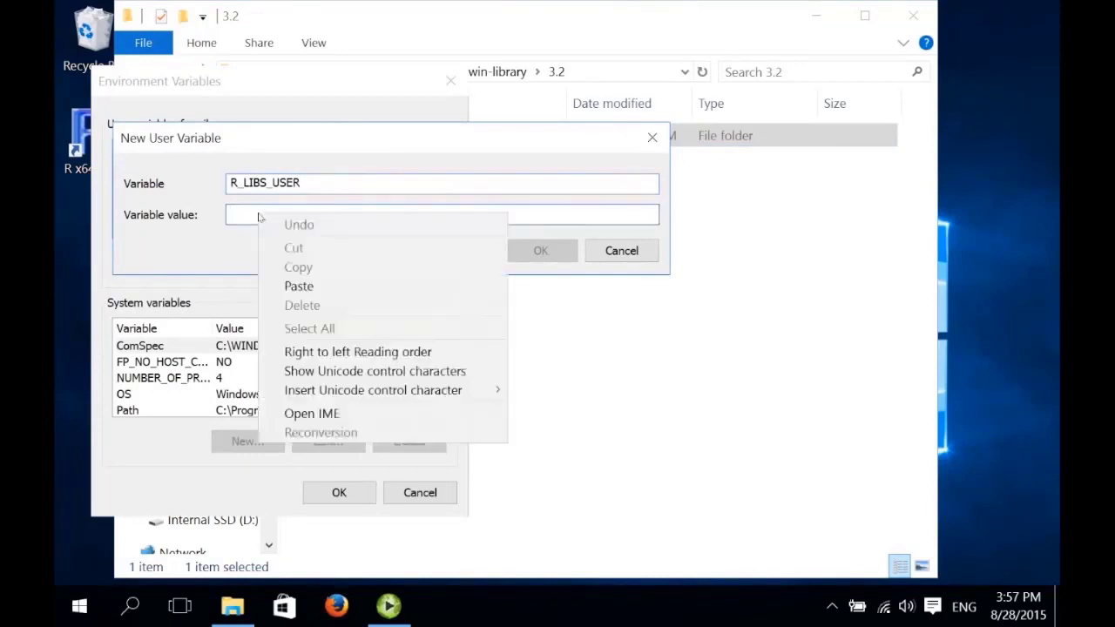
click(294, 285)
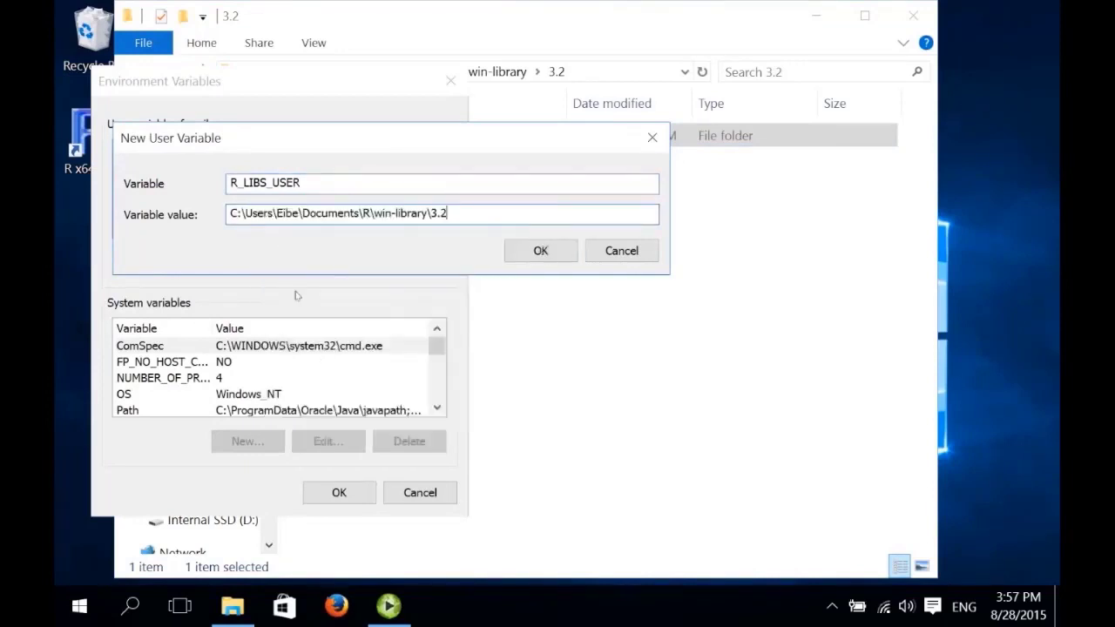
click(541, 251)
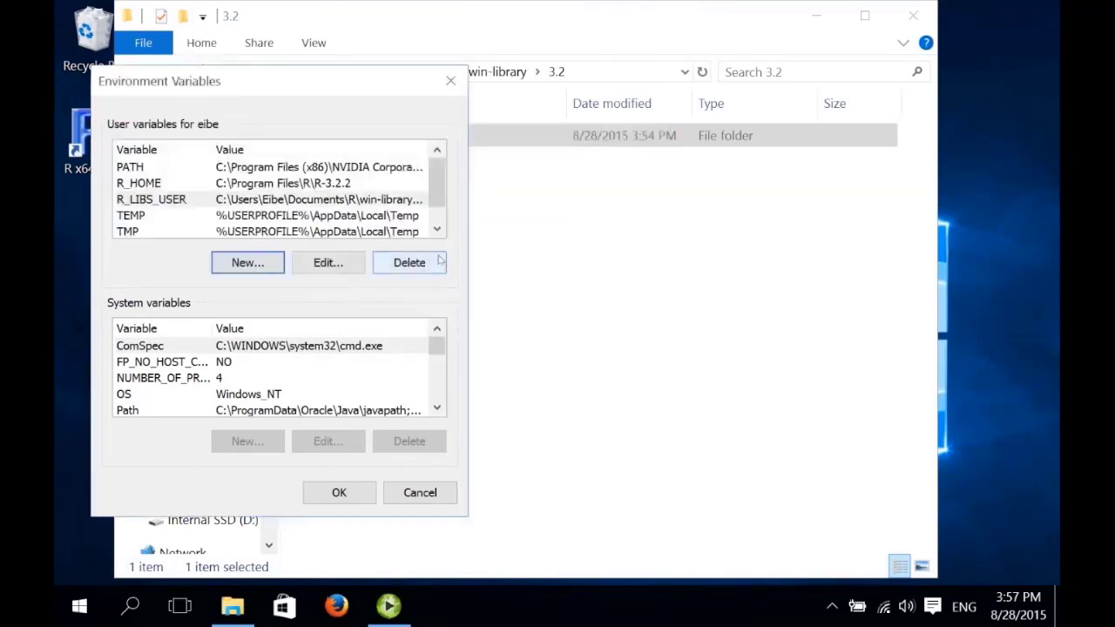
Step: Open the user variable PATH for editing and append a semicolon to the end of its value
click(376, 167)
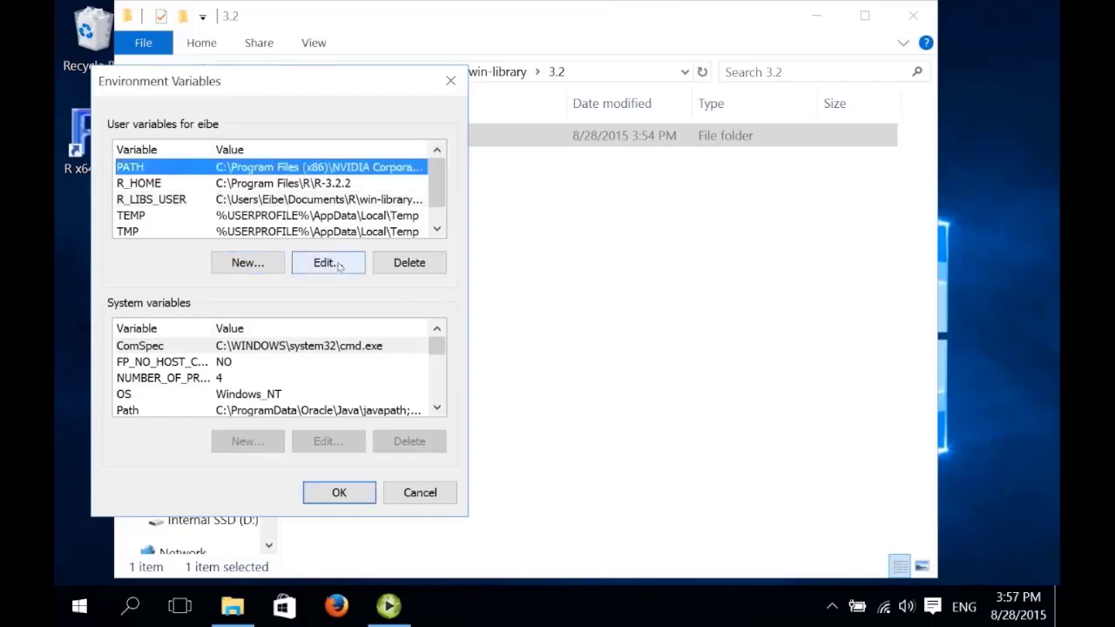
click(339, 266)
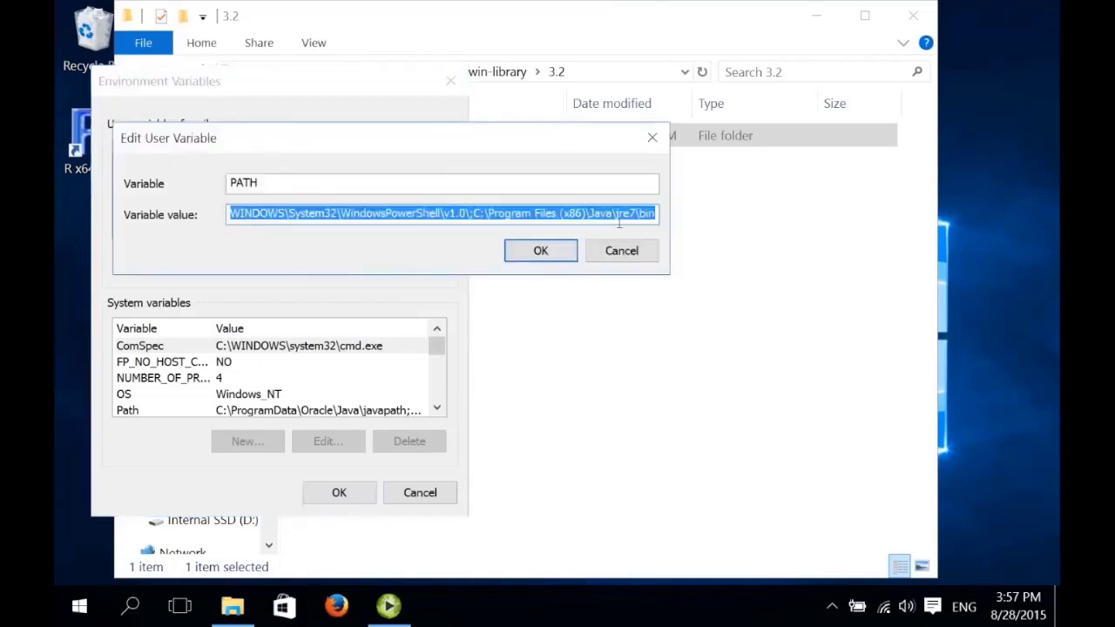
key(End)
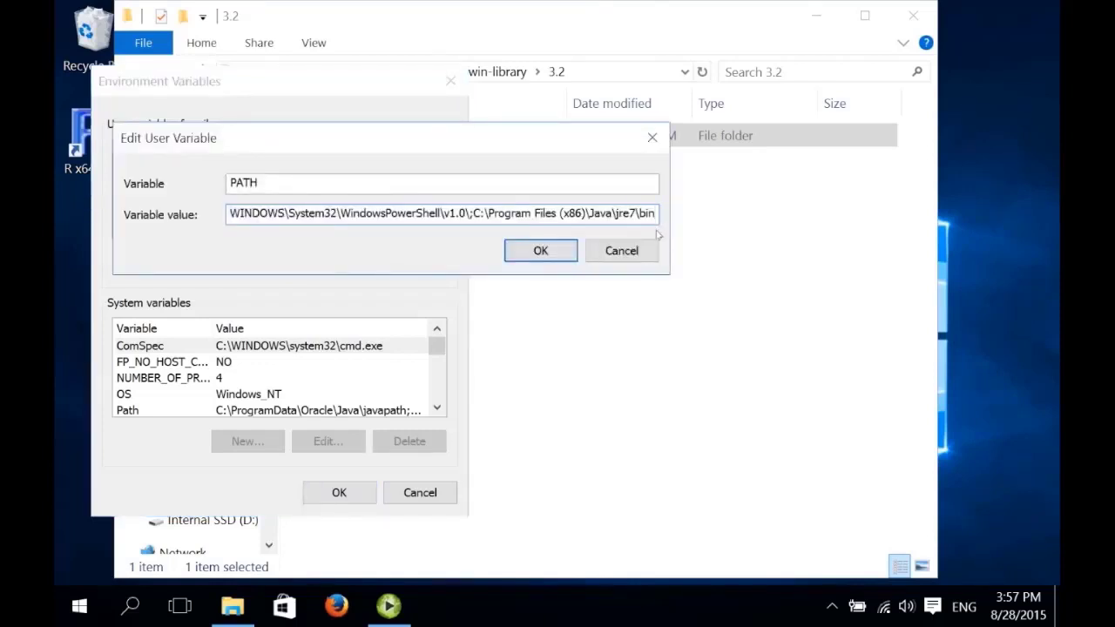
text(;)
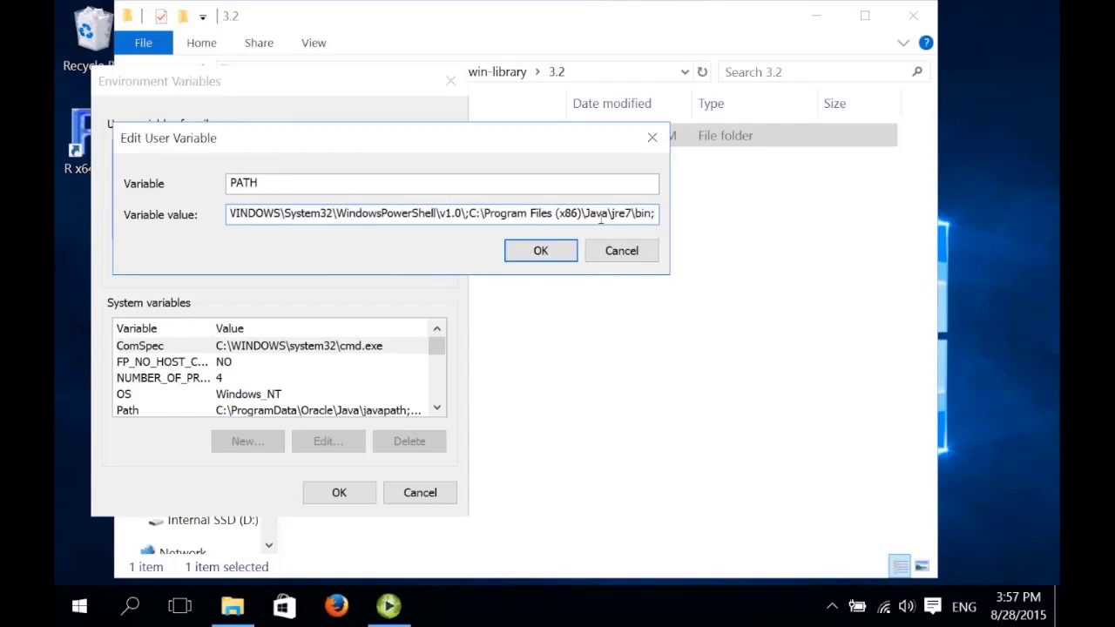
Step: Copy C:\Program Files\R\R-3.2.2\bin\x64\ from the desktop R shortcut's target and close its properties
click(74, 135)
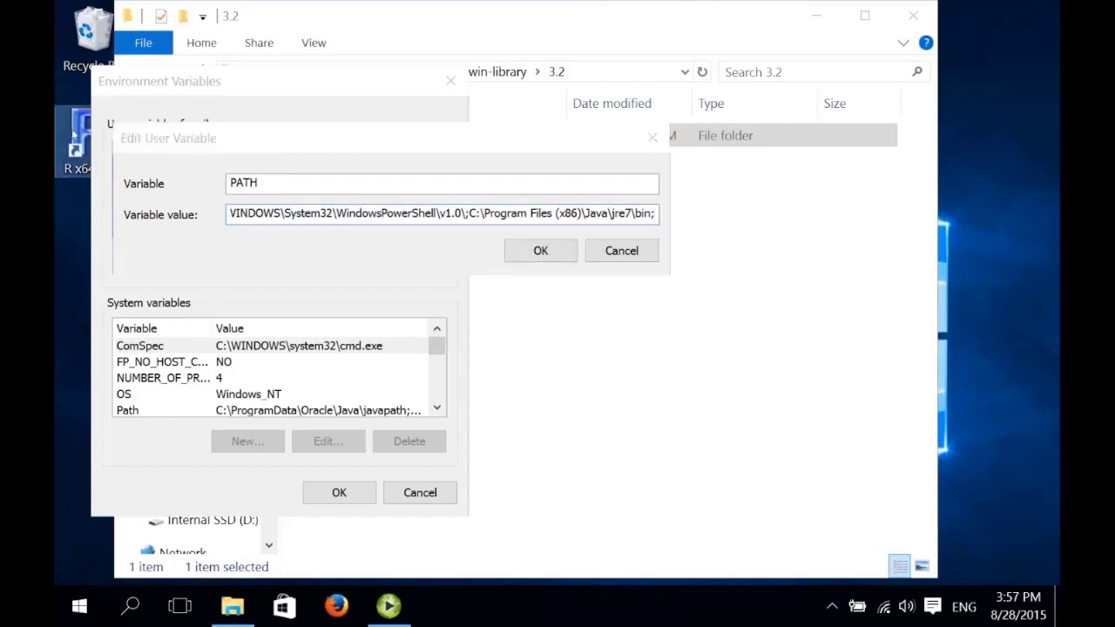
right_click(74, 132)
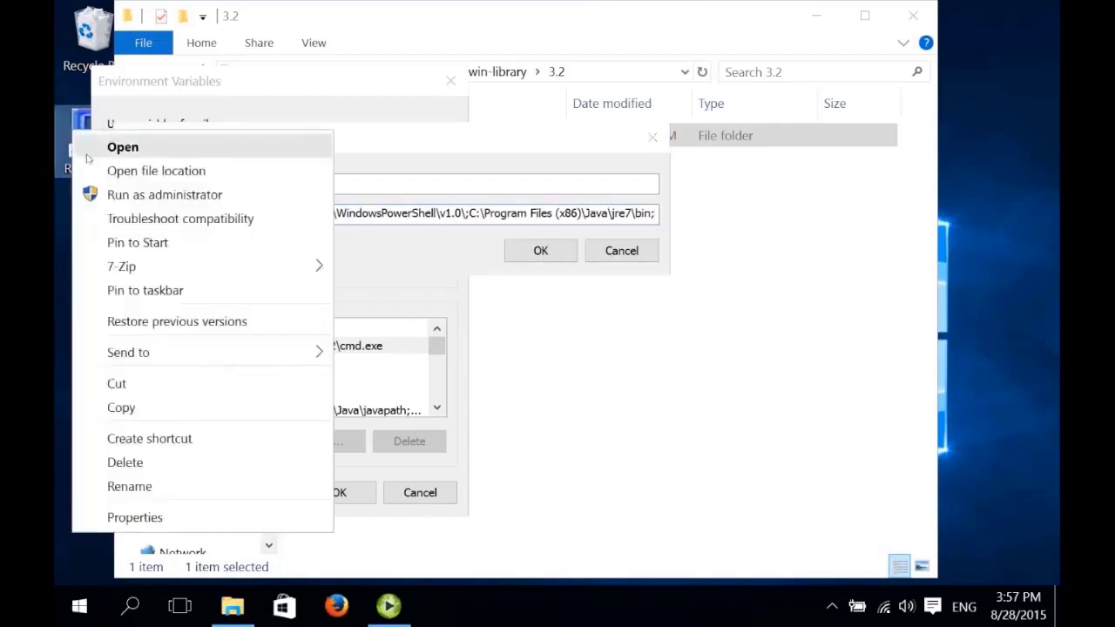
click(201, 519)
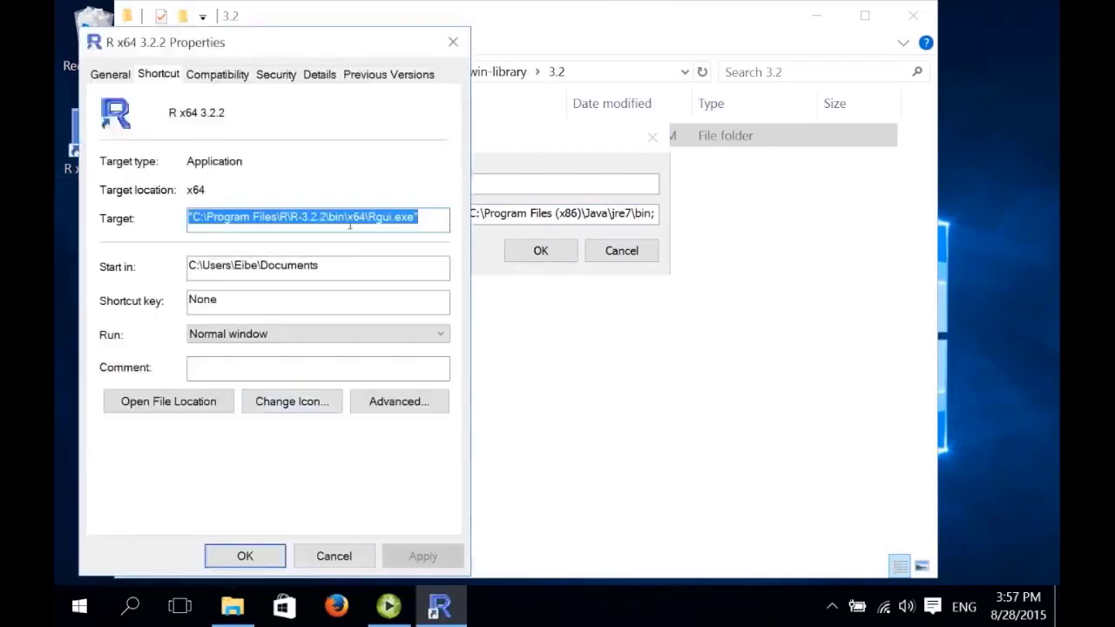
drag(369, 217, 200, 224)
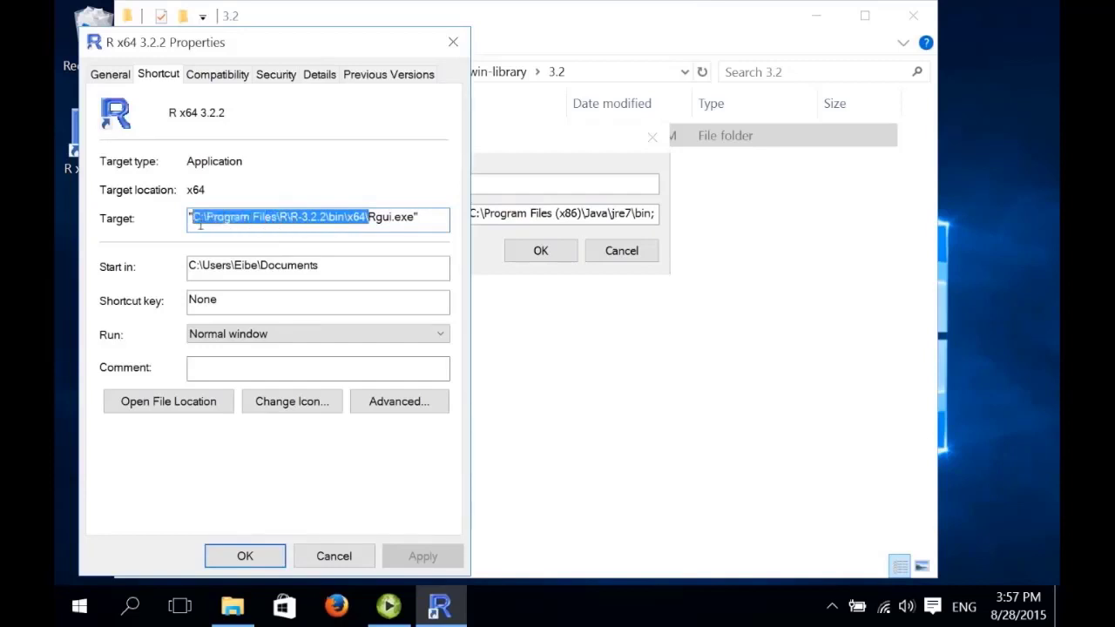
right_click(221, 224)
click(280, 271)
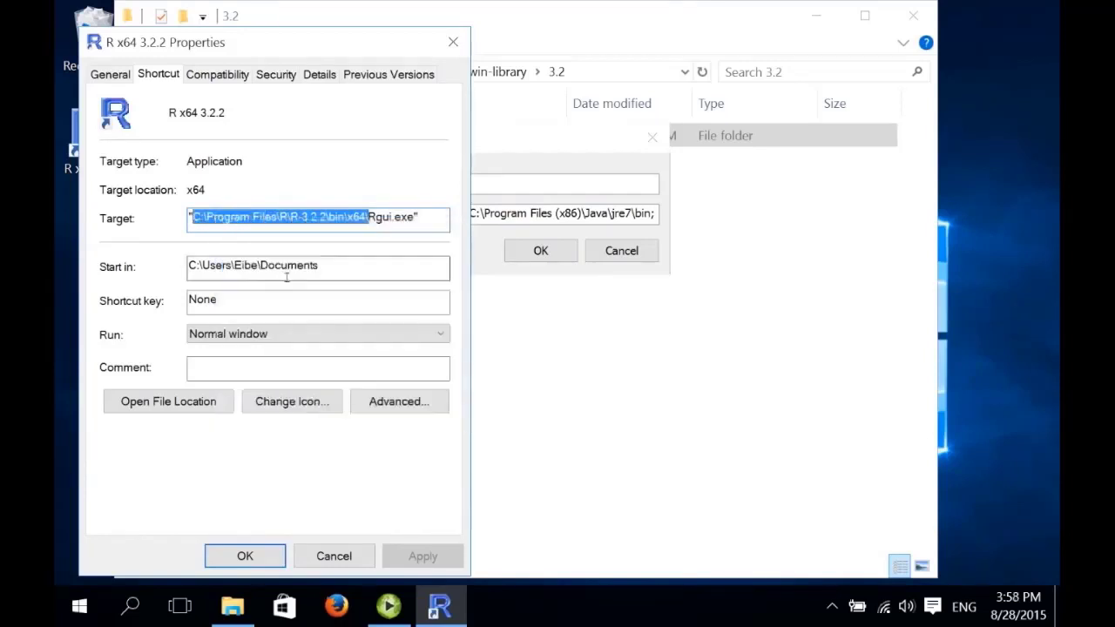
click(269, 555)
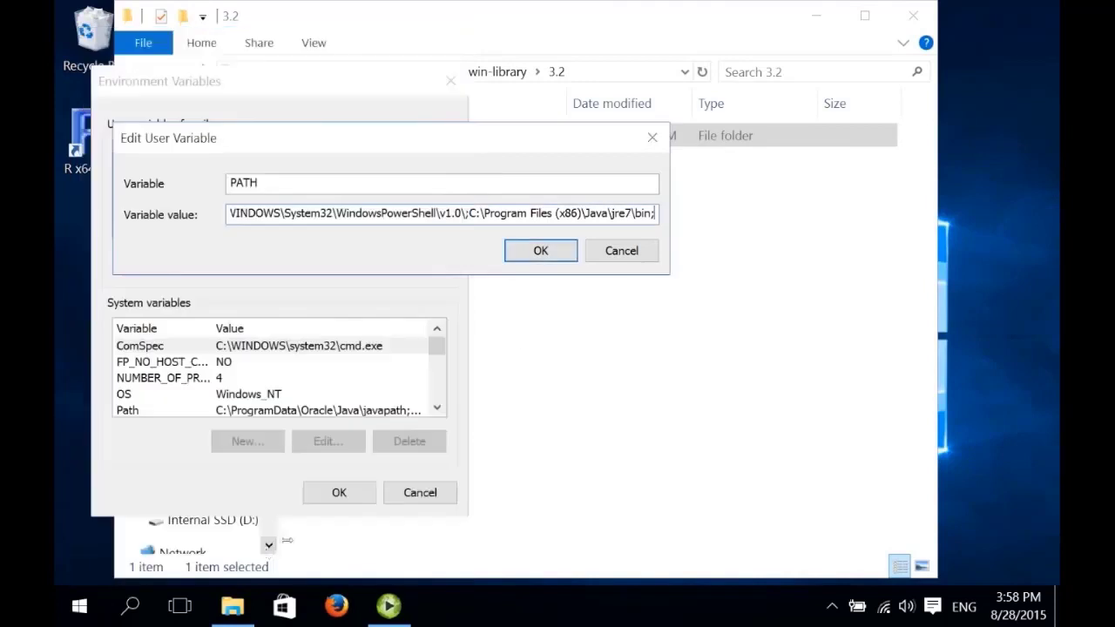
Step: Paste C:\Program Files\R\R-3.2.2\bin\x64\ at the end of the PATH value, save the environment variables, and close the folder window
right_click(655, 213)
click(681, 284)
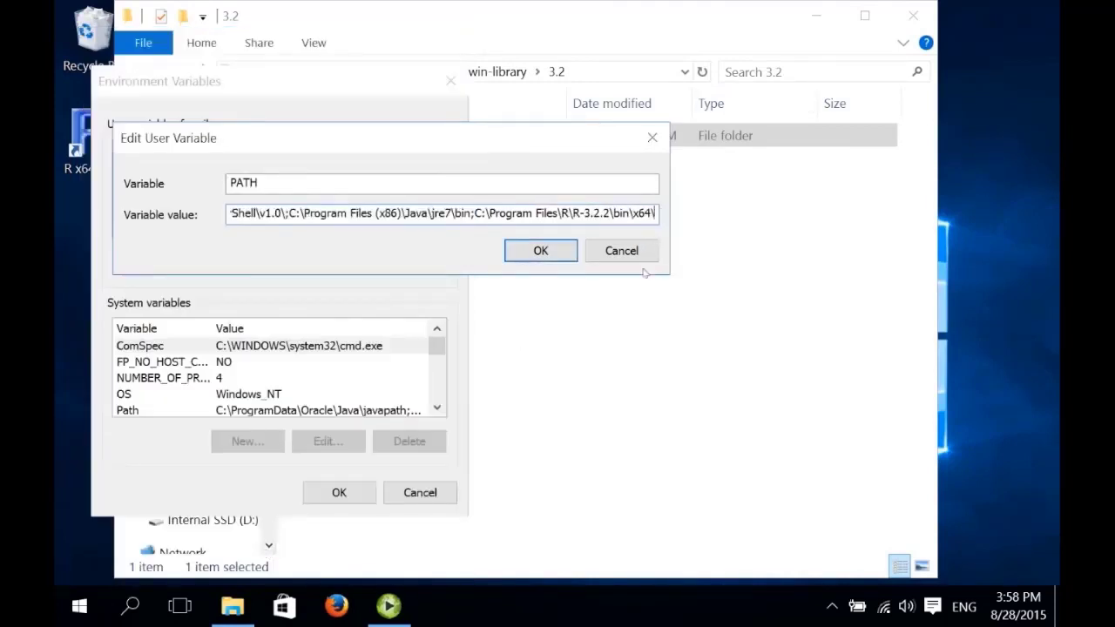
click(564, 257)
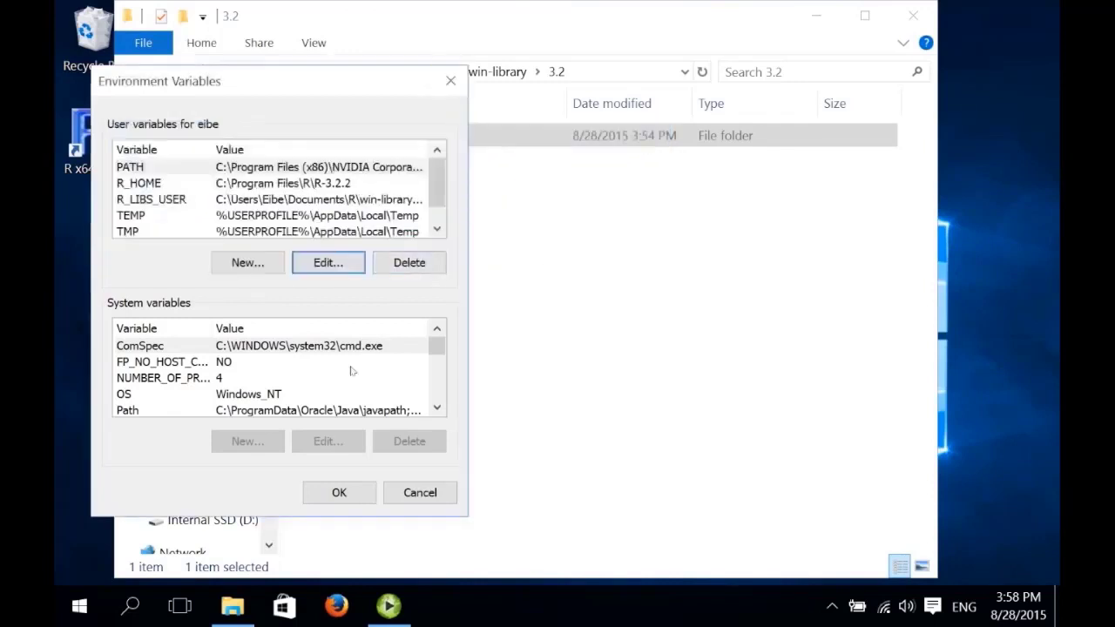
click(338, 495)
key(alt+F4)
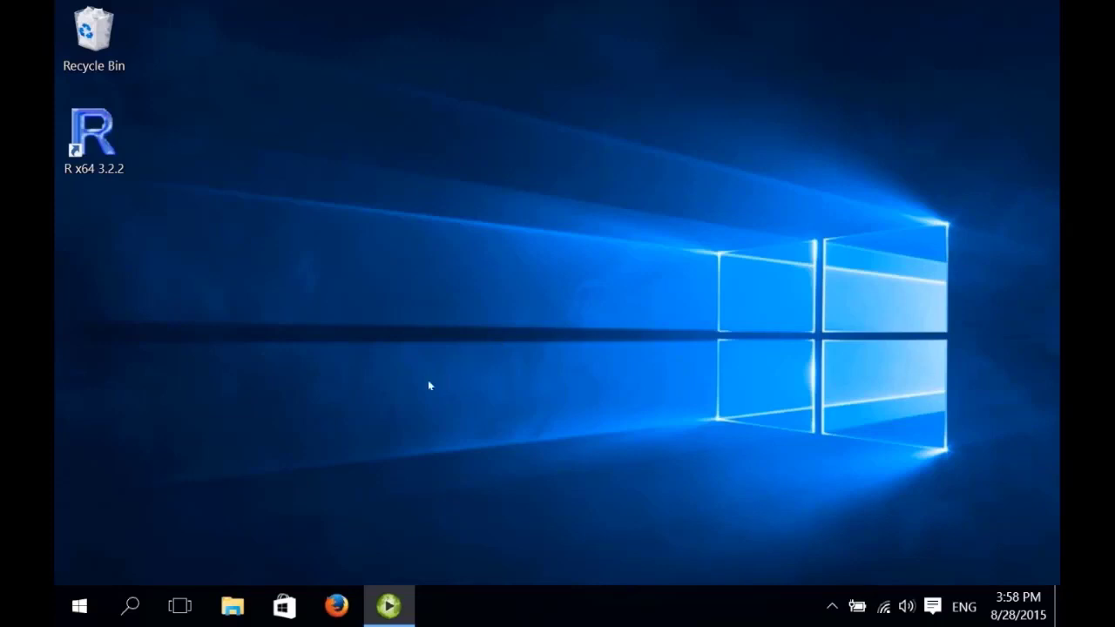
Step: Launch Weka 3.7 with console, dismiss its startup notice, and open the Package Manager
click(130, 605)
text(weka)
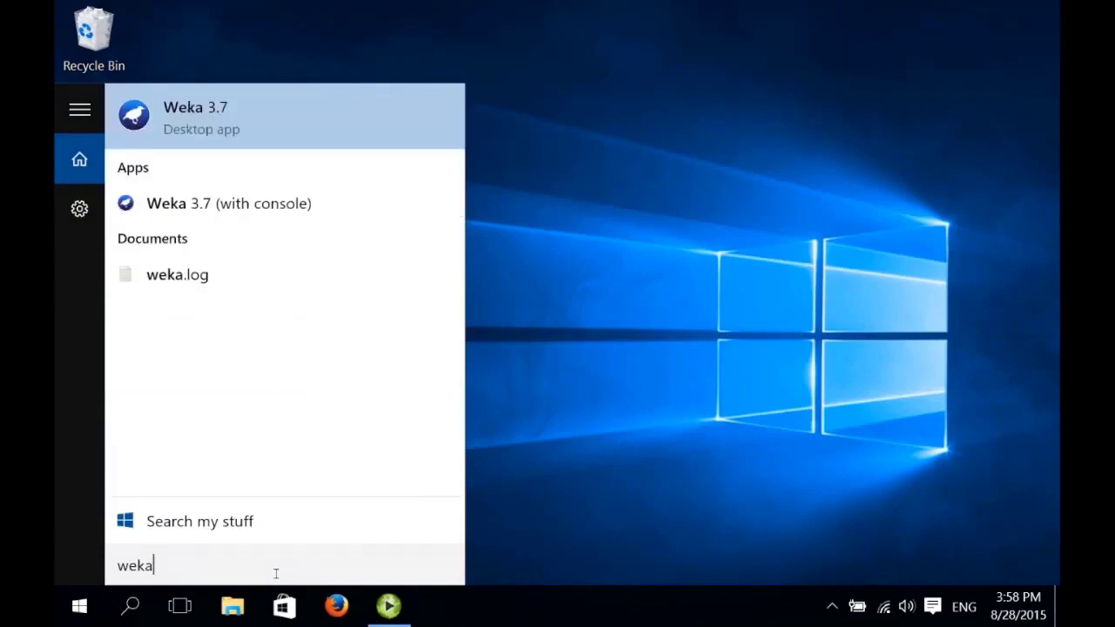
key(Return)
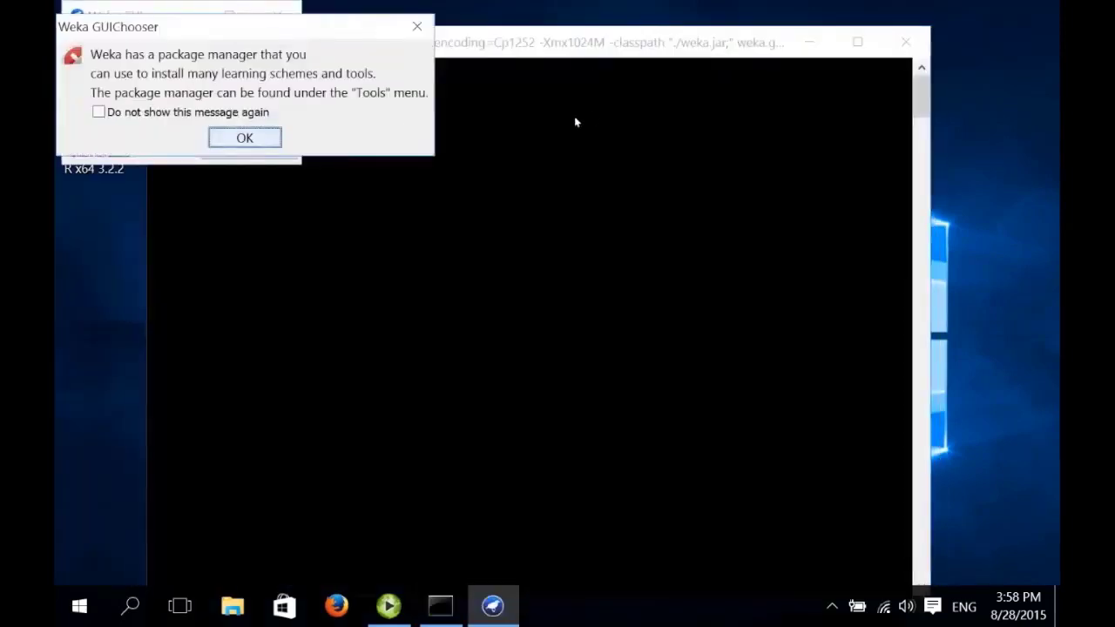
click(246, 137)
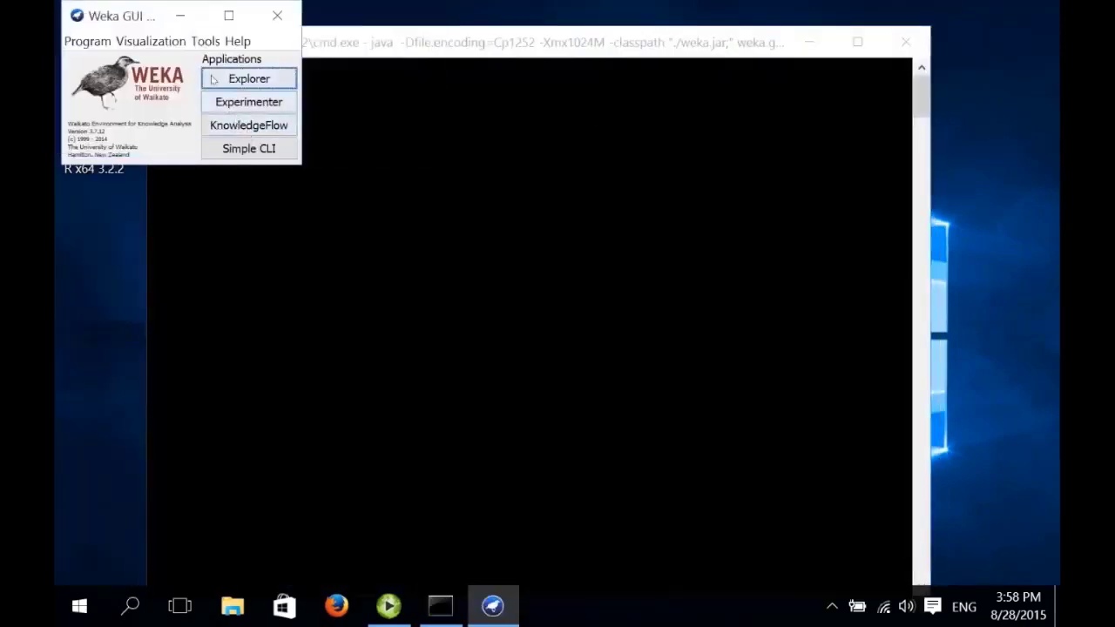
click(203, 41)
click(217, 63)
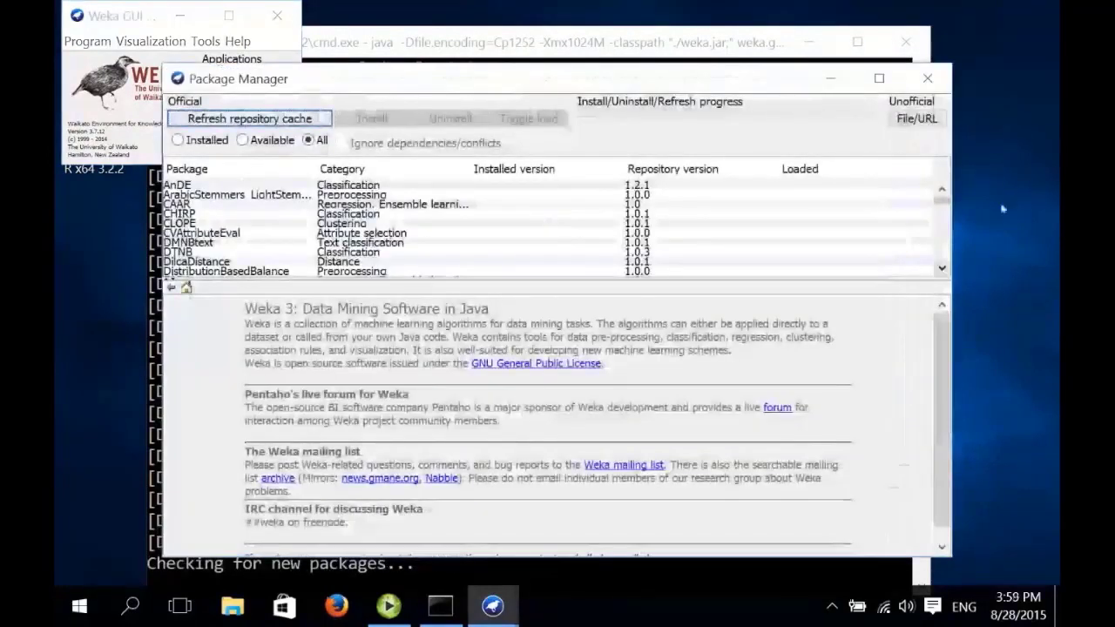
Step: Install the RPlugin 1.1.8 package from the R integration category, accepting the confirmation and the package notices
drag(941, 199, 938, 213)
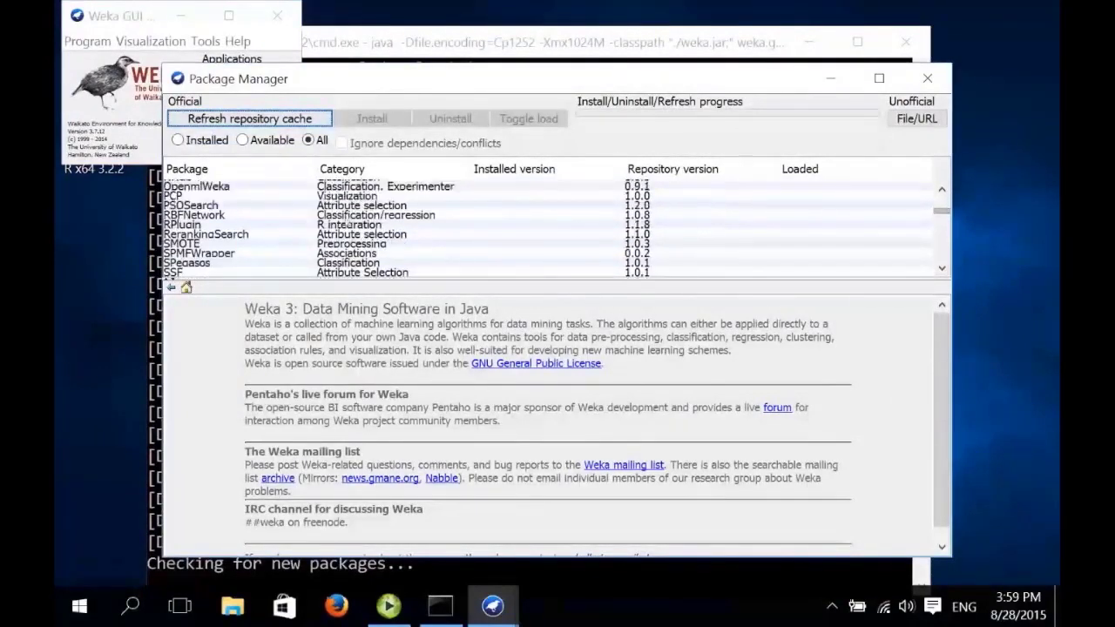
click(349, 225)
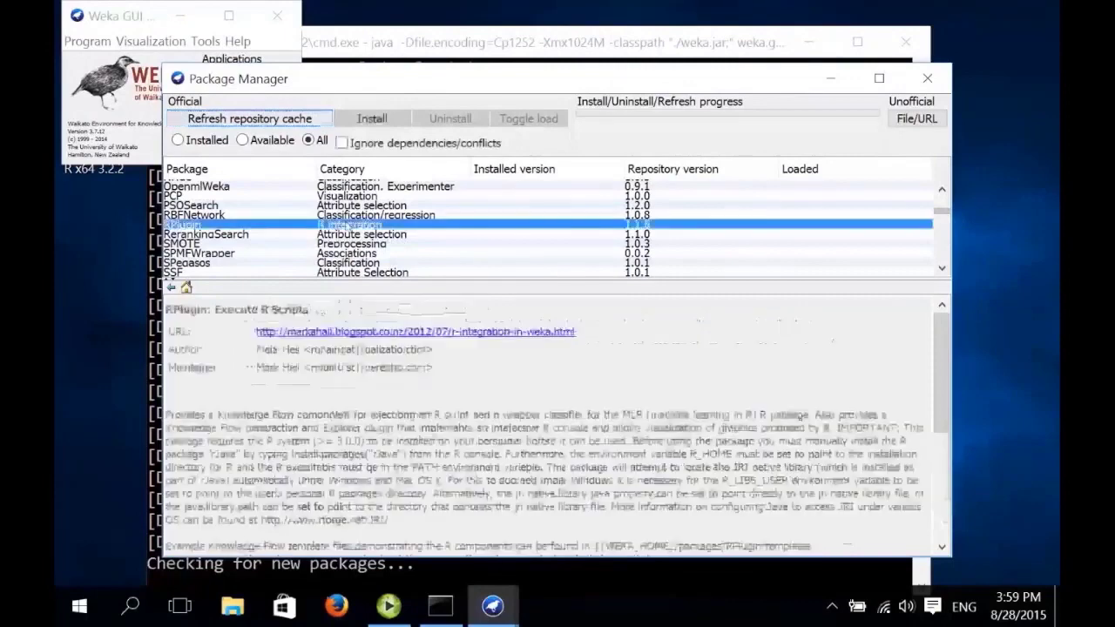
click(372, 119)
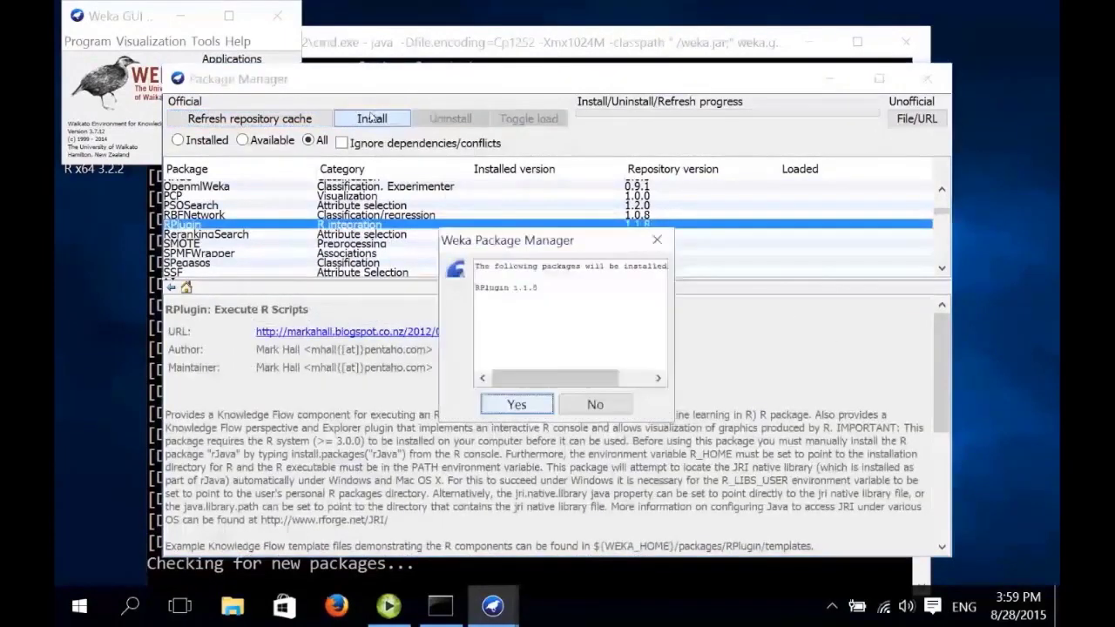
click(506, 402)
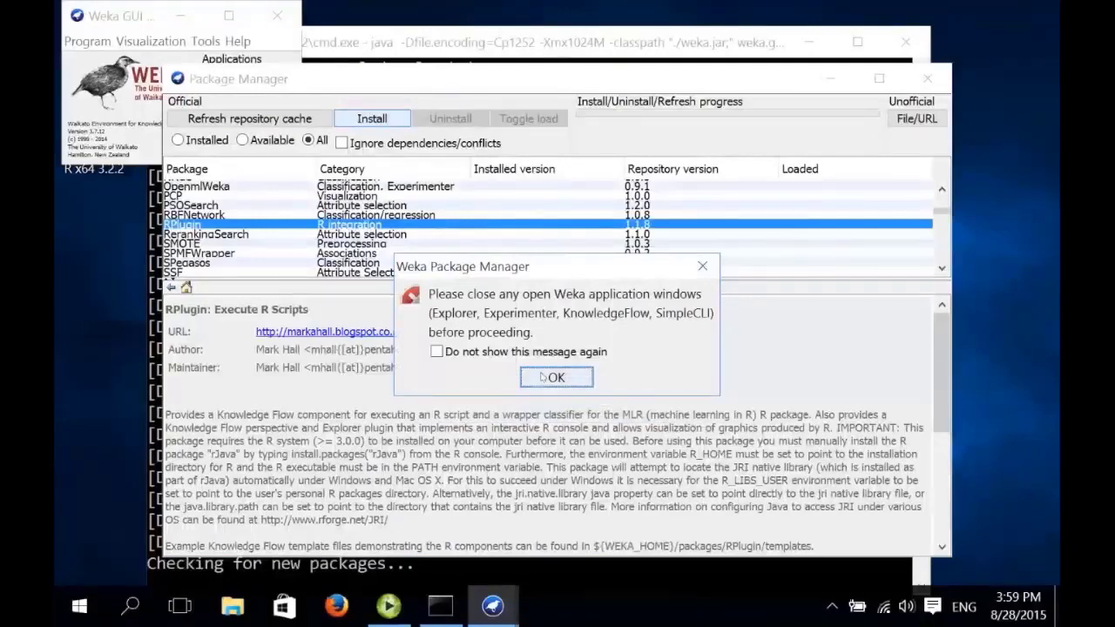
click(544, 376)
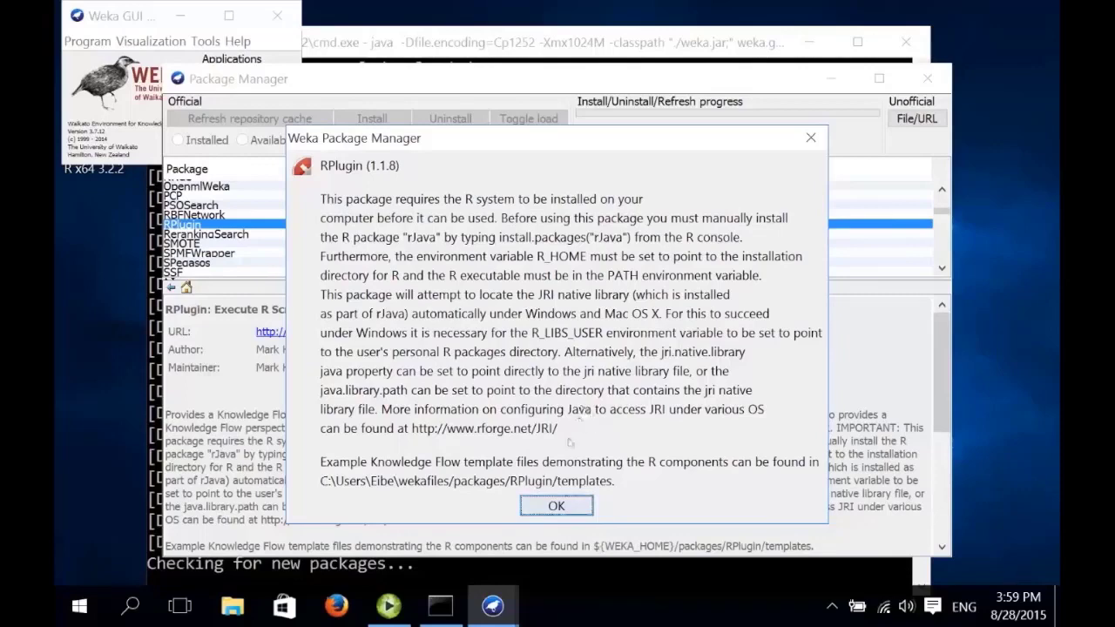
click(563, 505)
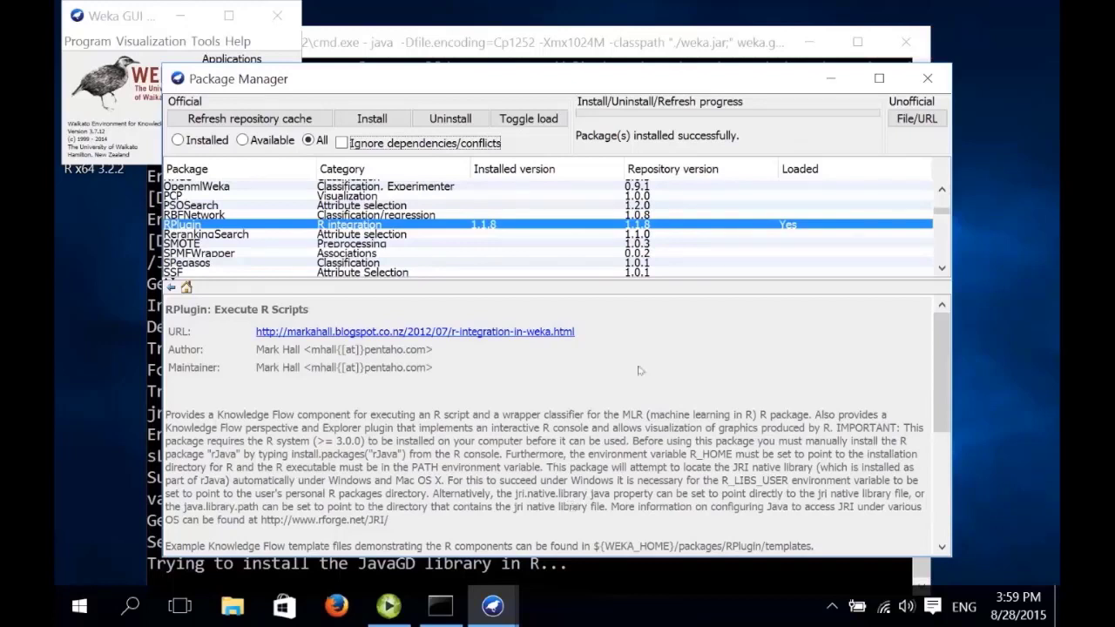
Step: Close the Package Manager and Weka, restart it as Weka 3.7 (with console), and dismiss the startup message
click(932, 77)
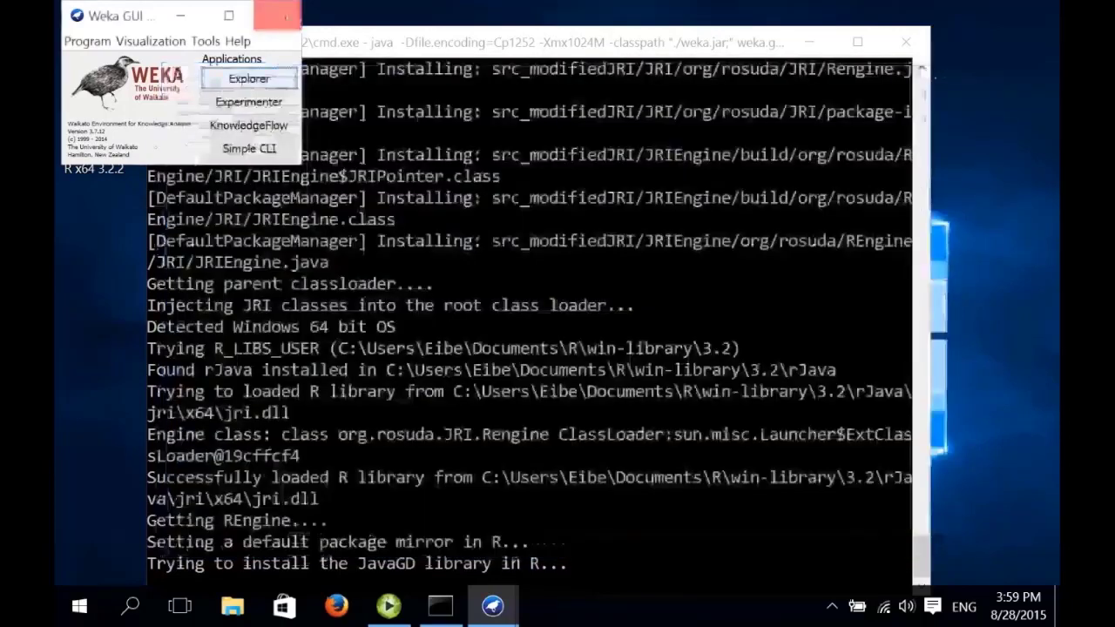
click(285, 17)
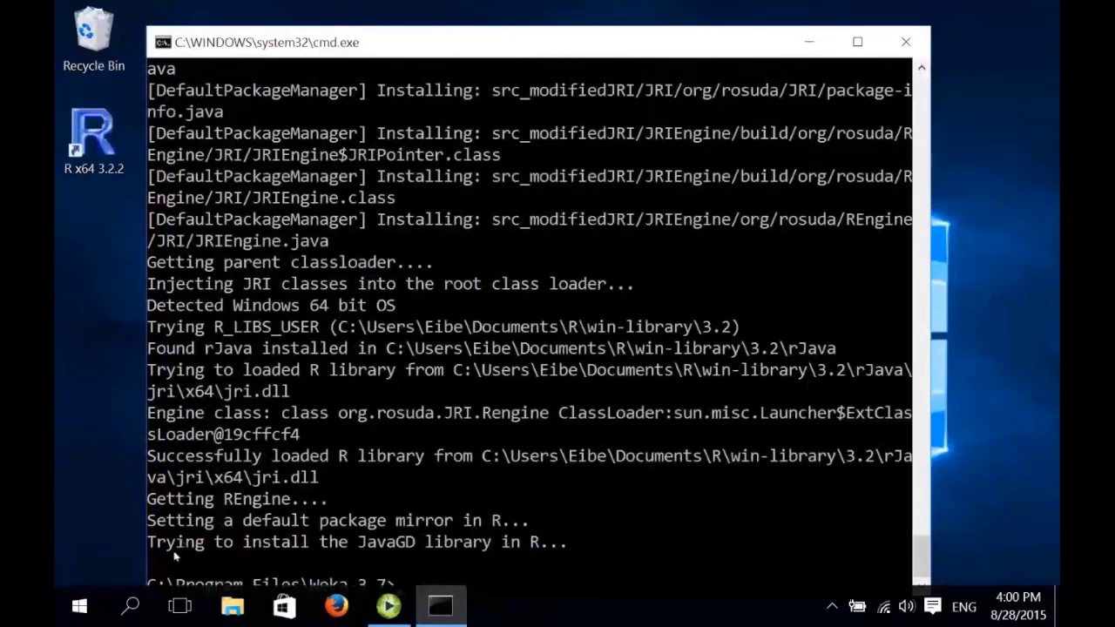
click(133, 609)
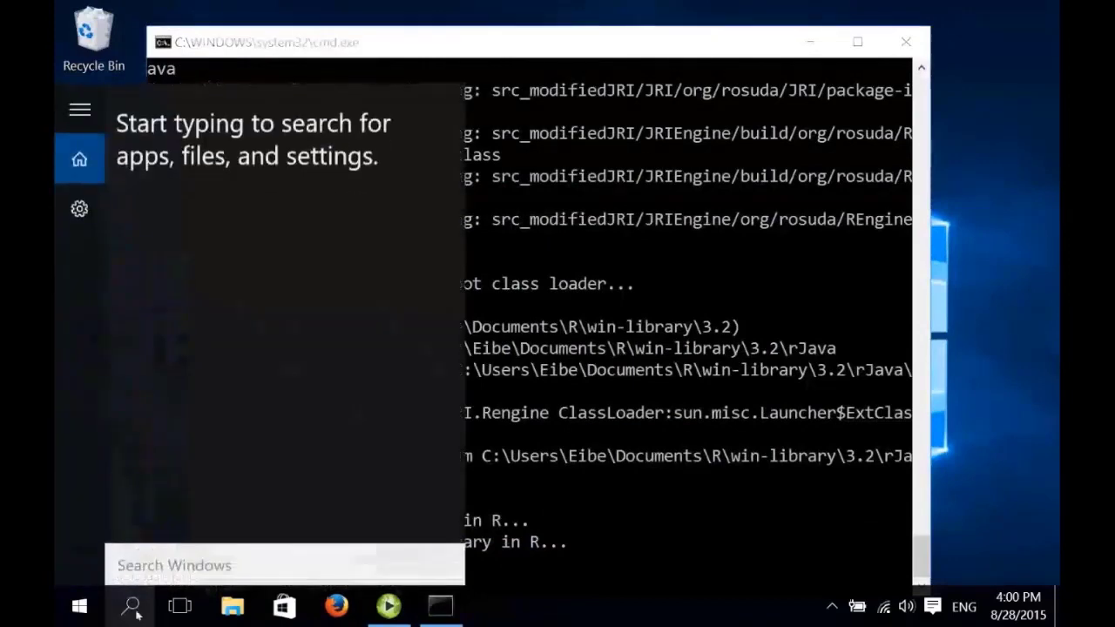
text(weka)
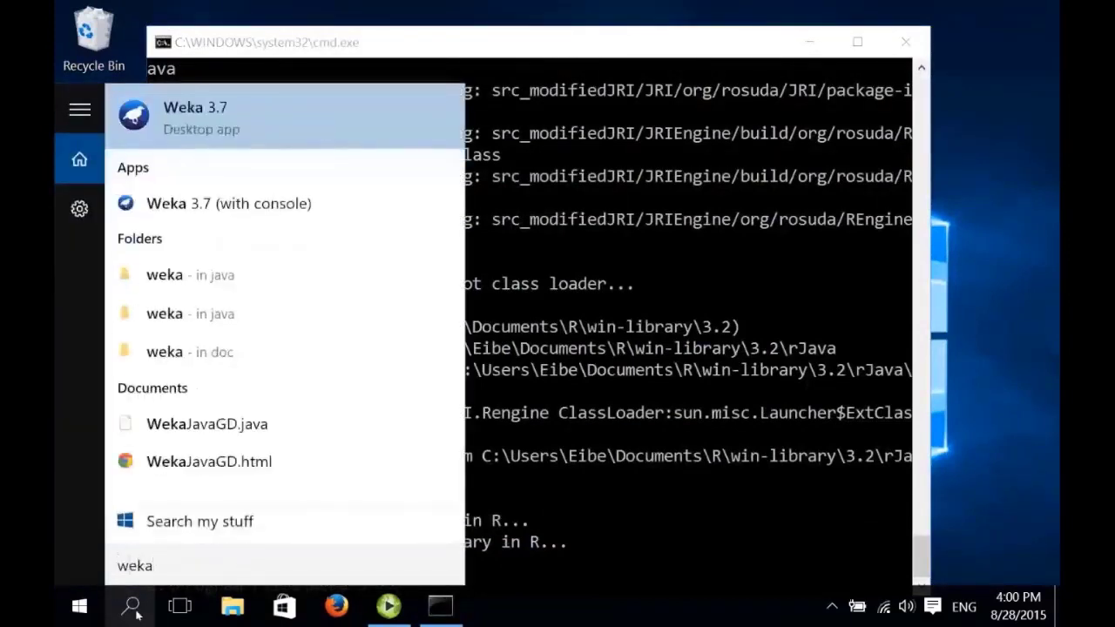
key(Down)
key(Return)
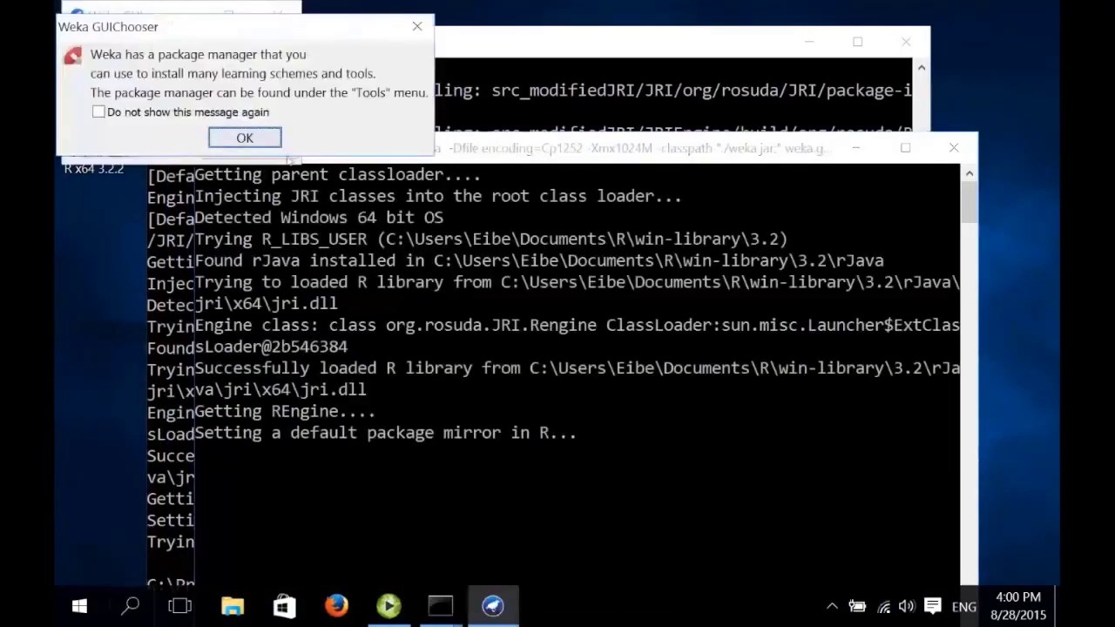
click(243, 138)
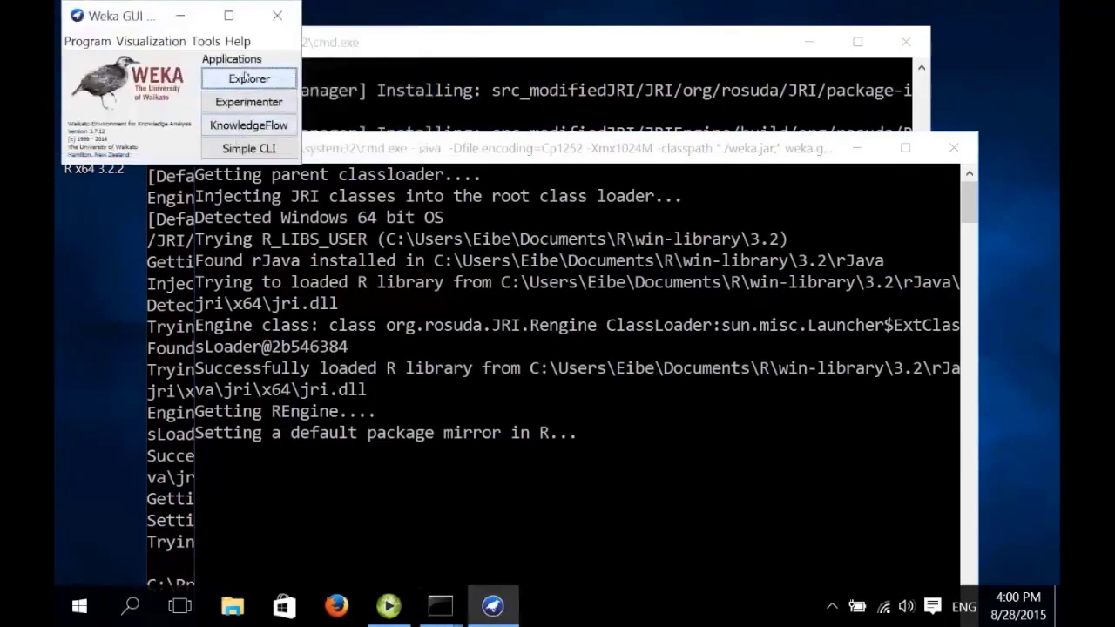
Step: Open the Explorer in a maximized window and load iris.arff from Program Files\Weka-3-7\data
click(246, 78)
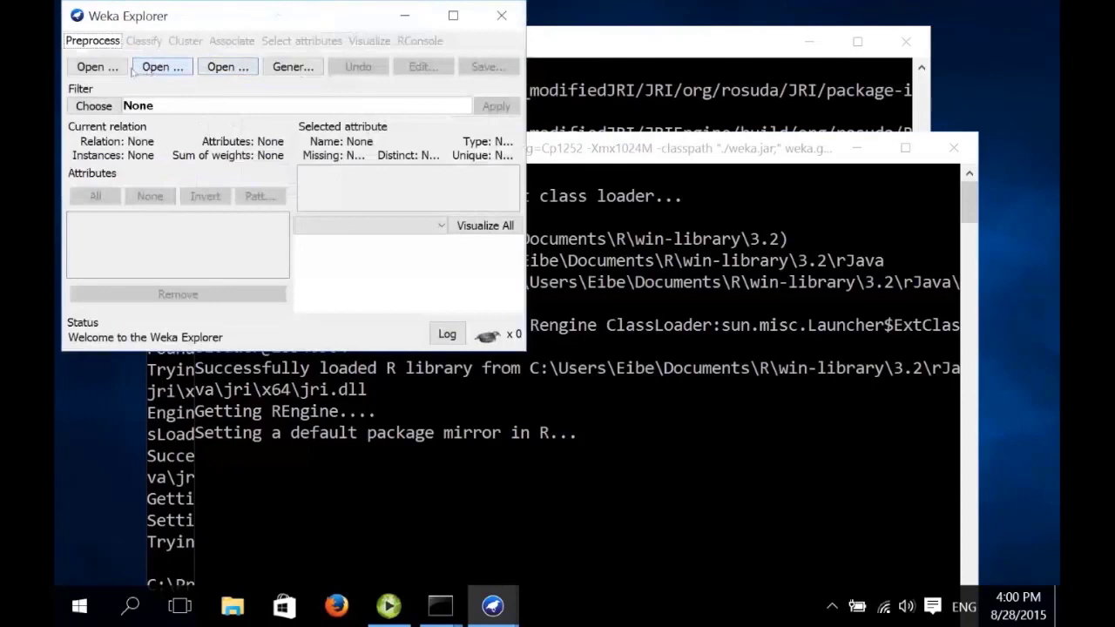
double_click(383, 16)
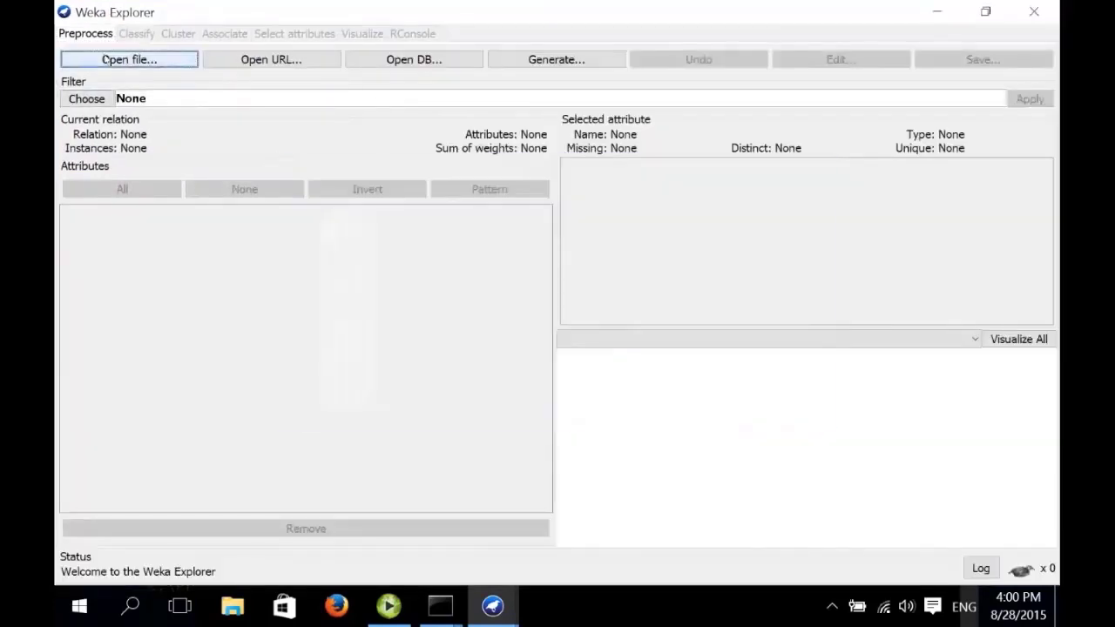
click(105, 59)
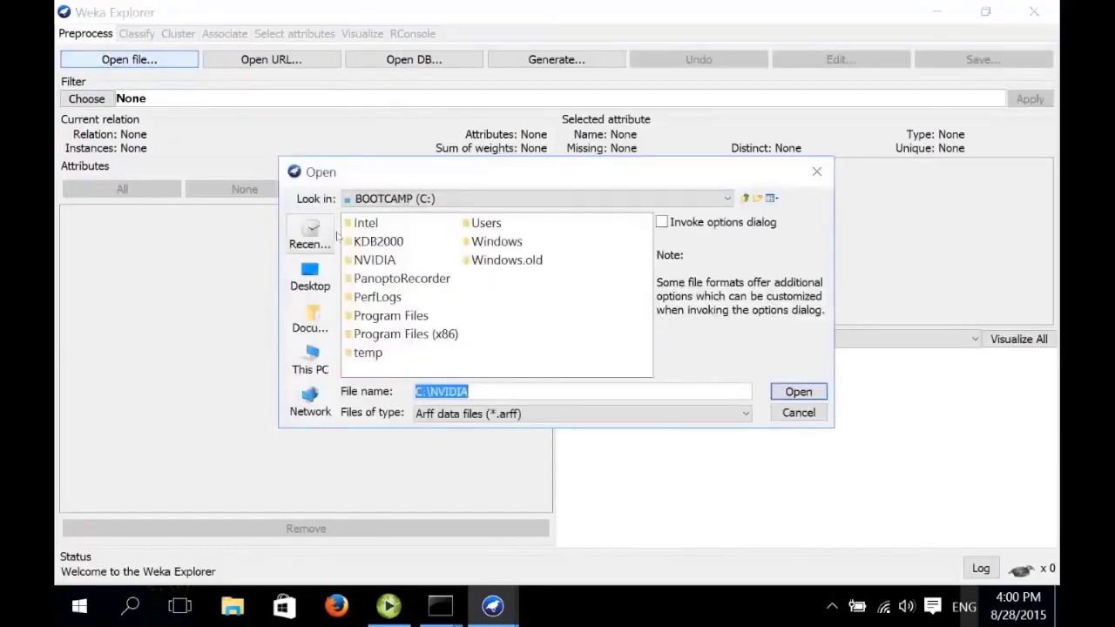
double_click(419, 315)
drag(437, 369, 467, 369)
click(592, 339)
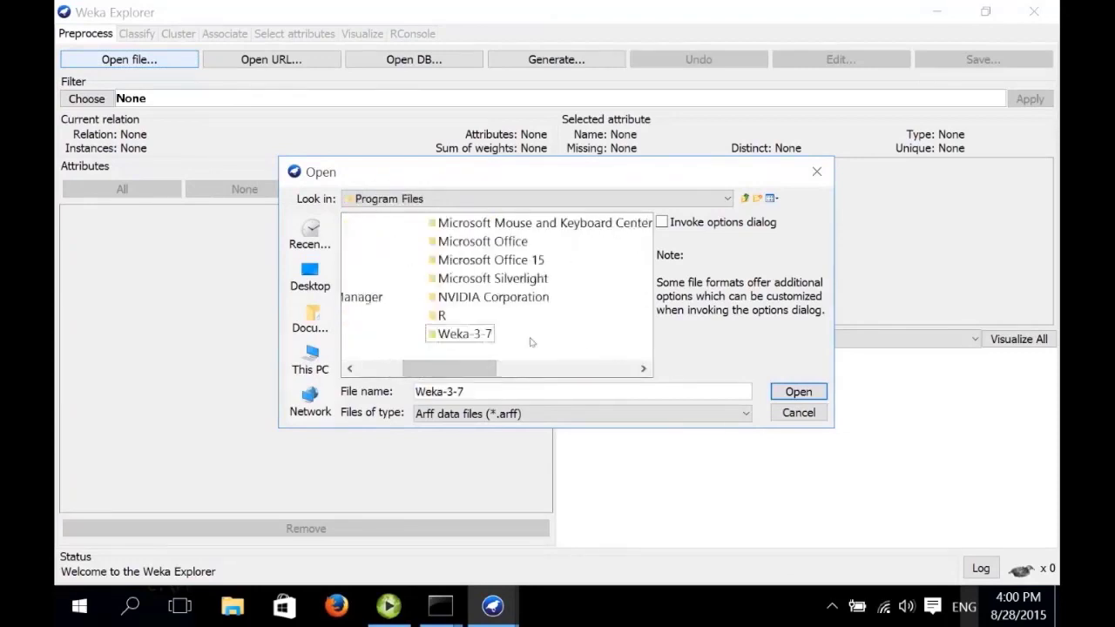
double_click(470, 340)
double_click(370, 243)
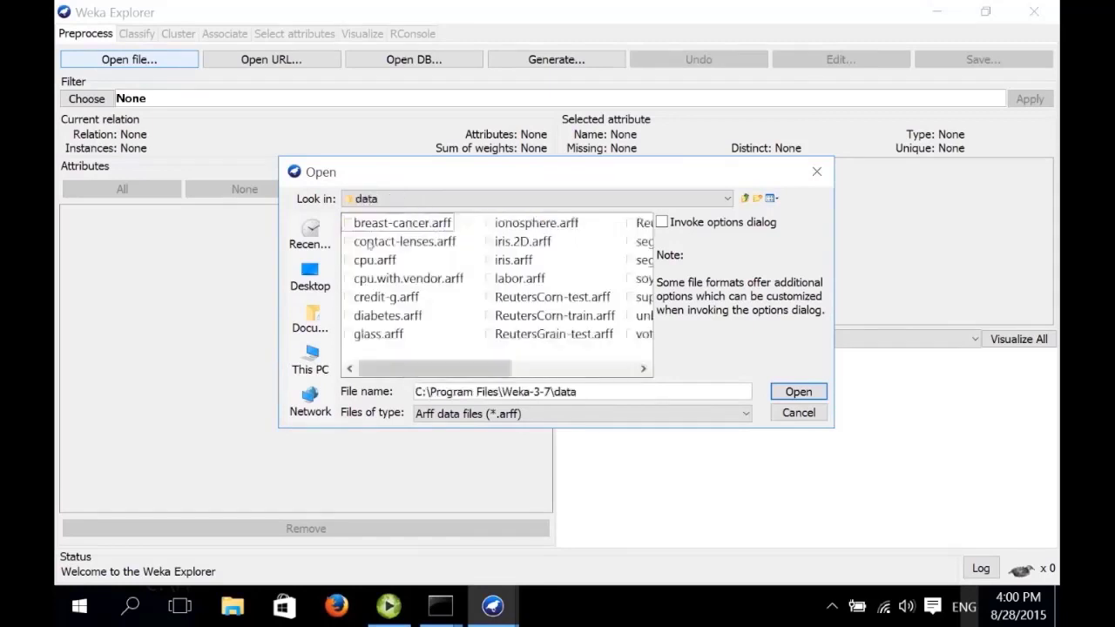
click(389, 315)
click(527, 260)
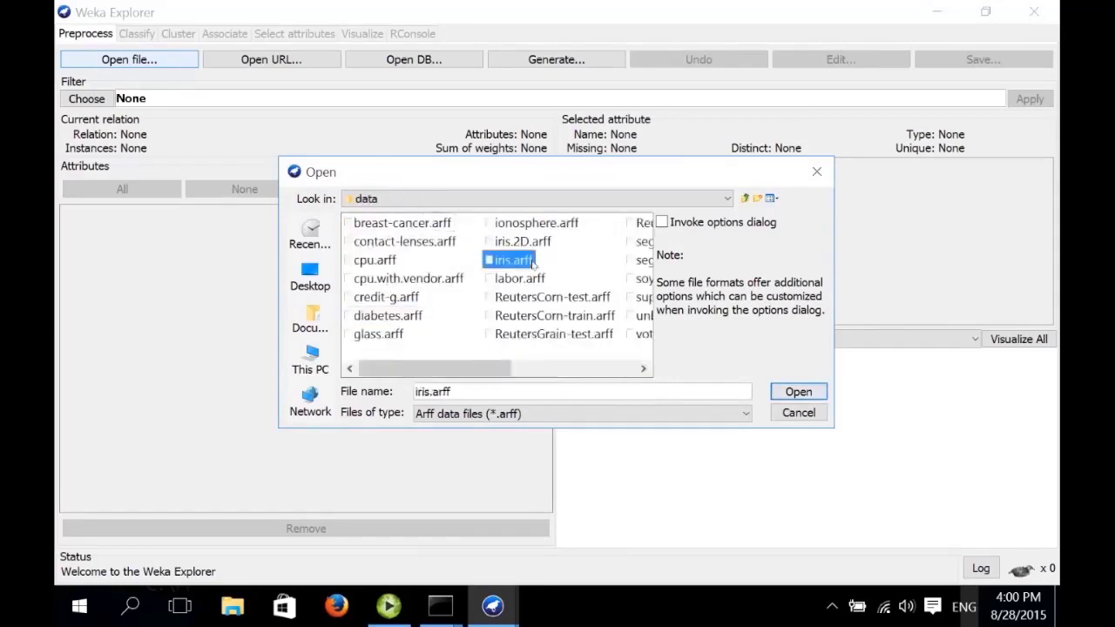
click(798, 392)
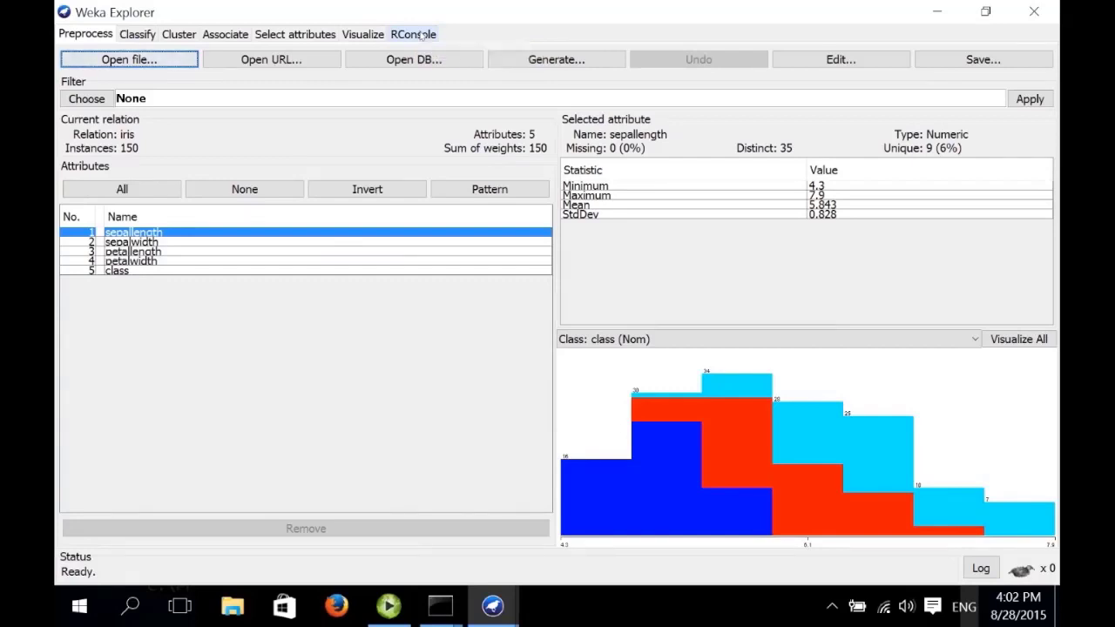
Step: Plot the transferred dataset in the R console with plot(rdata)
click(423, 34)
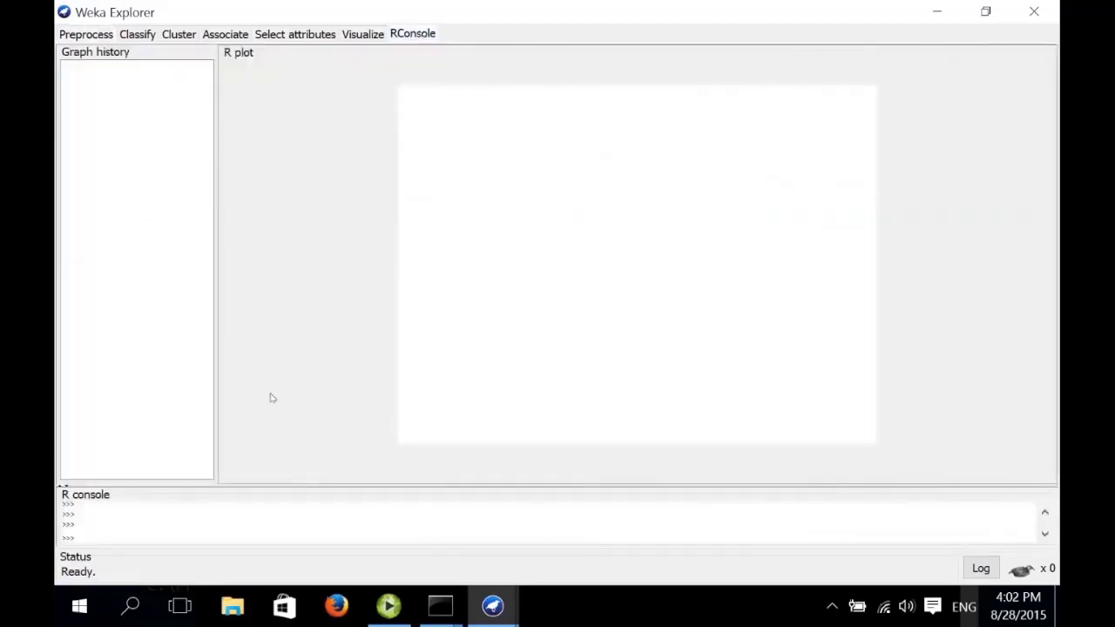
click(216, 543)
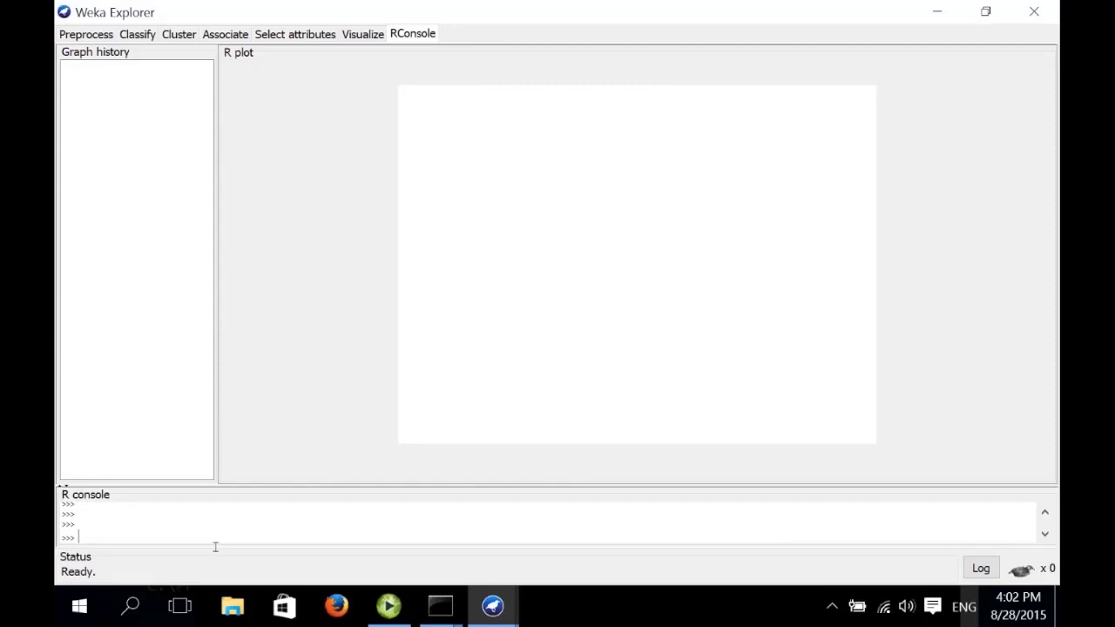
text(plot(rdata))
key(Return)
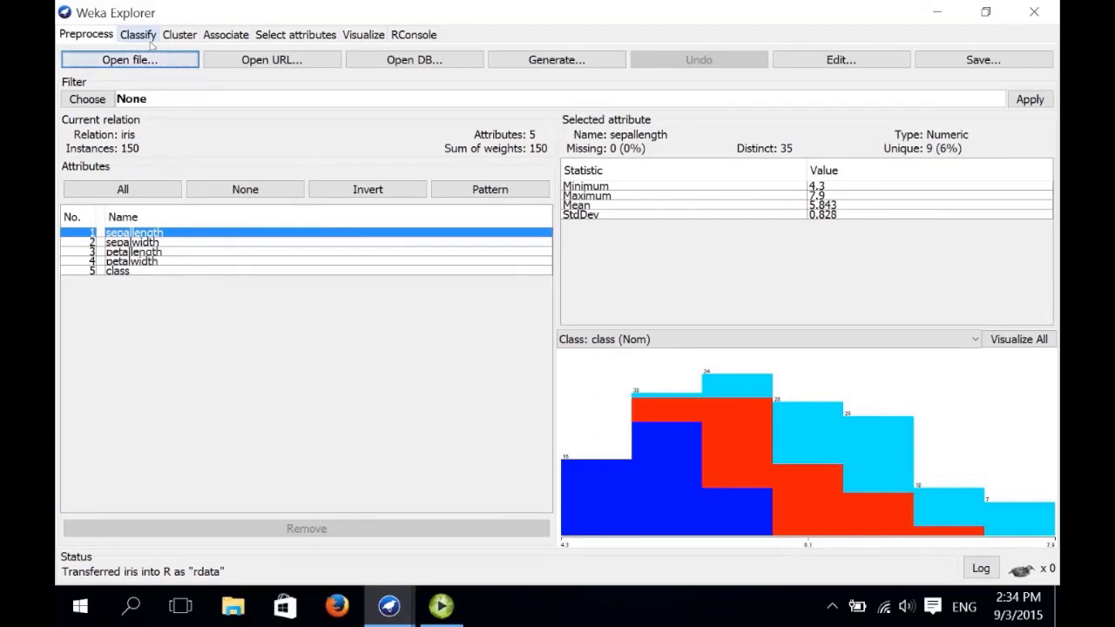
Step: Install the R package in the R console with install.packages("ggplot2") and enlarge the console area
click(405, 33)
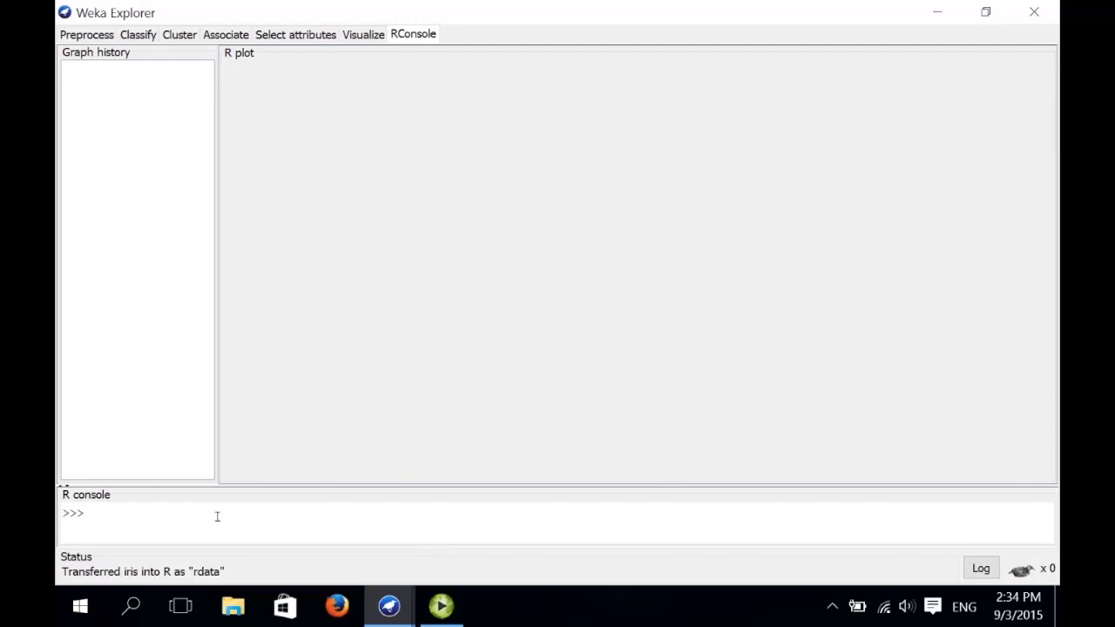
text(install.packages()
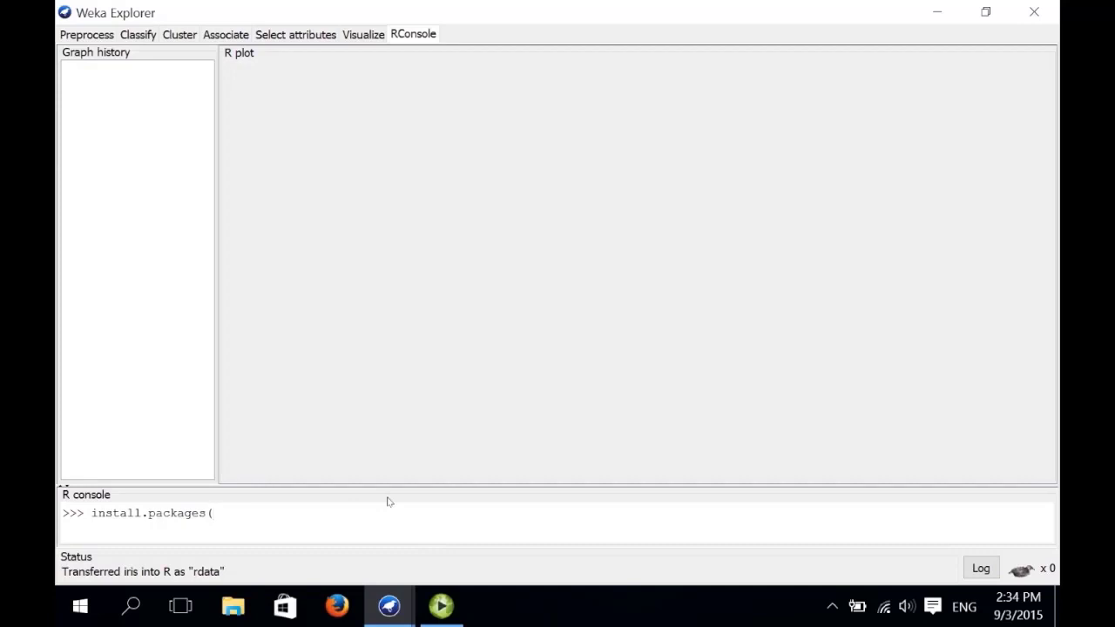
text(""))
key(Left)
key(Left)
text(ggplot2)
key(Return)
drag(421, 485, 467, 408)
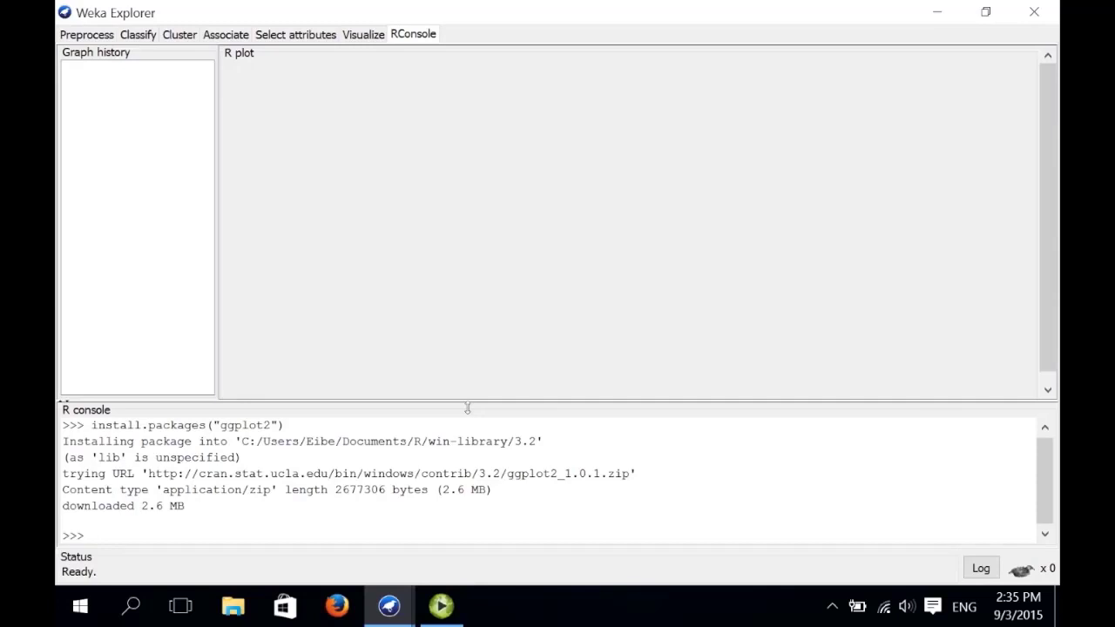
Step: Load the plotting package in the R console with library(ggplot2)
text(library(ggplot2)
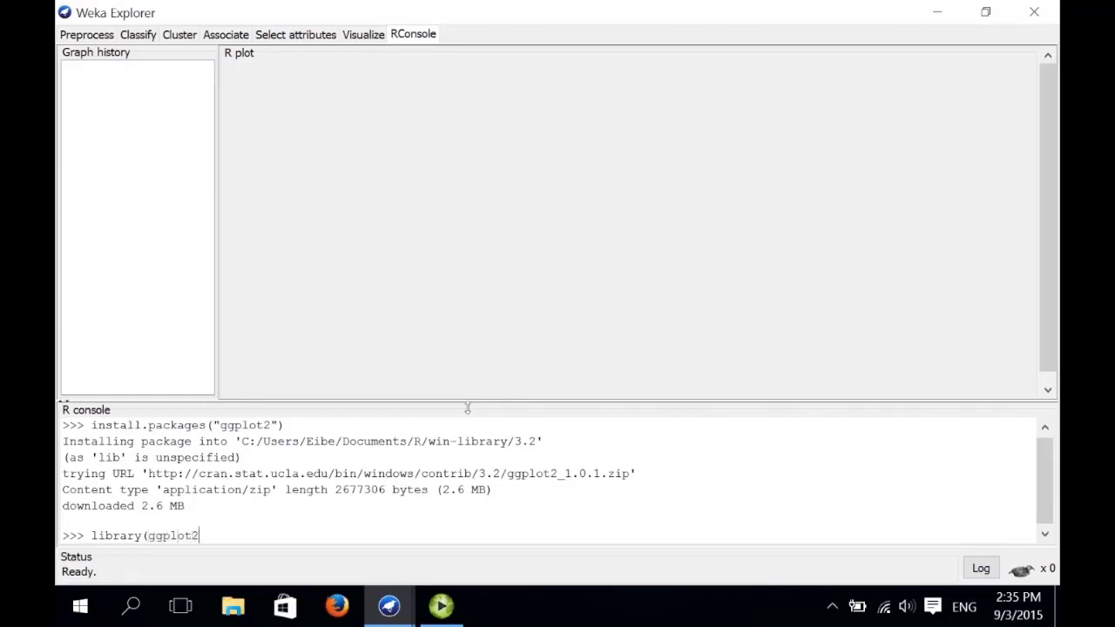
text())
key(Return)
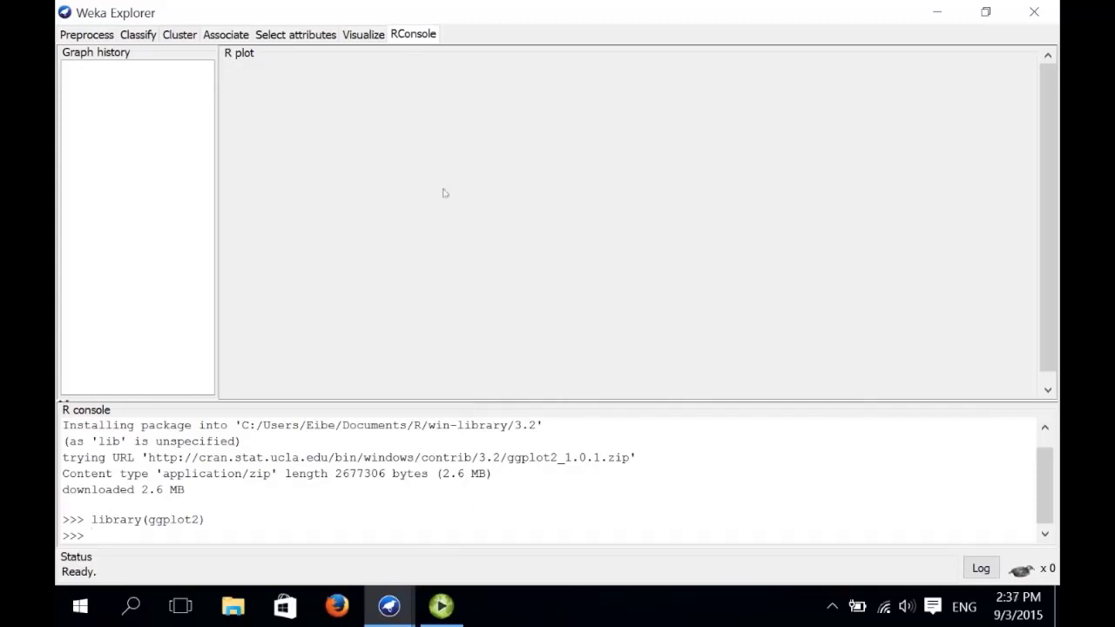
Step: Draw a density plot of petallength by running ggplot(rdata, aes(x = petallength)) + geom_density()
text(ggplot()
text(rdata,)
text(aes)
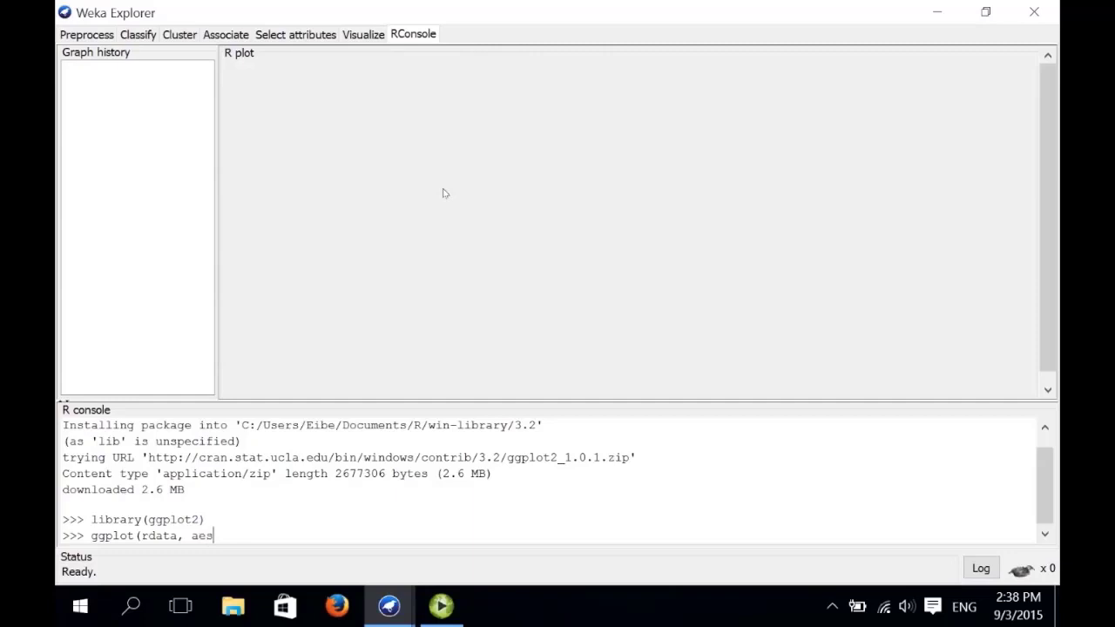
text(()))
key(Left)
key(Left)
text(x =)
text(petallength)
key(End)
text(+)
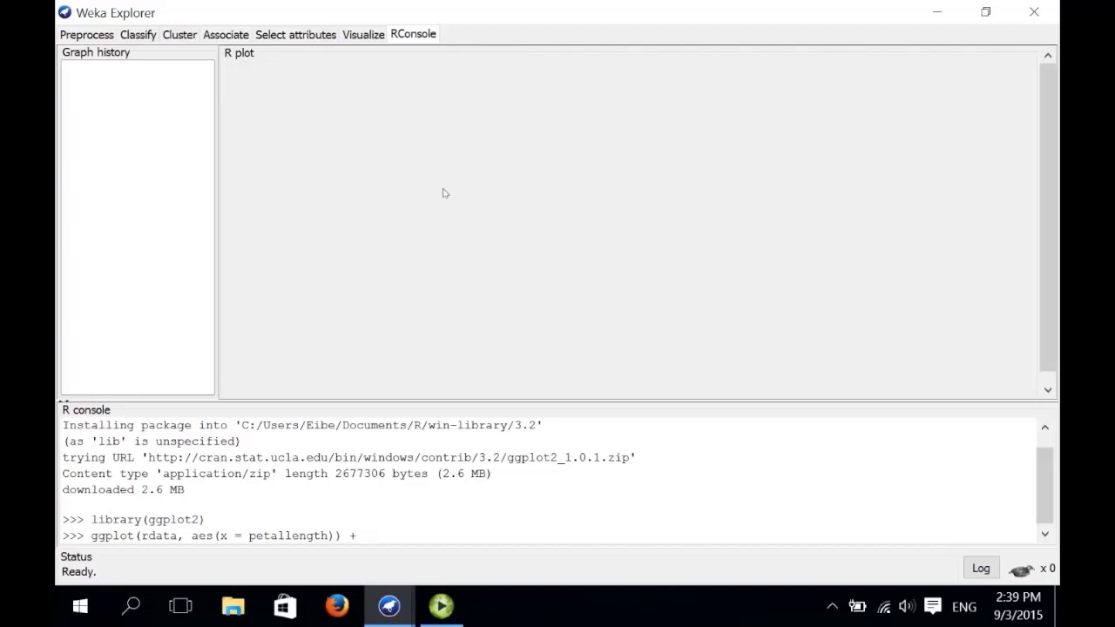
text( geom)
text(_)
text(desni)
key(BackSpace)
key(BackSpace)
key(BackSpace)
text(nsity())
key(Return)
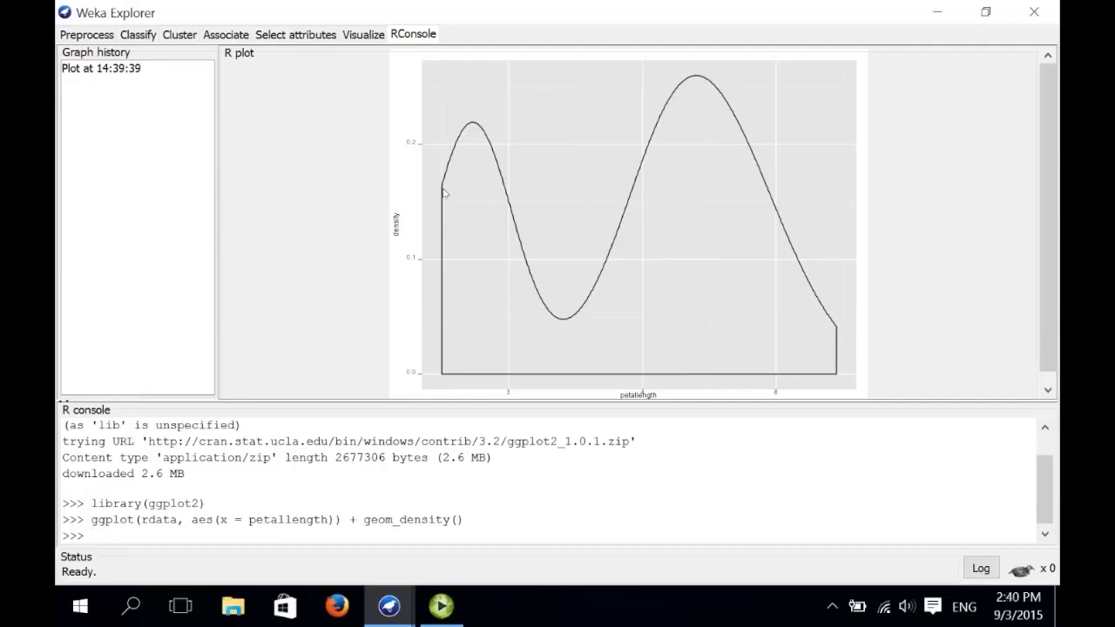
Step: Rerun the density plot command with + xlim(0,8) appended to set the x-axis range
key(Up)
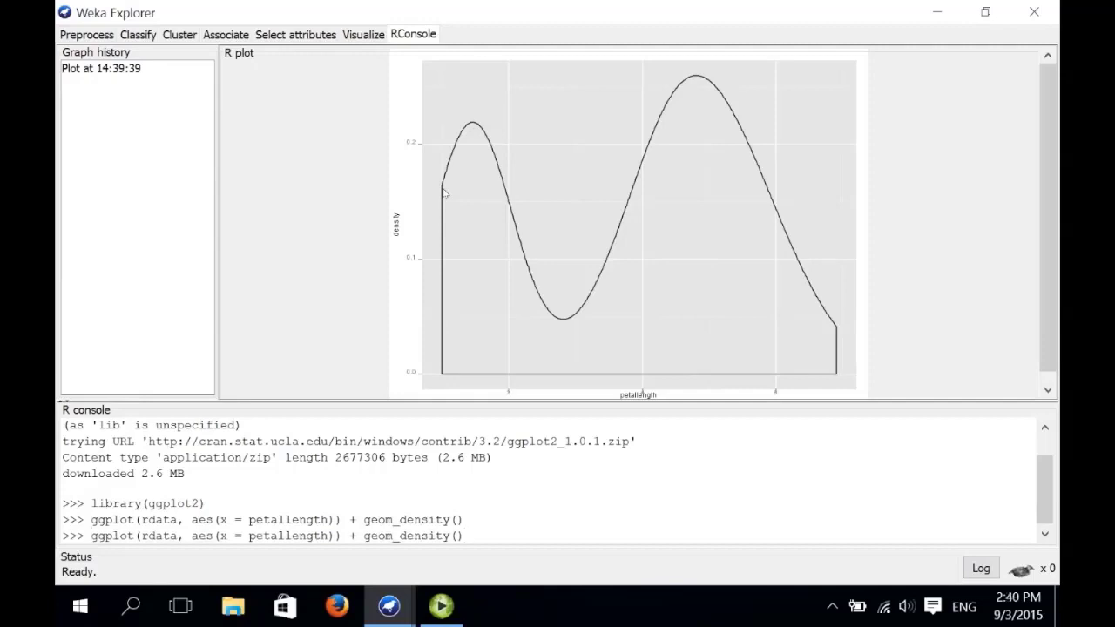
text(+ xlim(0,8))
key(Return)
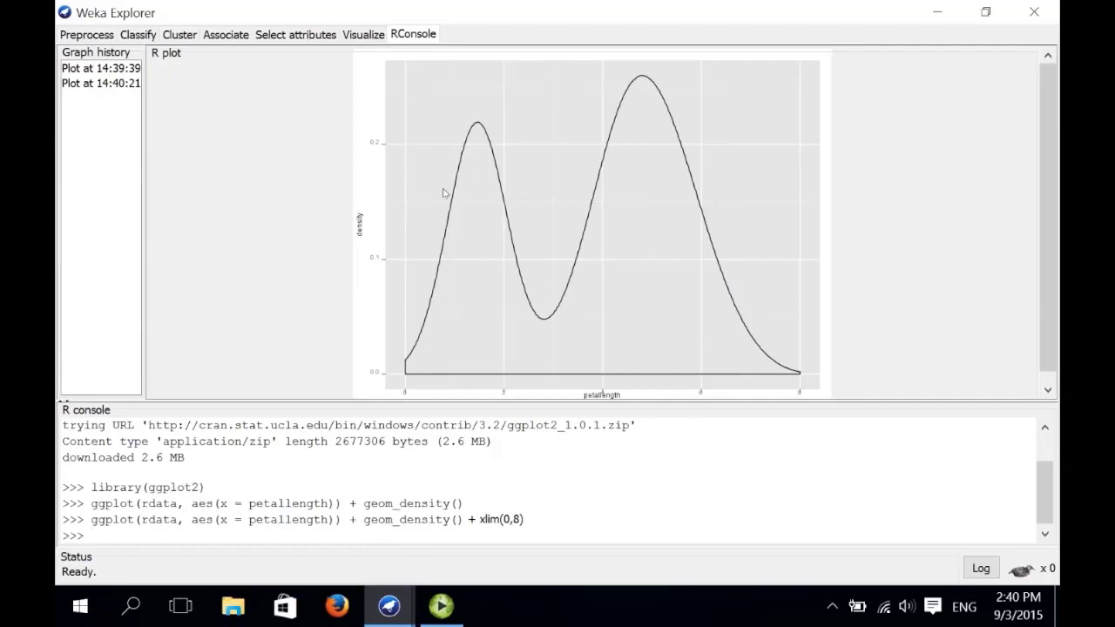
Step: Recall the density plot command, add adjust = 0.5 inside geom_density(), and run it
key(Up)
key(Left)
key(Left)
key(Left)
key(Left)
key(Left)
key(Left)
key(Left)
key(Left)
key(Left)
key(Left)
key(Left)
key(Left)
key(Left)
key(Left)
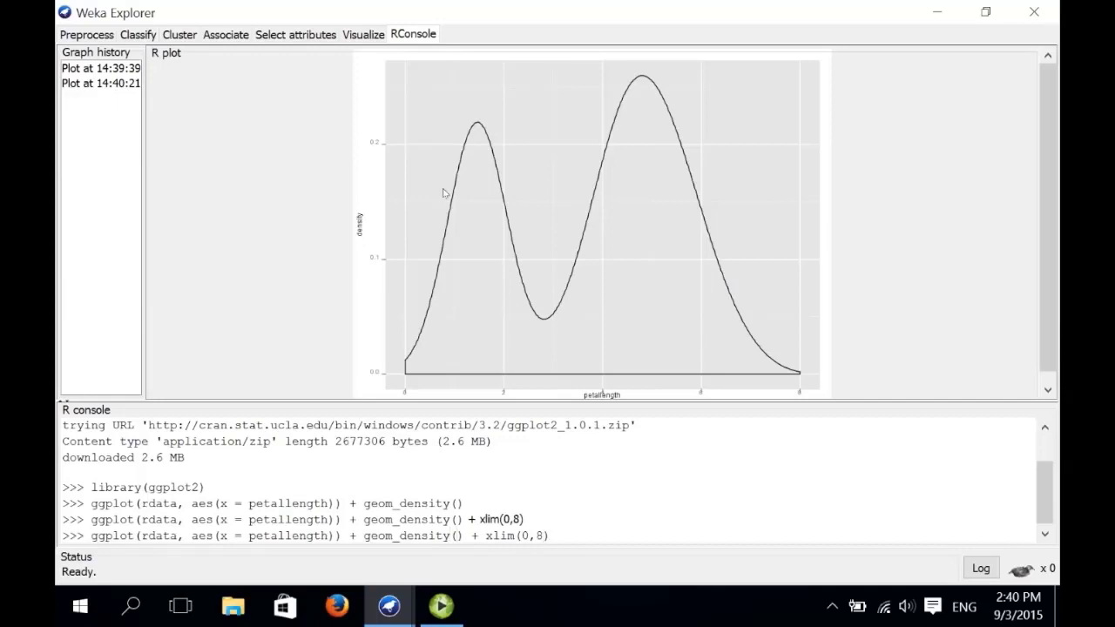
text(adjust)
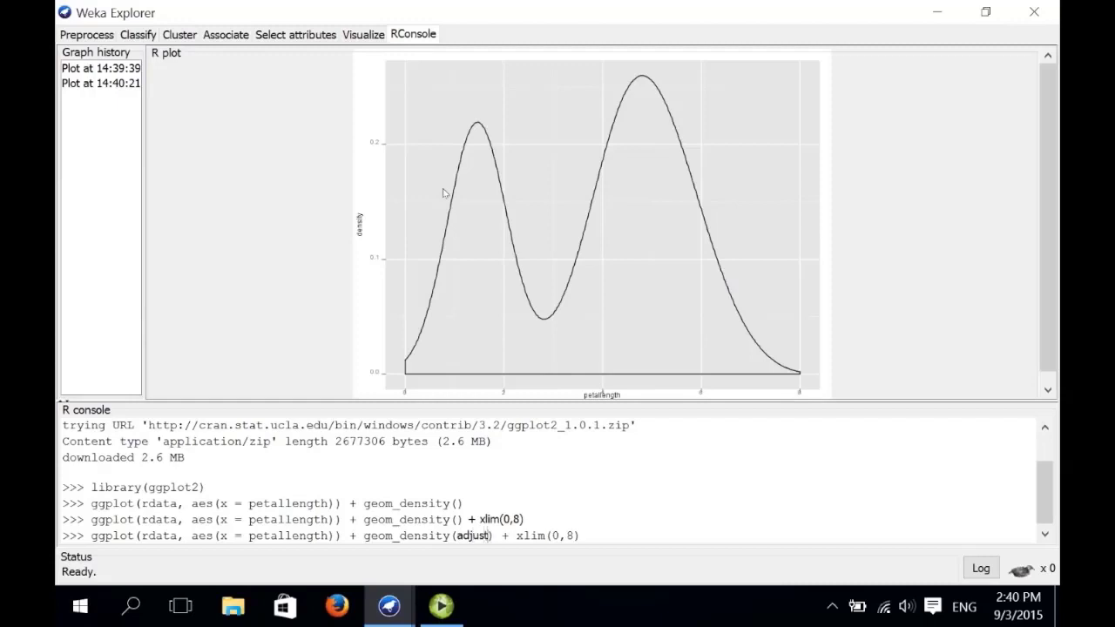
text( = )
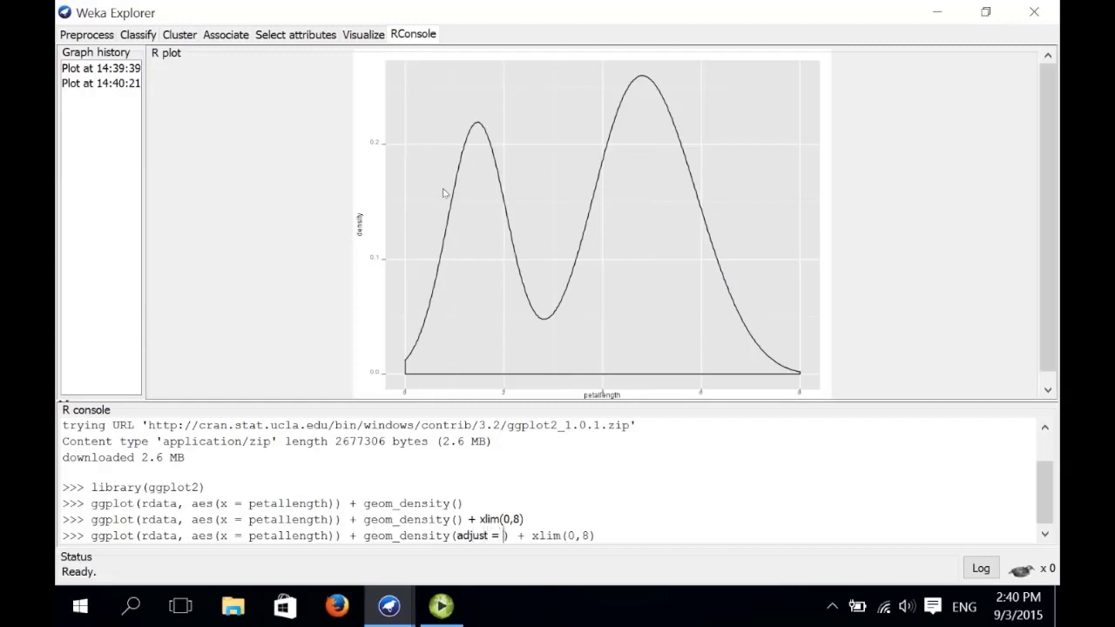
text(0.5)
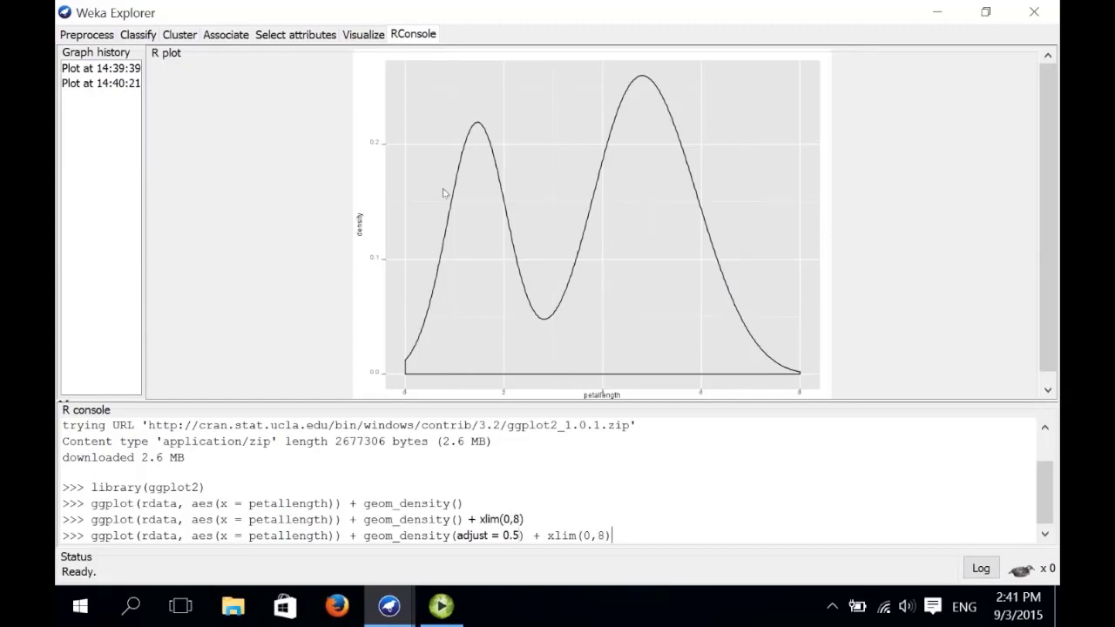
key(Return)
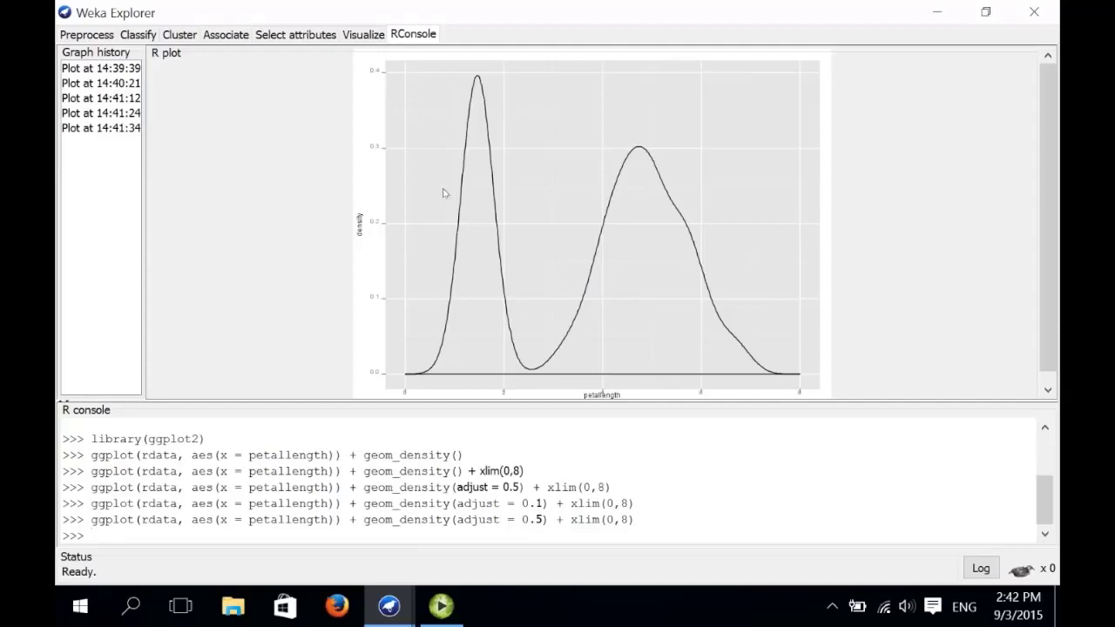
Step: Recall the density plot command, add color = class to the aes() mapping after petallength, and run it
key(Up)
key(Left)
key(Left)
key(Left)
key(Left)
key(Left)
key(Left)
key(Left)
key(Left)
key(Left)
key(Left)
key(Left)
key(Left)
key(Left)
key(Left)
key(Left)
key(Left)
key(Left)
key(Left)
key(Left)
key(Left)
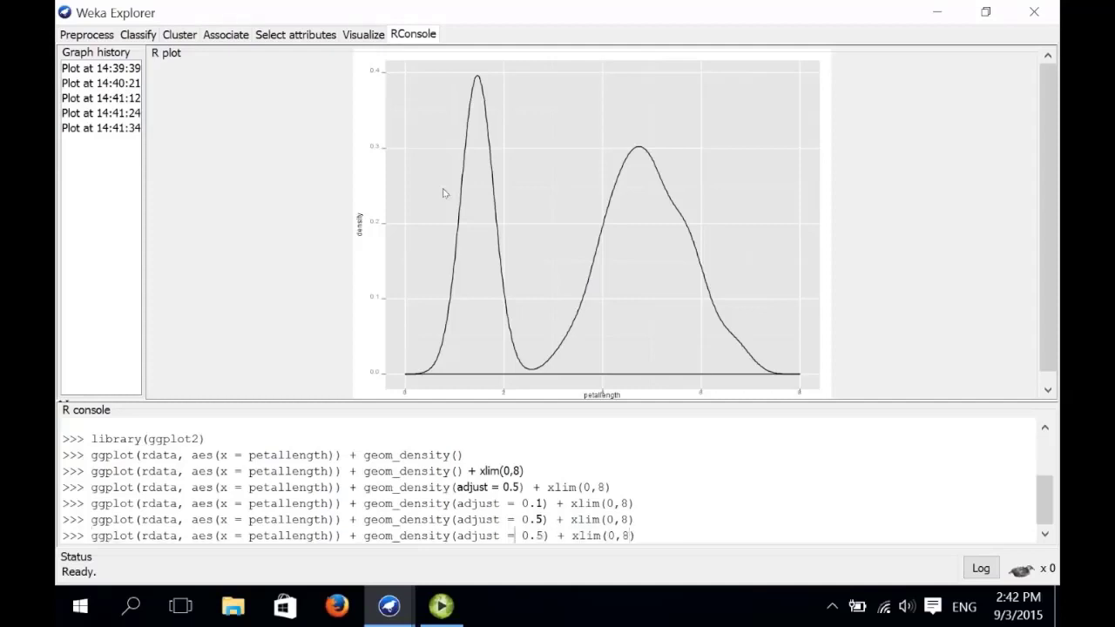
key(Left)
key(Left)
key(Left)
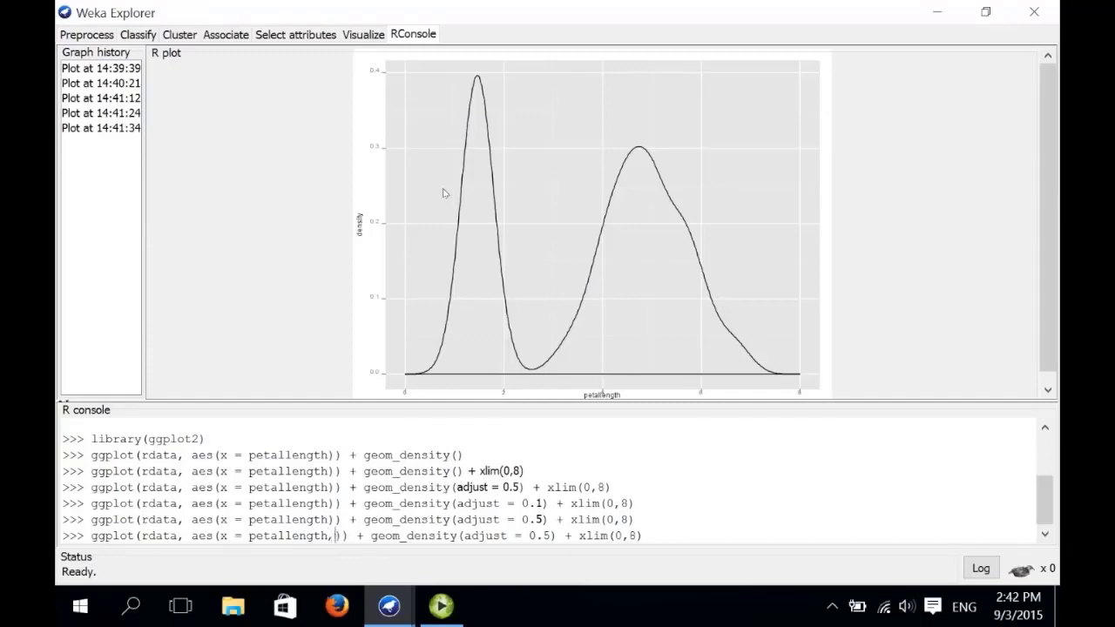
text(, colo)
text(r = c)
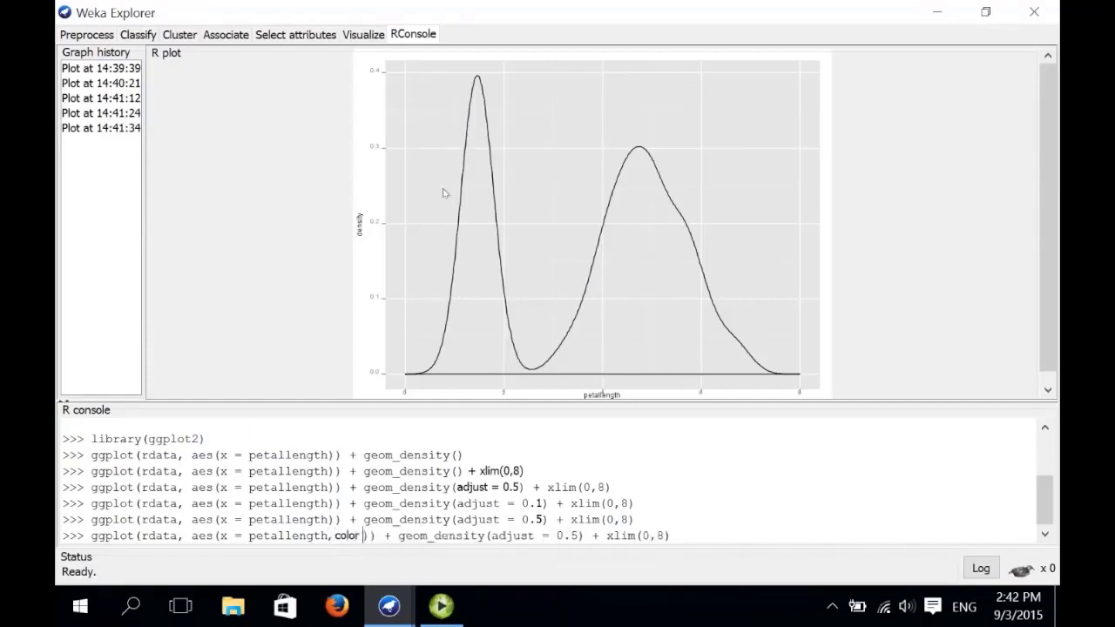
text(lass)
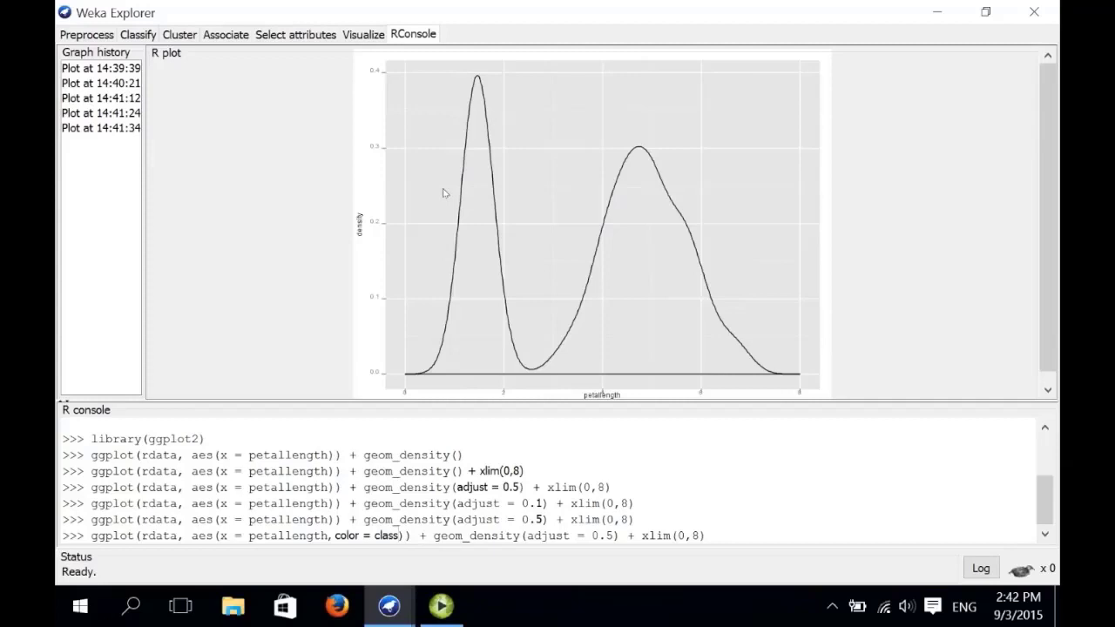
key(Right)
key(Right)
key(Right)
key(Right)
key(Right)
key(Right)
key(Right)
key(Right)
key(Right)
key(Right)
key(Right)
key(Right)
key(Right)
key(Right)
key(Right)
key(Right)
key(Right)
key(Right)
key(Right)
key(Right)
key(Return)
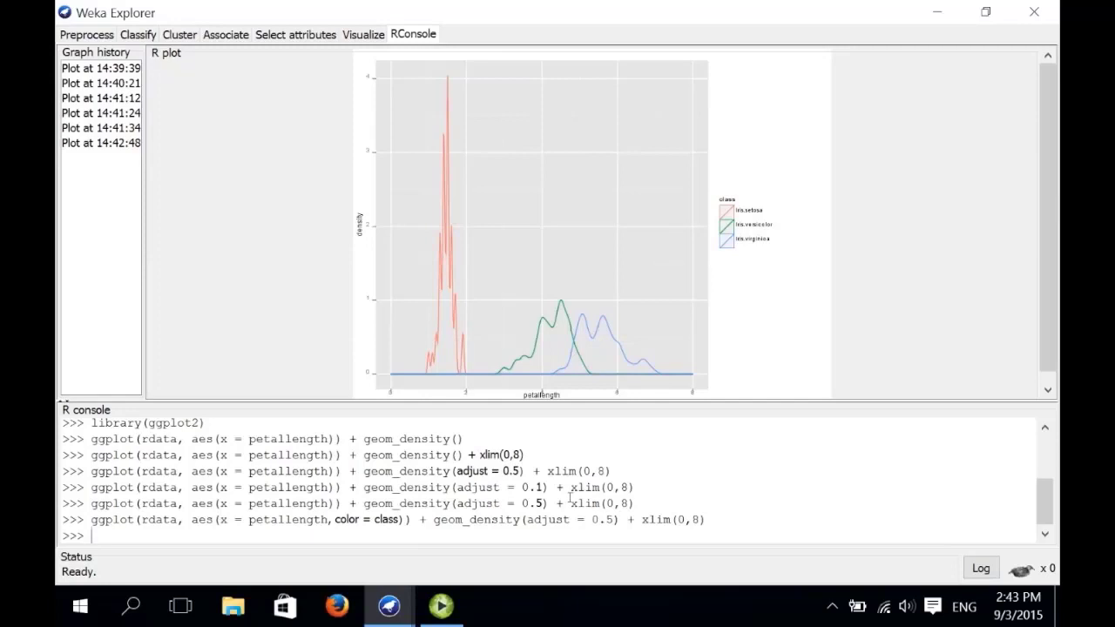
Step: Recall the class-colored density plot command, add fill = class to the aes() mapping, and run it
key(Up)
key(Left)
key(Left)
key(Left)
key(Left)
key(Left)
key(Left)
key(Left)
key(Left)
key(Left)
key(Left)
key(Left)
key(Left)
key(Left)
key(Left)
key(Left)
key(Left)
key(Left)
key(Left)
key(Left)
key(Left)
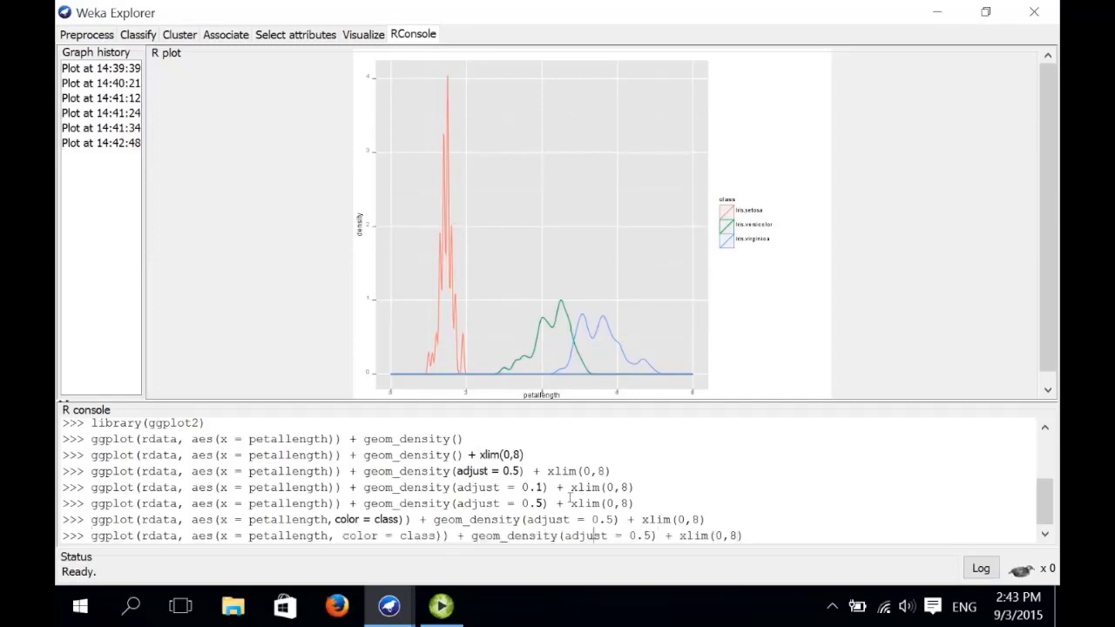
key(Left)
key(Left)
key(Left)
key(Left)
key(Left)
key(Left)
key(Left)
key(Left)
key(Left)
key(Left)
key(Left)
key(Left)
key(Left)
key(Left)
key(Left)
key(Left)
key(Left)
key(Left)
key(Left)
key(Left)
text(,)
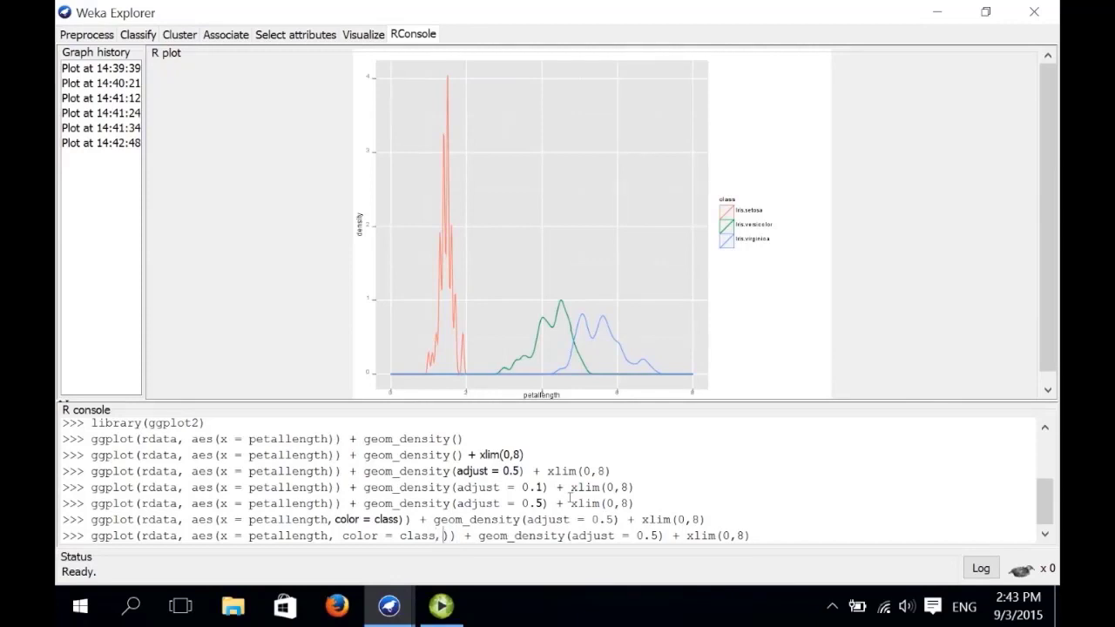
text( fill = )
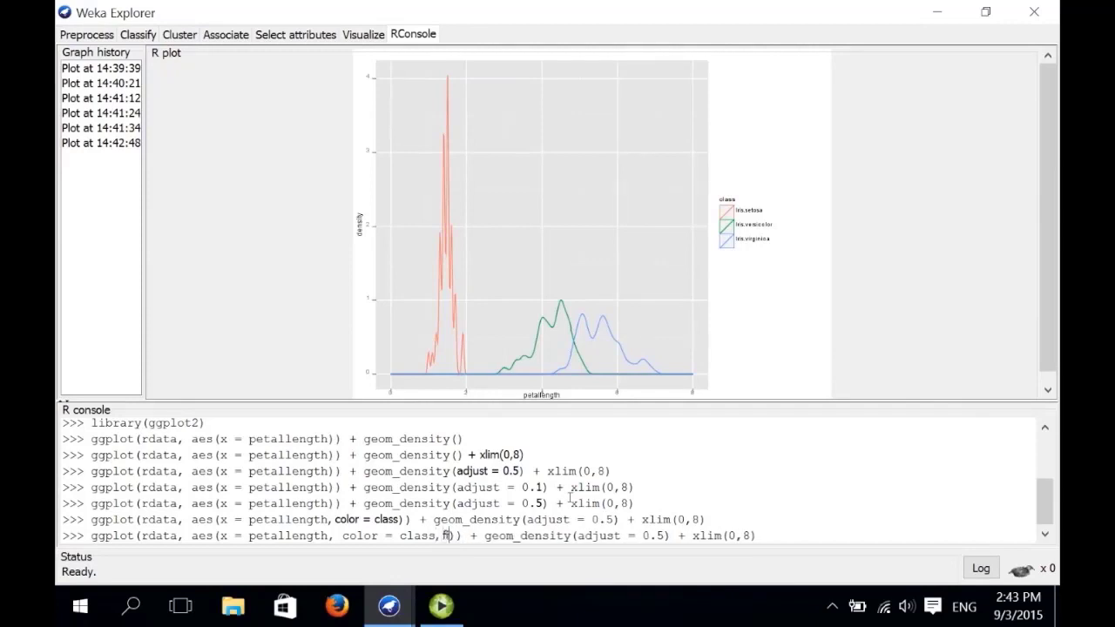
text(class)
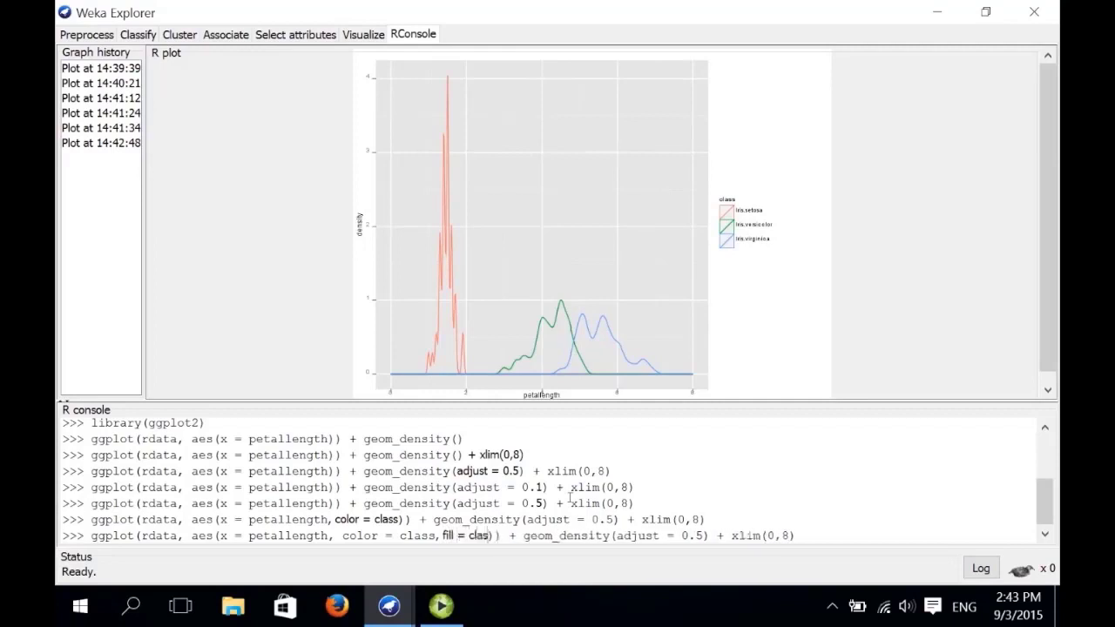
key(End)
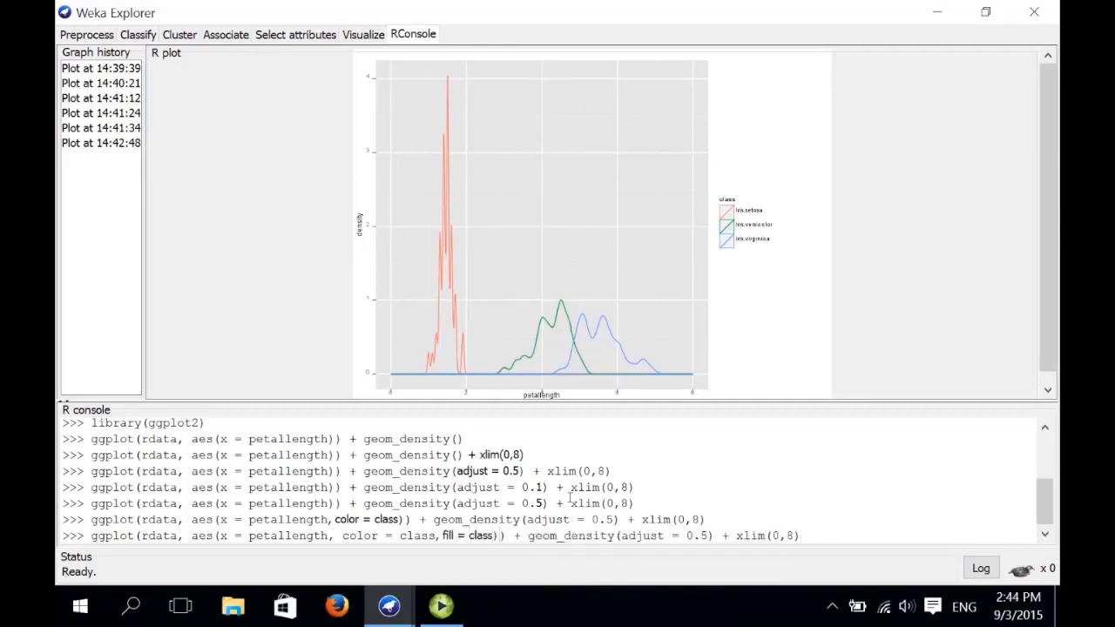
key(Return)
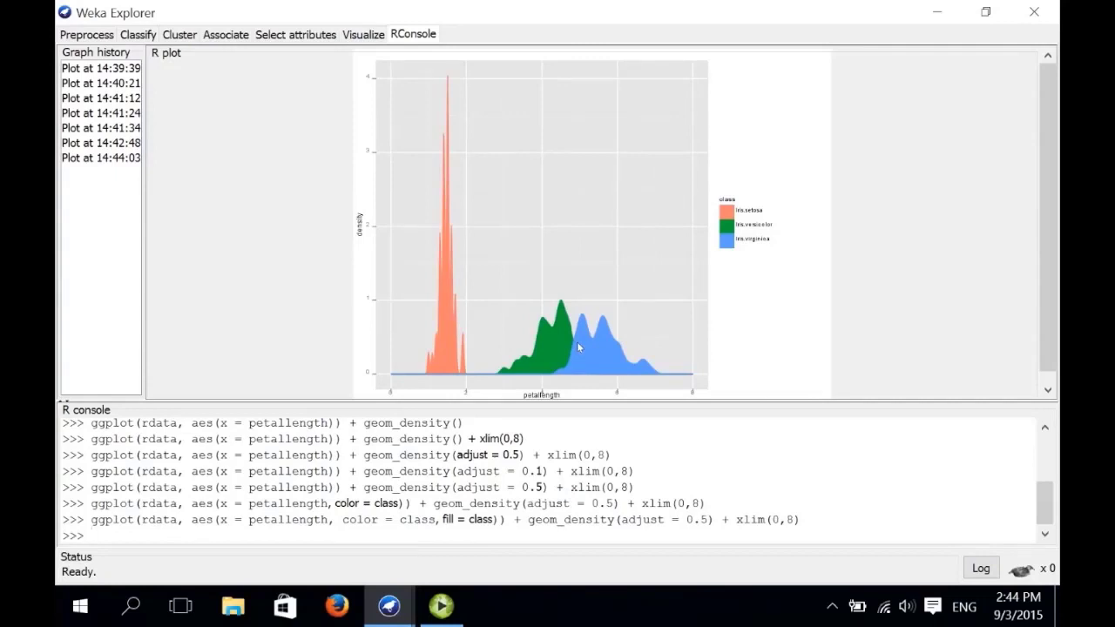
Step: Recall the filled density plot command, add alpha = 0.5 inside geom_density() after adjust = 0.5, and run it
key(Up)
key(Left)
key(Left)
key(Left)
key(Left)
key(Left)
key(Left)
key(Left)
key(Left)
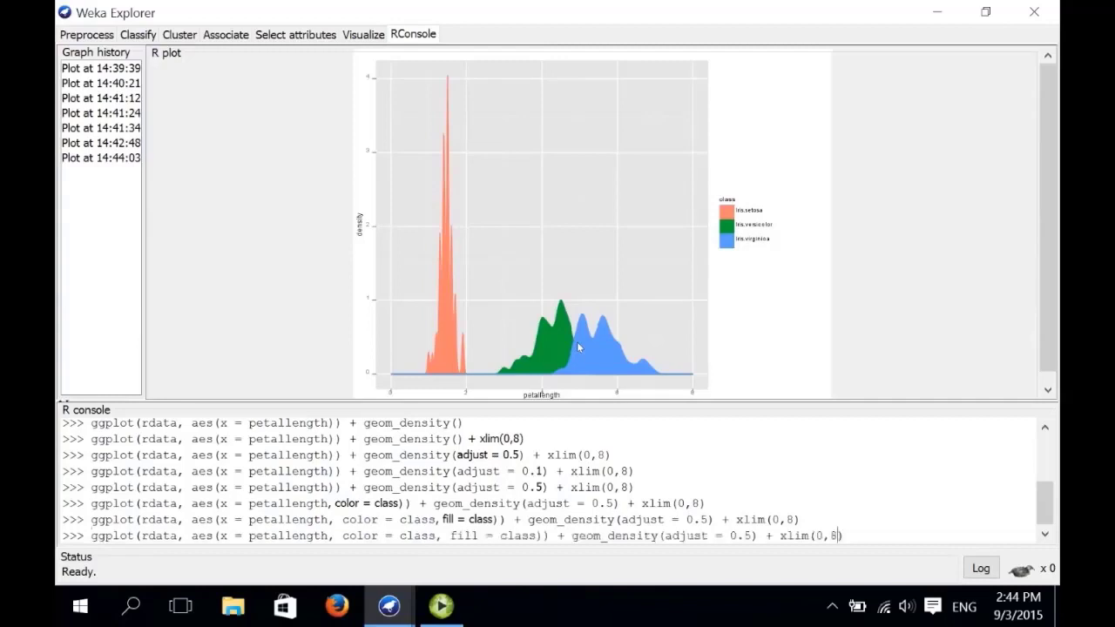
key(Left)
key(Left)
key(Left)
key(Left)
key(Left)
key(Left)
key(Right)
key(Right)
key(Right)
key(Right)
key(Right)
key(Right)
key(Right)
key(Right)
key(Right)
key(Right)
text(,sal)
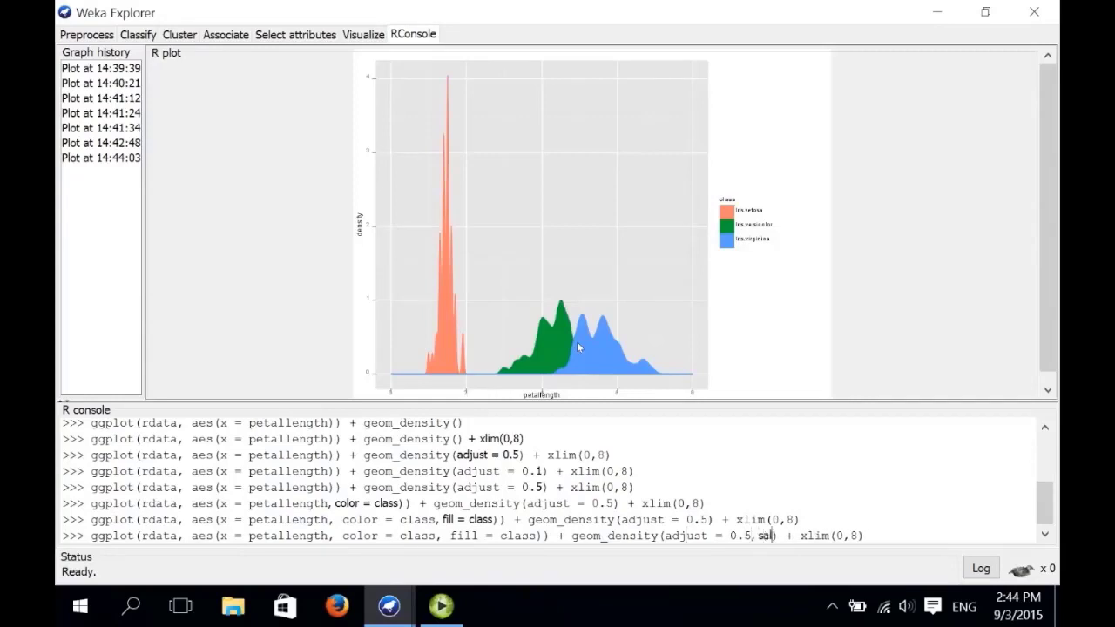
key(BackSpace)
key(BackSpace)
key(BackSpace)
text(alpha )
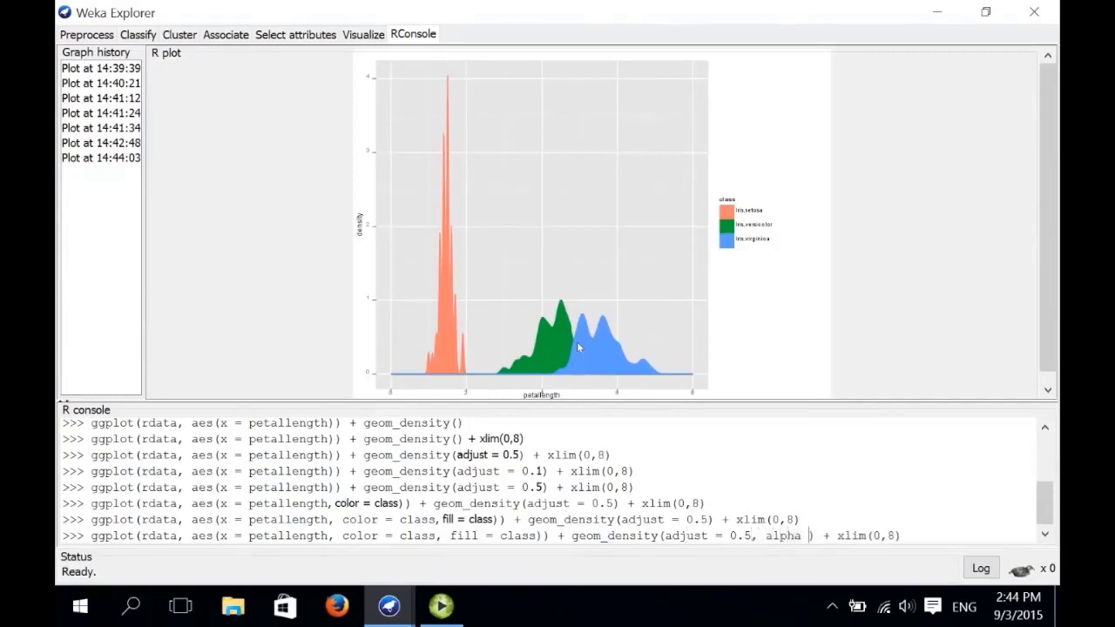
text(=)
text(0.5)
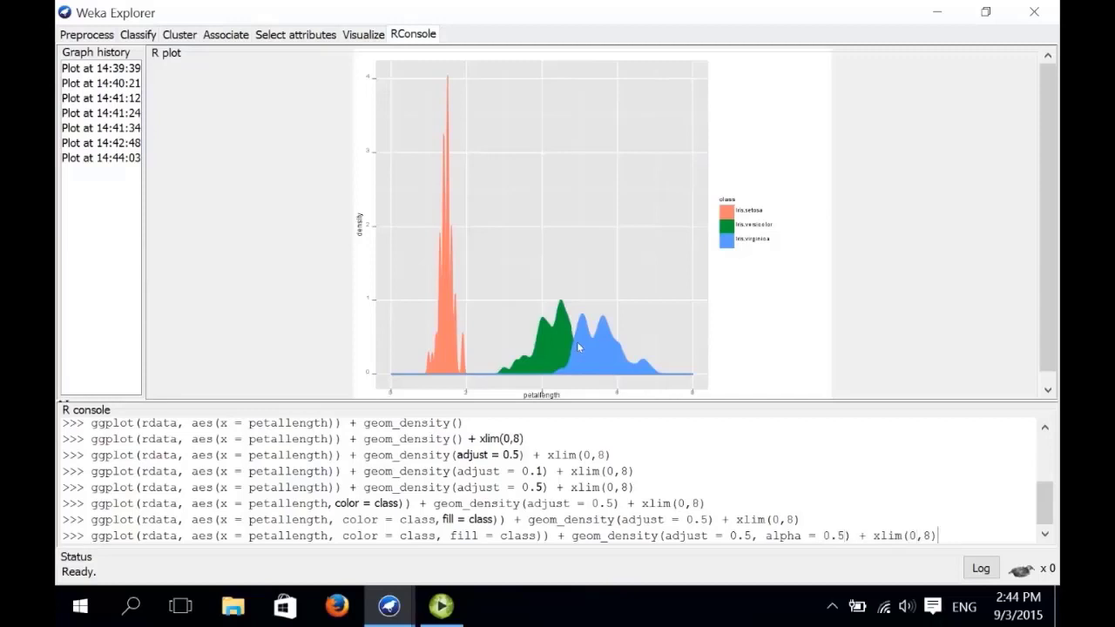
key(Return)
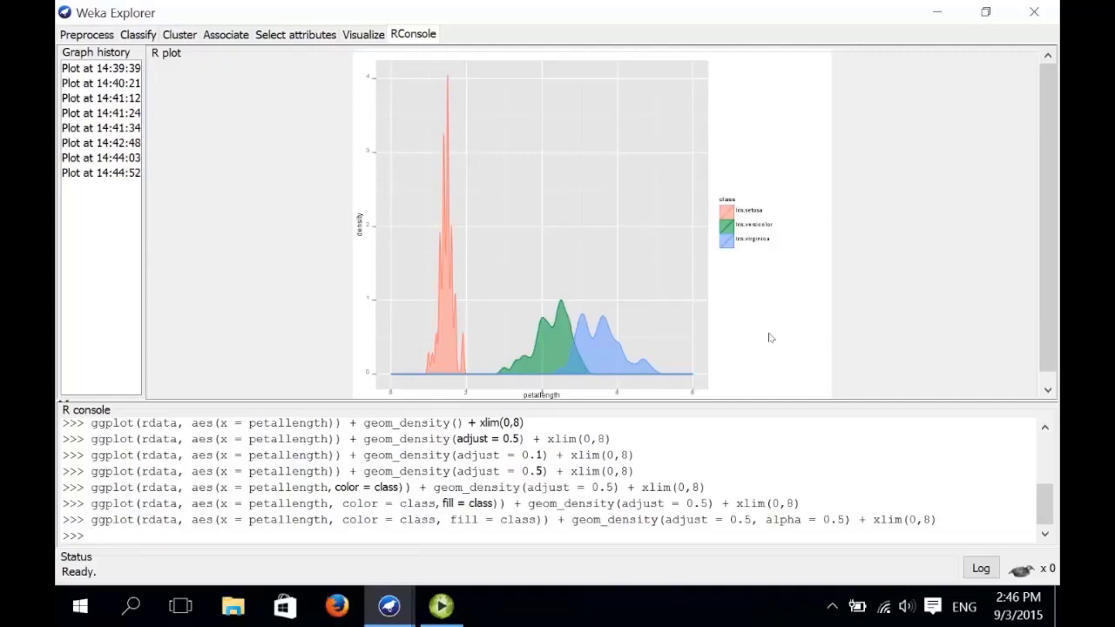
Step: Start entering a library(reshape command at the R console prompt
text(library(reshape)
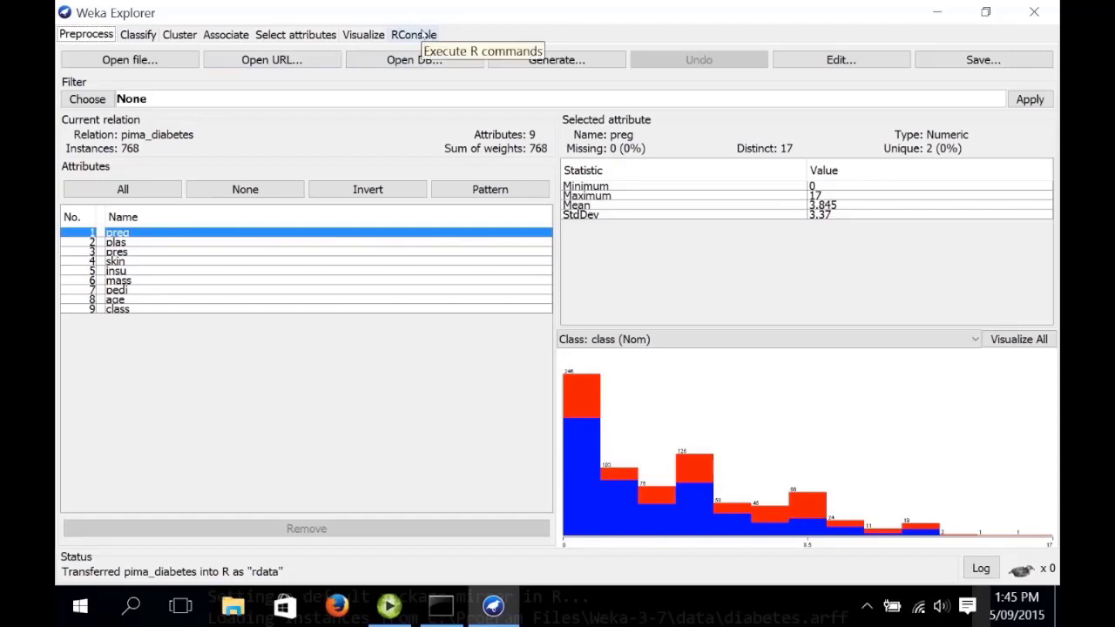
Step: Plot all attributes of the loaded diabetes dataset in the R console by running plot(rdata)
click(422, 35)
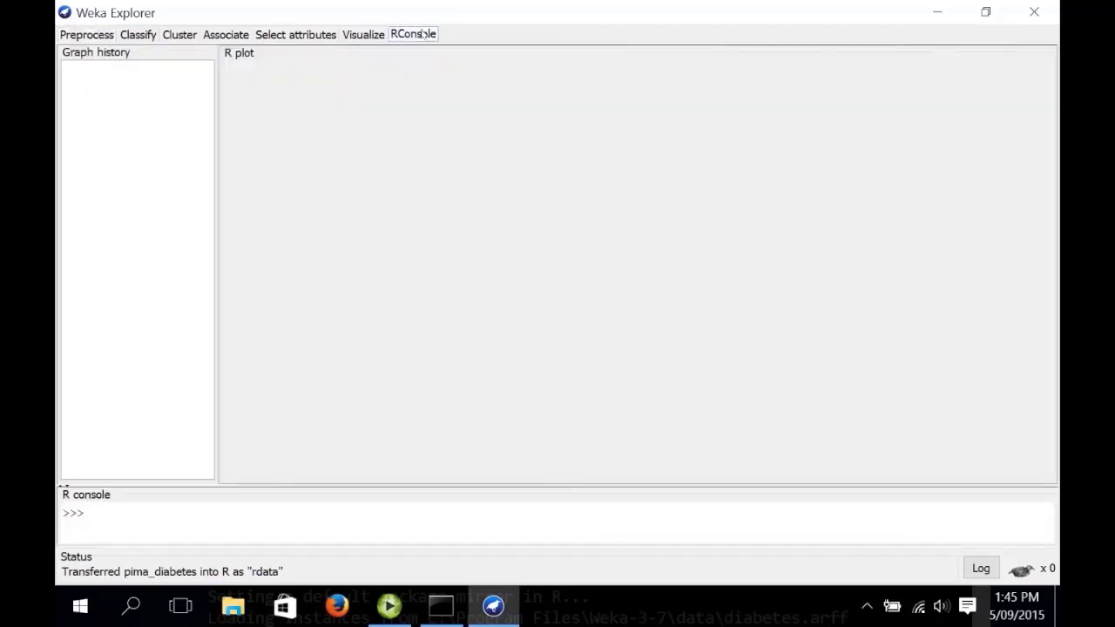
click(315, 518)
text(plot(rdata))
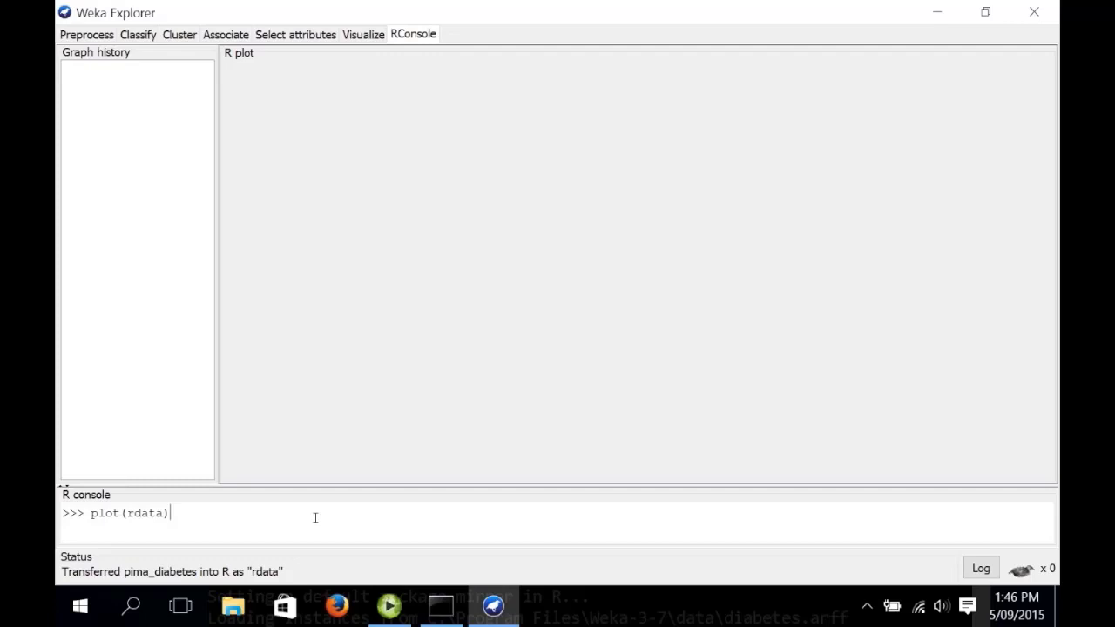
key(Return)
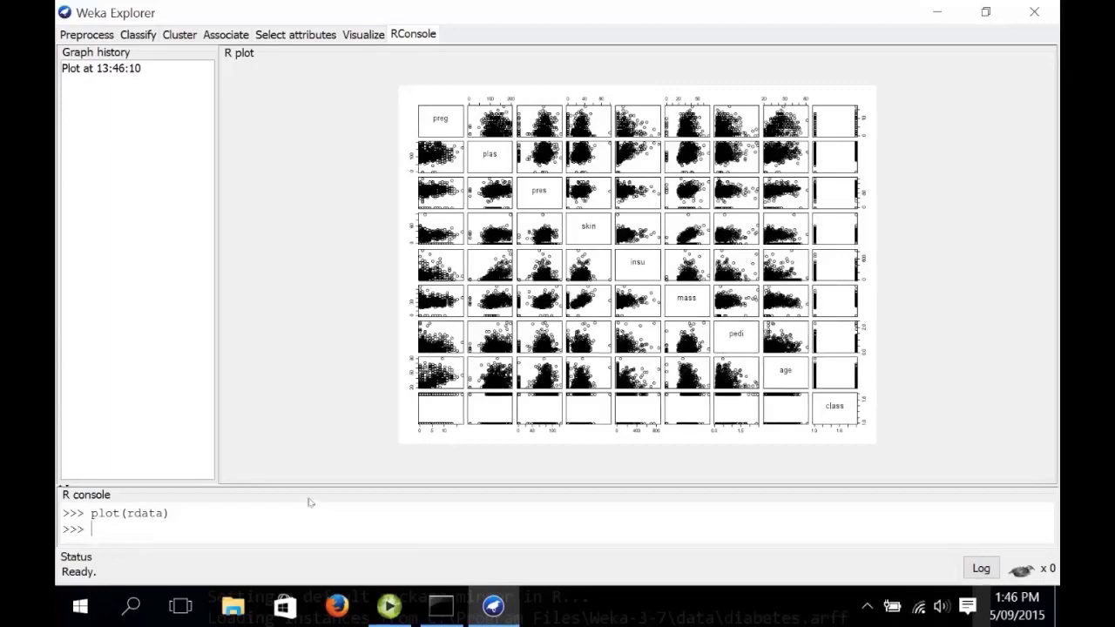
Step: Choose MLRClassifier from the mlr group as the classifier for the diabetes data
click(140, 35)
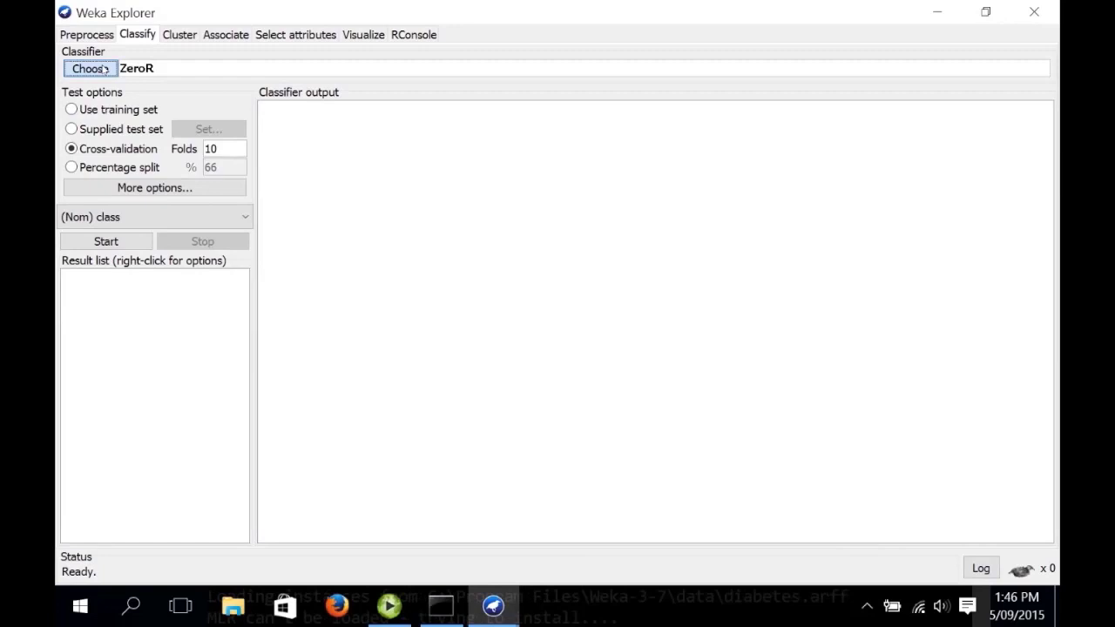
click(107, 69)
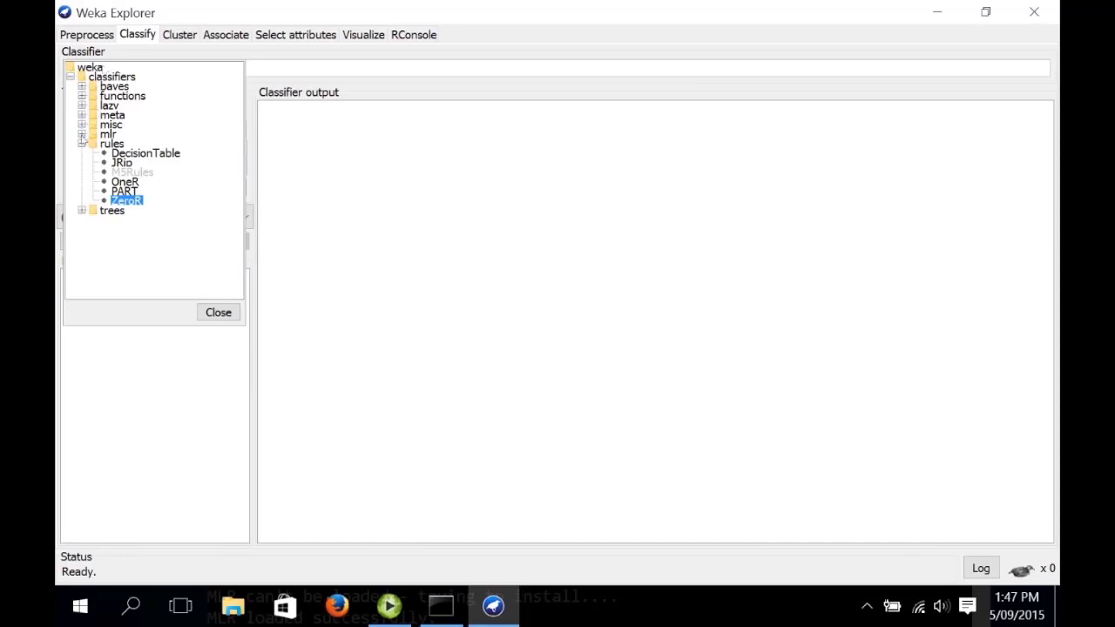
click(82, 135)
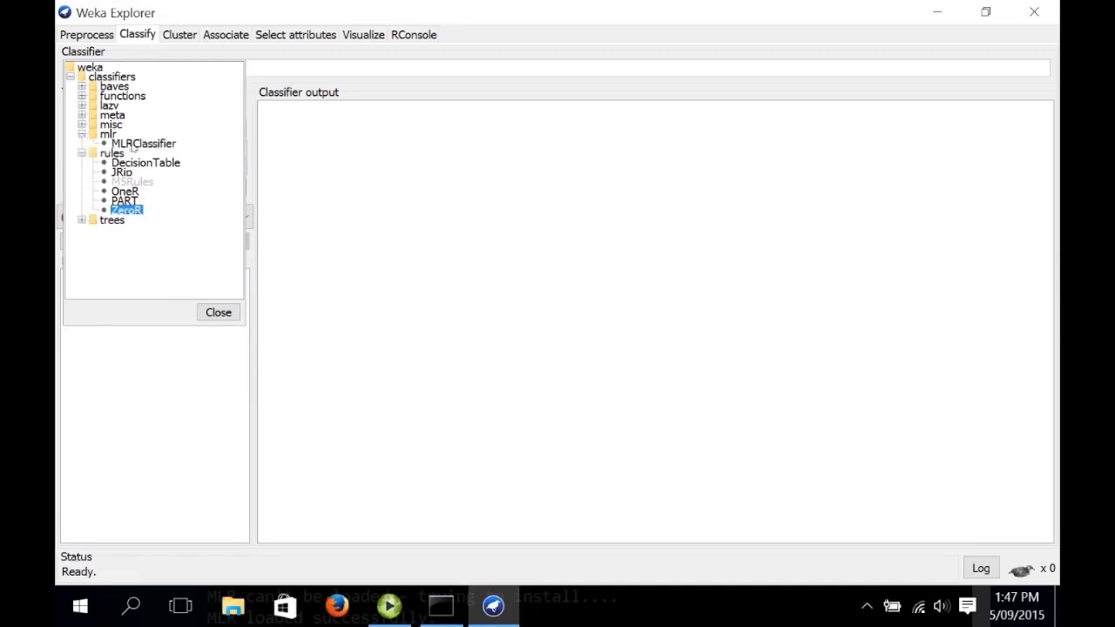
mouse_move(132, 148)
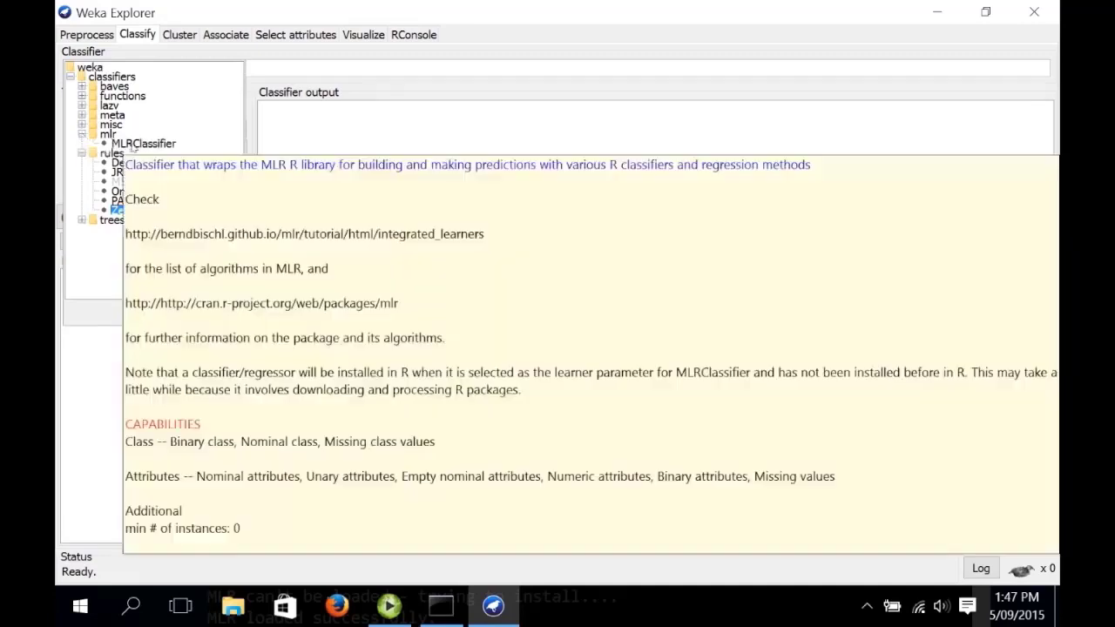
click(132, 144)
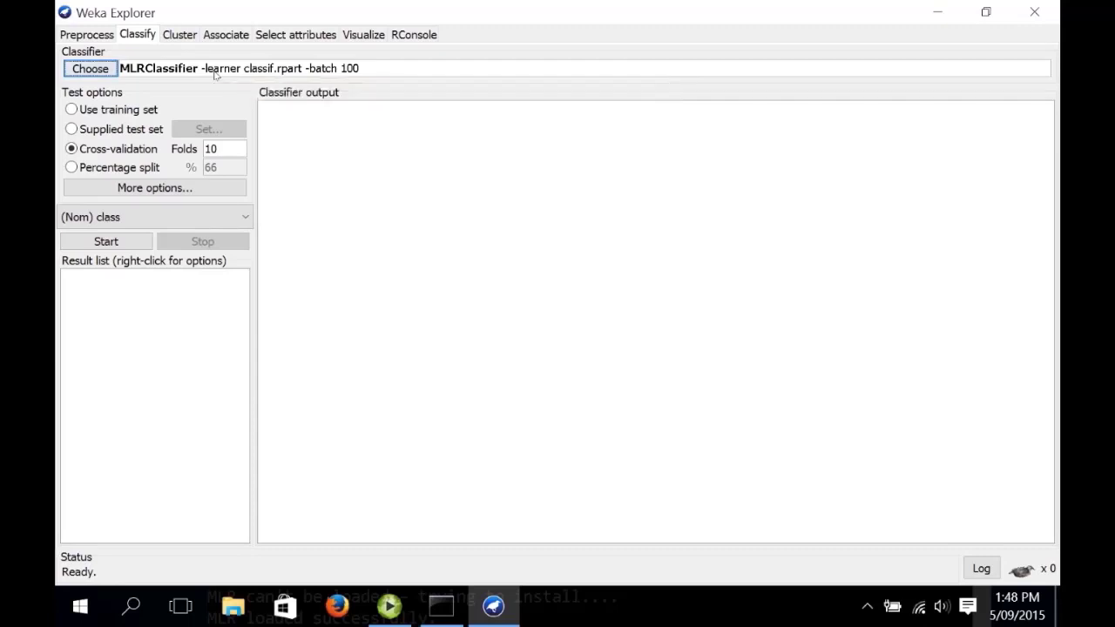
Step: Run MLRClassifier with the classif.rpart learner under 10-fold cross-validation and review the decision tree model in its output
click(106, 242)
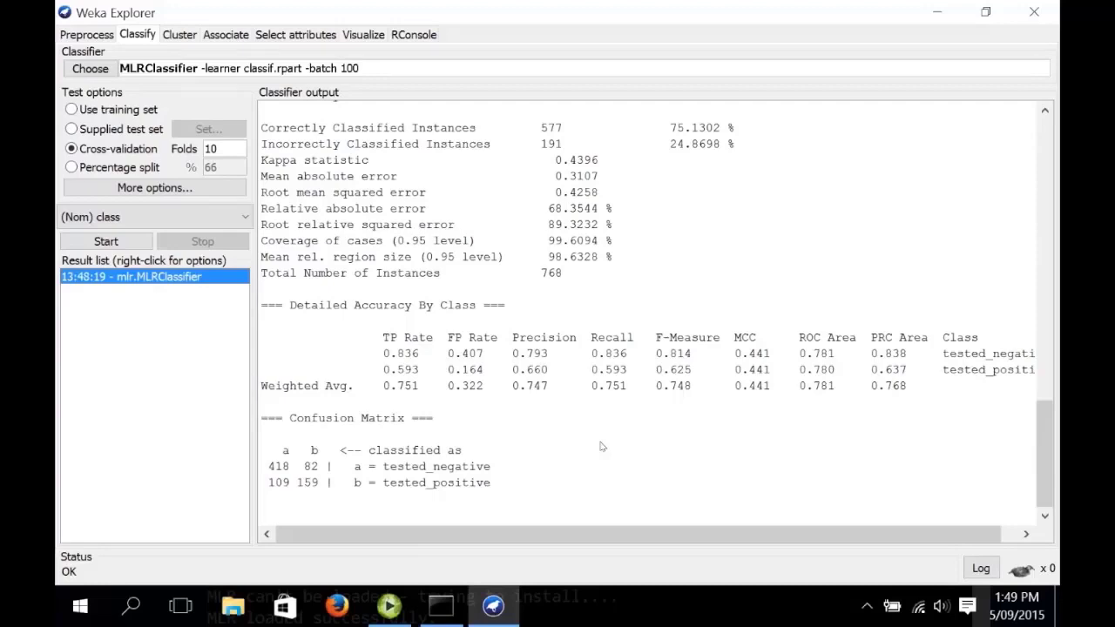
drag(1048, 437, 1056, 183)
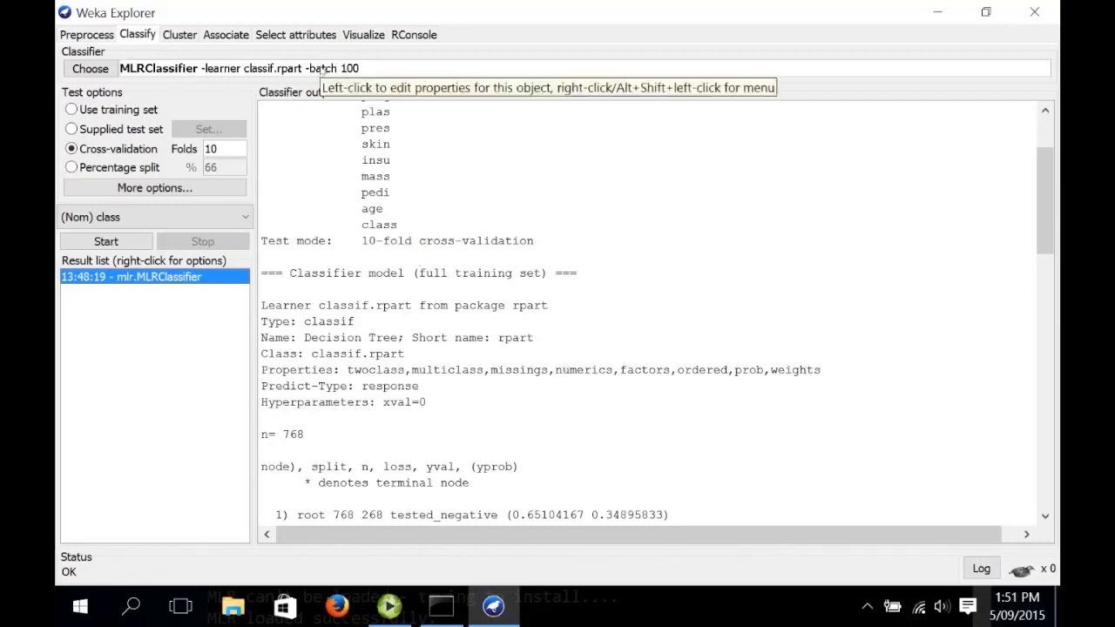
Step: Set MLRClassifier's RLearner to classif.rFerns and accept the changed settings
click(321, 70)
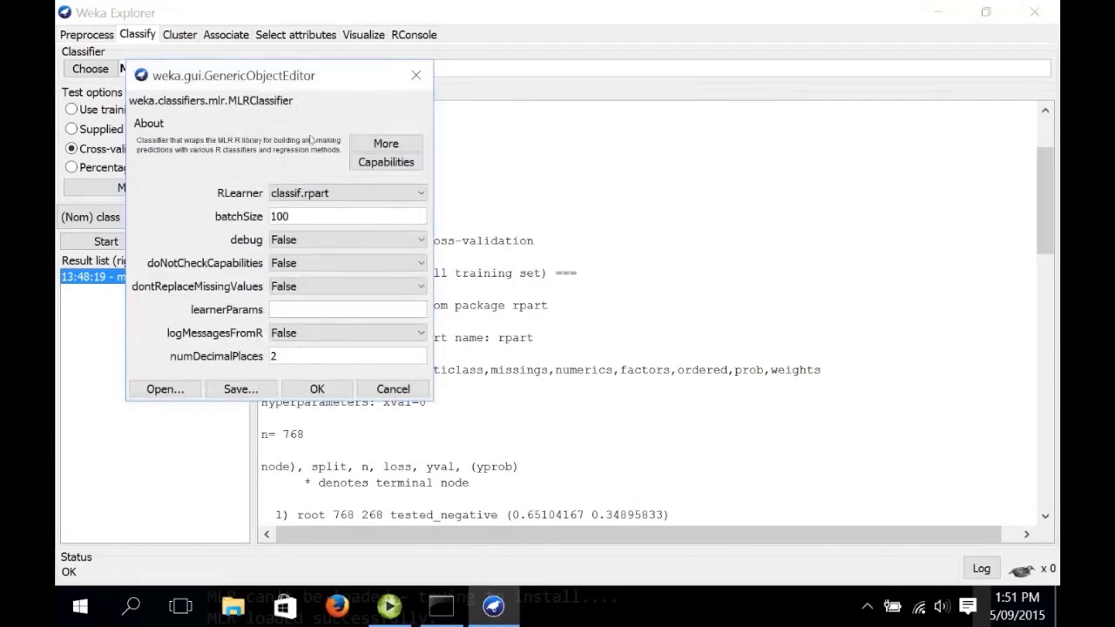
click(342, 195)
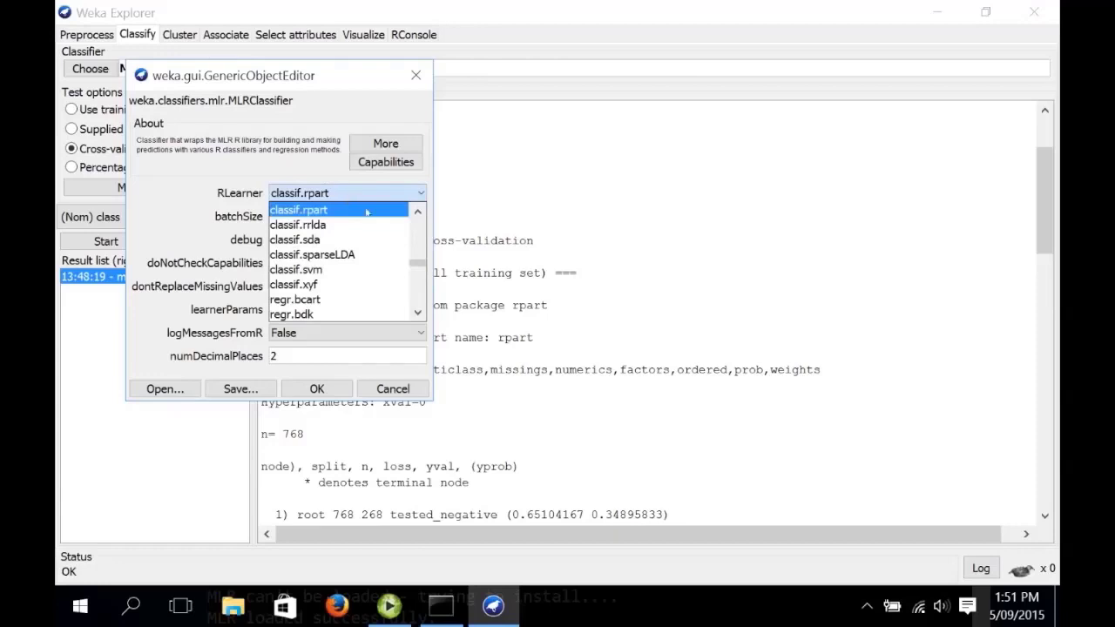
drag(419, 262, 421, 222)
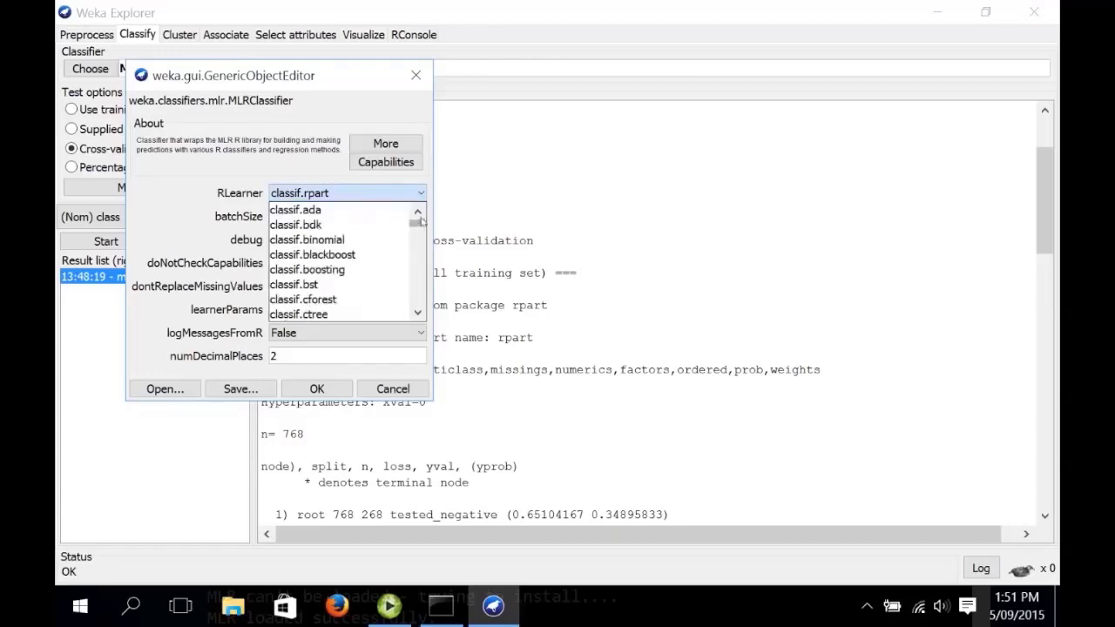
click(418, 250)
drag(418, 258, 416, 309)
click(418, 218)
drag(418, 224, 413, 259)
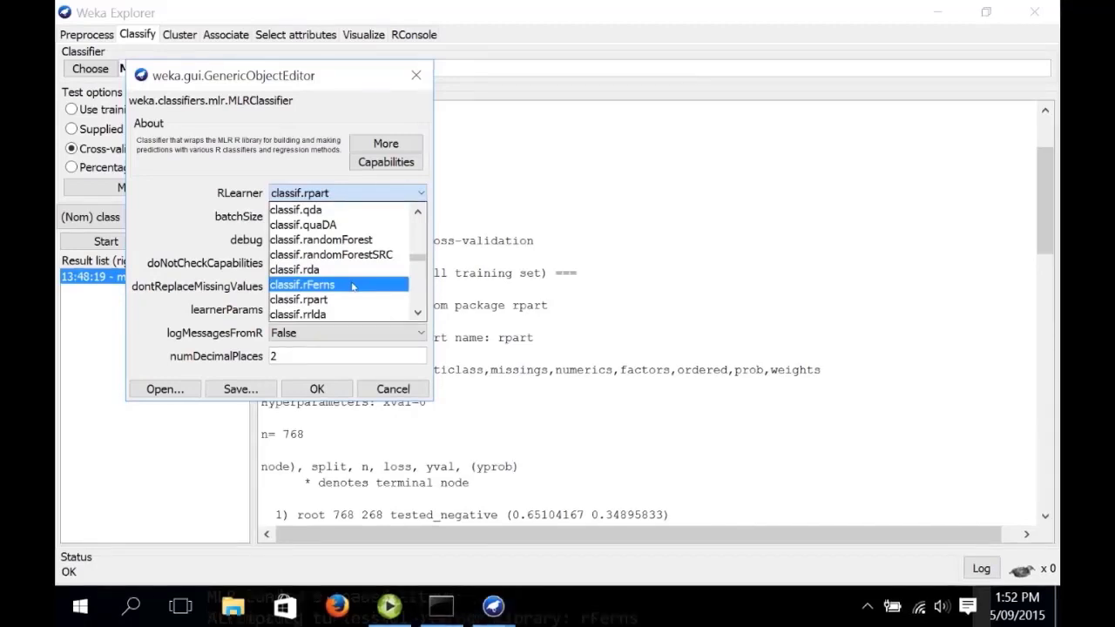
click(353, 286)
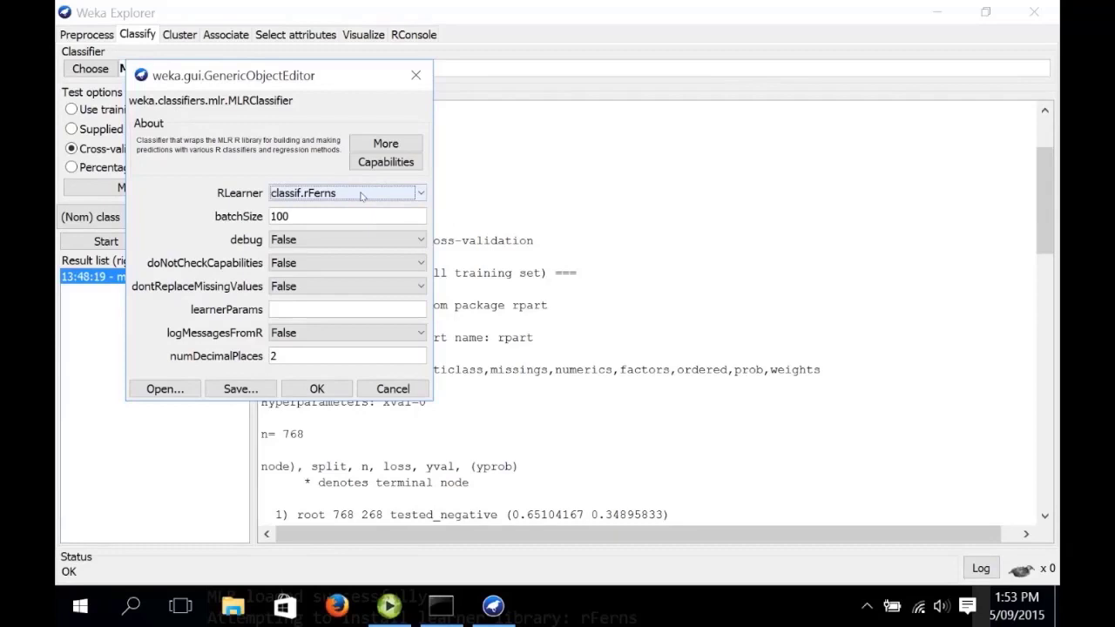
click(318, 389)
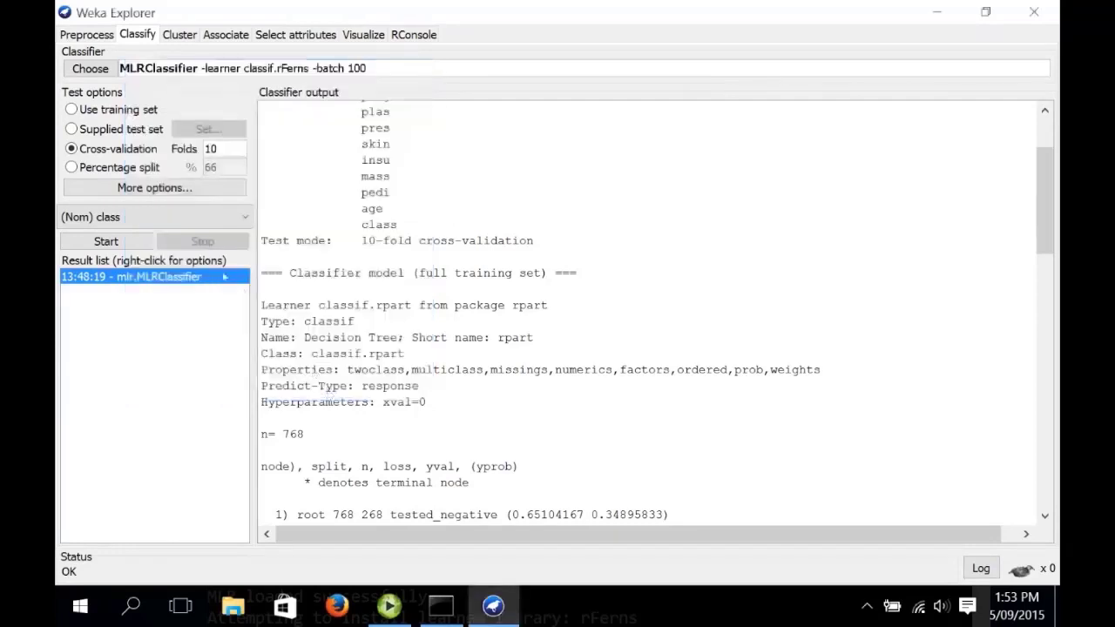
Step: Run 10-fold cross-validation with the classif.rFerns learner and reopen the earlier classif.rpart result for comparison
click(105, 241)
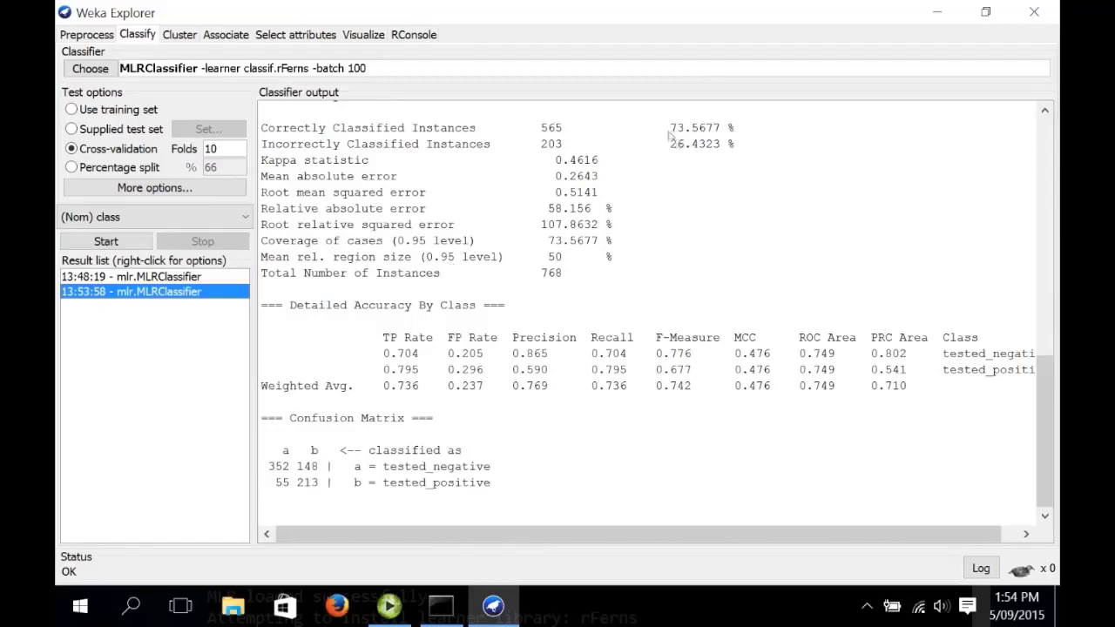
click(224, 278)
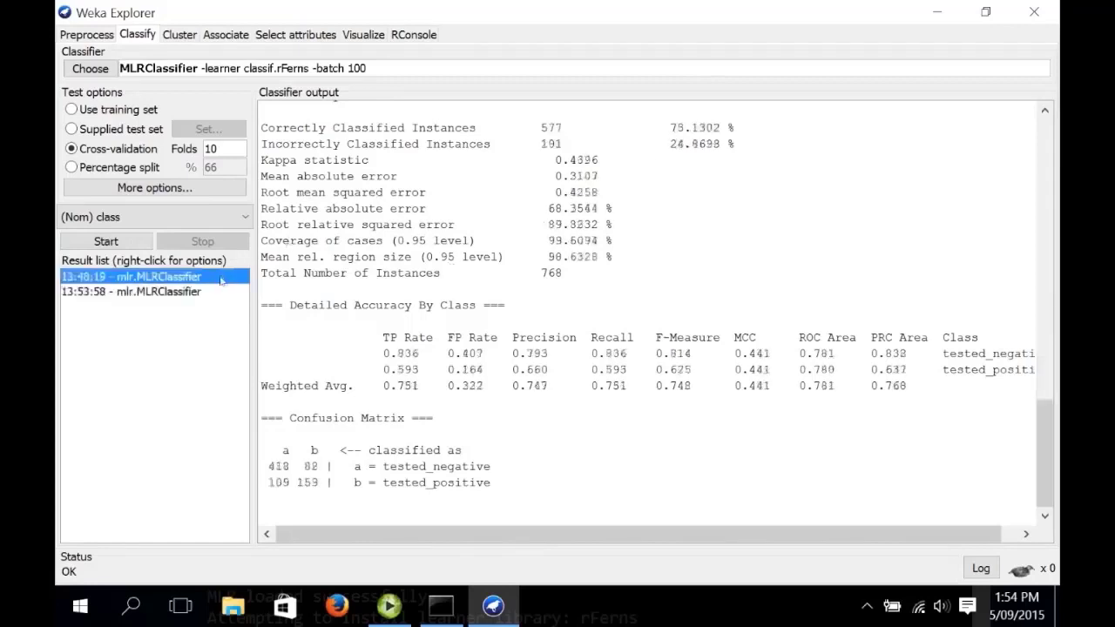
Step: Reopen the classif.rFerns result, examine the number of ferns in its model description, and open MLRClassifier's settings
click(211, 291)
scroll(531, 392, up, 1)
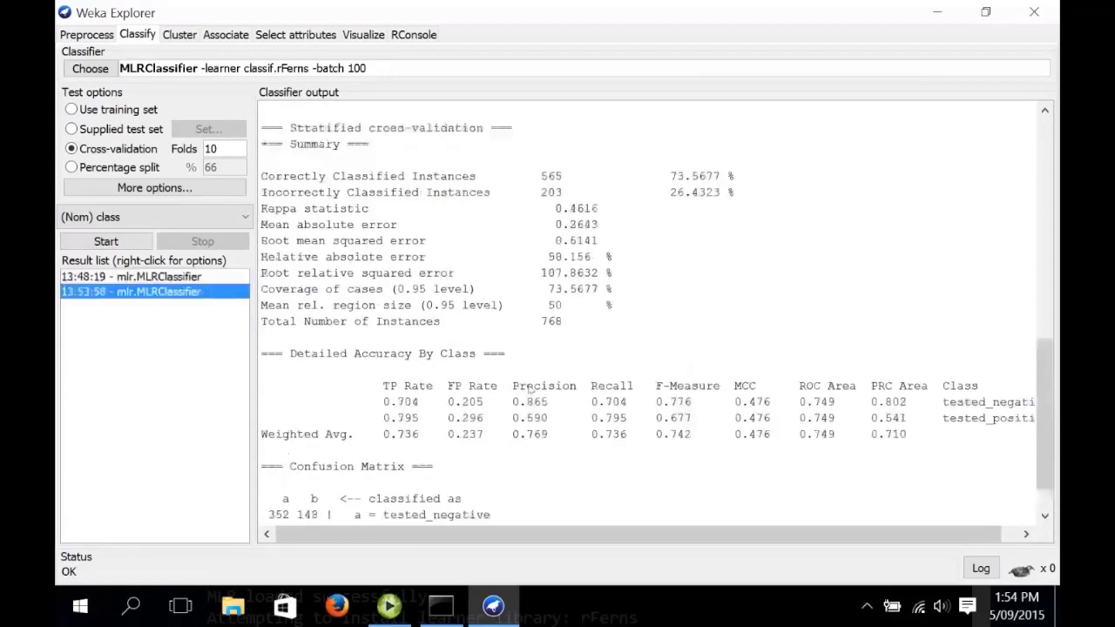
scroll(530, 391, up, 7)
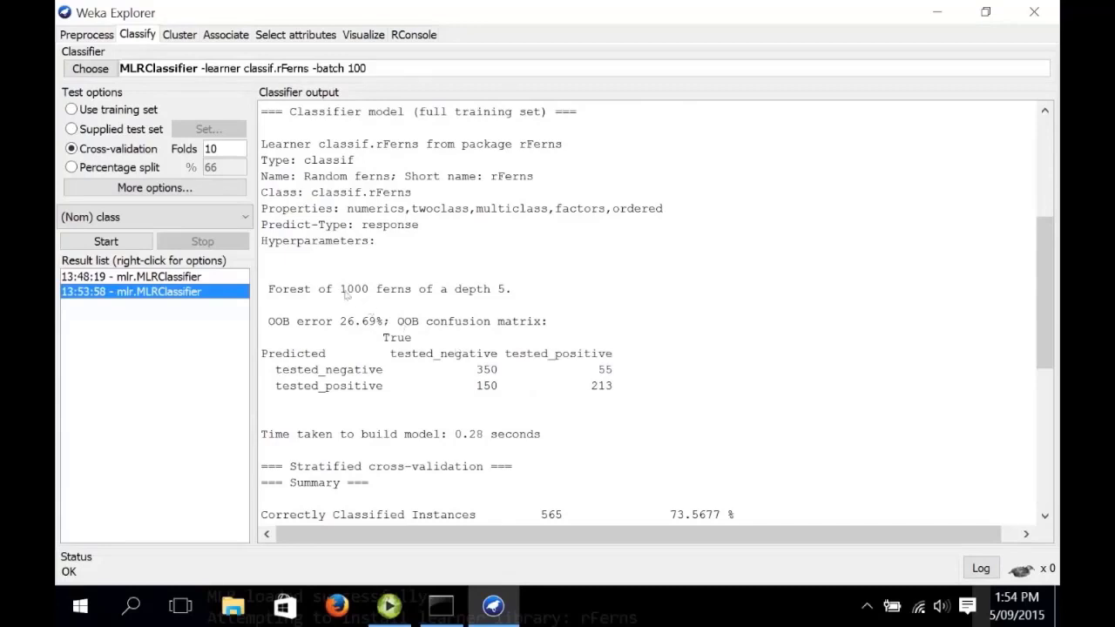
drag(340, 289, 370, 292)
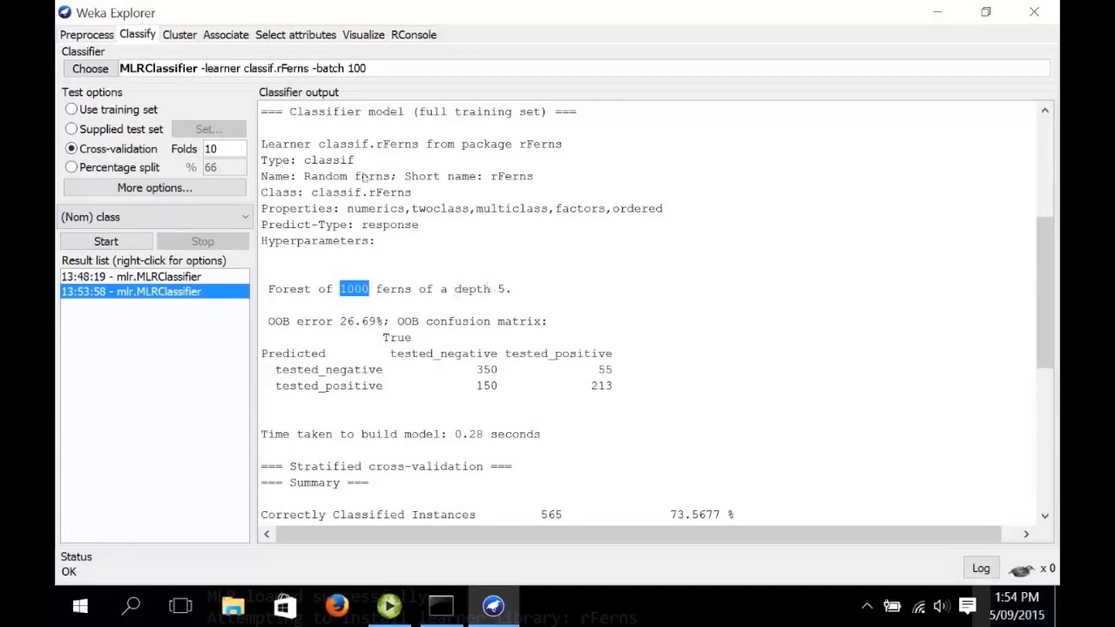
click(306, 70)
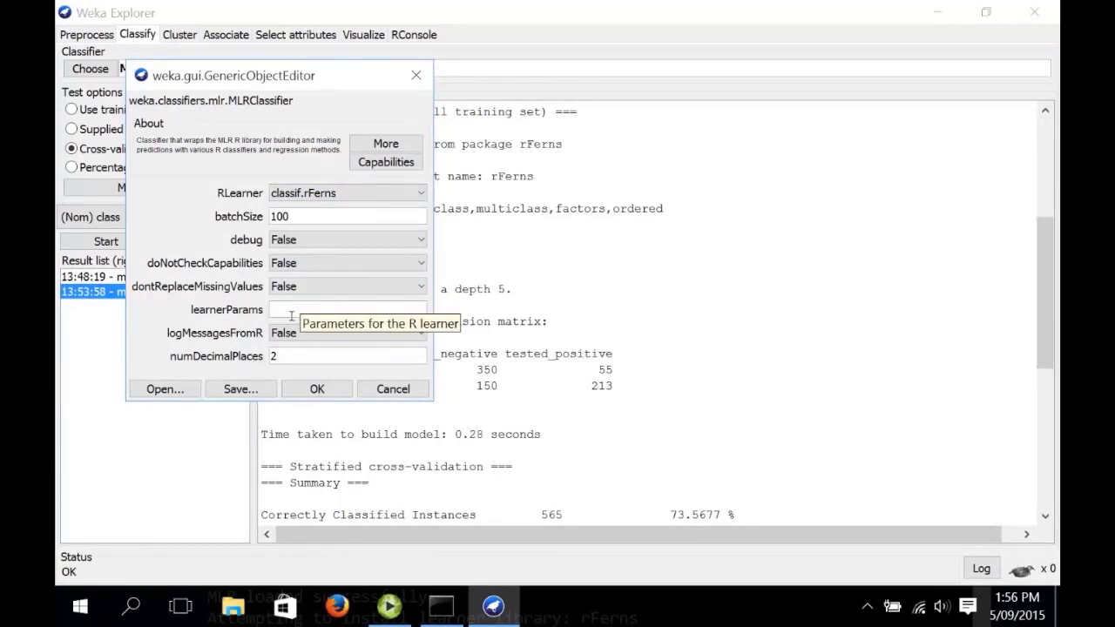
Step: Switch to Firefox, search the web for "mlr integrated learners release" and open the Integrated Learners page of the mlr tutorial
click(343, 614)
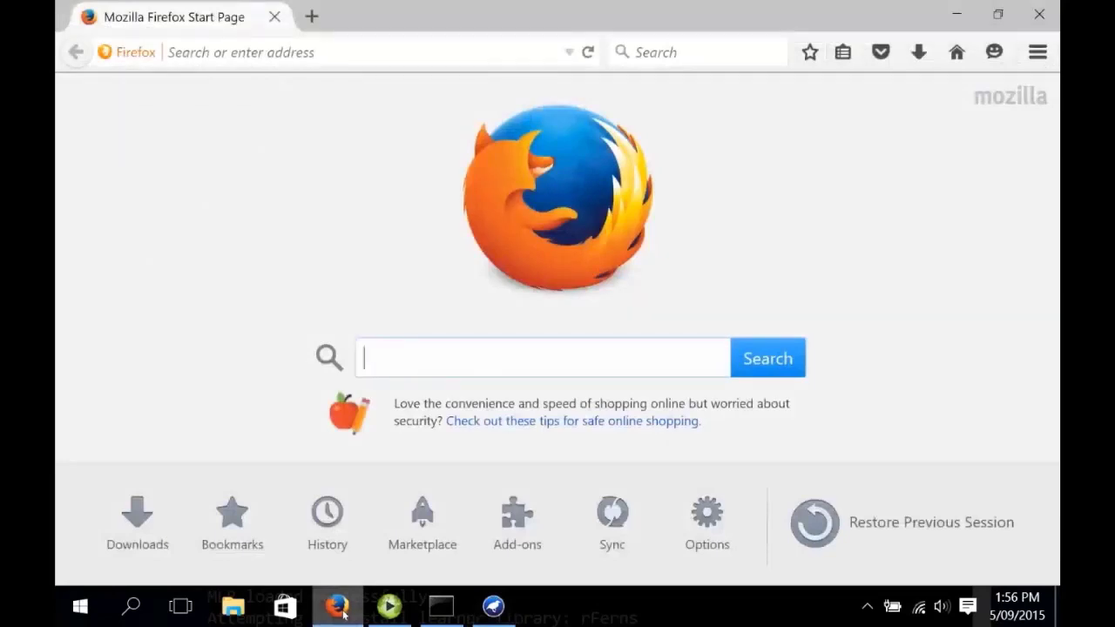
click(672, 52)
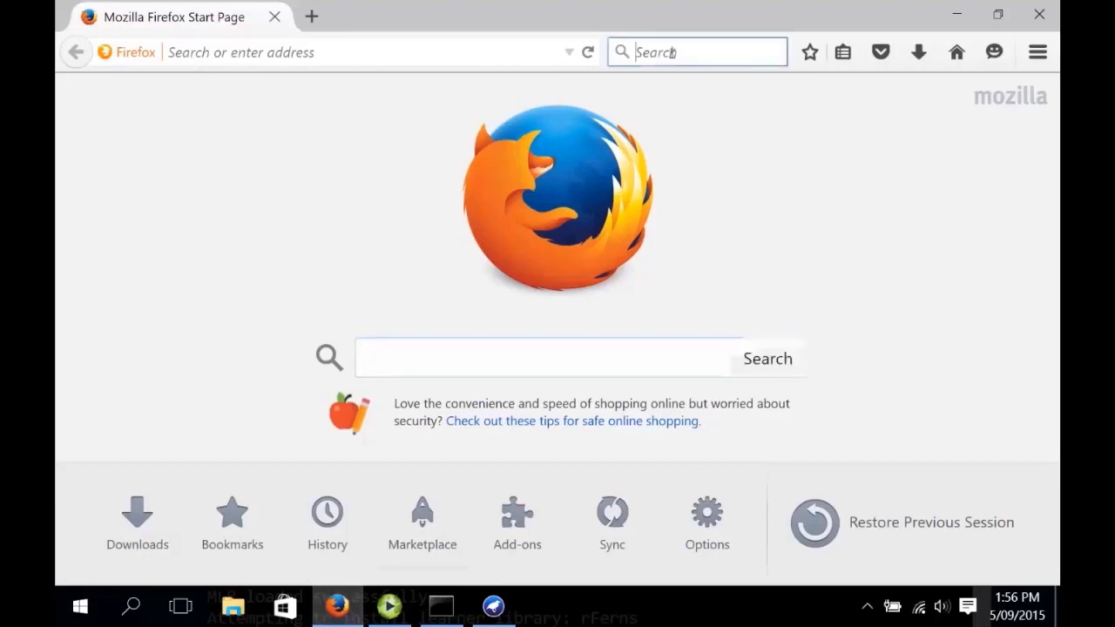
text(mlr )
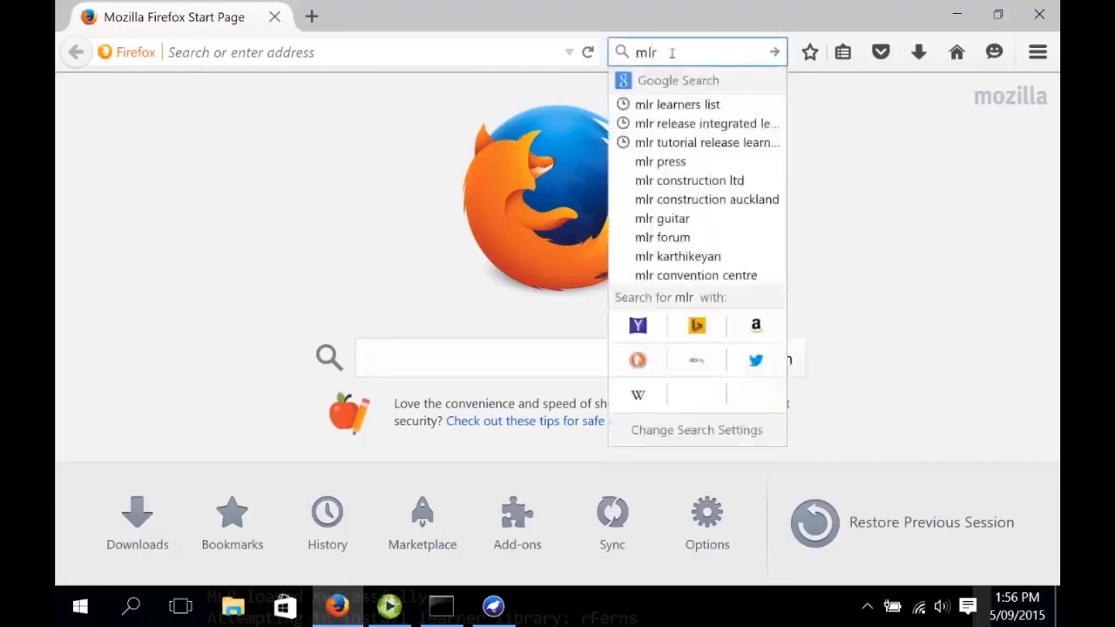
text(integrated )
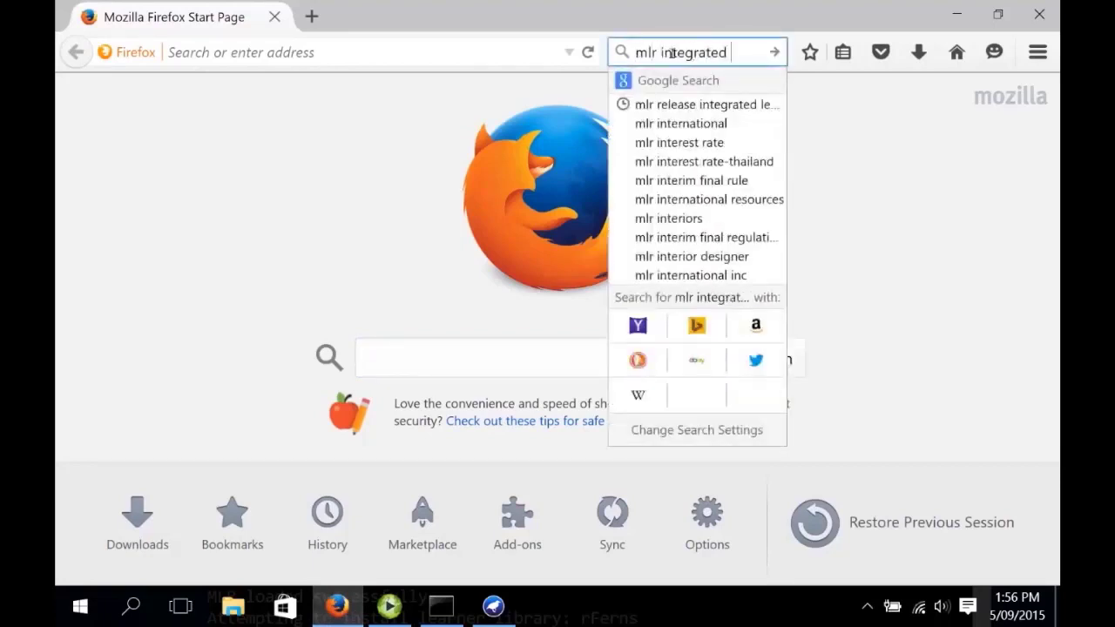
text(learners )
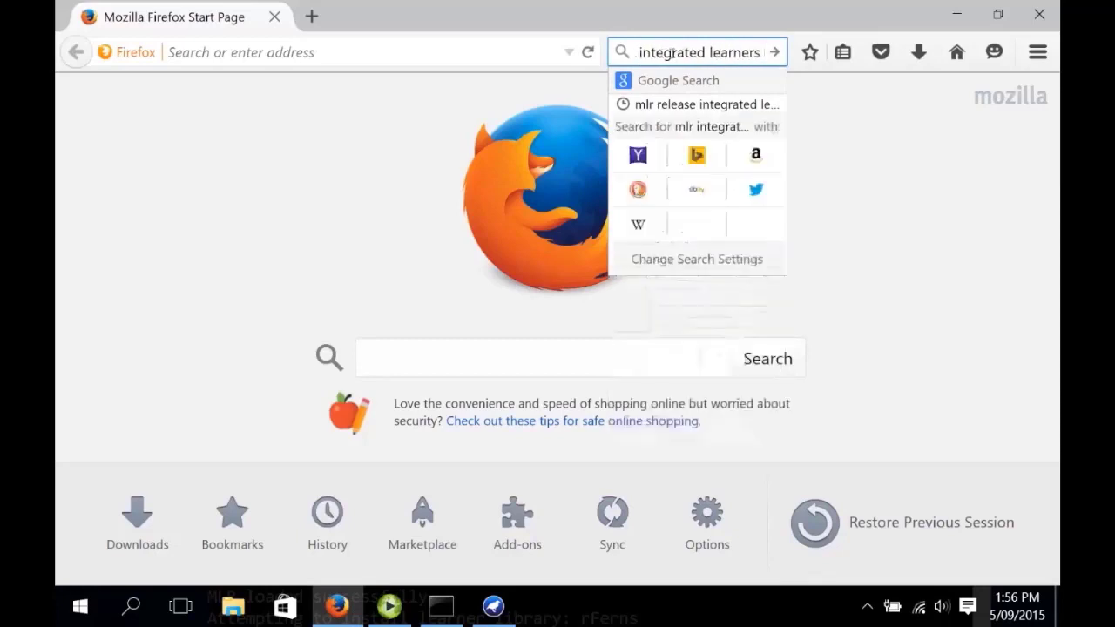
text(releases)
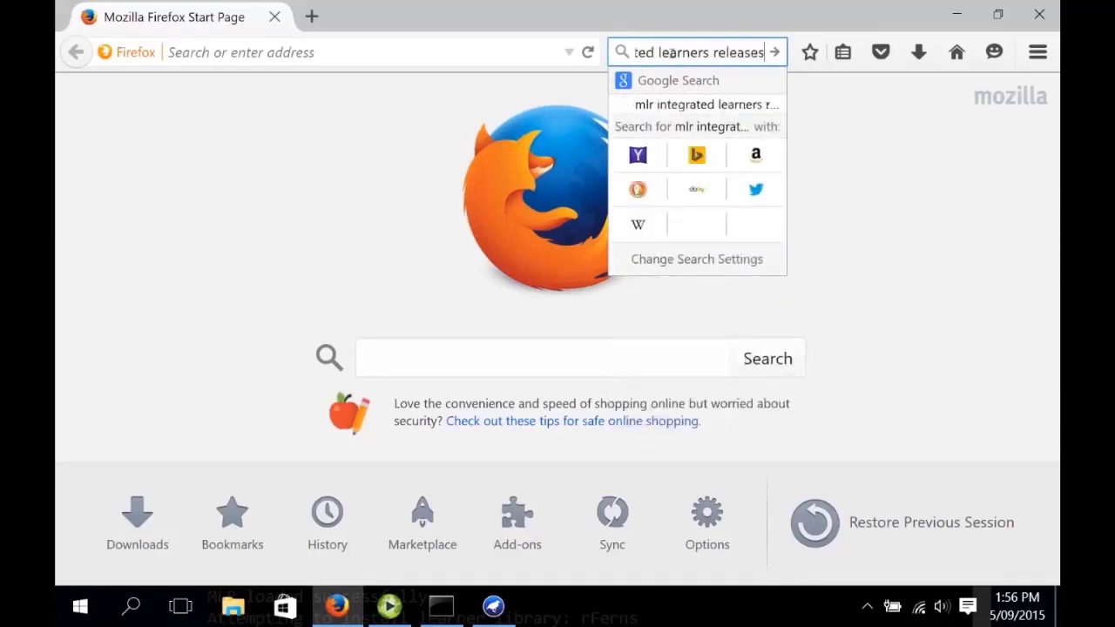
key(BackSpace)
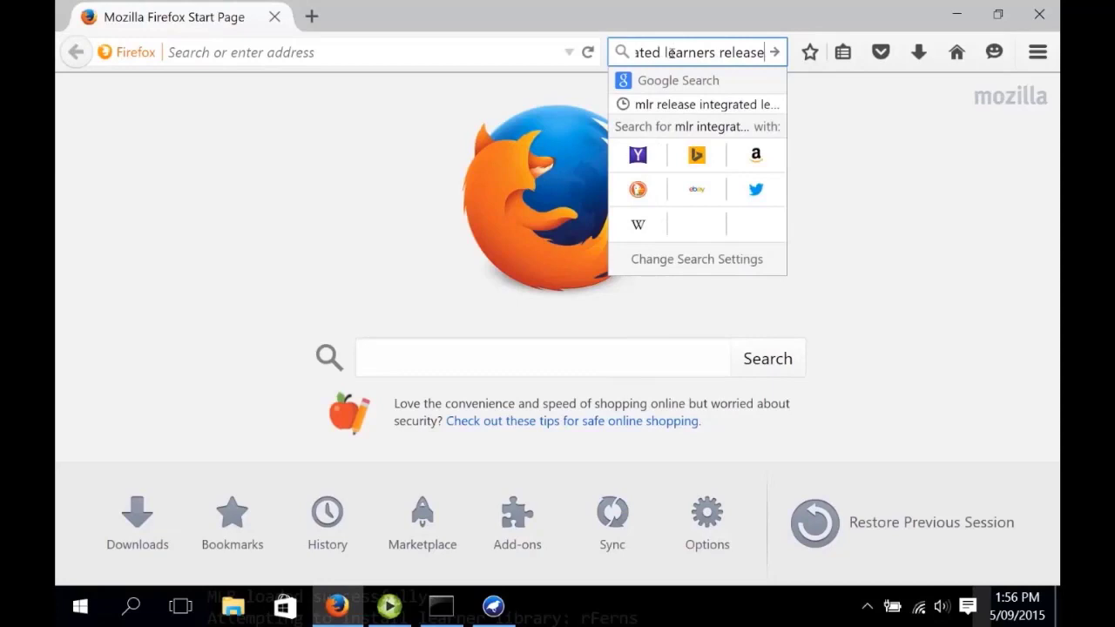
key(Return)
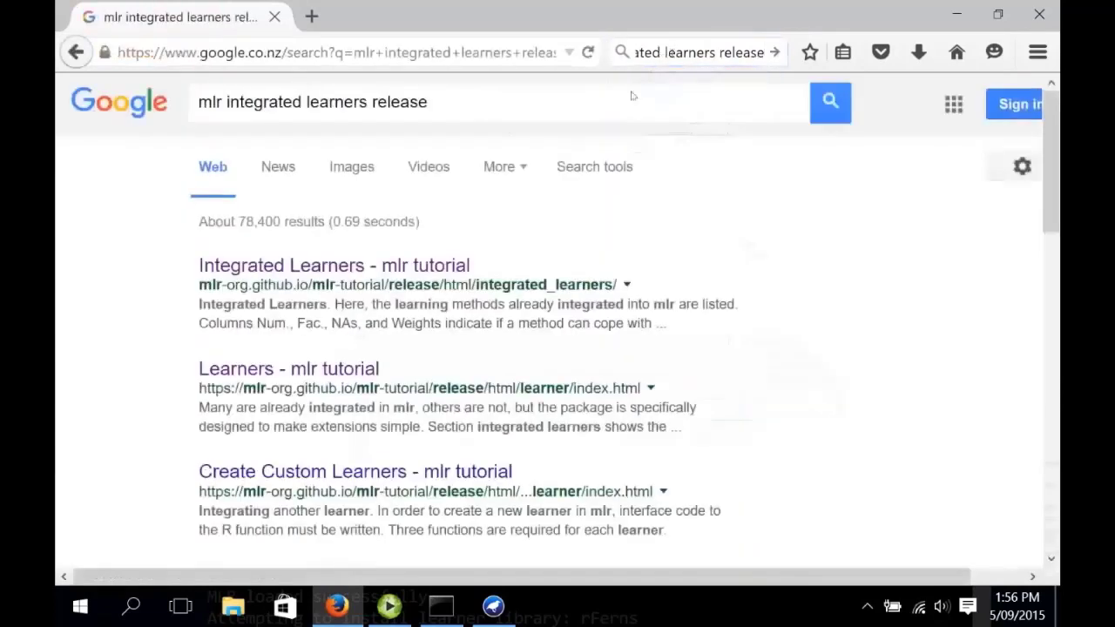
click(424, 268)
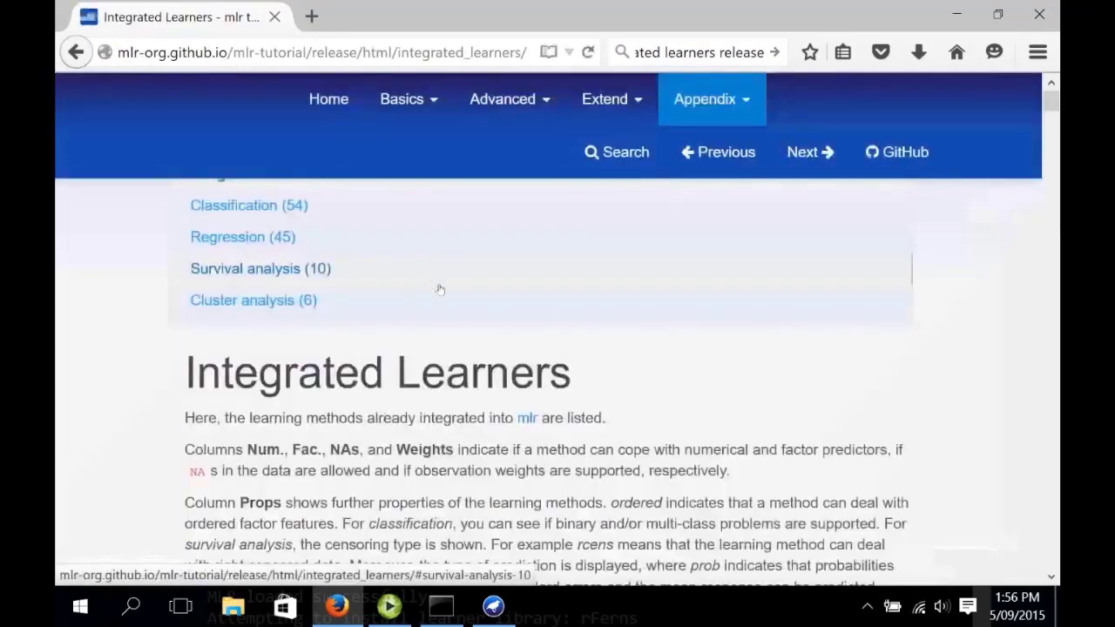
Step: Look through the integrated classification learners, find "rferns" on the page and open the rFerns package documentation
scroll(440, 289, down, 10)
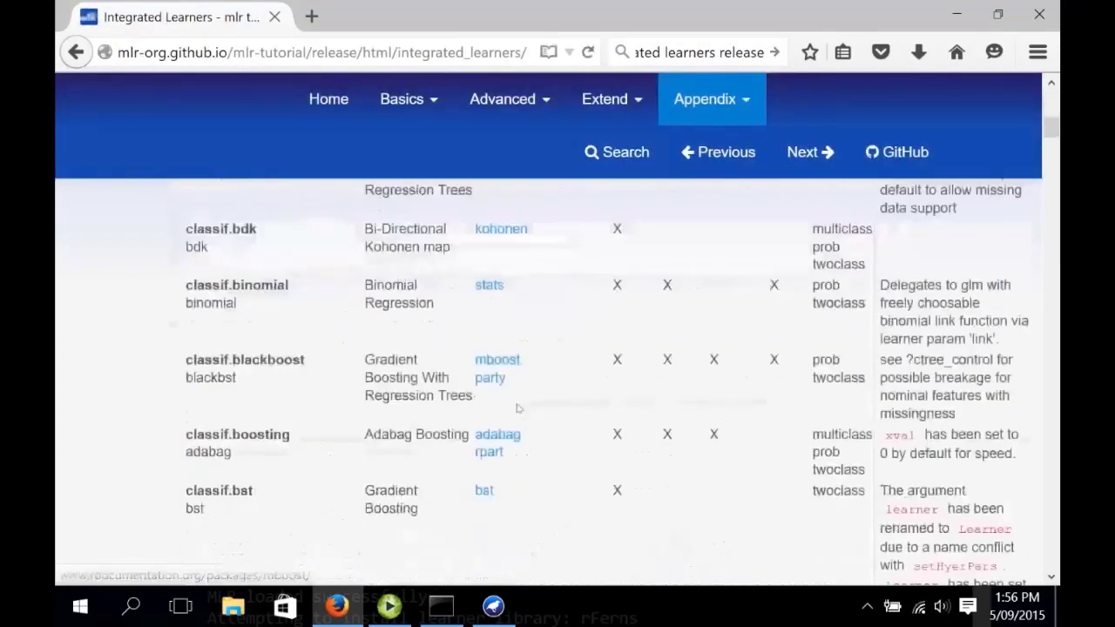
scroll(517, 408, down, 5)
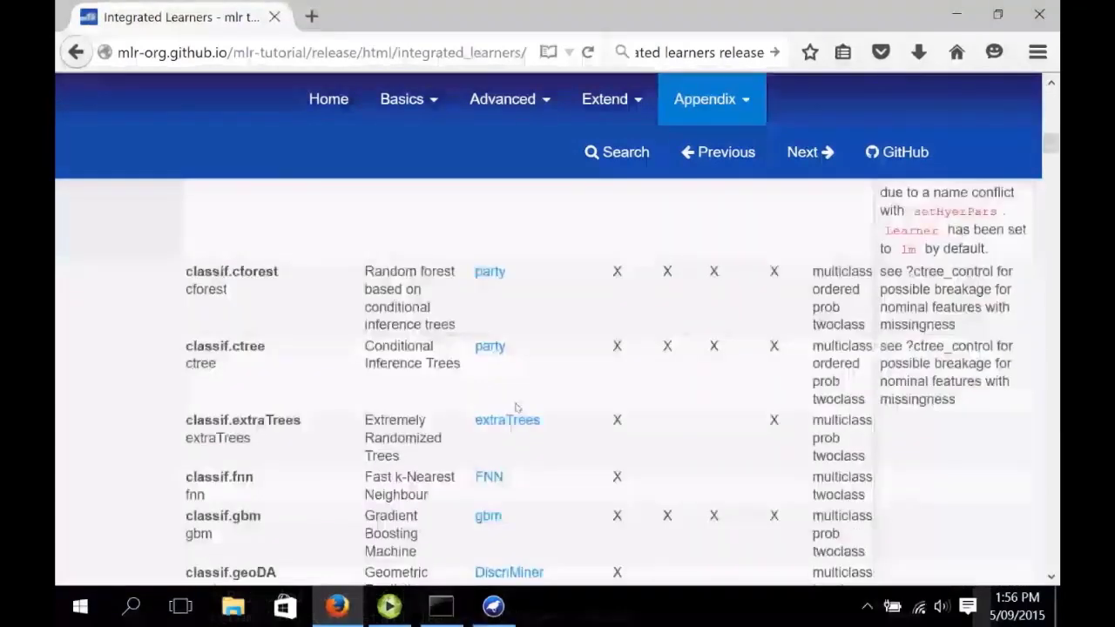
scroll(516, 408, down, 5)
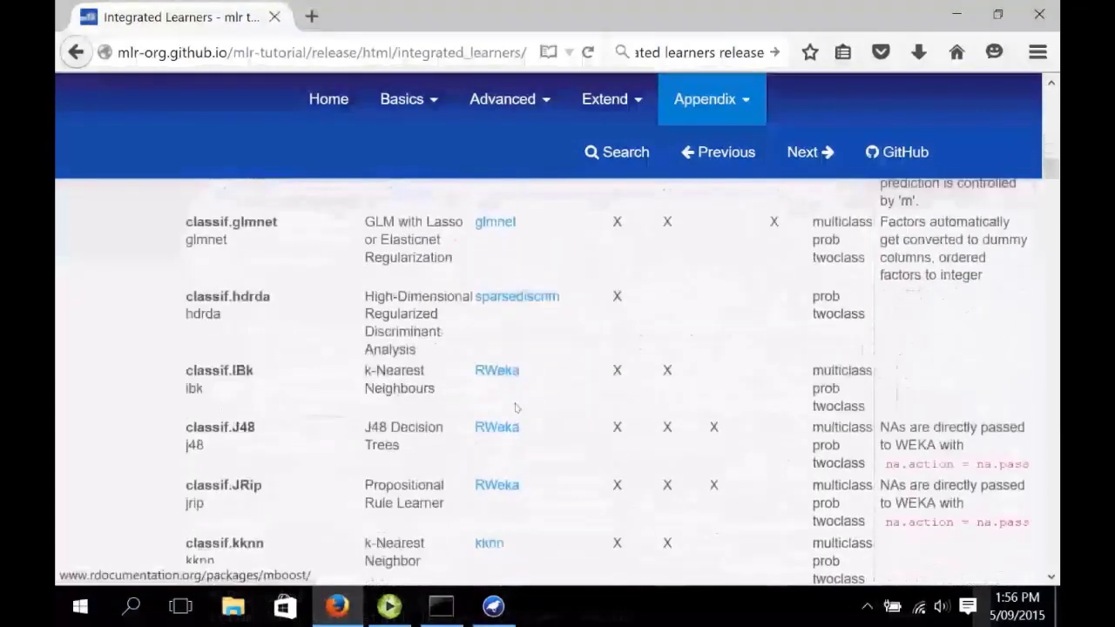
scroll(517, 408, down, 4)
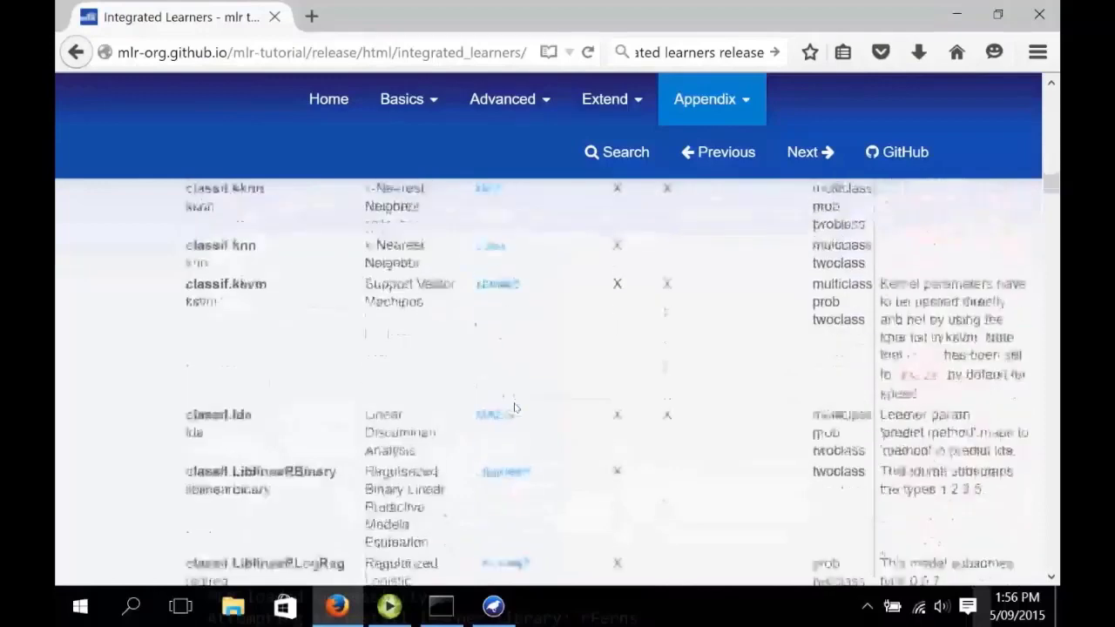
scroll(516, 408, down, 4)
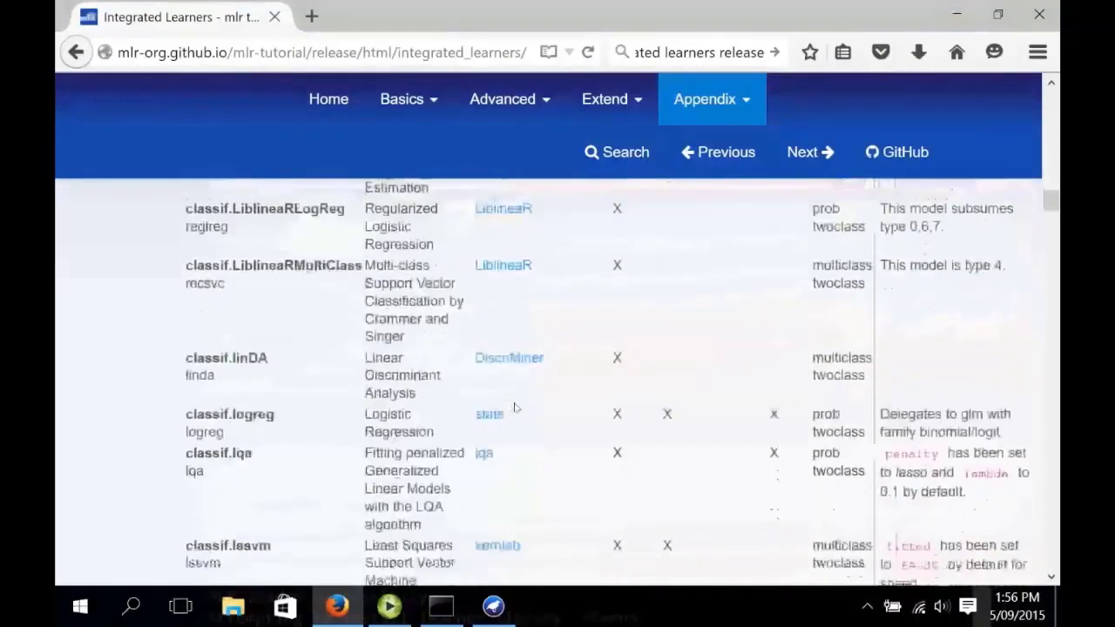
scroll(514, 408, down, 1)
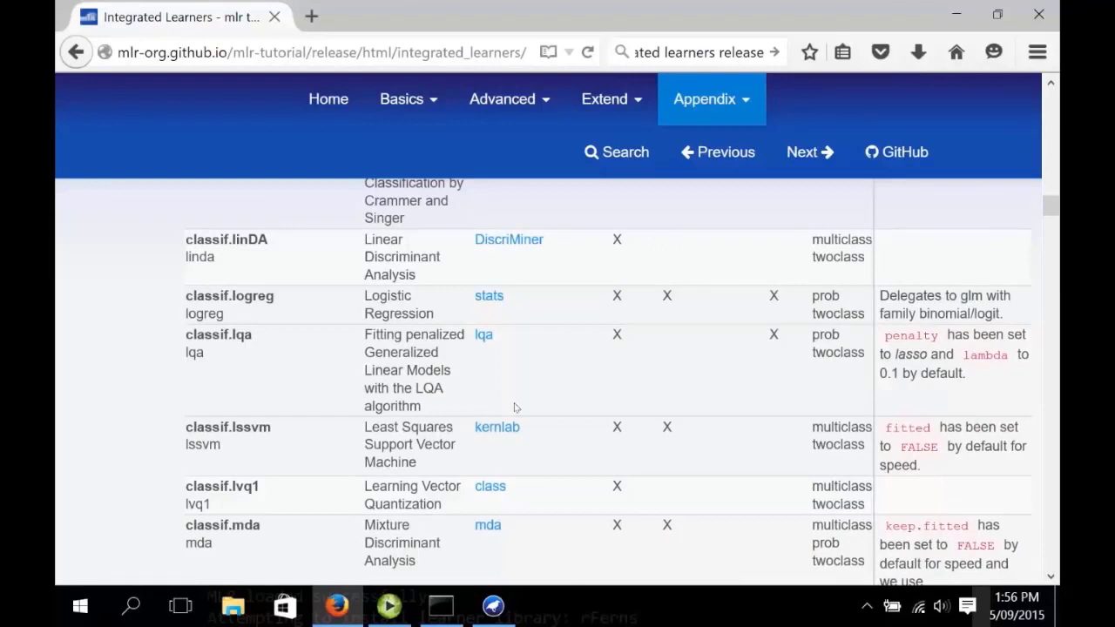
key(ctrl+f)
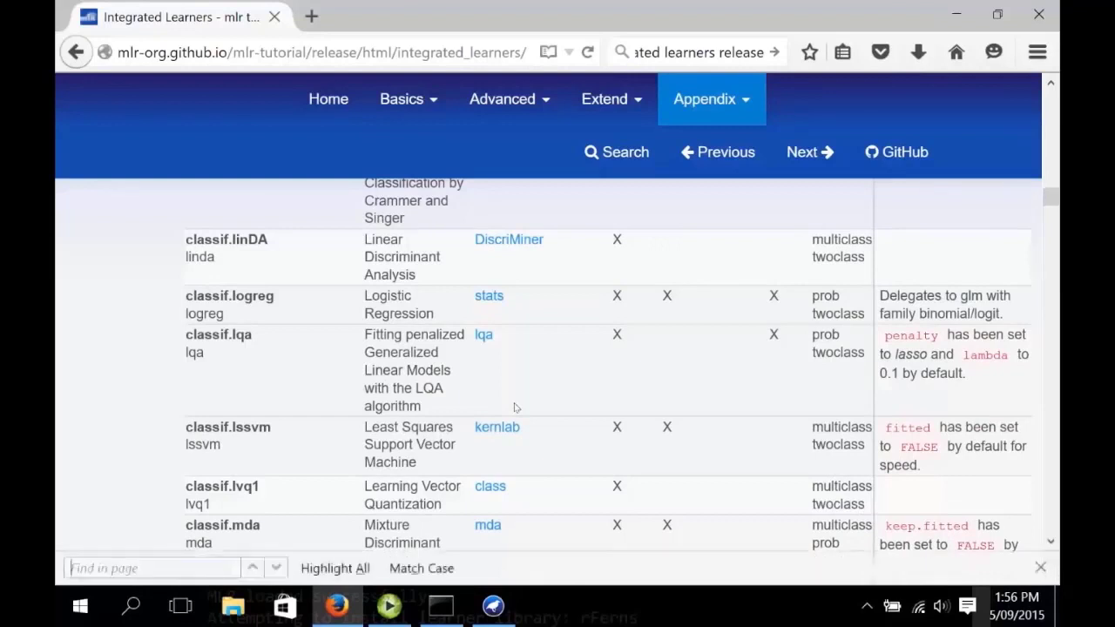
text(rferns)
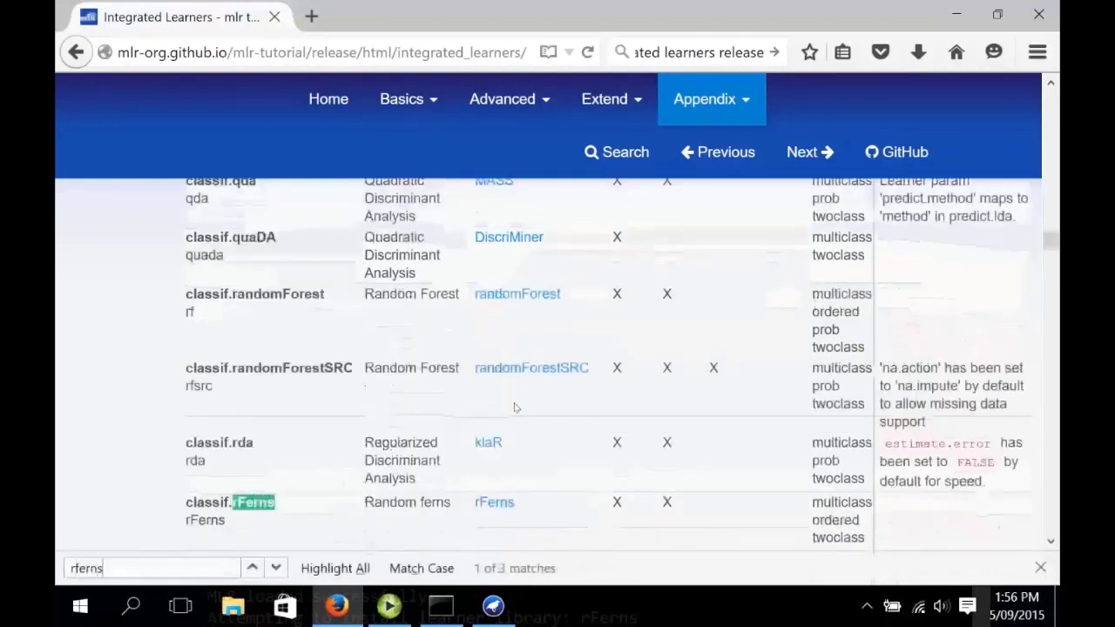
click(496, 503)
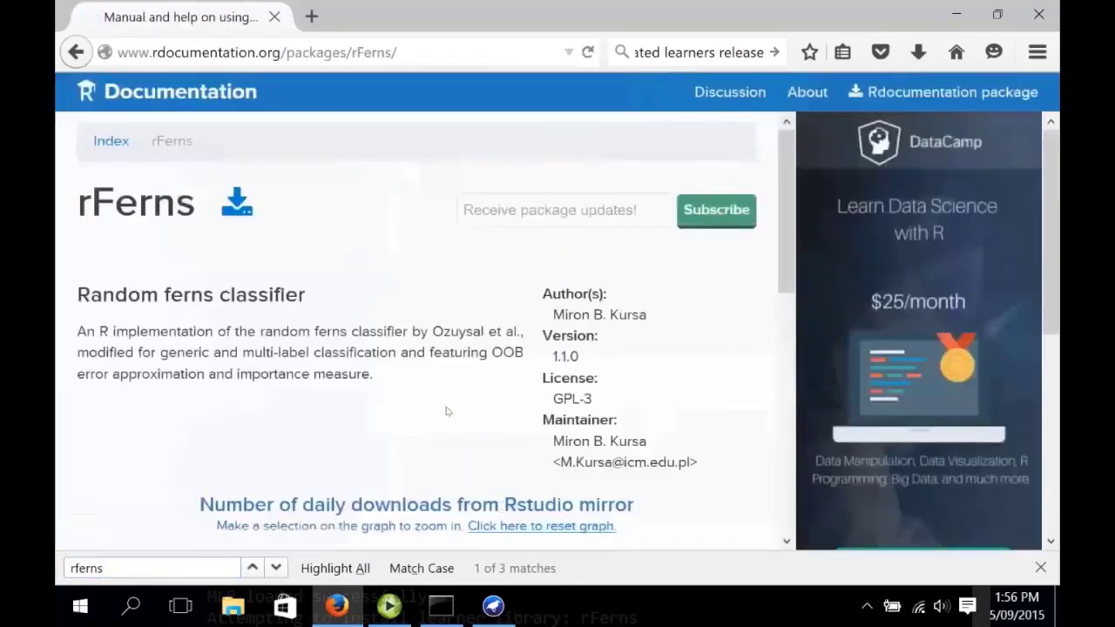
Step: Open the rFerns function topic in the package manual and examine its arguments, highlighting the permitted range for depth
scroll(447, 411, down, 4)
scroll(446, 410, down, 6)
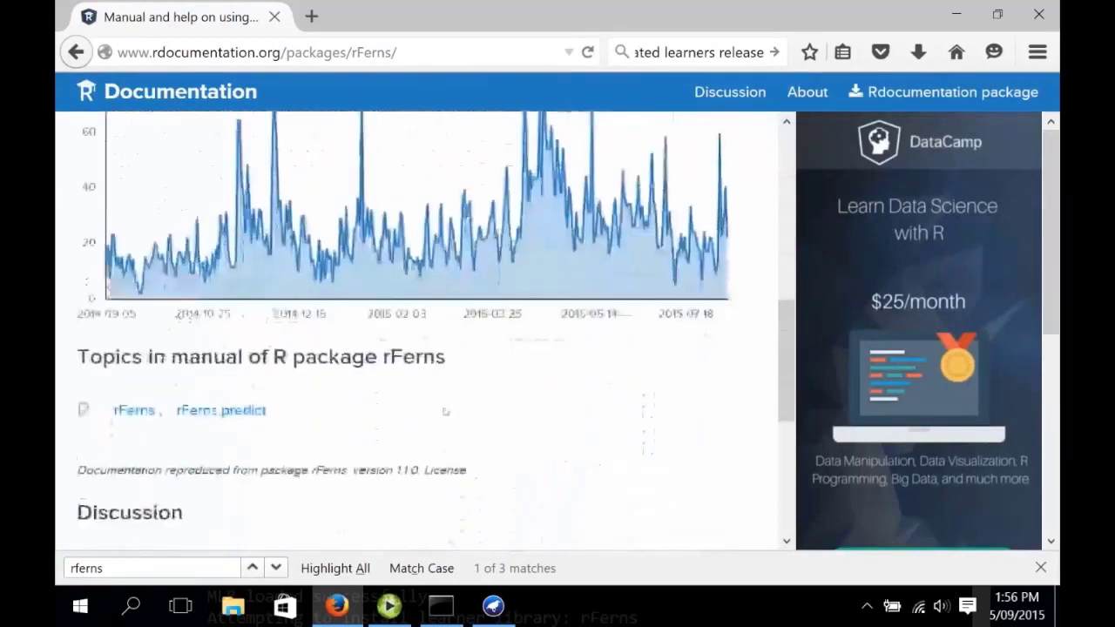
click(134, 411)
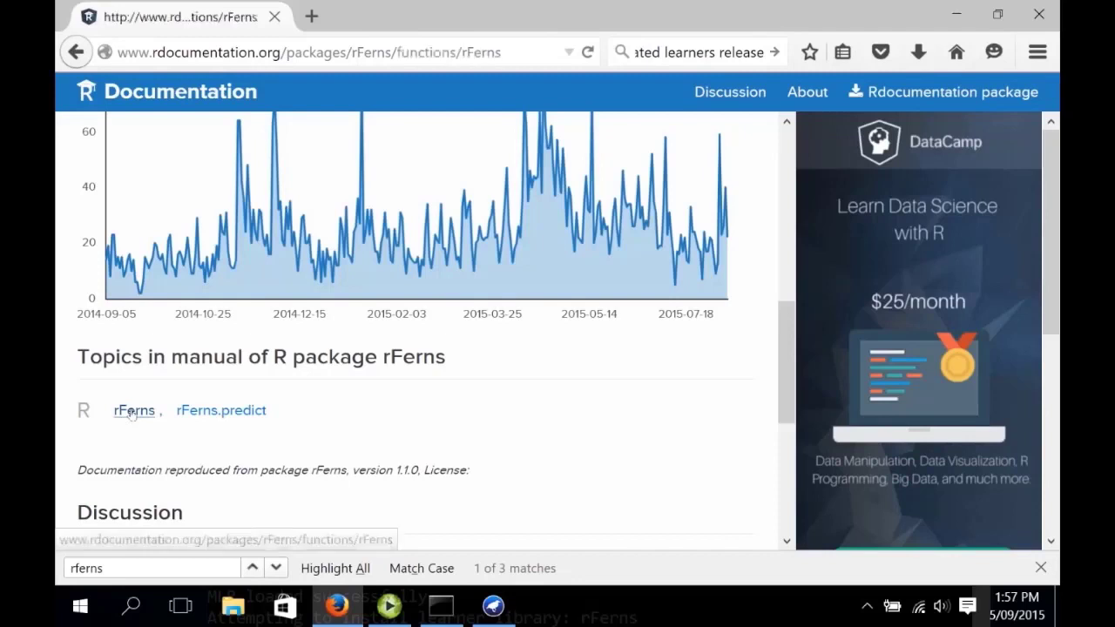
scroll(241, 380, down, 2)
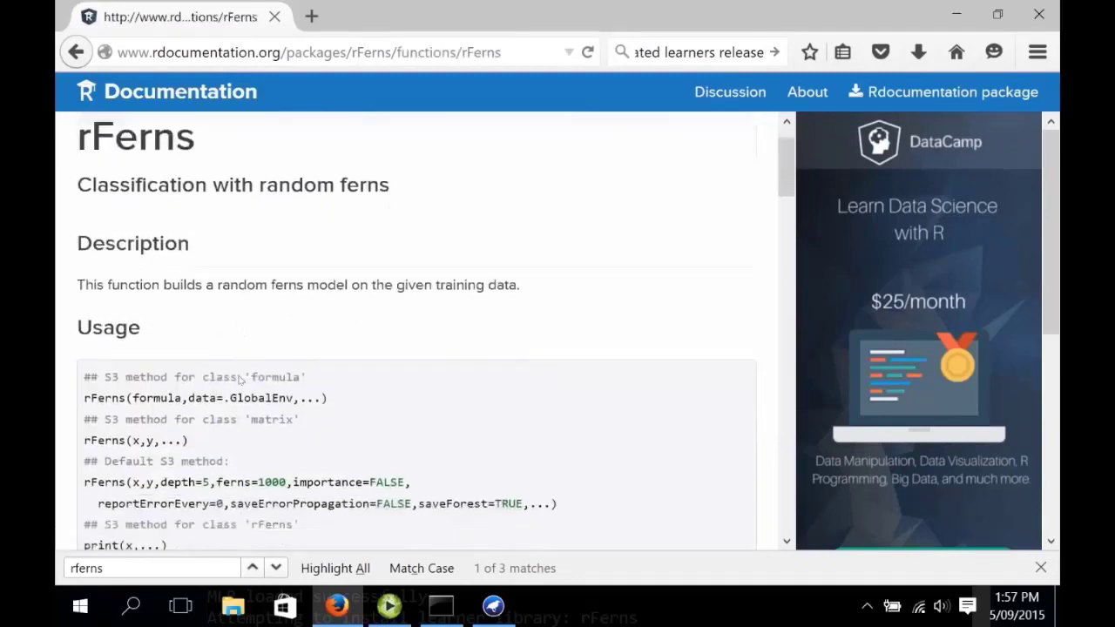
scroll(241, 380, down, 4)
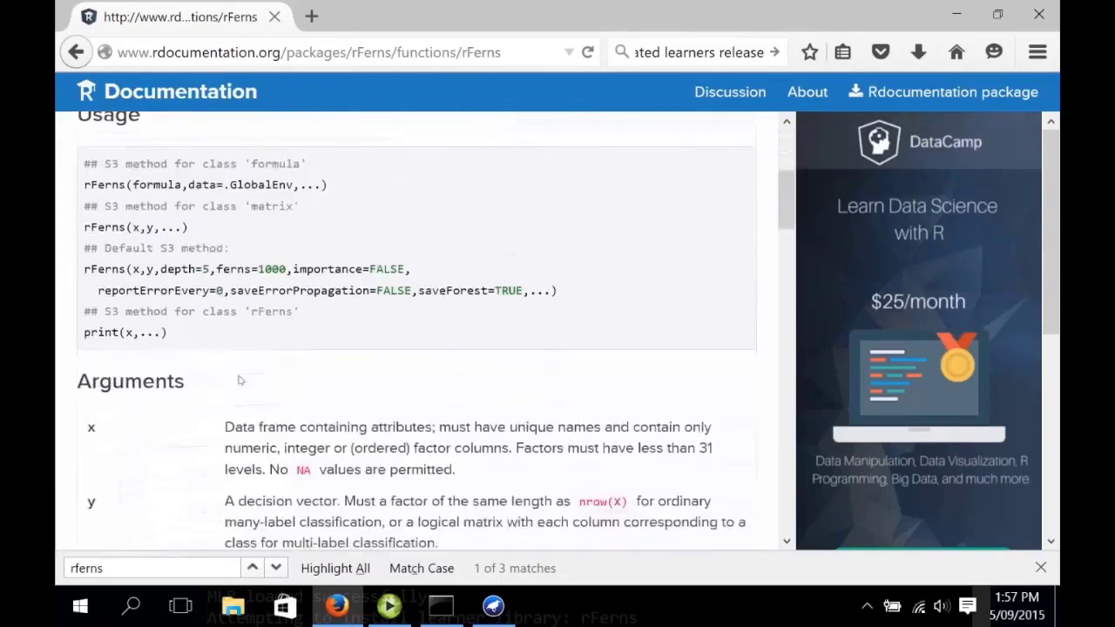
scroll(238, 380, down, 4)
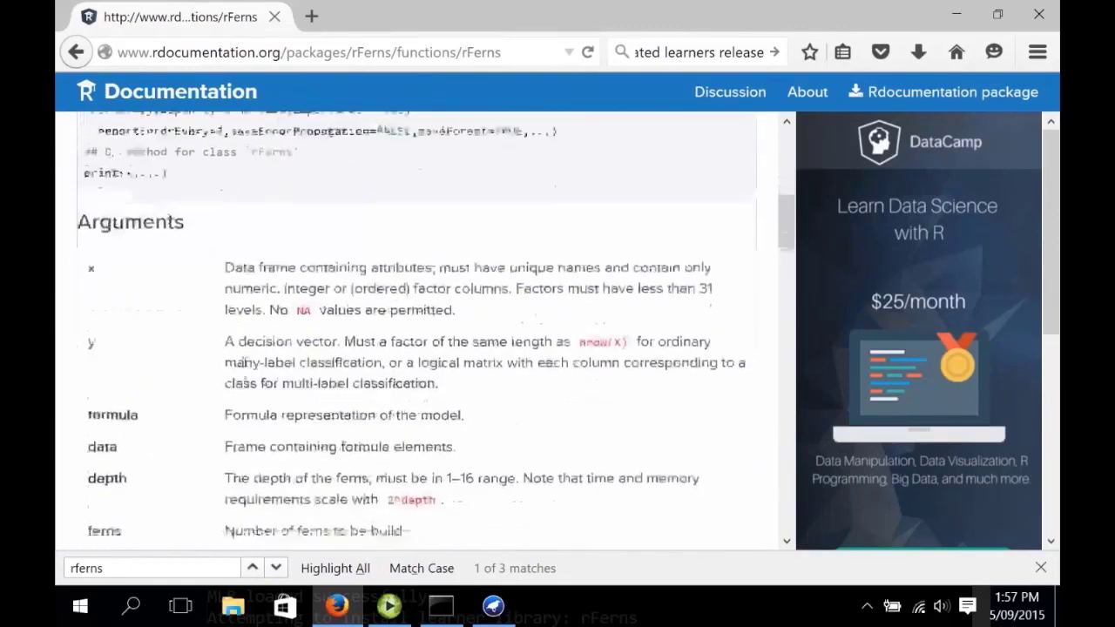
scroll(245, 381, down, 1)
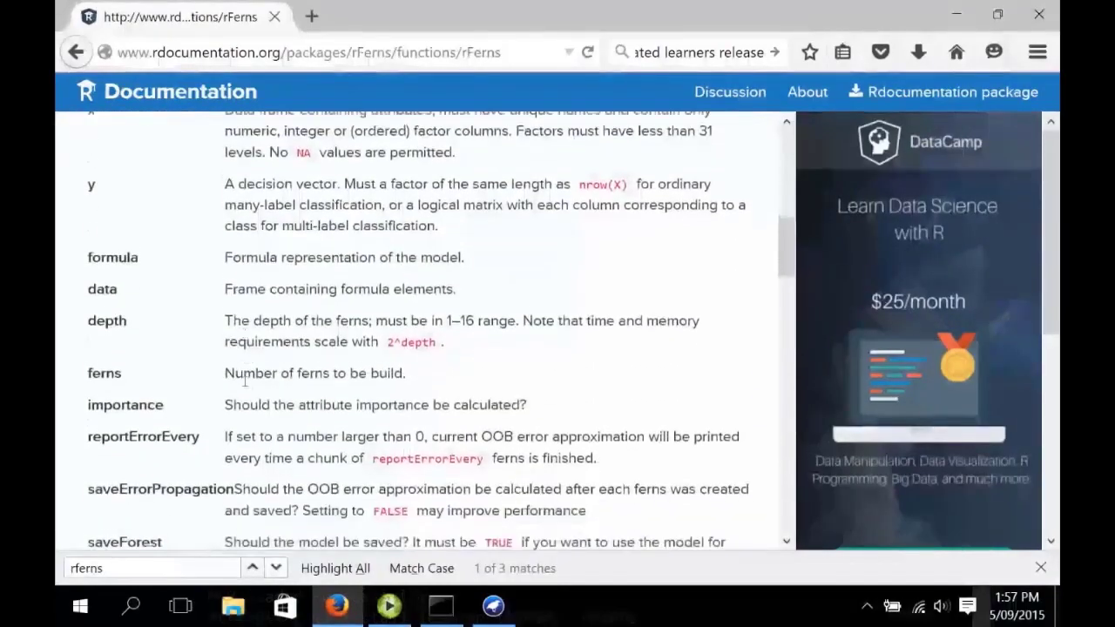
scroll(244, 381, up, 2)
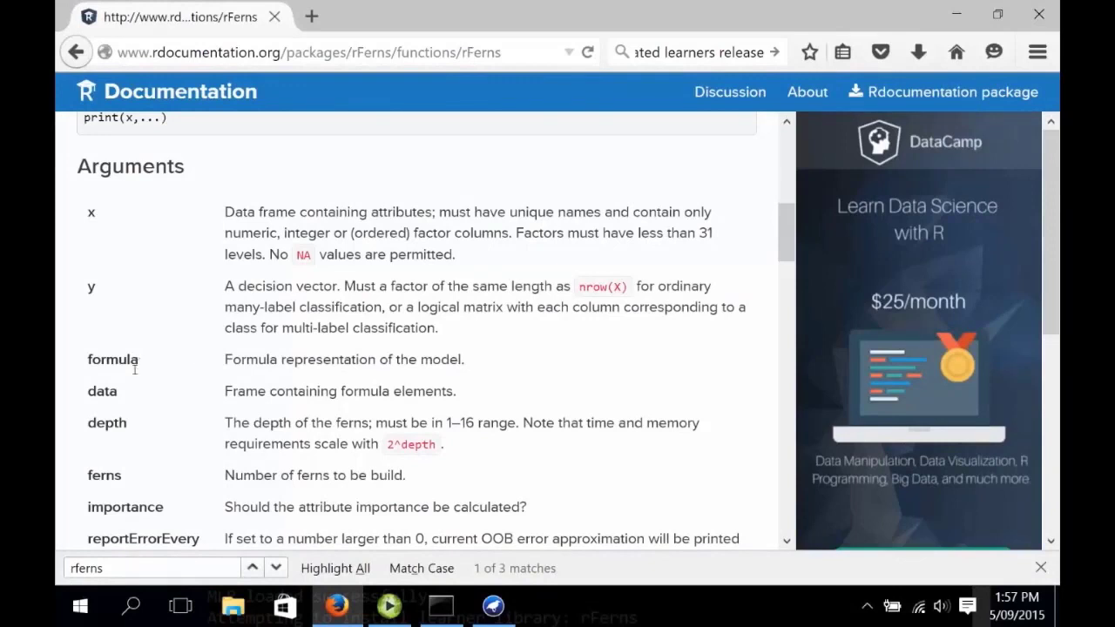
scroll(135, 368, down, 1)
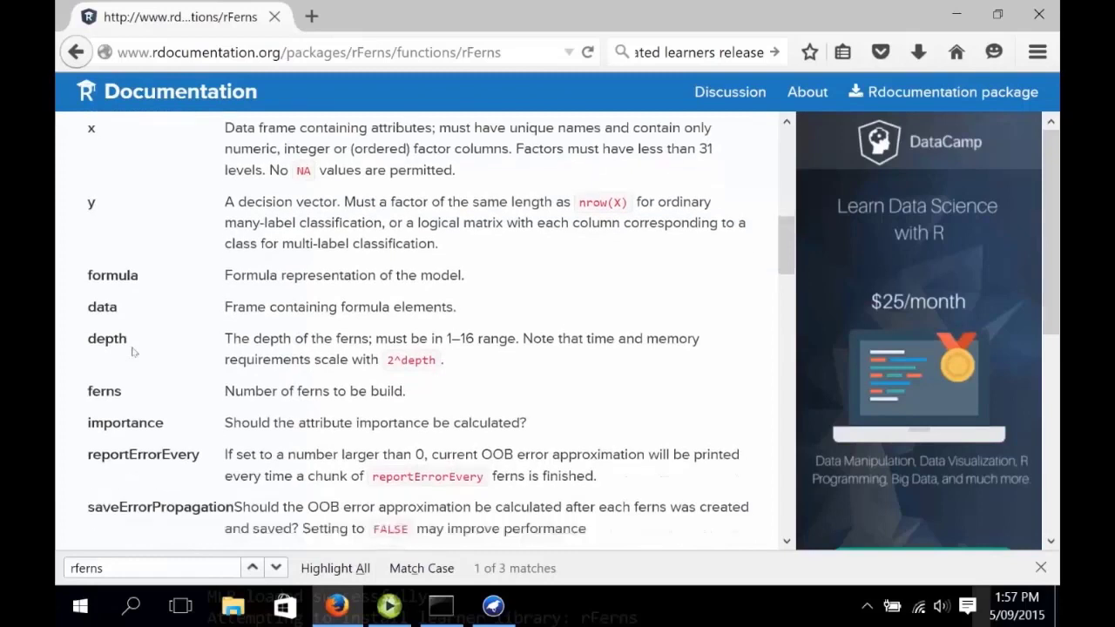
scroll(133, 351, down, 1)
scroll(133, 351, down, 1)
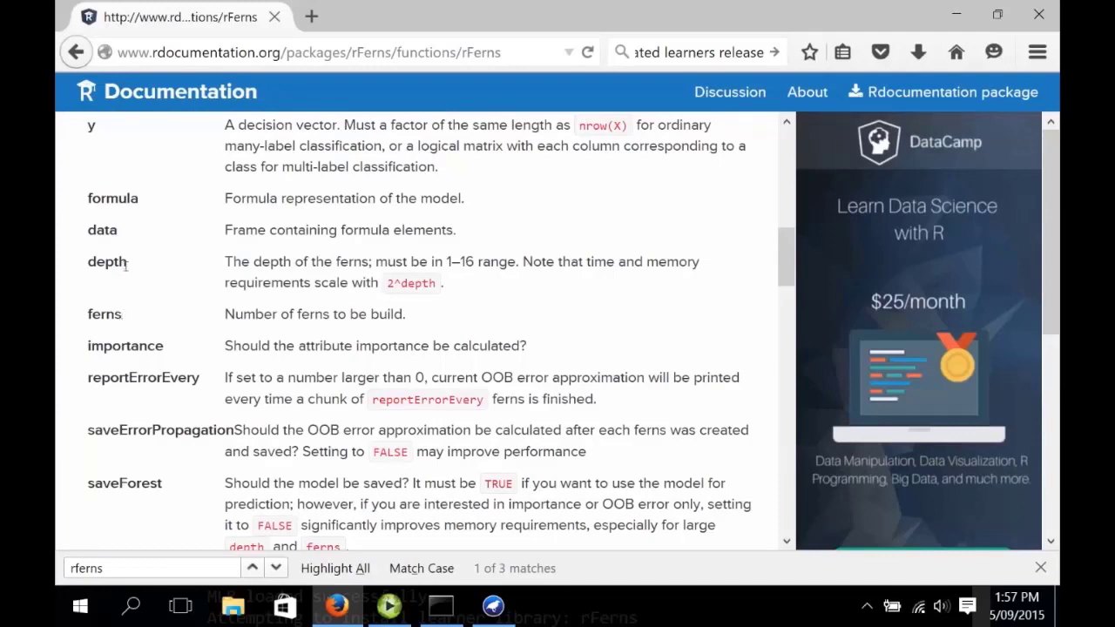
drag(447, 261, 474, 262)
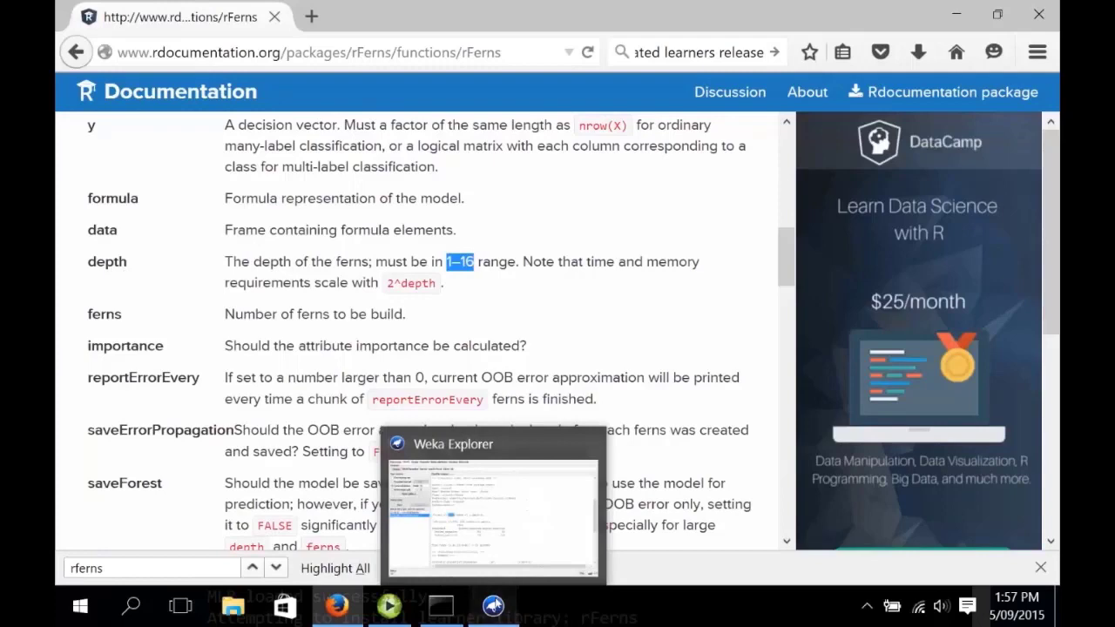
Step: Switch back to Weka, set MLRClassifier's learnerParams to "depth = 2" and run the 10-fold cross-validation
click(493, 605)
click(336, 311)
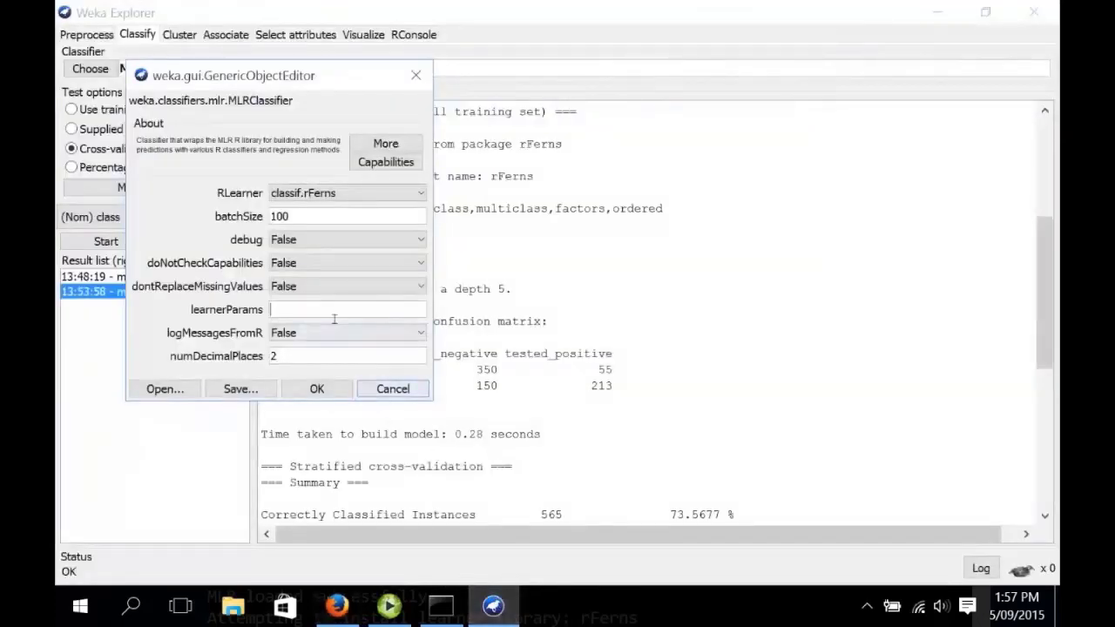
text(depth = )
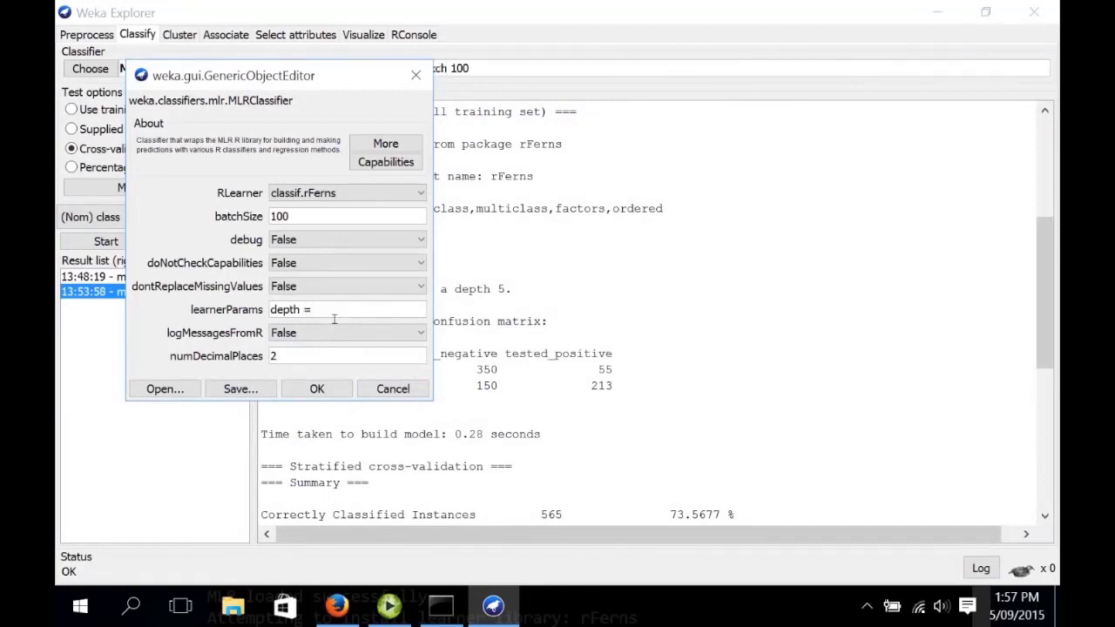
text(2)
click(316, 389)
click(125, 242)
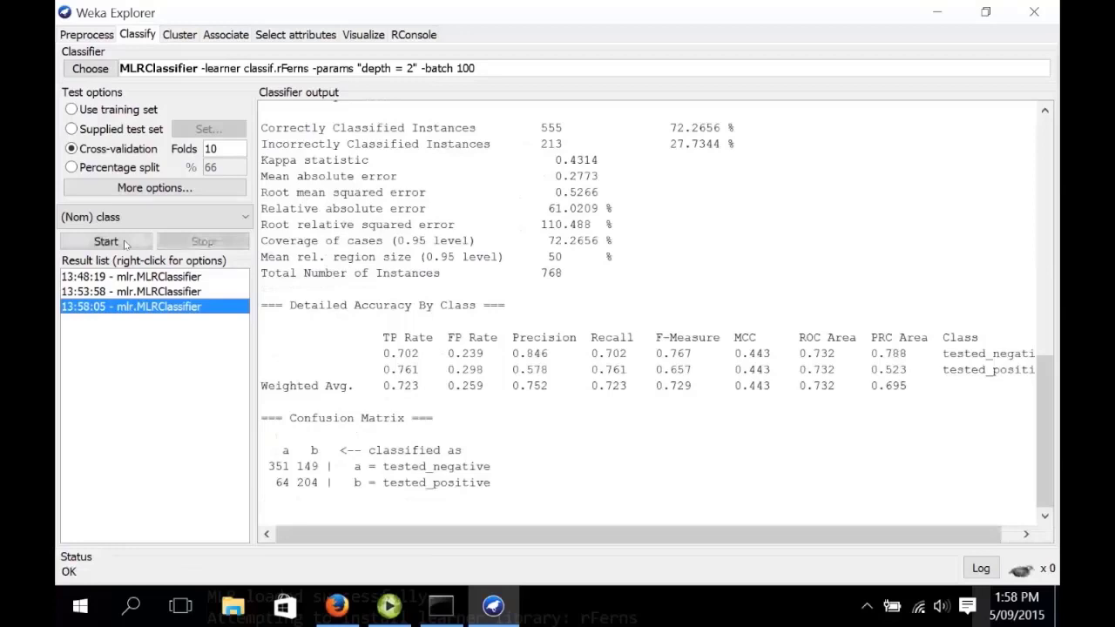
Step: Open the MLRClassifier settings, switch to Firefox and look up the ferns argument in the rFerns documentation
click(409, 75)
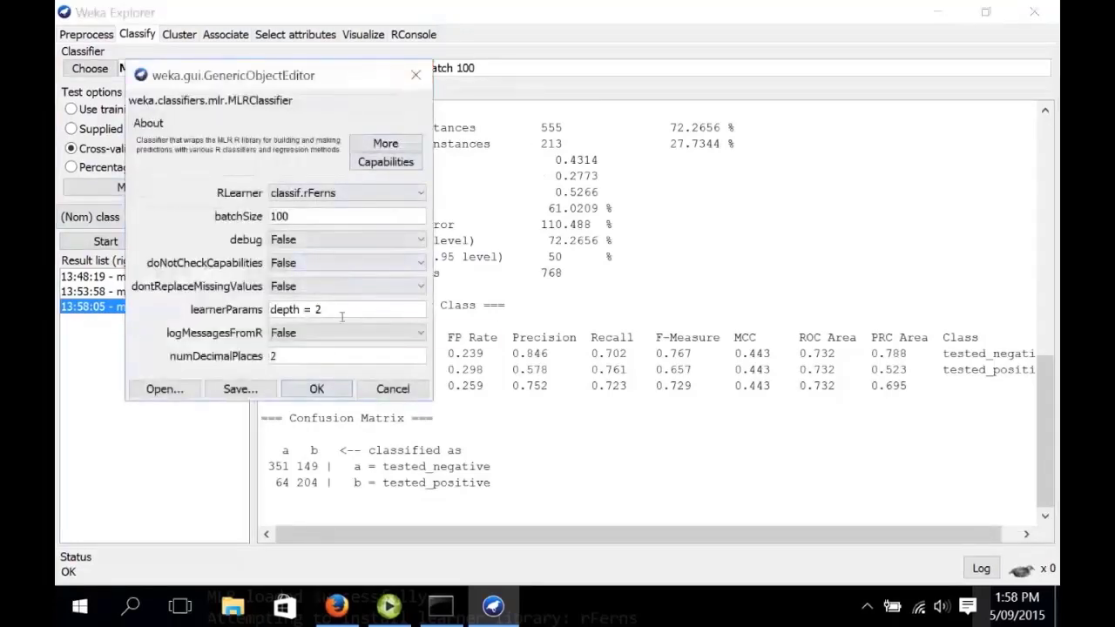
click(340, 606)
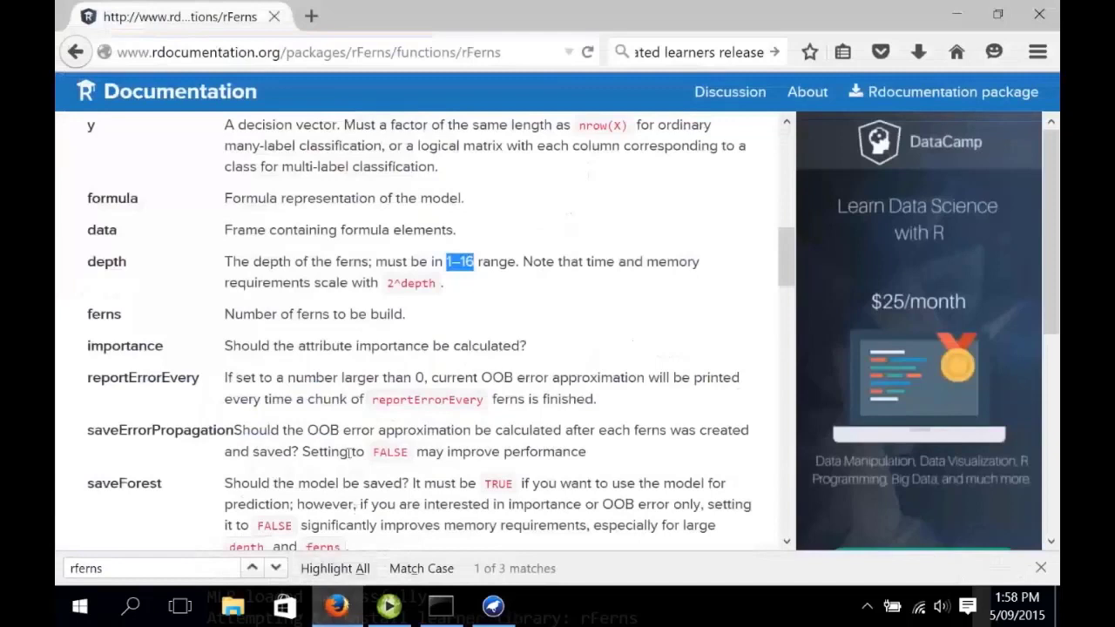
drag(125, 318, 91, 318)
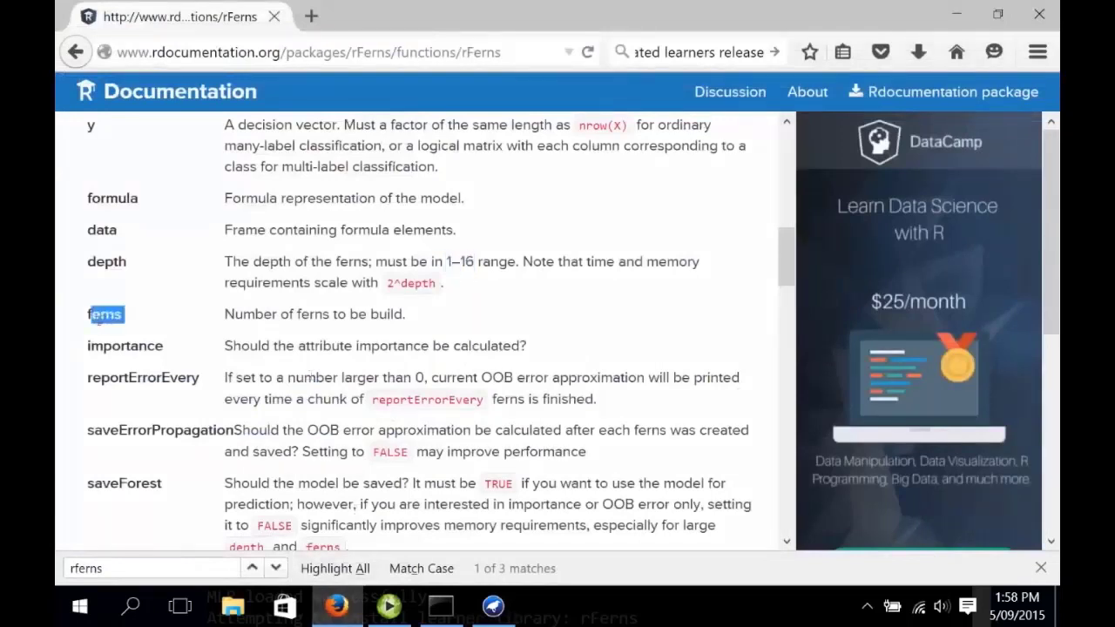
Step: Switch back to Weka and set MLRClassifier's learnerParams to "depth = 2, ferns = 100"
mouse_move(384, 598)
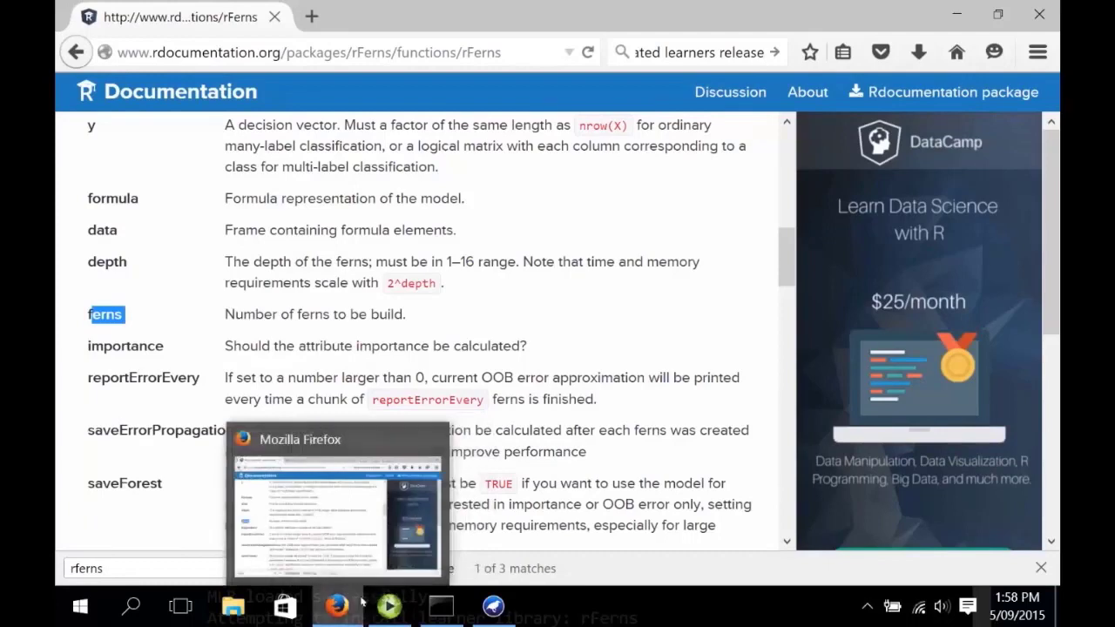
click(490, 605)
click(389, 314)
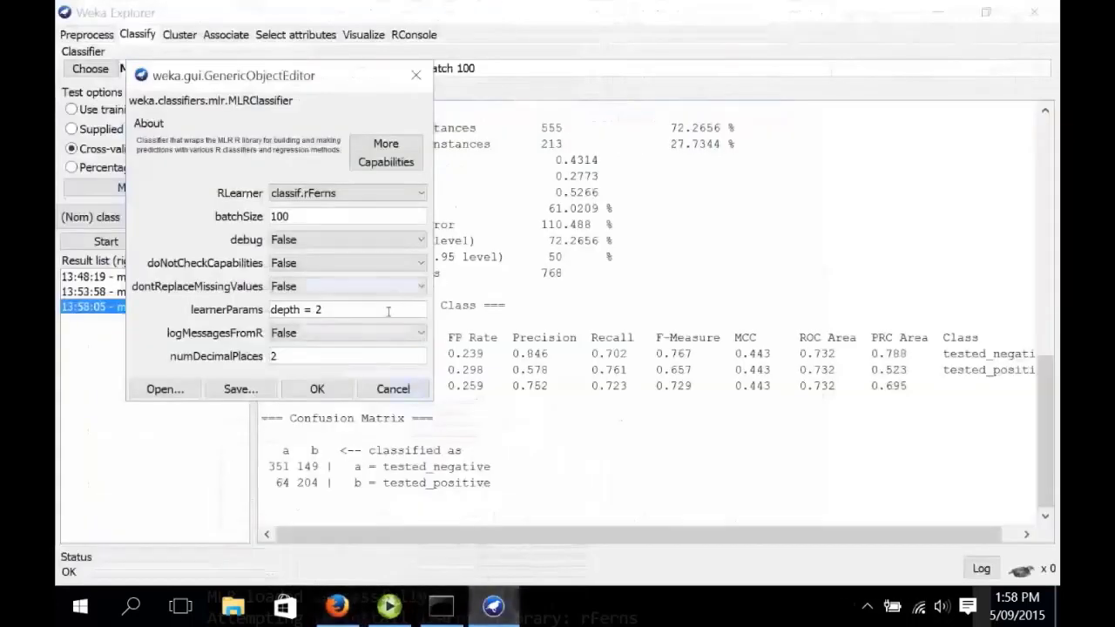
text(, )
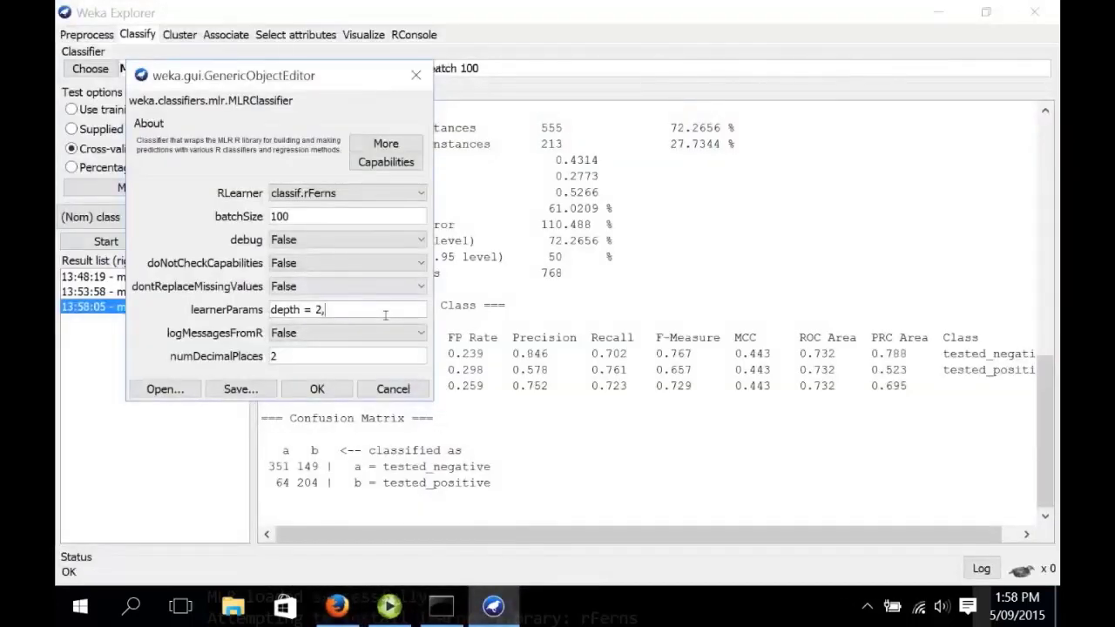
text(fer)
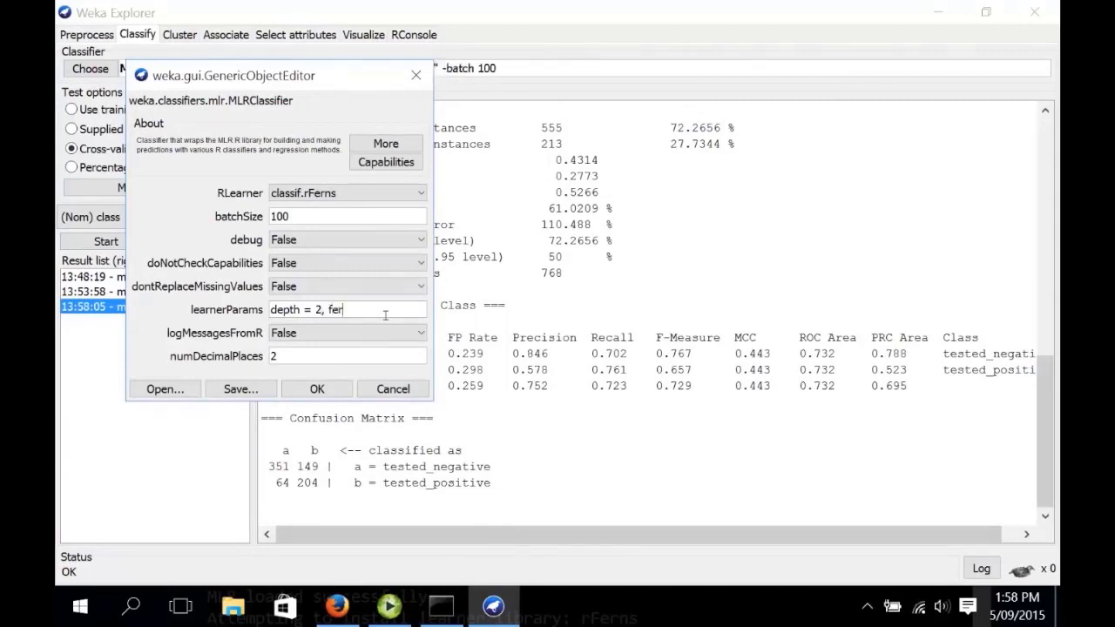
text(ns = 100)
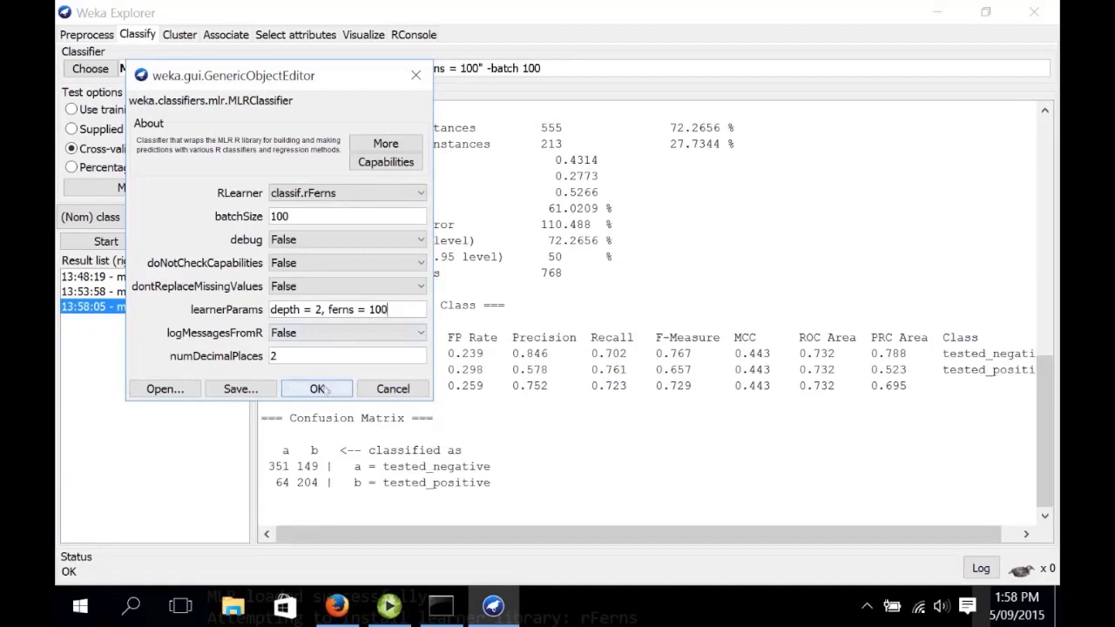
click(321, 387)
Step: Run the 10-fold cross-validation with 100 ferns and compare its output with the preceding depth-only run
click(106, 242)
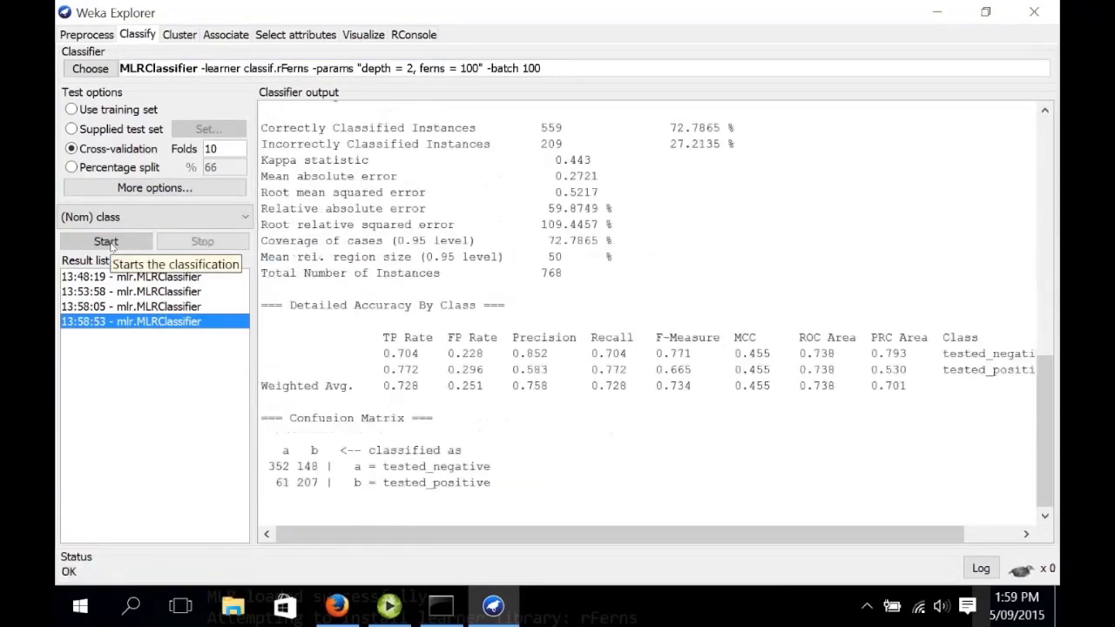
click(188, 307)
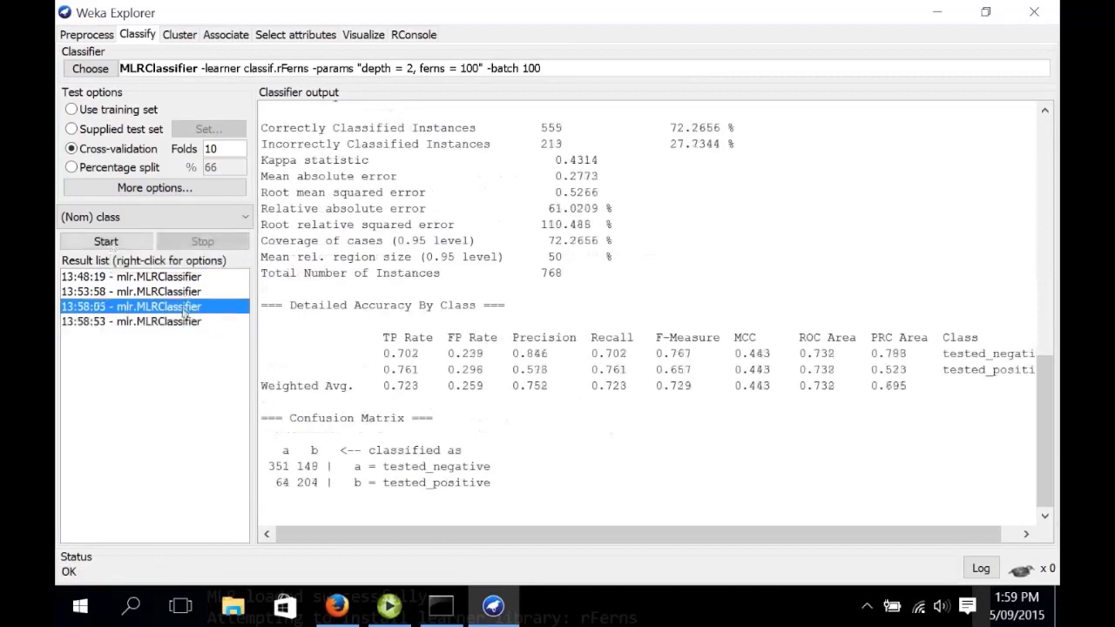
click(181, 322)
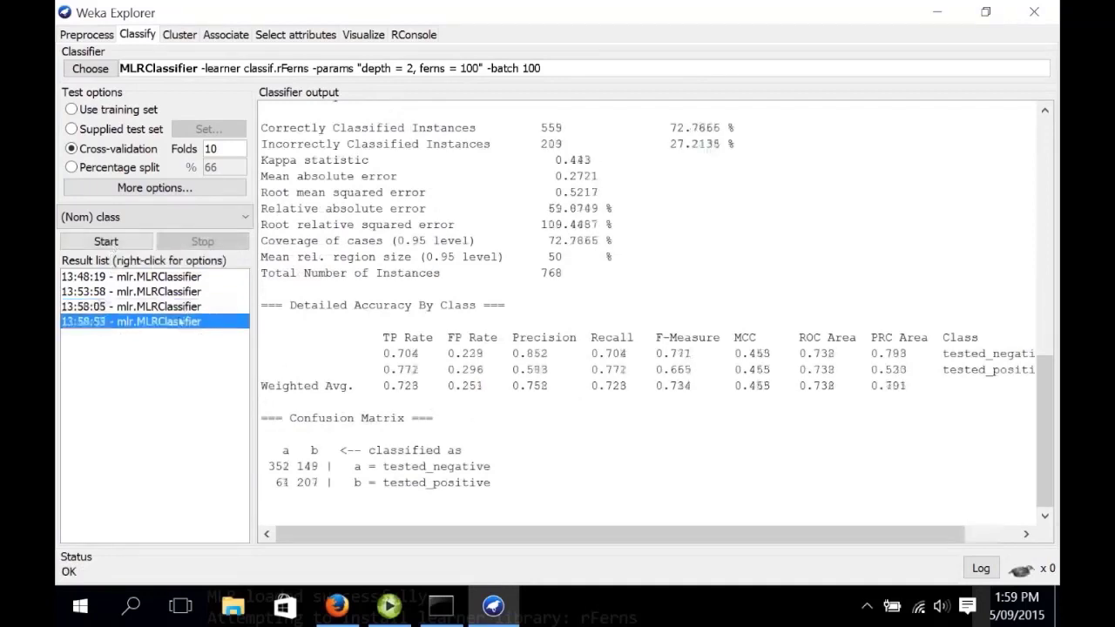
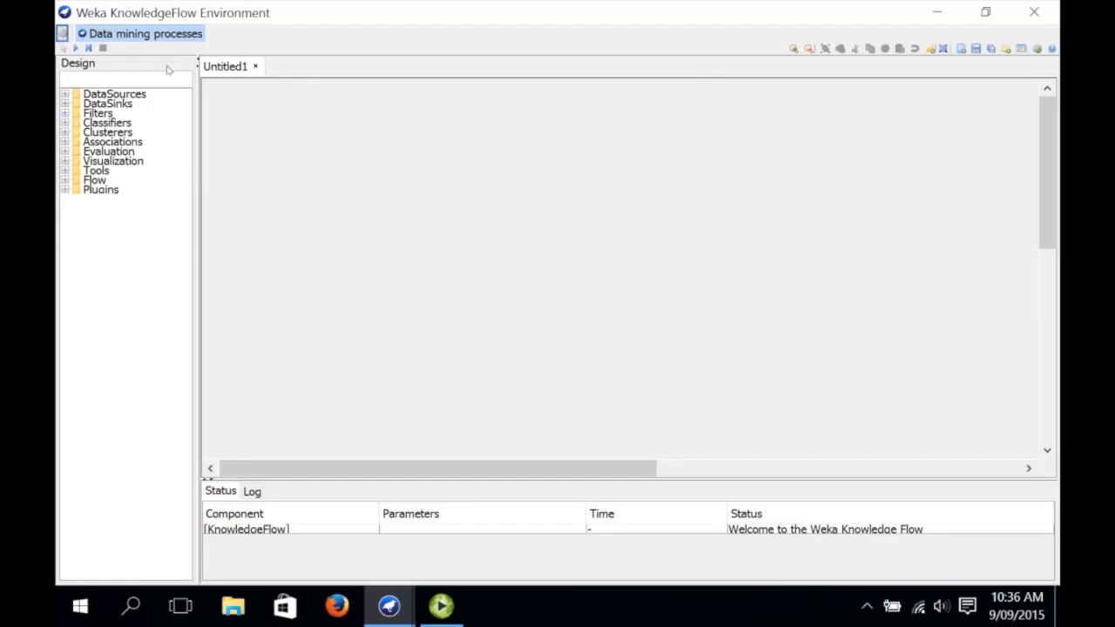
Step: Place an RScriptExecutor plugin component on the empty KnowledgeFlow canvas
click(64, 190)
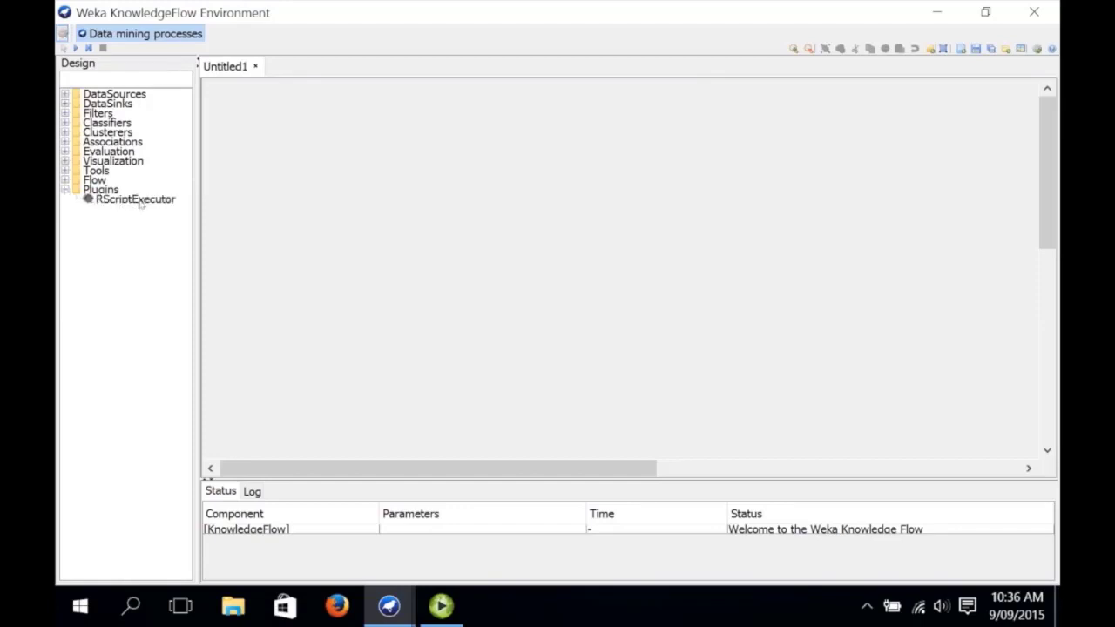
mouse_move(139, 203)
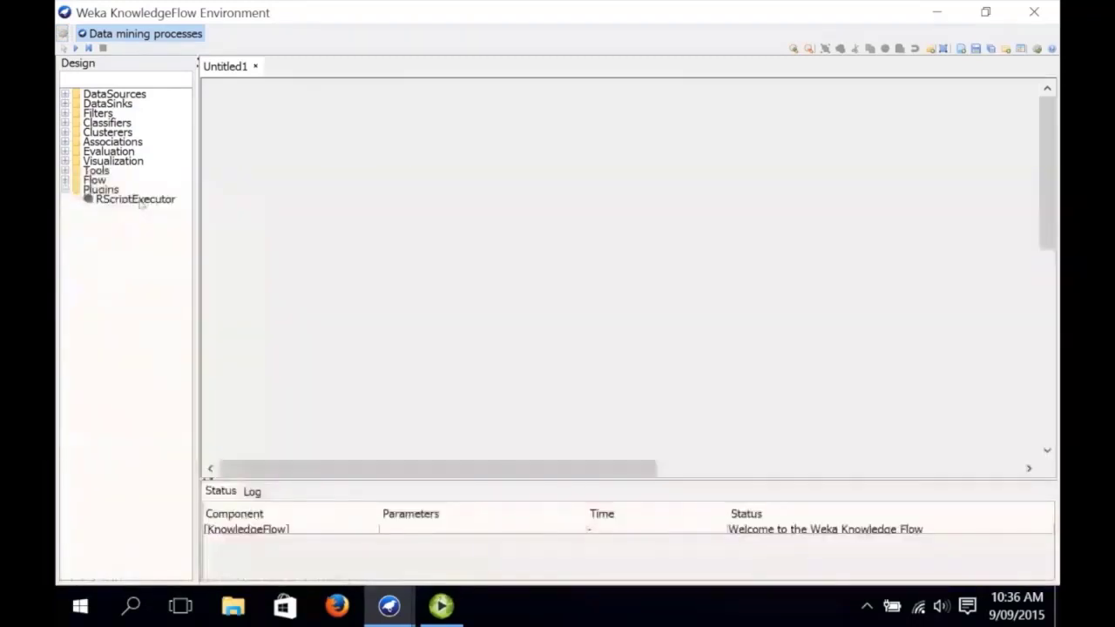
click(139, 200)
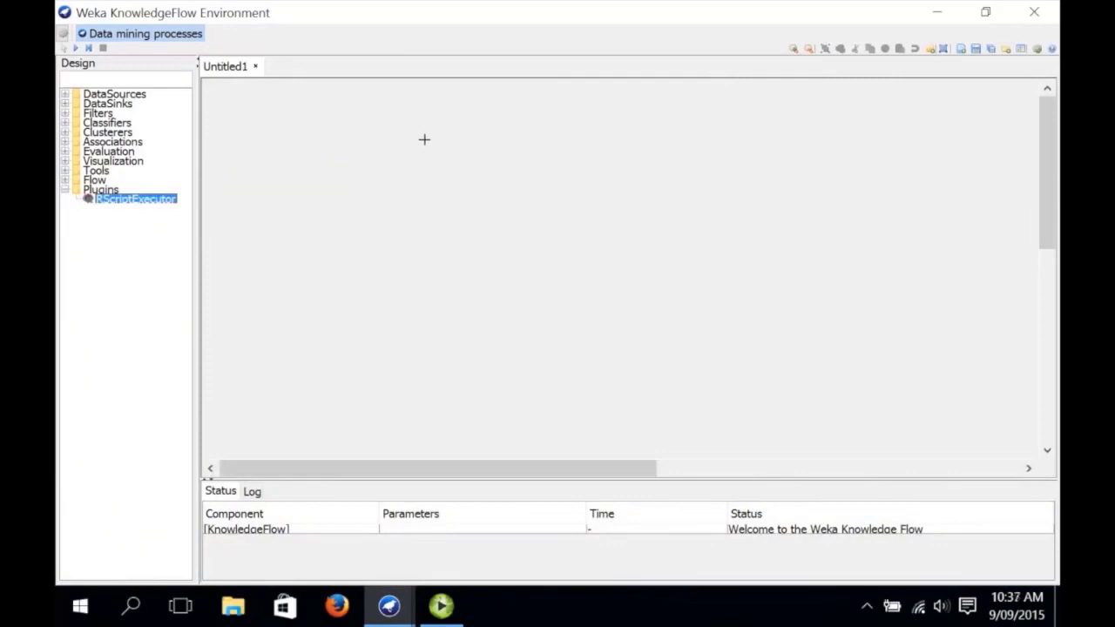
click(472, 122)
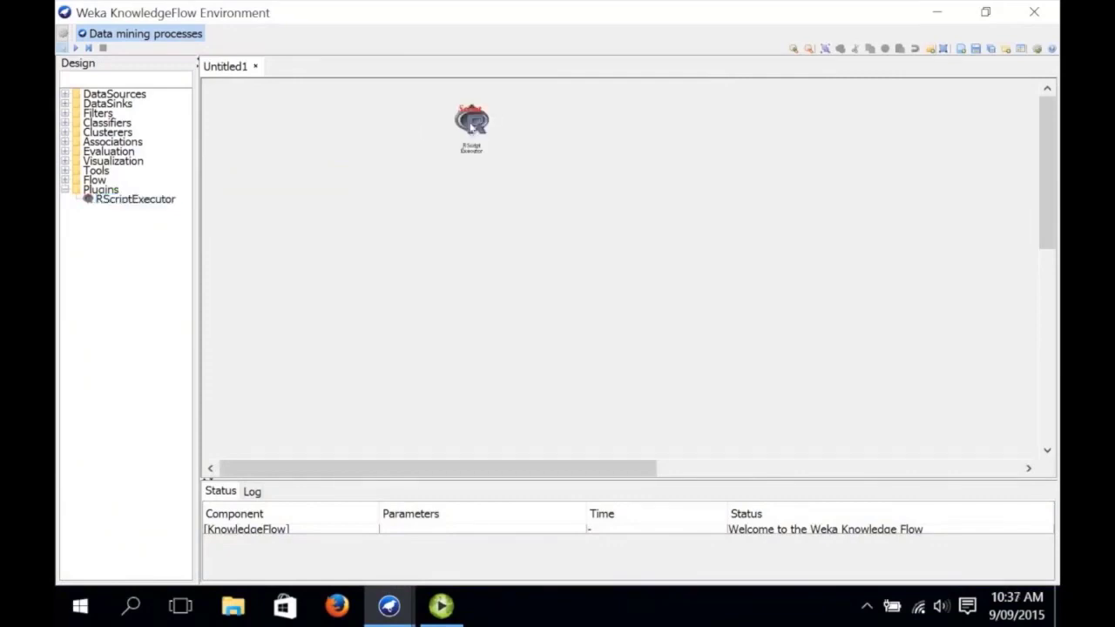
Step: Inspect the R Script Executor's script editor, enlarging the dialog, and close it without entering a script
double_click(472, 124)
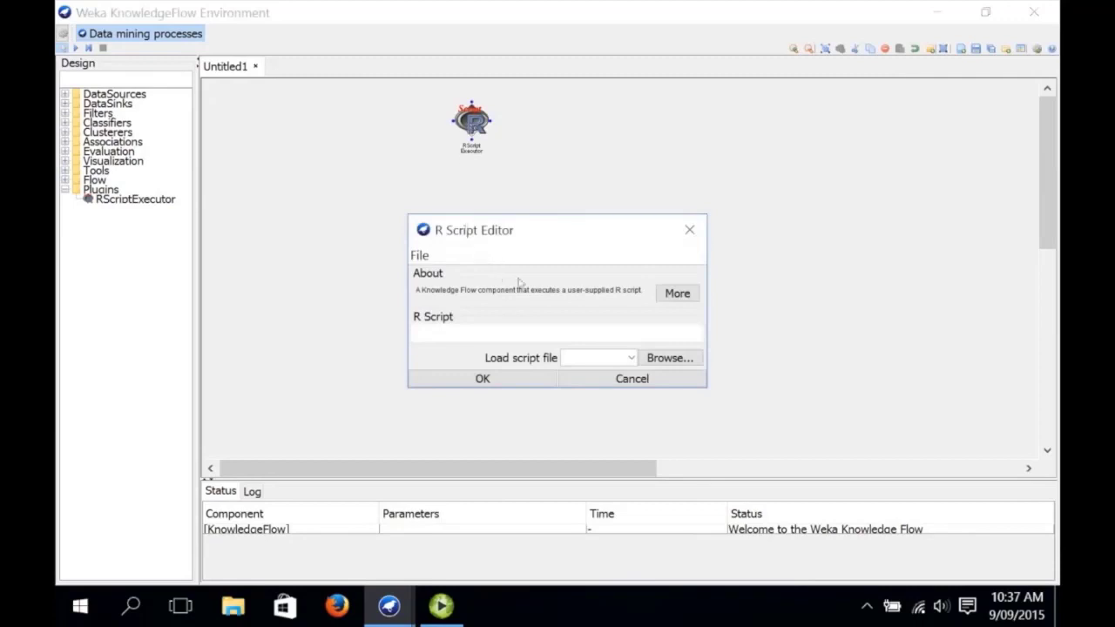
drag(707, 388, 717, 446)
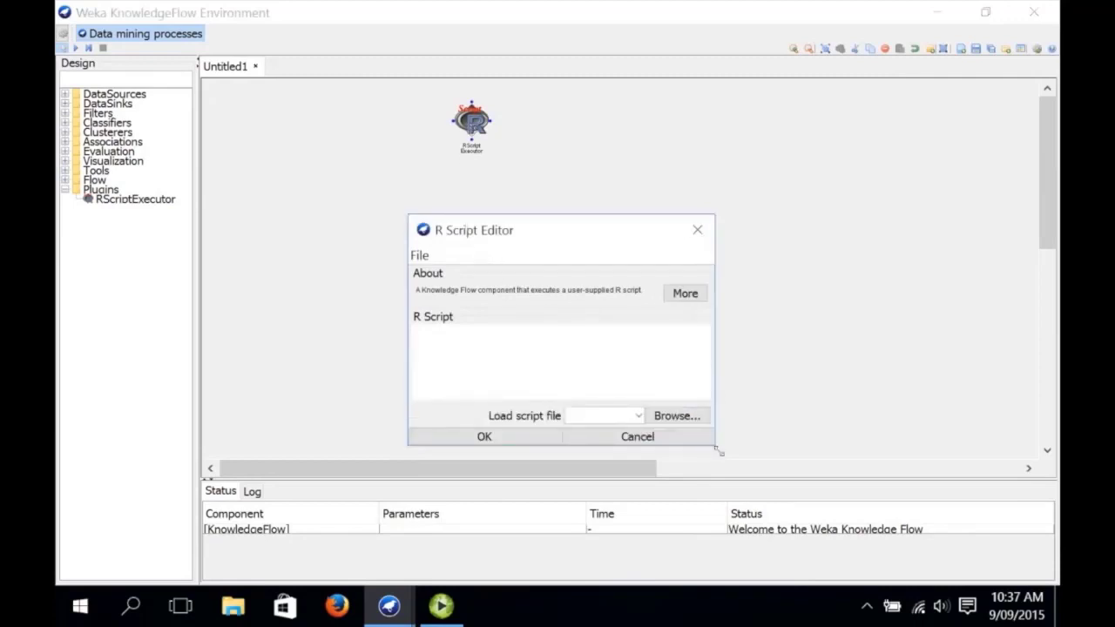
click(612, 439)
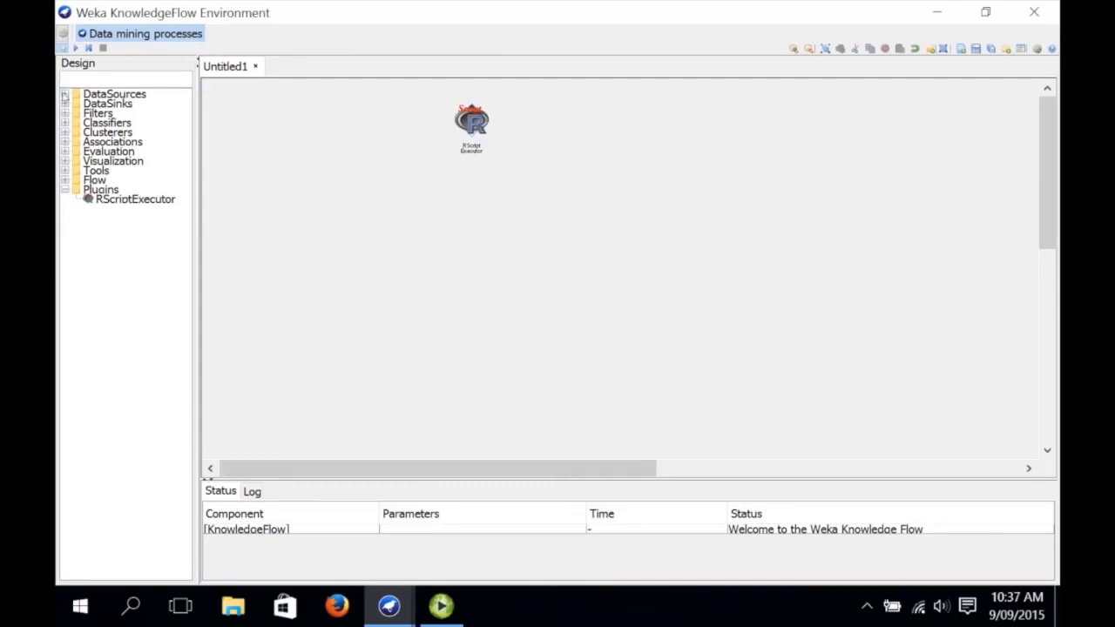
Step: Add an ArffLoader data source beside the R Script Executor and configure it to load iris.arff from the data folder
click(64, 94)
click(120, 104)
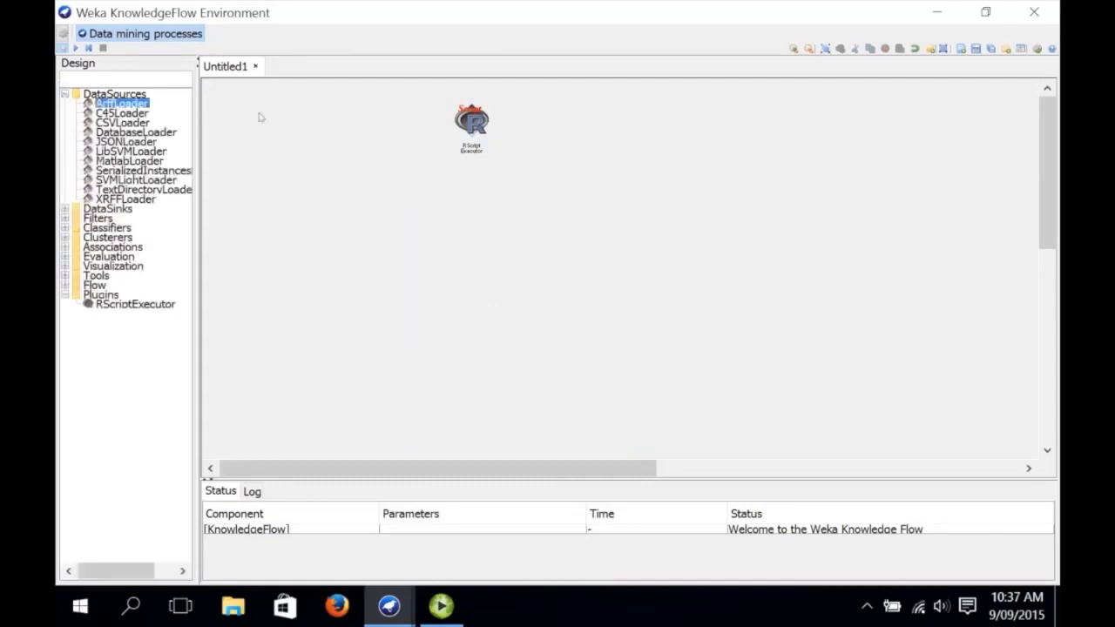
click(301, 130)
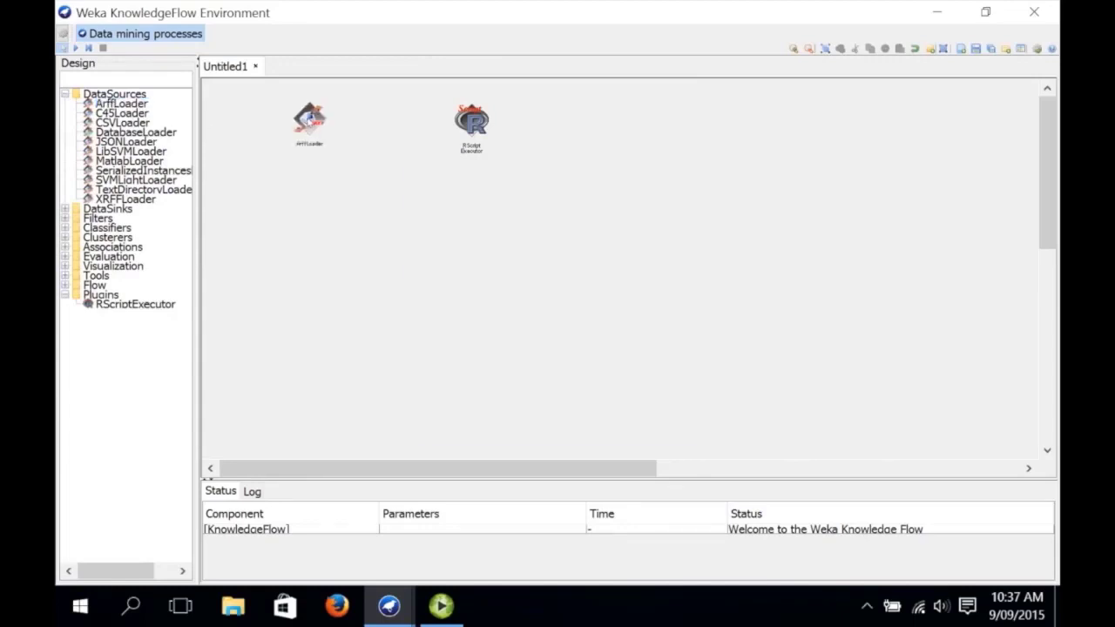
double_click(309, 119)
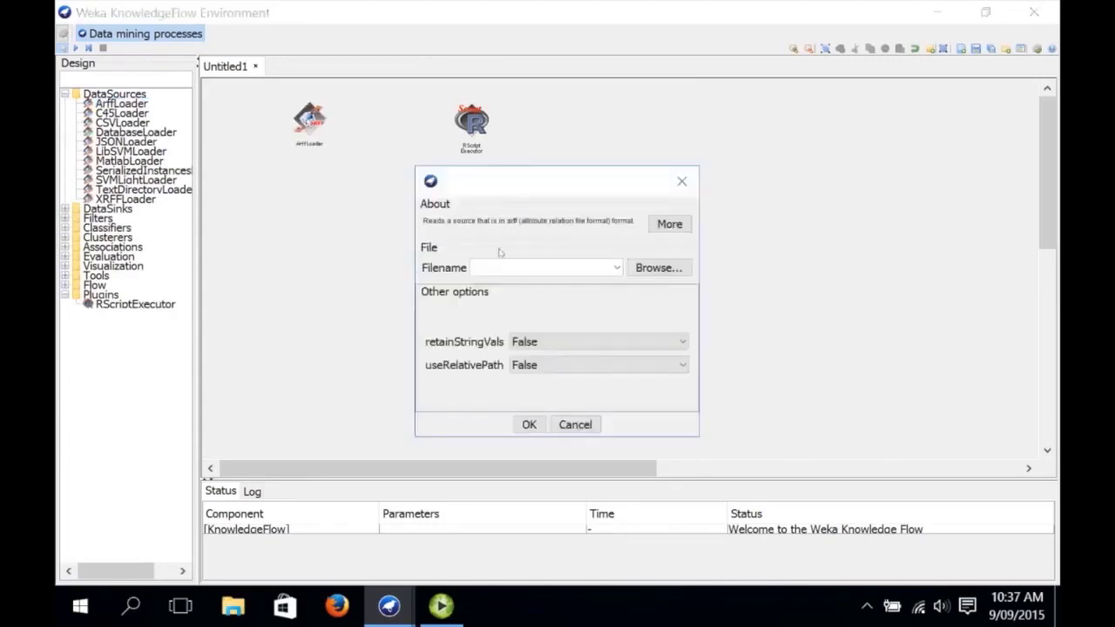
click(648, 268)
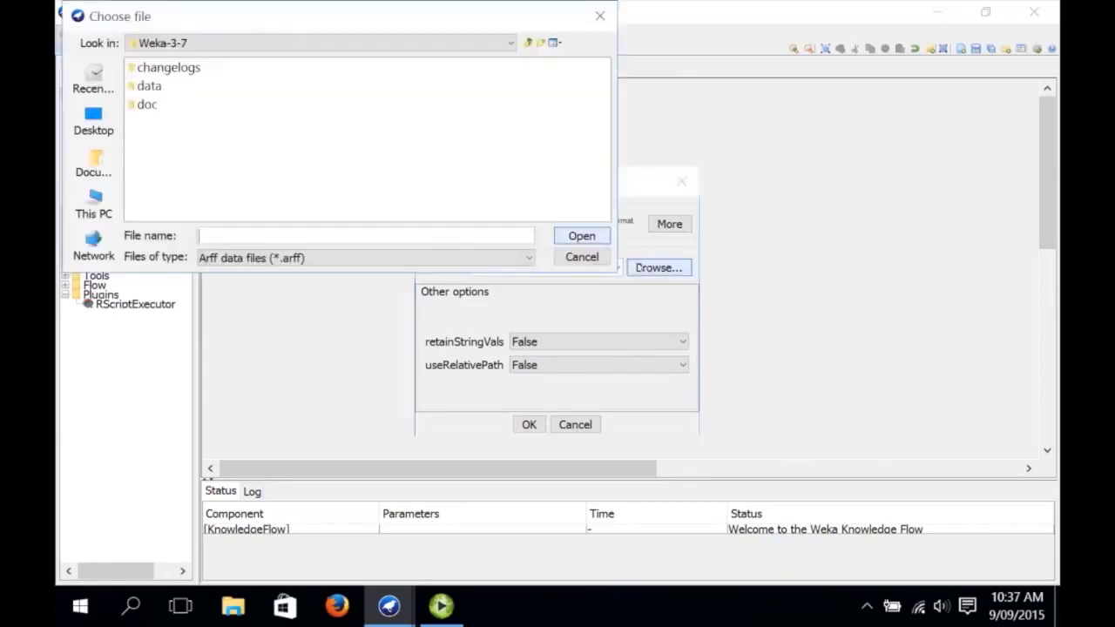
double_click(149, 86)
click(297, 86)
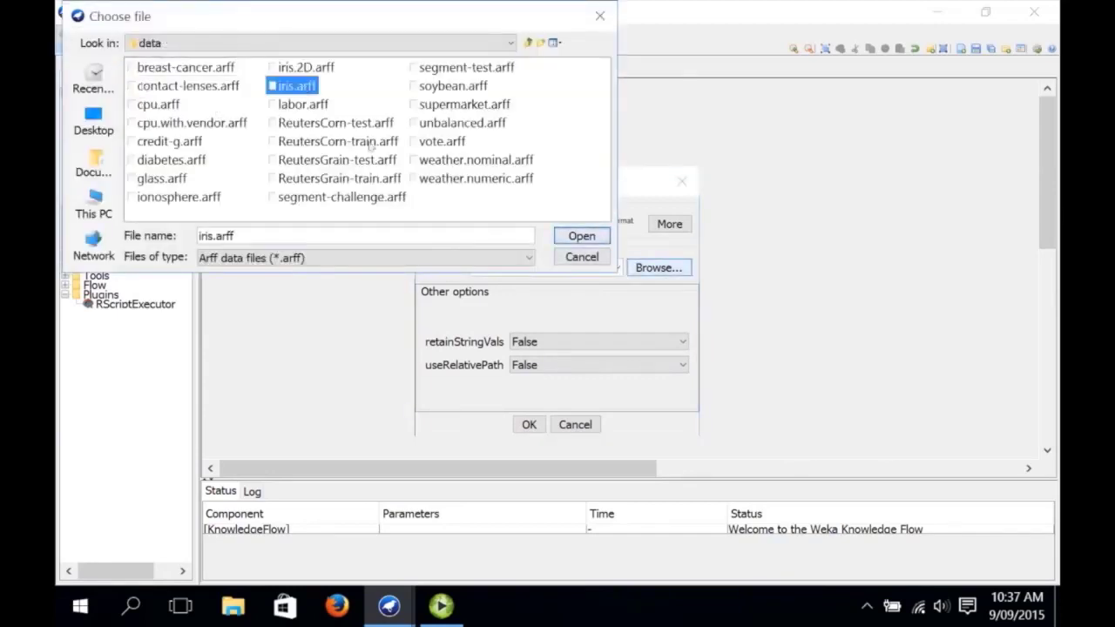
double_click(297, 85)
click(530, 424)
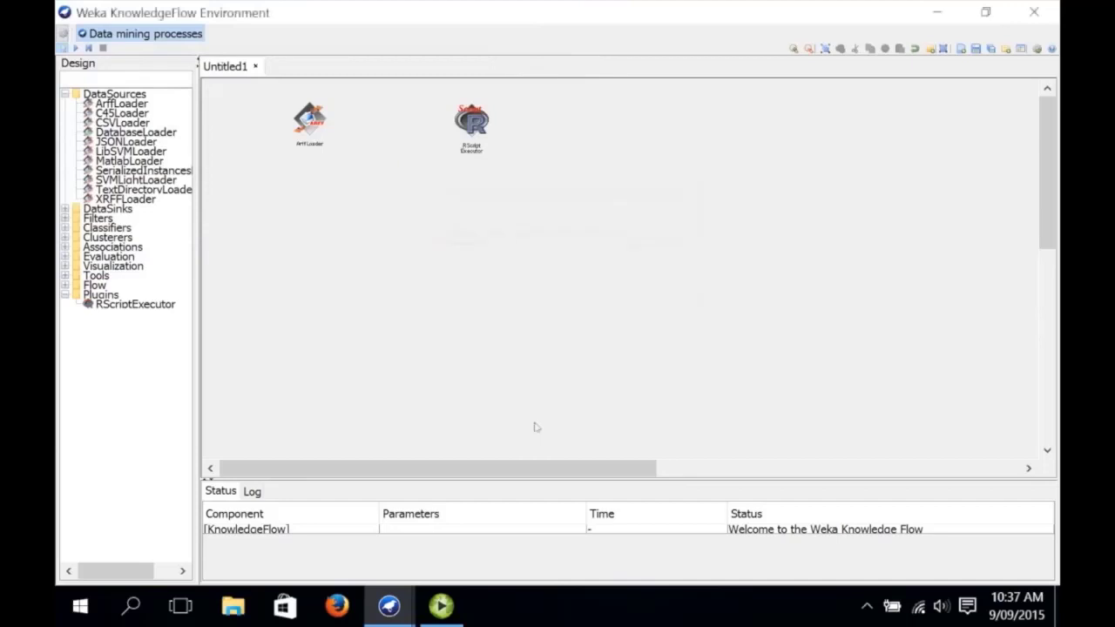
Step: Connect the ArffLoader's dataSet output to the R Script Executor, adjusting the loader's position slightly
right_click(308, 120)
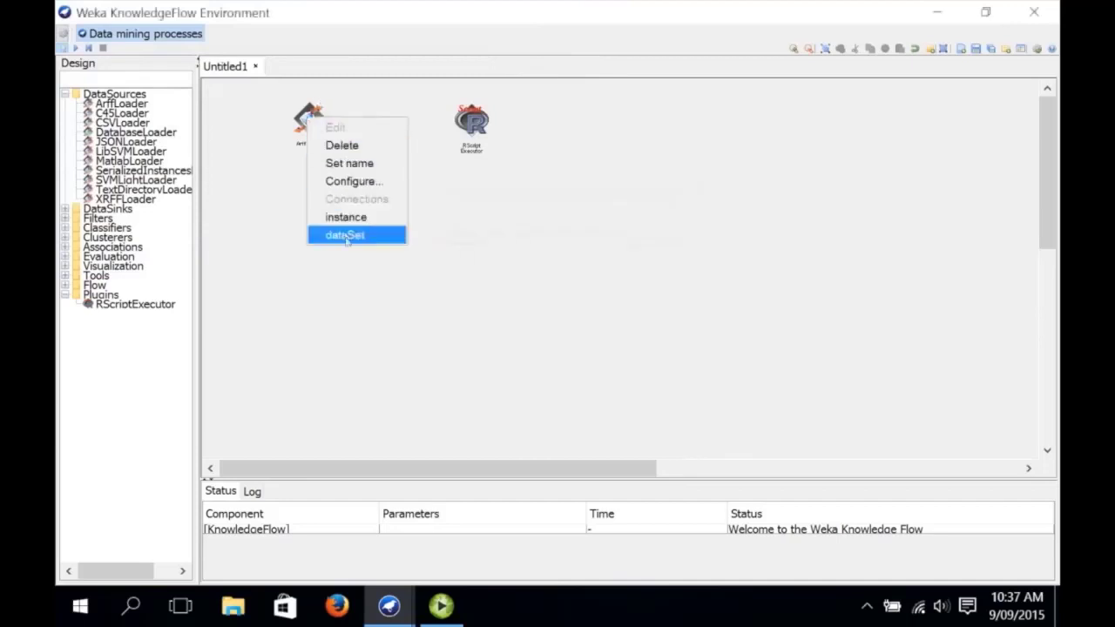
click(345, 235)
click(475, 123)
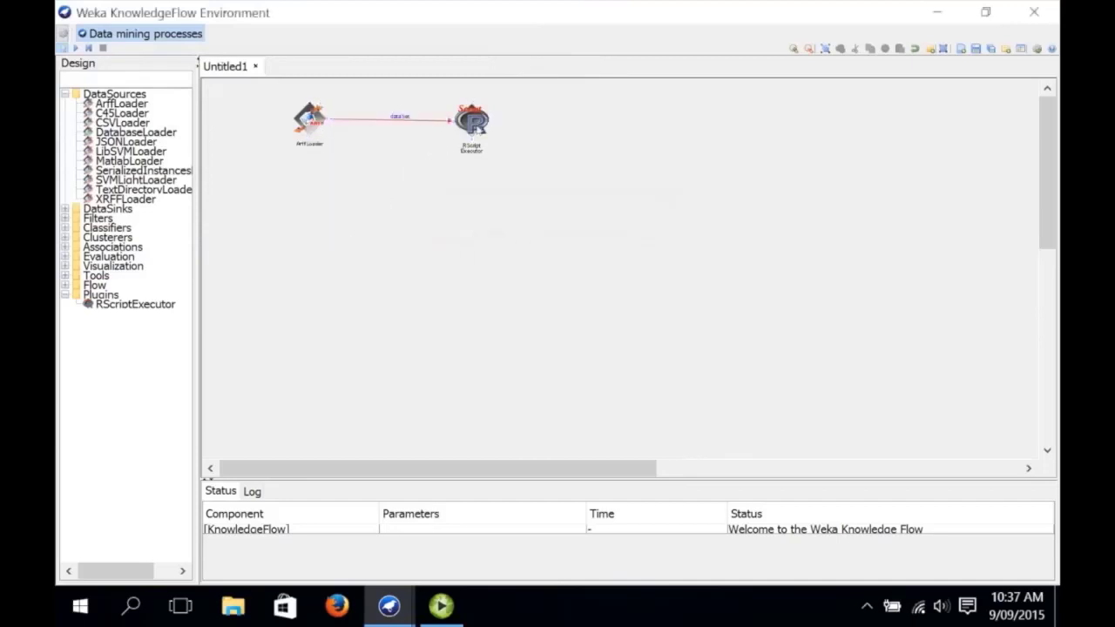
drag(309, 124, 310, 125)
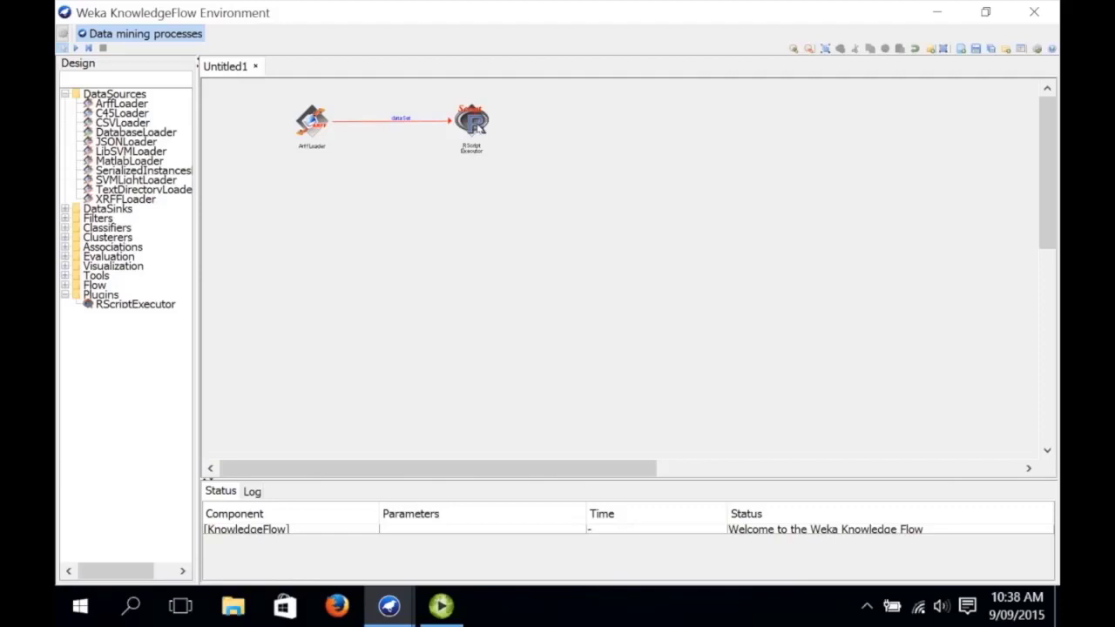
Step: Add a ScatterPlotMatrix visualization component on the far side of the R Script Executor from the ArffLoader
click(65, 266)
click(138, 284)
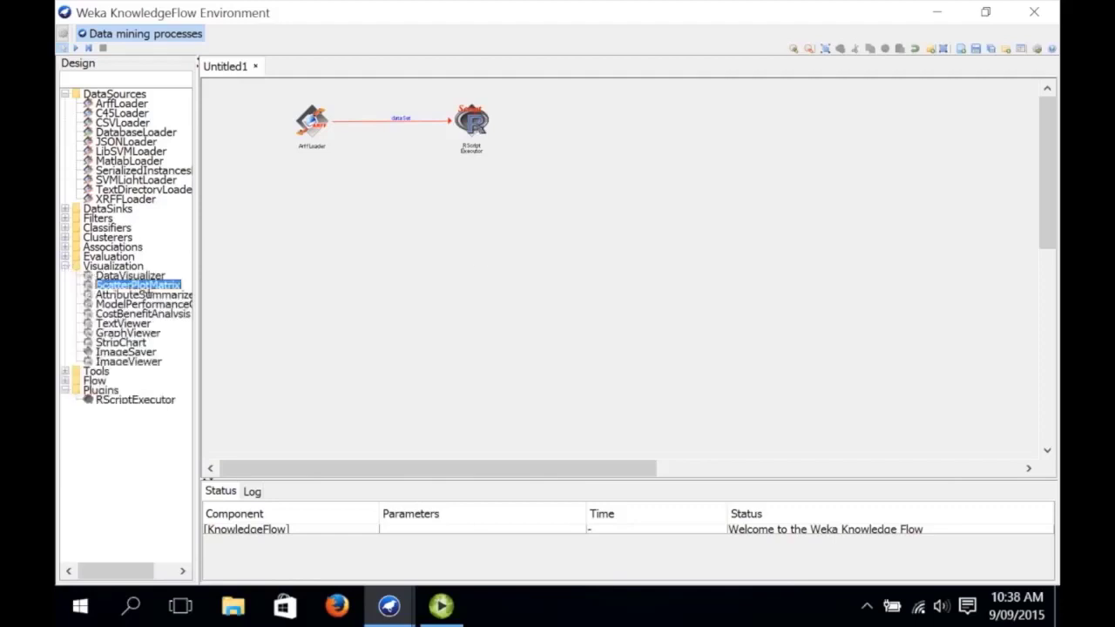
click(613, 127)
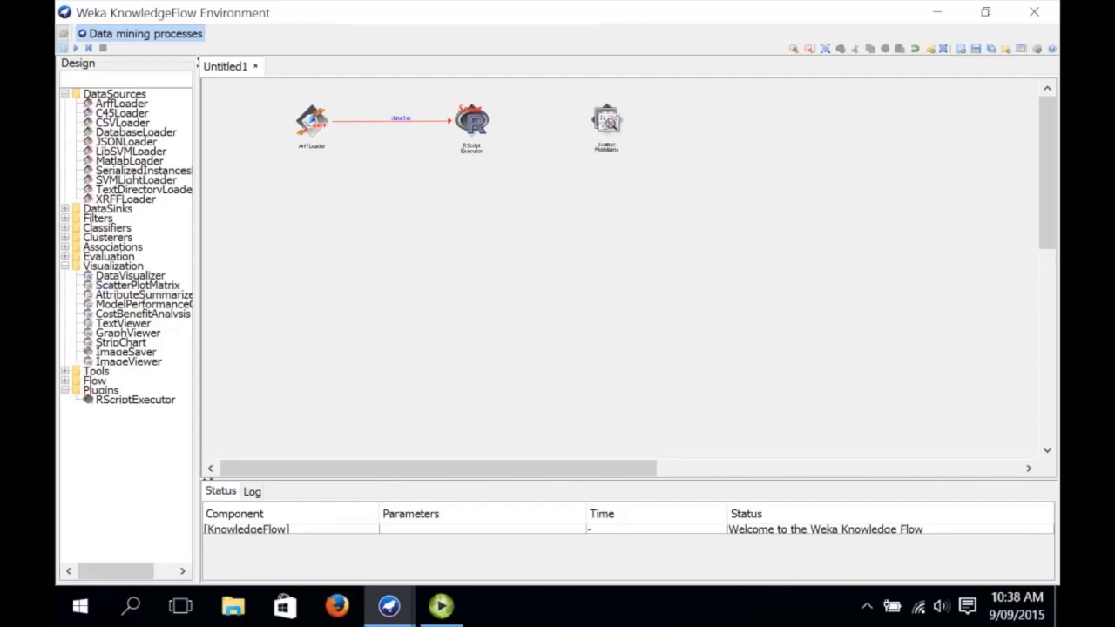
Step: Configure the R Script Executor with the script "rdata[1:4]" and confirm it
right_click(476, 122)
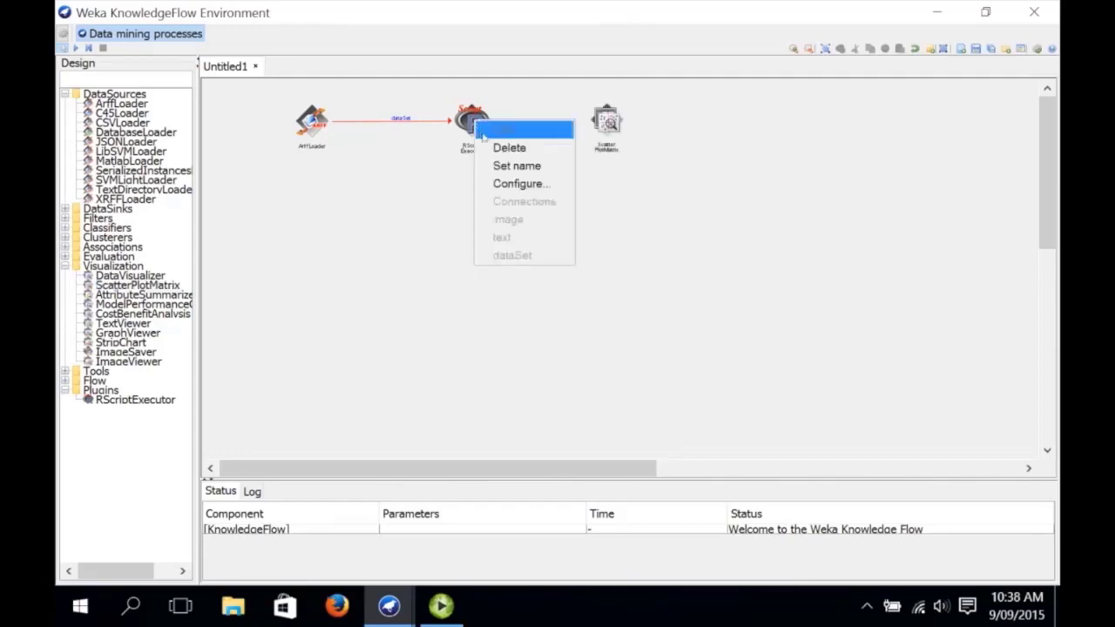
click(507, 184)
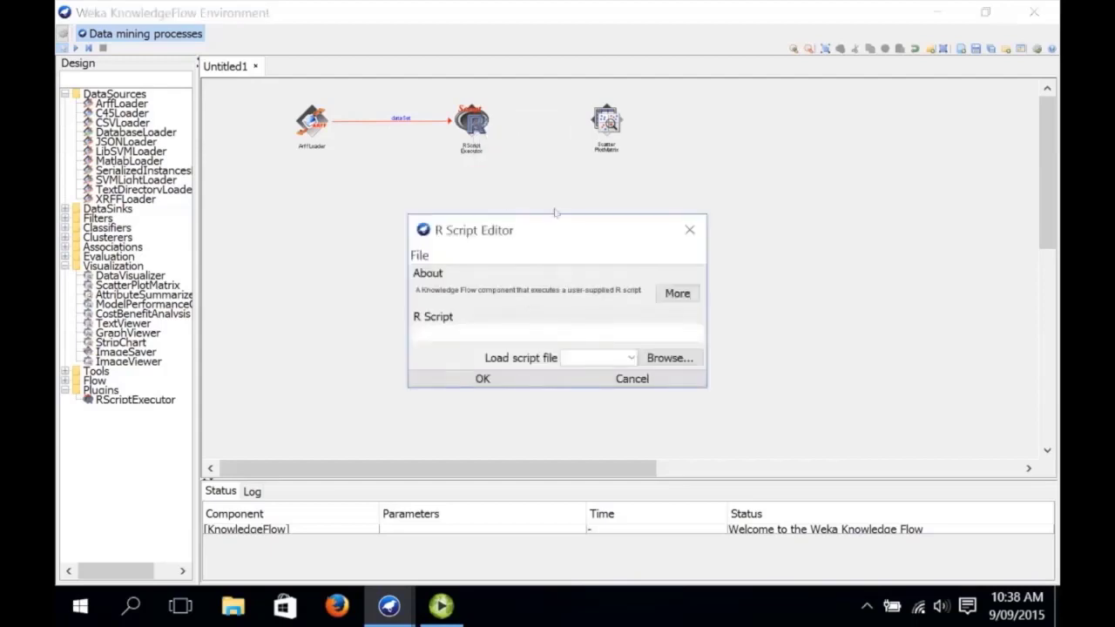
drag(554, 215, 556, 172)
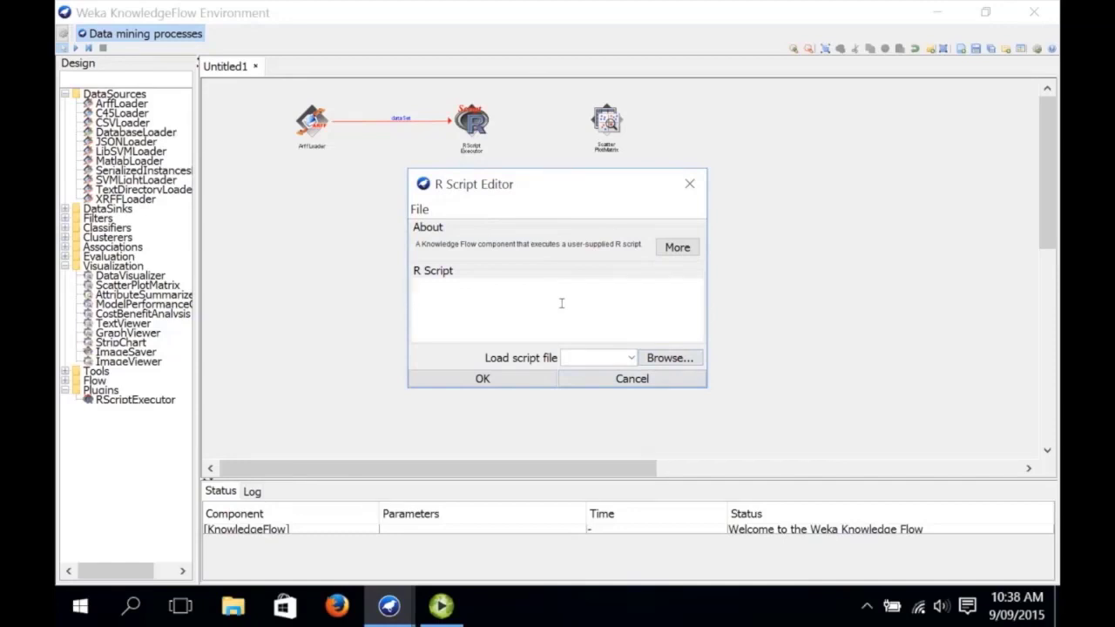
text(rdata[])
key(Left)
text(1:4)
key(Right)
drag(419, 294, 500, 295)
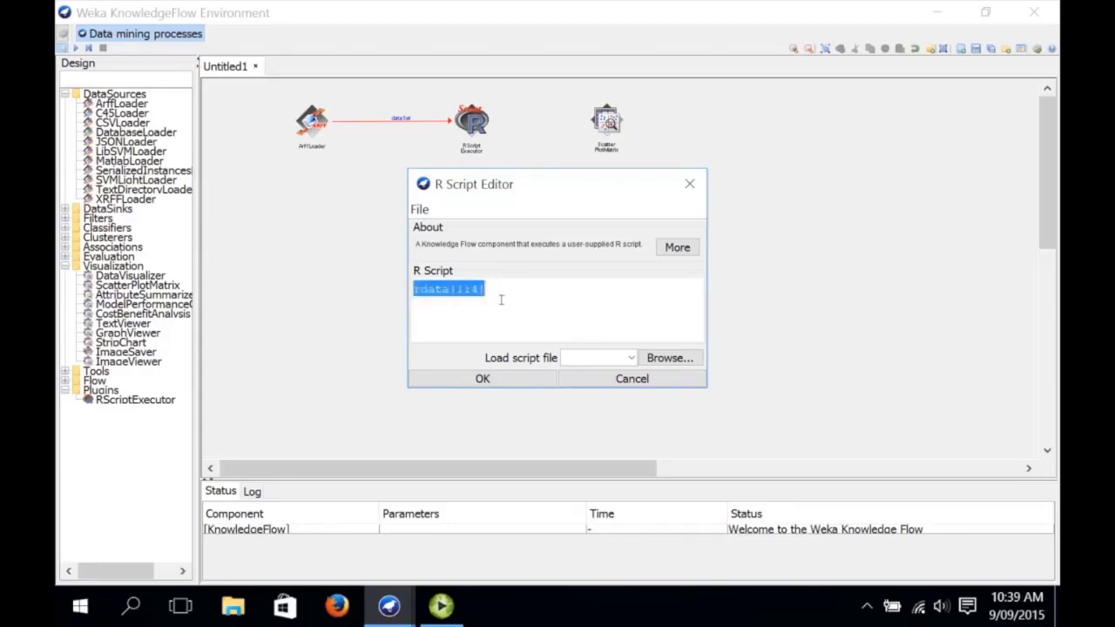
click(489, 373)
Step: Connect the R Script Executor's dataSet output to the ScatterPlotMatrix component
right_click(477, 124)
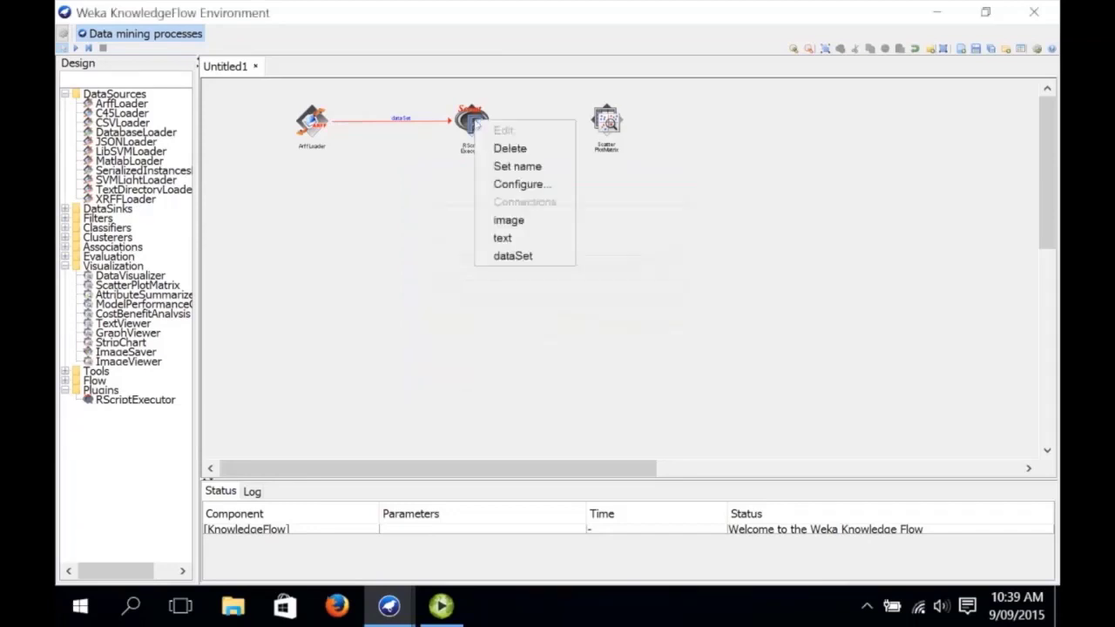
click(512, 255)
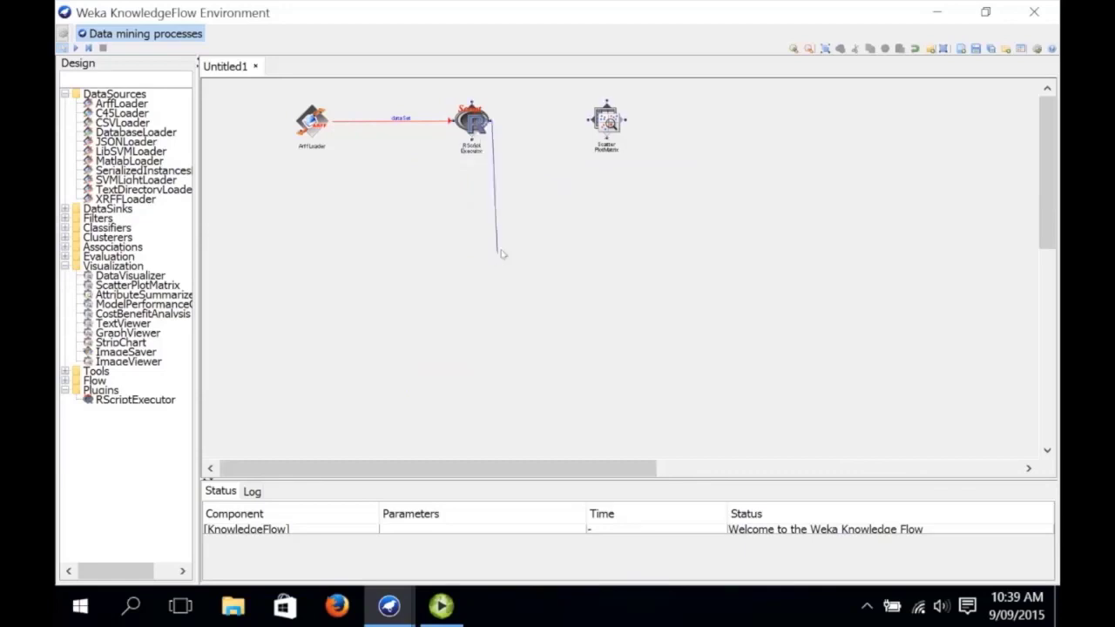
click(607, 121)
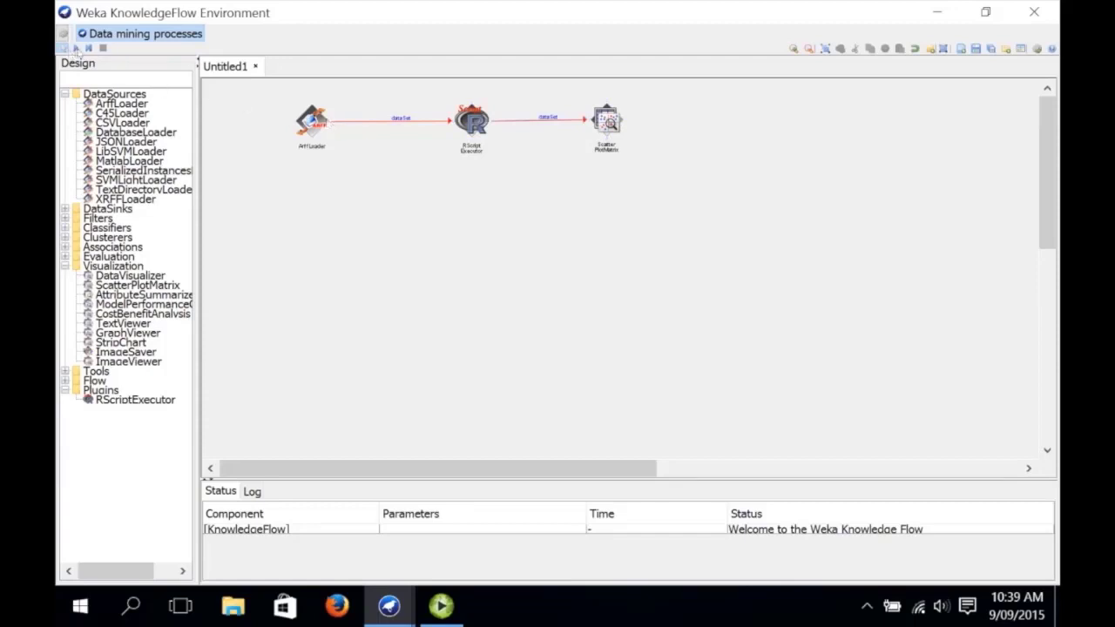
Step: Run the flow, view the resulting scatter plot matrix in an enlarged window, and close it
click(78, 48)
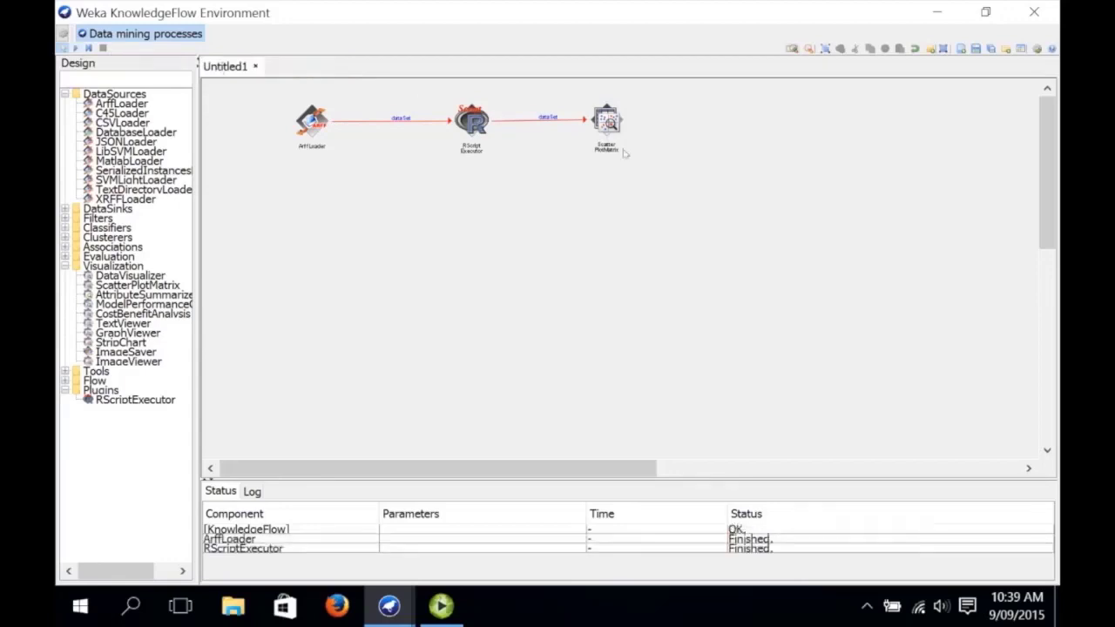
right_click(607, 114)
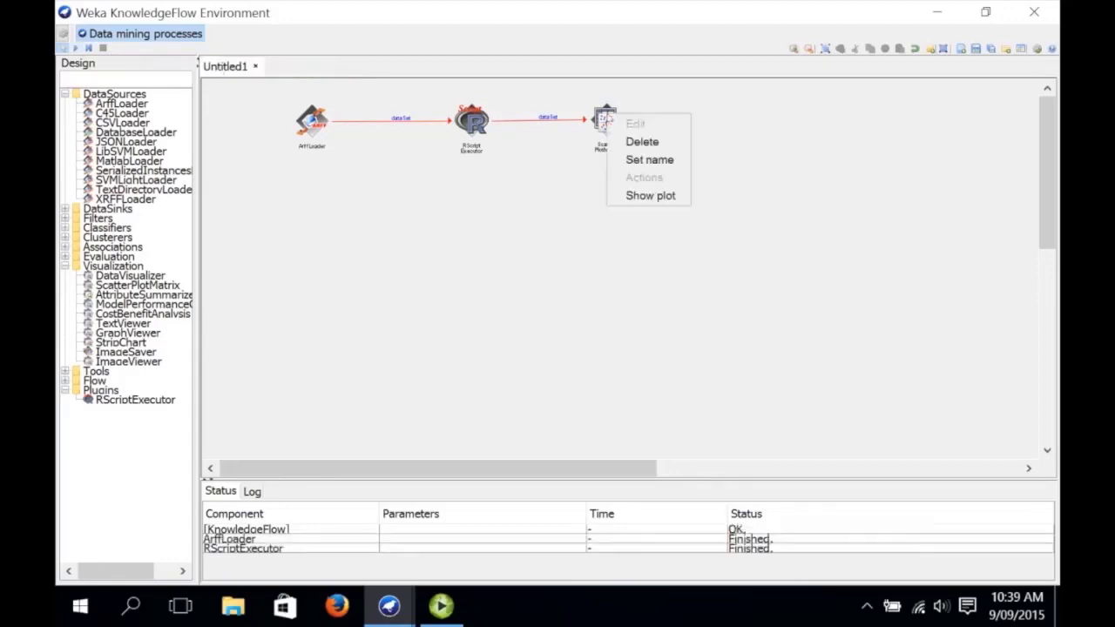
click(649, 196)
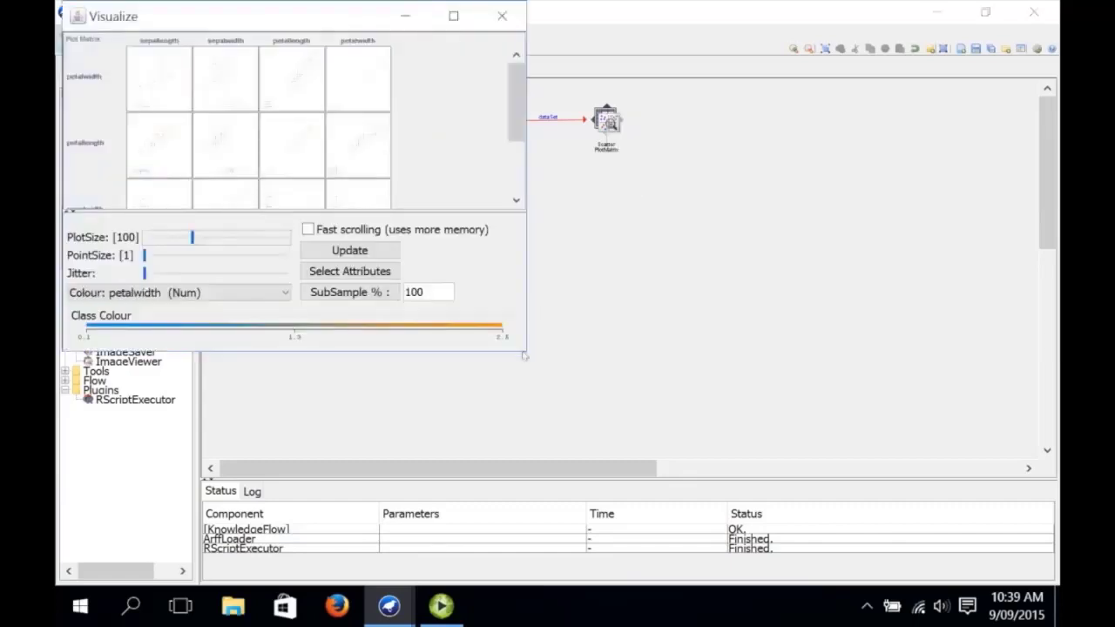
drag(527, 356, 768, 449)
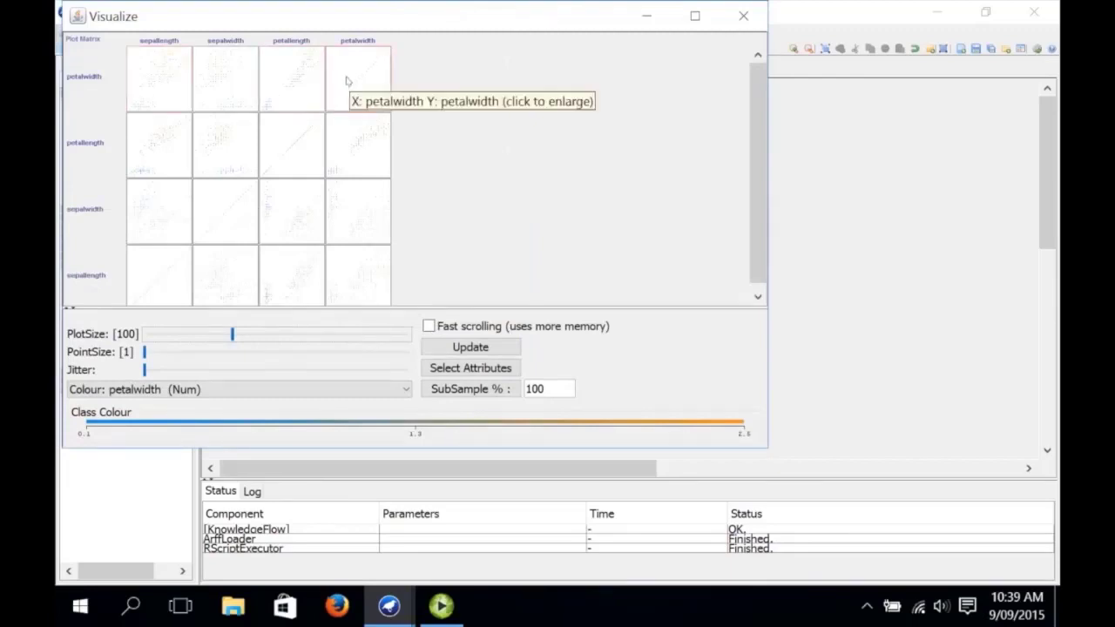
click(749, 19)
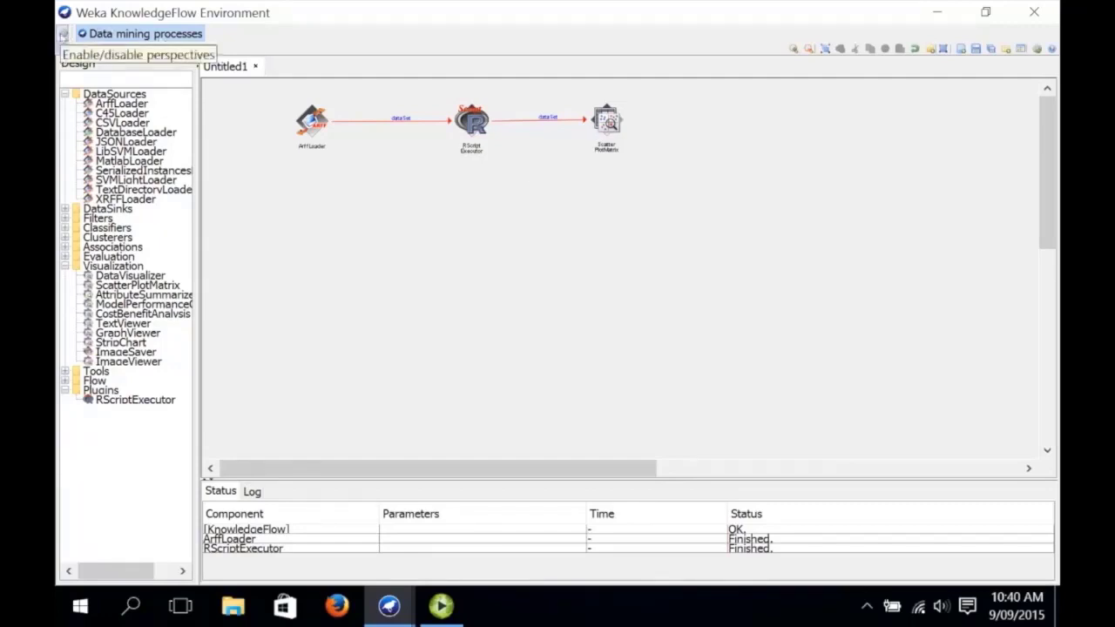
Step: Enable the R Console/visualize perspective in the KnowledgeFlow environment
click(63, 34)
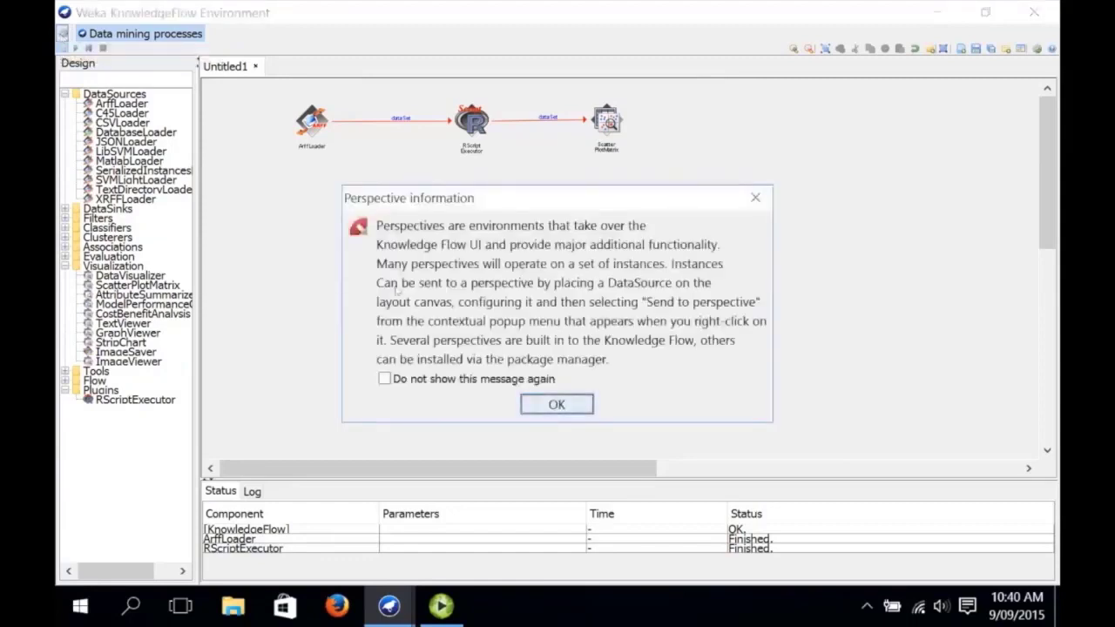
click(540, 404)
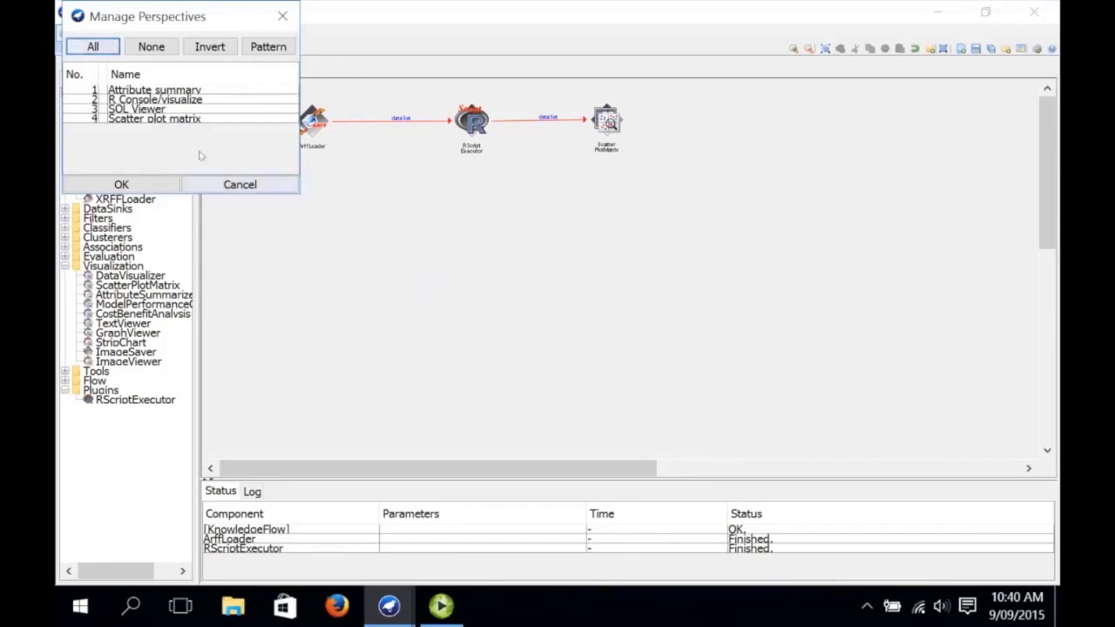
click(102, 100)
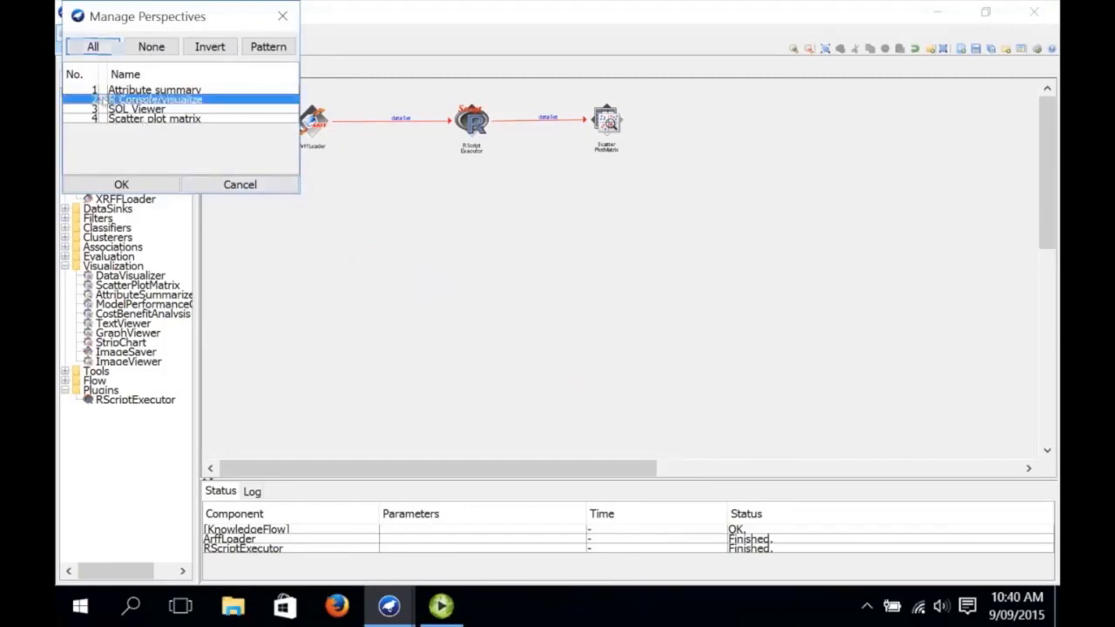
click(122, 184)
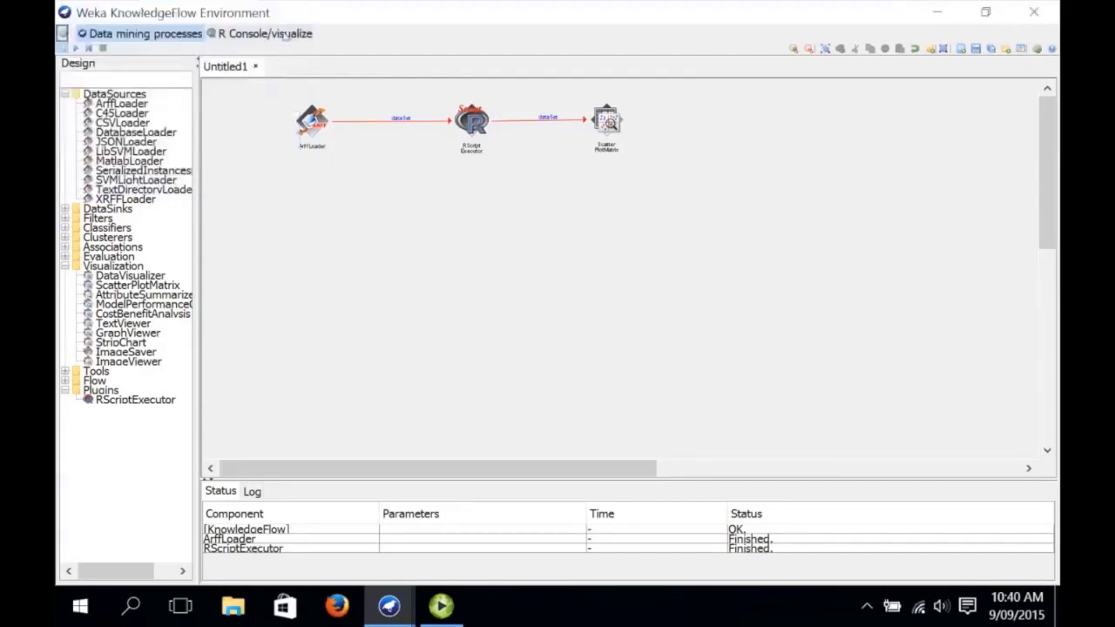
Step: Install the fastICA package from the R console with install.packages("fastICA")
click(286, 39)
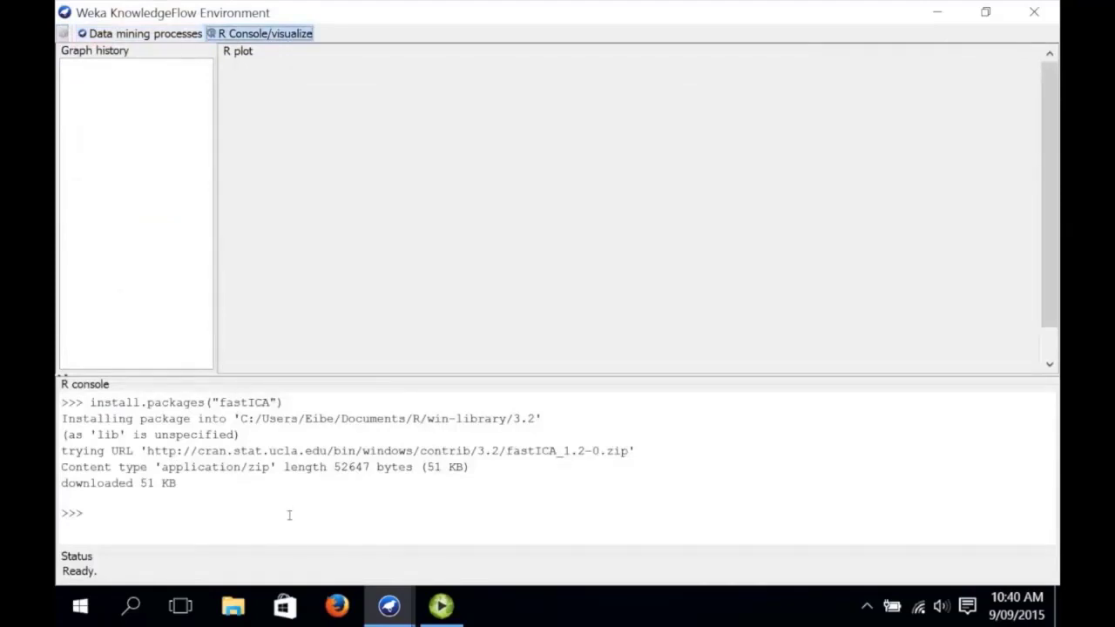
click(339, 521)
key(Up)
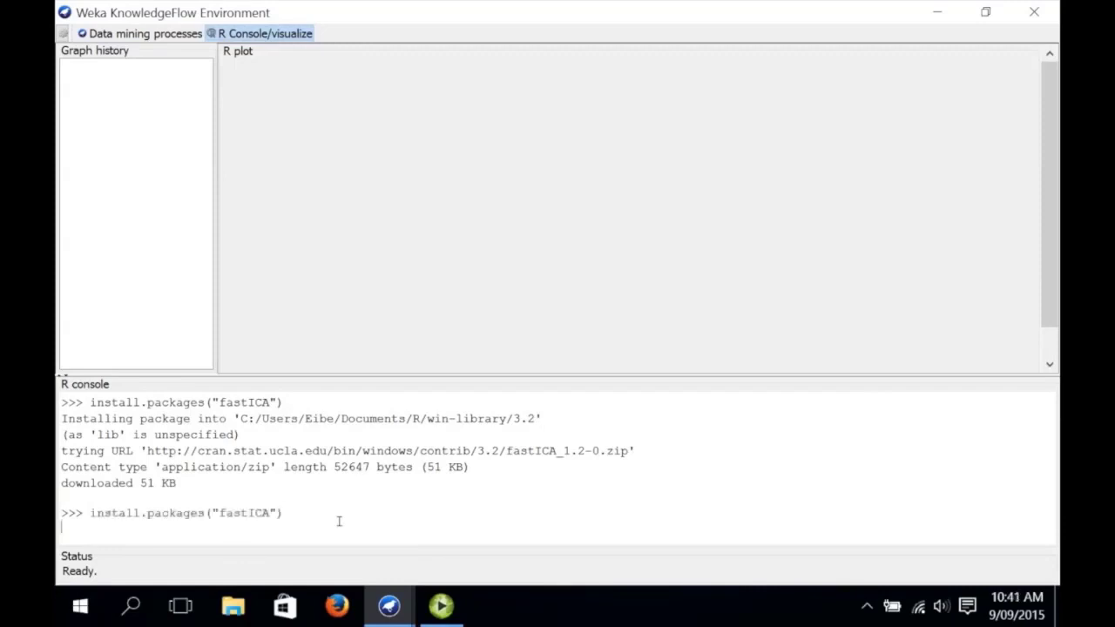
key(Return)
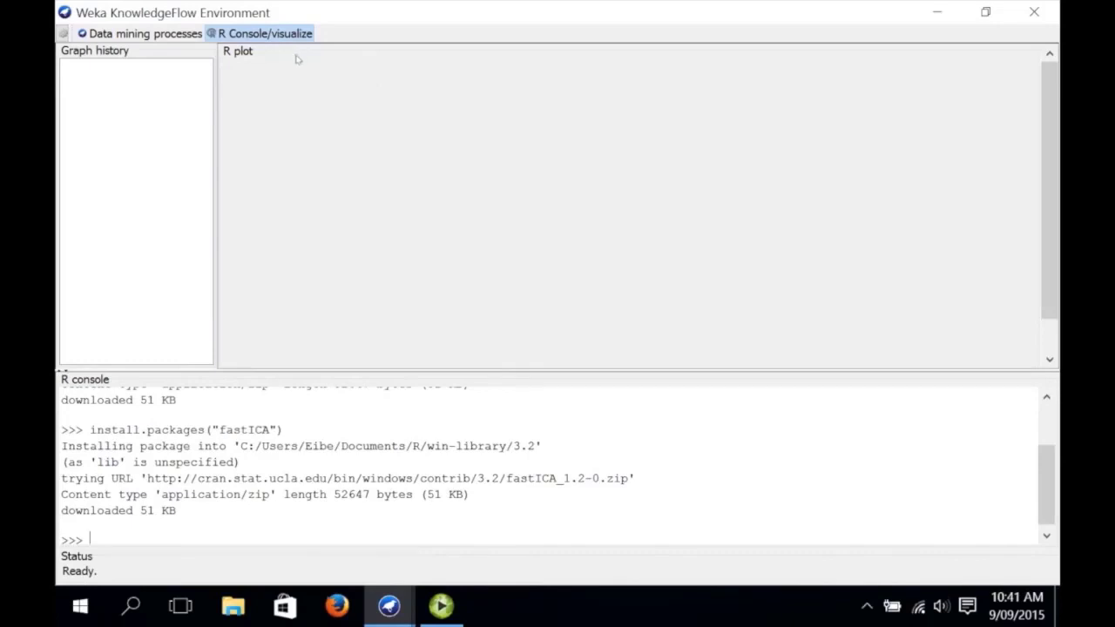
Step: Reopen the R Script Executor's script in the data mining flow and insert "library(fastICA)" as its first line
click(173, 33)
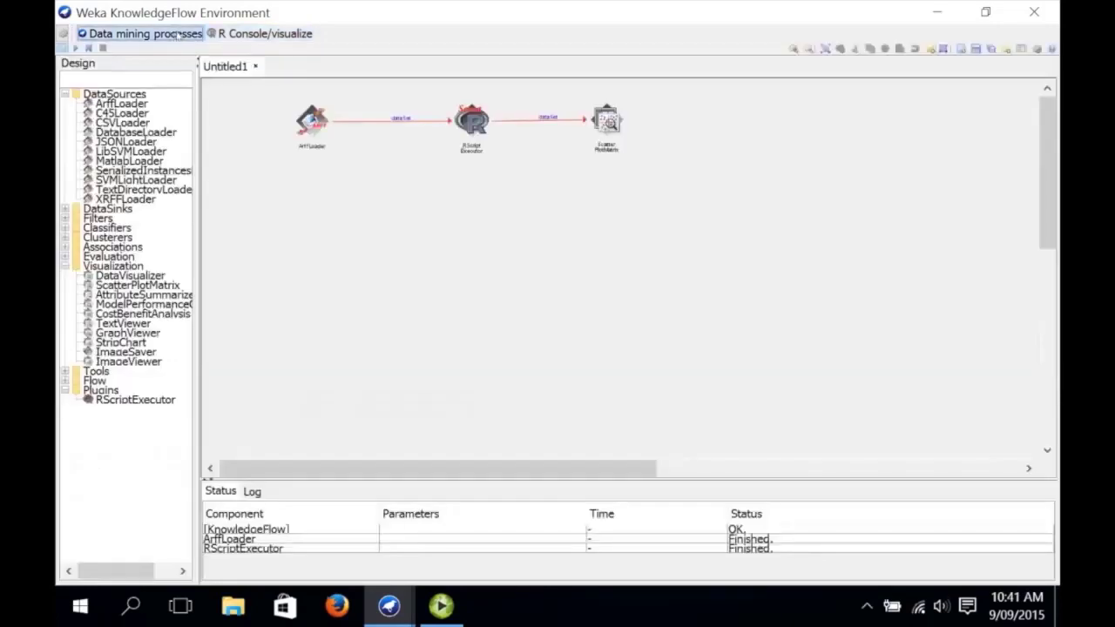
right_click(469, 115)
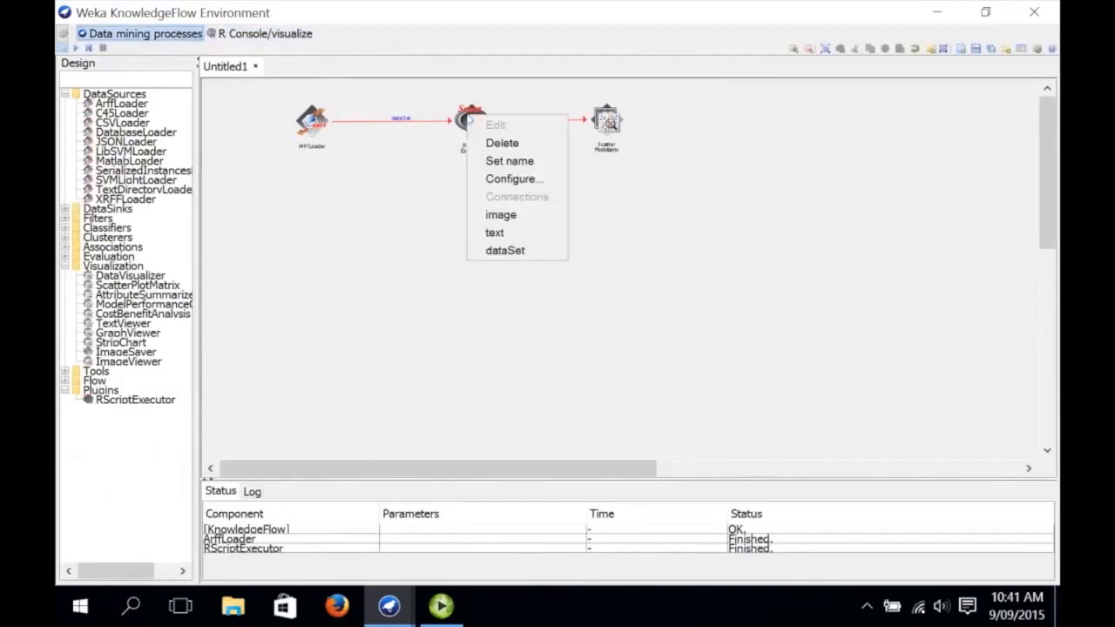
click(491, 181)
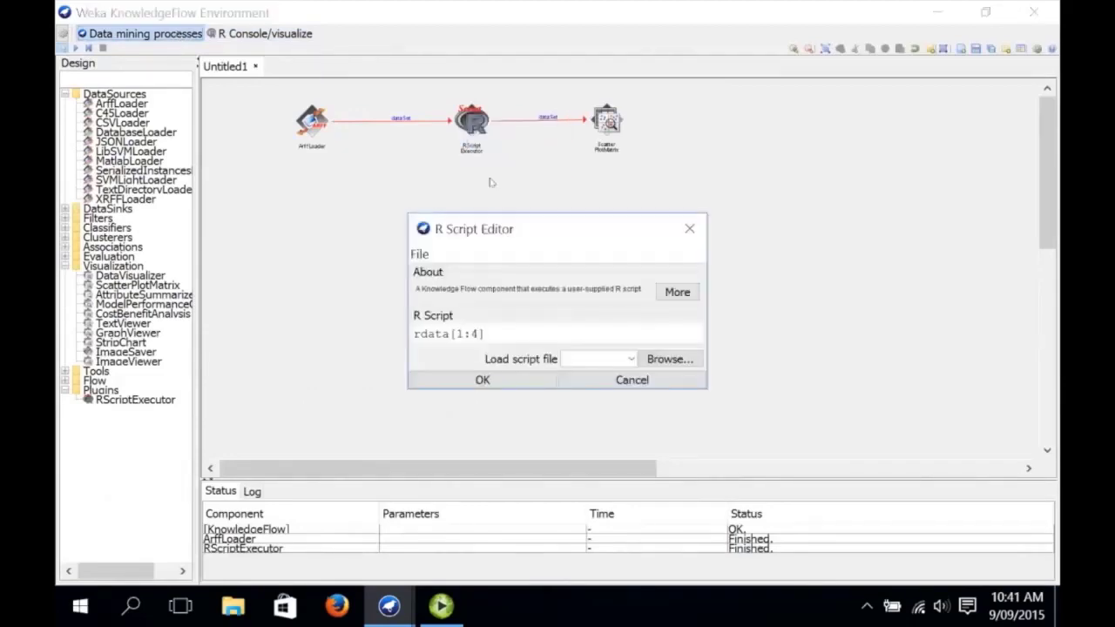
drag(578, 221, 575, 152)
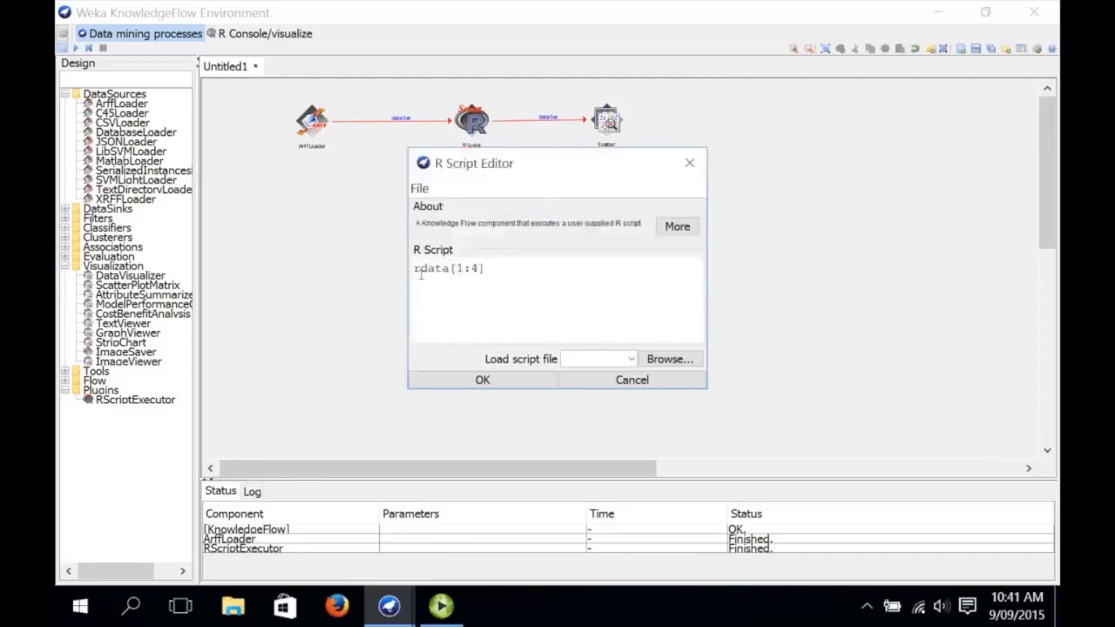
key(Return)
key(Up)
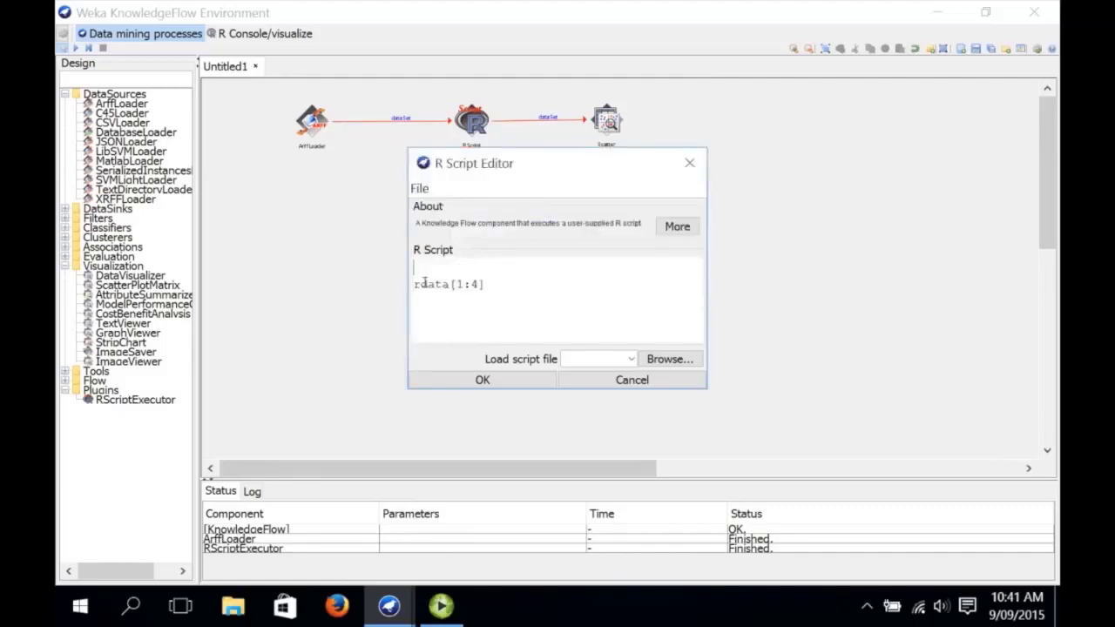
text(library(fastICA))
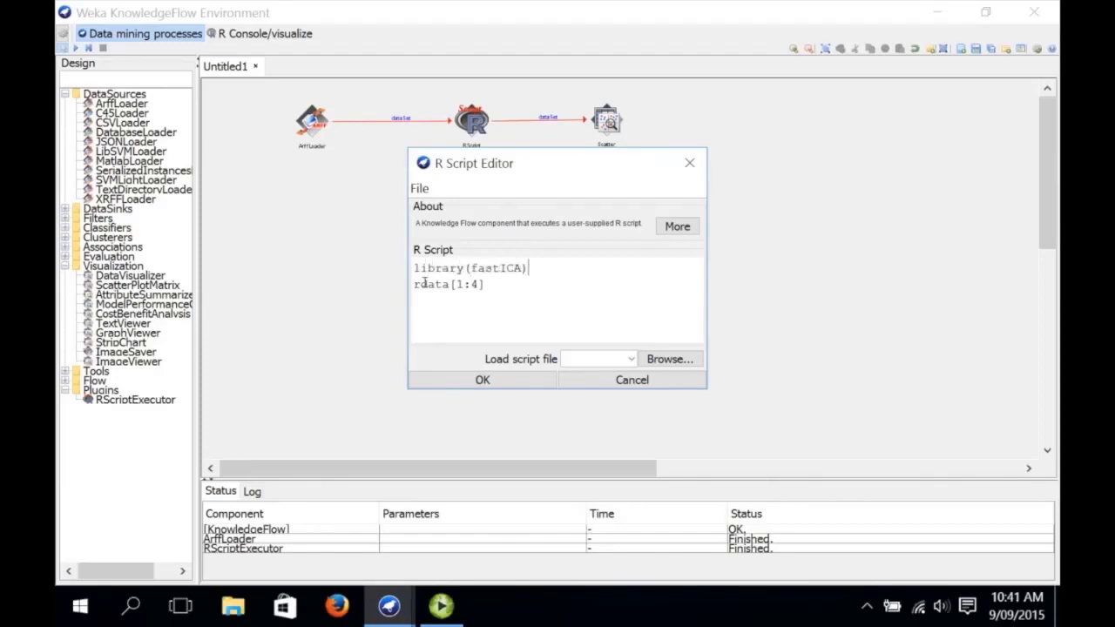
Step: Add a second script line "num = ncol(rdata) - 1" below the library call
key(Return)
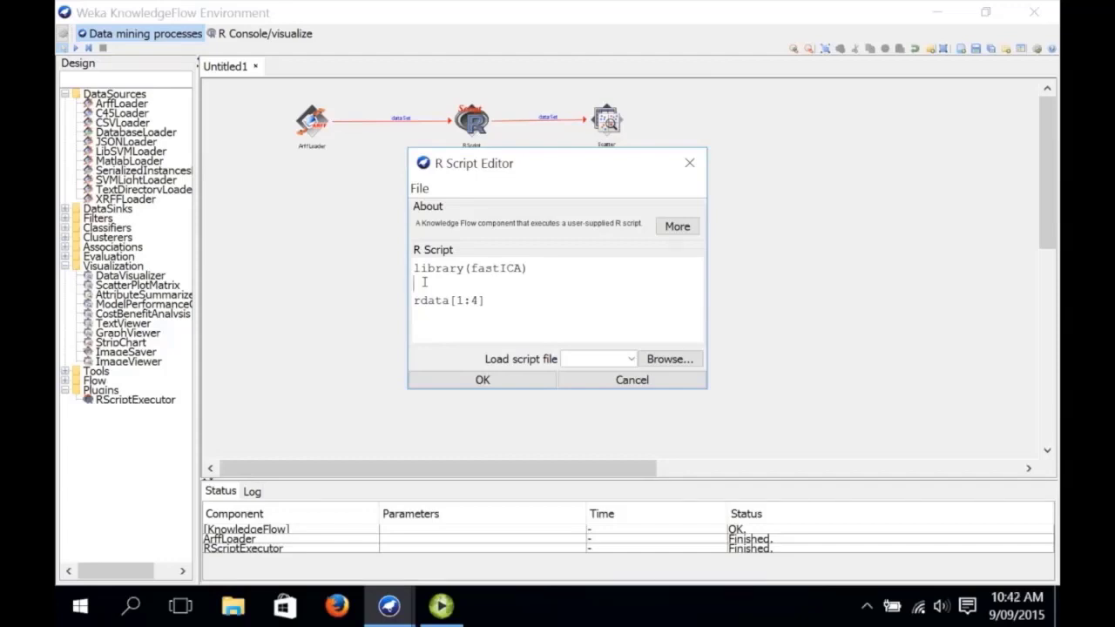
text(num = )
text(no)
text(ol())
key(Left)
text(rdata)
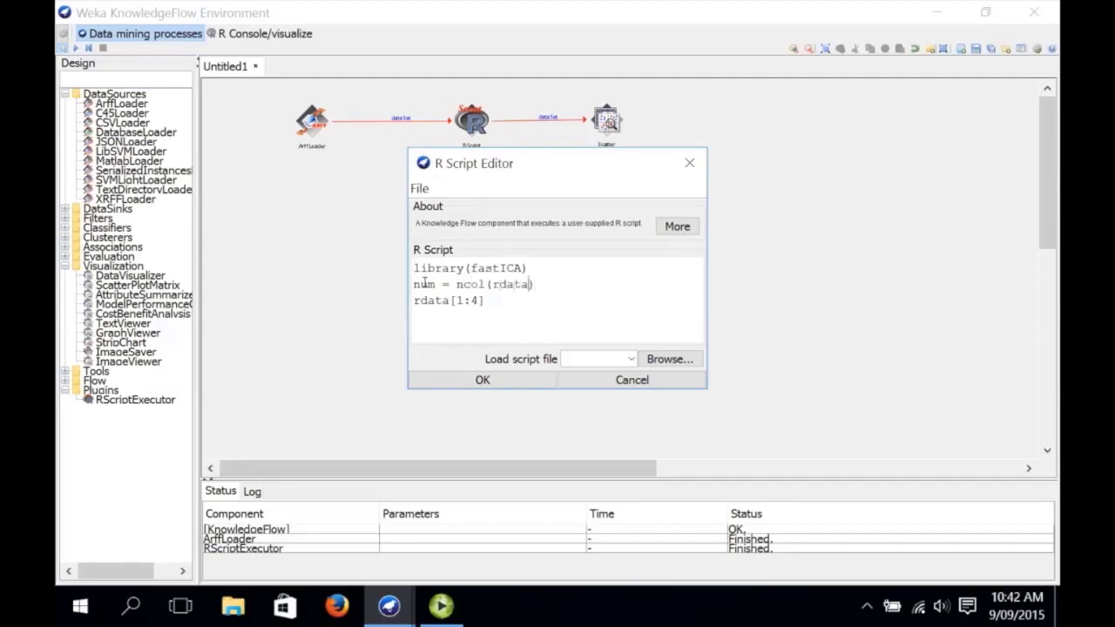
key(Right)
text(- 1 )
Step: Change the script's last line to "fastICA(rdata[1:num], num)"
text(fastICA)
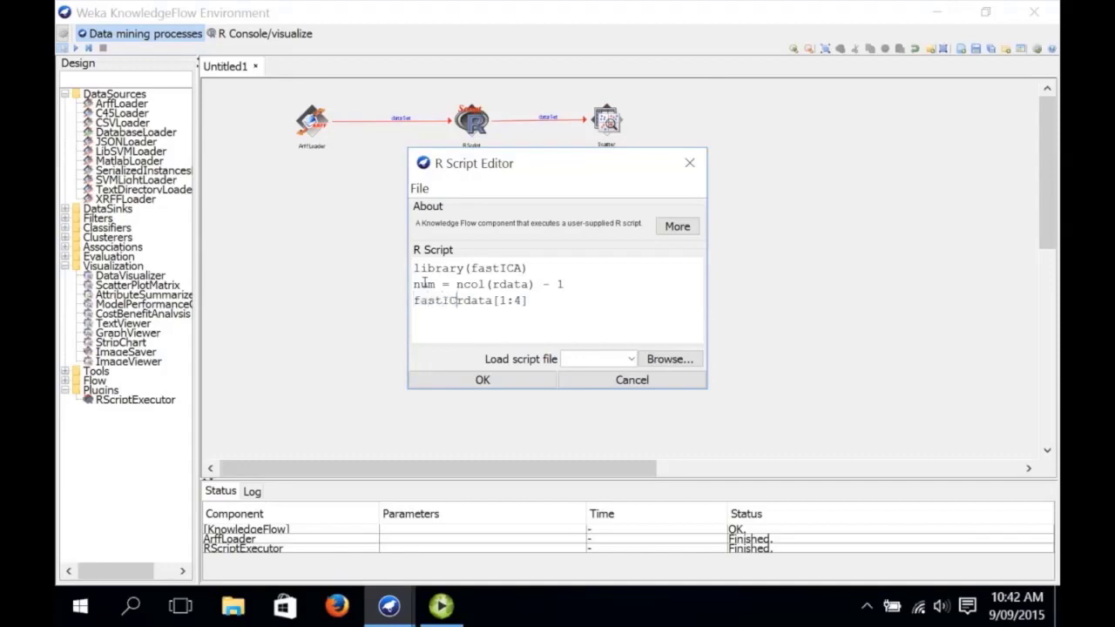
text(()
key(BackSpace)
text(num)
key(Right)
text(, num)
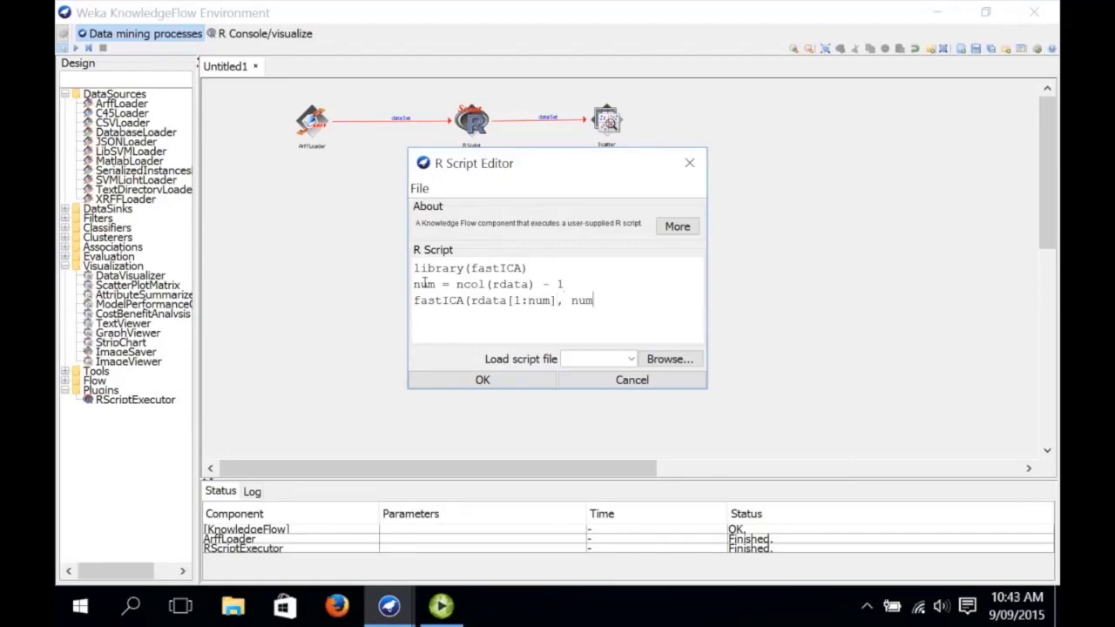
text())
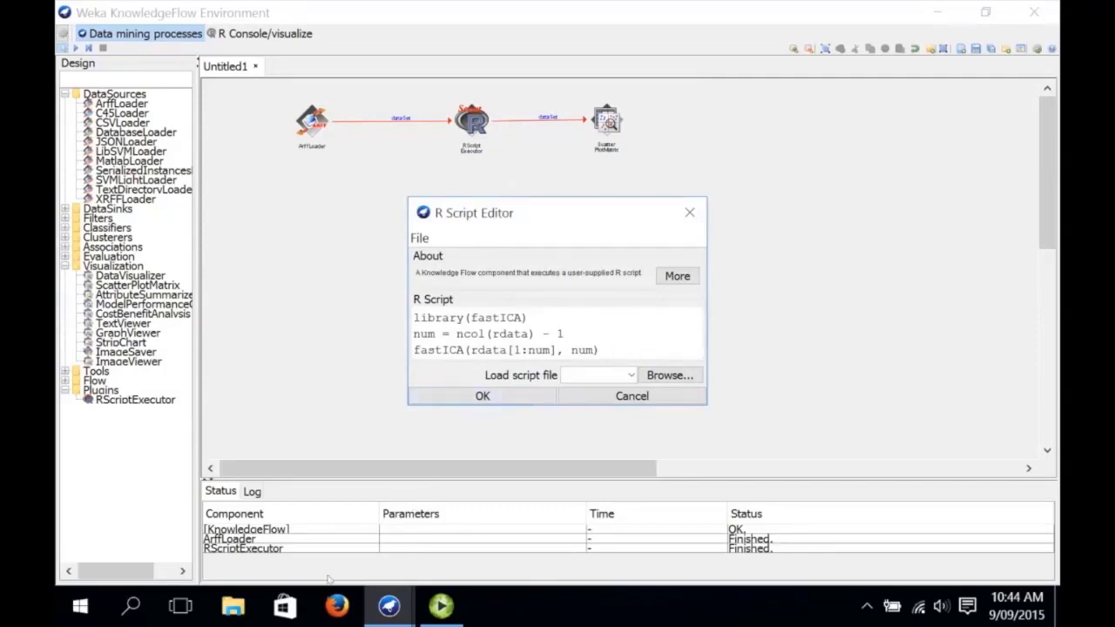
Step: Switch to Firefox and search the web for "fastICA documentation R"
click(338, 605)
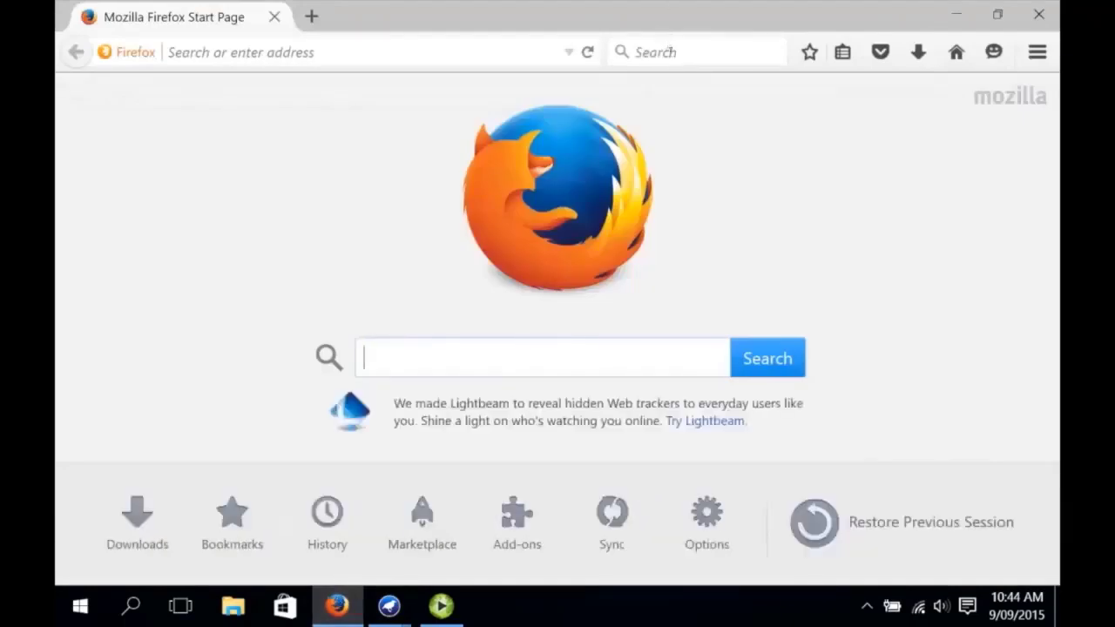
click(668, 52)
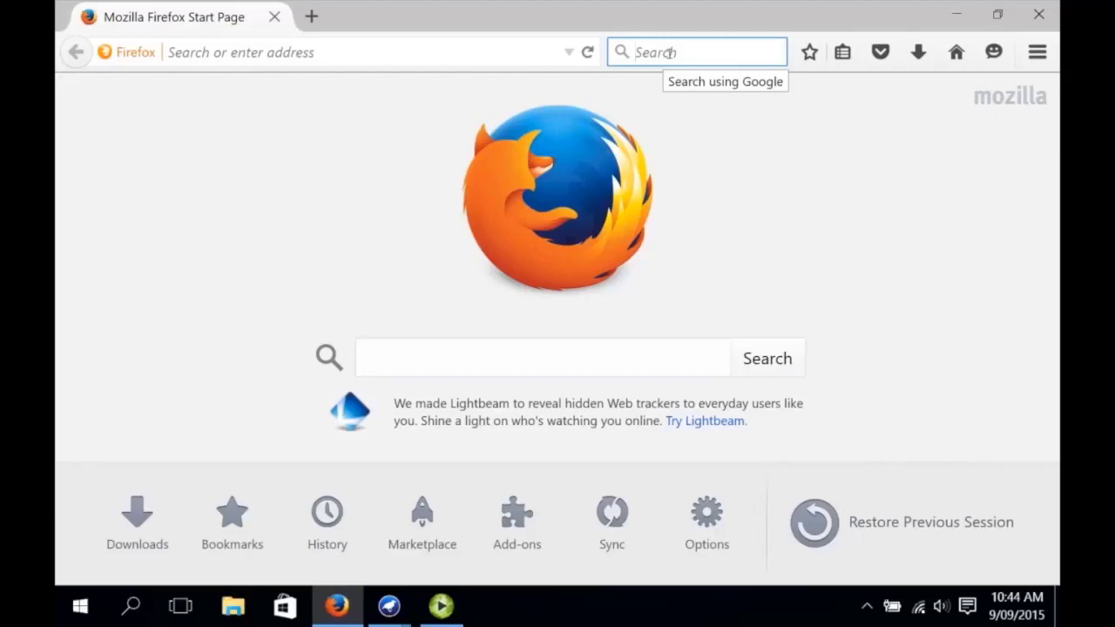
text(fastICA )
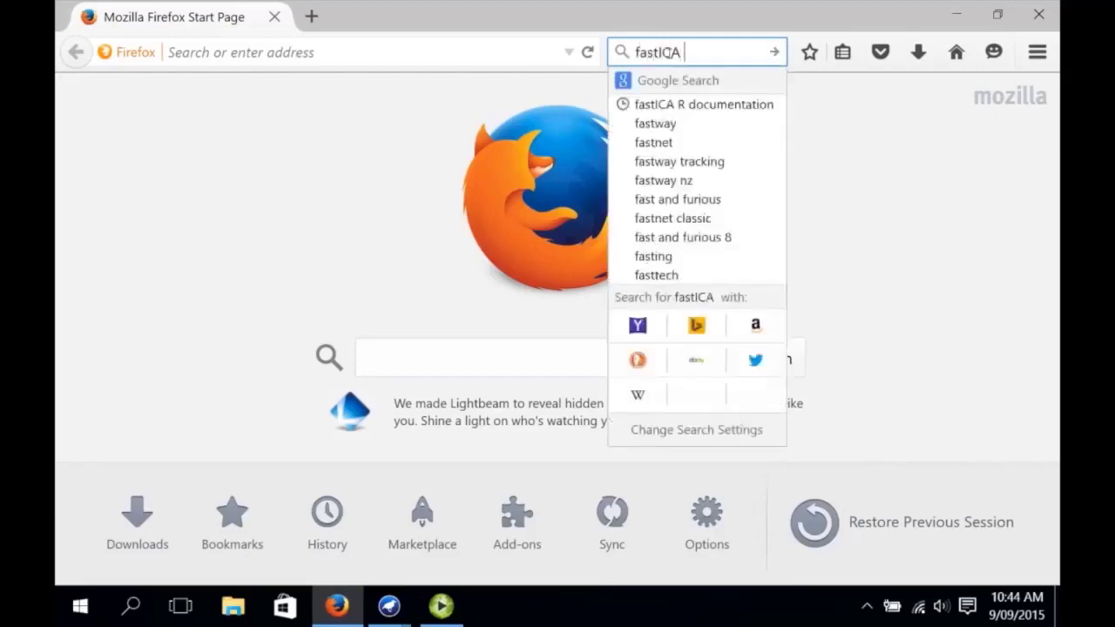
text(documentation R)
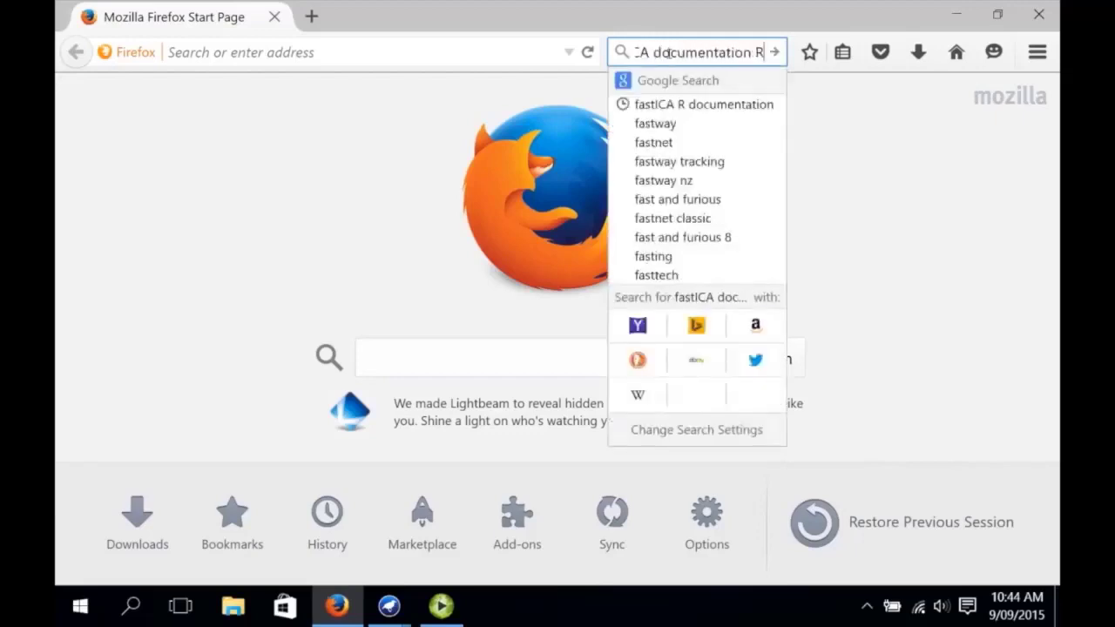
key(Return)
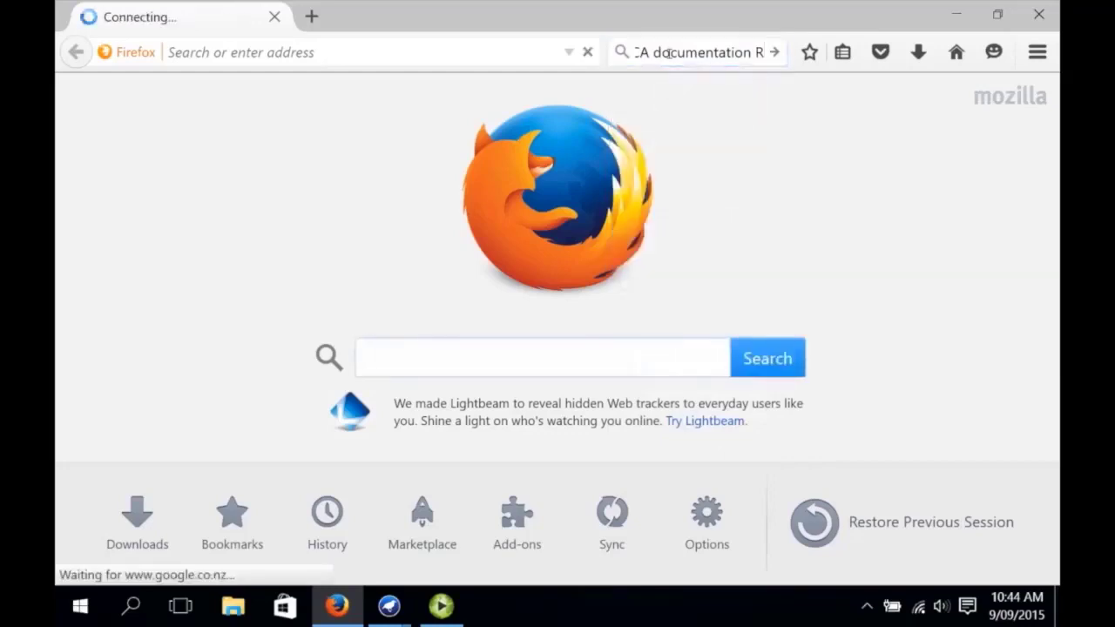
Step: Open the rdocumentation.org manual for the fastICA package and go to its fastICA function page
scroll(403, 222, down, 5)
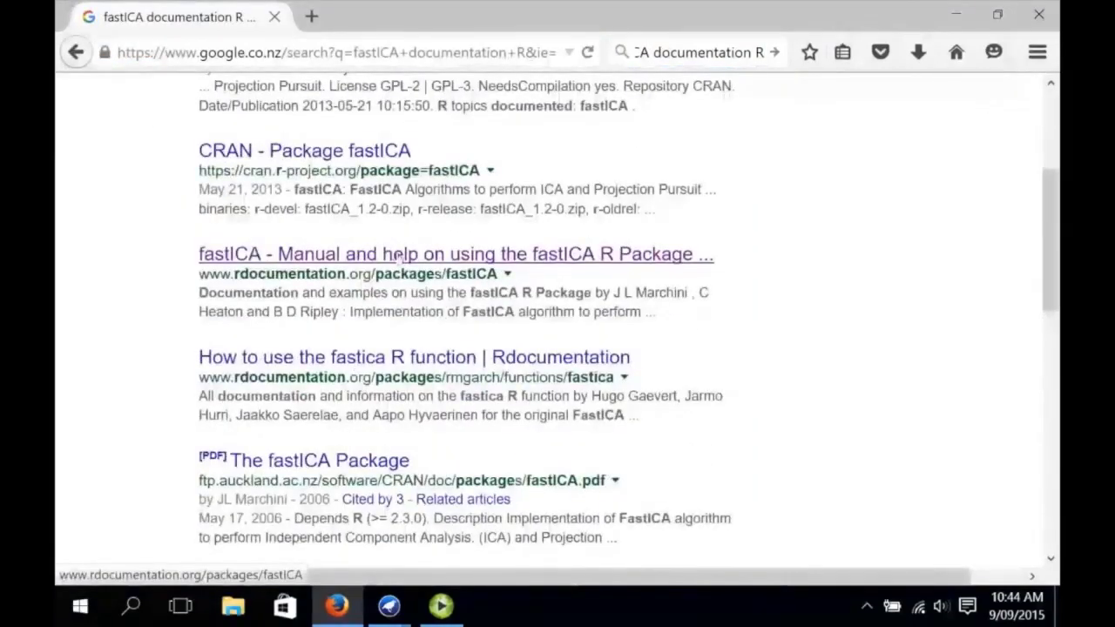
click(398, 256)
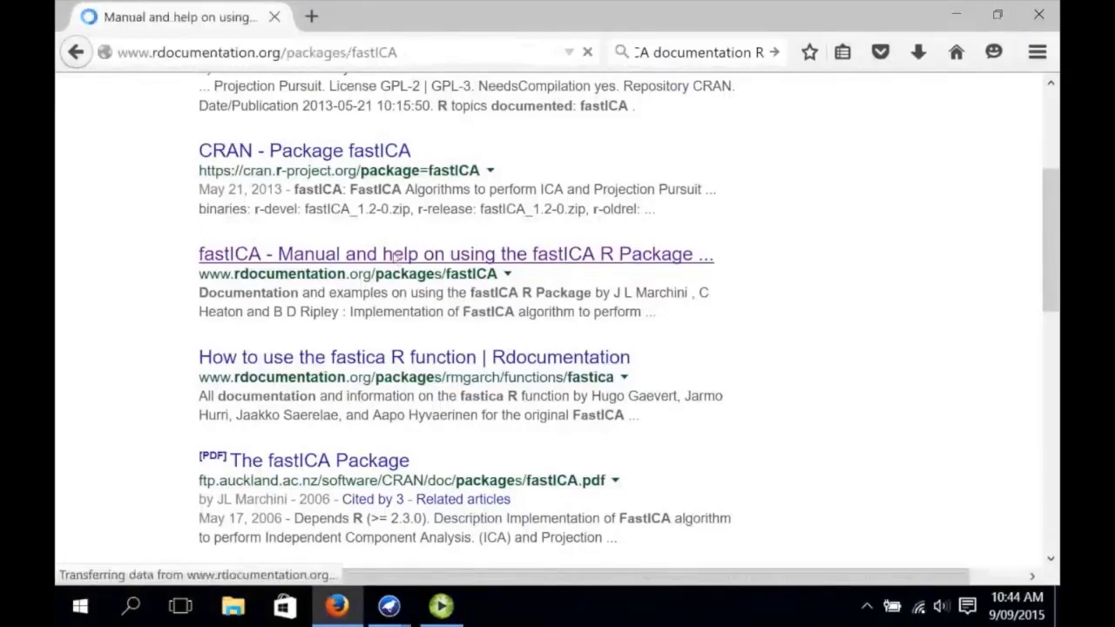
scroll(394, 258, down, 5)
scroll(394, 257, down, 4)
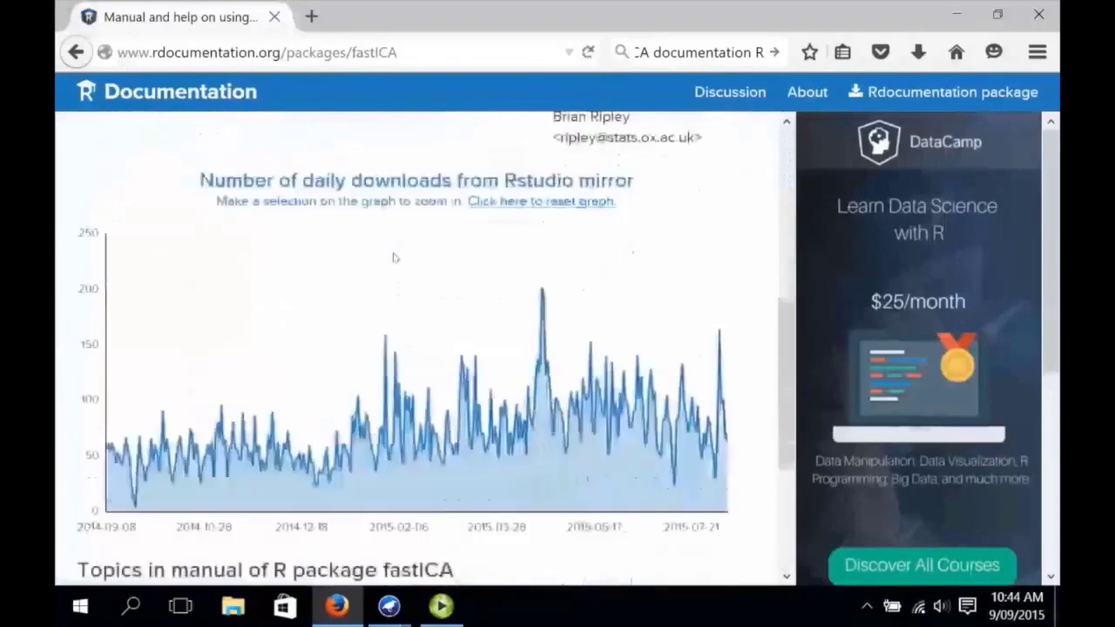
click(133, 462)
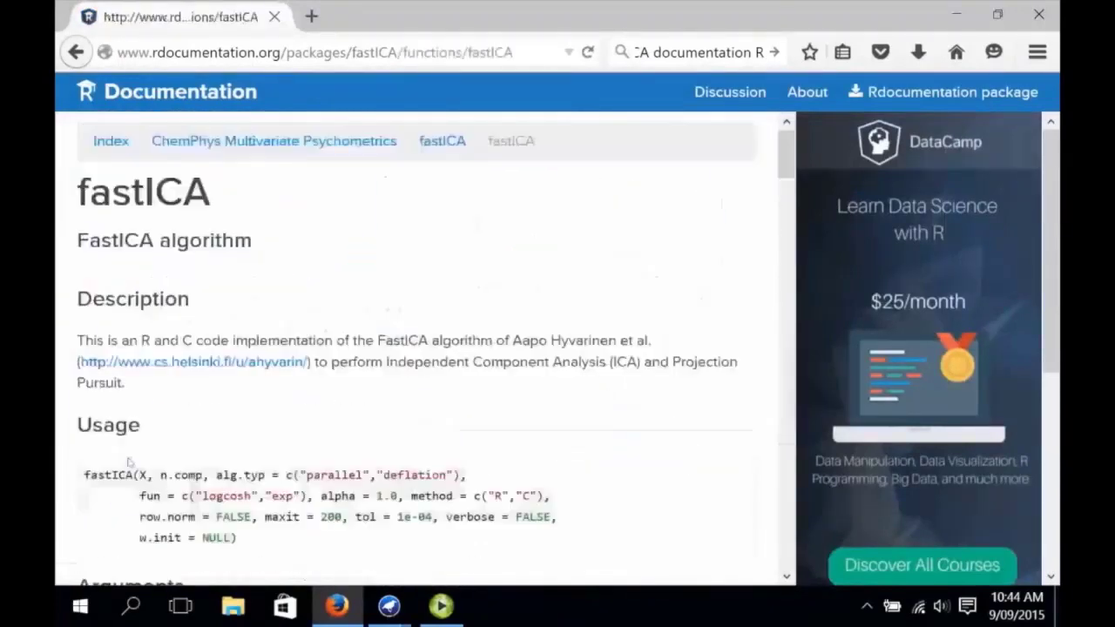
Step: Read the Arguments and Value sections of the fastICA documentation to see which components the function returns
scroll(372, 376, down, 2)
scroll(372, 377, down, 6)
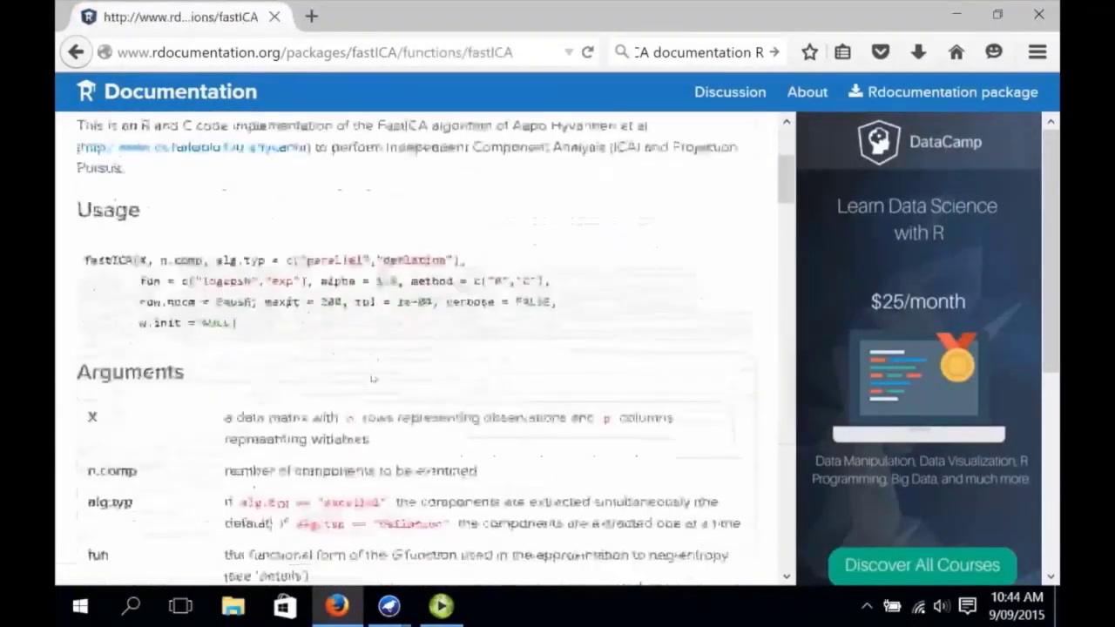
scroll(373, 377, down, 4)
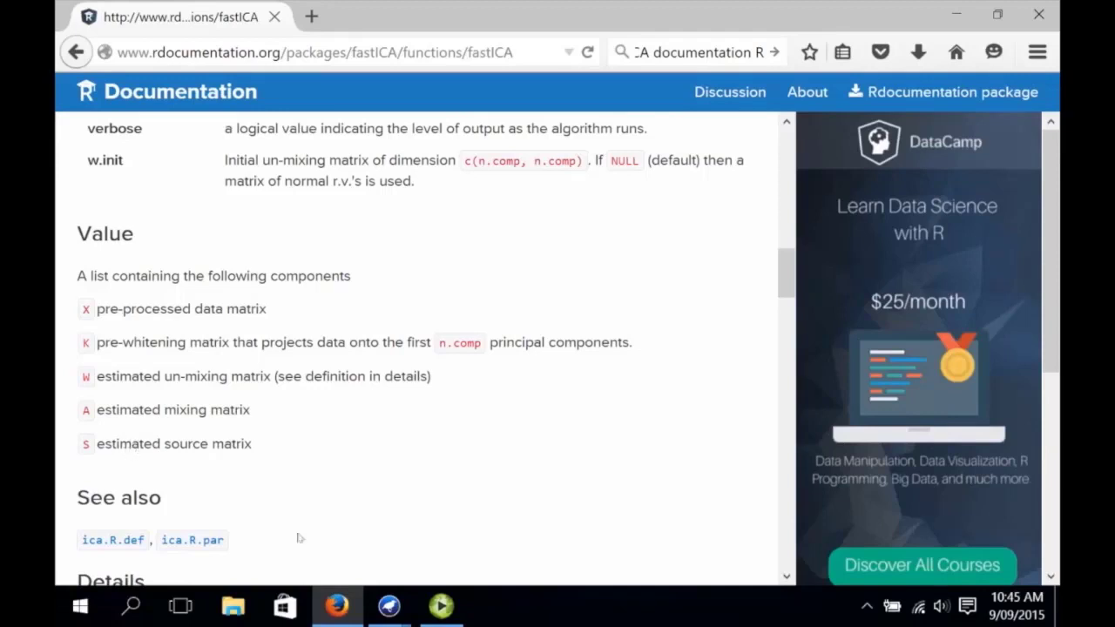
Step: Switch back to the Weka KnowledgeFlow script editor and append "$S" to the fastICA call
mouse_move(390, 606)
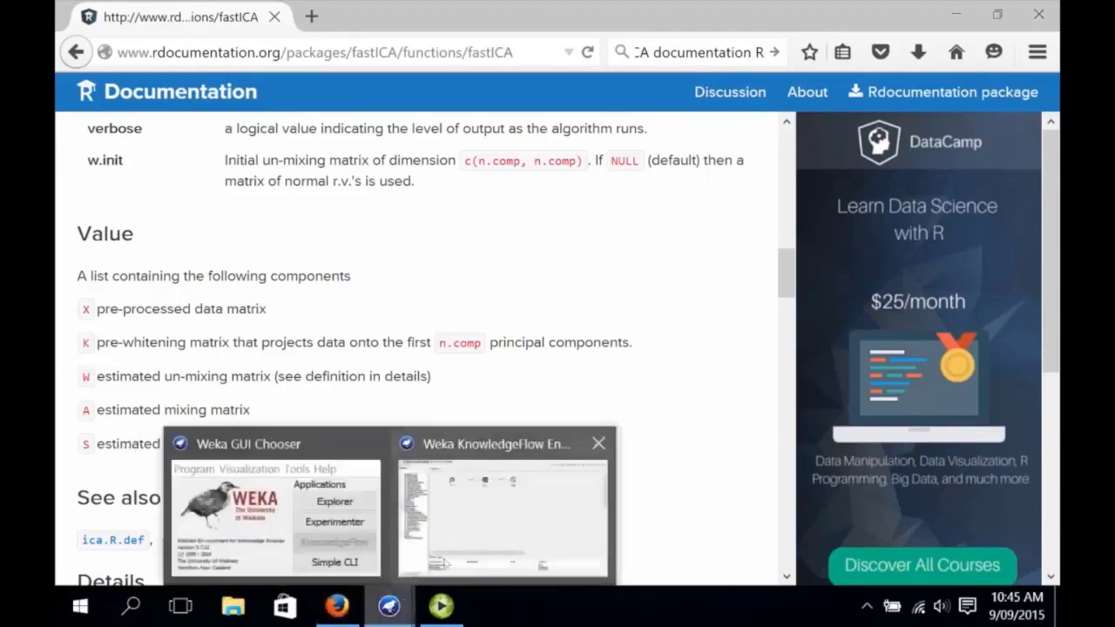
click(468, 539)
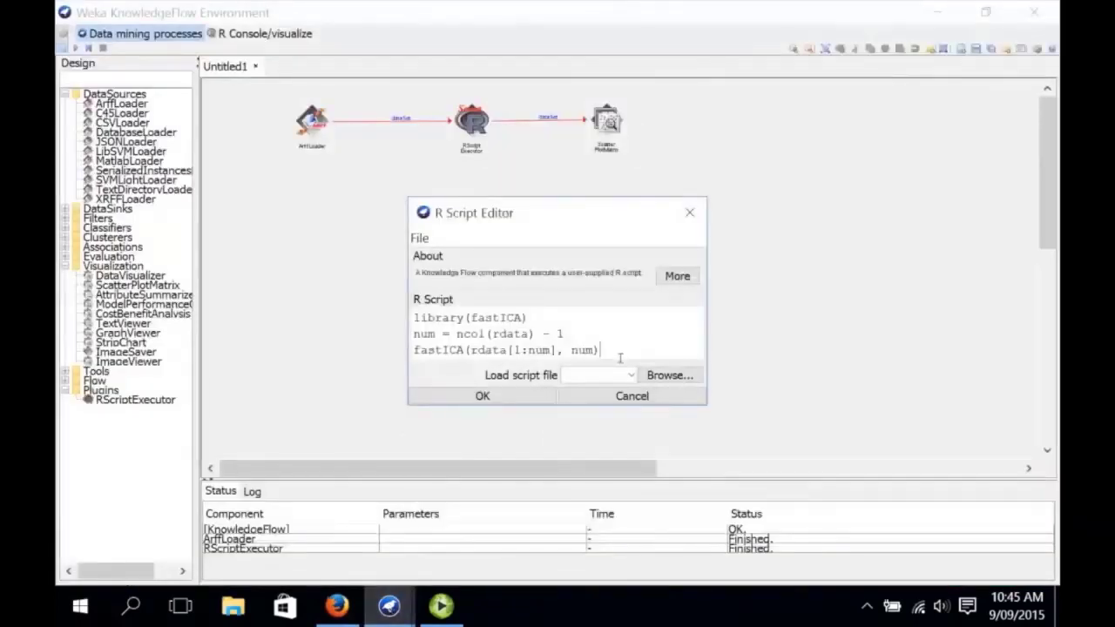
text($S)
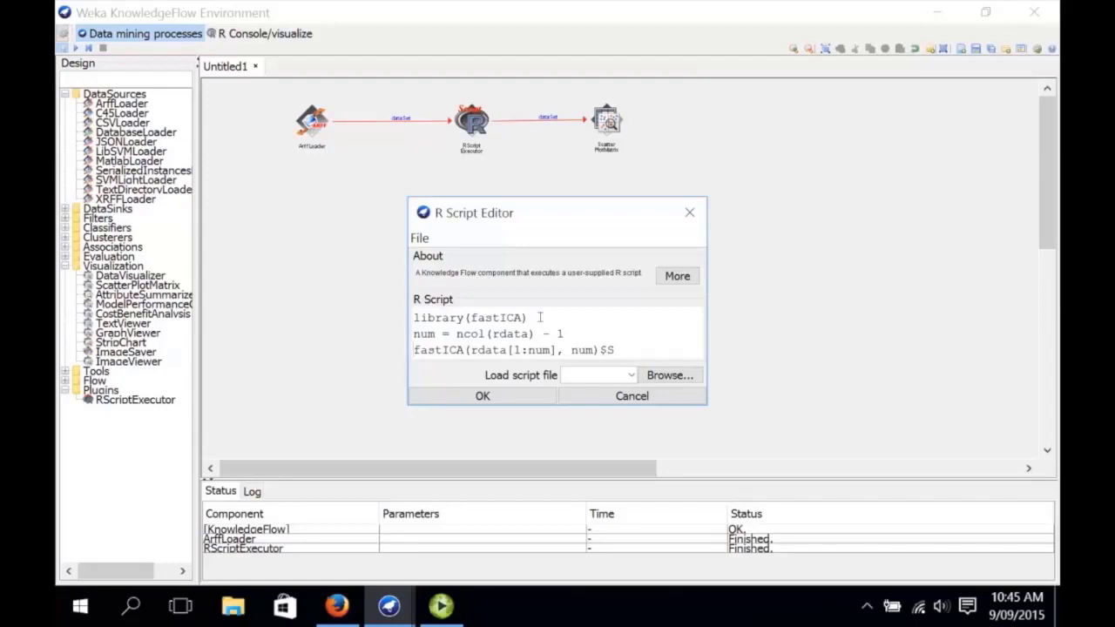
Step: Wrap the script's last line as "data.frame(fastICA(rdata[1:num], num)$S)" and accept the script
text(data.fram)
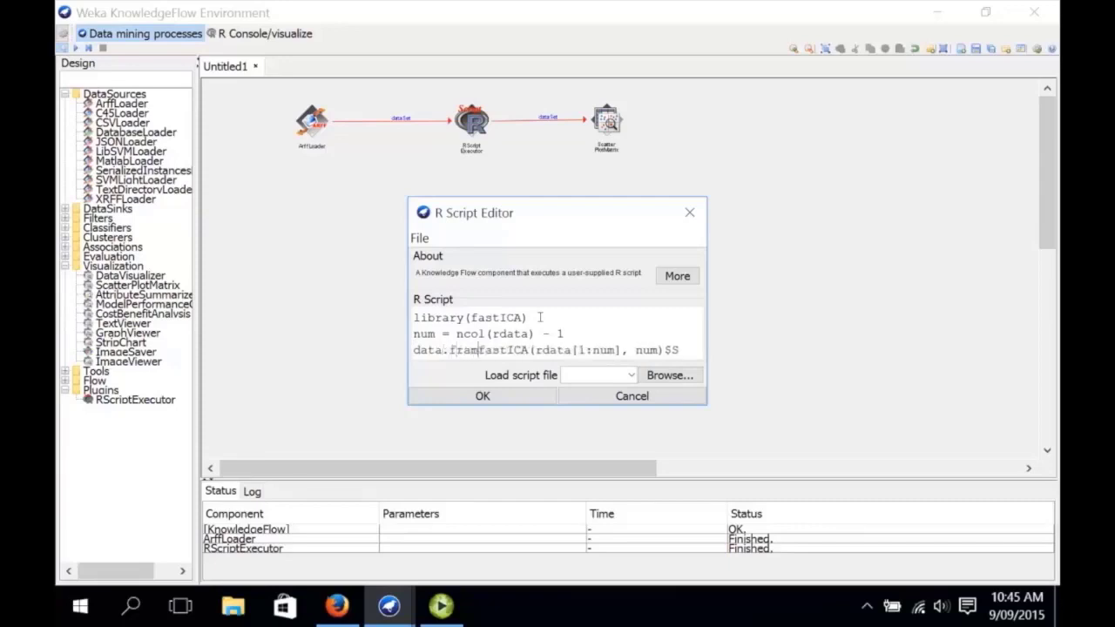
text(e()
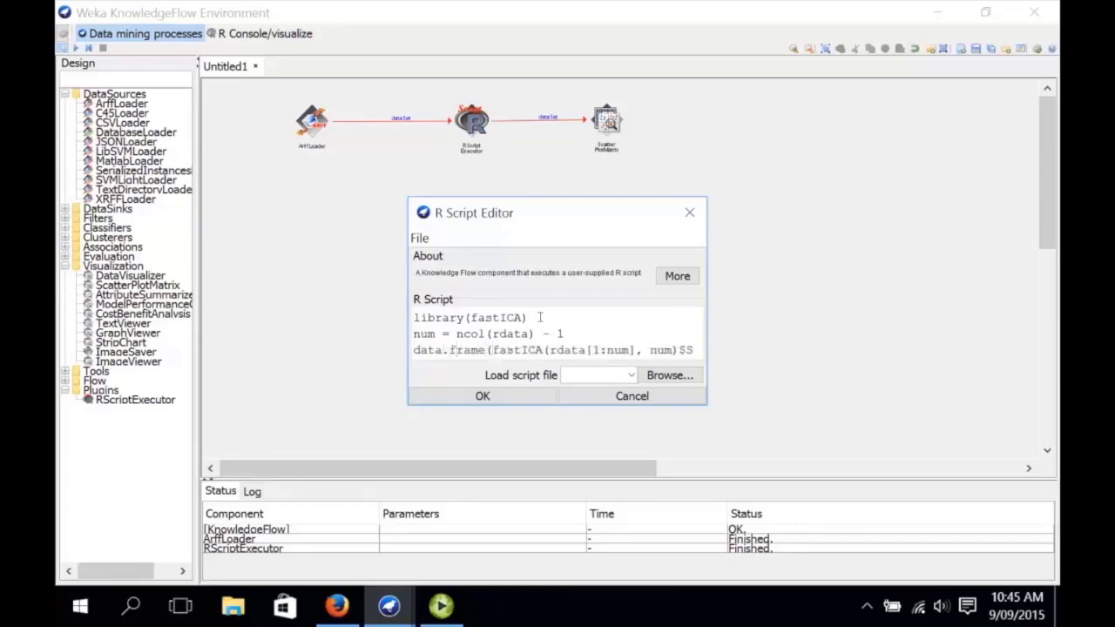
key(Right)
key(Right)
key(Right)
key(Right)
key(Right)
key(Right)
key(Right)
key(Right)
key(Right)
key(Right)
key(Right)
key(Right)
key(Right)
key(Right)
key(Right)
key(Right)
key(Right)
key(Right)
key(Right)
key(Right)
text())
key(Return)
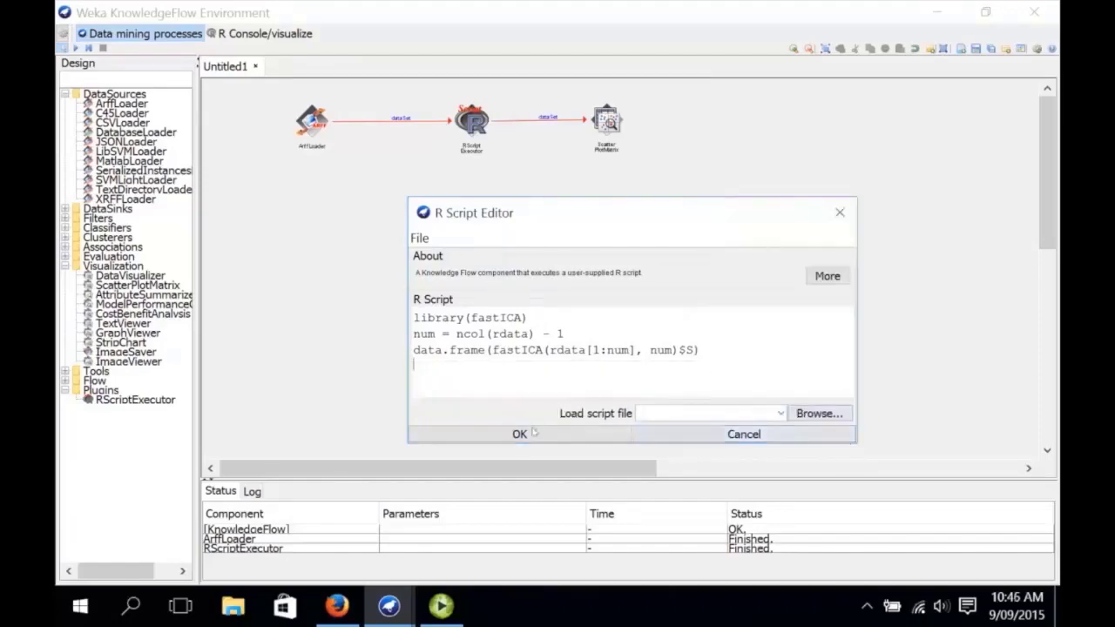
click(519, 434)
Step: View the scatter plot matrix in an enlarged window with the point size set to 6, and close it
right_click(608, 118)
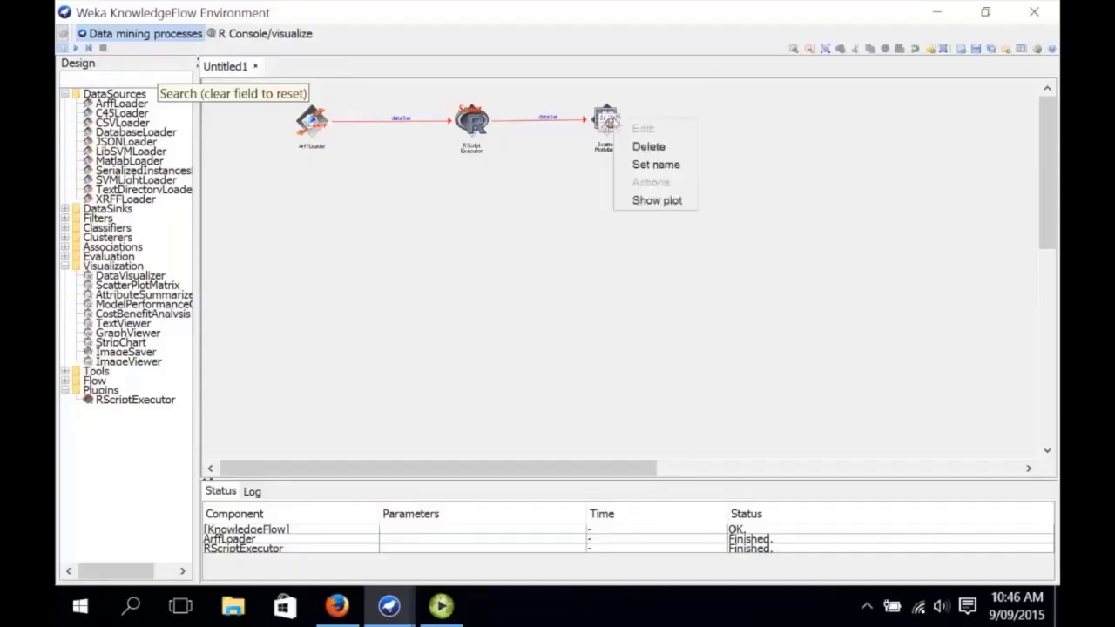
click(646, 202)
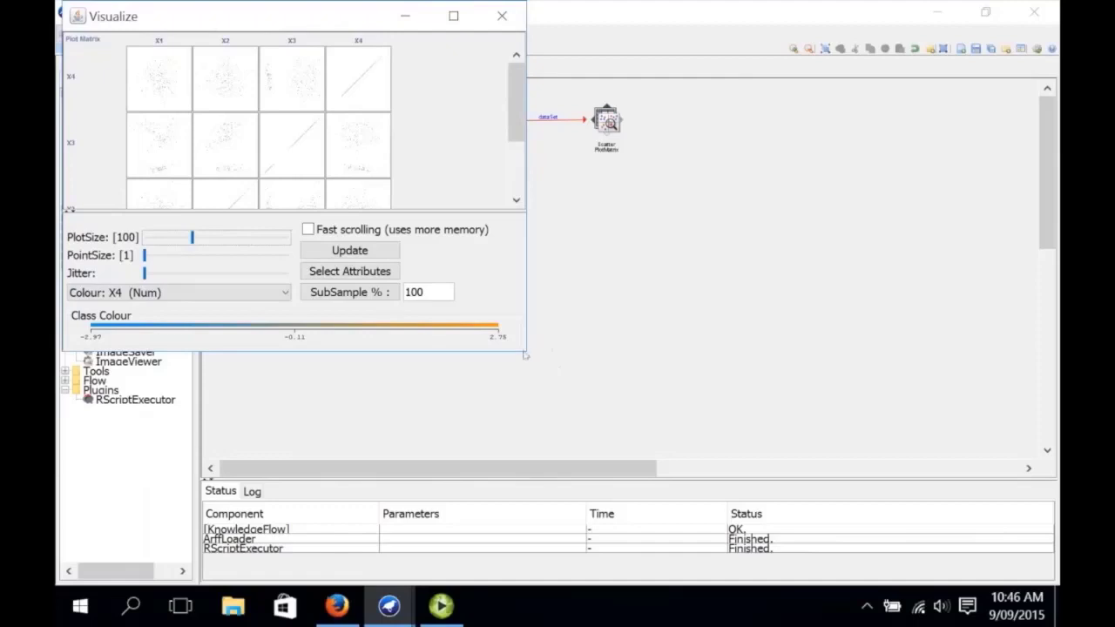
drag(526, 355, 875, 458)
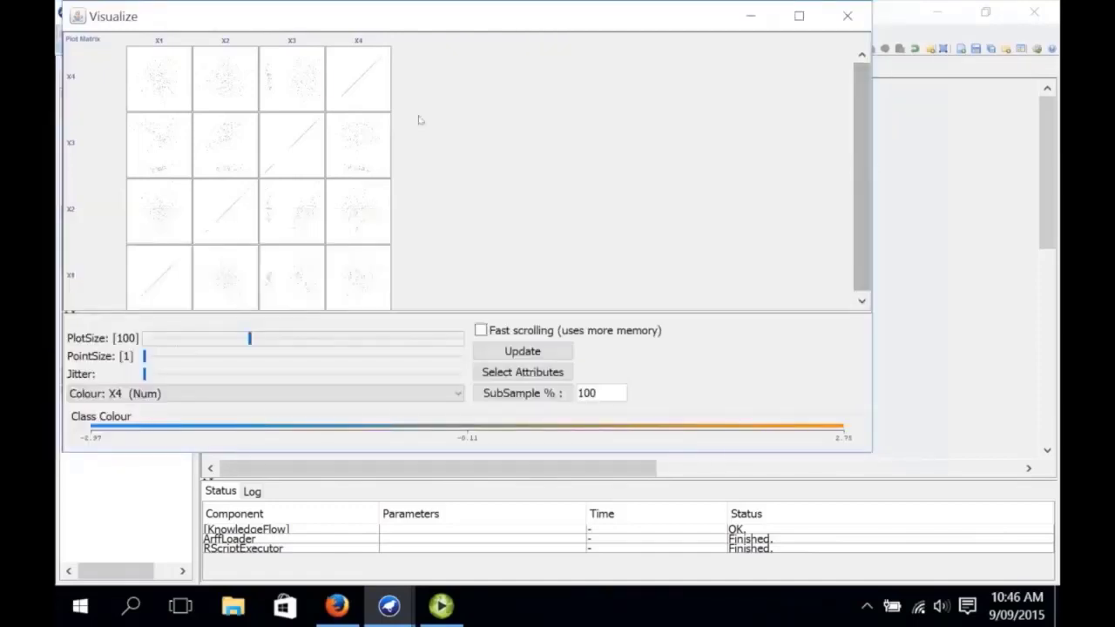
drag(143, 356, 320, 356)
click(523, 351)
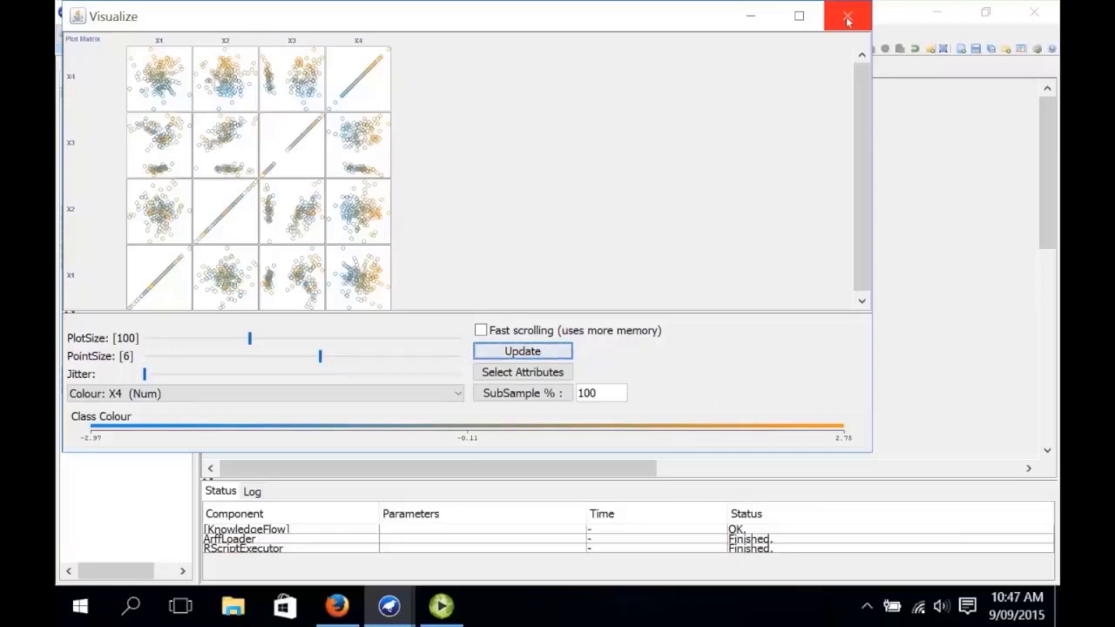
click(847, 19)
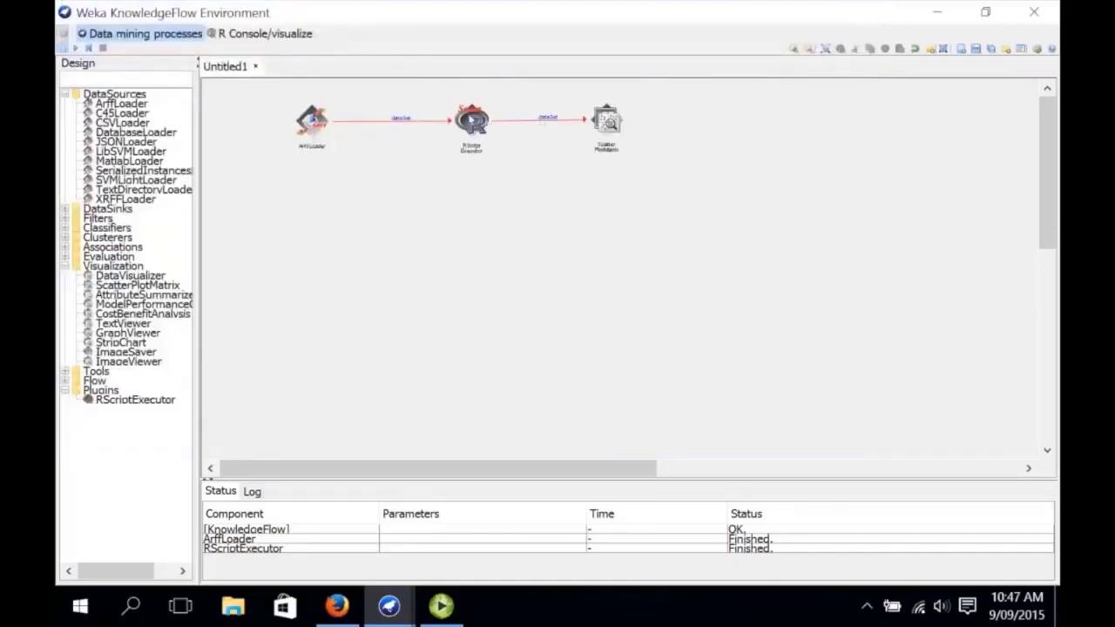
Step: In the RScriptExecutor's script, assign the data frame to "d" and add the final line "cbind(d, rdata[num + 1])"
right_click(473, 119)
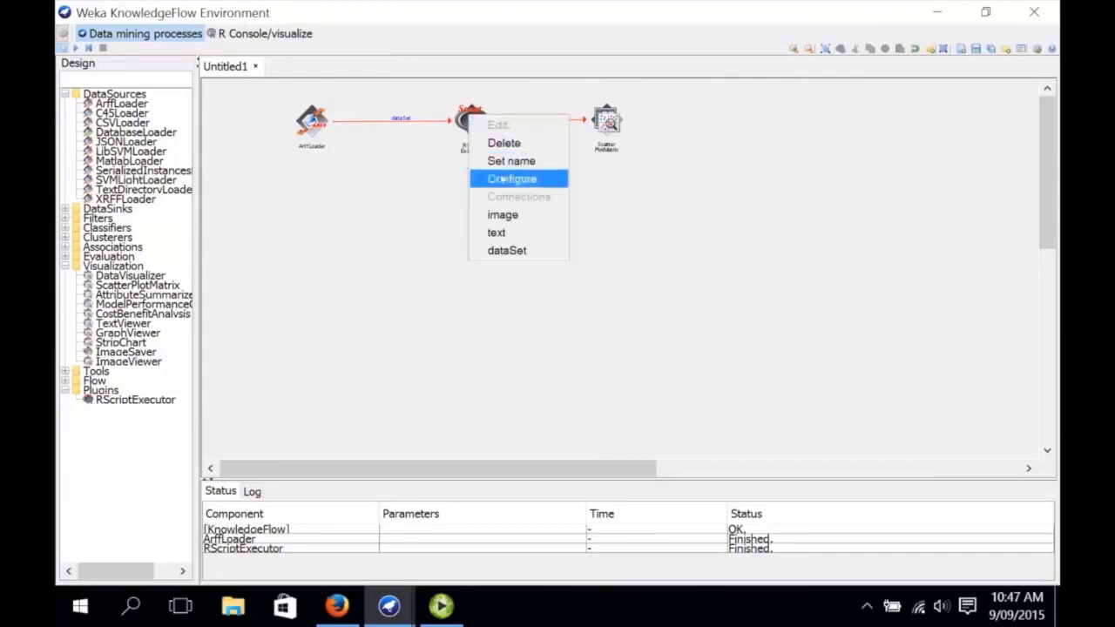
click(503, 178)
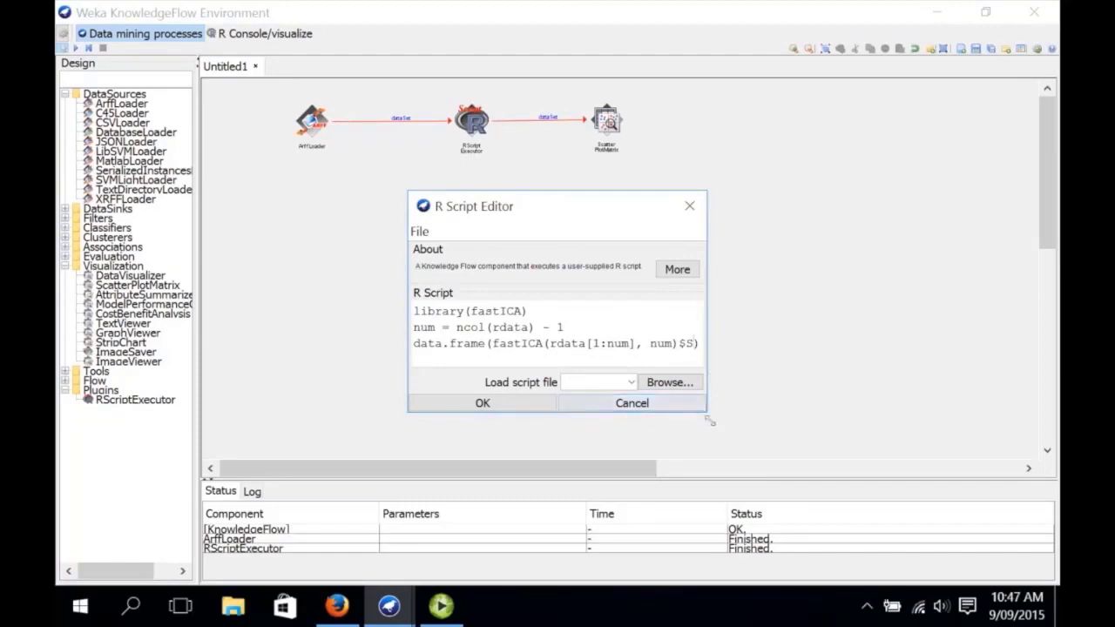
drag(709, 417, 752, 453)
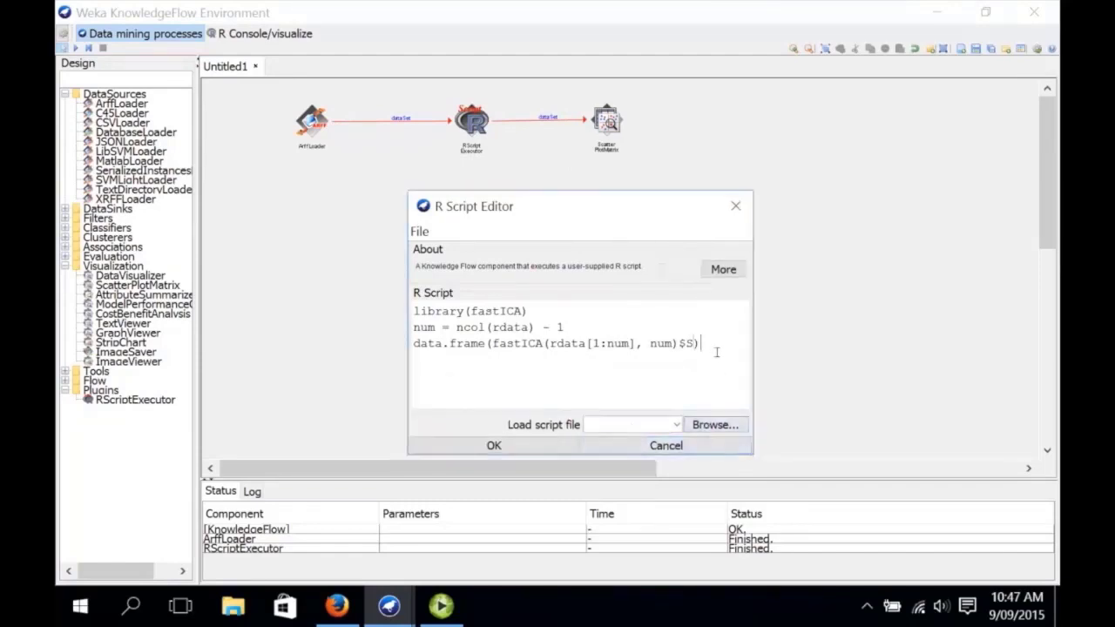
text(cbind()
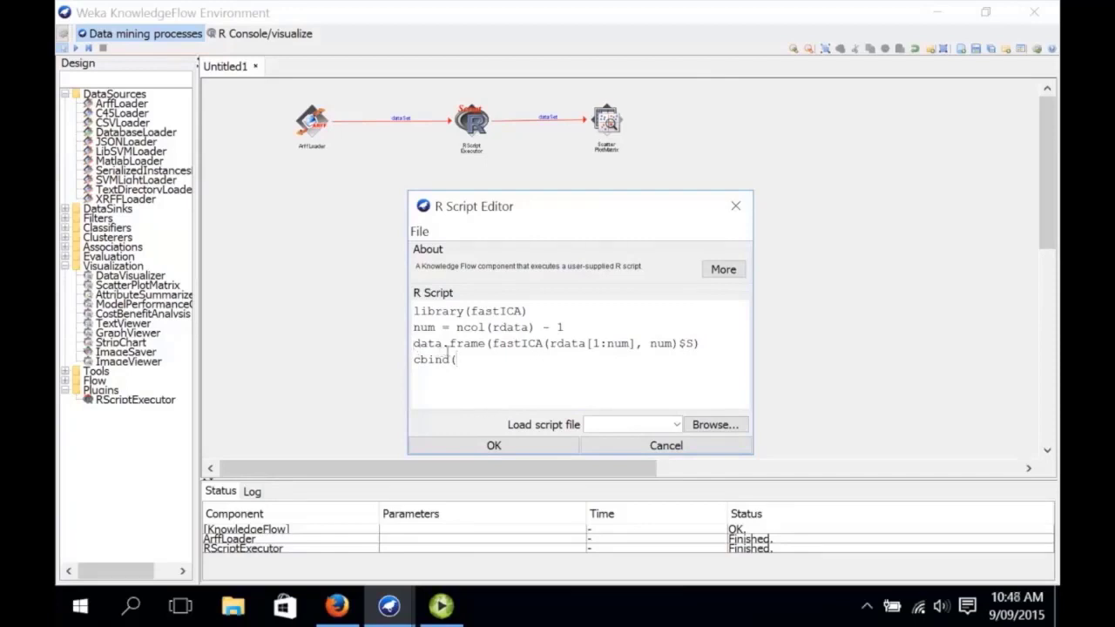
key(Up)
key(Home)
text(d =)
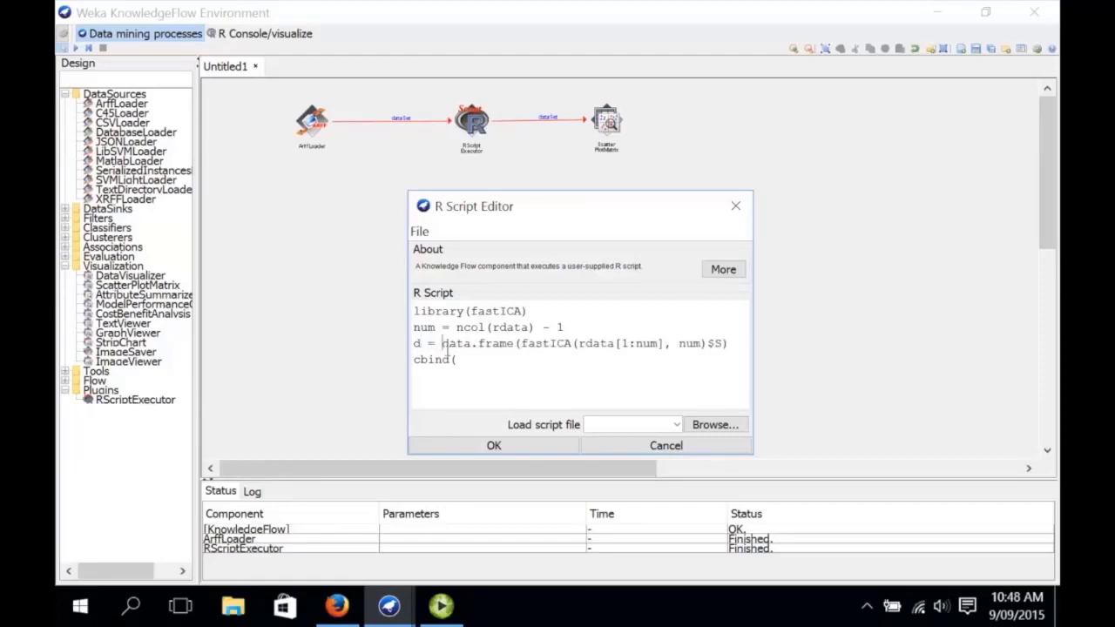
click(477, 370)
text(d, rdata[])num )
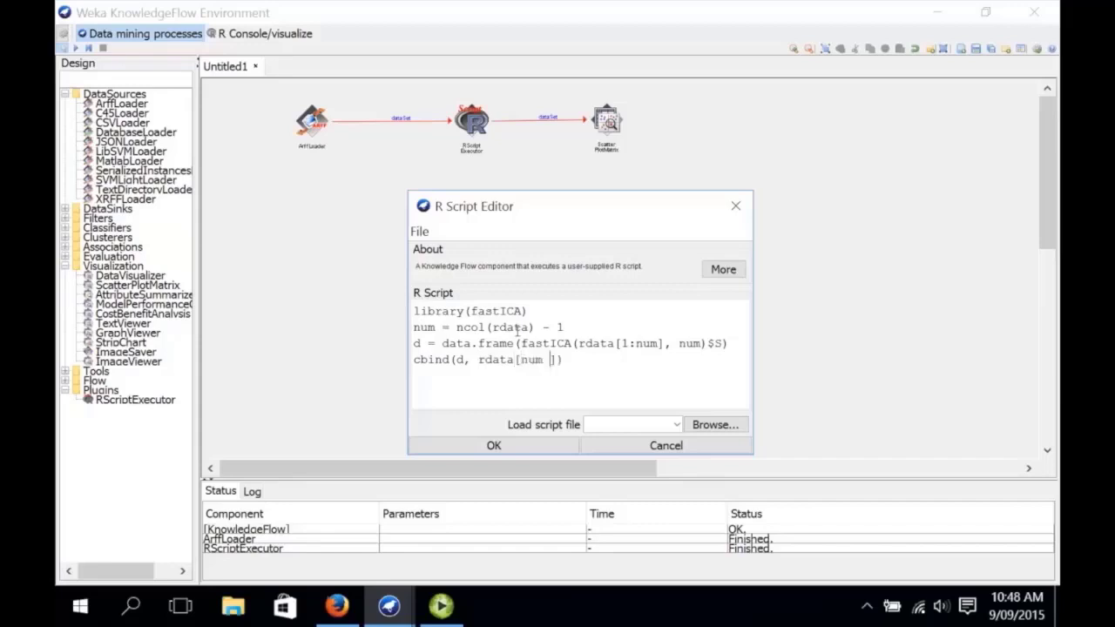
text(+ 1)
click(523, 446)
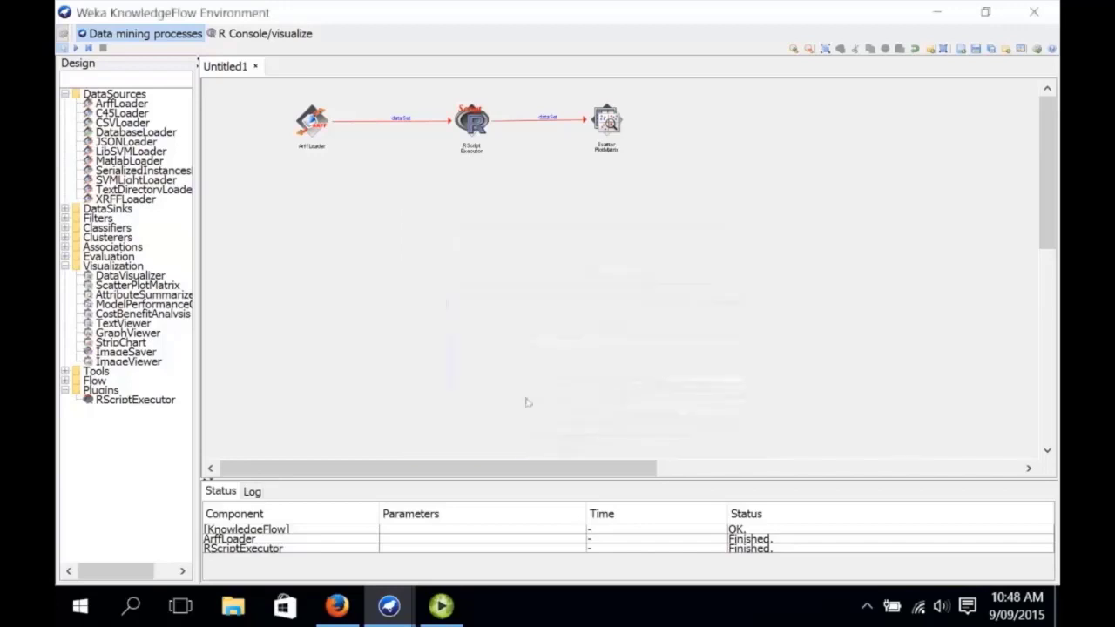
Step: Run the flow and view the scatter plot matrix in an enlarged window, closing it when finished
click(75, 48)
right_click(619, 120)
click(633, 201)
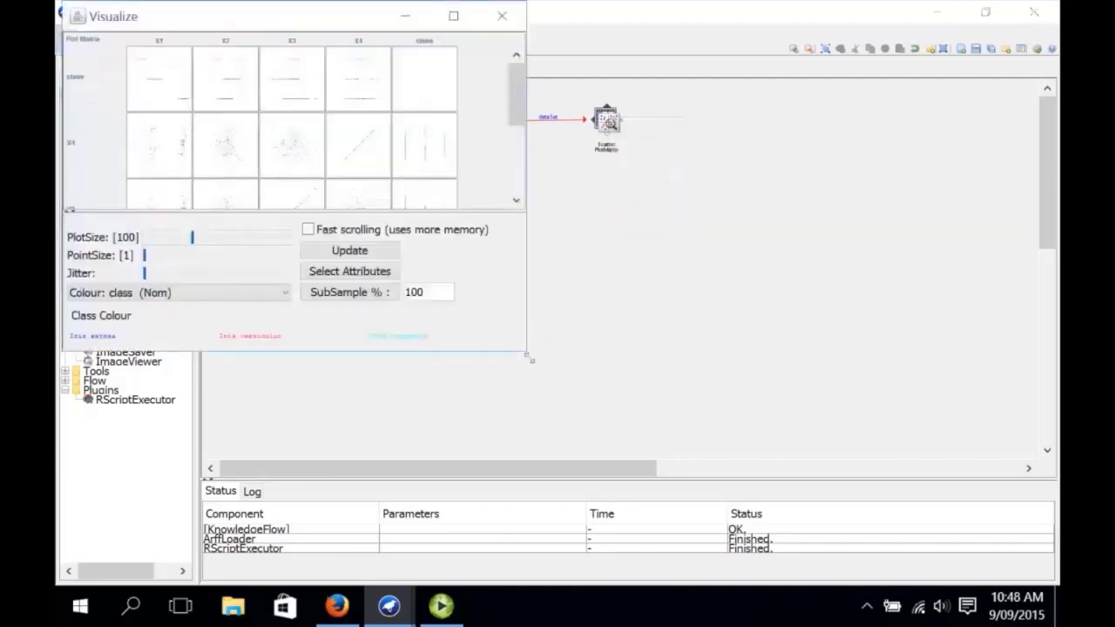
drag(530, 357, 678, 466)
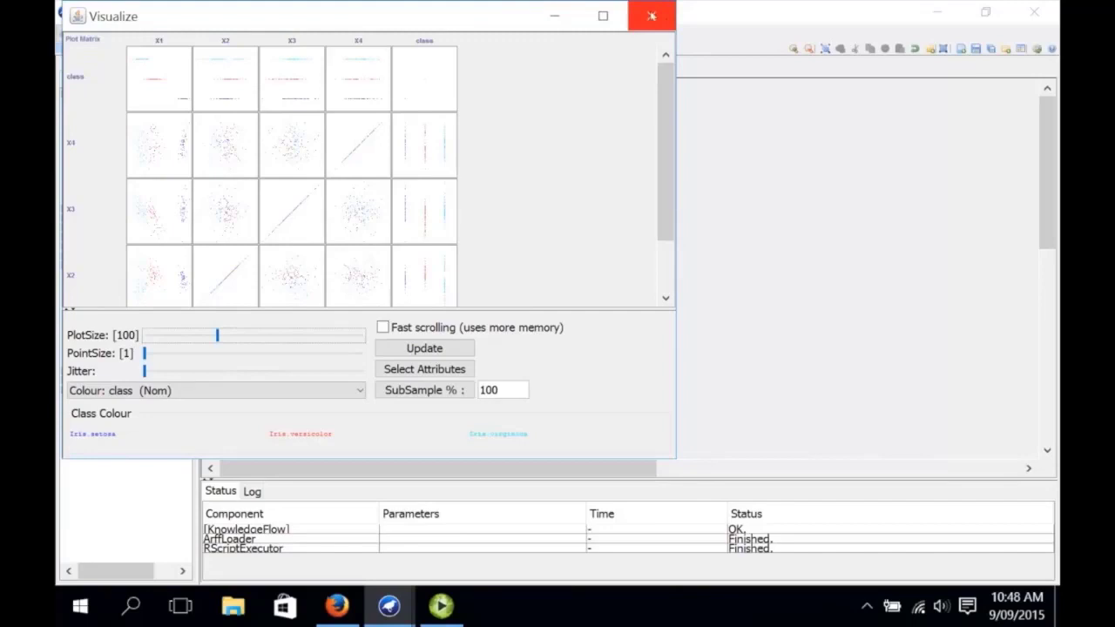
click(651, 16)
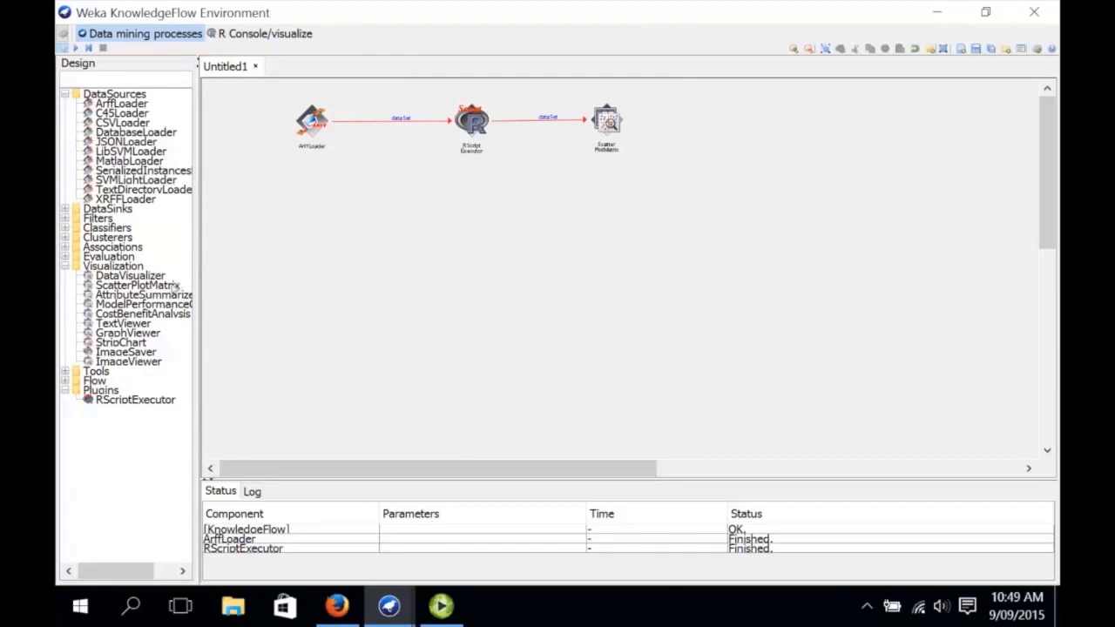
Step: Place a ClassAssigner below the RScriptExecutor and feed it the executor's output through a dataSet connection
double_click(109, 256)
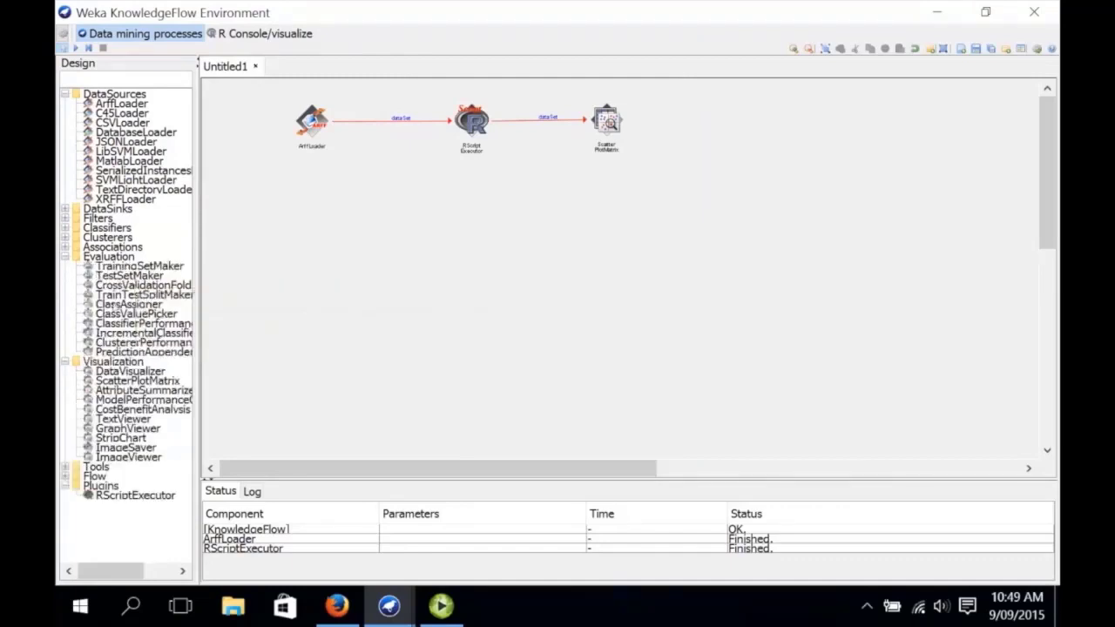
click(129, 304)
click(483, 208)
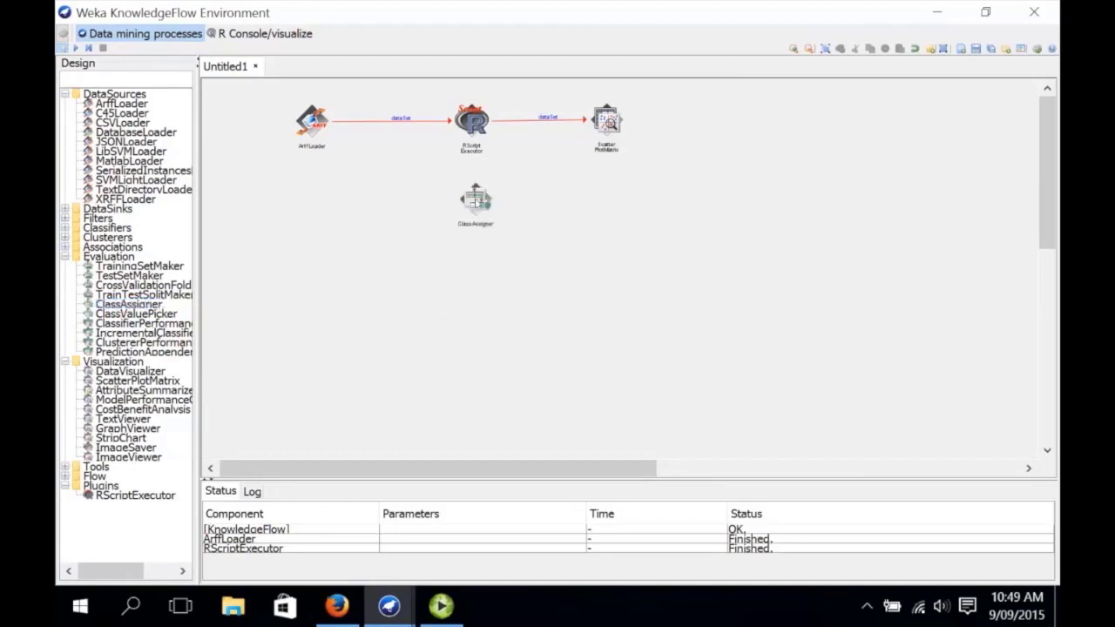
right_click(472, 124)
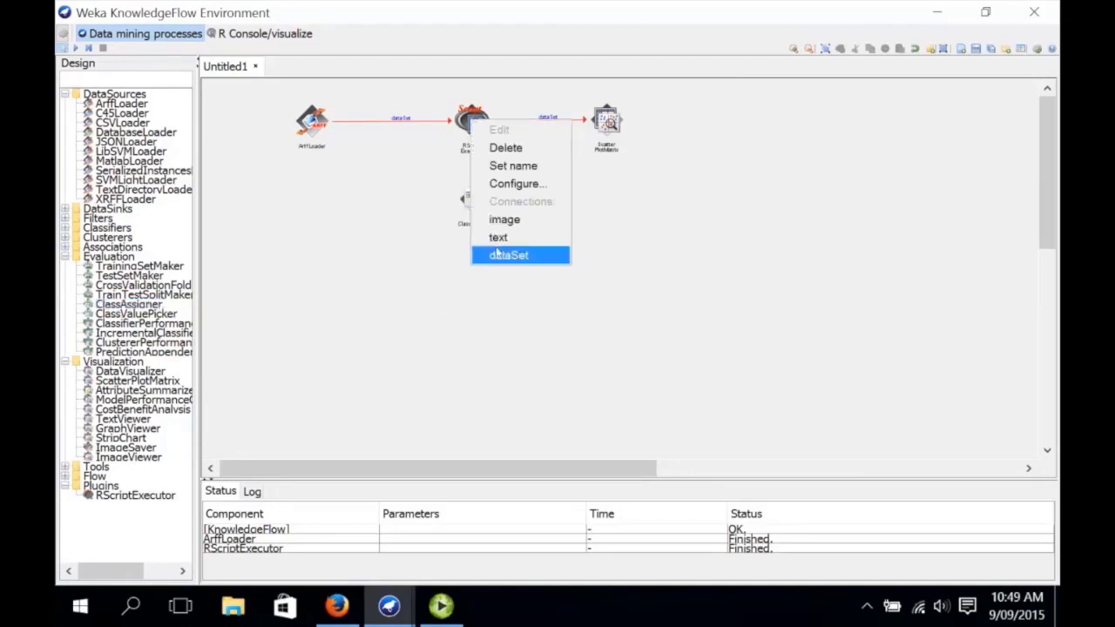
click(498, 254)
click(474, 200)
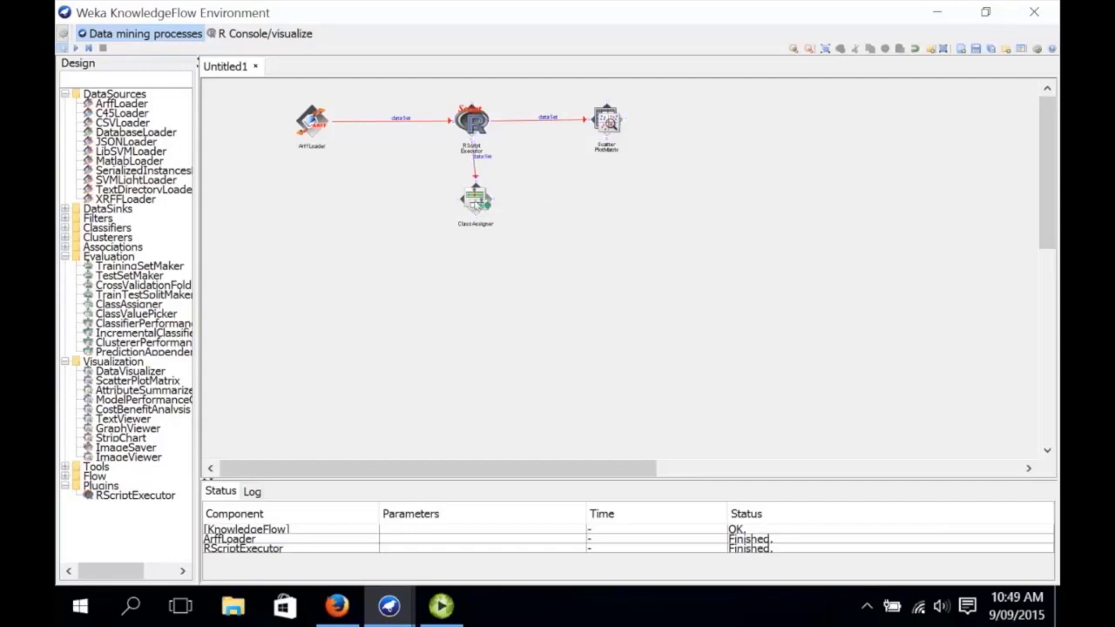
Step: Check the ClassAssigner's configuration and accept "last" as the class column
right_click(475, 203)
click(493, 265)
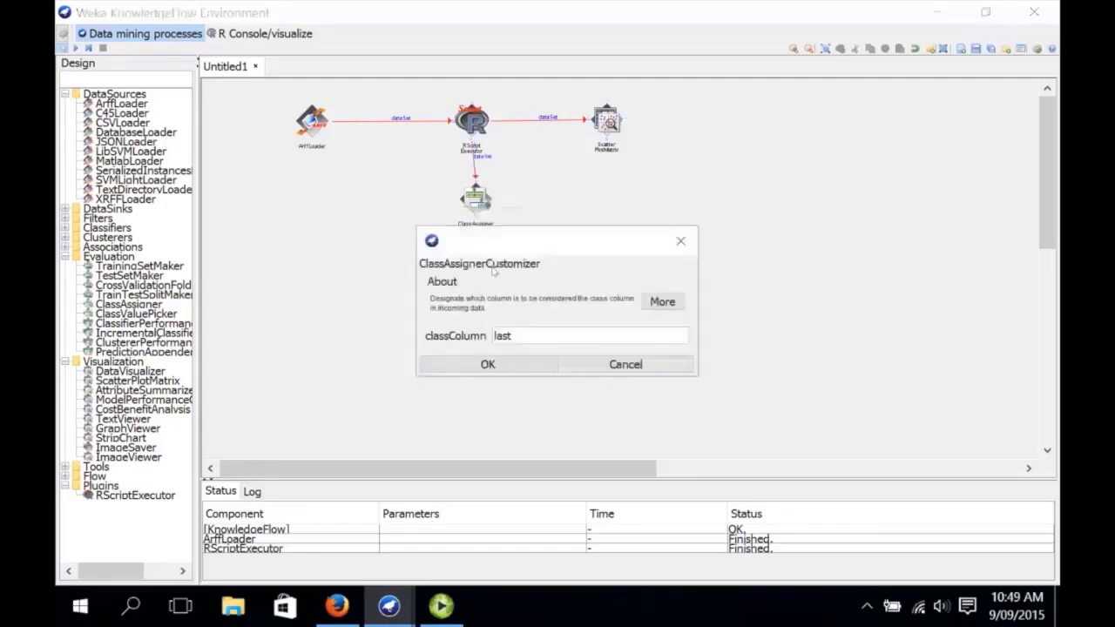
click(532, 361)
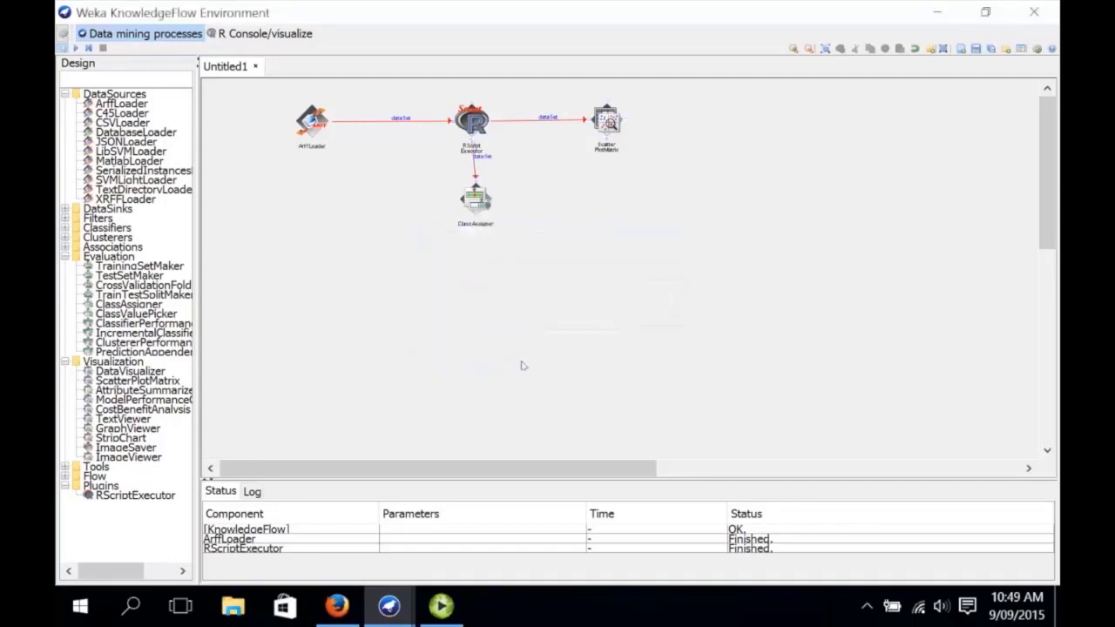
Step: Place a CrossValidationFoldMaker below the ClassAssigner and link the two with a dataSet connection
click(131, 285)
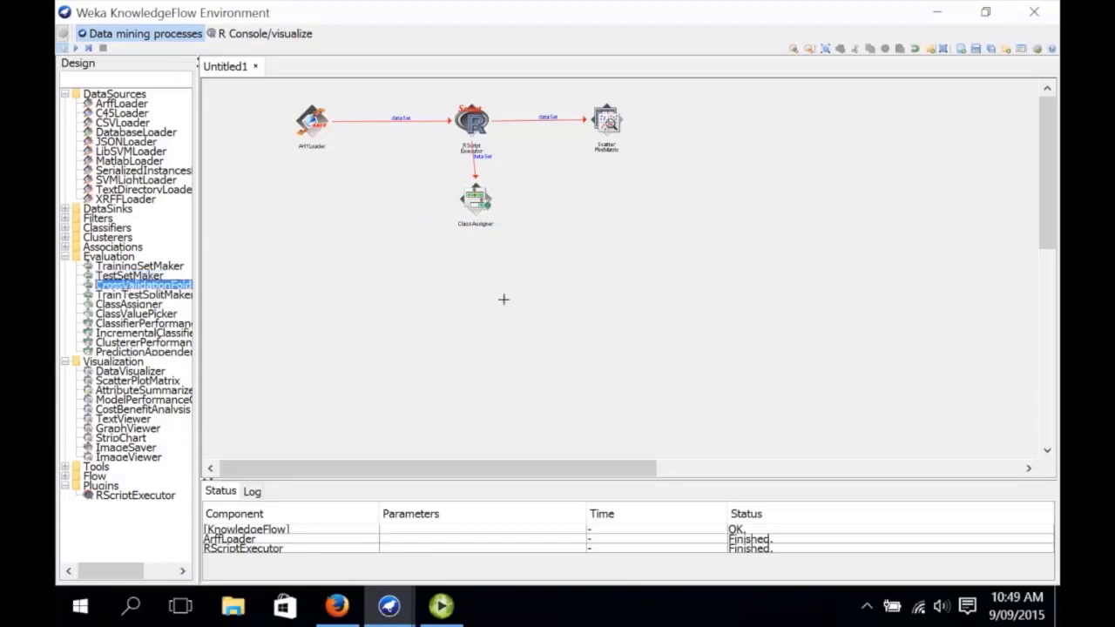
click(479, 280)
right_click(479, 202)
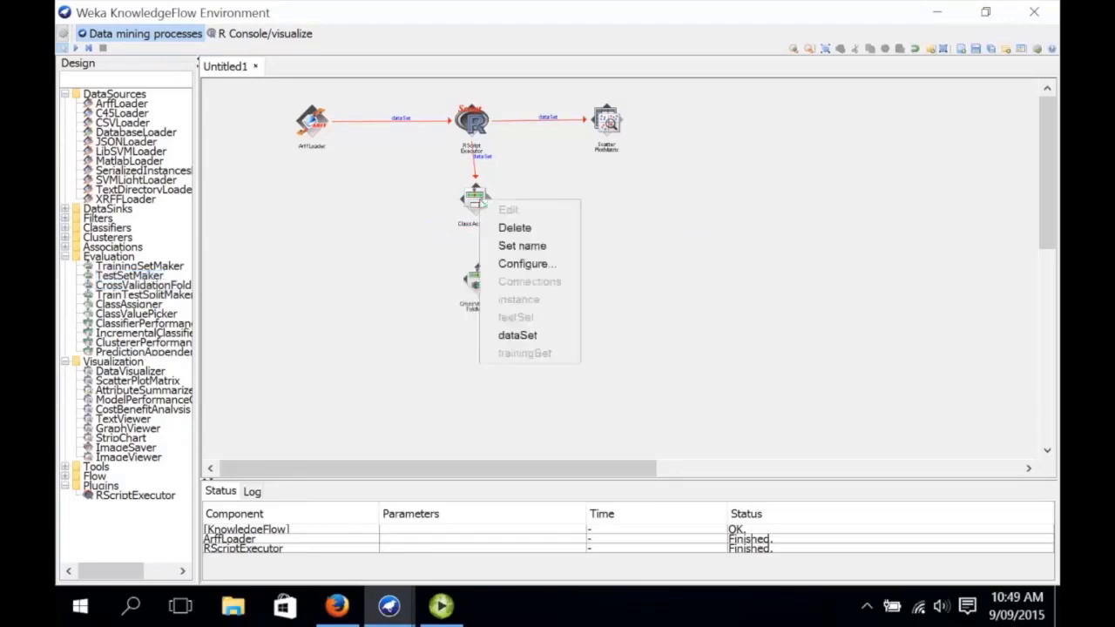
click(518, 335)
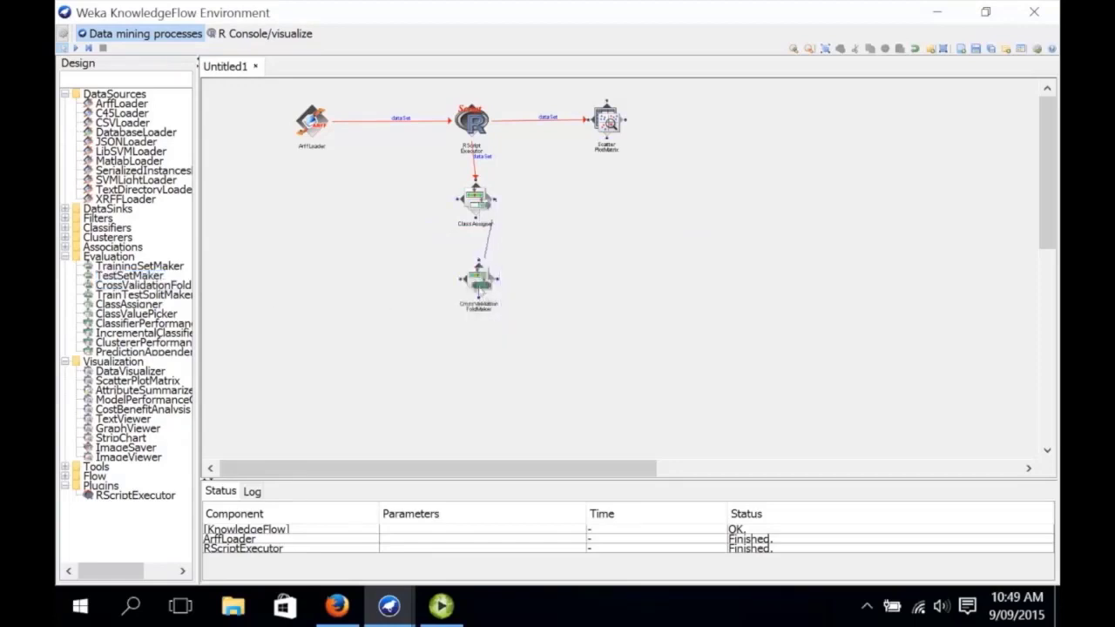
click(478, 283)
drag(480, 286, 477, 291)
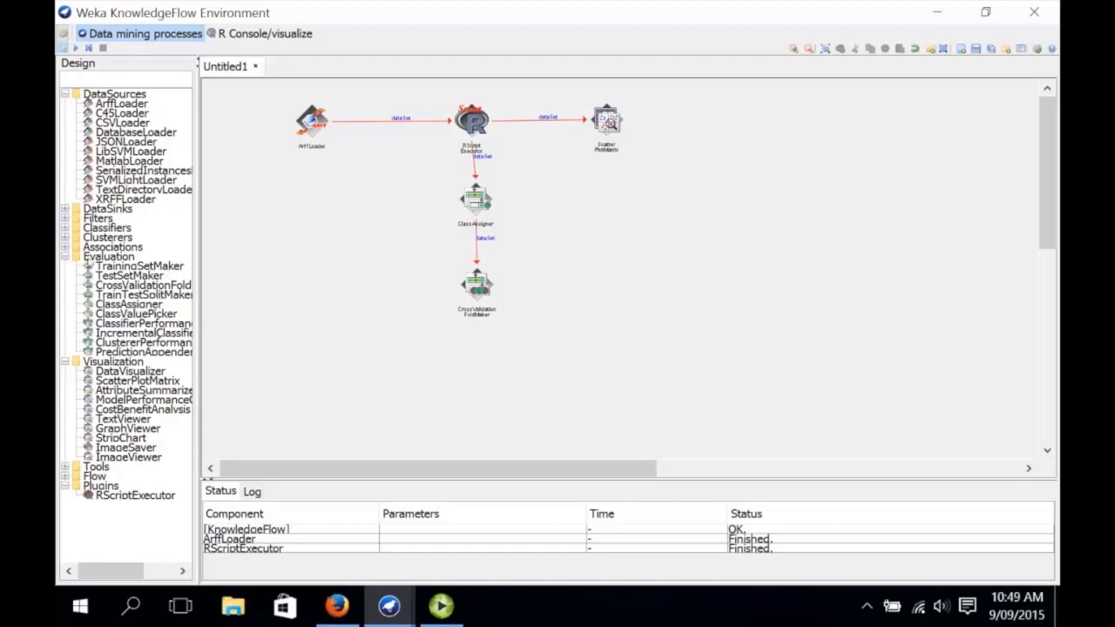
Step: Place a NaiveBayes classifier below the CrossValidationFoldMaker and feed it both the trainingSet and testSet connections
click(65, 228)
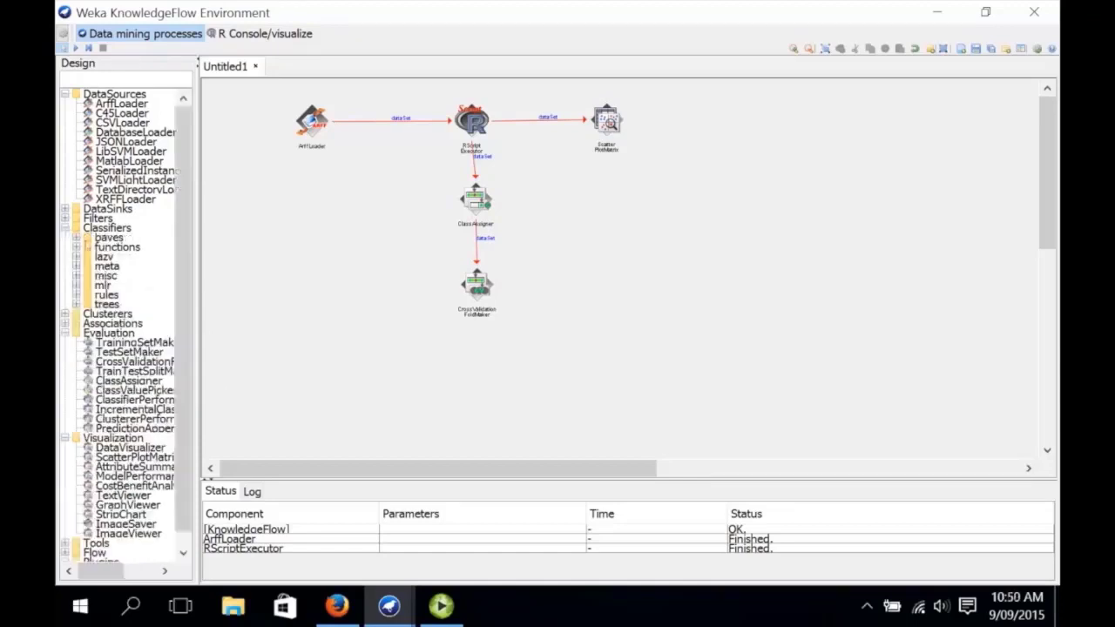
click(75, 238)
click(135, 257)
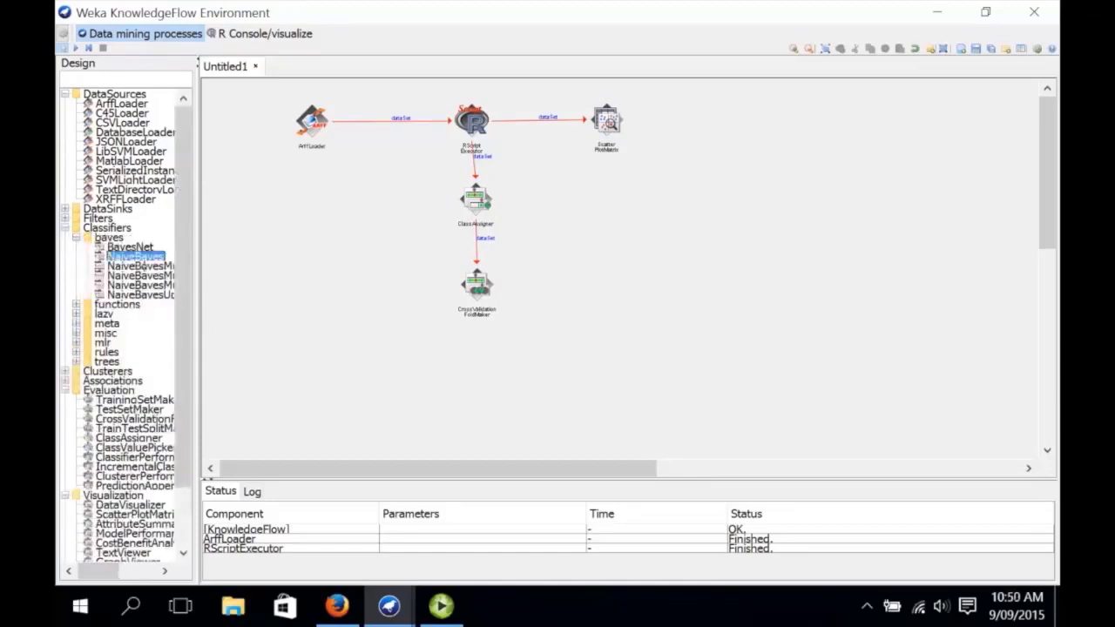
click(478, 366)
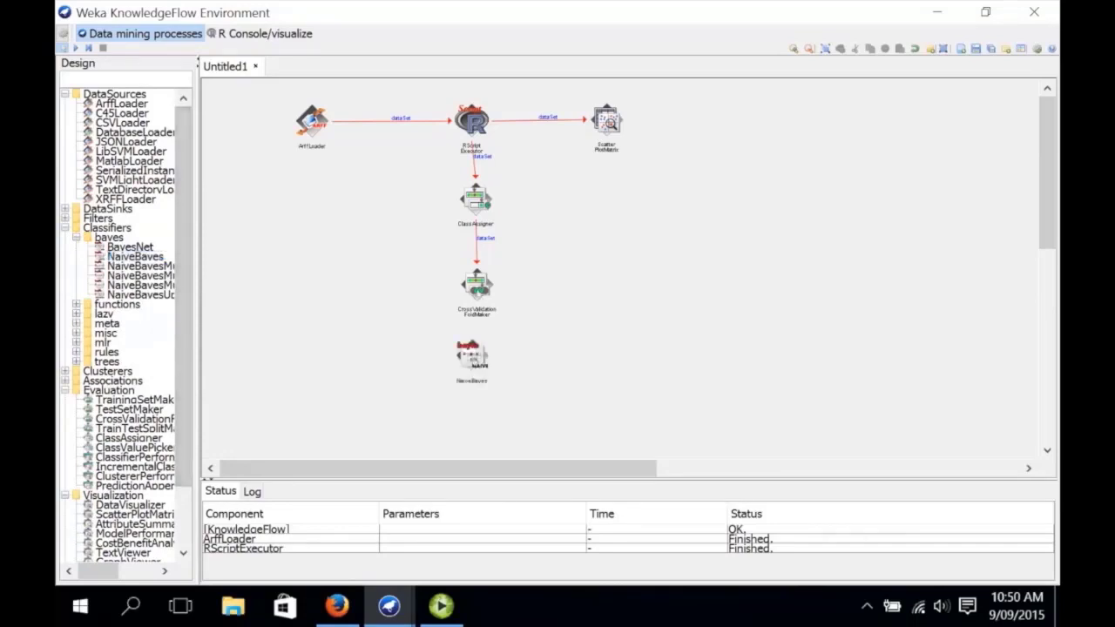
right_click(478, 291)
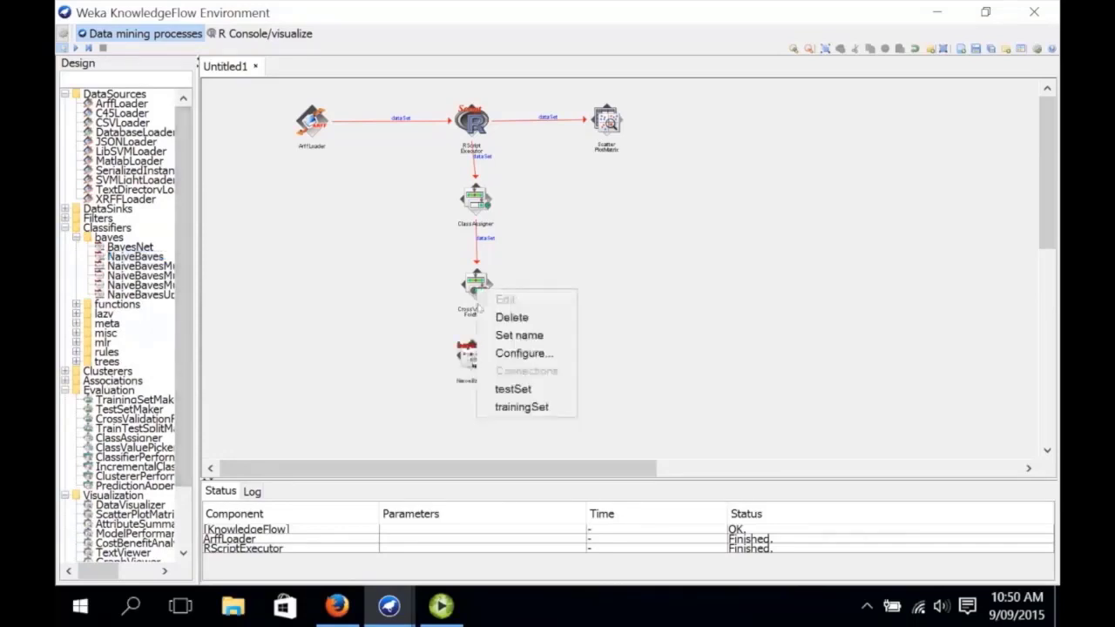
click(506, 407)
click(468, 357)
right_click(474, 291)
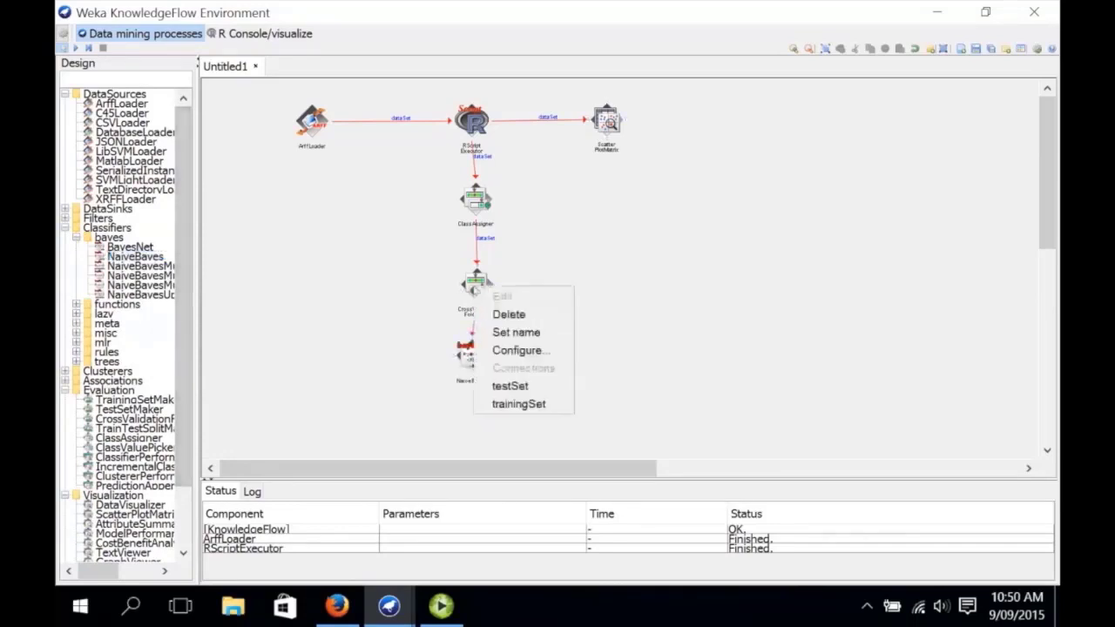
click(510, 386)
click(472, 359)
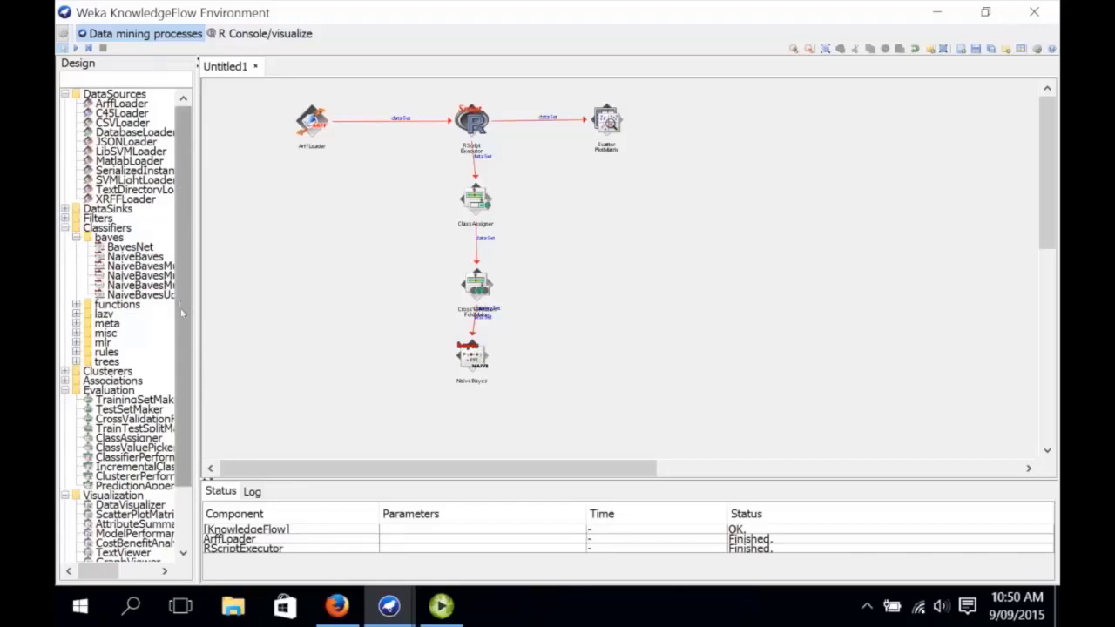
Step: Add a ClassifierPerformanceEvaluator beside NaiveBayes and link the classifier to it with a batchClassifier connection
drag(199, 325, 226, 327)
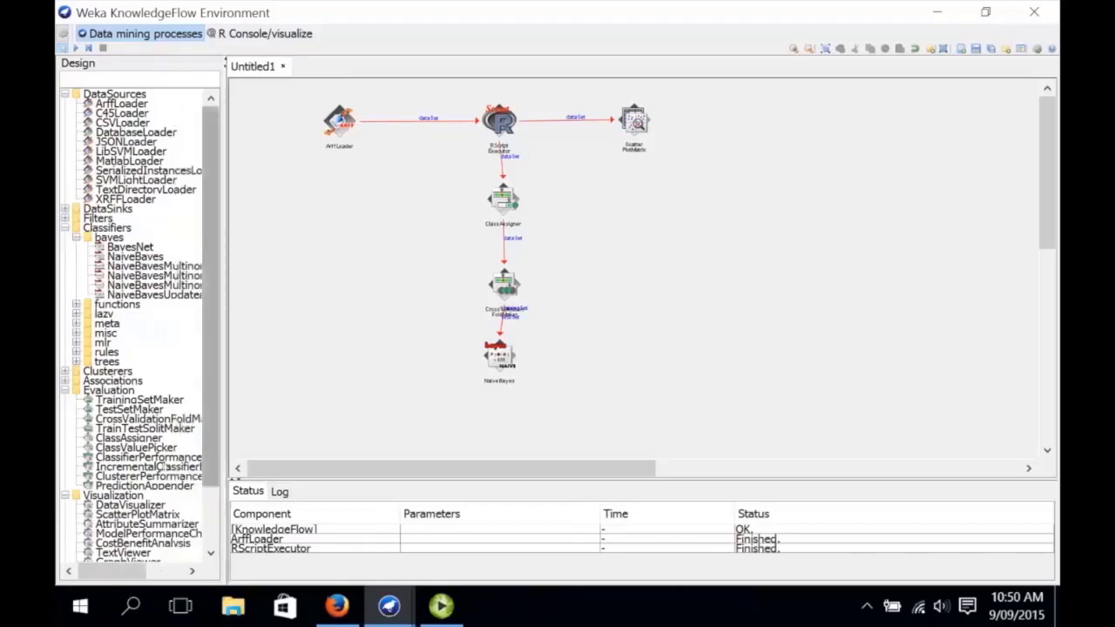
click(172, 459)
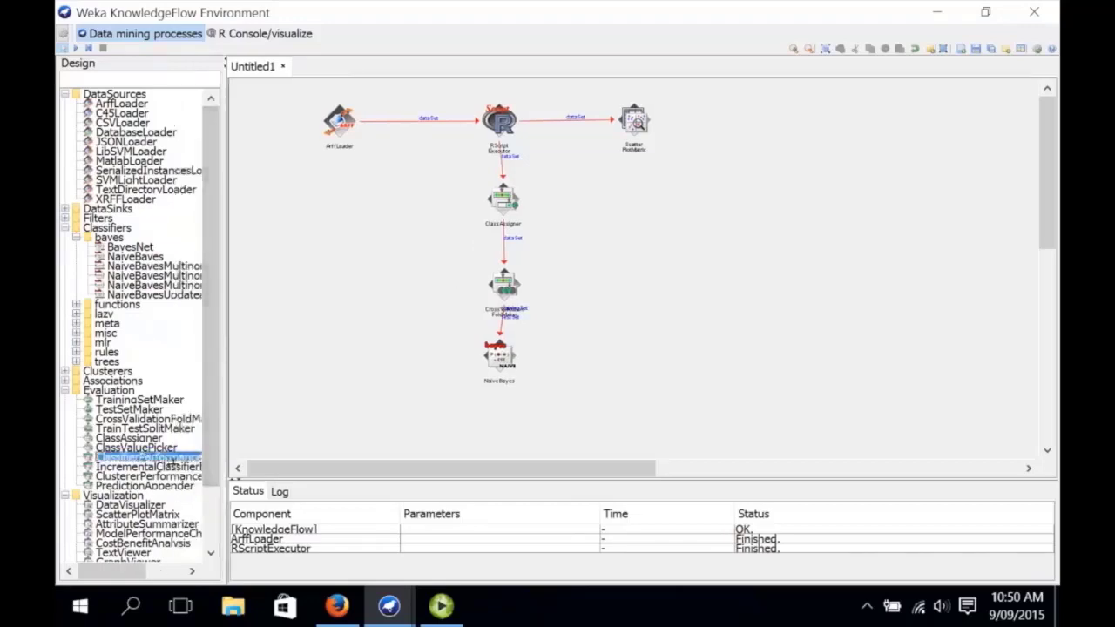
click(605, 355)
right_click(501, 357)
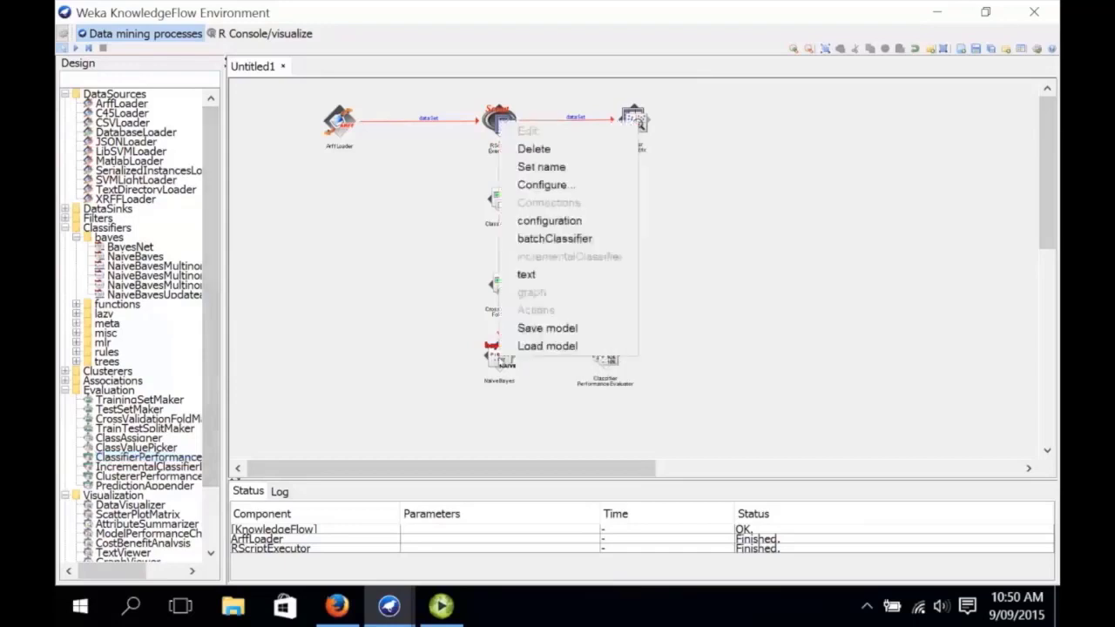
click(538, 237)
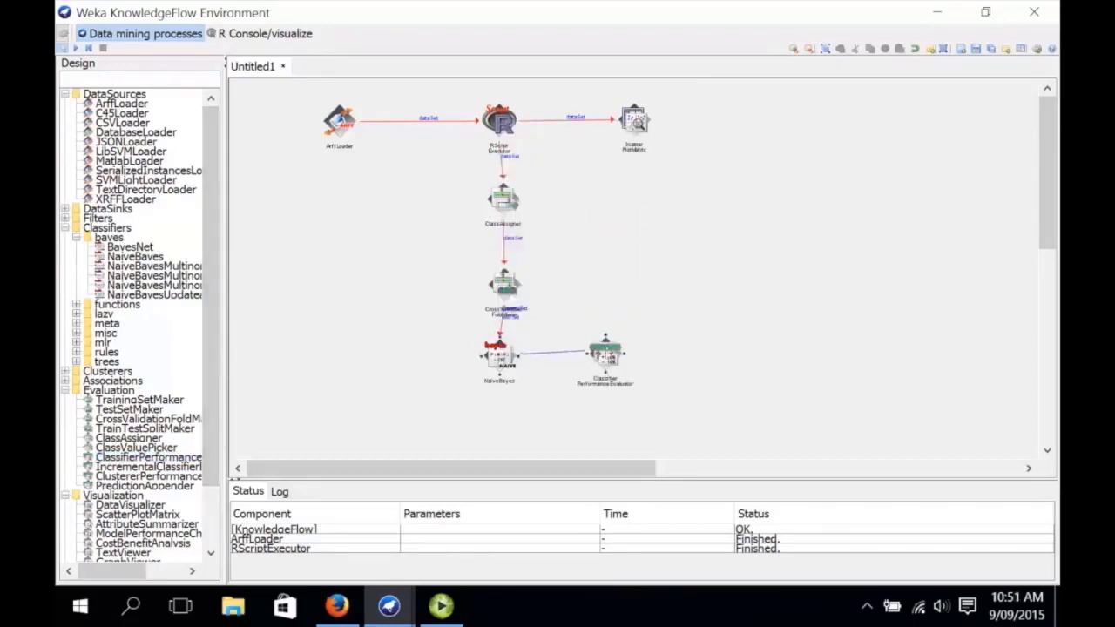
click(593, 353)
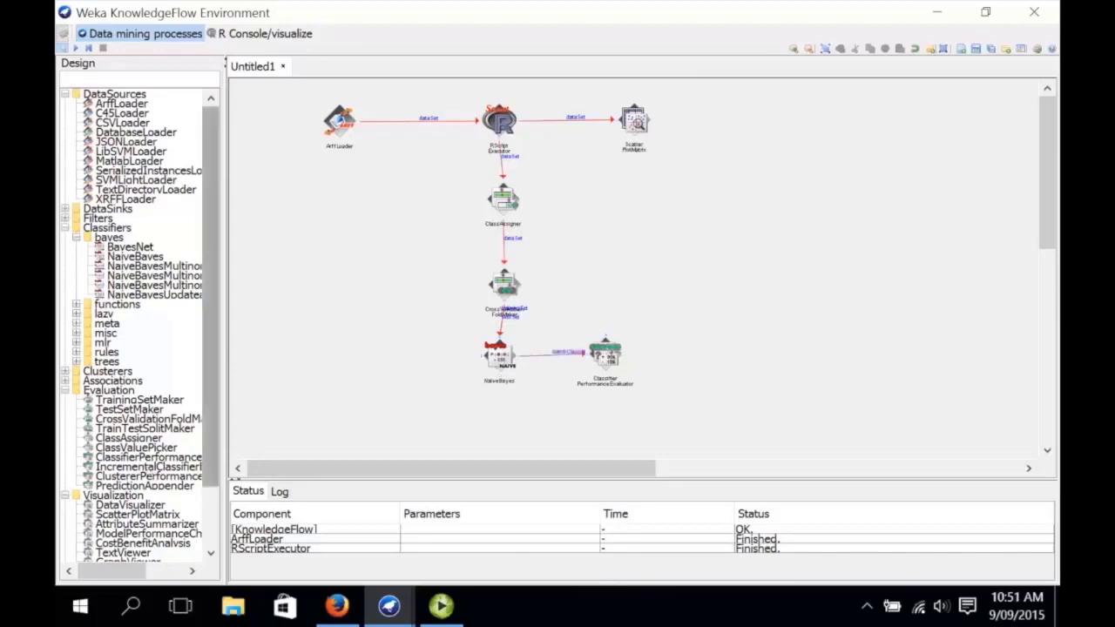
Step: Place a TextViewer beside the ClassifierPerformanceEvaluator and feed it the evaluator's text output
click(122, 552)
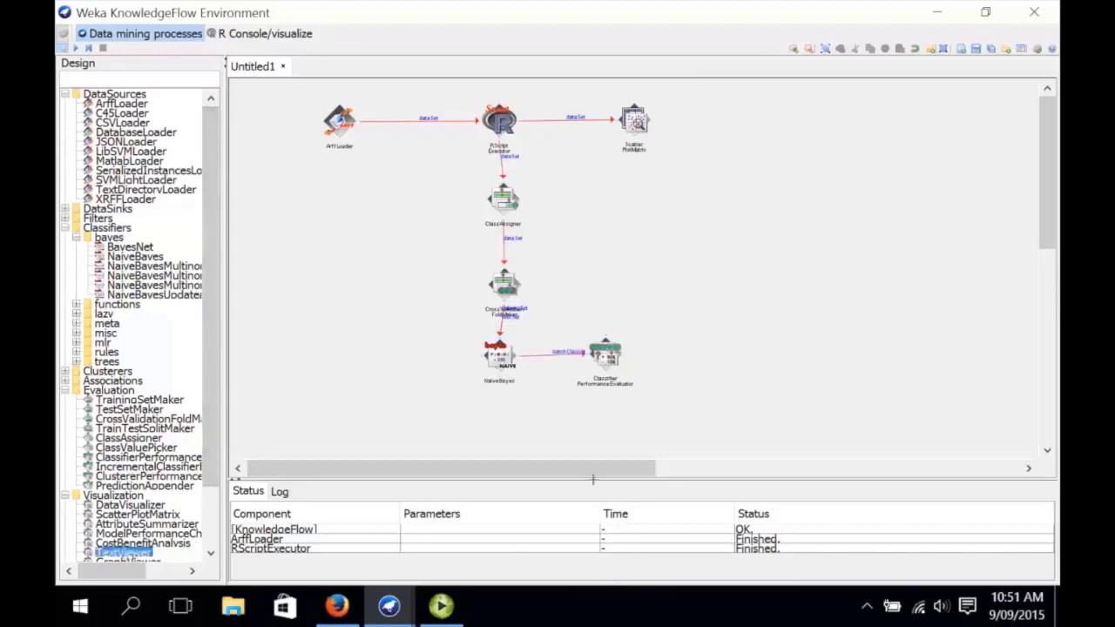
click(712, 352)
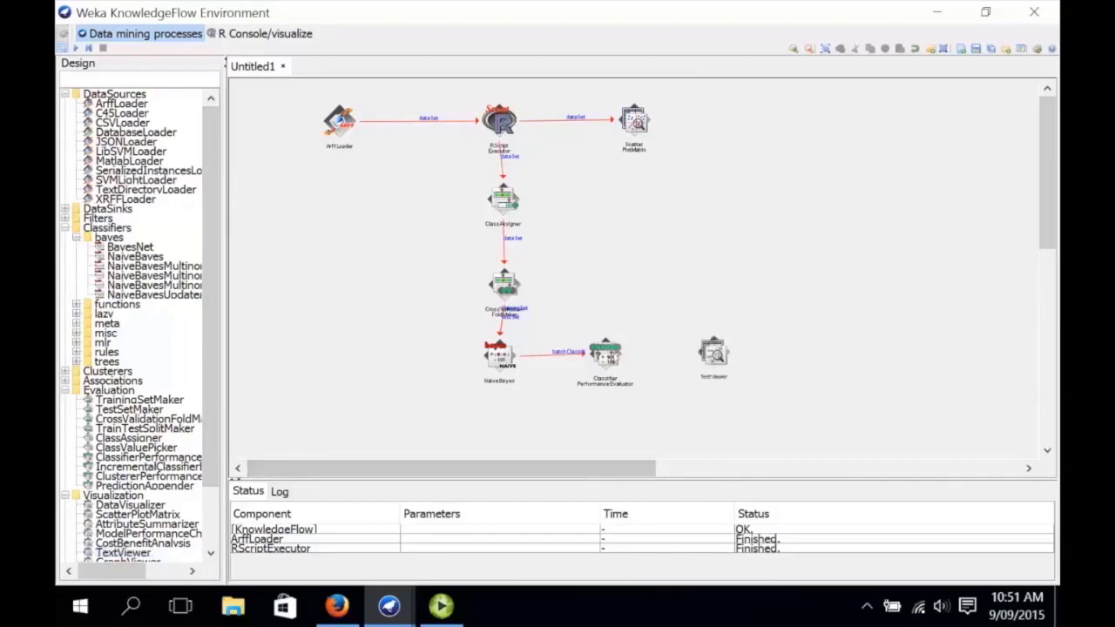
right_click(601, 359)
click(620, 473)
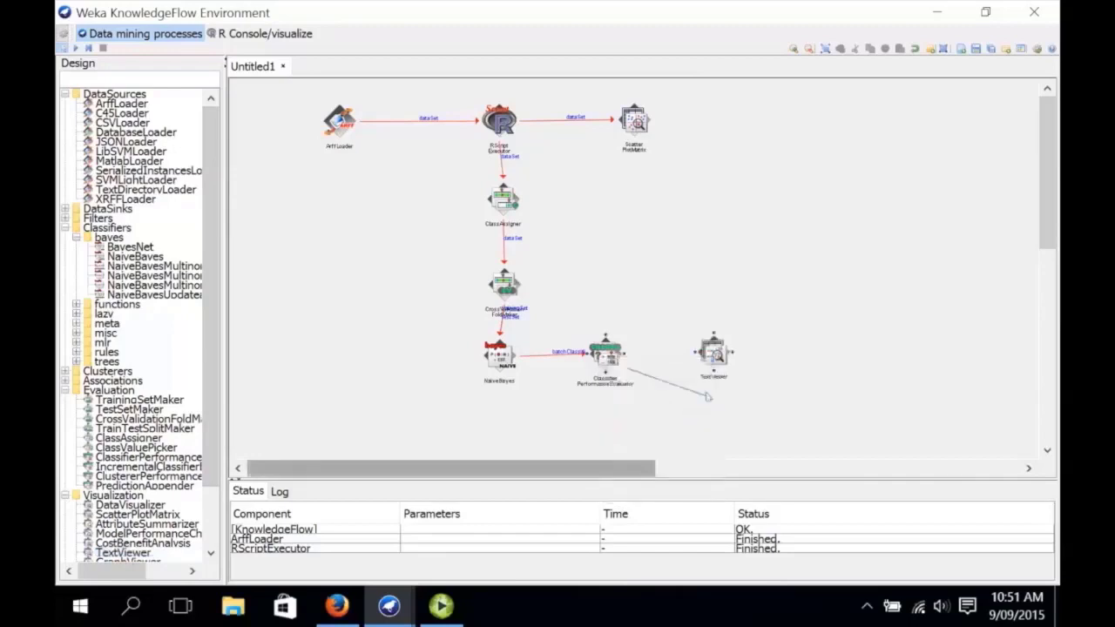
click(713, 362)
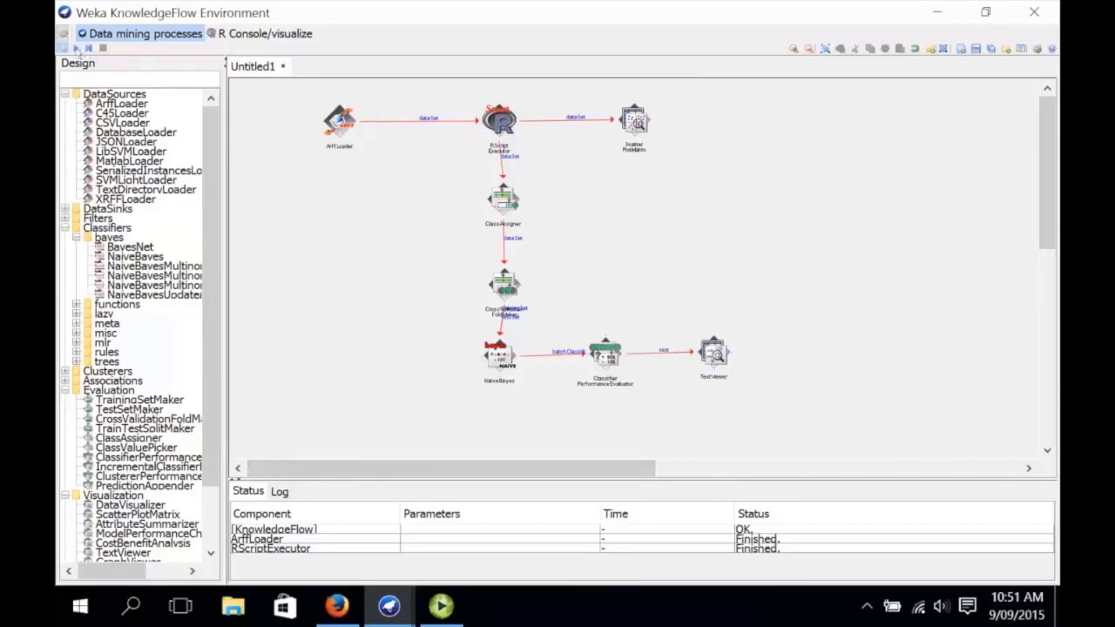
Step: Run the flow and show the TextViewer's NaiveBayes evaluation results in an enlarged window
click(76, 48)
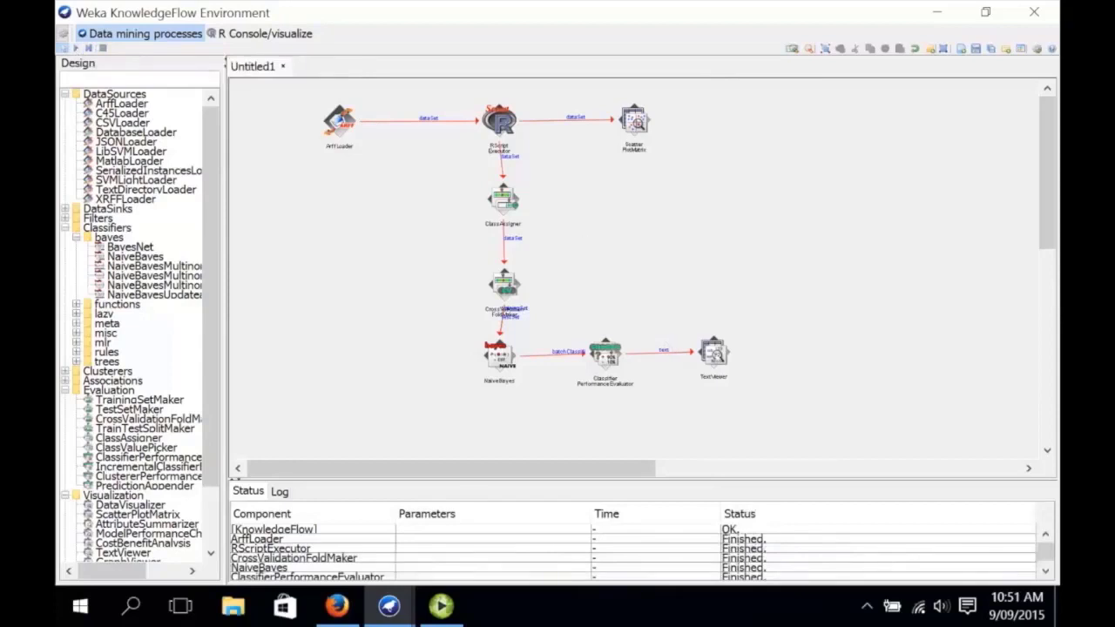
right_click(720, 353)
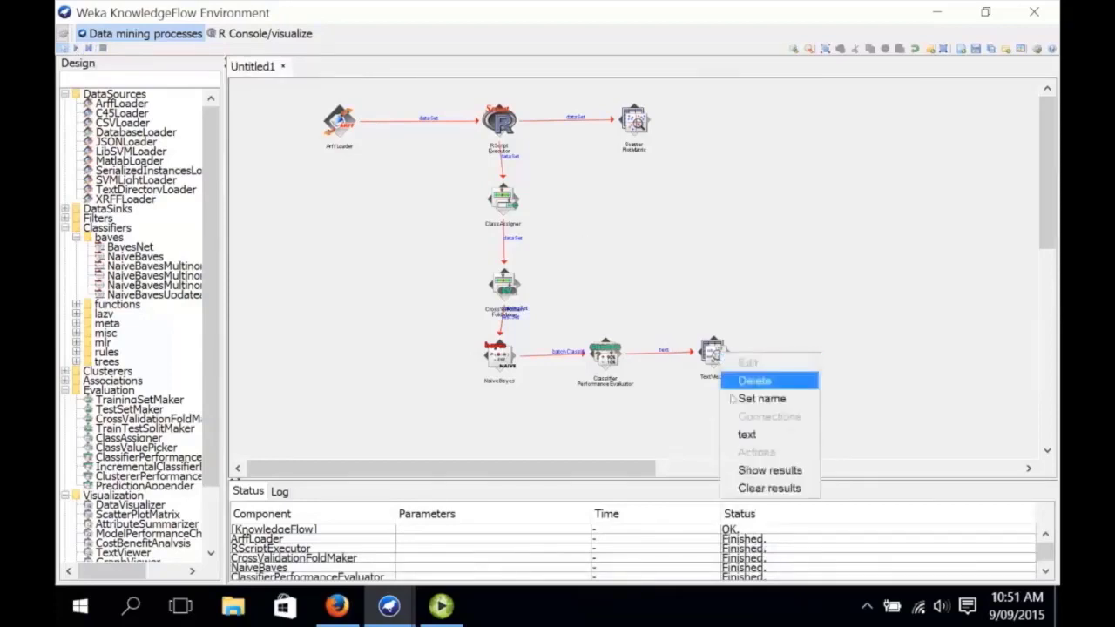
click(743, 471)
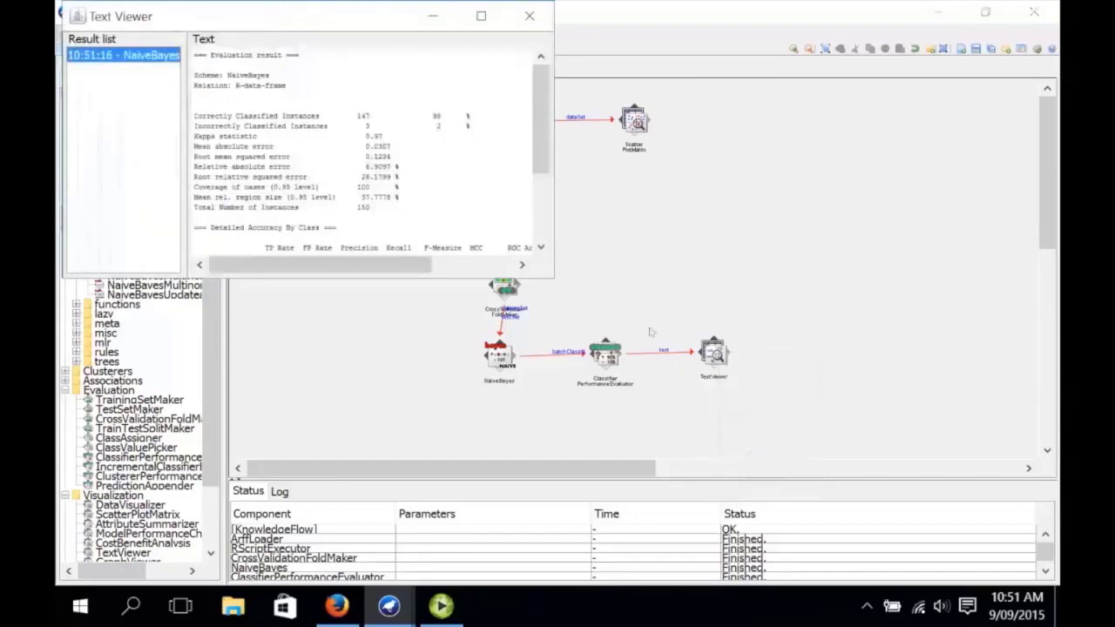
drag(550, 277, 673, 420)
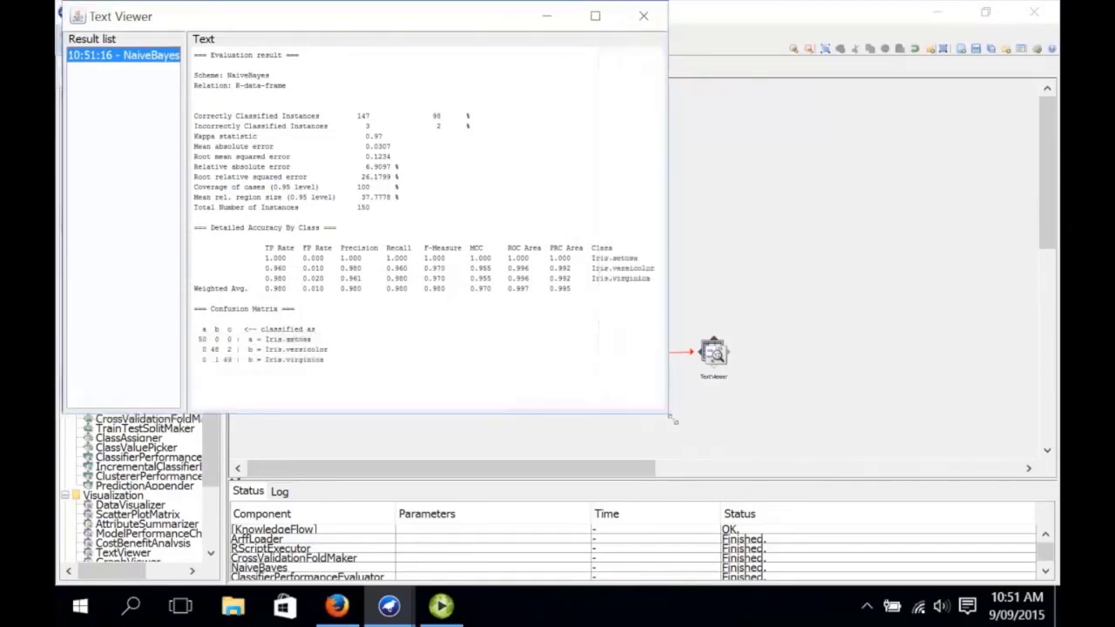
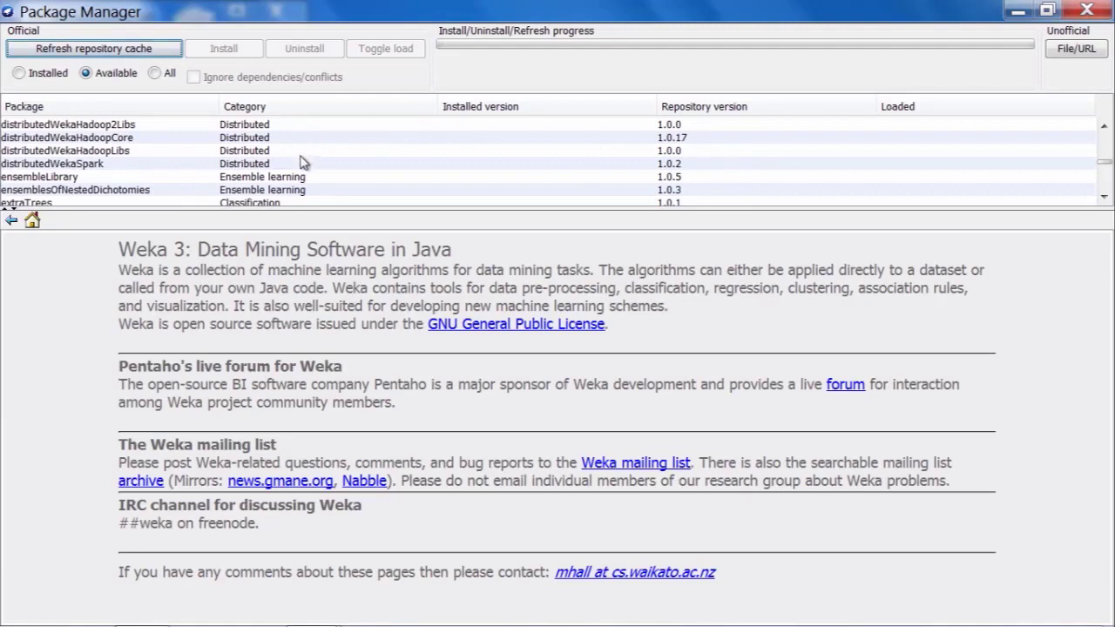
Step: Try to install the distributedWekaSpark 1.0.2 package, declining its distributedWekaBase dependency
click(302, 164)
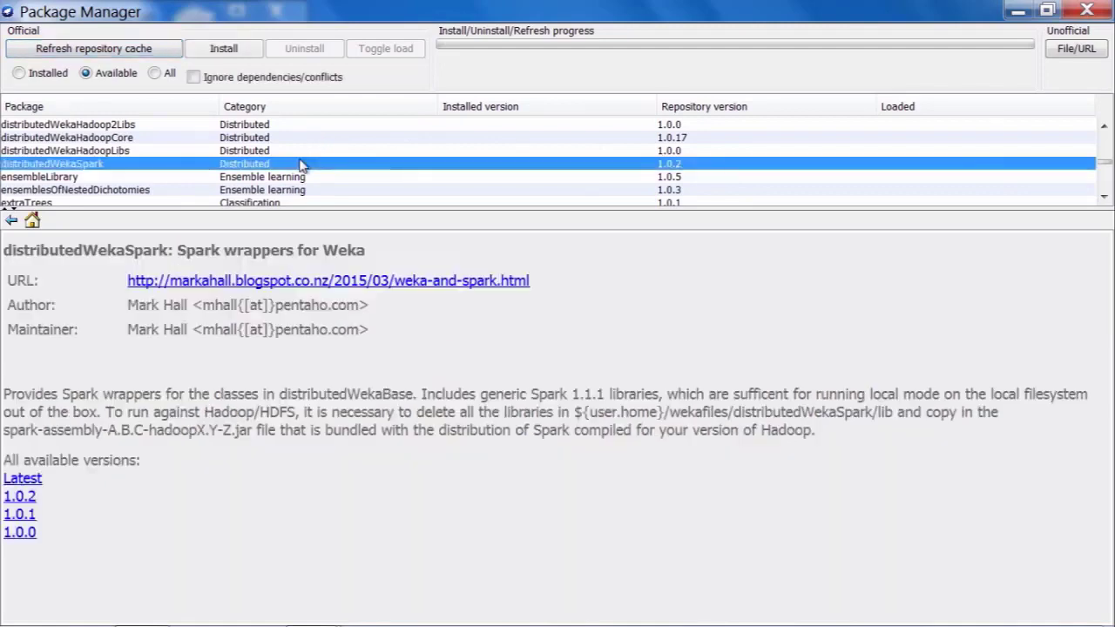
click(233, 50)
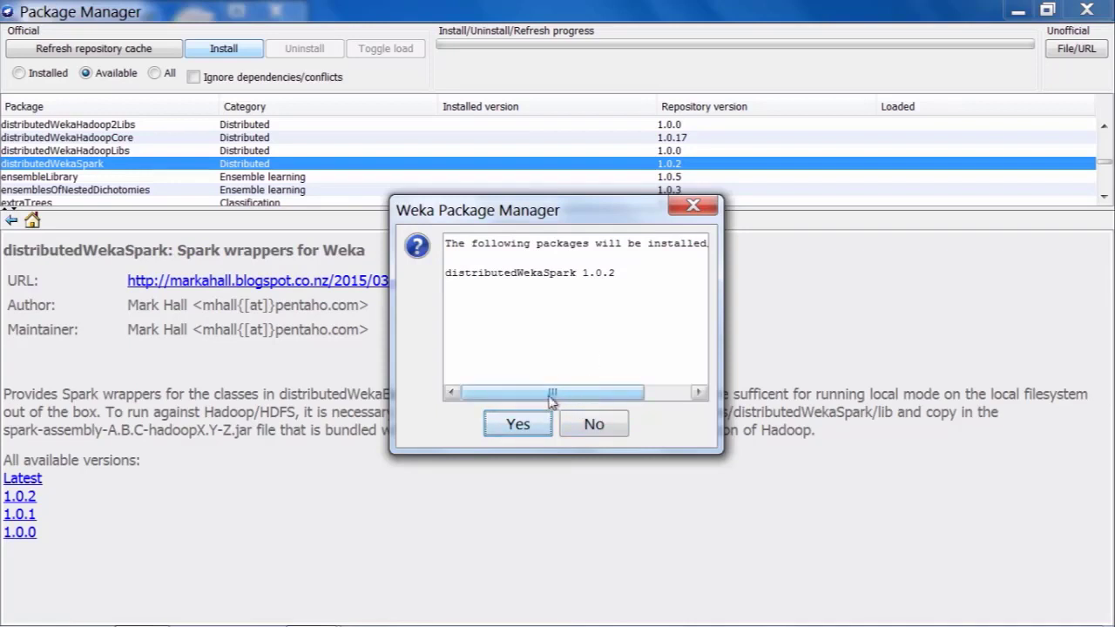
click(518, 424)
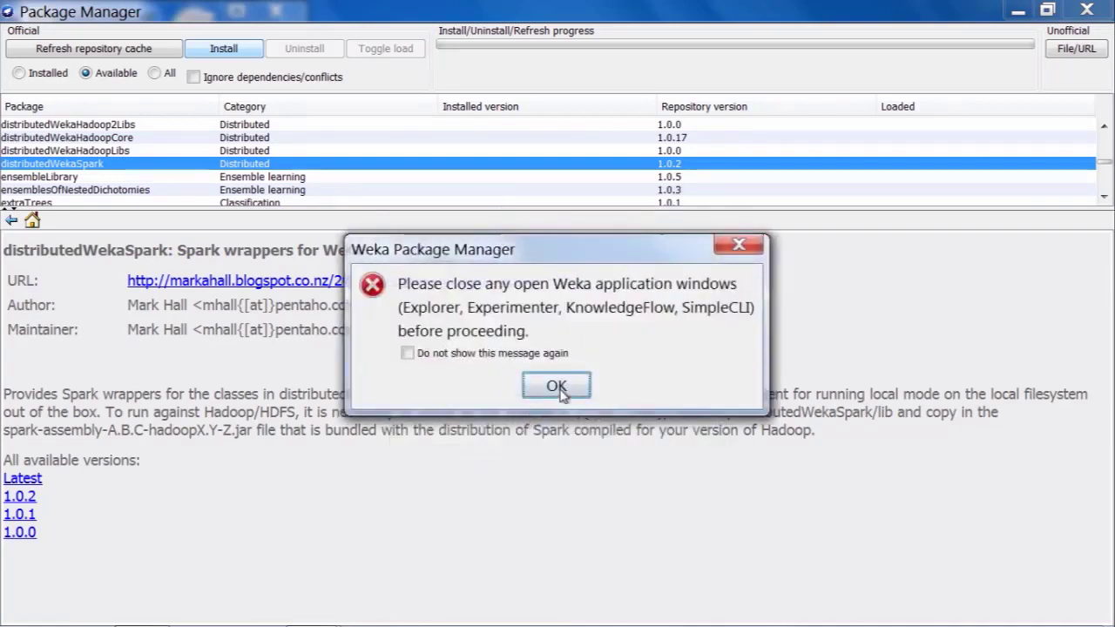
click(568, 384)
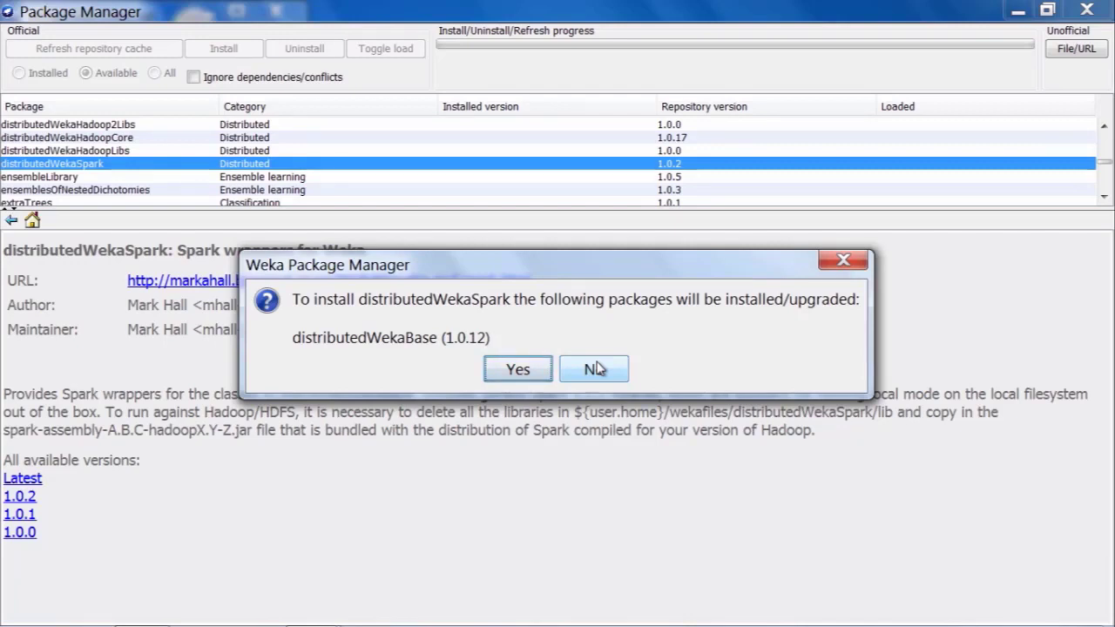
click(596, 368)
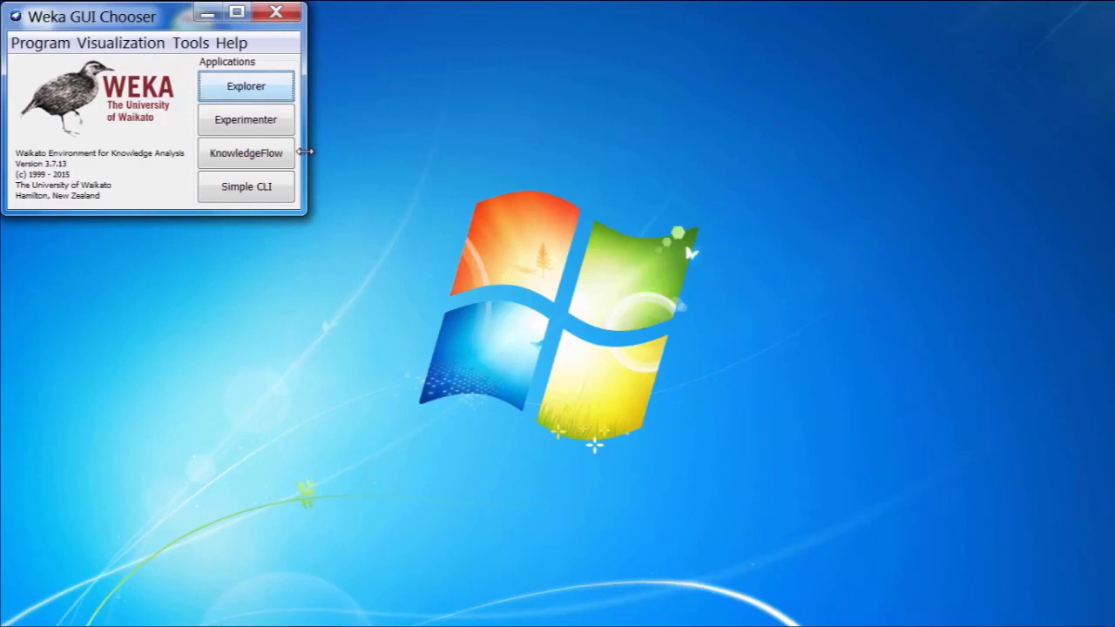
Step: Open the KnowledgeFlow environment and expand the Spark component category, making room to read its entries
click(274, 154)
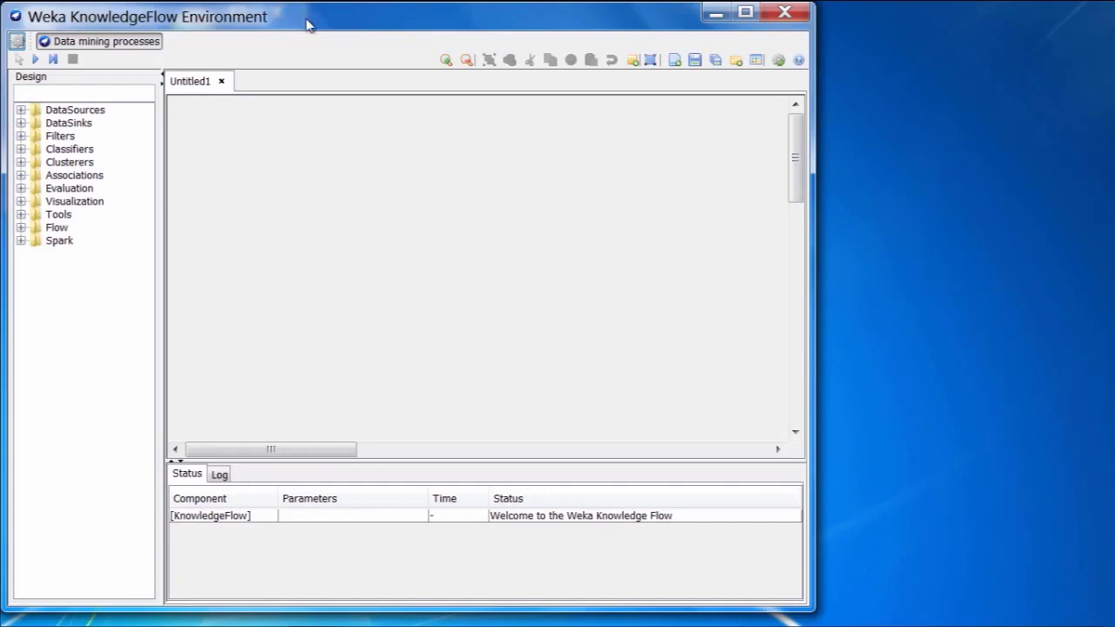
mouse_move(306, 23)
mouse_down()
mouse_move(317, 24)
mouse_move(304, 23)
mouse_up()
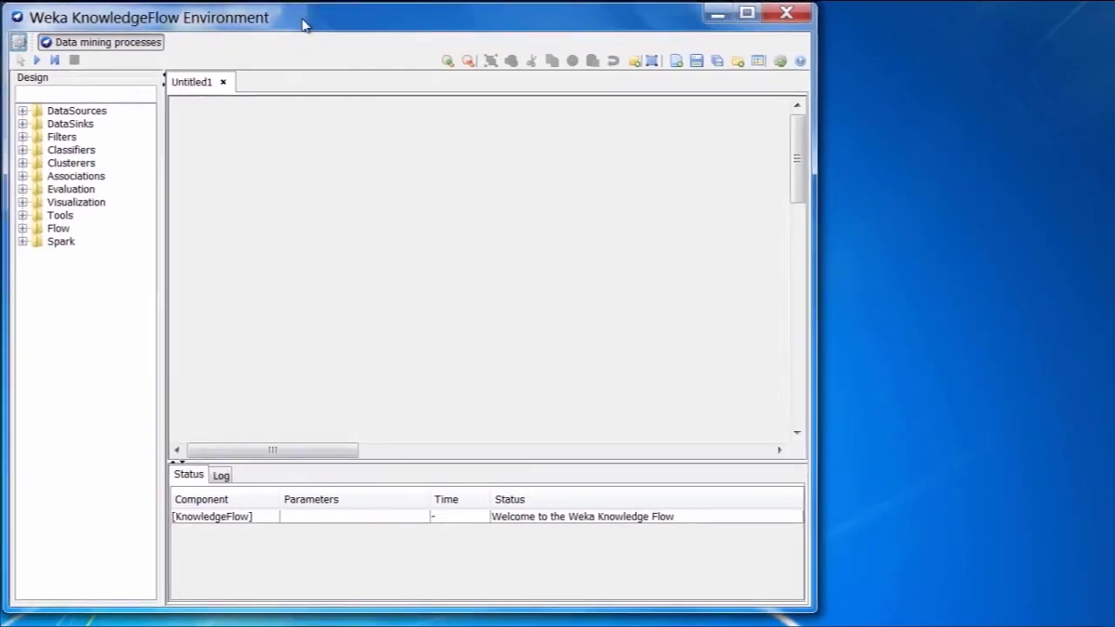
click(23, 241)
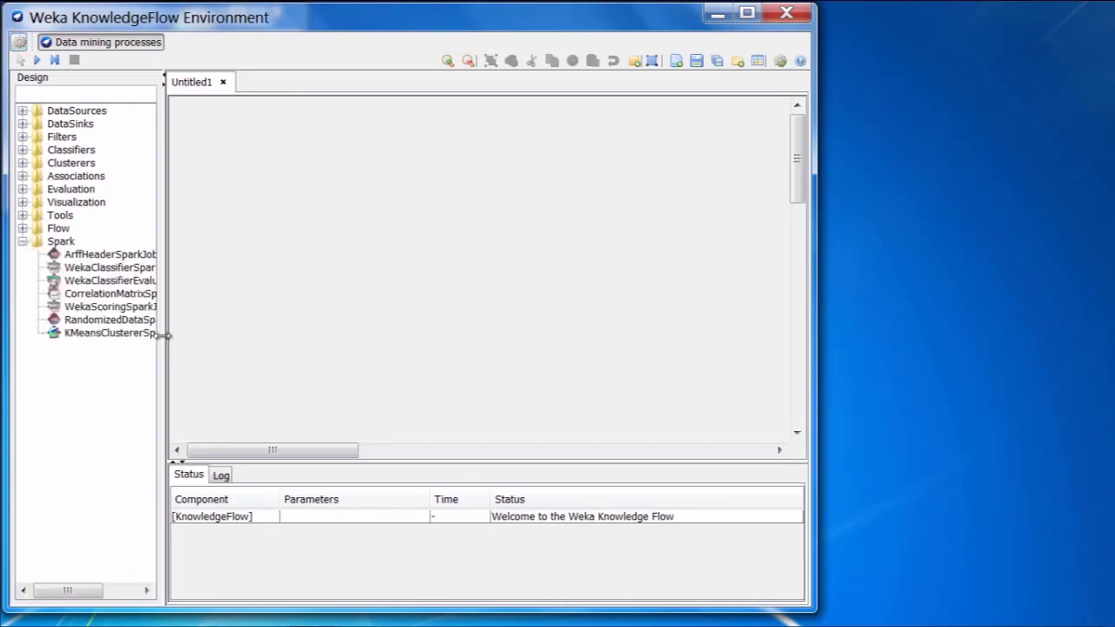
drag(182, 336, 237, 338)
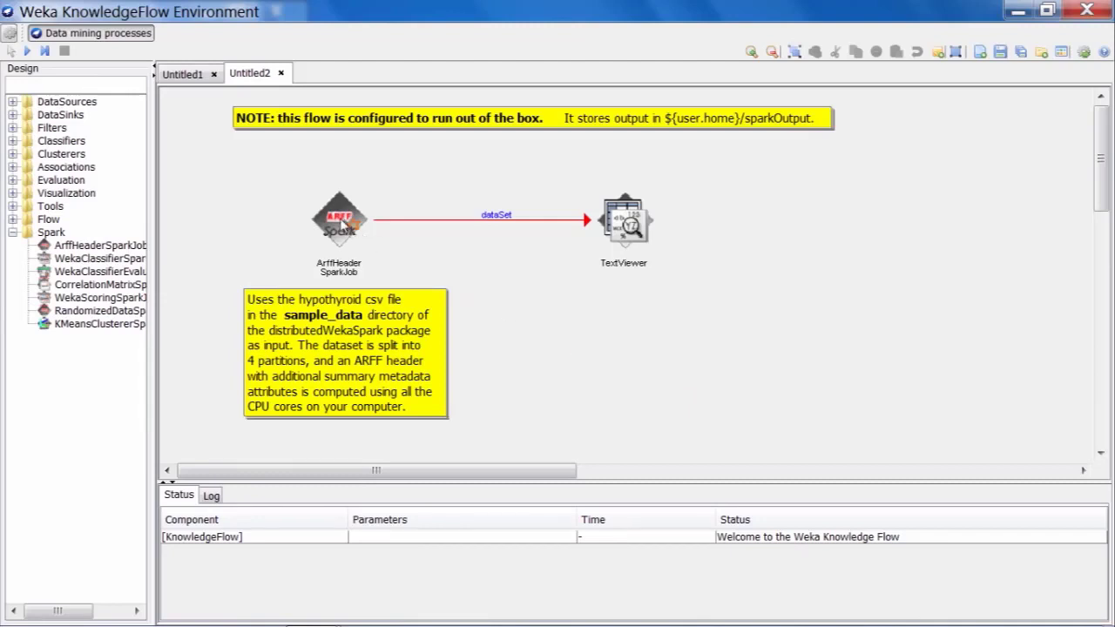
Step: Examine the ArffHeaderSparkJob's Spark configuration, including its output directory, and its job-specific settings
double_click(343, 225)
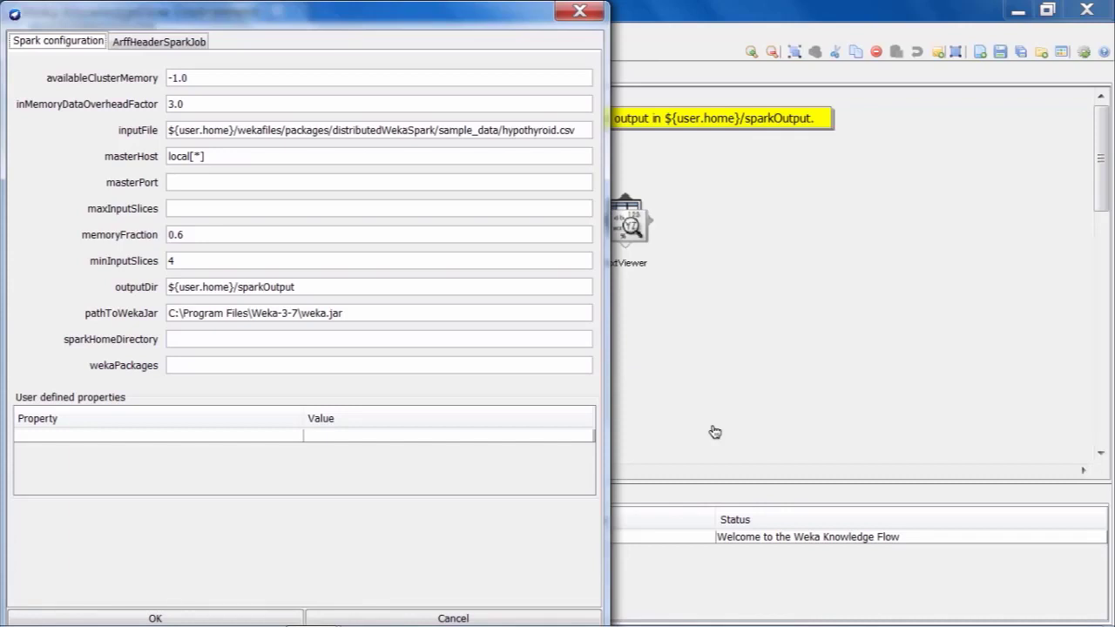
click(313, 285)
key(shift+Tab)
click(145, 47)
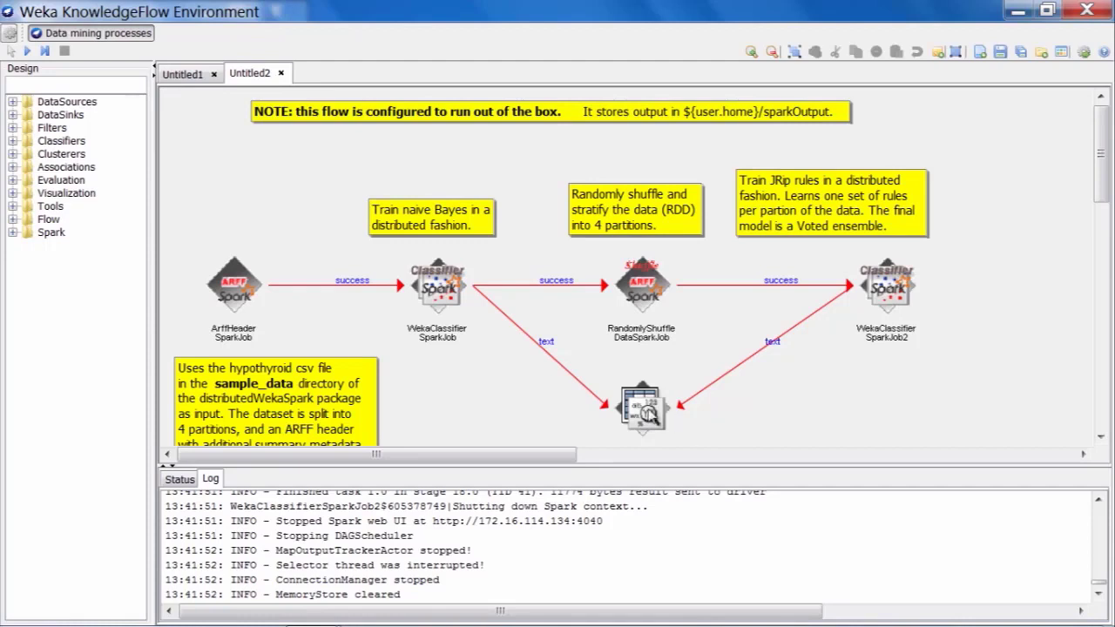
Step: Show the Spark flow's TextViewer results in a maximized window and examine the NaiveBayes model from its beginning
right_click(649, 415)
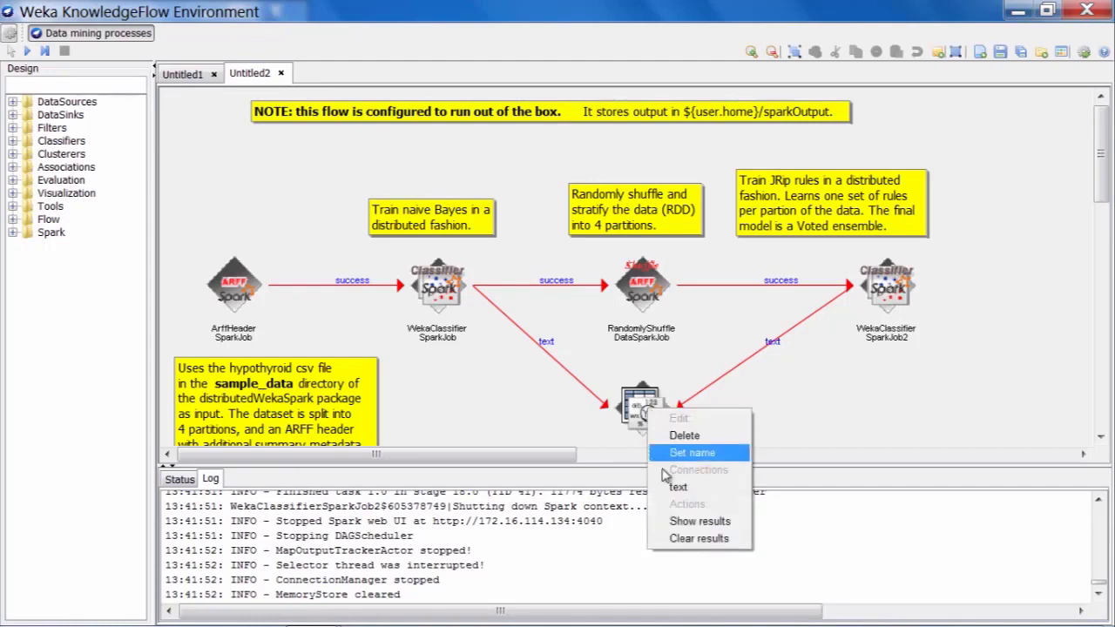
click(681, 521)
double_click(800, 19)
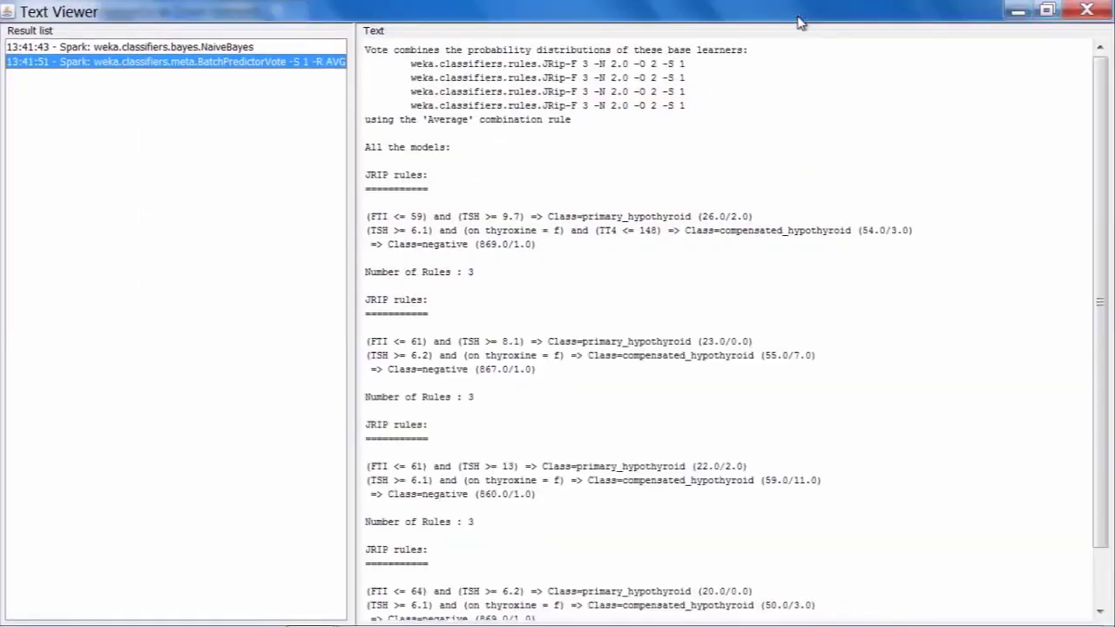
click(299, 49)
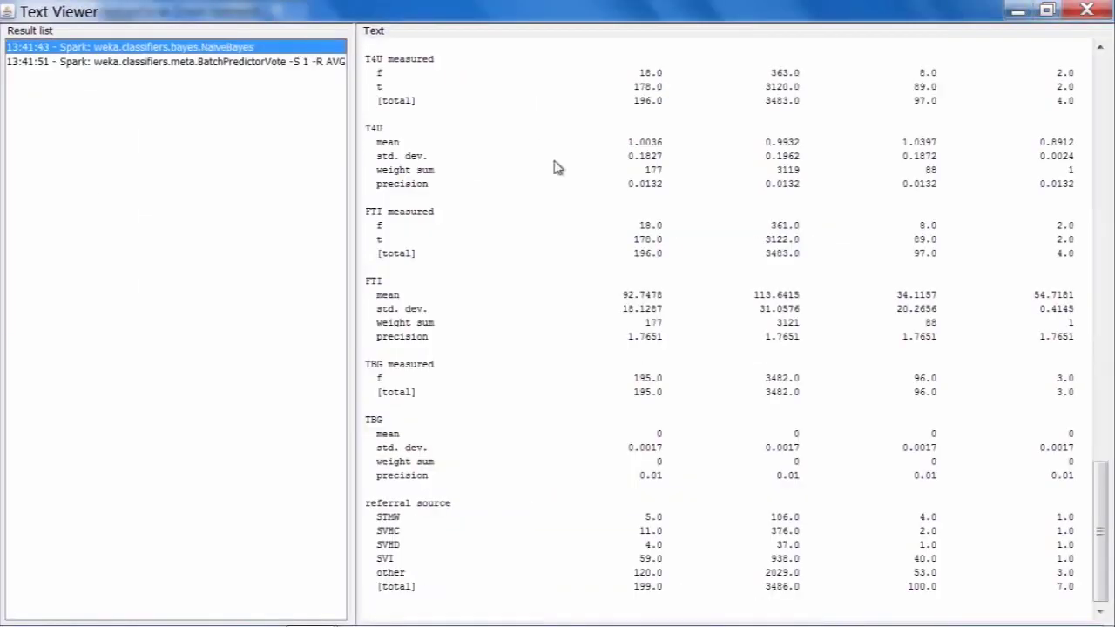
scroll(564, 175, up, 20)
scroll(564, 177, up, 10)
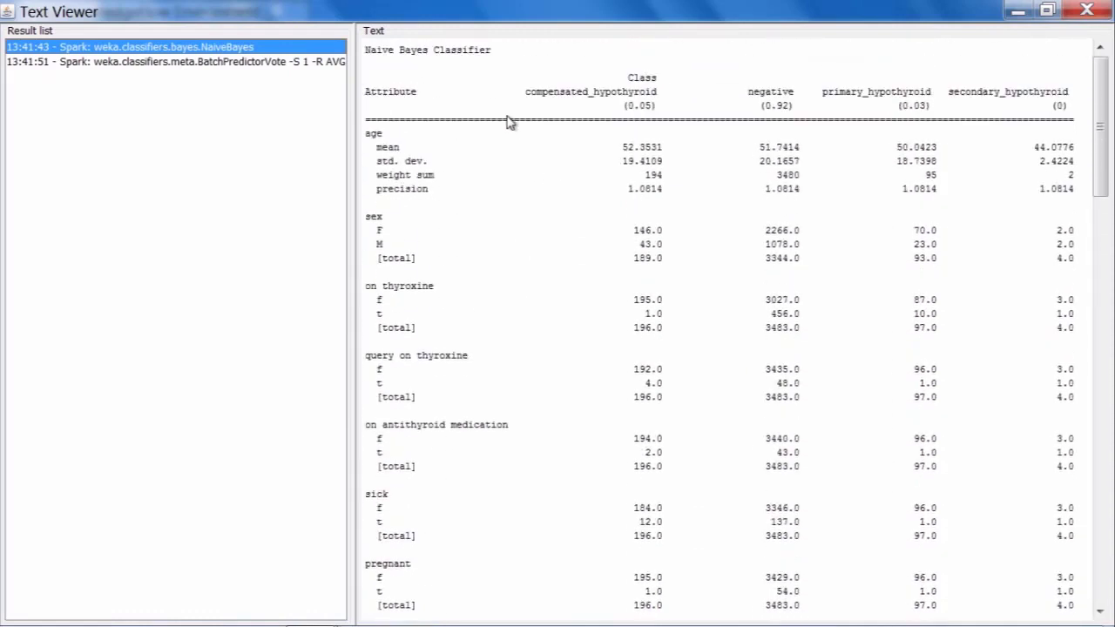
Step: Show the BatchPredictorVote result and examine the voted ensemble's JRip rules from the beginning
click(279, 70)
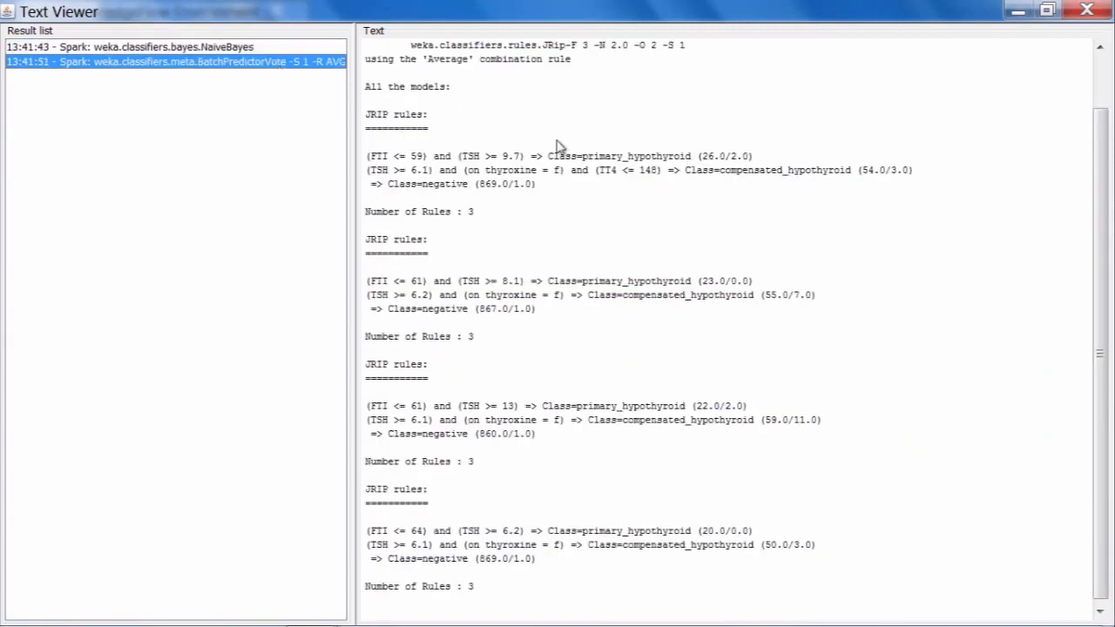
scroll(560, 147, up, 1)
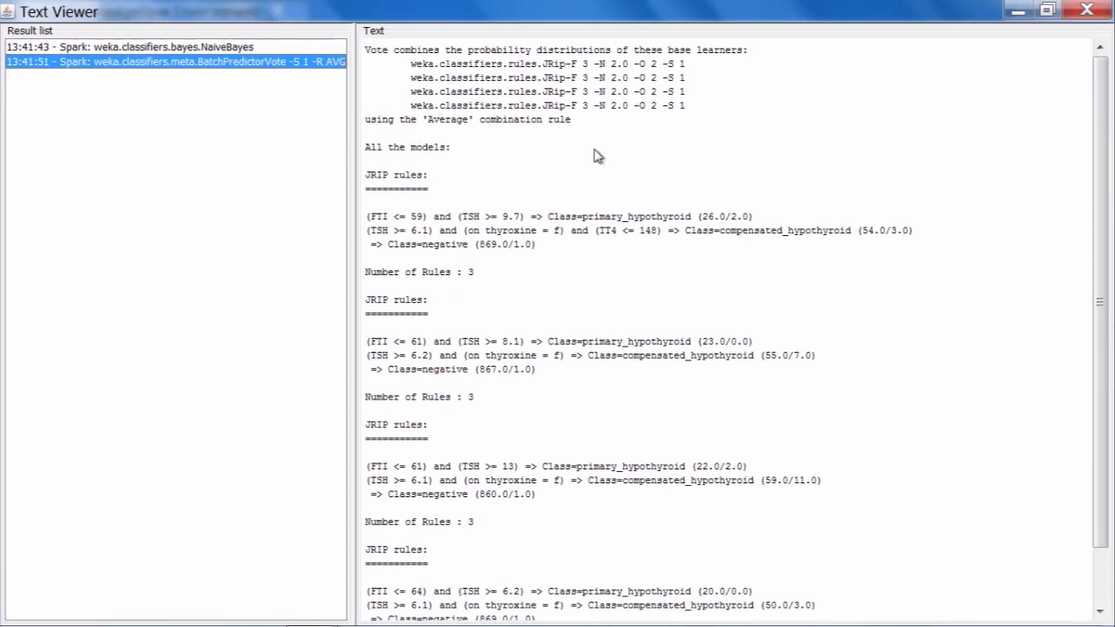
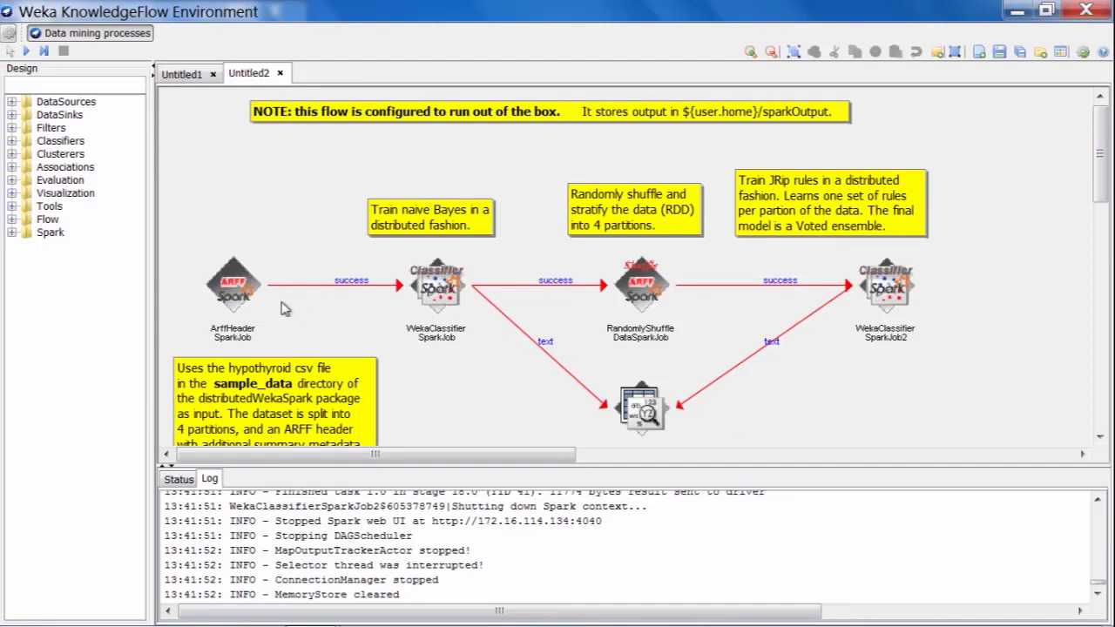
Step: Check the output directory in the ArffHeaderSparkJob's Spark configuration, and open the sparkOutput folder under the user's home folder in Windows Explorer
double_click(242, 296)
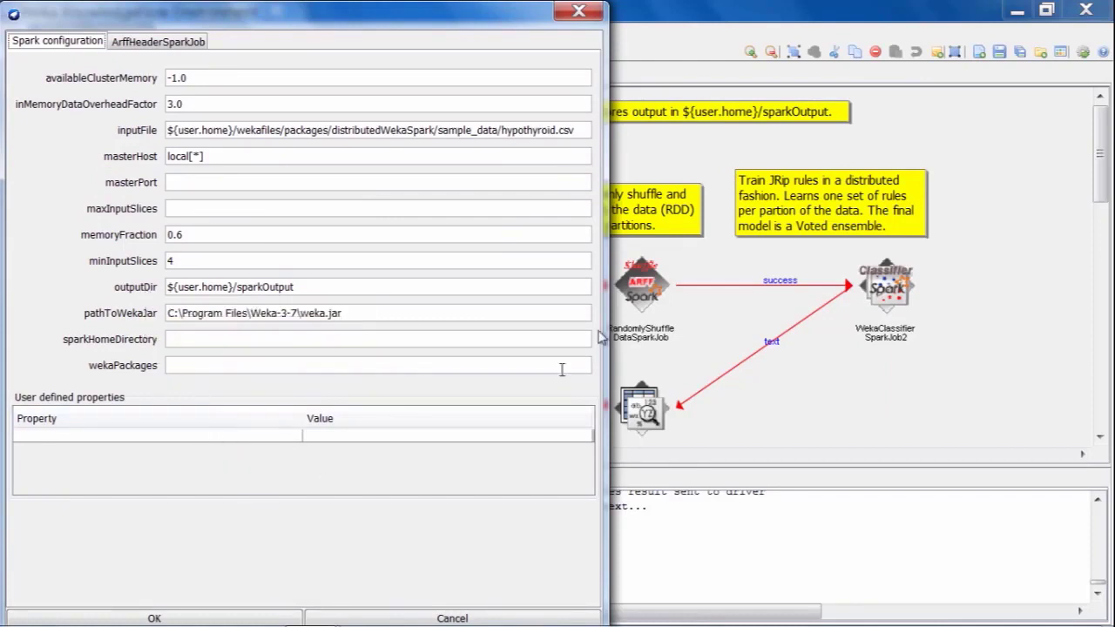
click(578, 11)
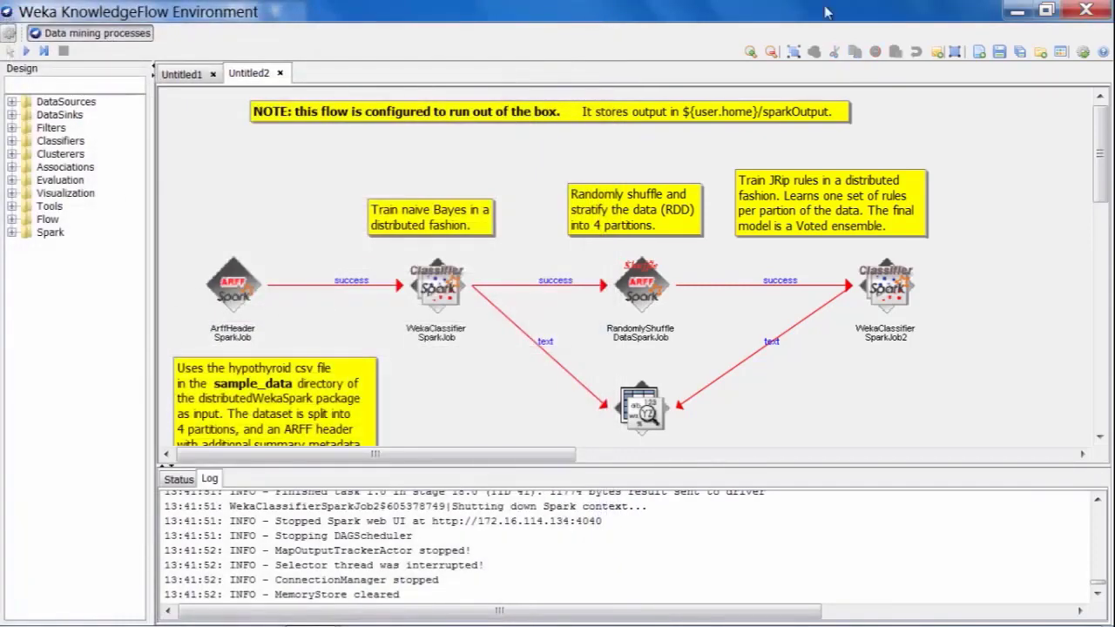
click(1019, 11)
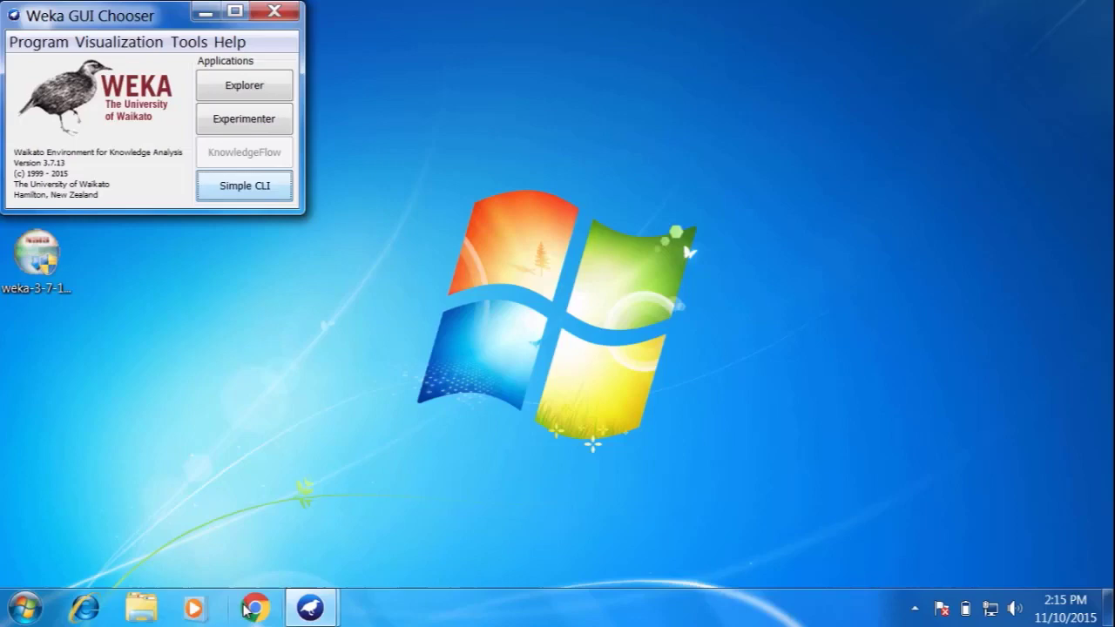
click(141, 608)
click(261, 415)
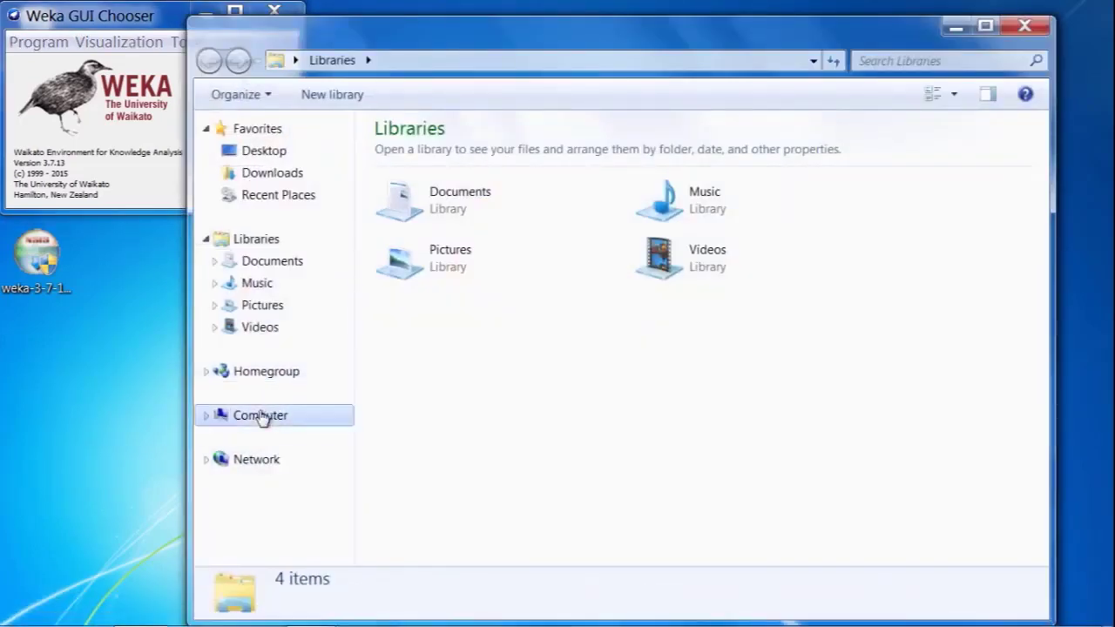
double_click(503, 184)
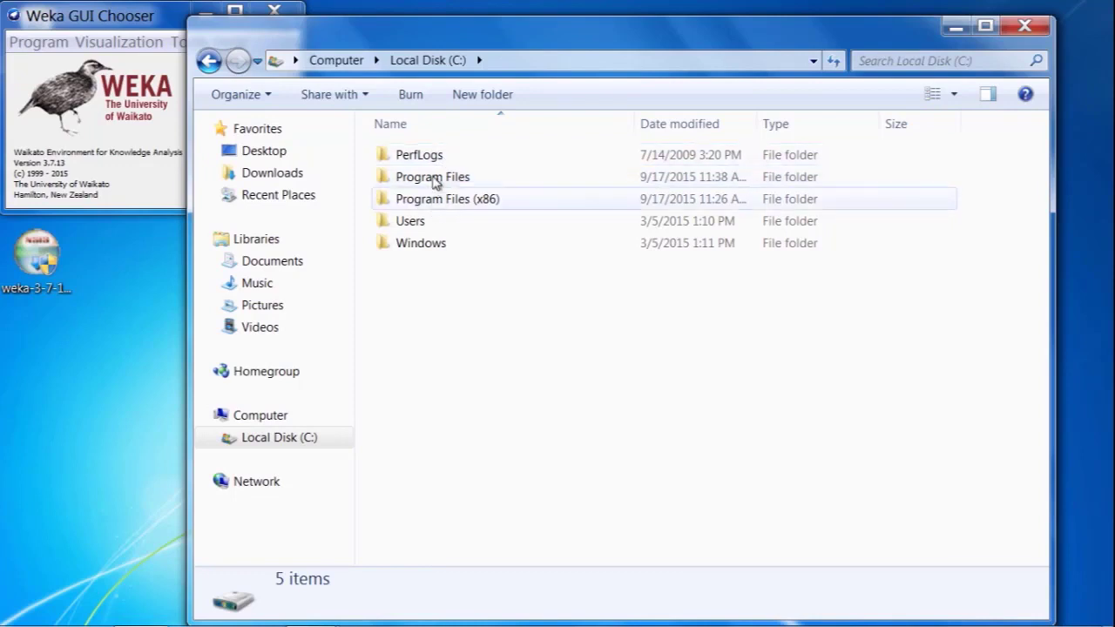
double_click(411, 221)
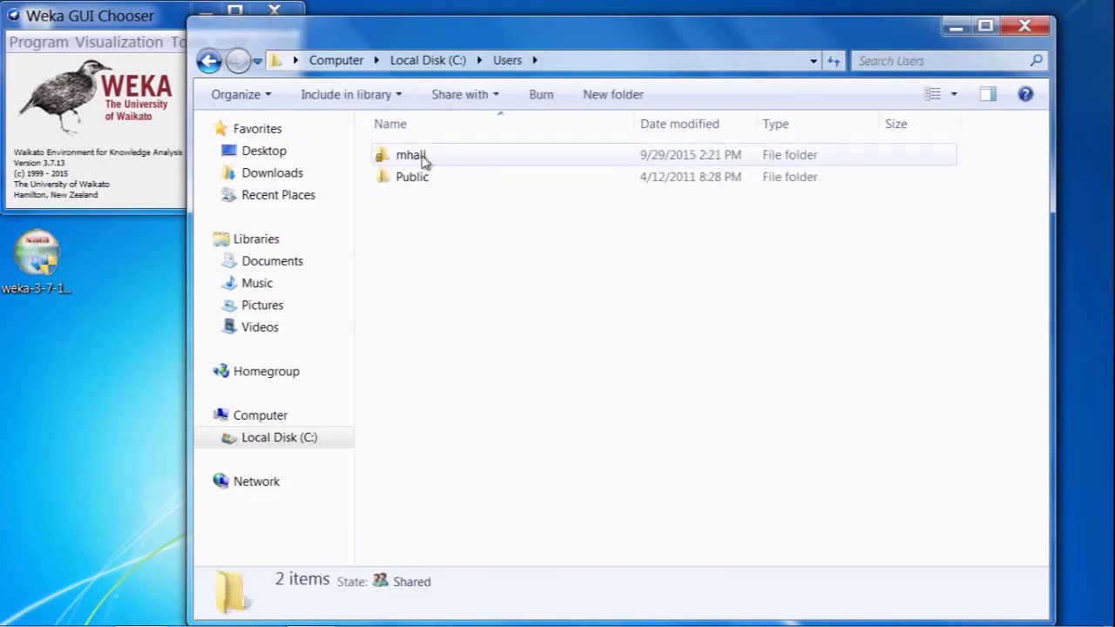
double_click(411, 155)
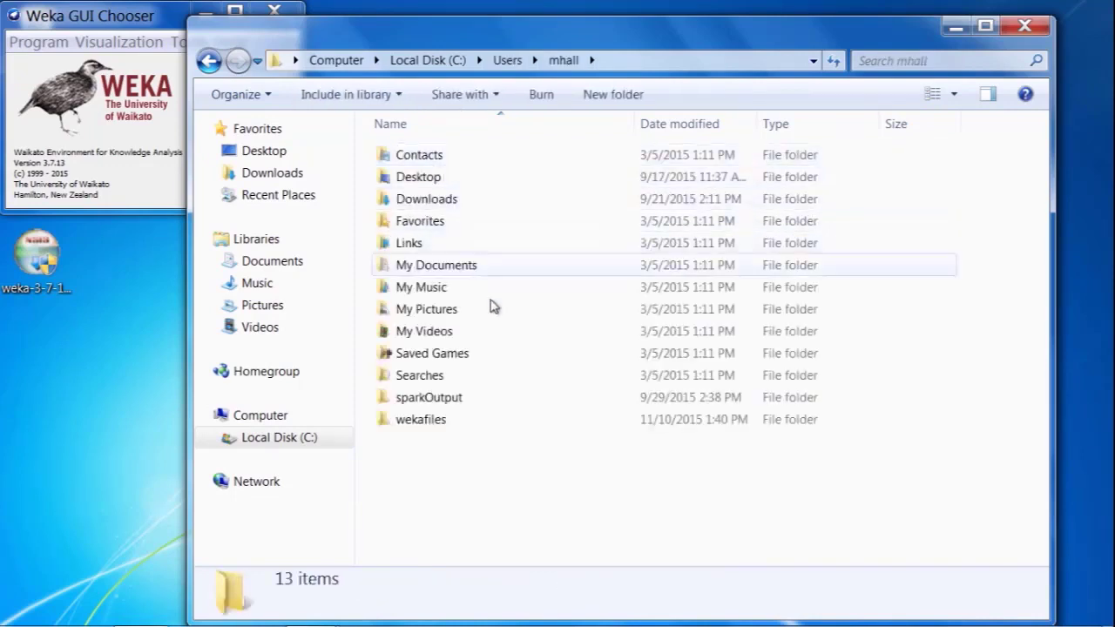
click(427, 400)
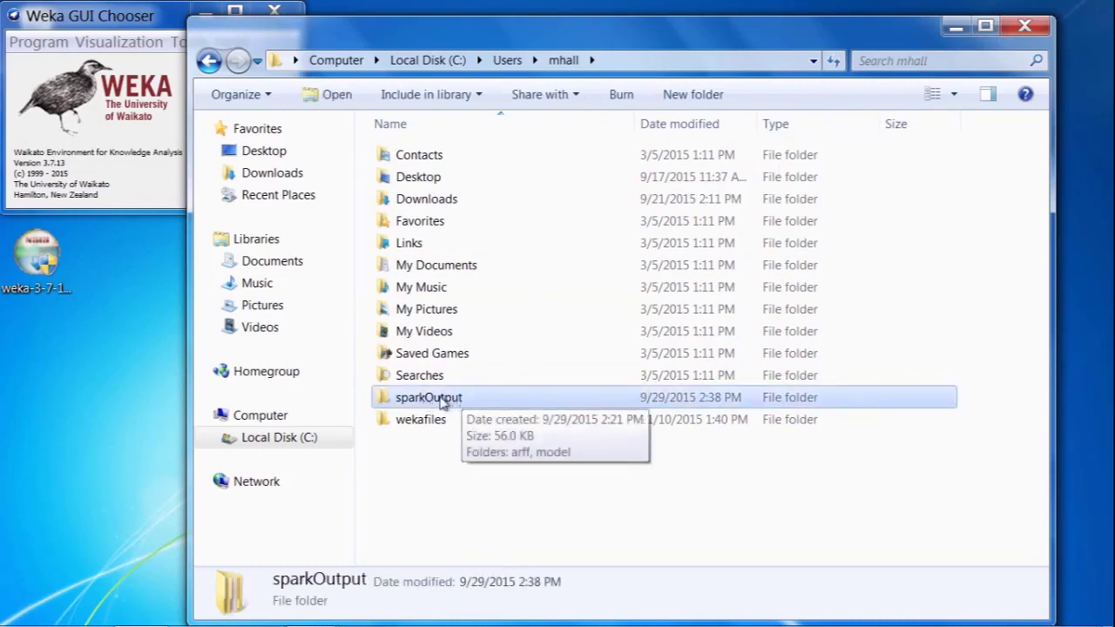
double_click(442, 399)
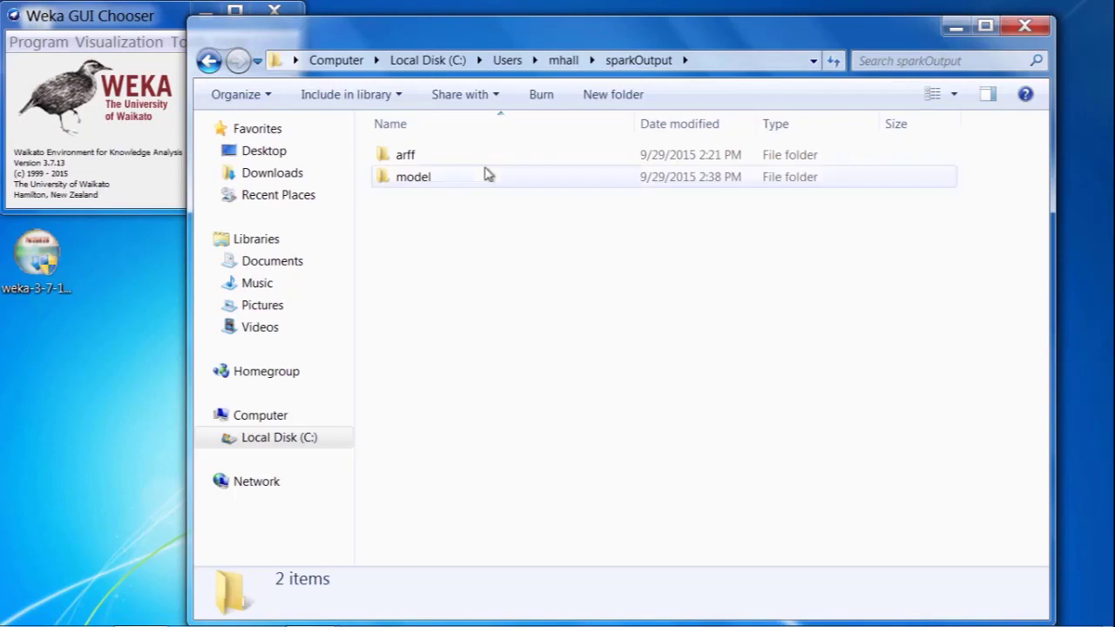
Step: Inspect the files in sparkOutput's arff and model folders, including naiveBayes.model and votedJRIP.model
double_click(411, 161)
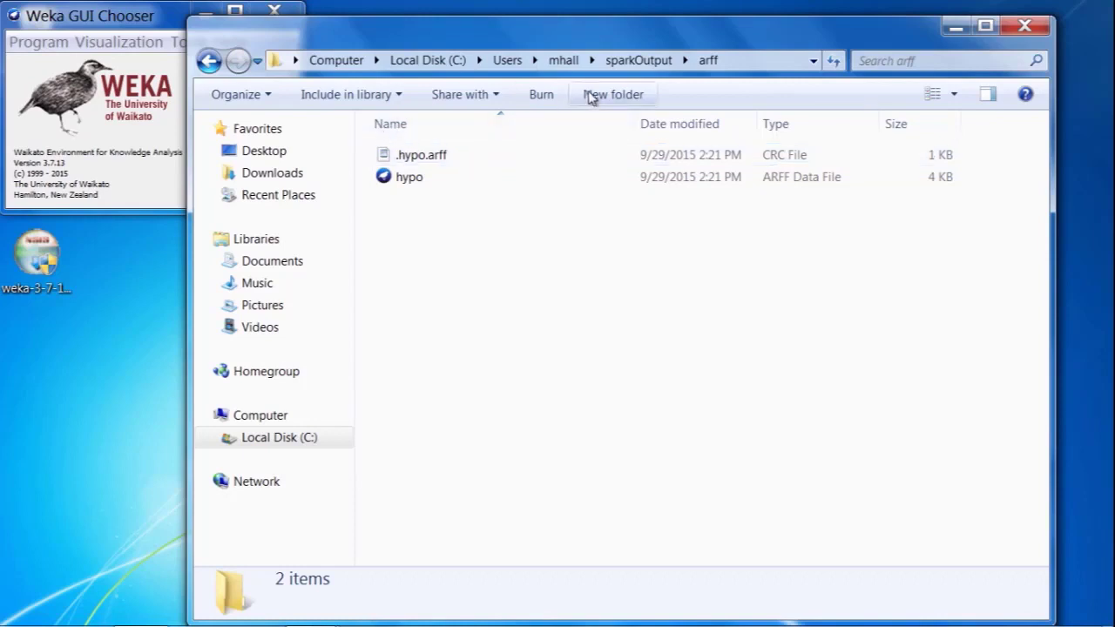
click(627, 63)
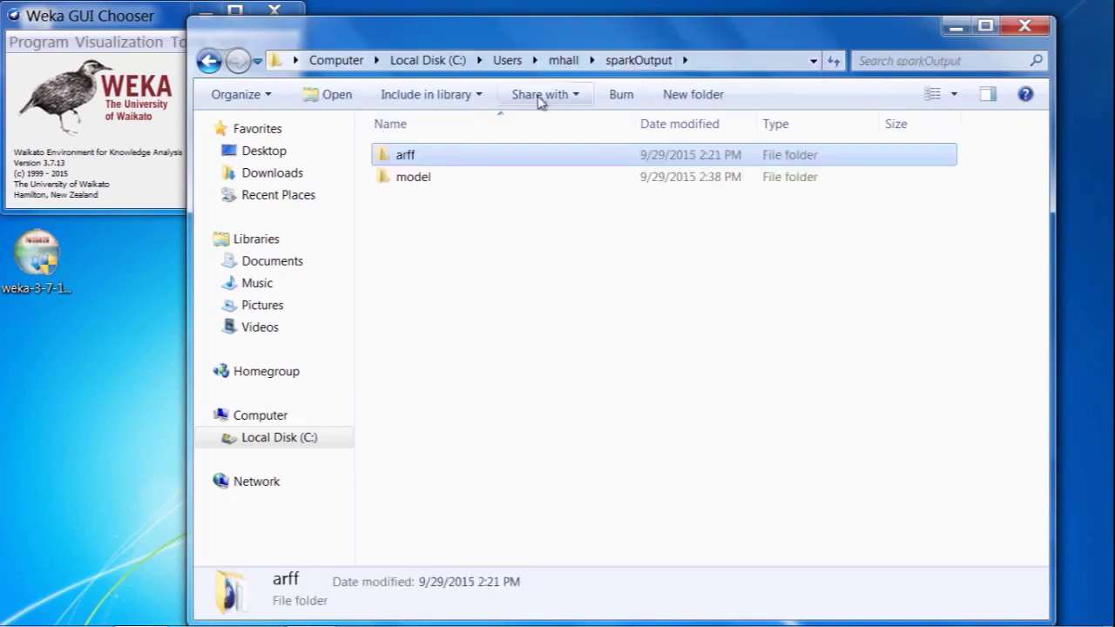
click(424, 178)
double_click(424, 179)
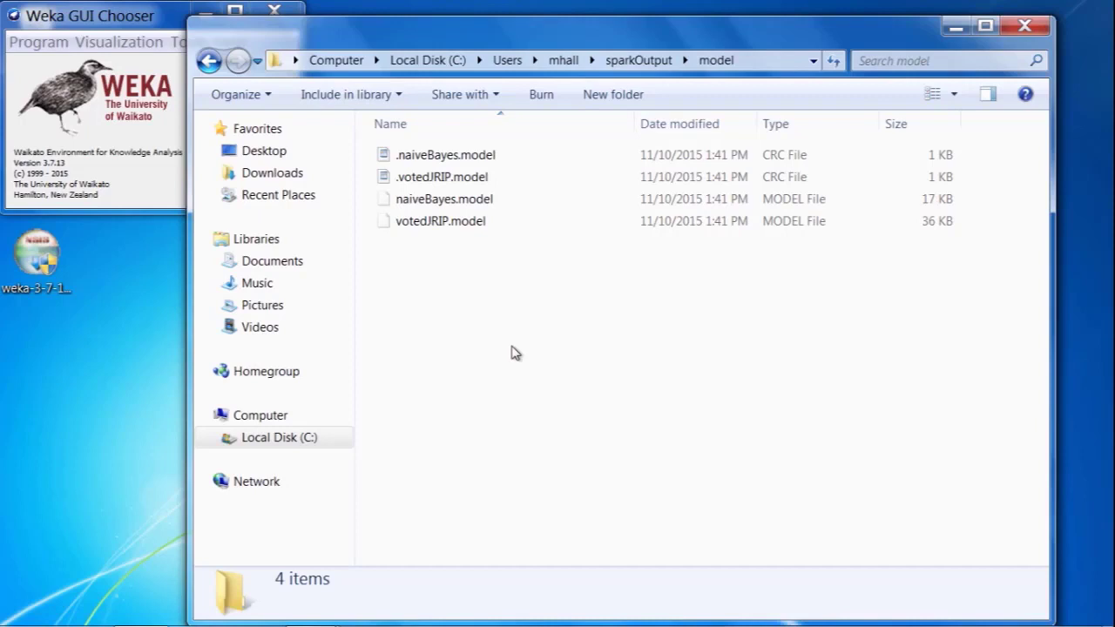
click(477, 203)
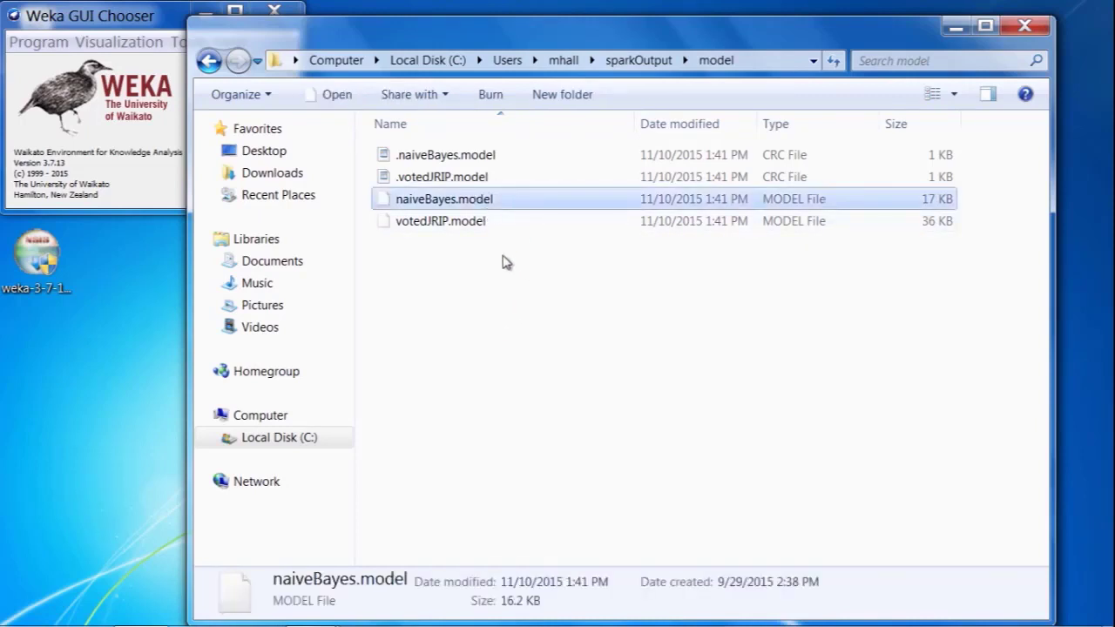
click(462, 225)
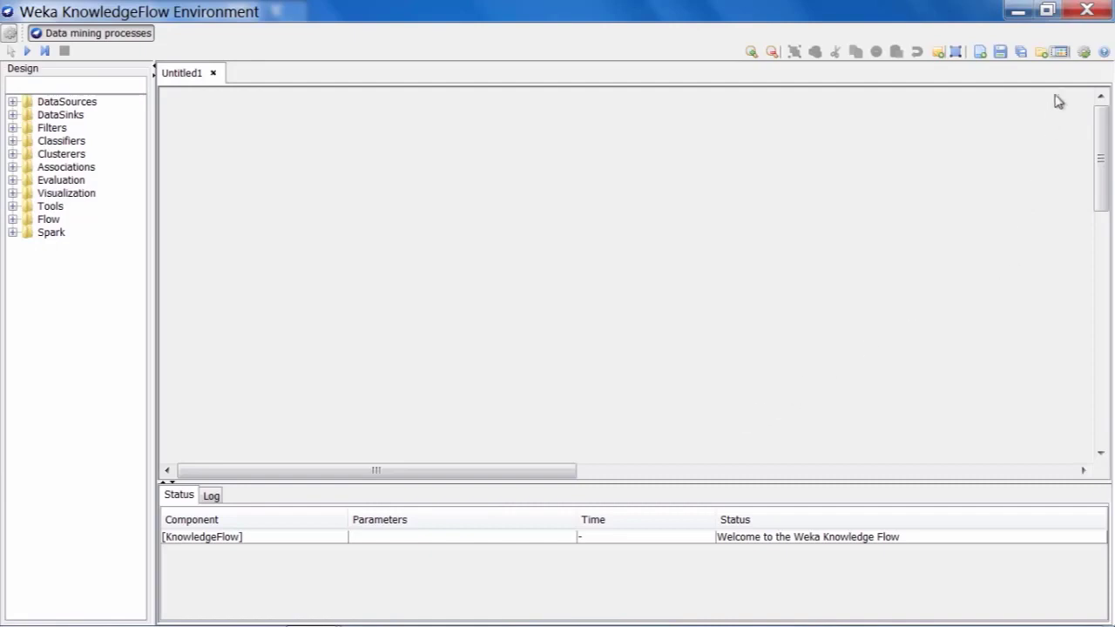
Step: Load the "Spark: cross-validate two classifiers" template flow in an enlarged view and run it with the log displayed
click(1062, 50)
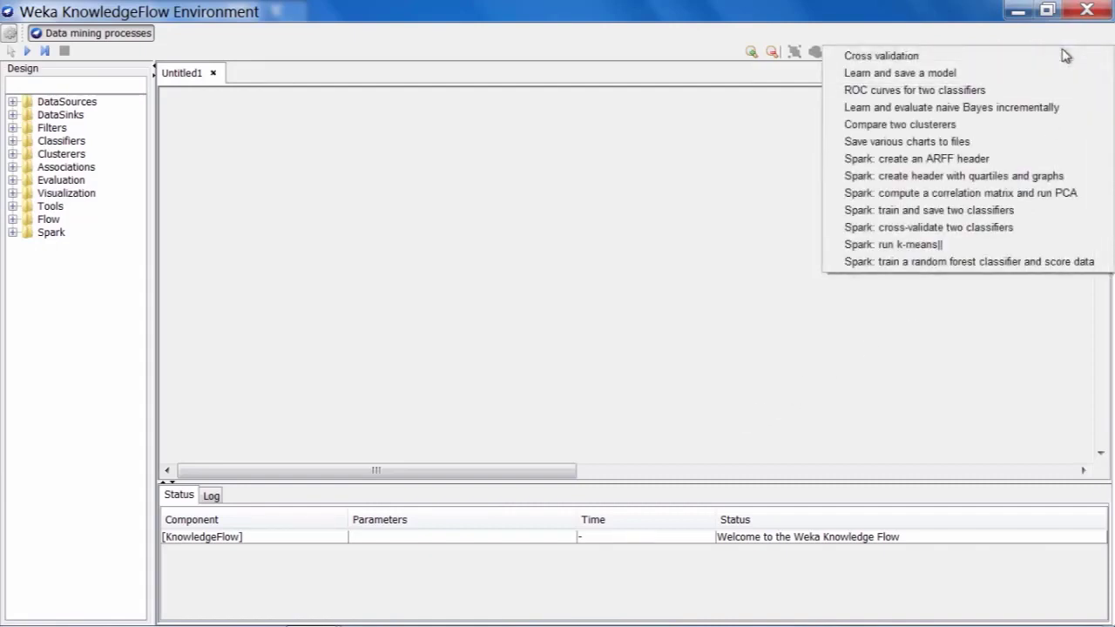
click(1043, 229)
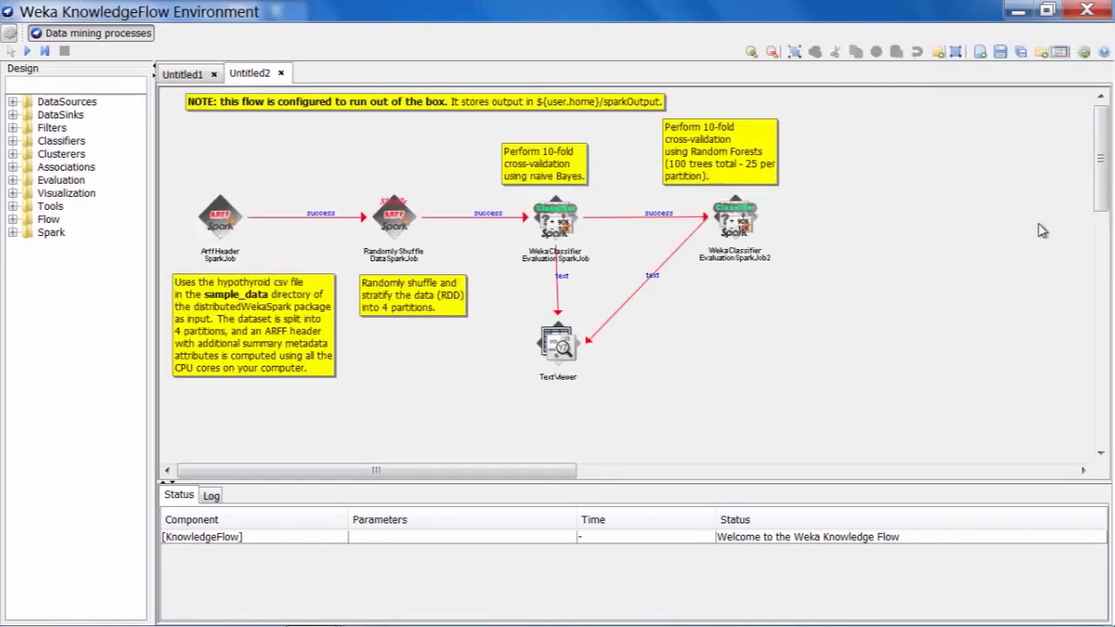
click(751, 52)
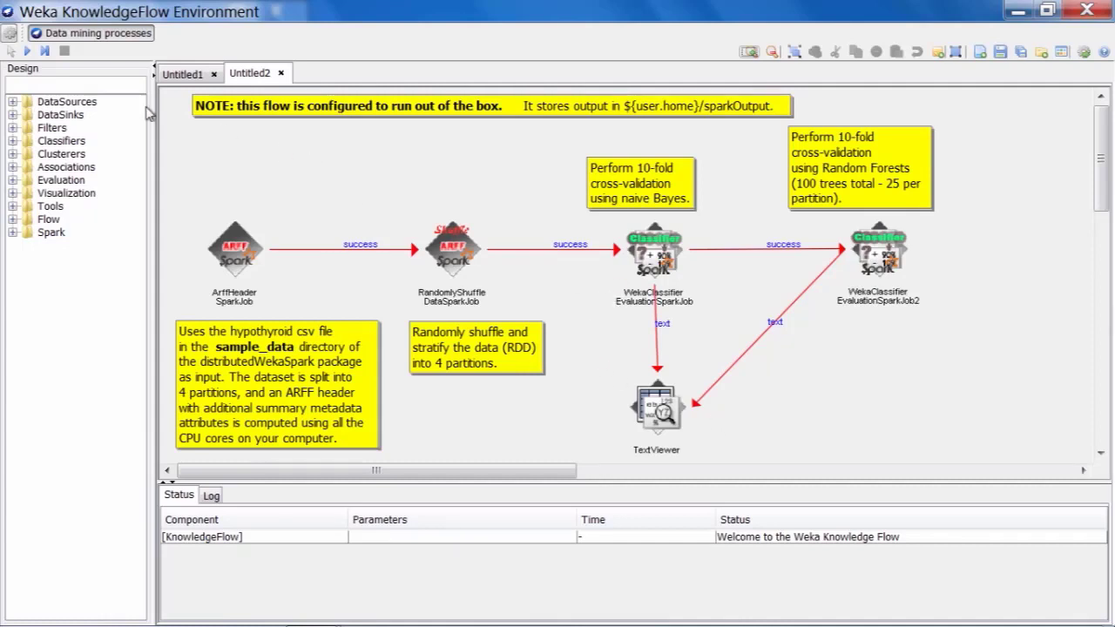
click(22, 53)
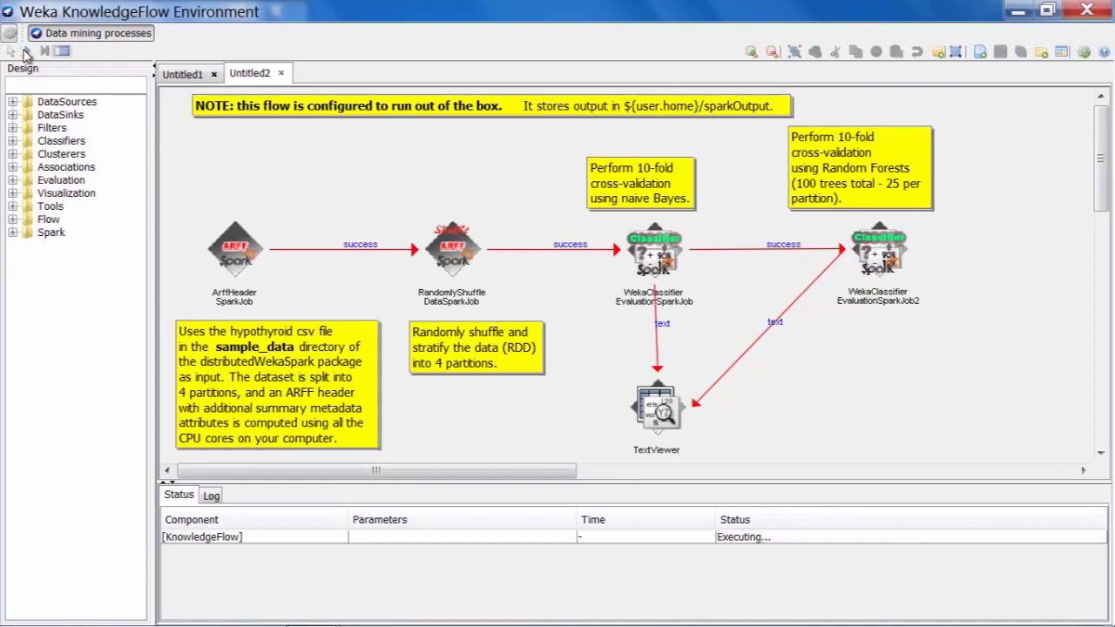
click(211, 495)
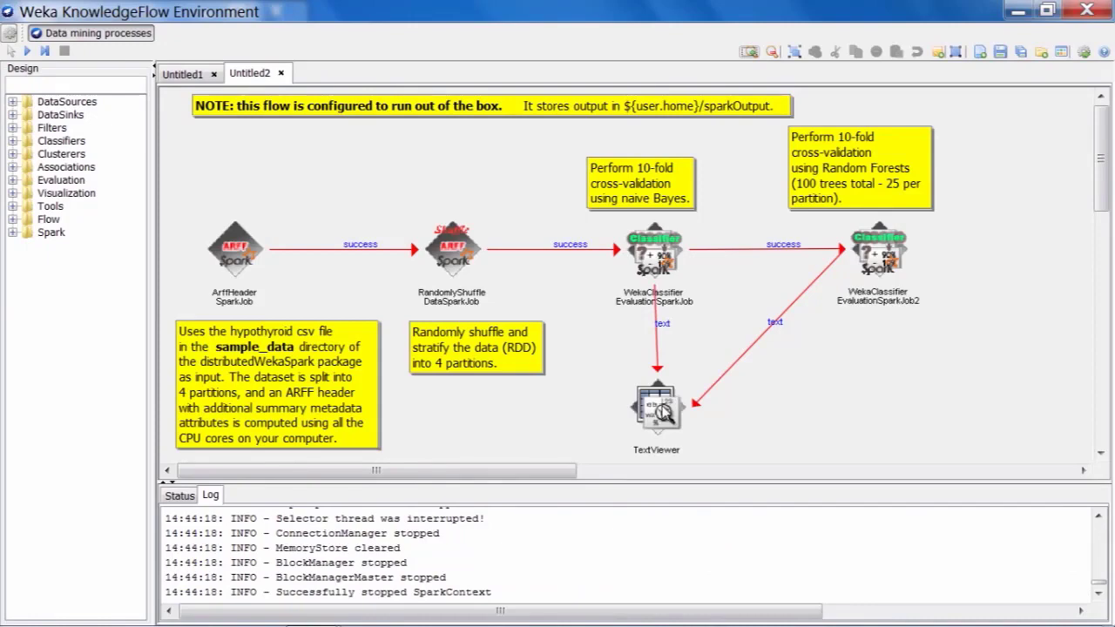
Step: Show the TextViewer's results in a maximized window with a wider result list, and compare the NaiveBayes and RandomForest evaluations
right_click(660, 406)
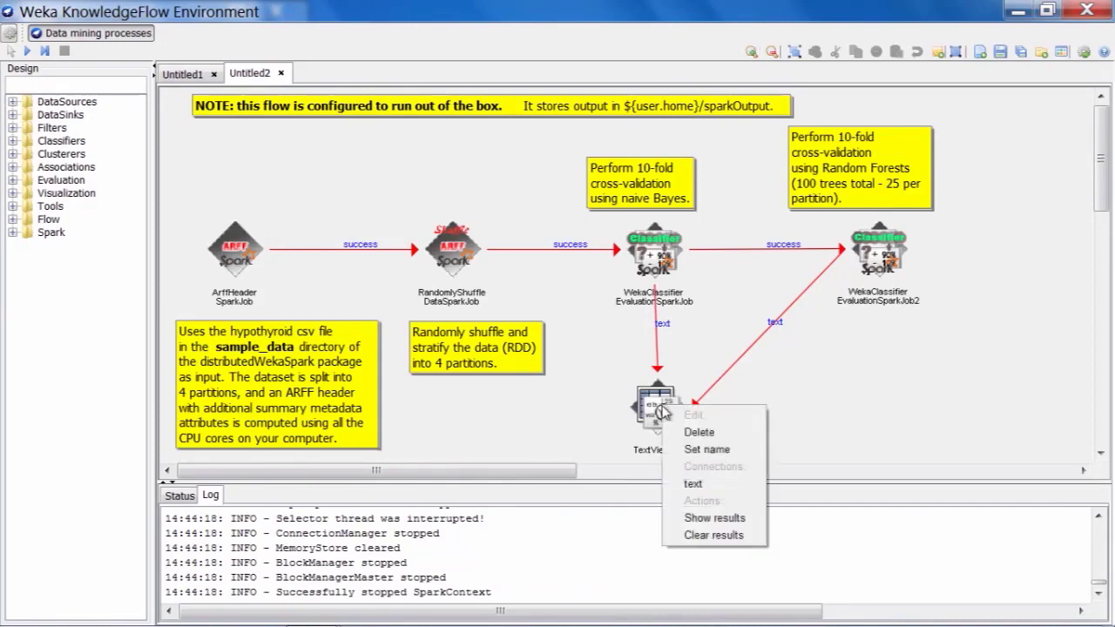
click(697, 519)
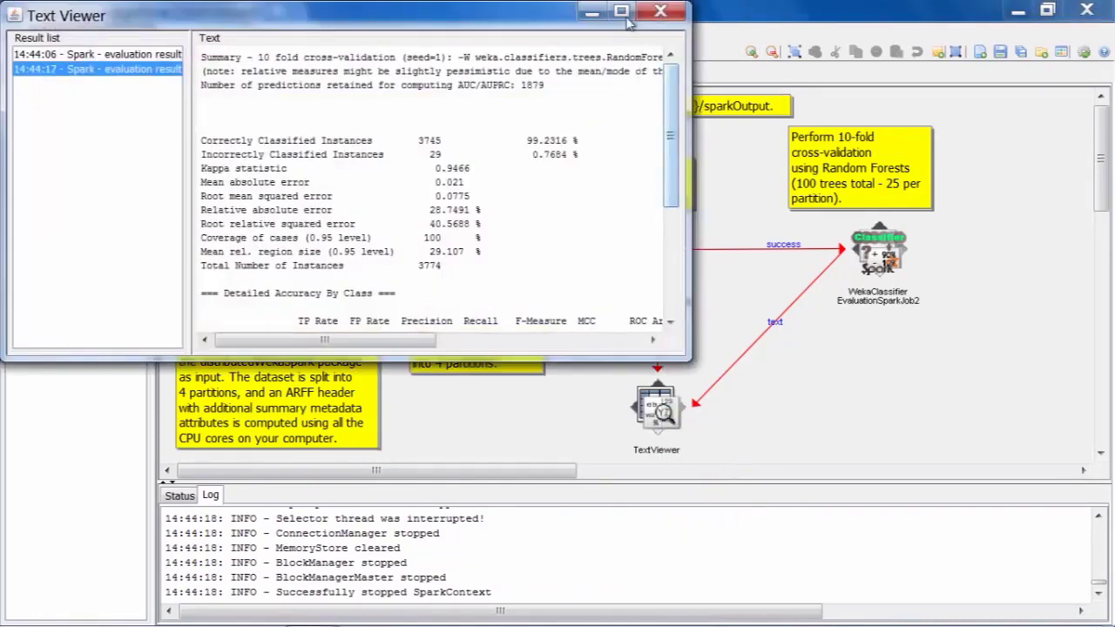
click(622, 13)
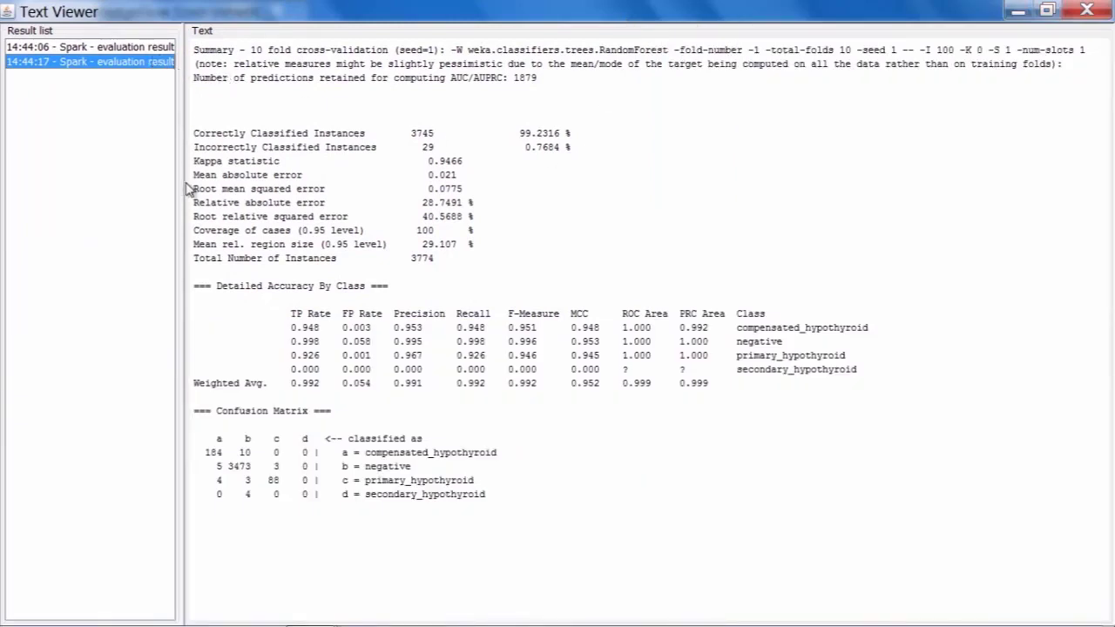
drag(180, 188, 348, 190)
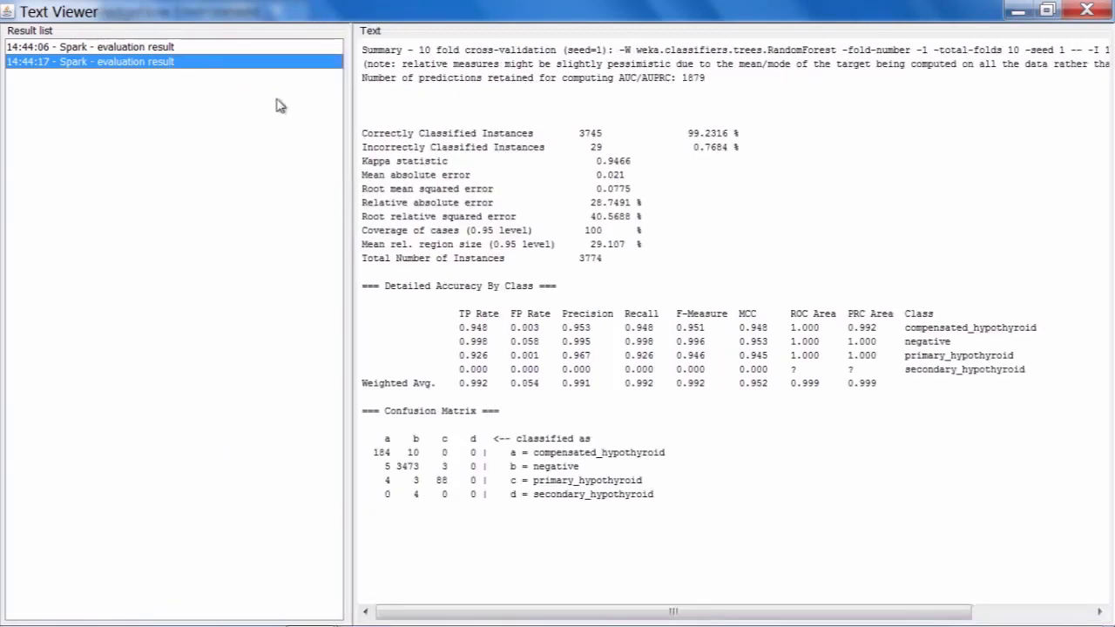
click(166, 47)
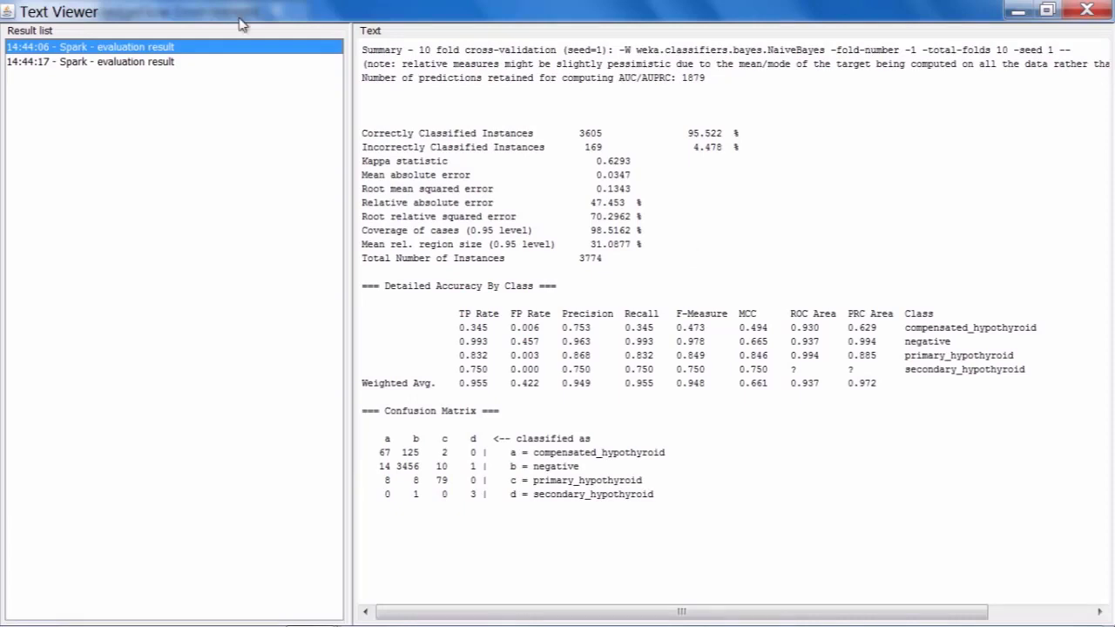
click(153, 64)
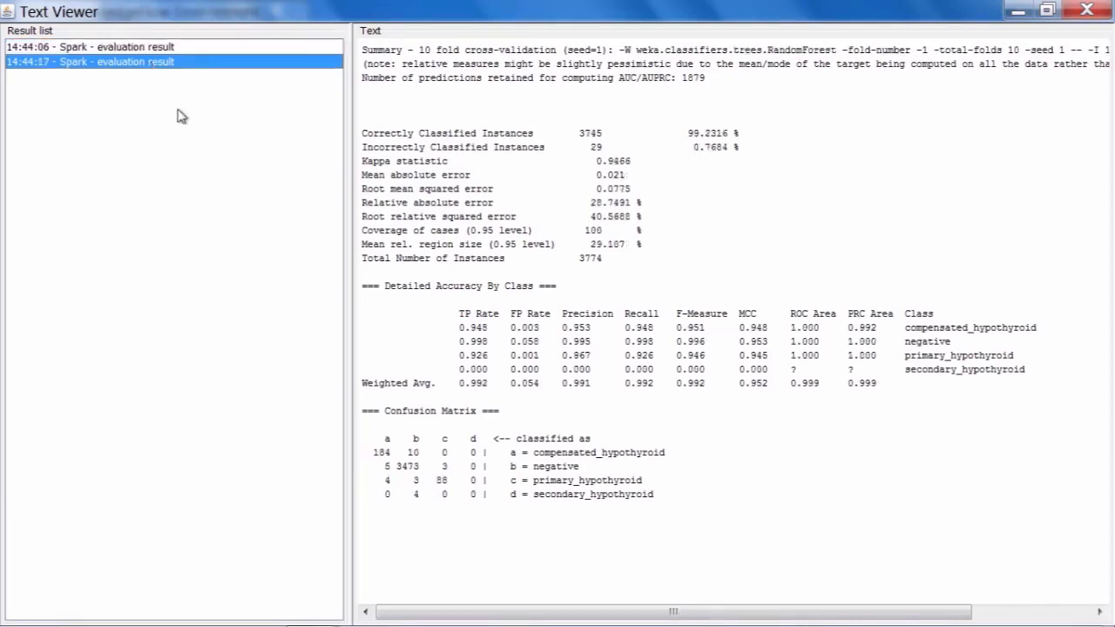
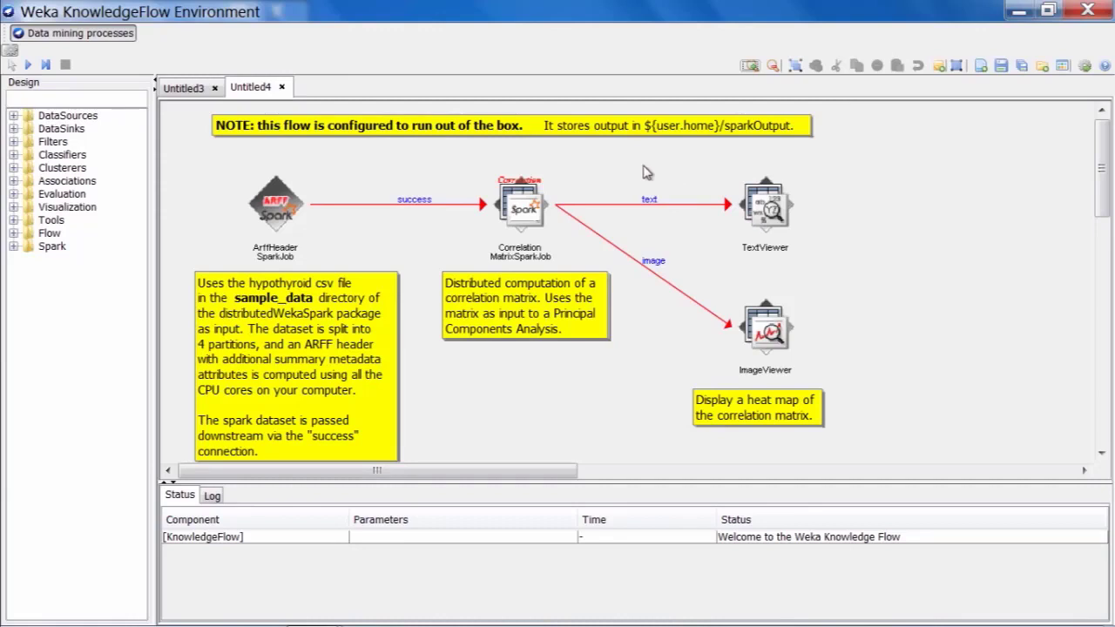
Step: Examine the CorrelationMatrixSparkJob's settings, including its runPCA, covariance and missing-value options
double_click(520, 203)
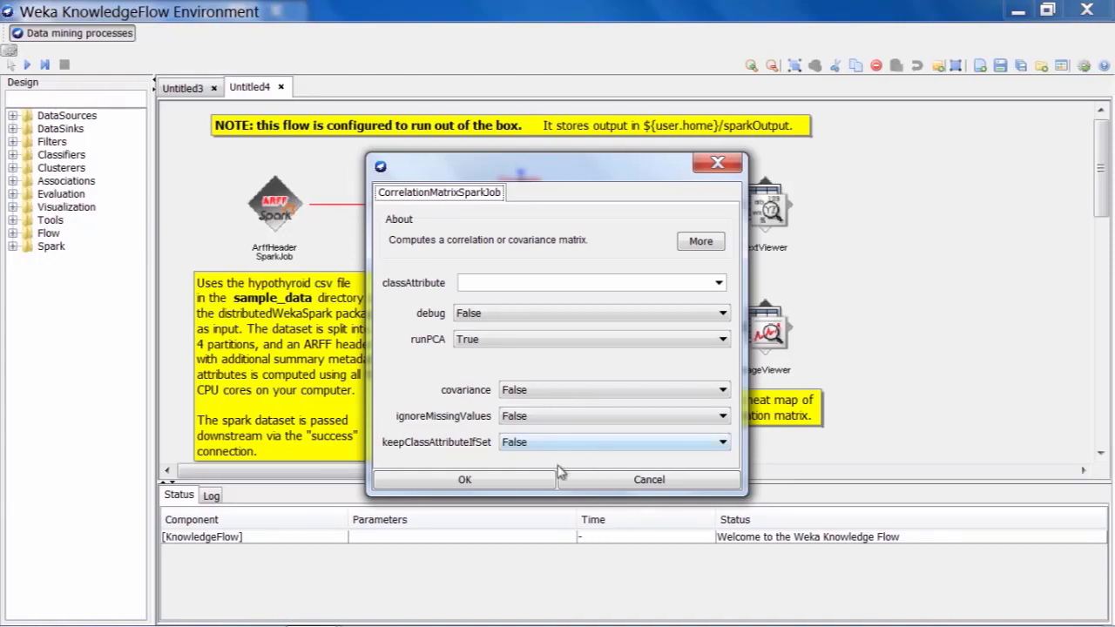
click(523, 478)
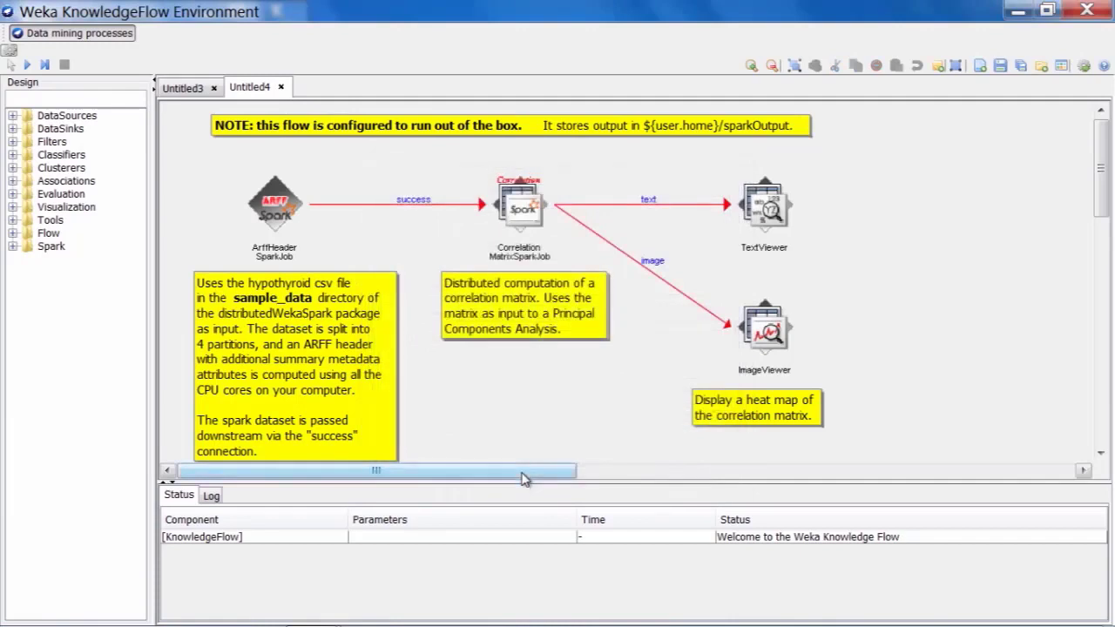
Step: Run the Spark correlation matrix and PCA flow, enlarging the lower pane to follow the log
click(27, 65)
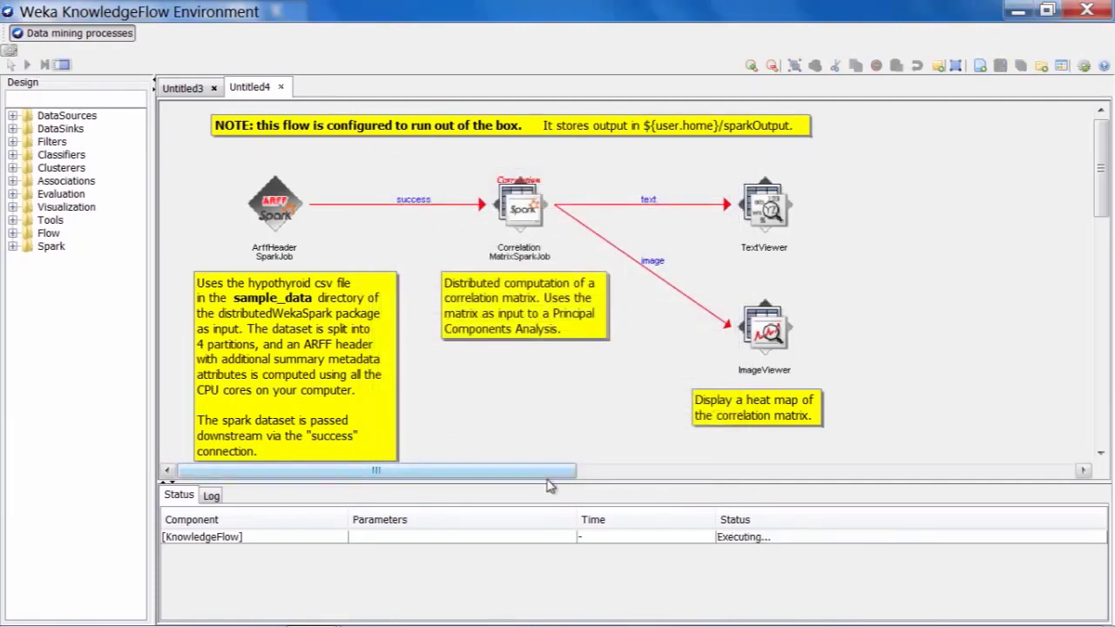
drag(547, 481, 540, 440)
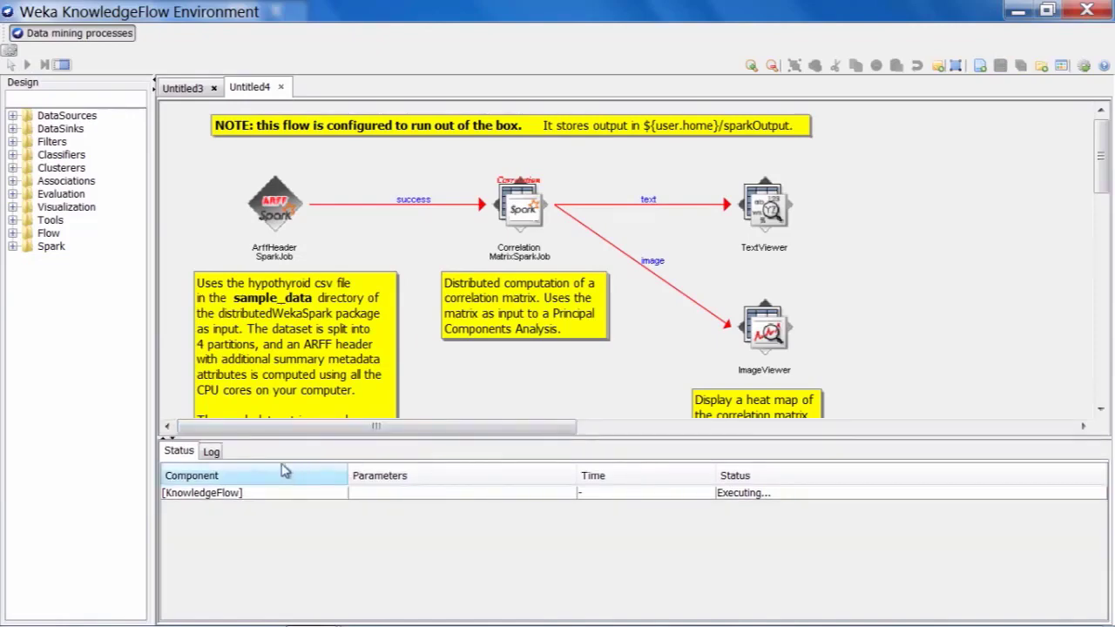
click(212, 451)
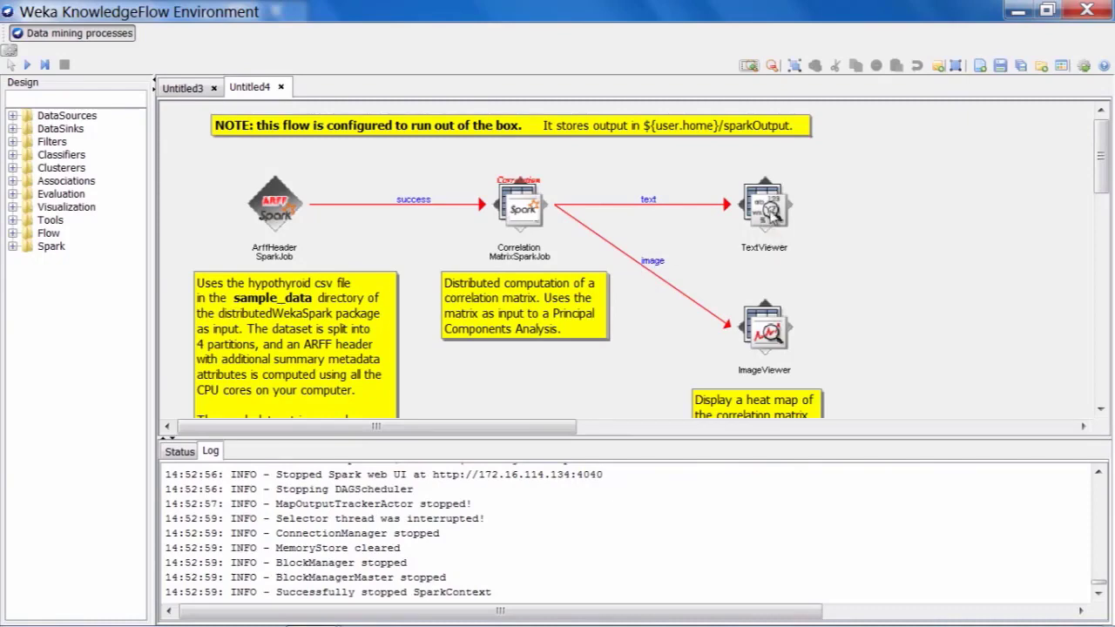
Step: Show the correlation matrix and PCA results collected by the TextViewer
right_click(770, 213)
click(810, 324)
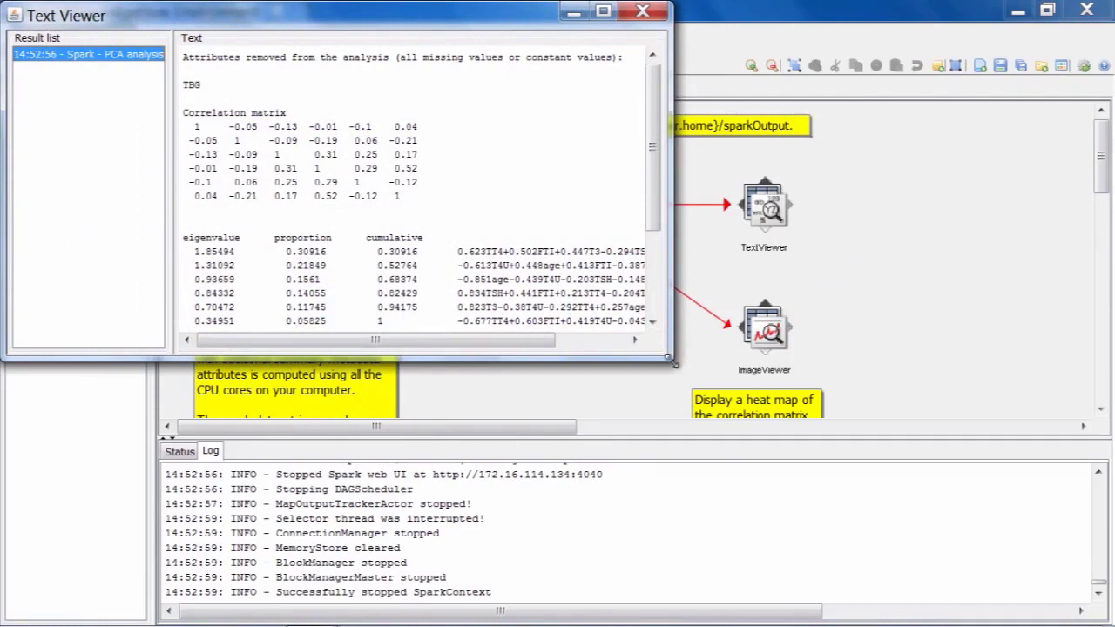
Step: Examine the PCA results in an enlarged text window, and view the correlation matrix heat map collected by the ImageViewer
drag(668, 356, 939, 436)
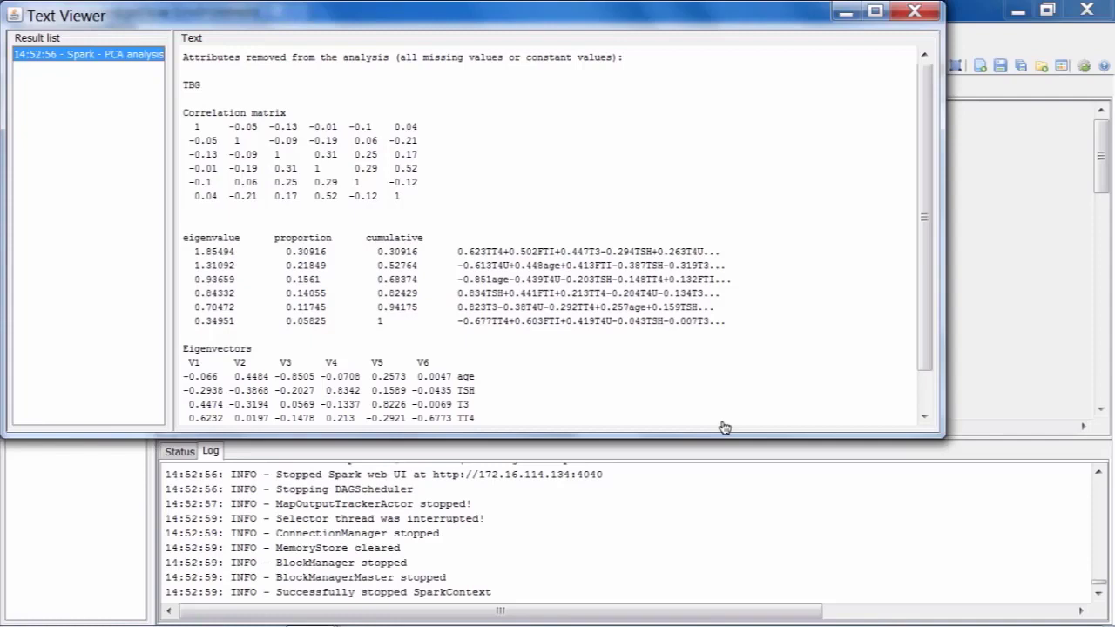
click(918, 10)
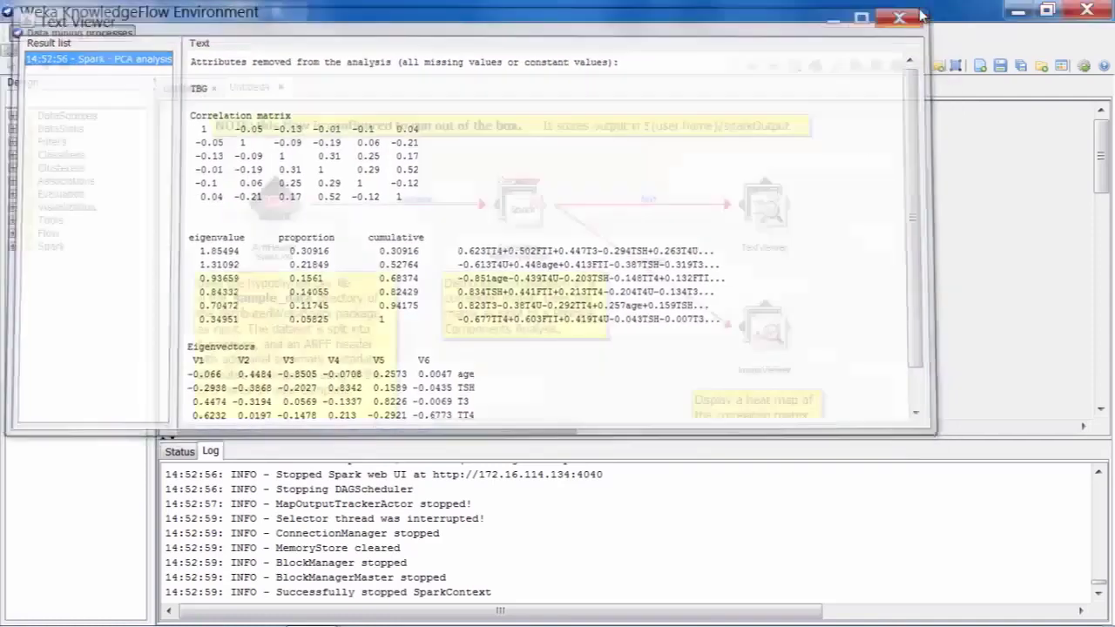
right_click(778, 338)
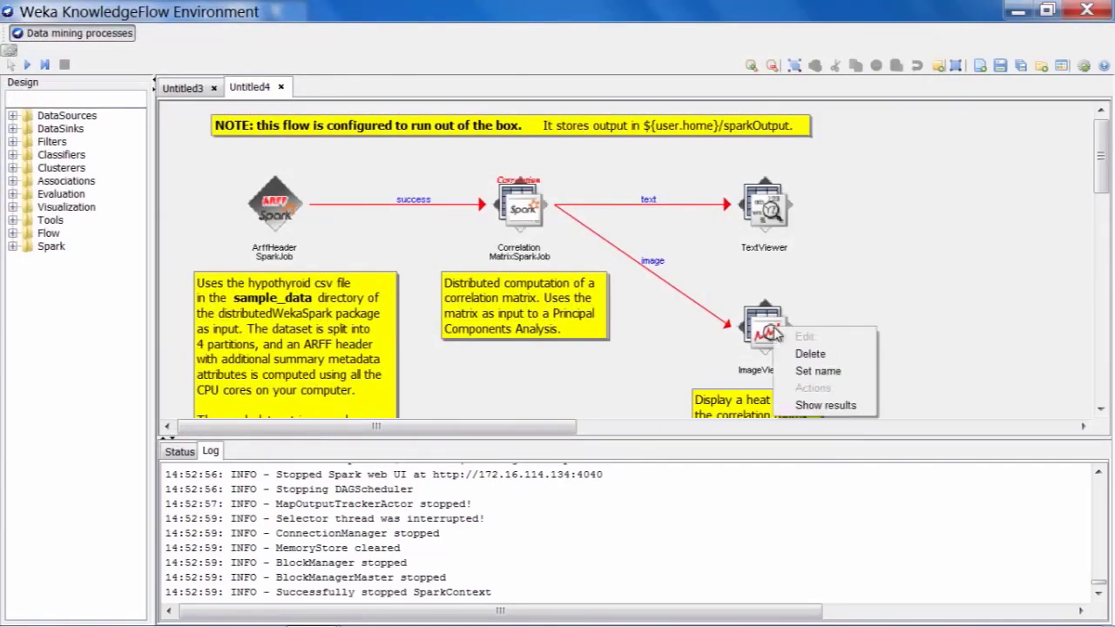
click(788, 403)
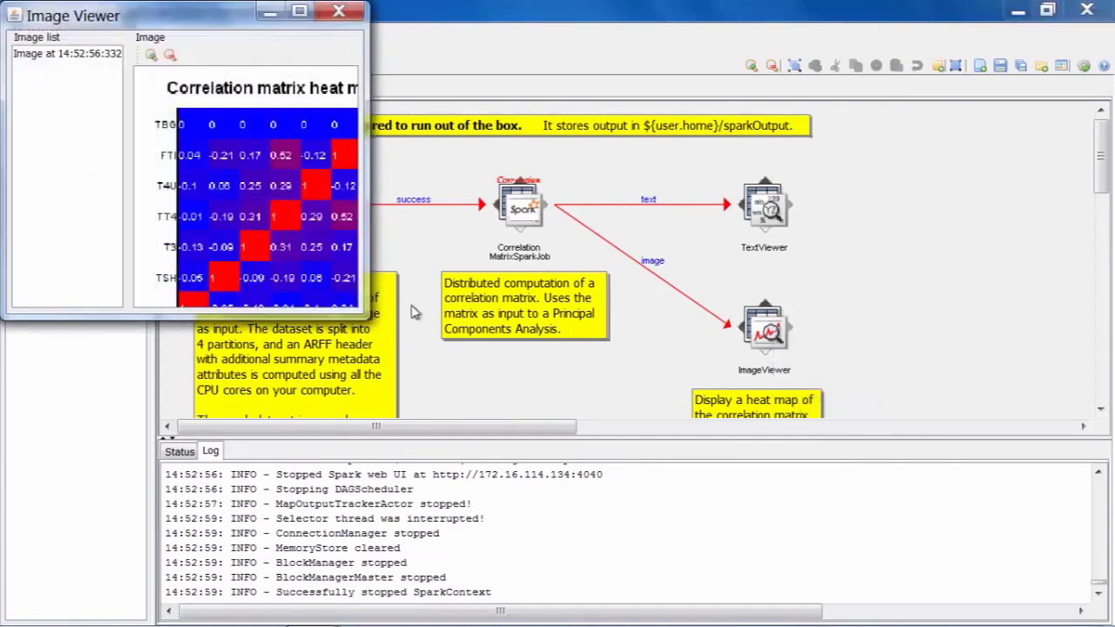
drag(367, 318, 797, 495)
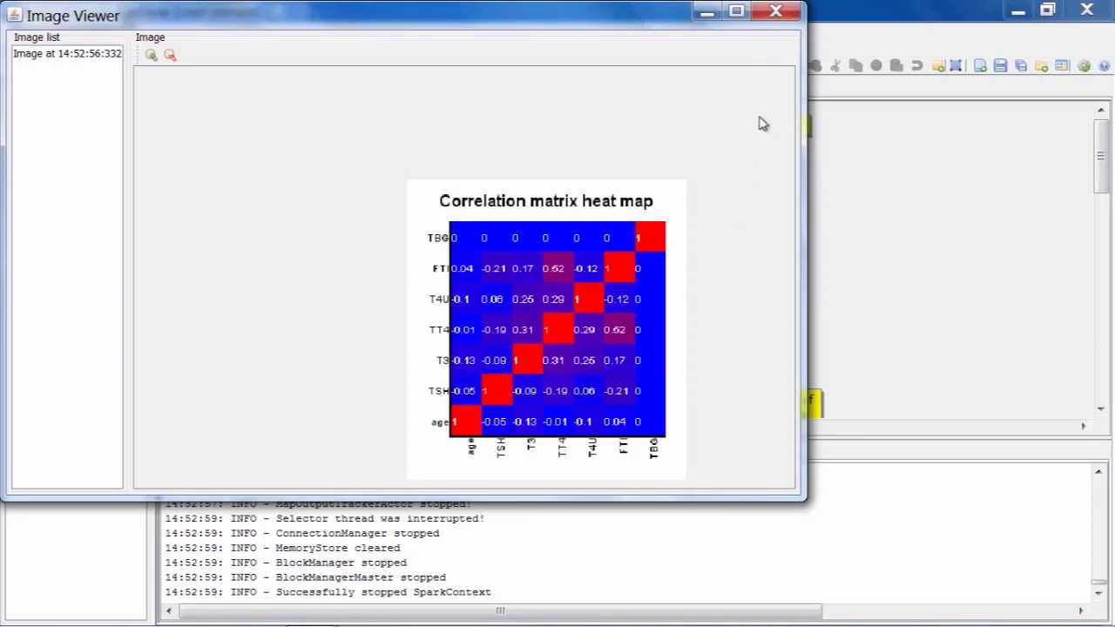
click(778, 14)
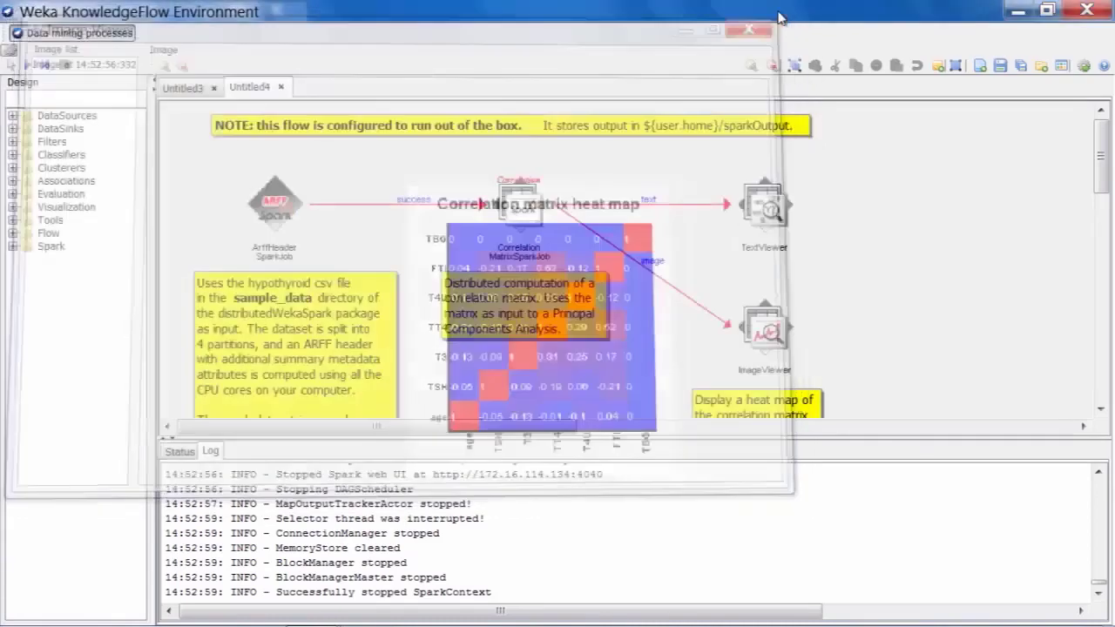
Step: Open the template flow "Spark: run k-means||"
click(1063, 70)
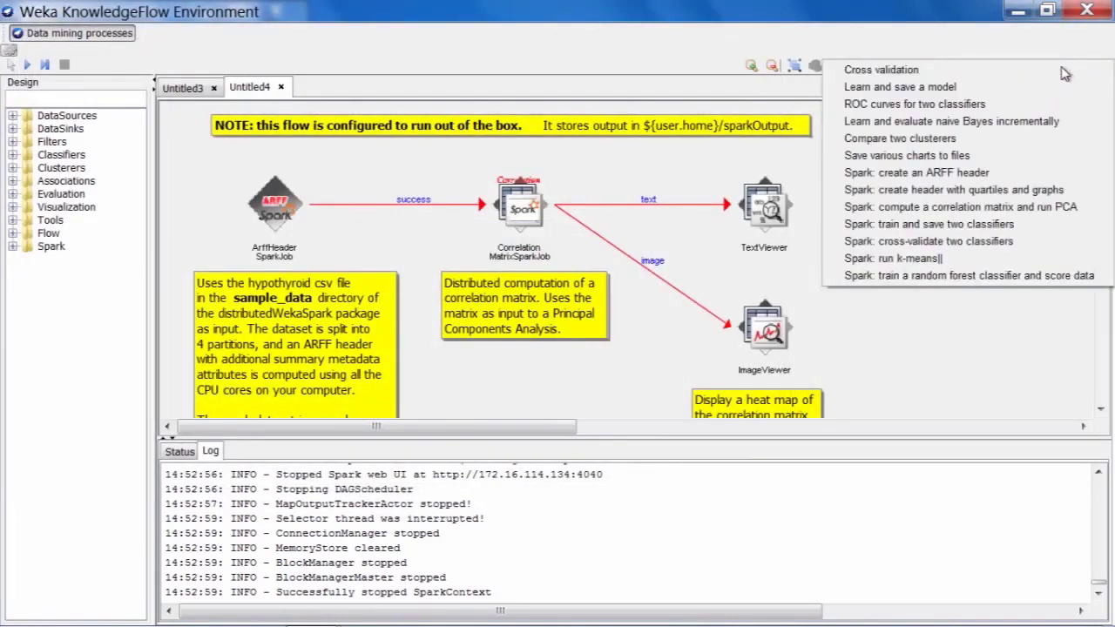
click(1048, 260)
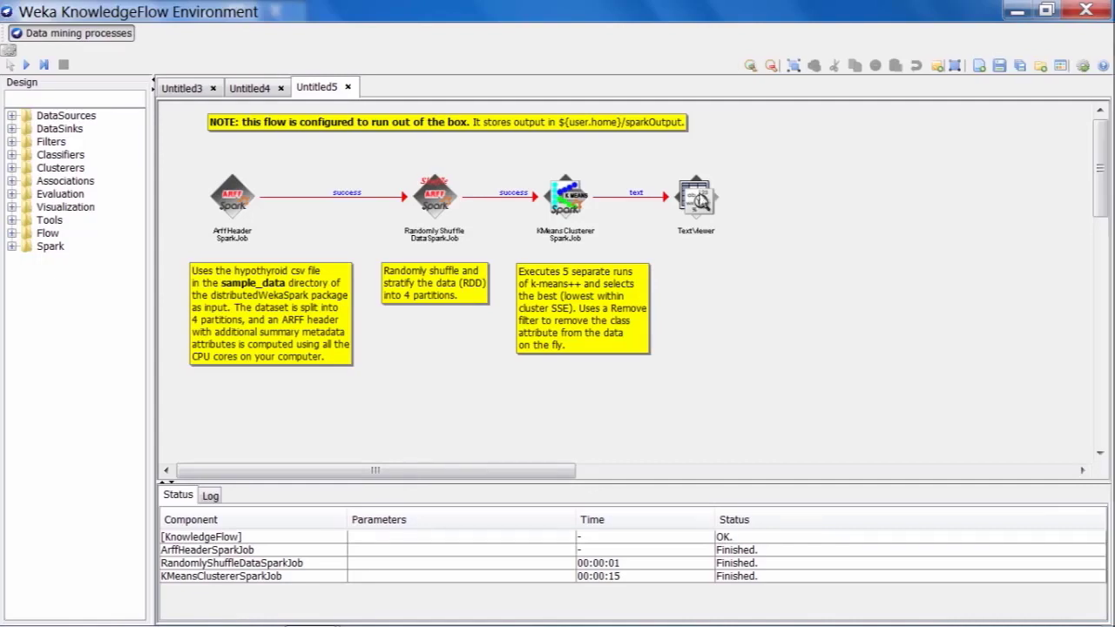
Step: Show the k-means clustering results collected by the TextViewer in a taller window
right_click(702, 200)
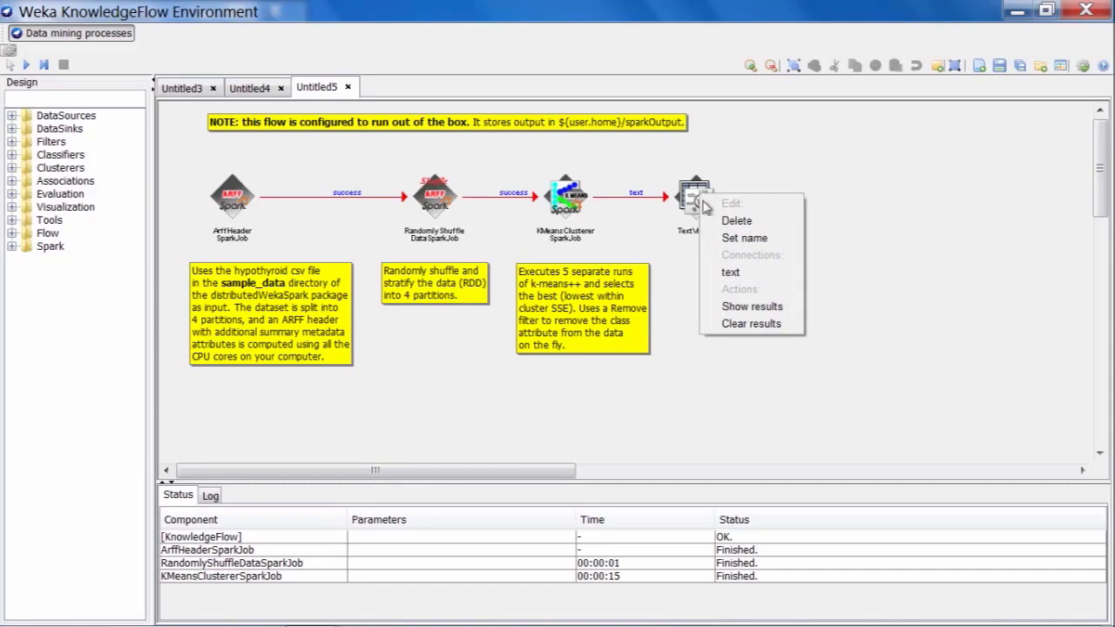
click(730, 309)
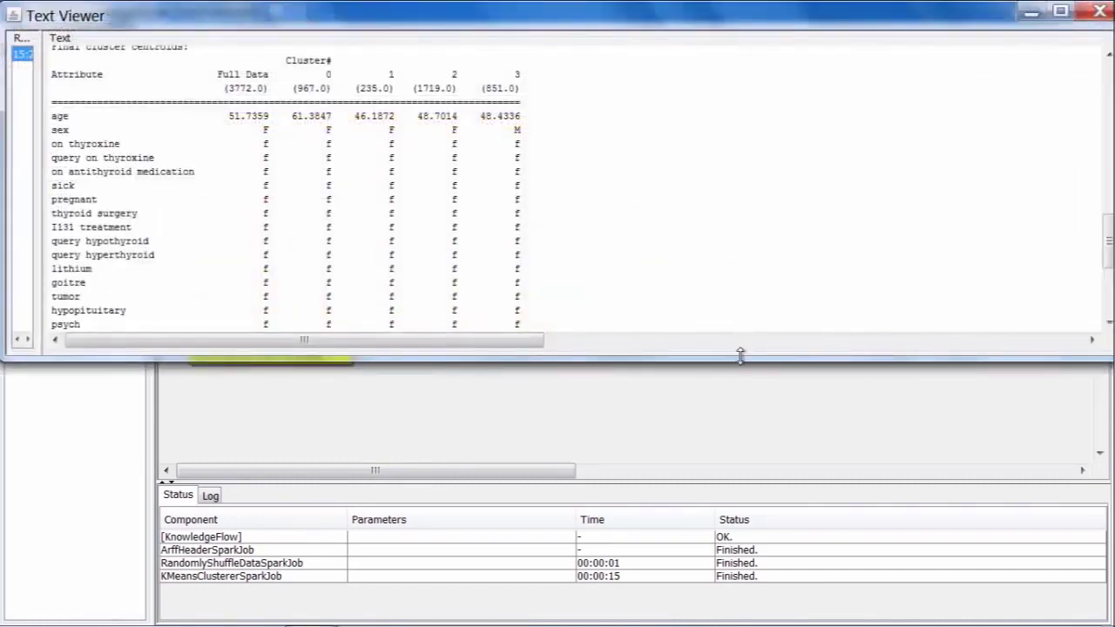
drag(741, 354, 741, 608)
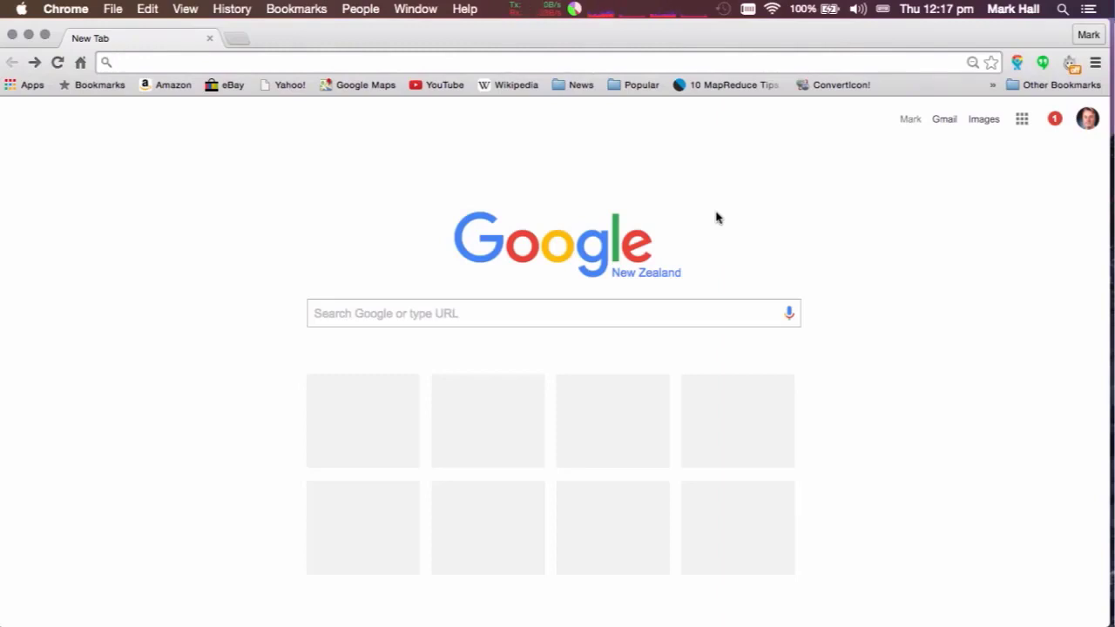
Step: In Chrome, load spark.apache.org and open the documentation for the latest release, Spark 1.5.2
text(http://spark.apache.org/)
key(Return)
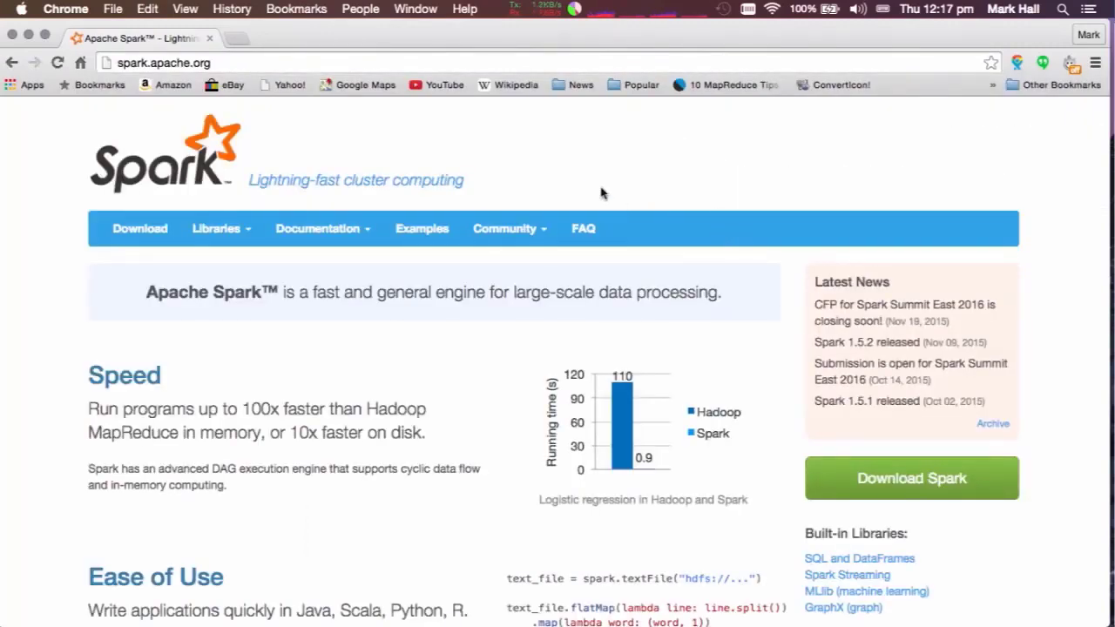
click(364, 234)
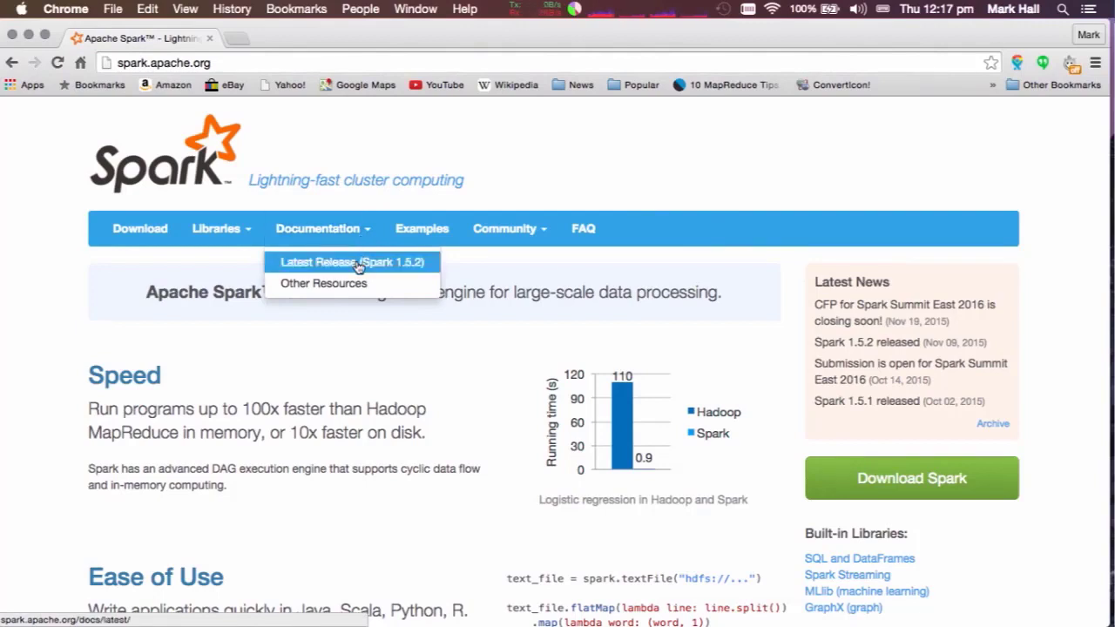
click(357, 267)
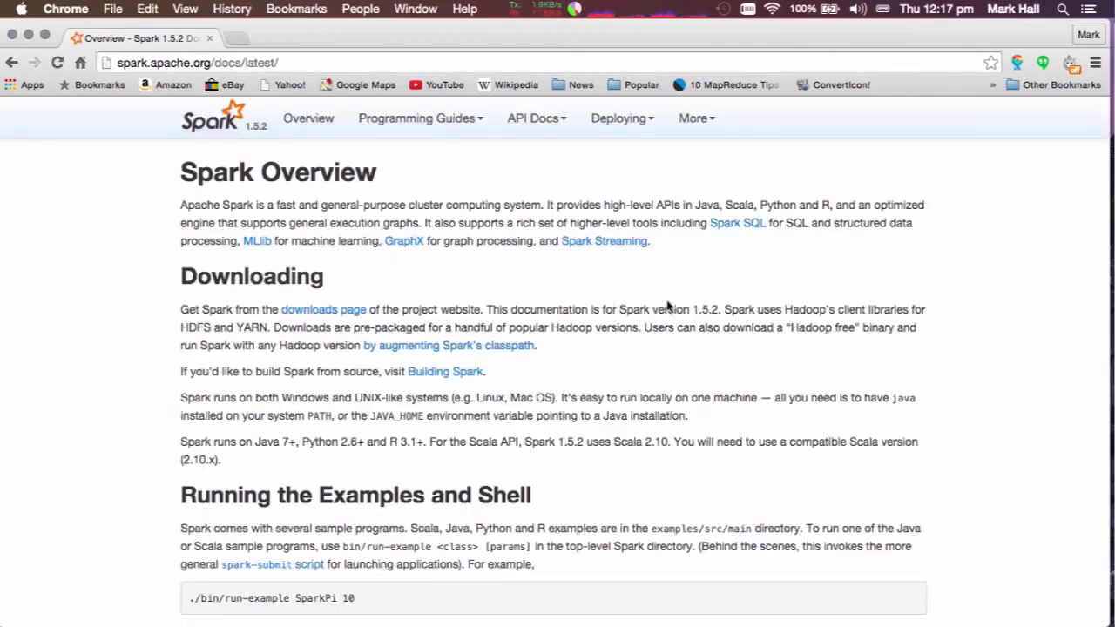
Step: Find the Launching on a Cluster section of the Spark overview and open its cluster mode overview
scroll(668, 305, down, 5)
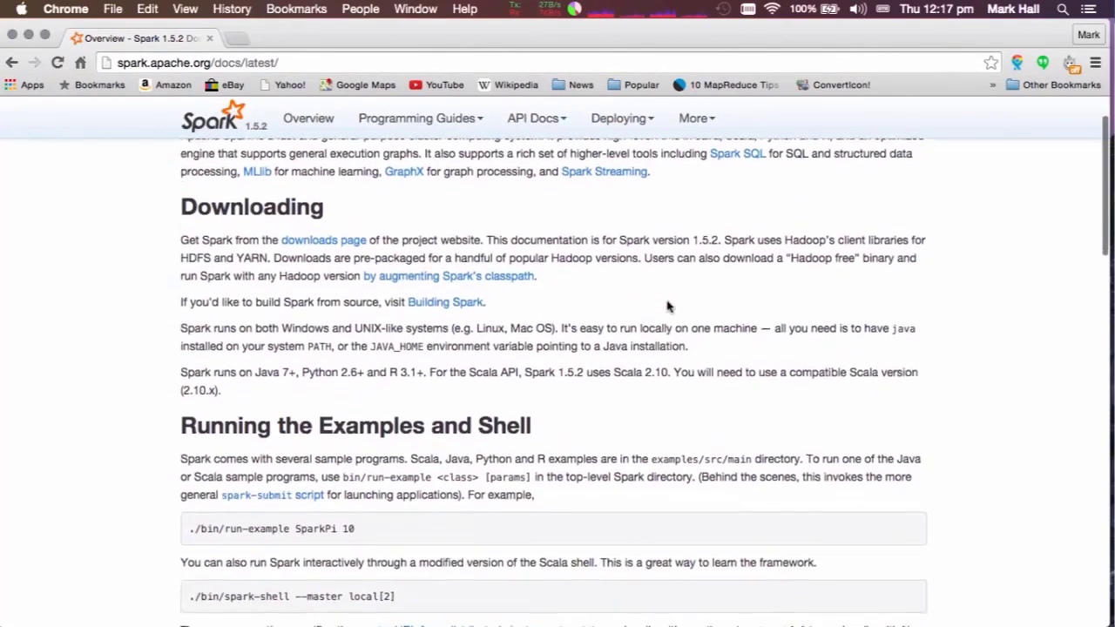
scroll(669, 306, down, 10)
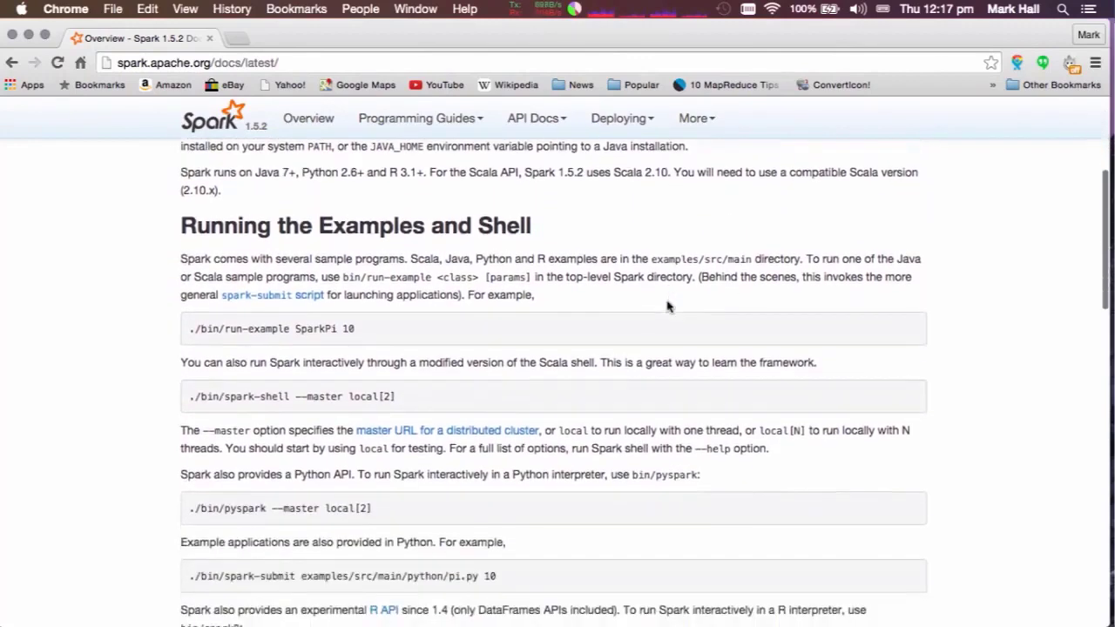
scroll(668, 302, down, 10)
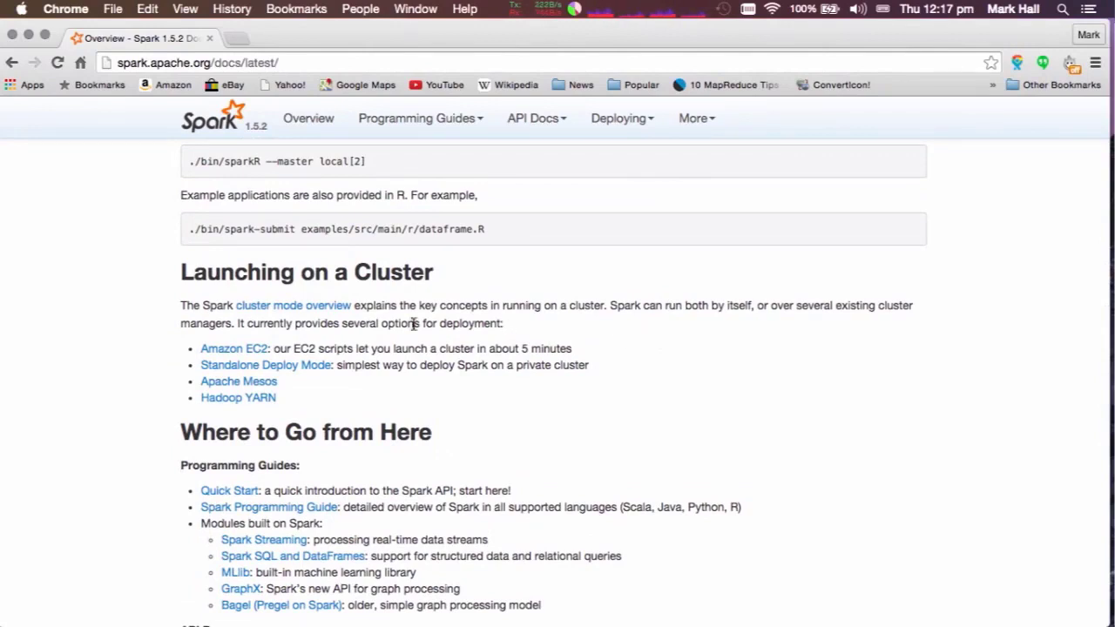
click(333, 308)
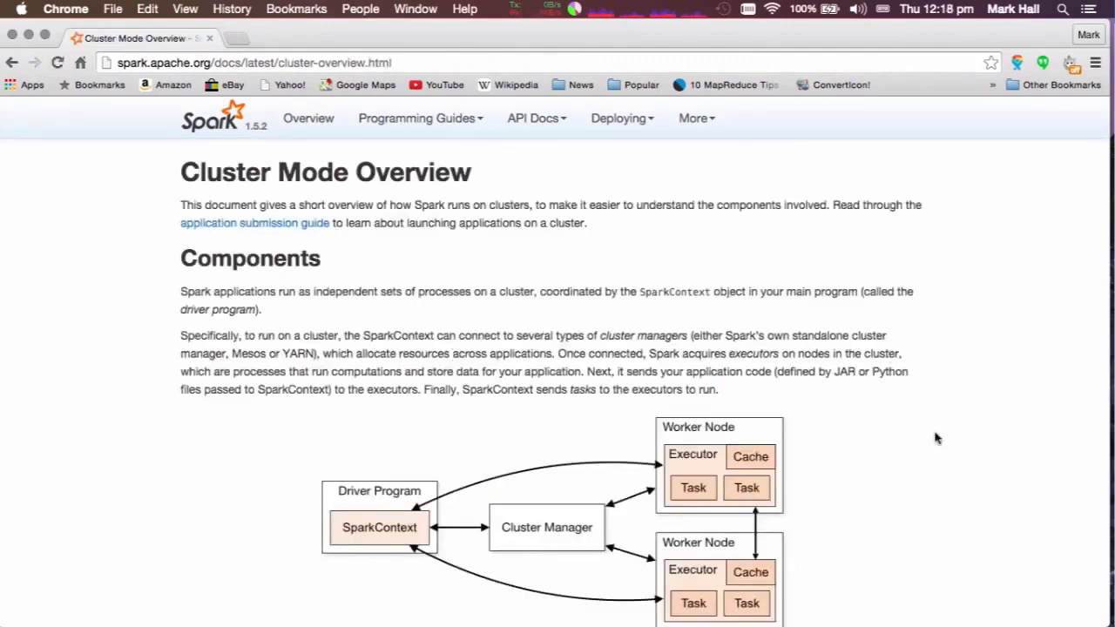
Step: Examine the Cluster Mode Overview page, including the components diagram, the architecture notes and the cluster manager types
scroll(936, 438, down, 3)
scroll(936, 439, down, 6)
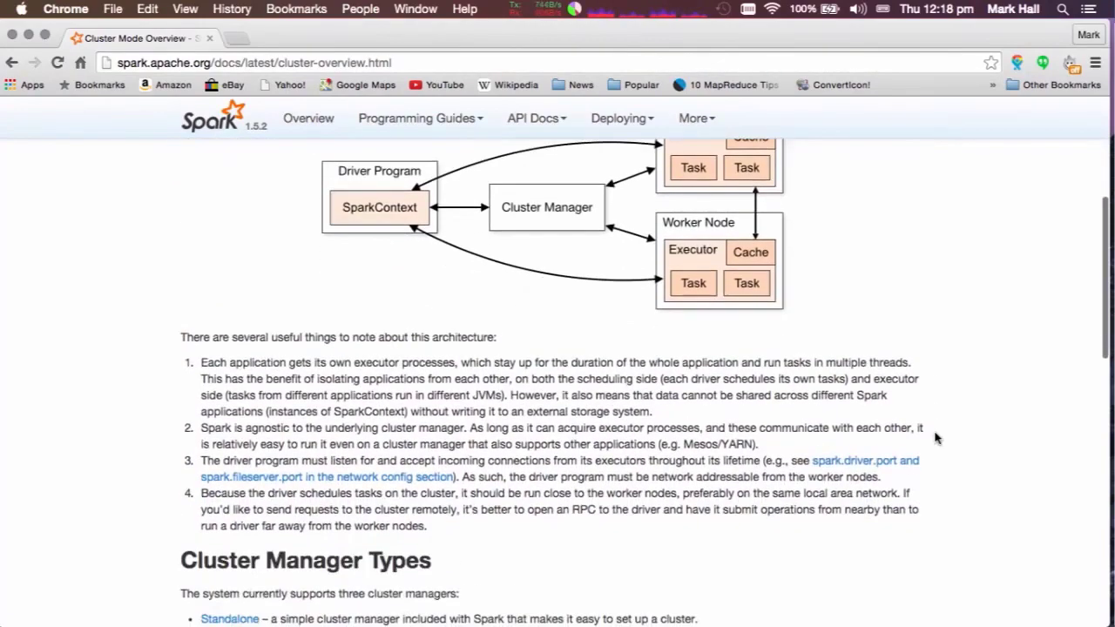
scroll(937, 438, down, 4)
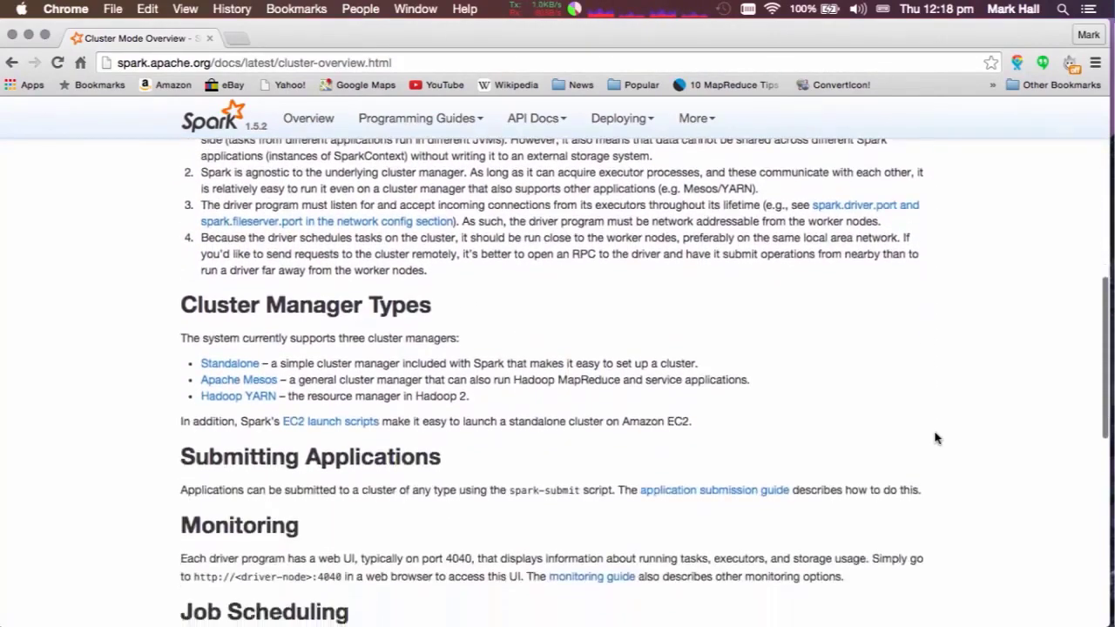
scroll(936, 438, up, 2)
scroll(936, 438, up, 9)
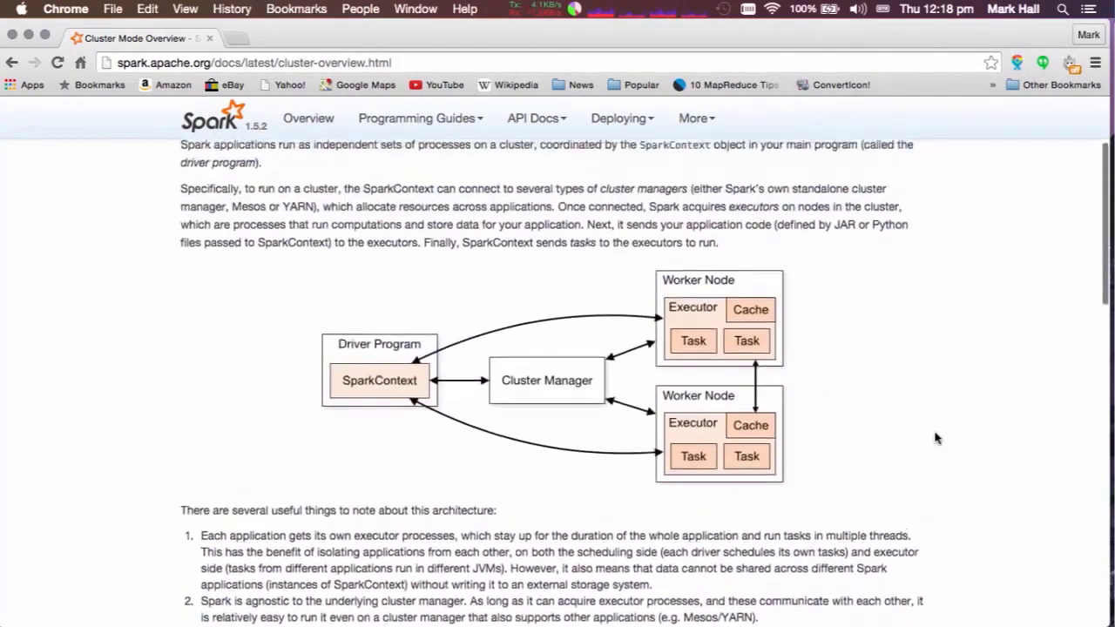
scroll(937, 438, up, 2)
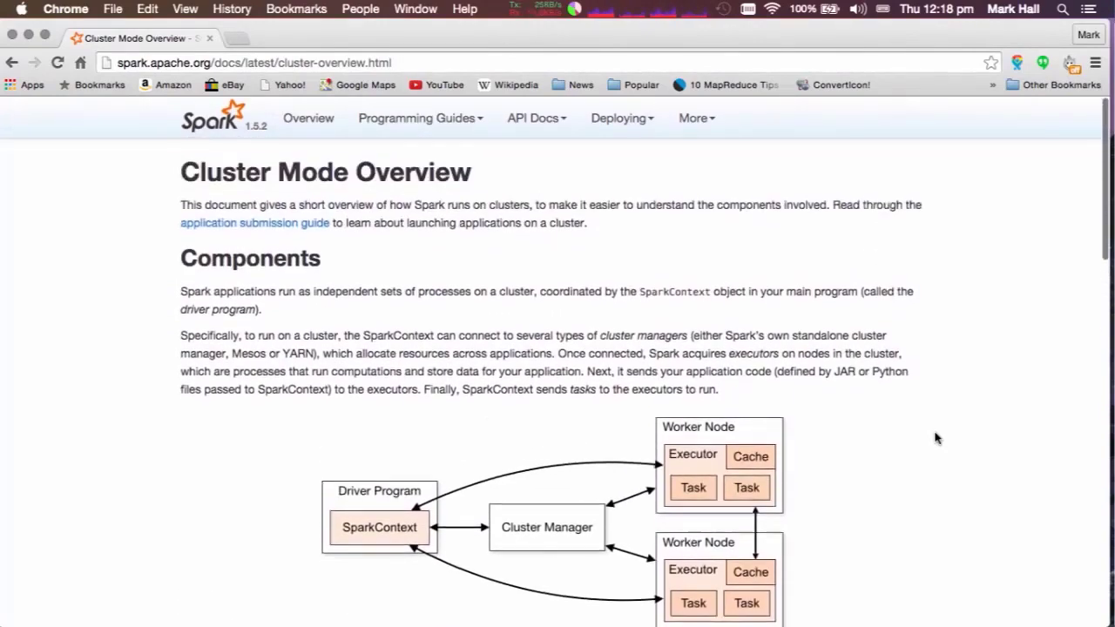
scroll(937, 439, down, 4)
scroll(937, 438, down, 6)
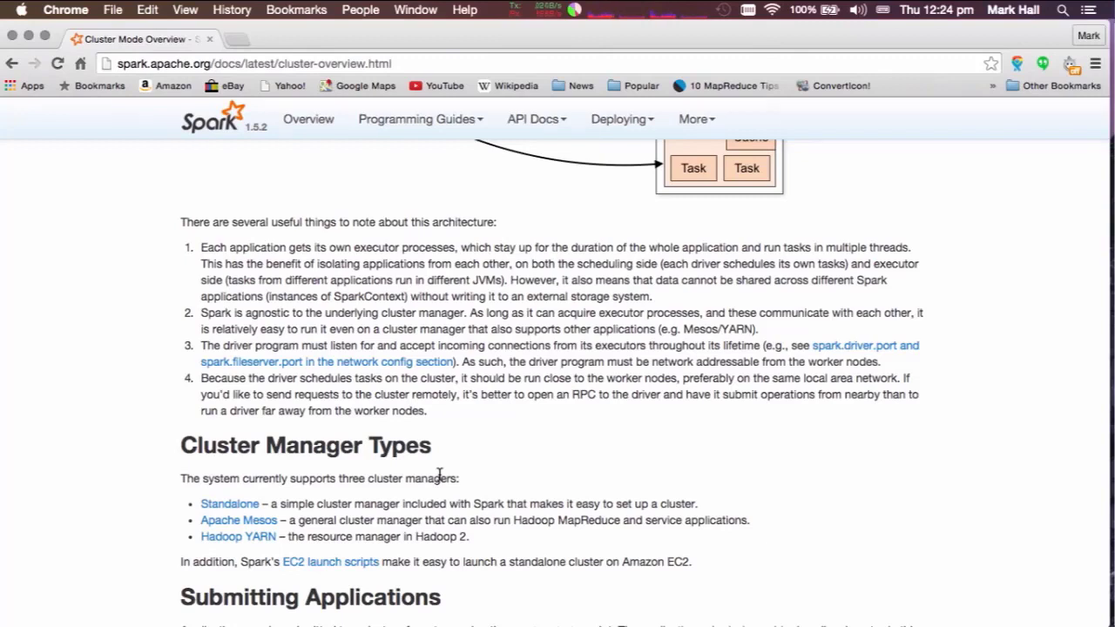
Step: Search the web for "apache spark standalone cluster install"
click(432, 61)
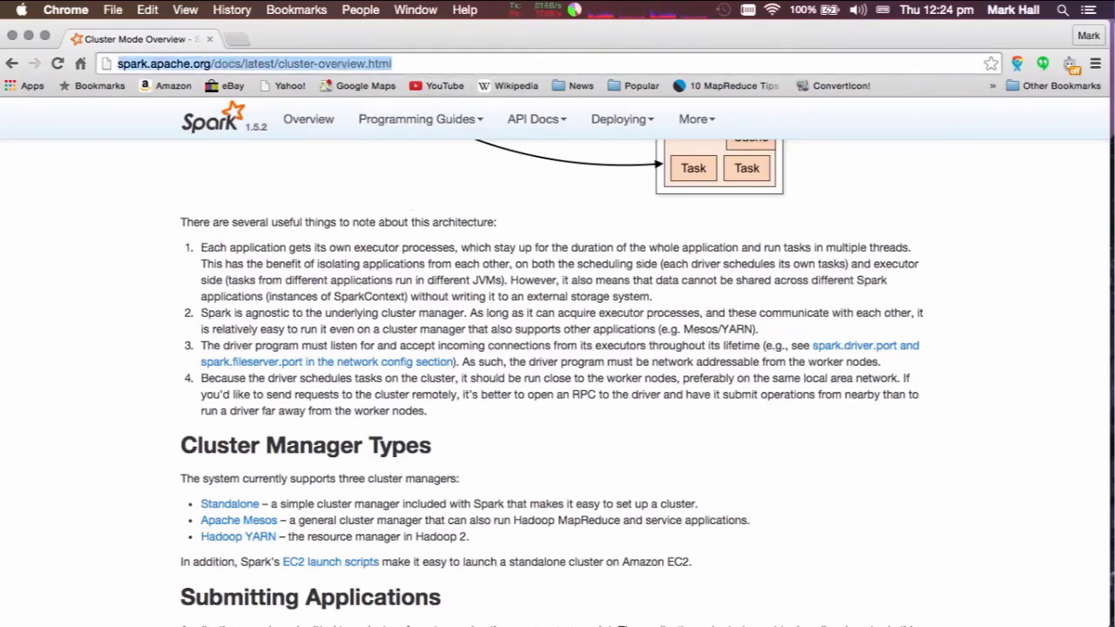
text(apache spark)
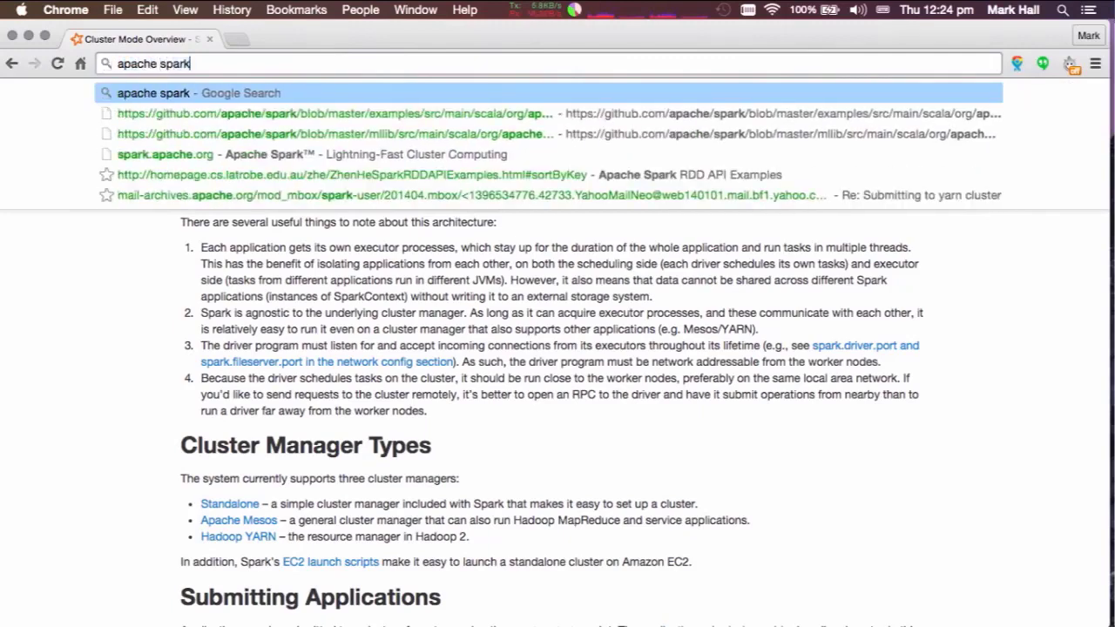
text( standa)
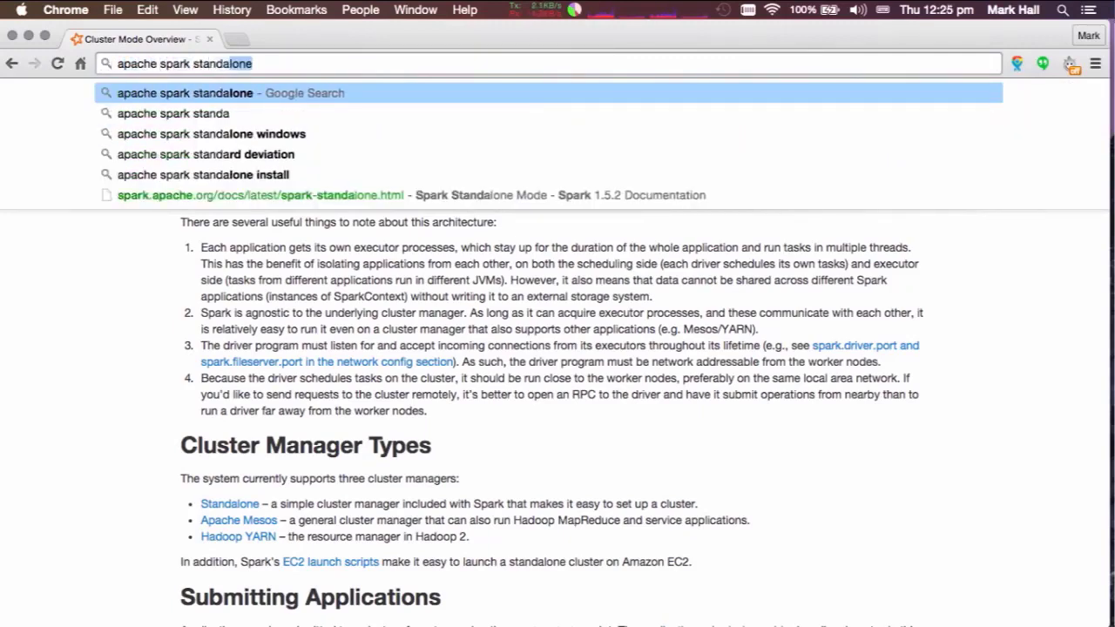
text(lone c)
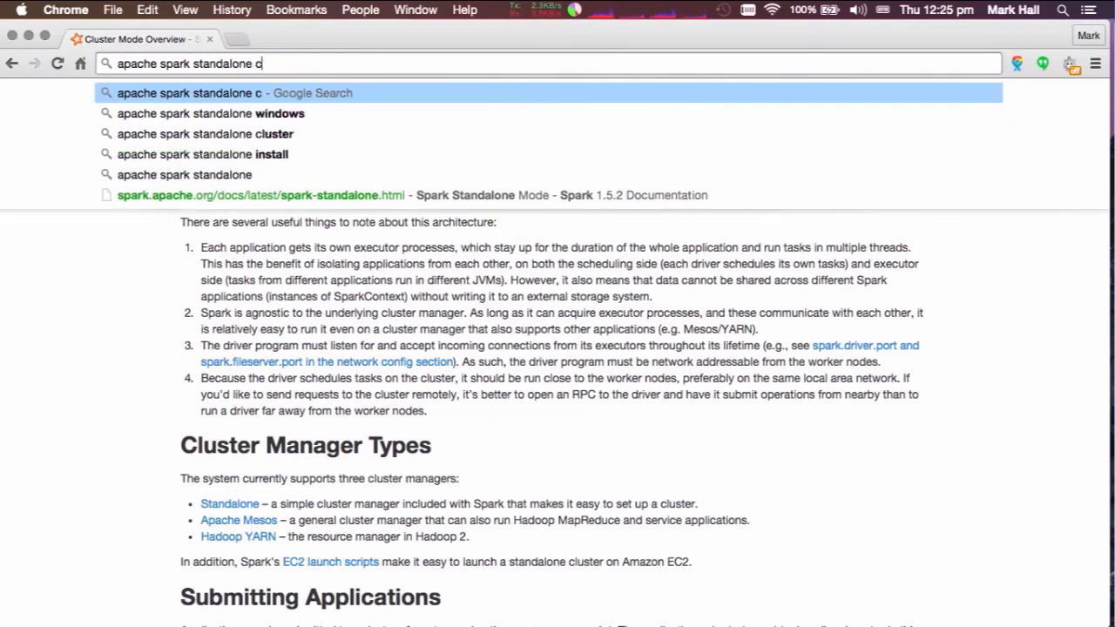
text(luster)
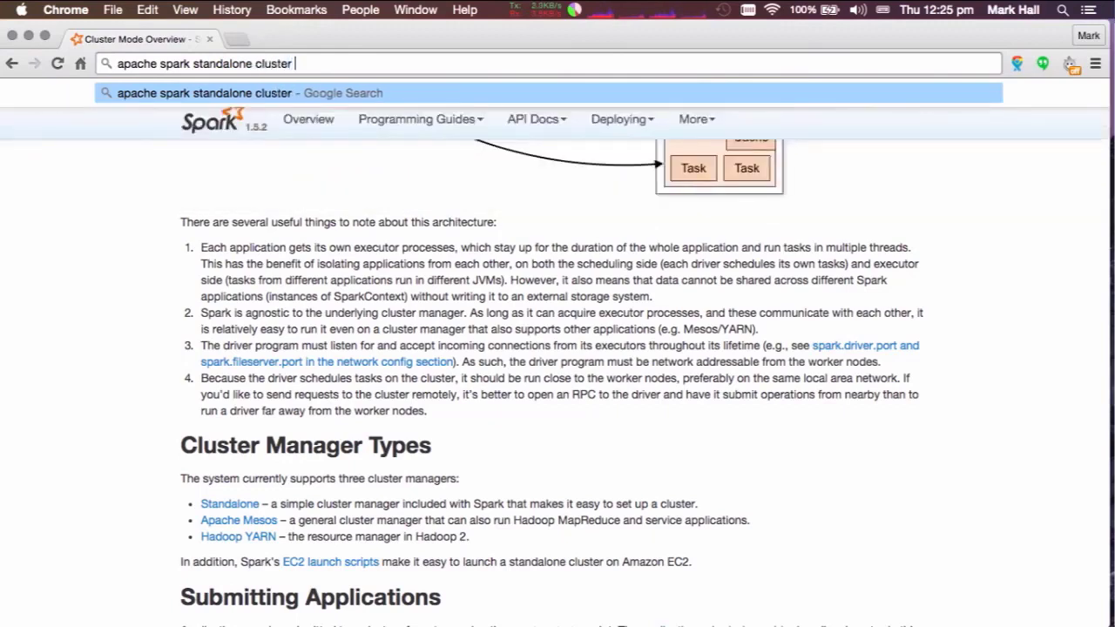
text( install)
key(Return)
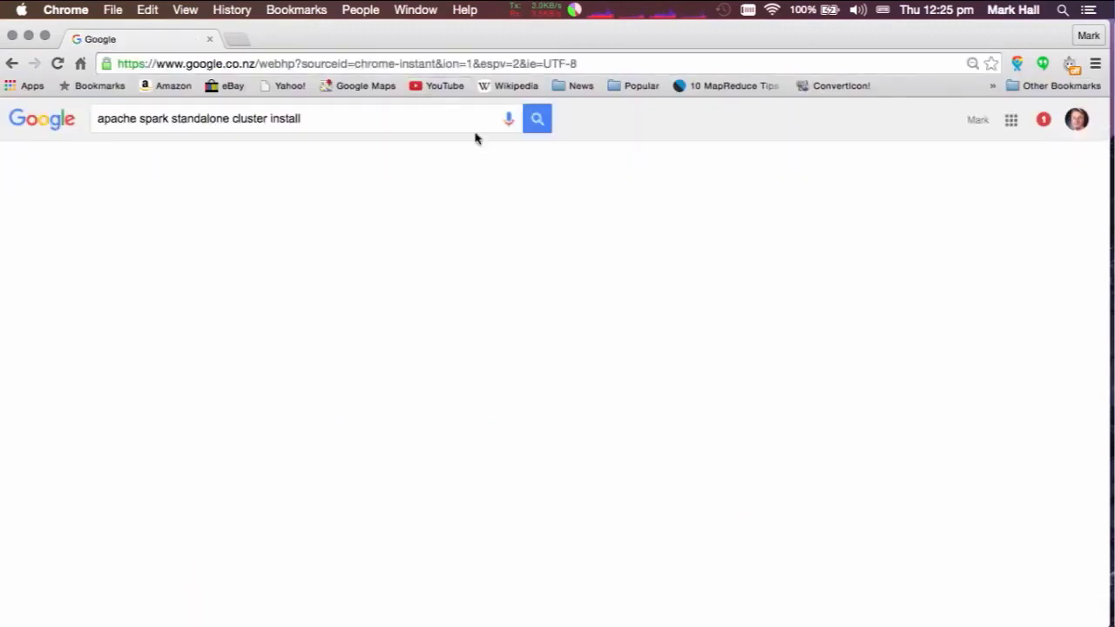
Step: Look through the search results for guides and tutorials on setting up a standalone Spark cluster
scroll(567, 306, down, 3)
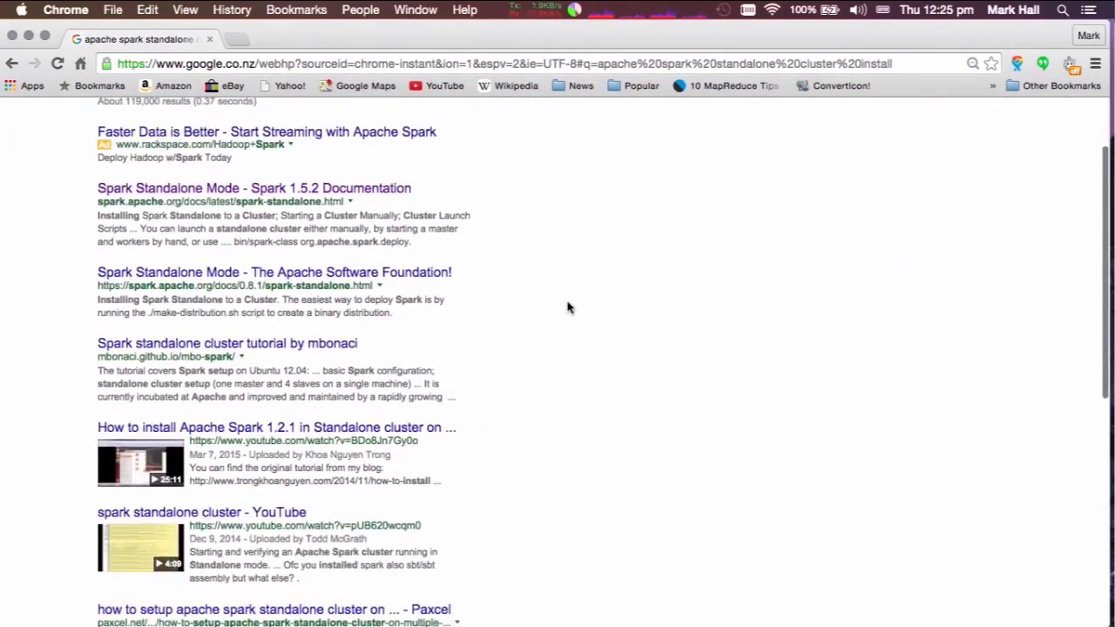
scroll(567, 307, down, 1)
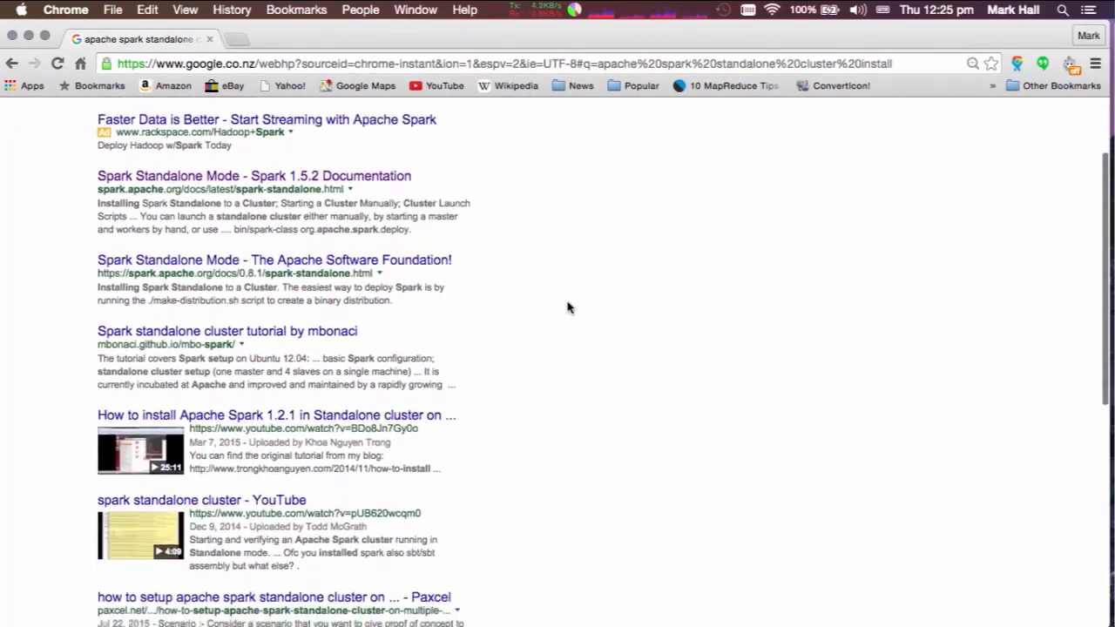
scroll(567, 307, down, 5)
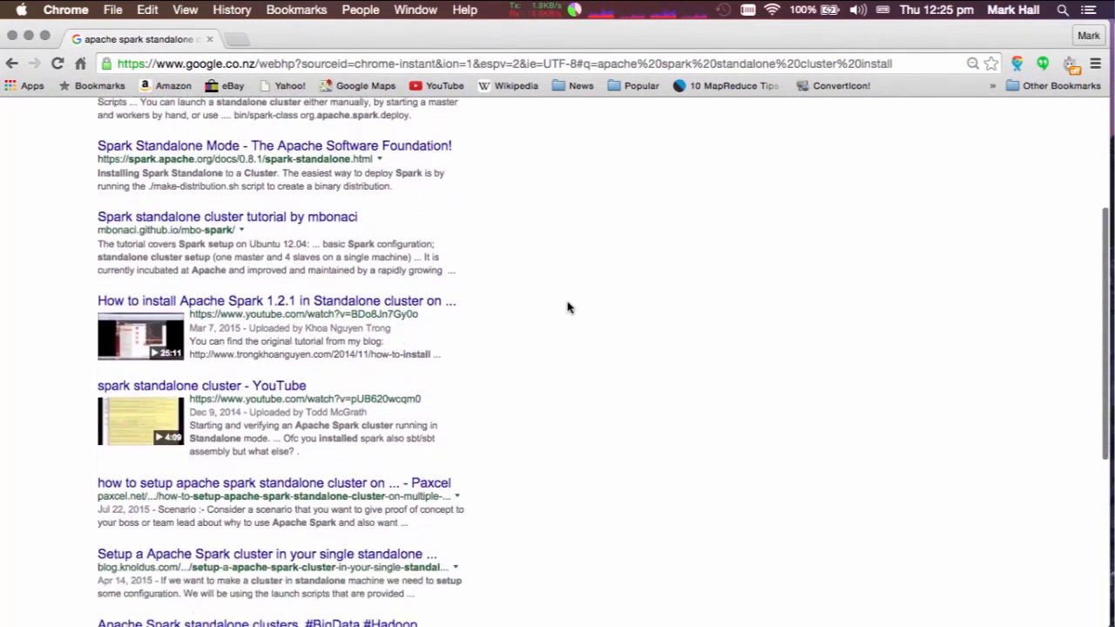
scroll(568, 306, down, 4)
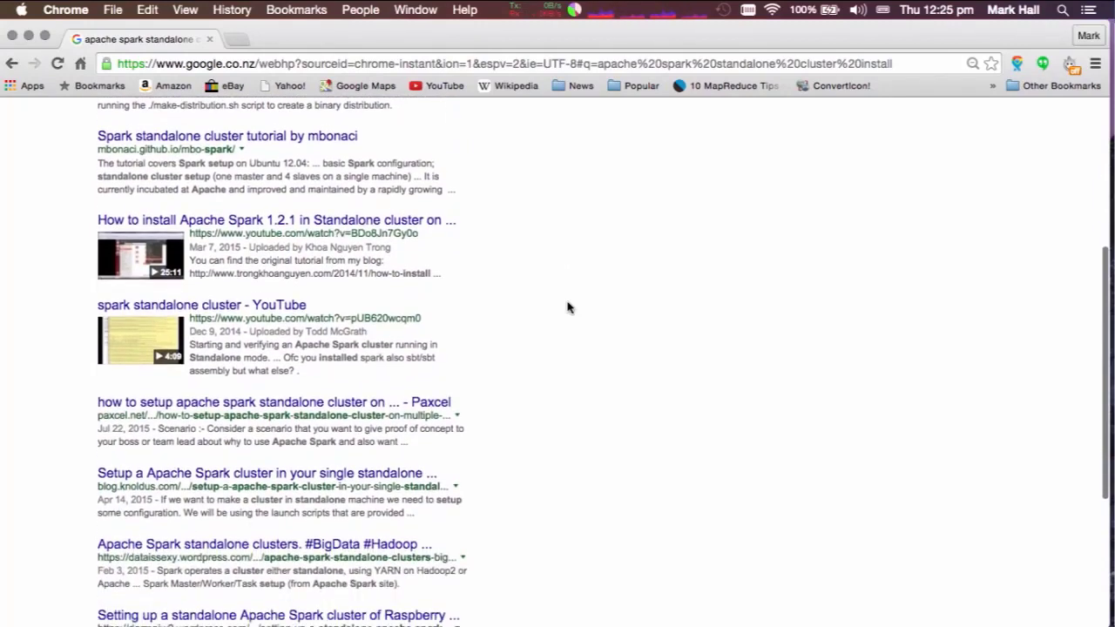
scroll(567, 307, down, 2)
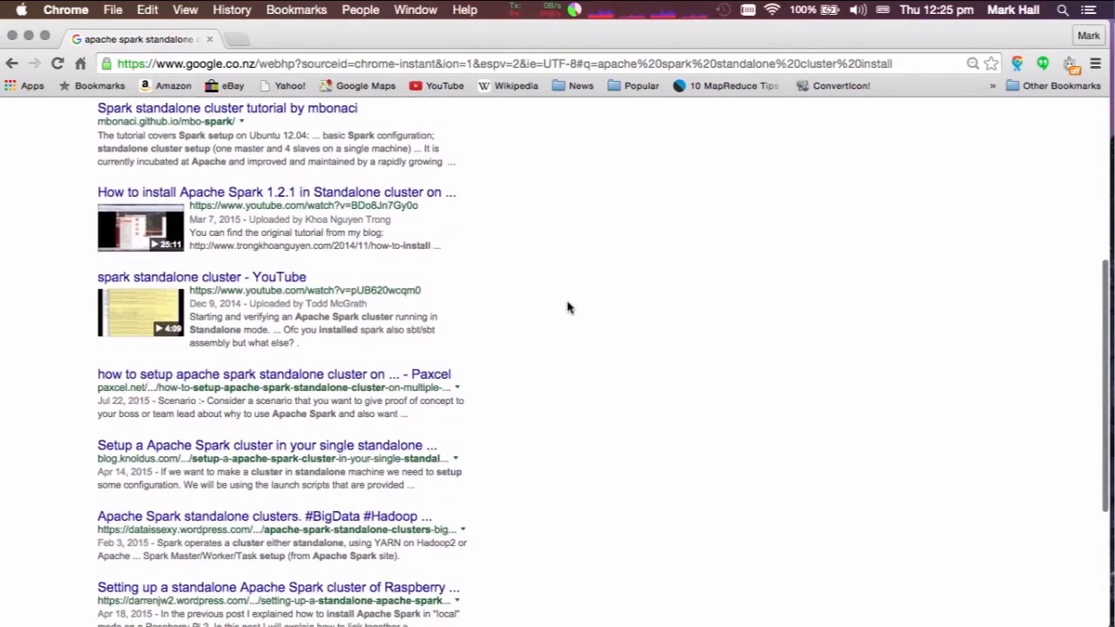
scroll(568, 307, down, 1)
scroll(567, 306, down, 5)
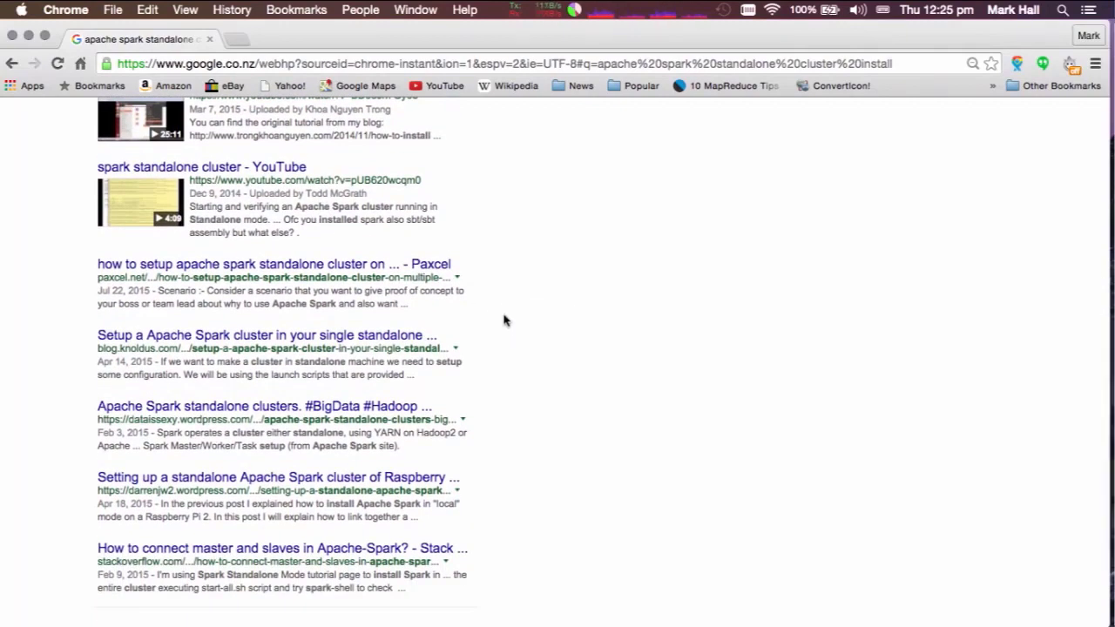
Step: Open the Knoldus guide on setting up a Spark cluster on a single standalone machine and read its worker configuration, master and slave start-up, and spark-shell instructions
click(406, 339)
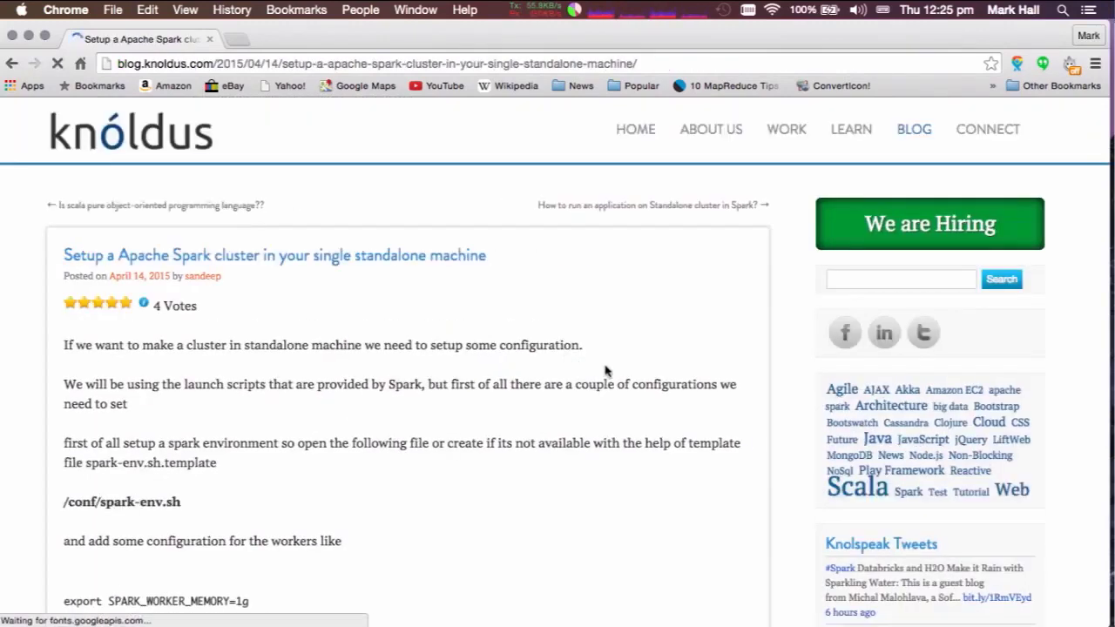
scroll(614, 383, down, 3)
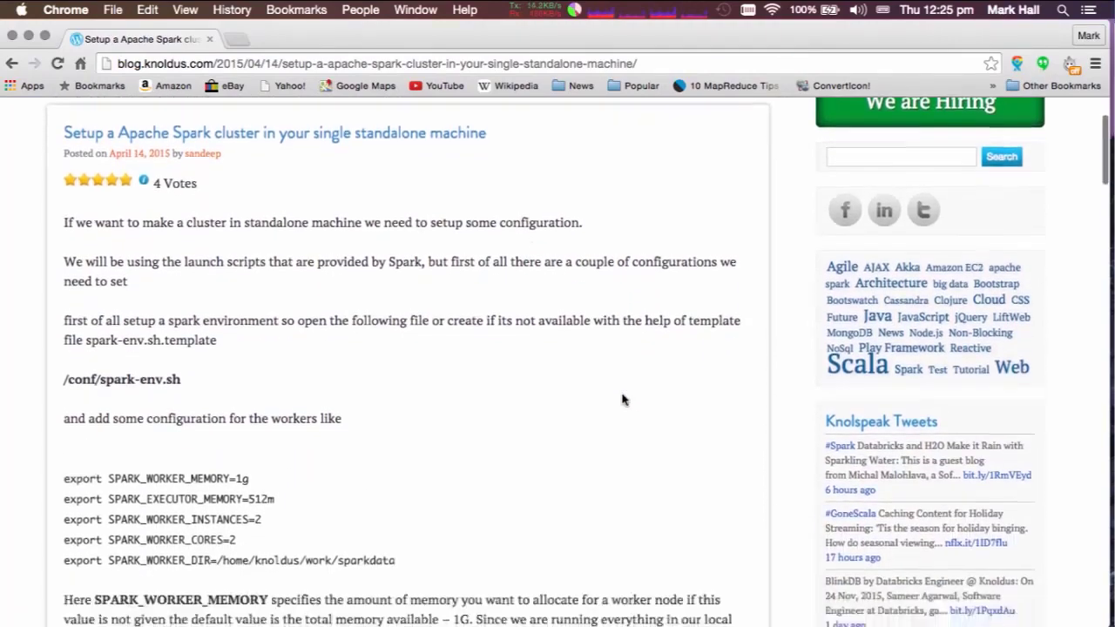
scroll(622, 399, down, 4)
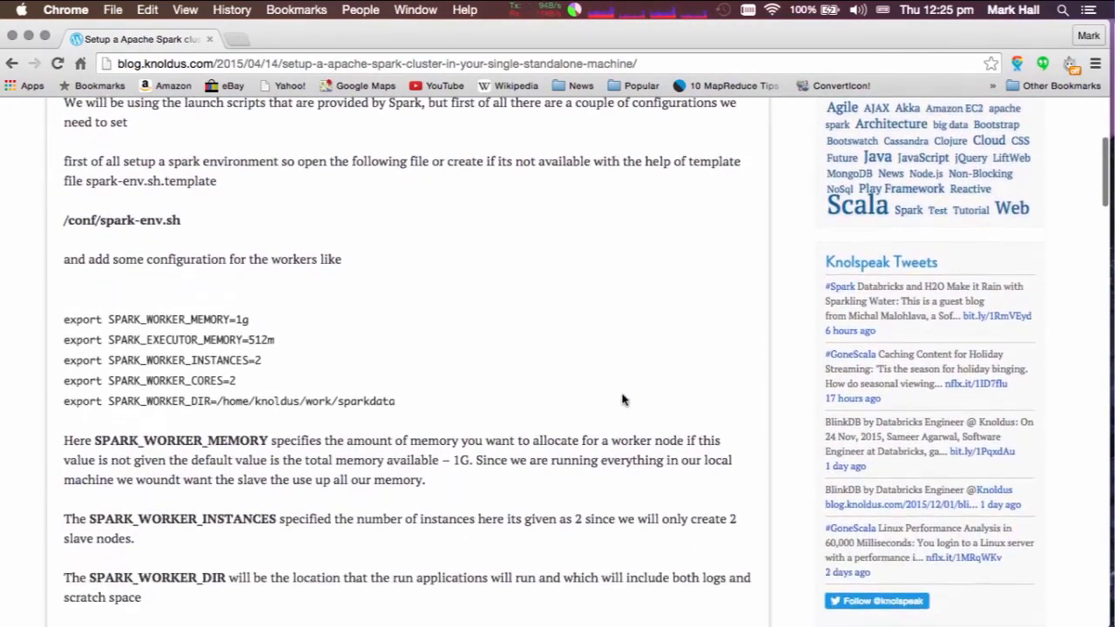
scroll(622, 399, down, 2)
scroll(622, 400, down, 5)
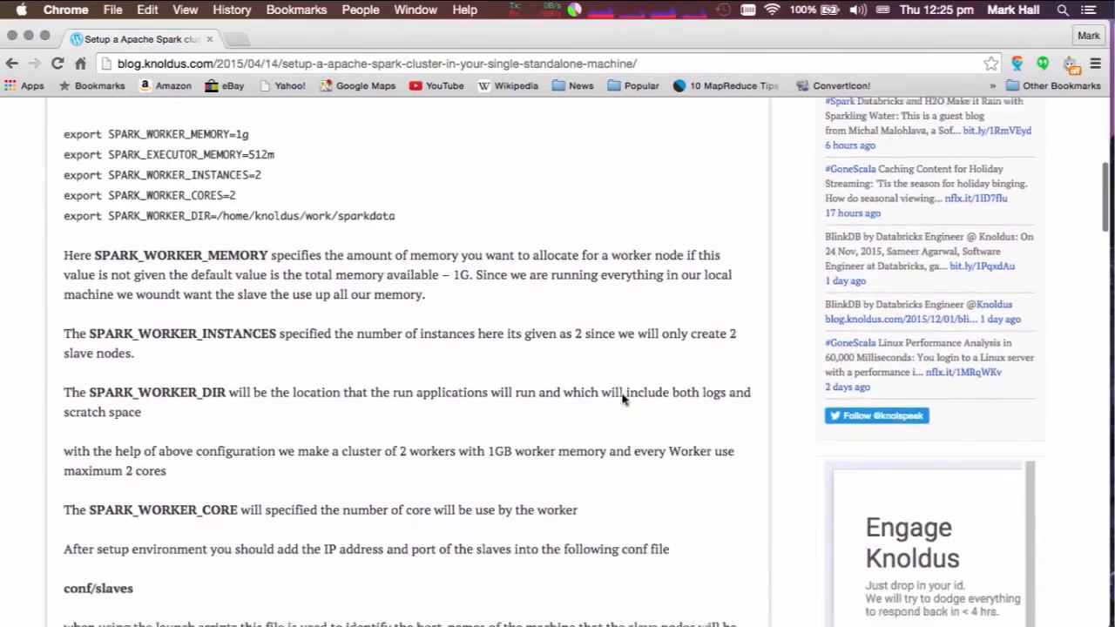
scroll(622, 400, down, 5)
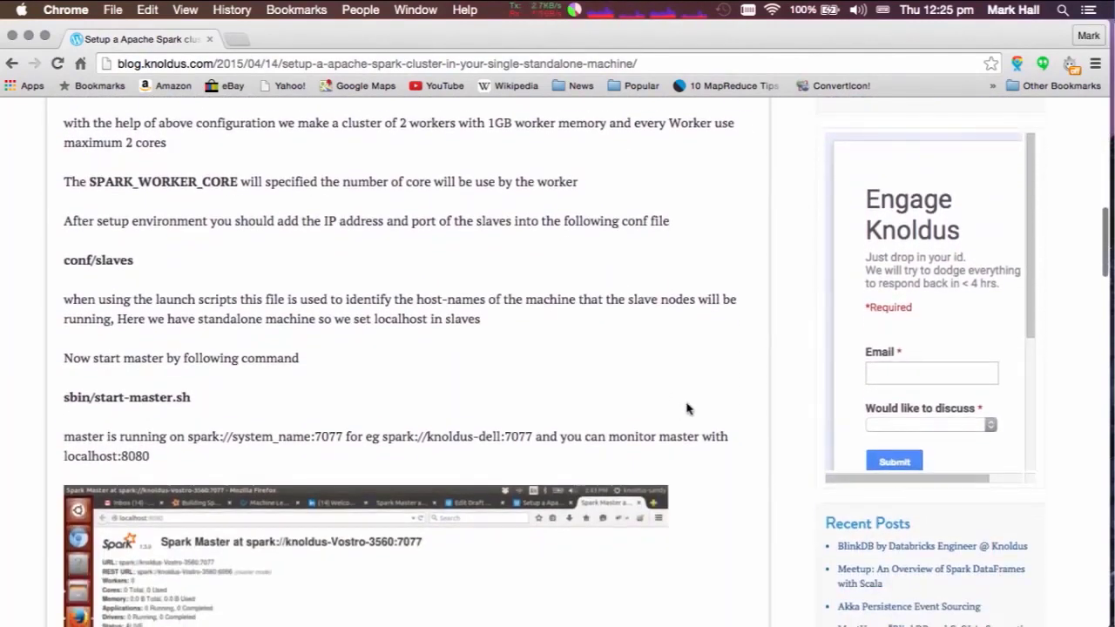
scroll(686, 409, down, 1)
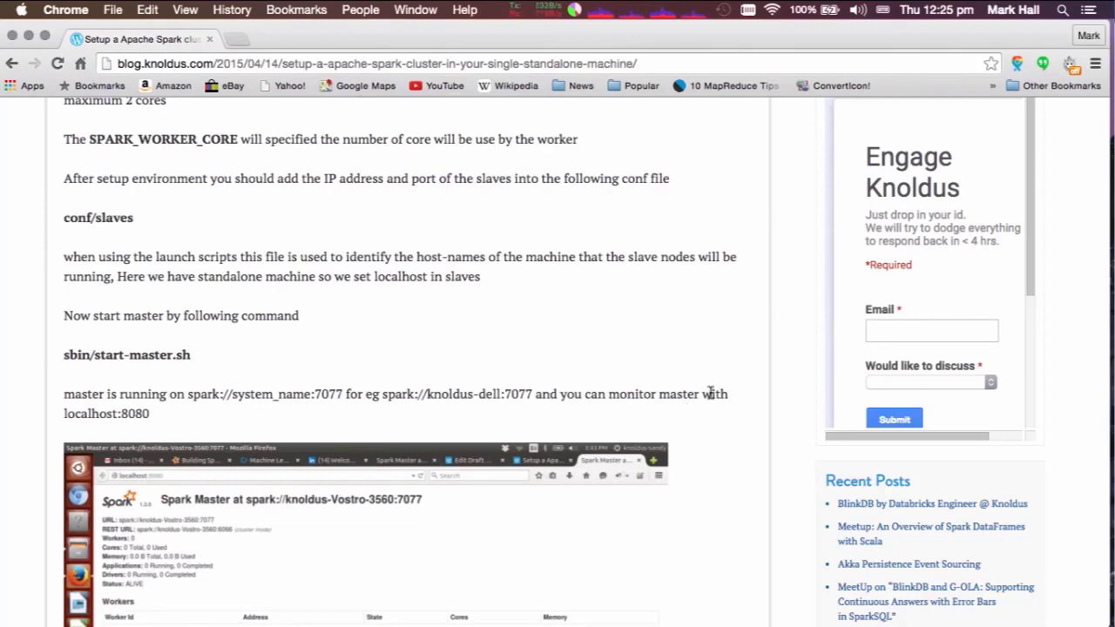
scroll(737, 407, down, 3)
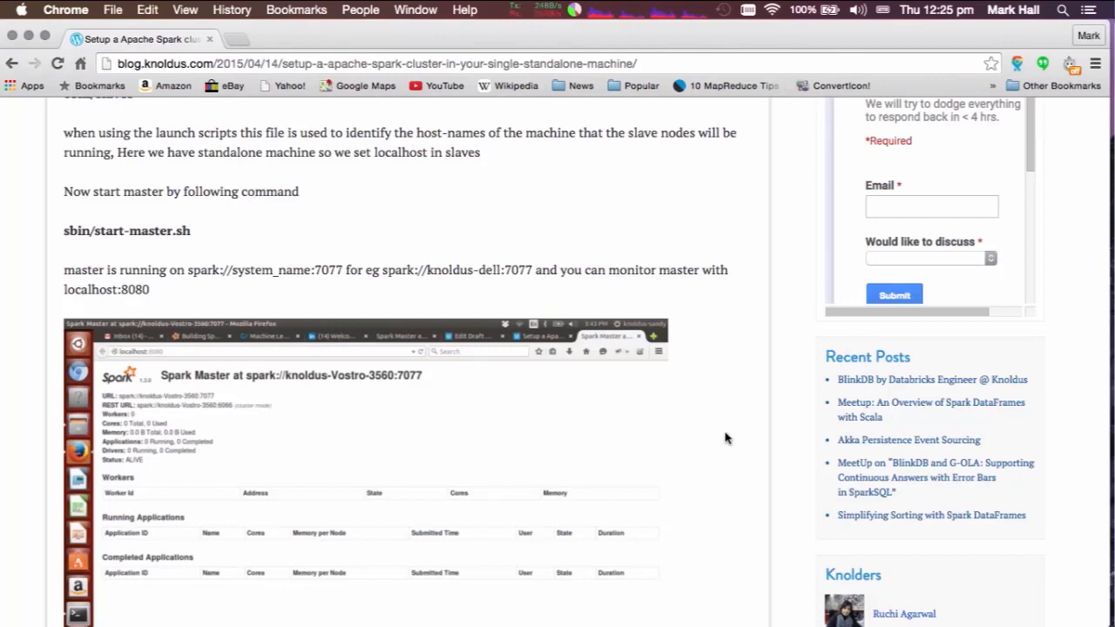
scroll(725, 438, down, 2)
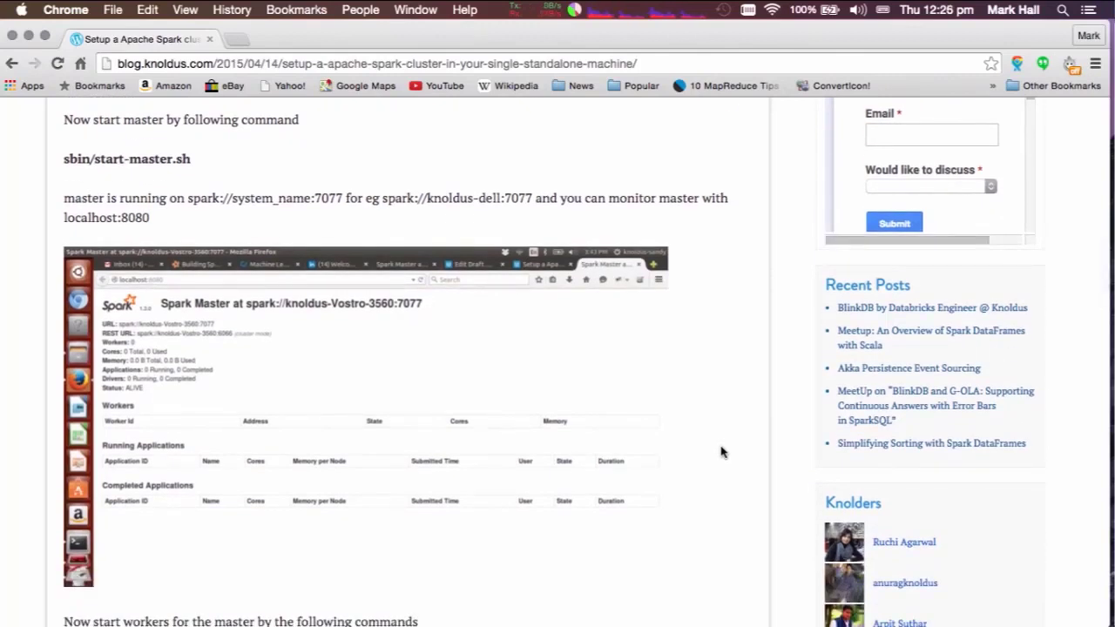
scroll(722, 451, down, 6)
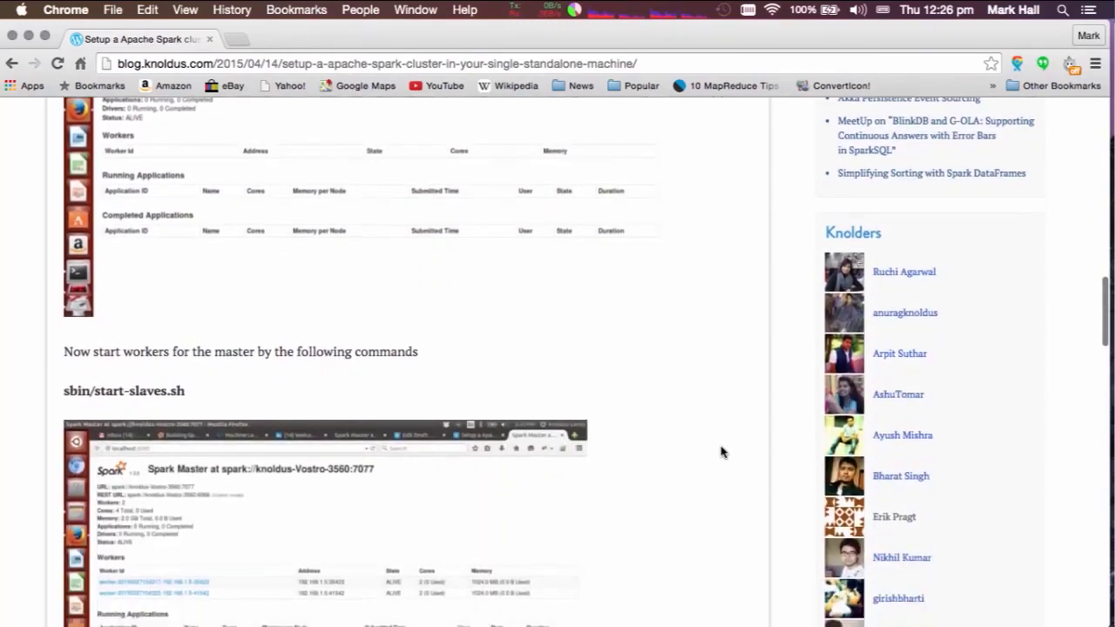
scroll(721, 451, down, 8)
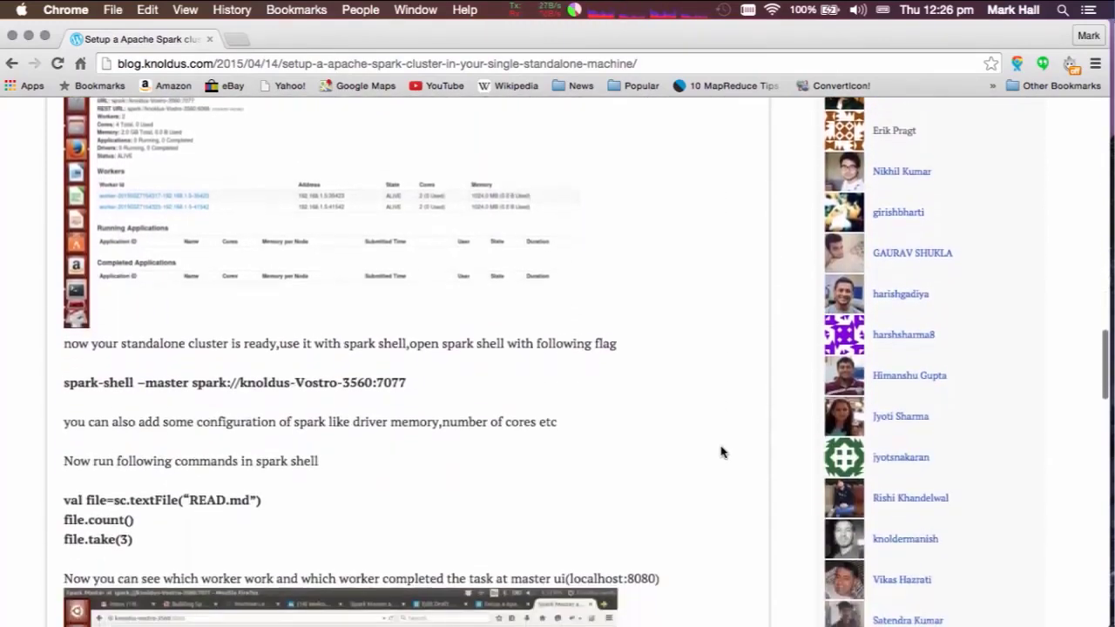
scroll(721, 452, down, 3)
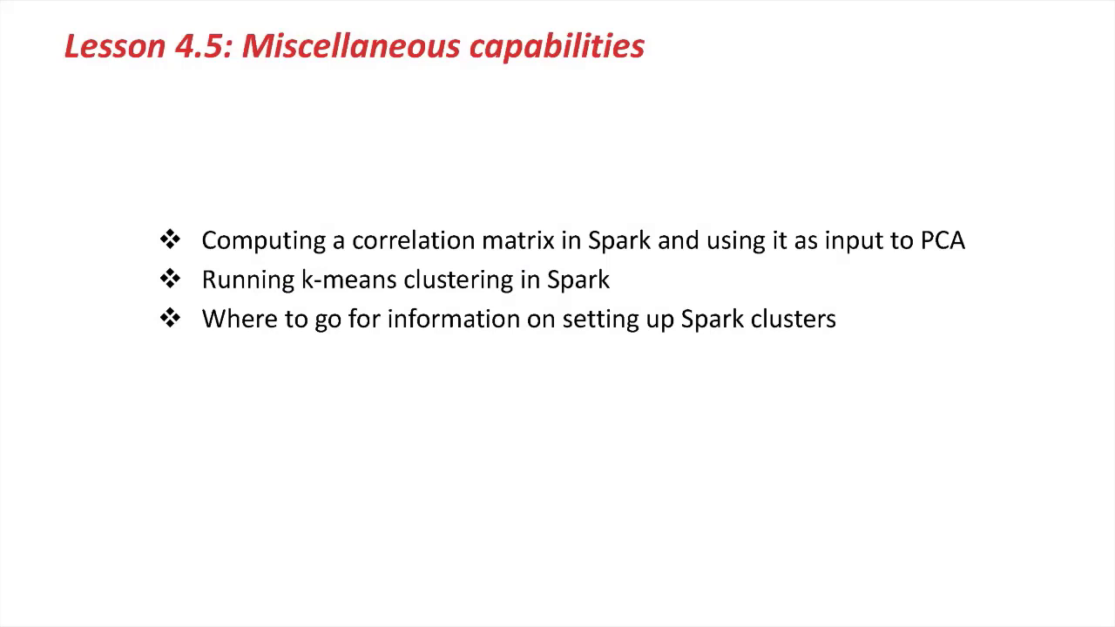